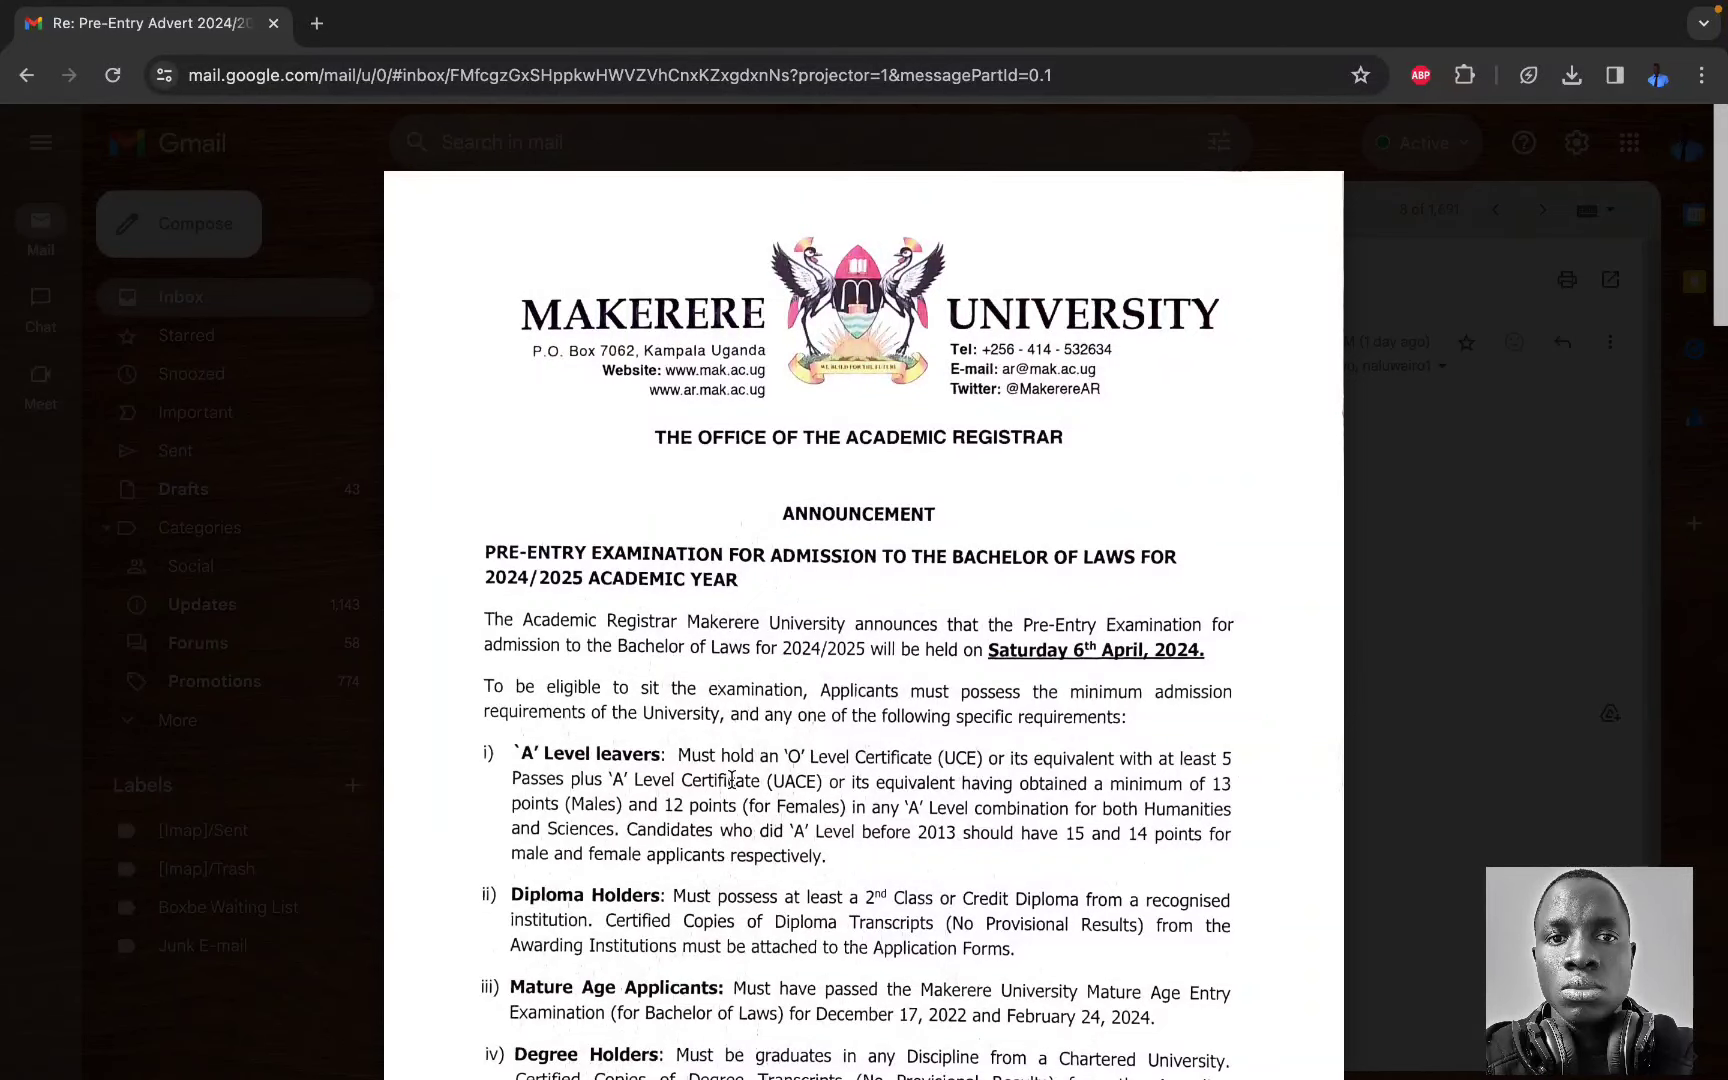
scroll(732, 779, down, 1)
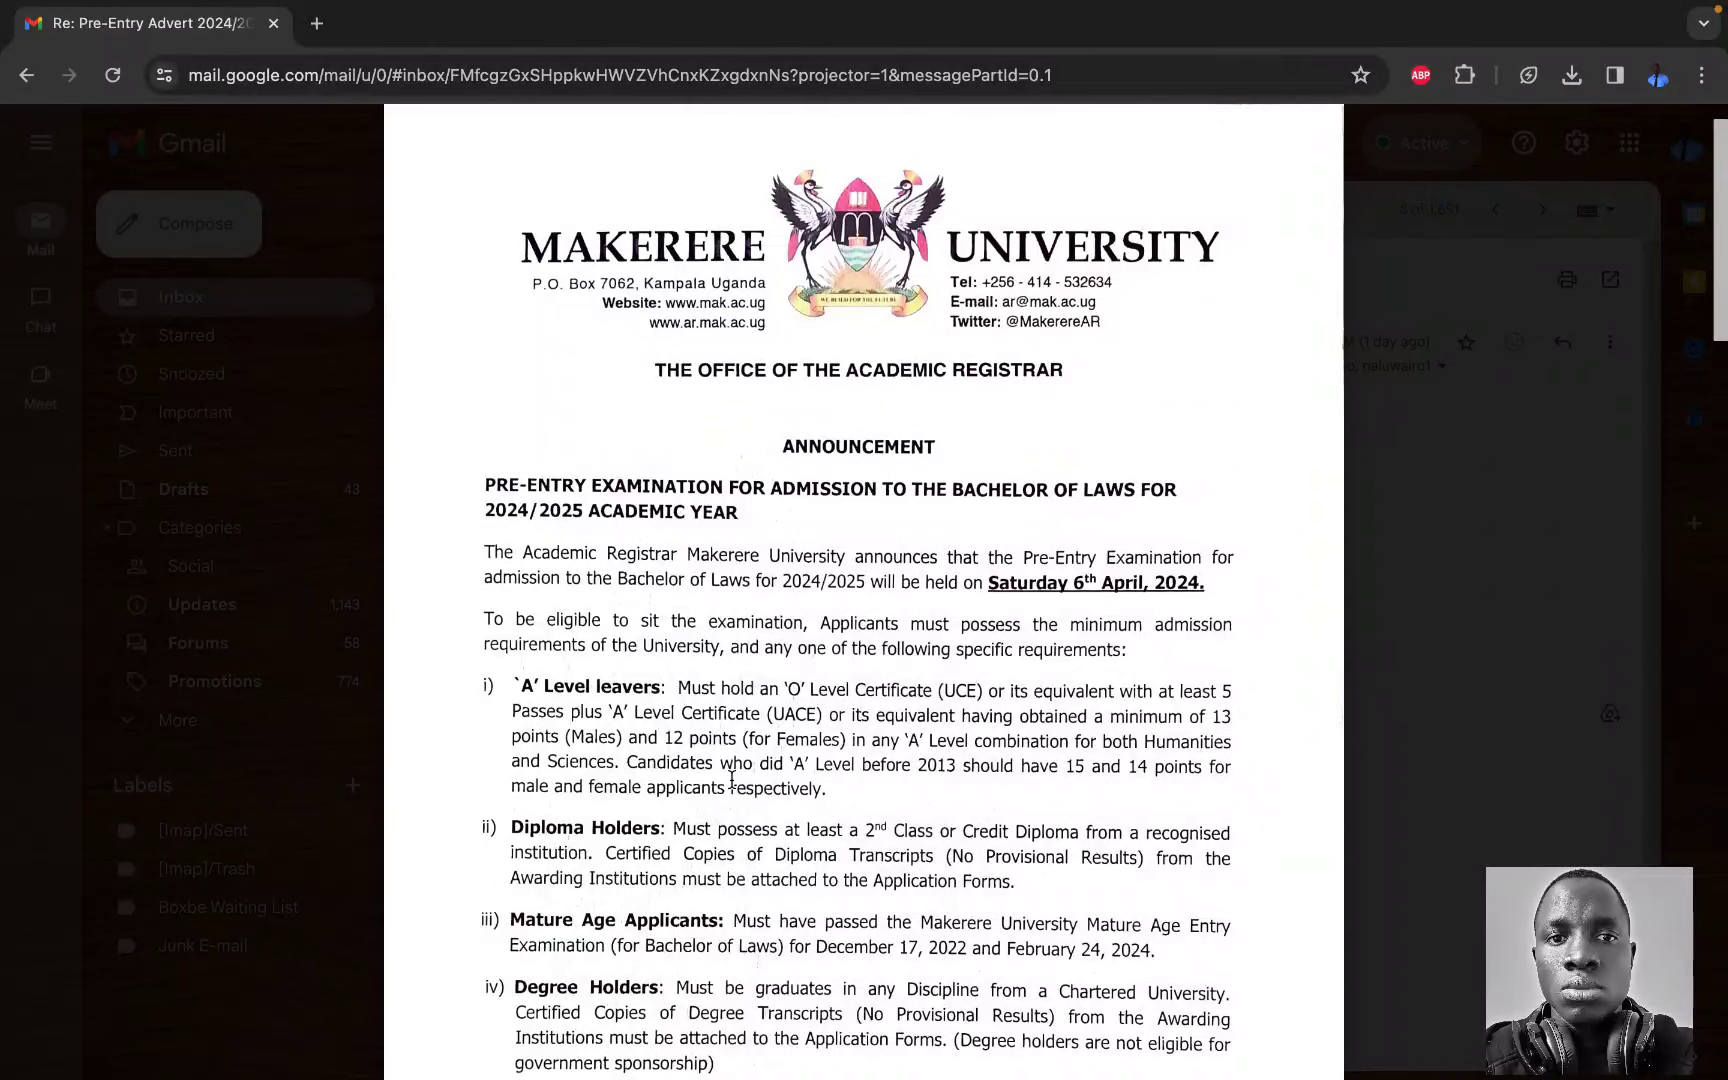
scroll(716, 752, down, 1)
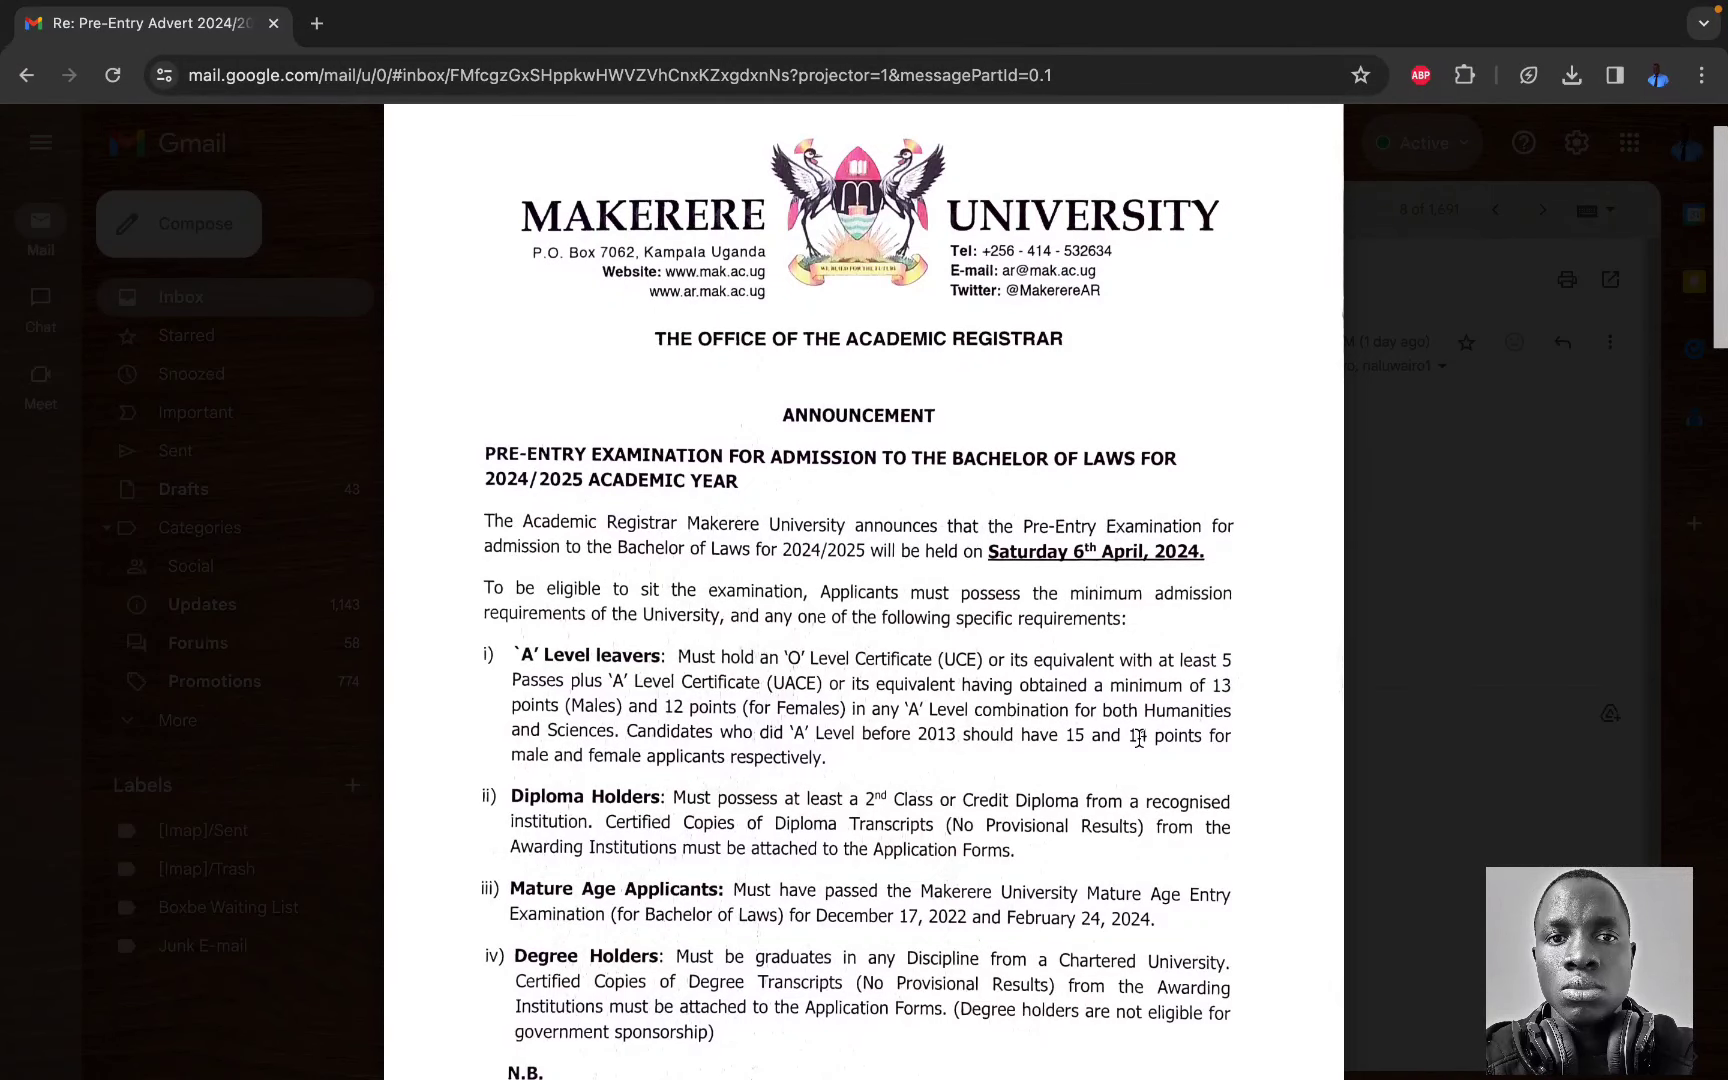
scroll(1117, 745, down, 1)
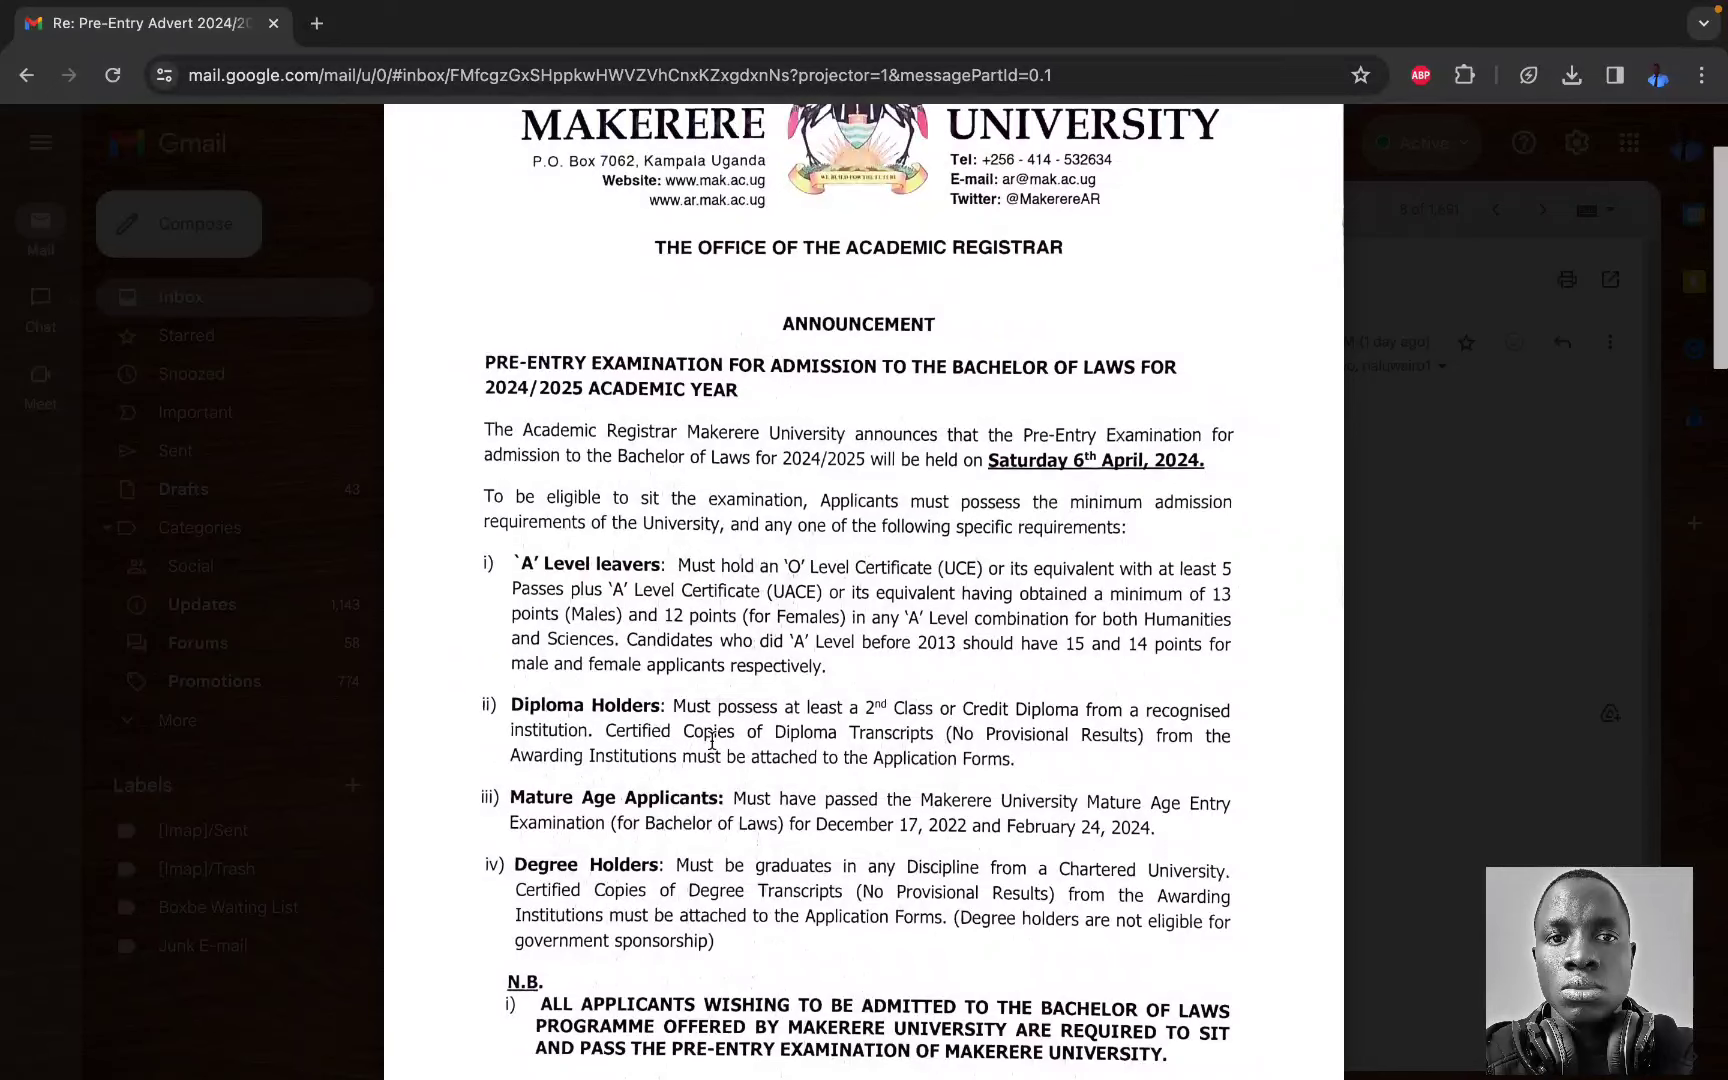
scroll(570, 840, down, 3)
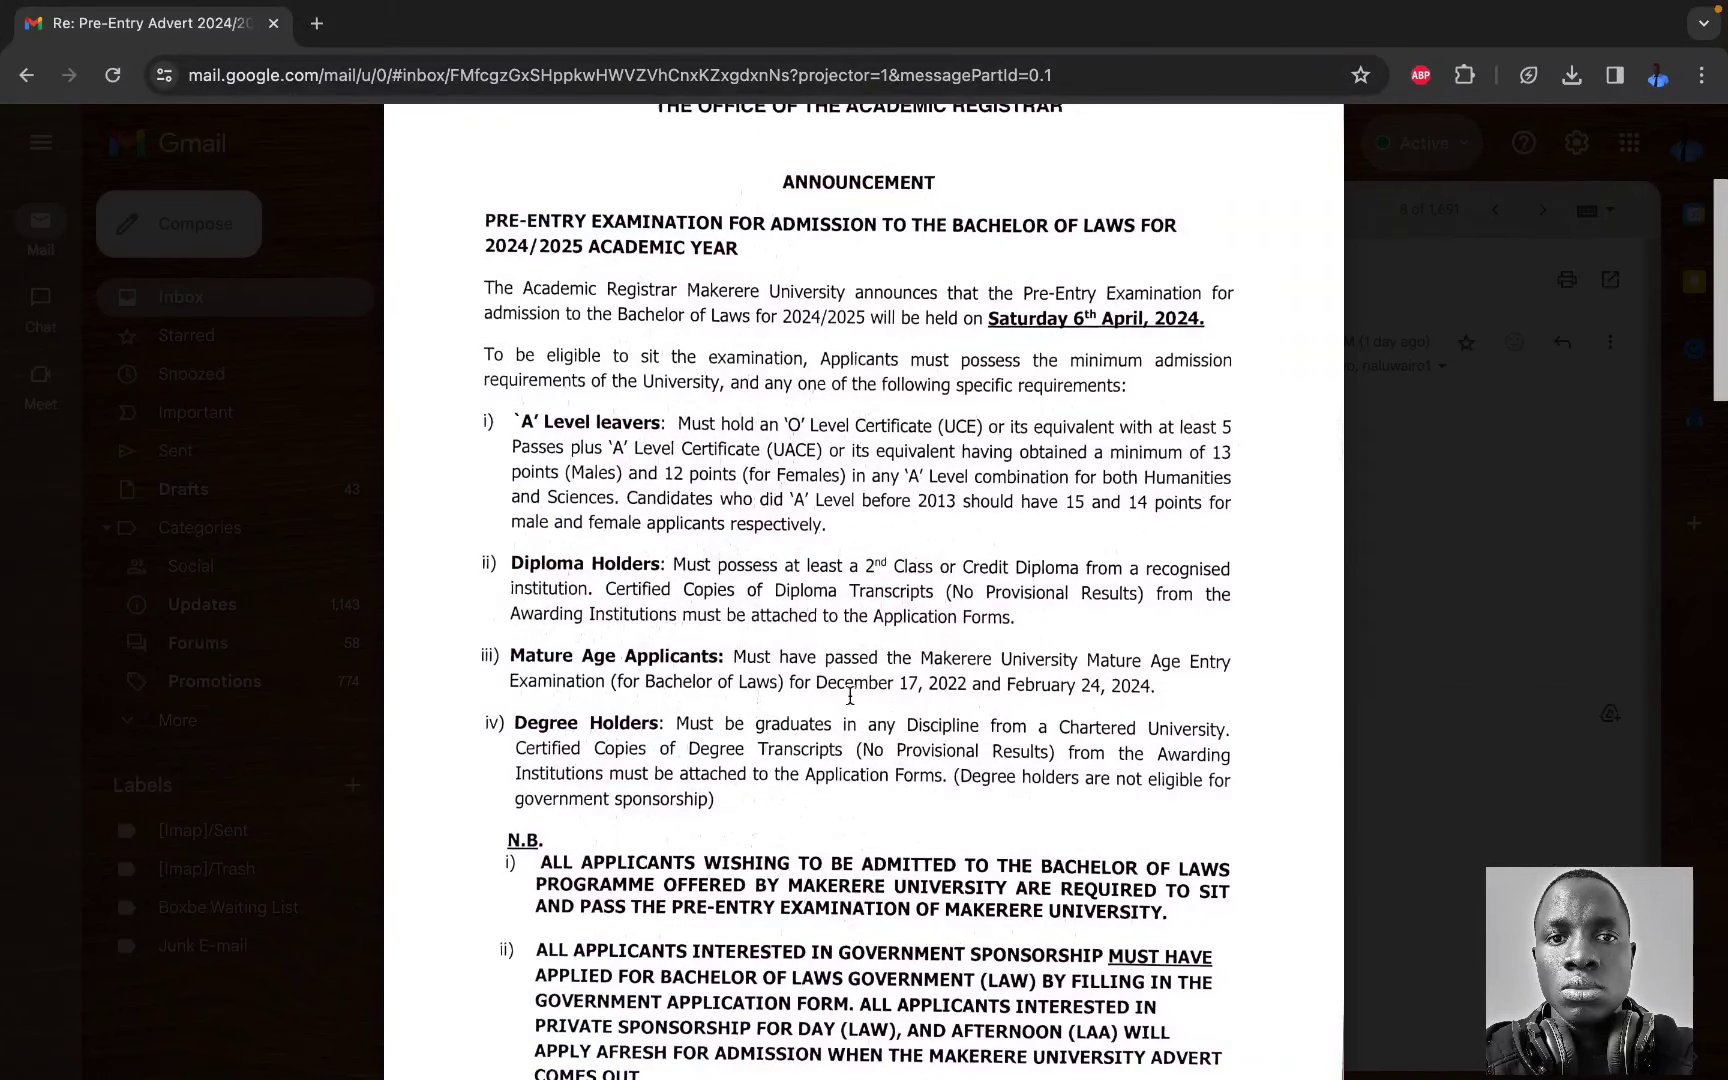
scroll(890, 688, down, 1)
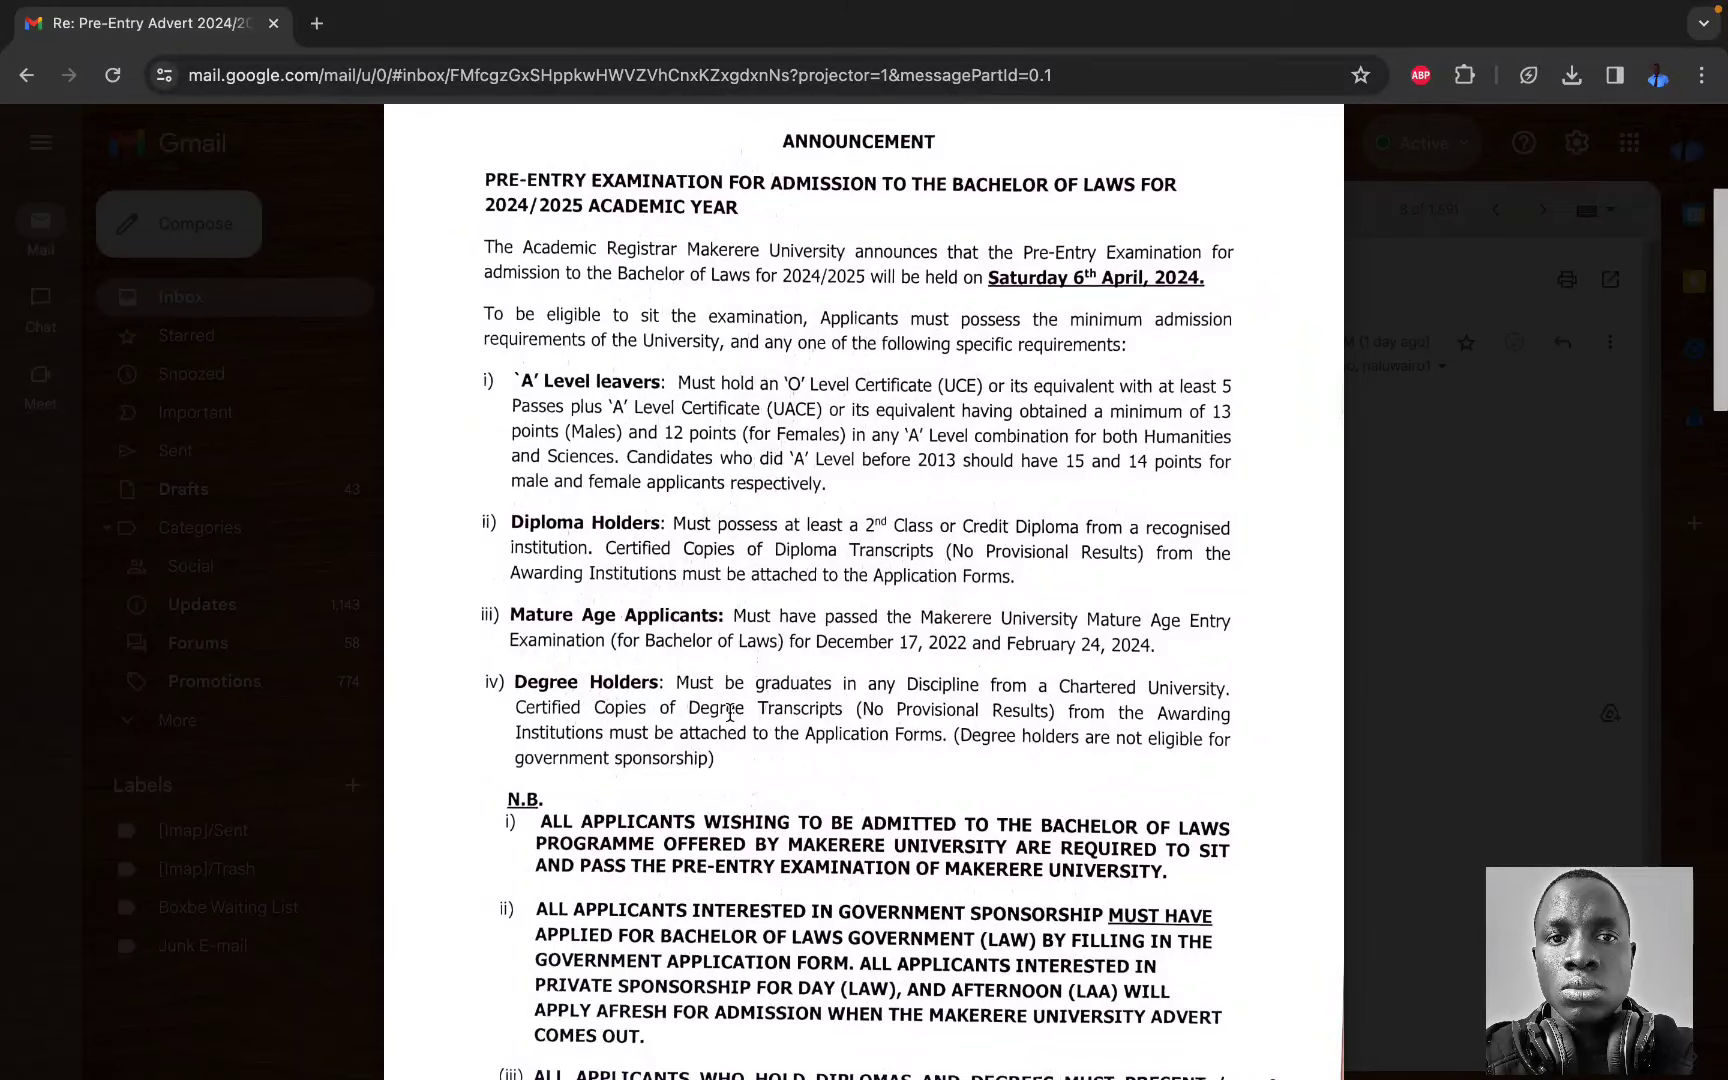
scroll(730, 712, down, 2)
scroll(730, 712, up, 4)
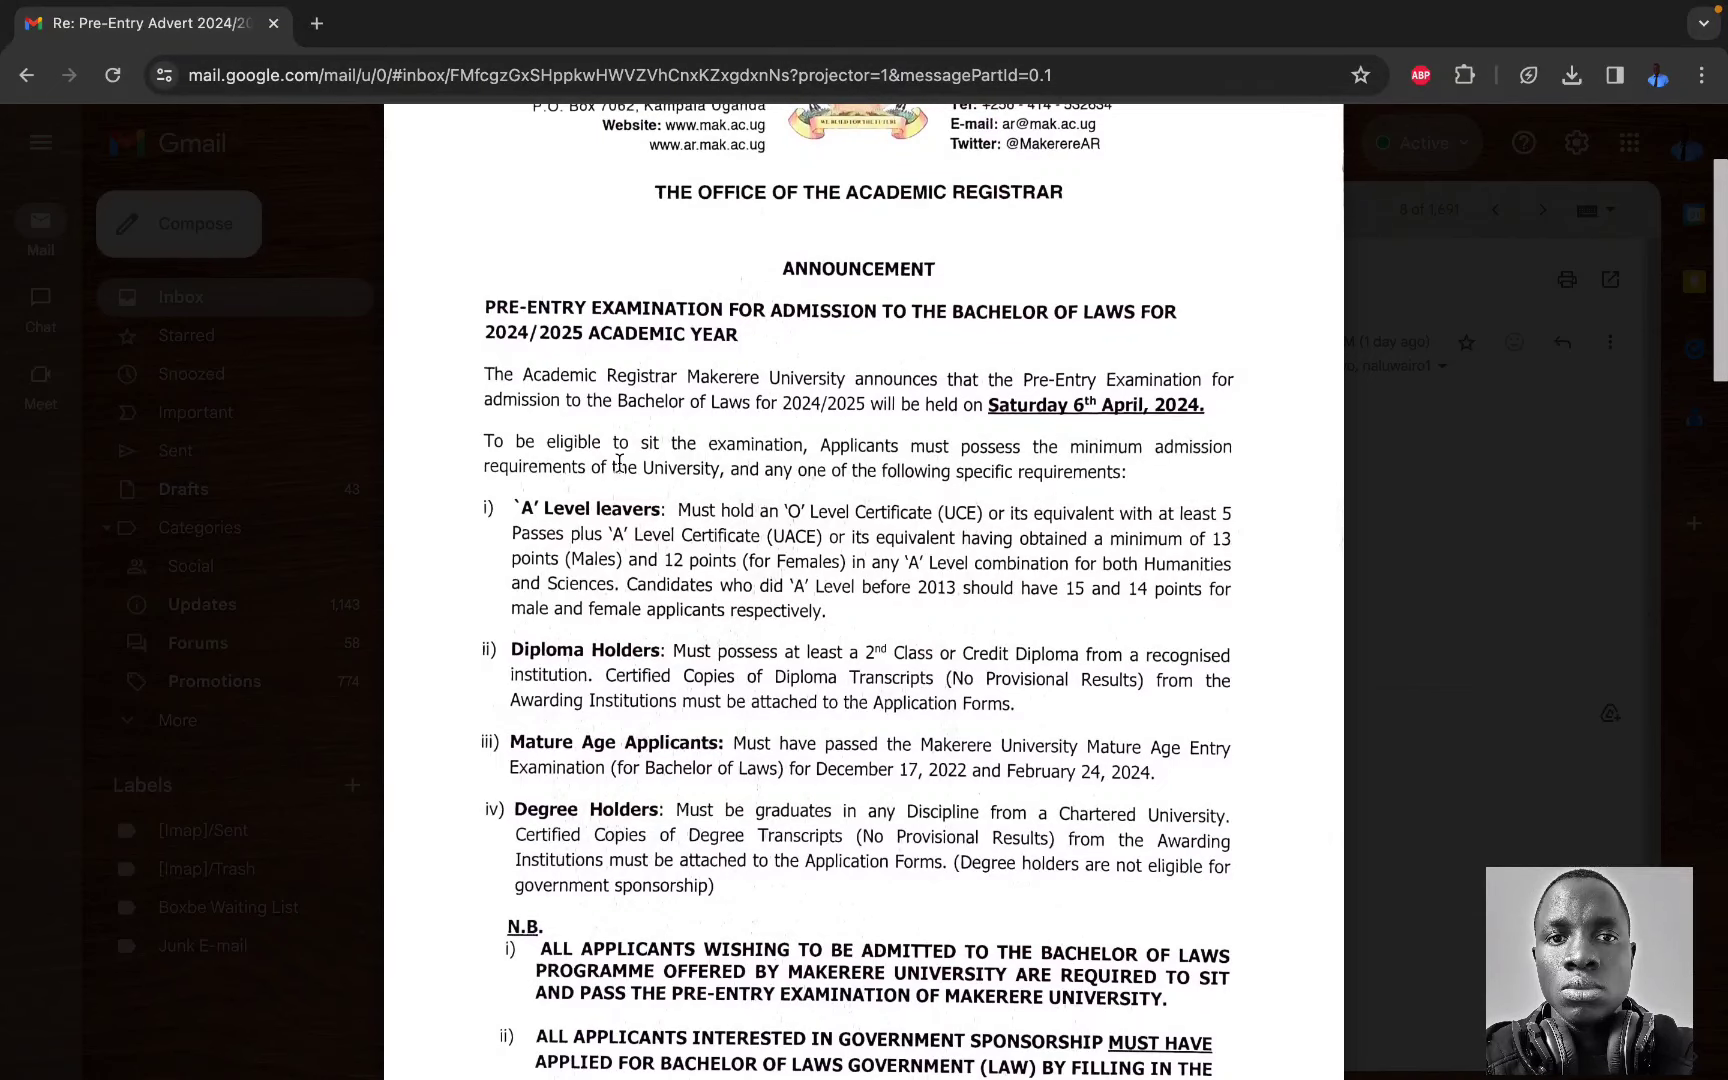
Step: In the incognito window, reload the see.mak.ac.ug portal login page
key(ctrl+Right)
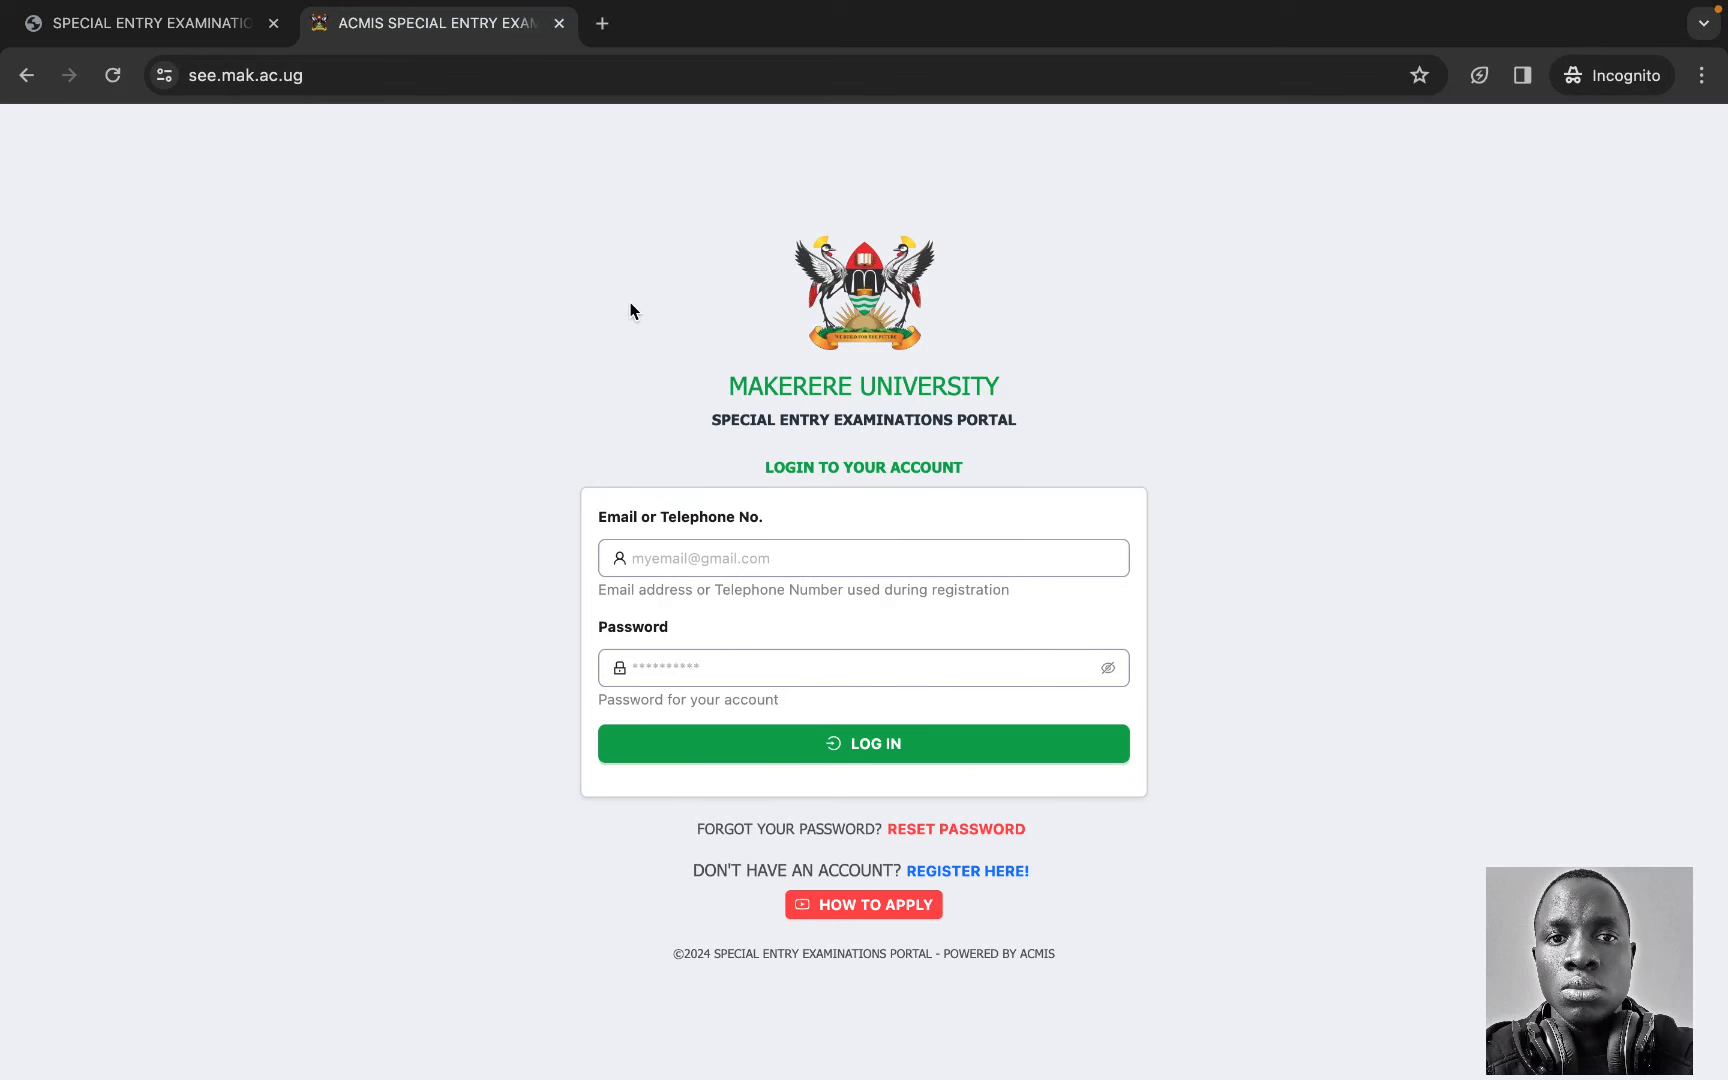
click(486, 84)
key(Return)
click(746, 560)
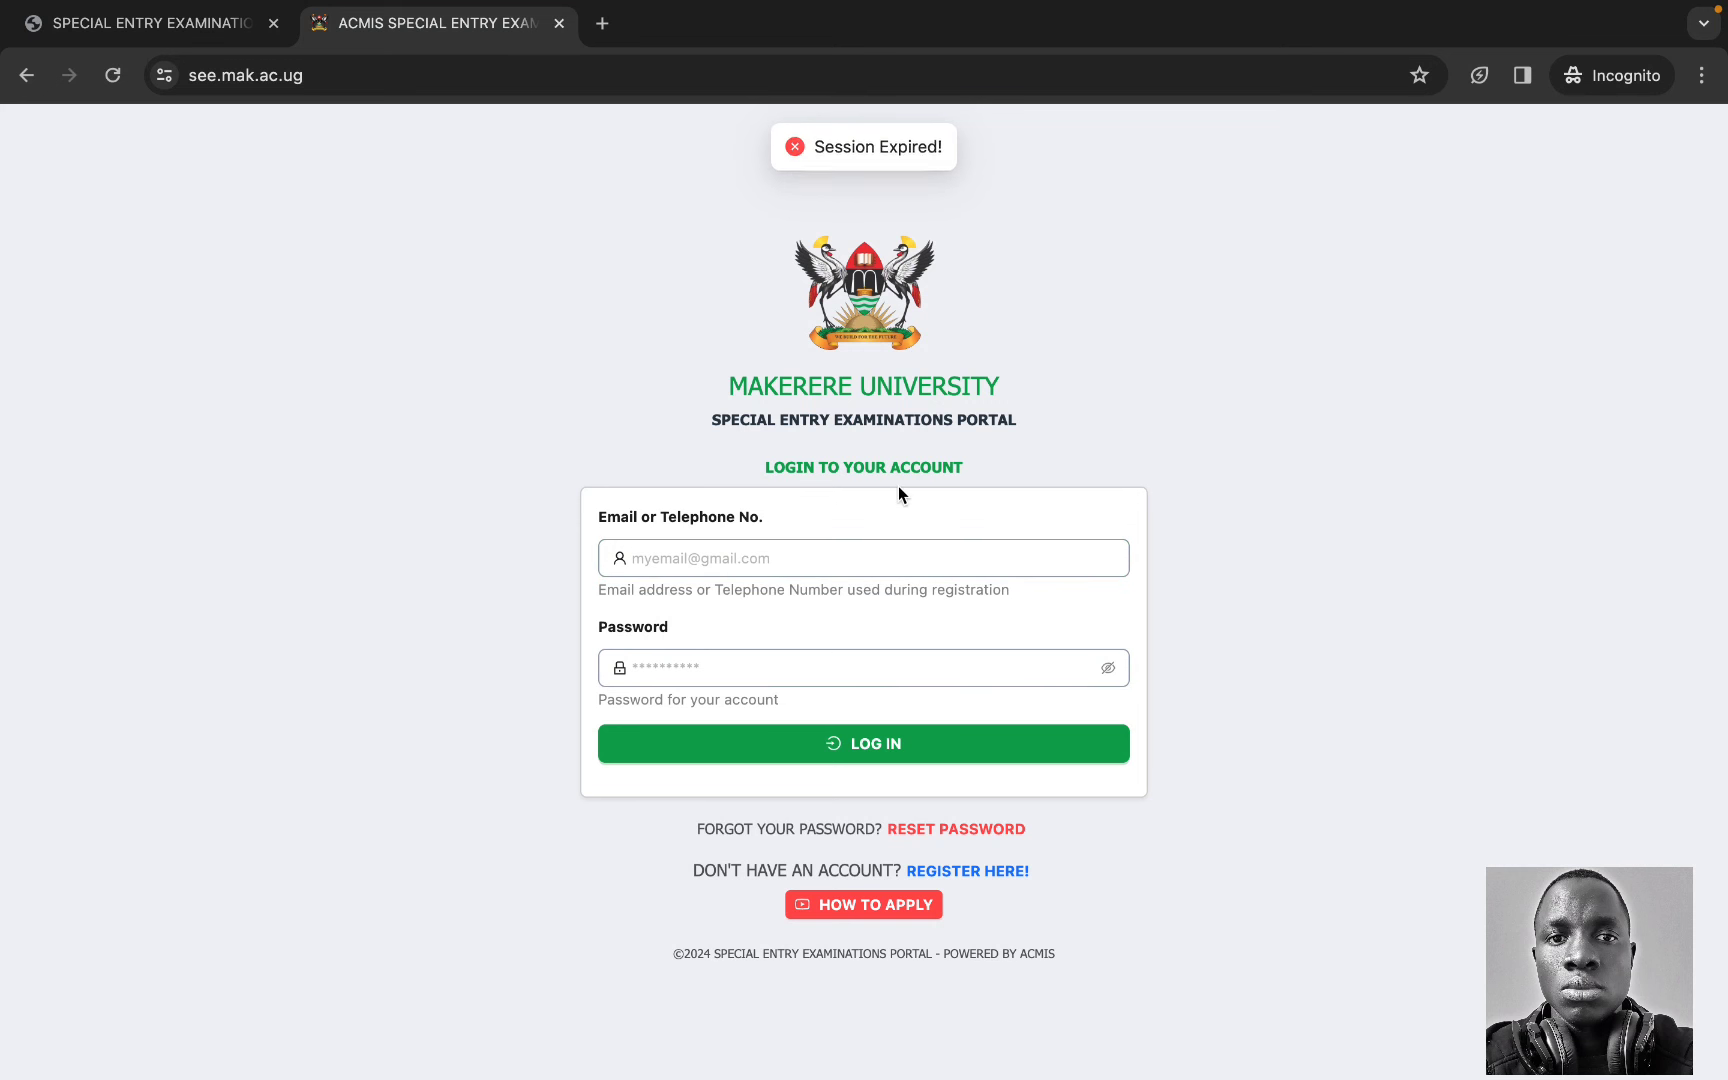
Step: Show the page fullscreen and open the REGISTER HERE! account-creation form
click(972, 878)
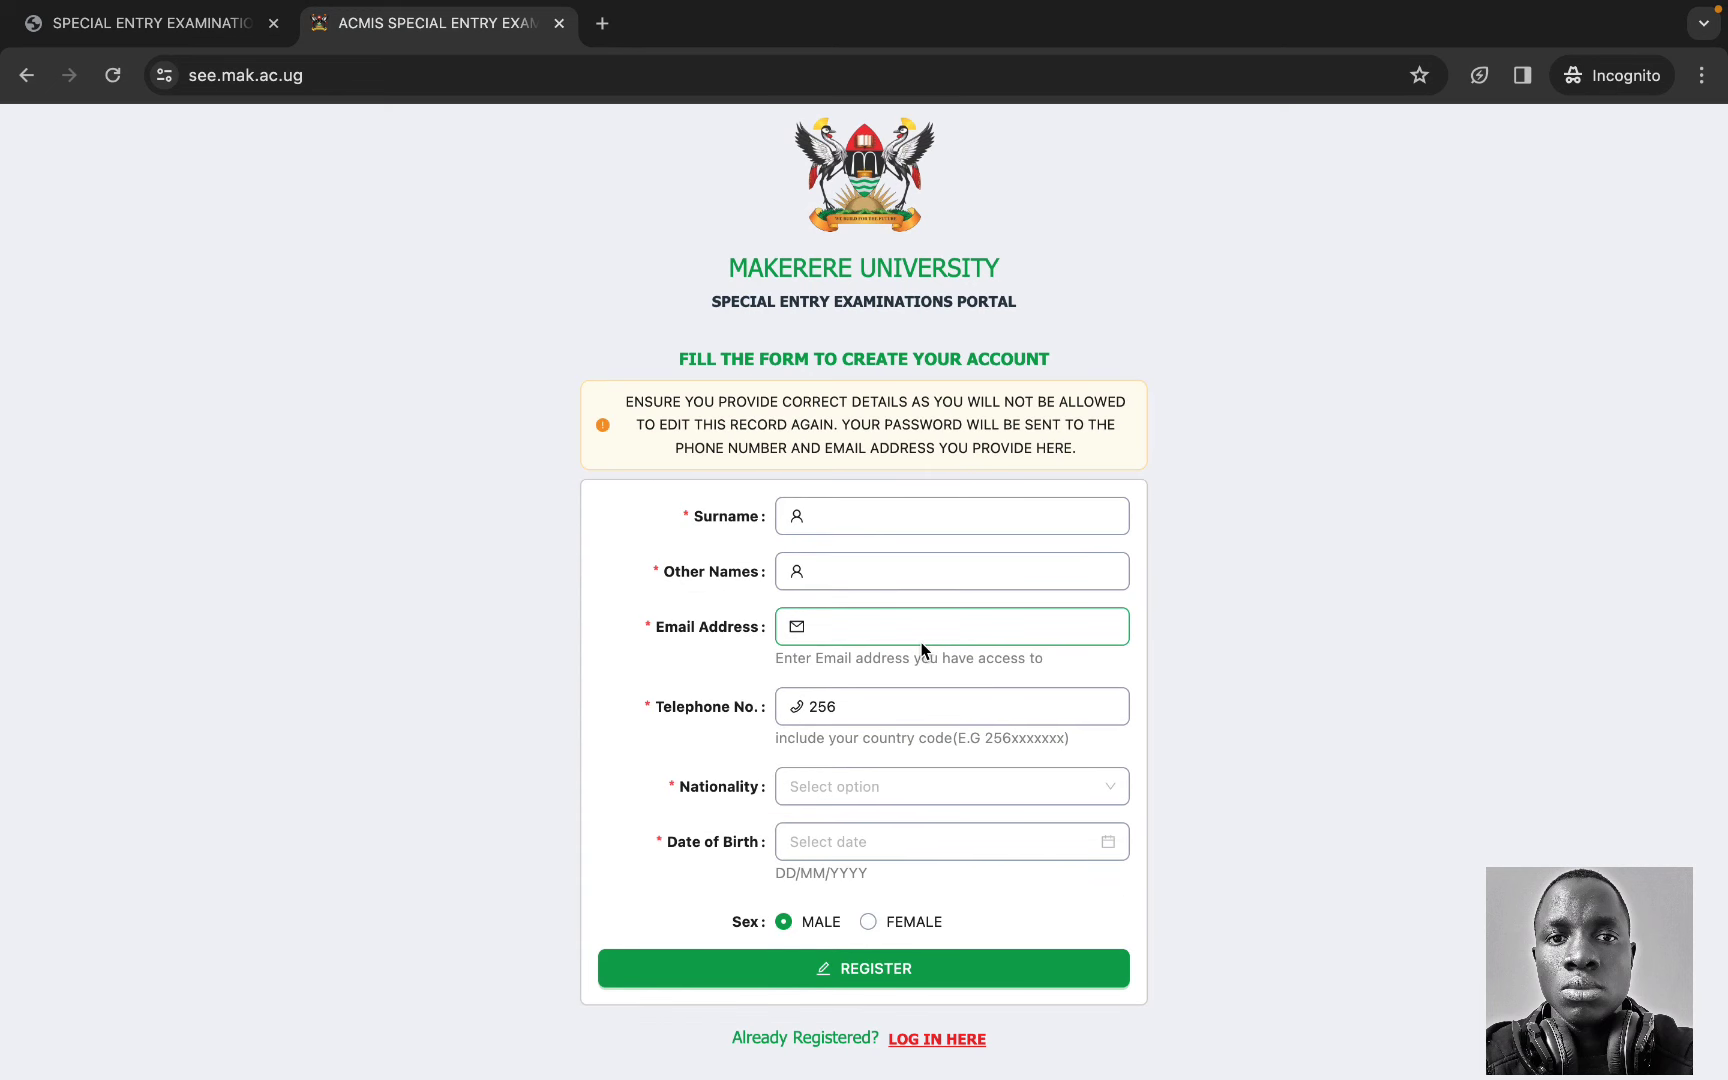
key(ctrl+super+f)
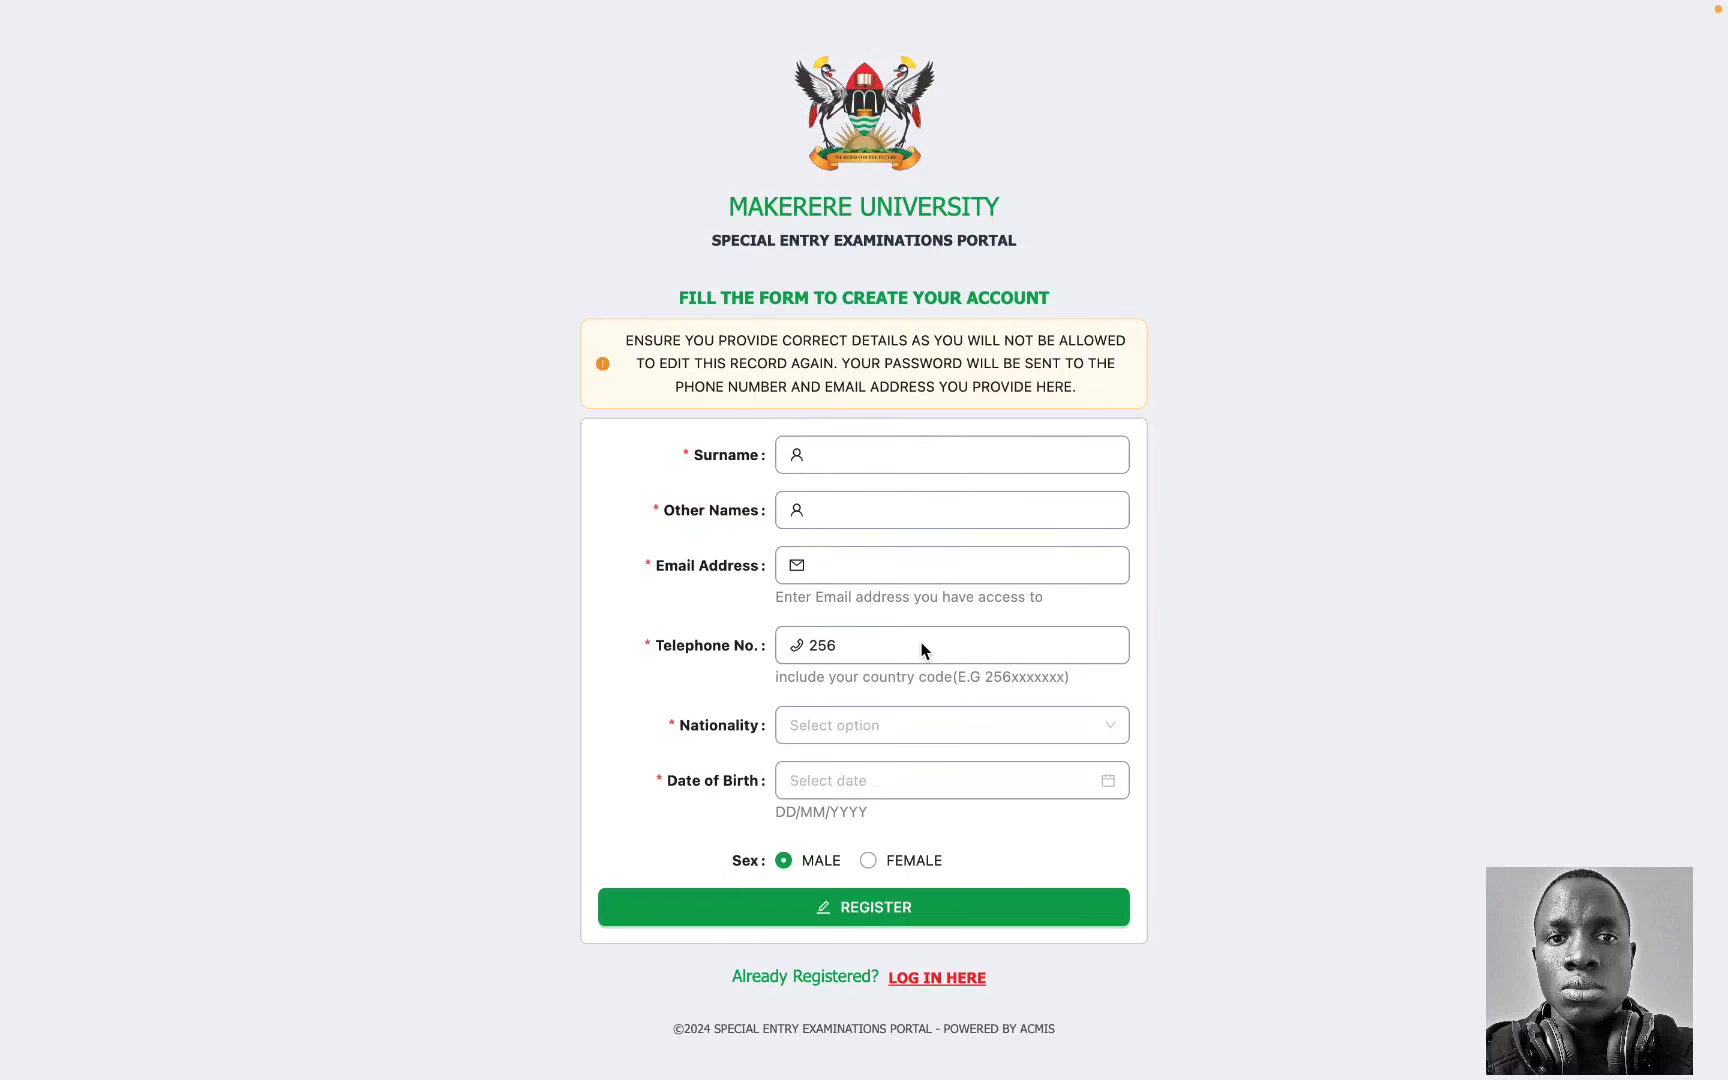
click(970, 980)
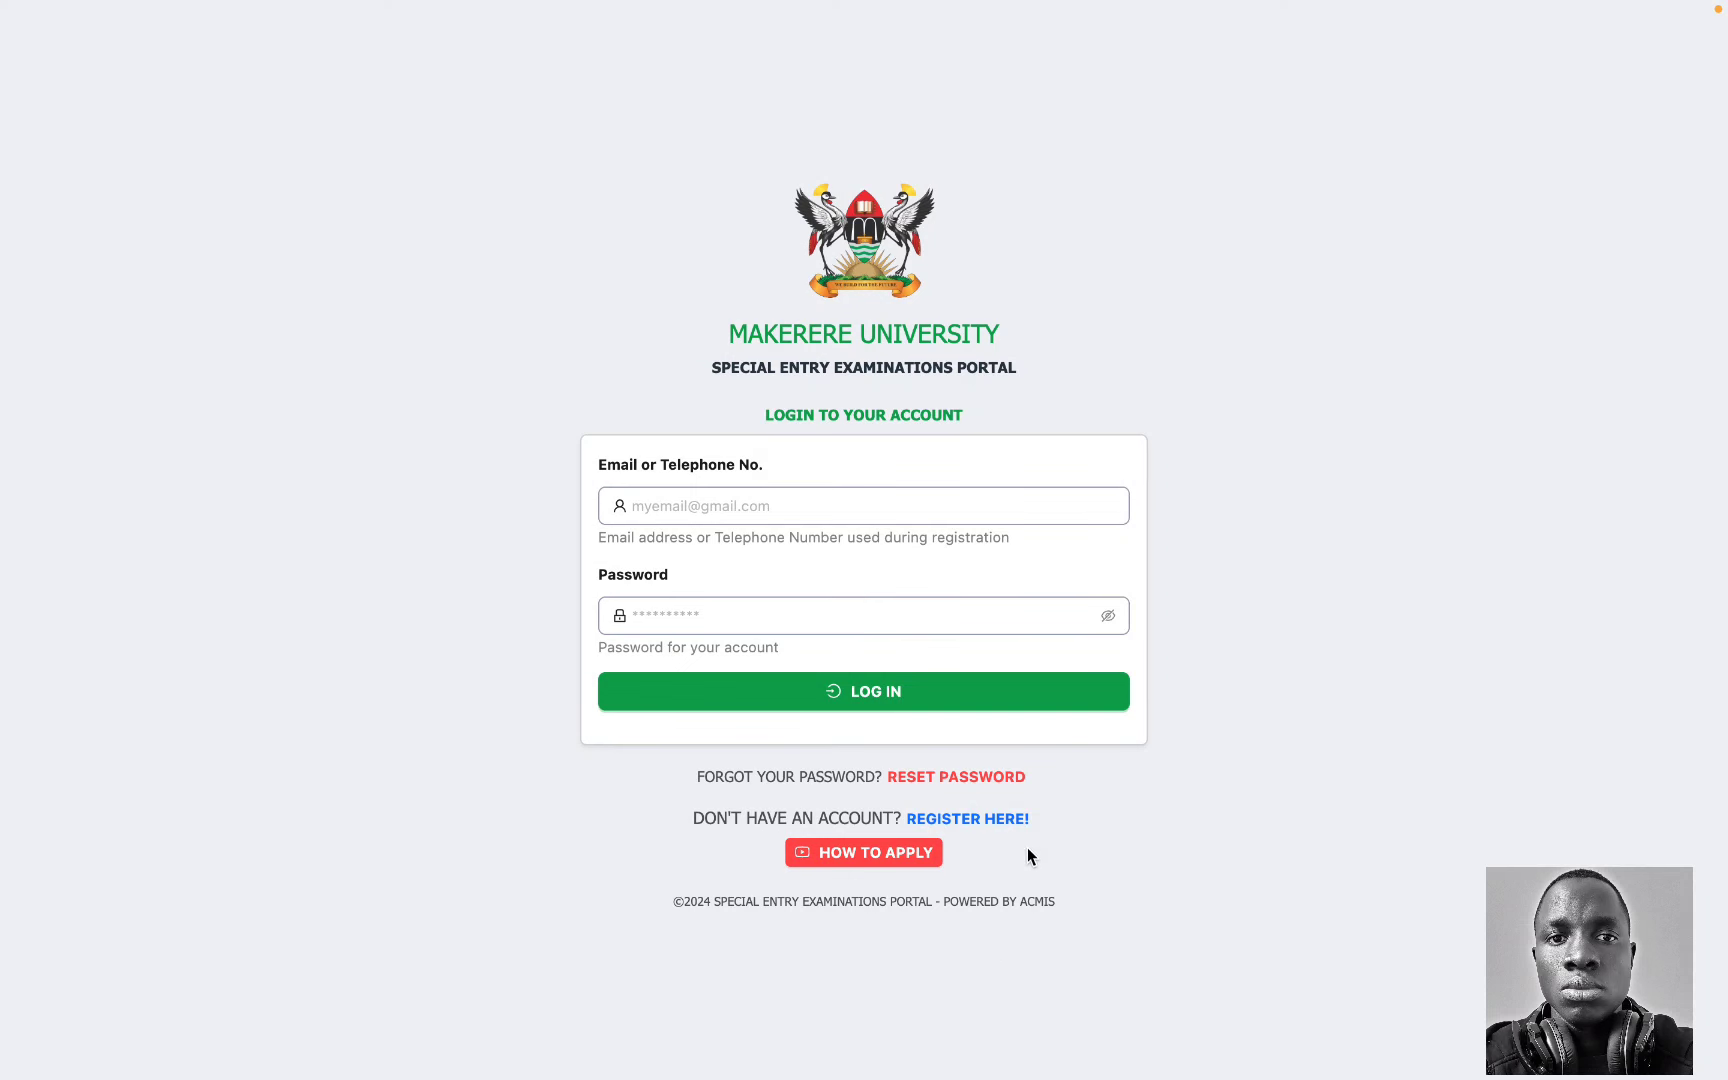
click(976, 818)
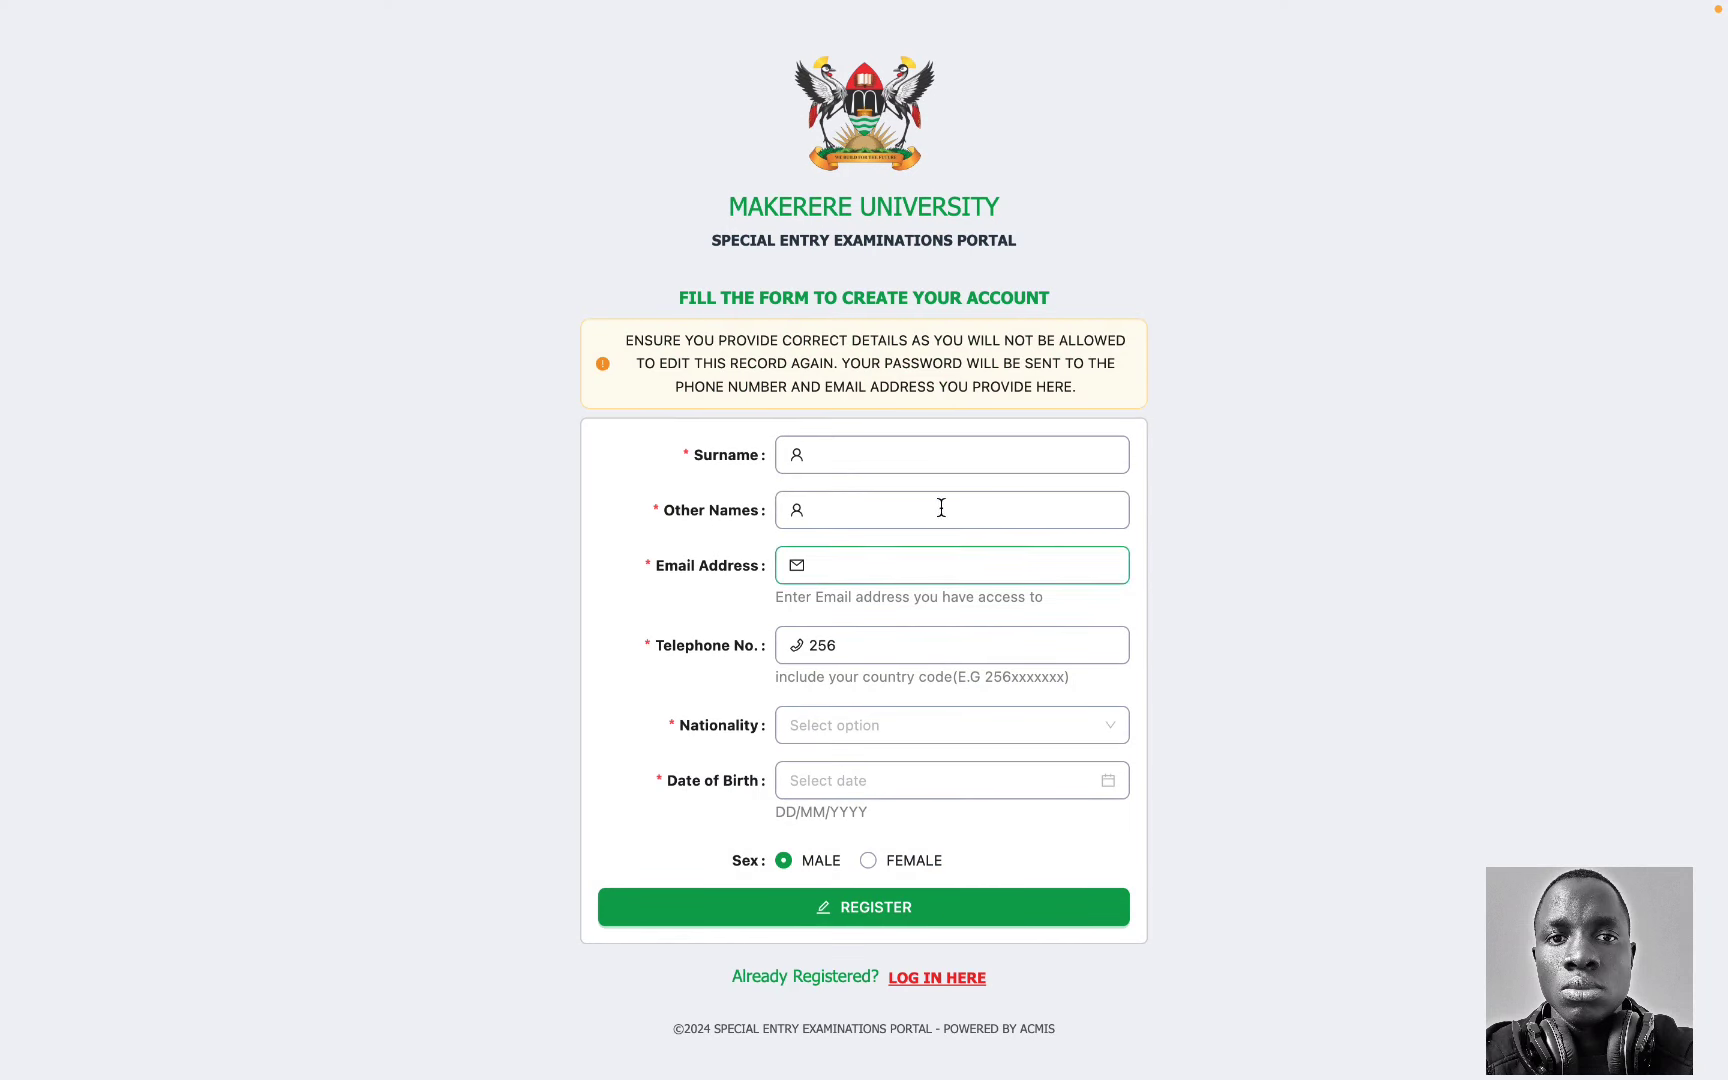
Step: Fill the Surname field with the applicant's saved surname from the browser autofill list
click(880, 462)
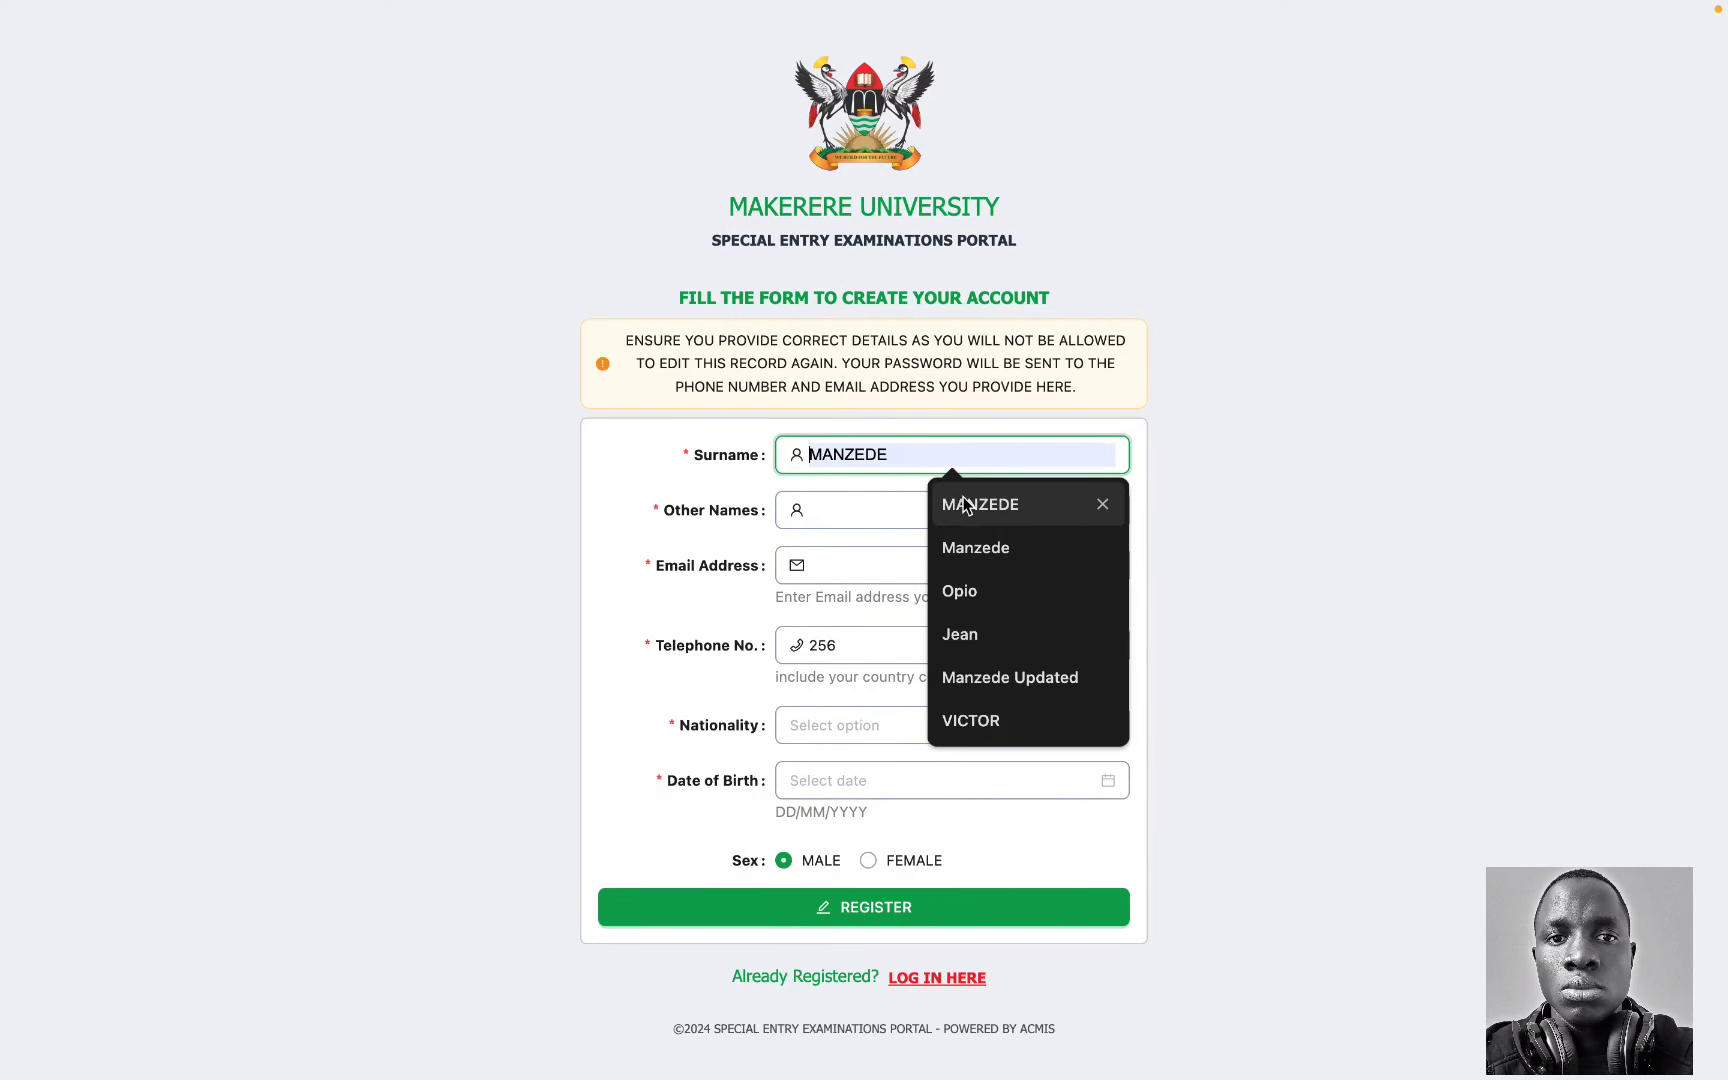
click(647, 404)
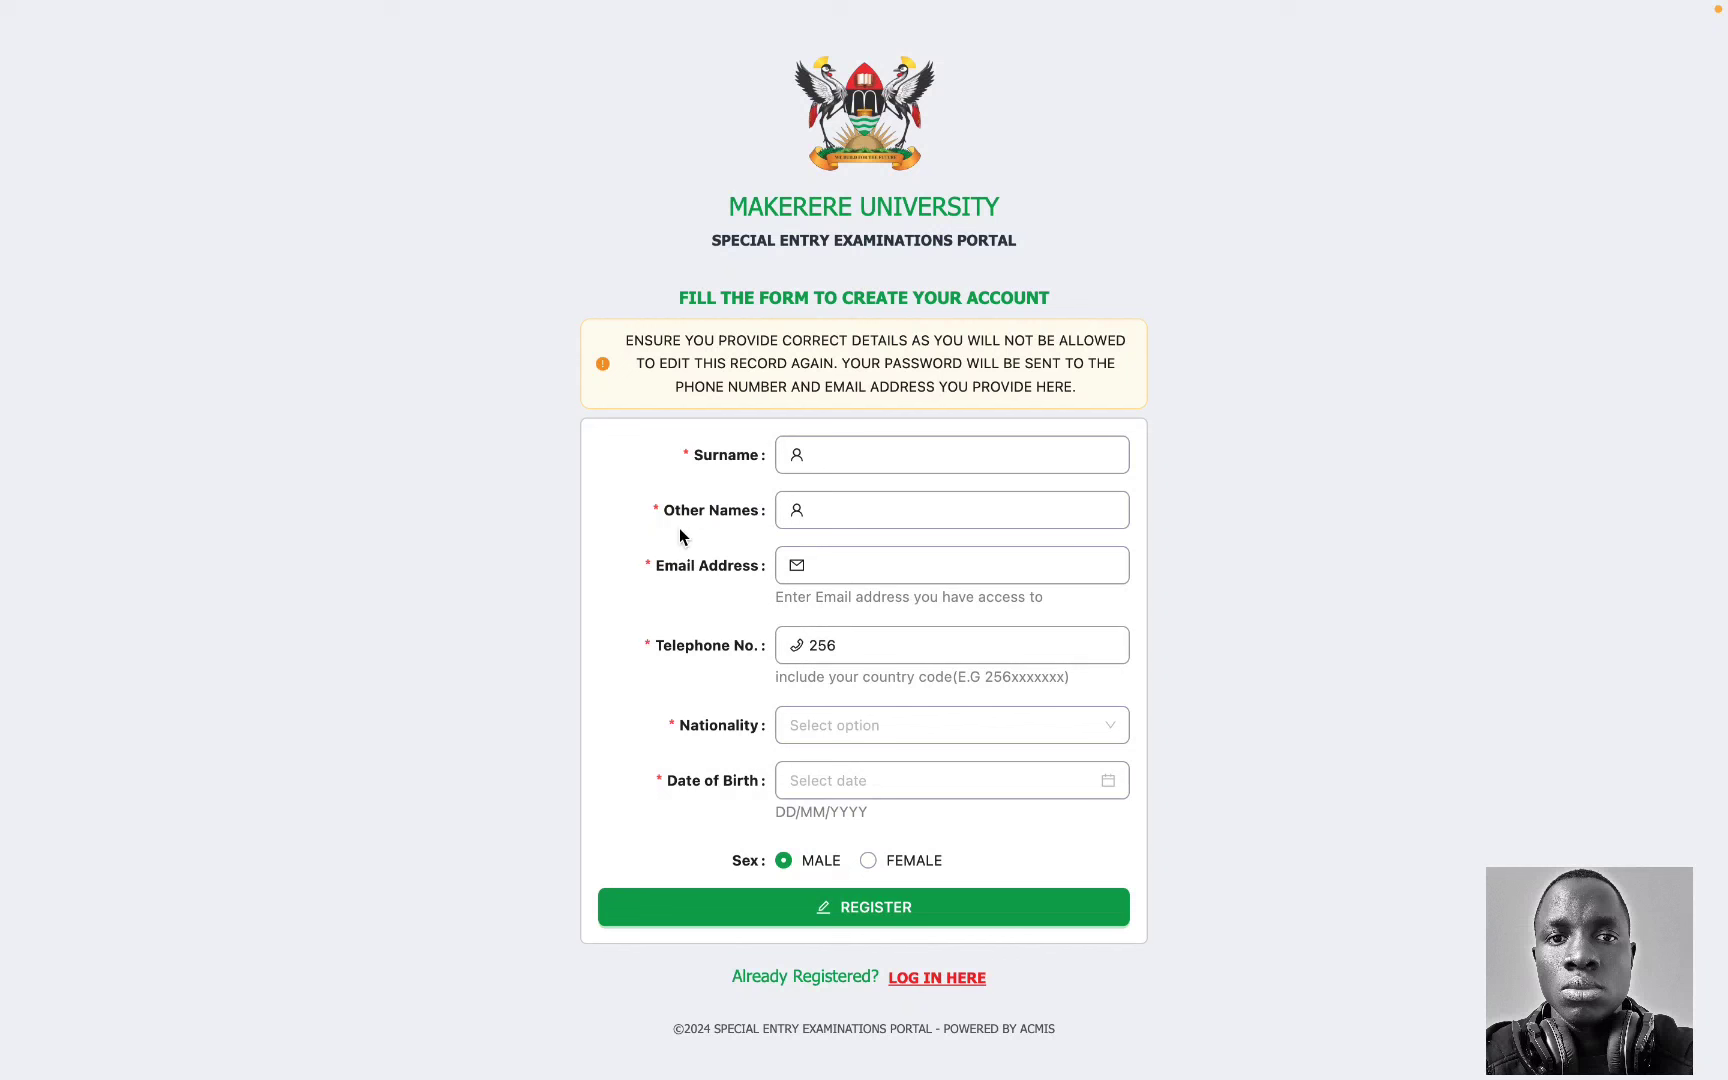
click(812, 500)
click(764, 565)
click(873, 455)
click(945, 495)
click(912, 515)
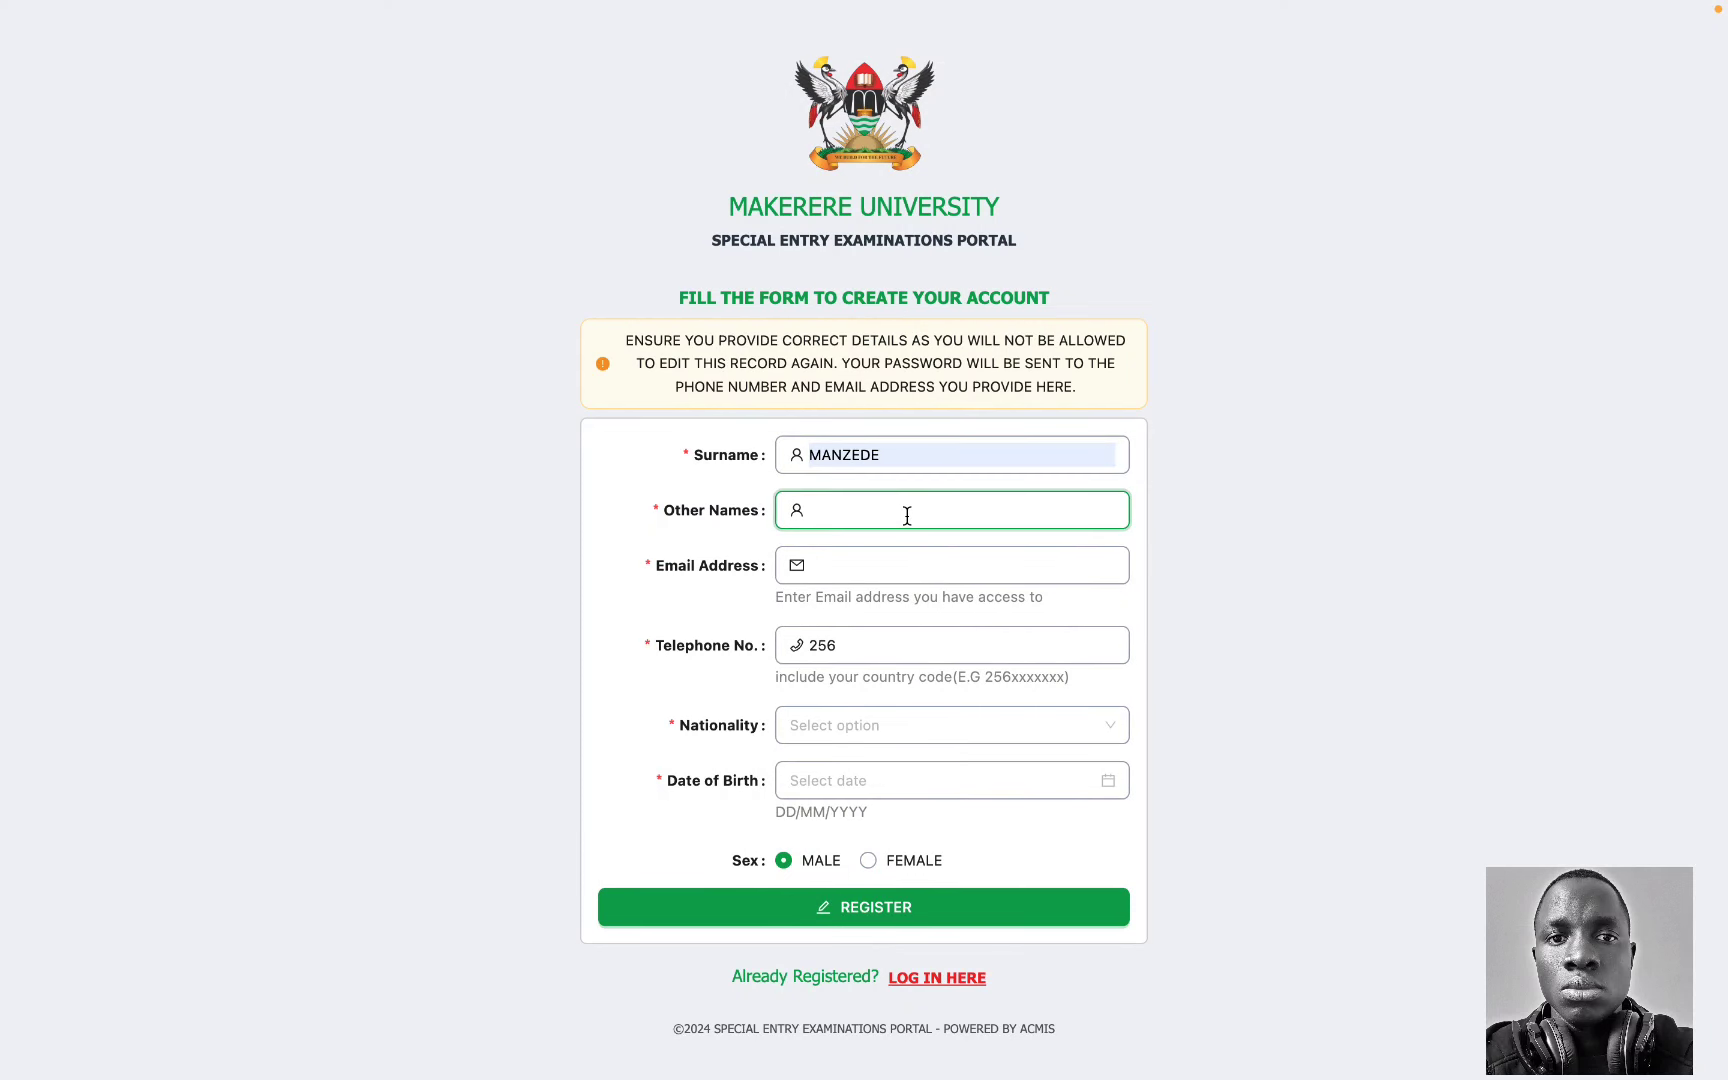
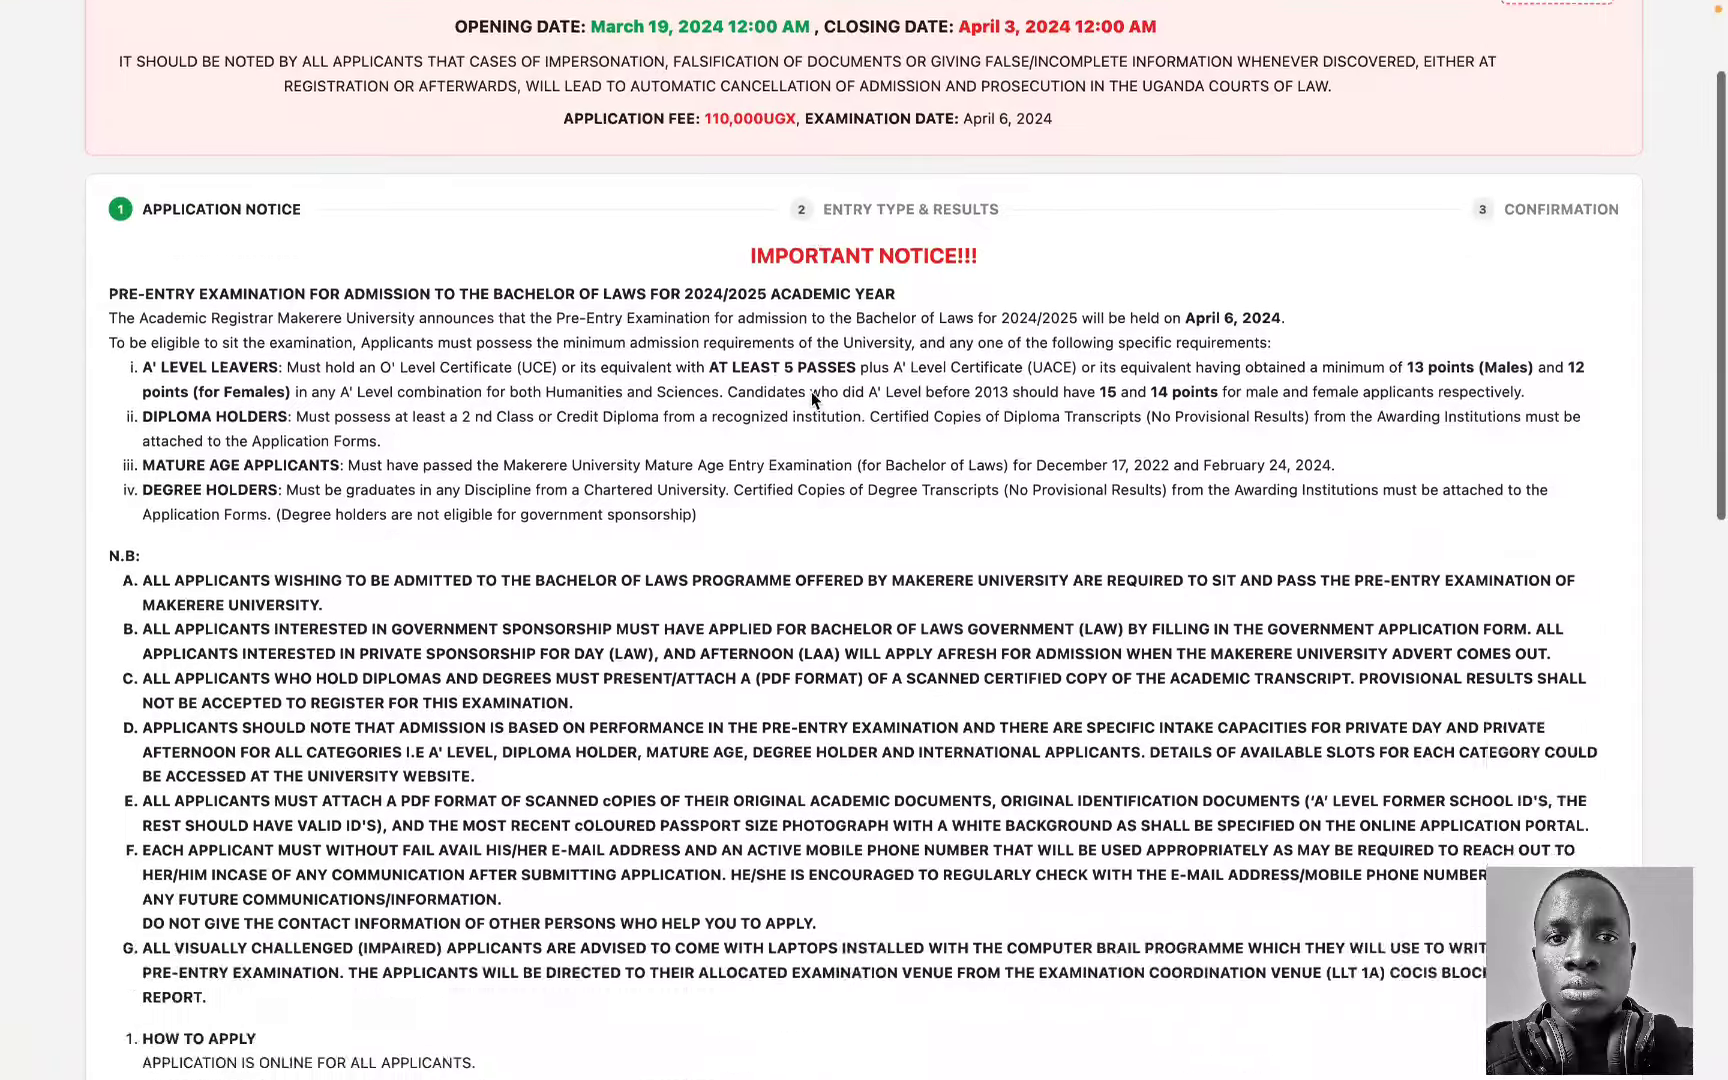
Step: Read through the application notice and acknowledge it with I HAVE READ AND UNDERSTOOD
scroll(811, 400, up, 3)
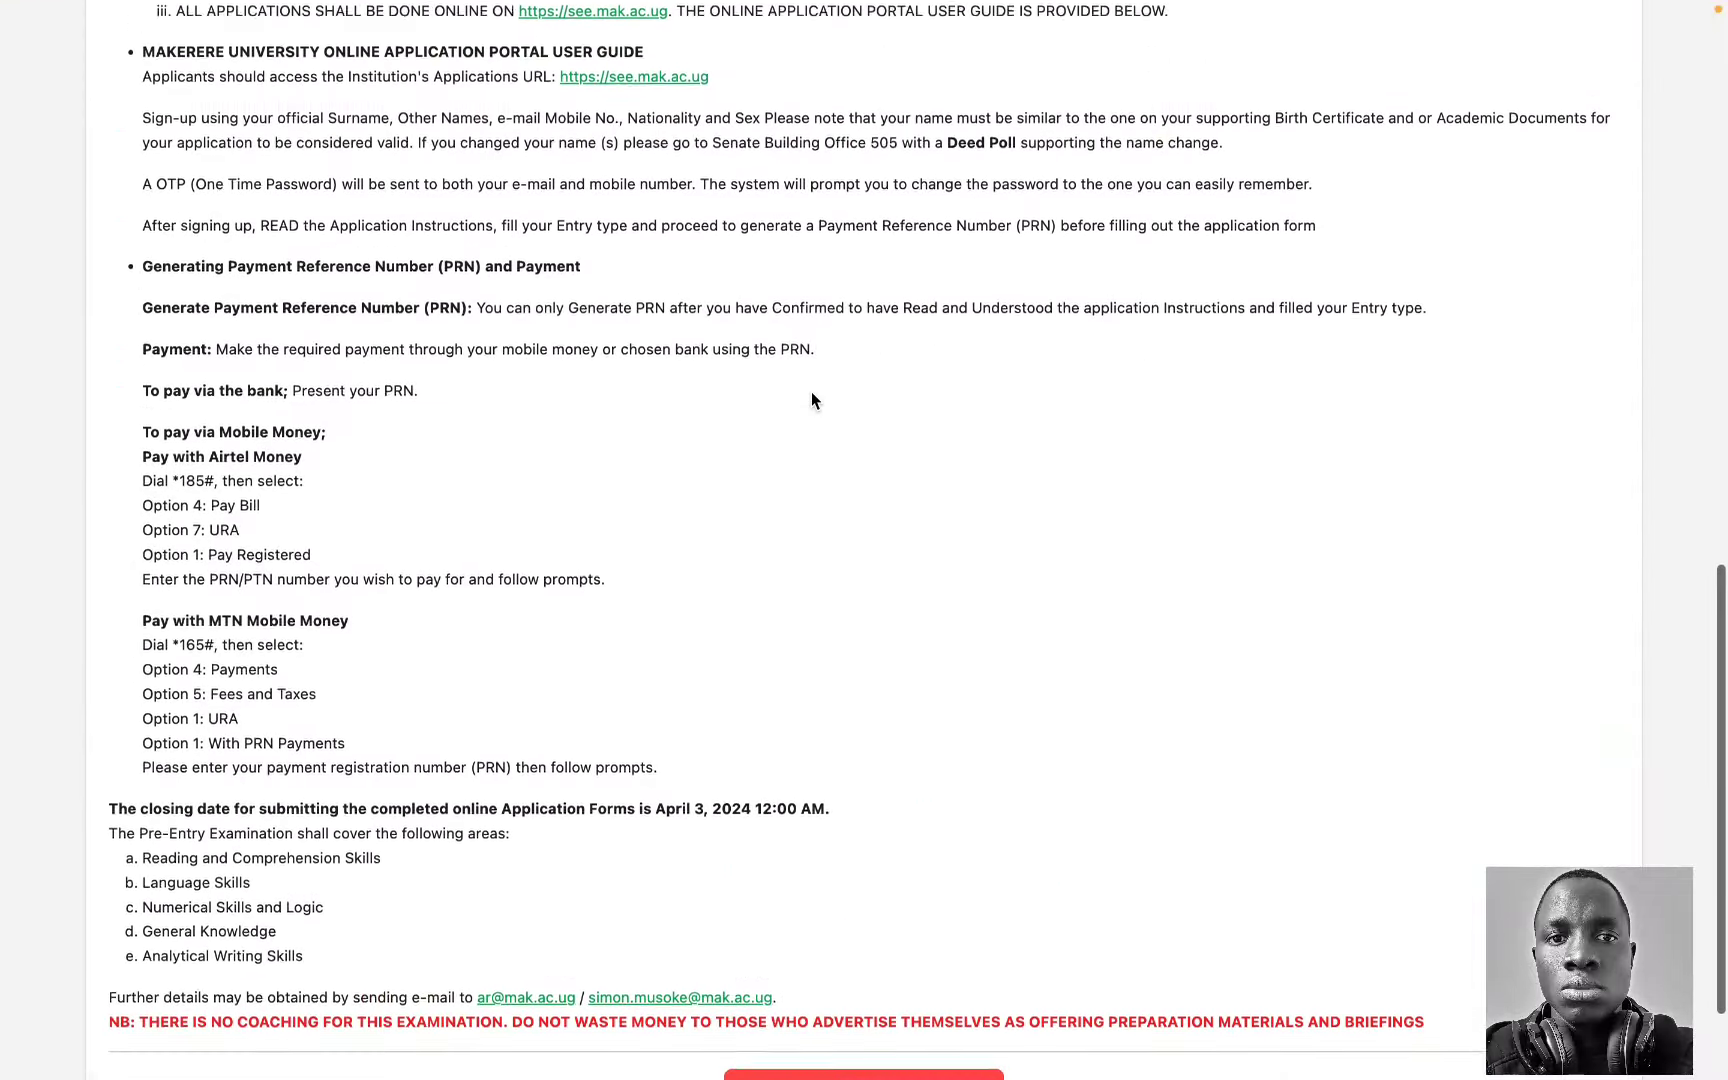
scroll(811, 400, down, 2)
scroll(811, 400, up, 4)
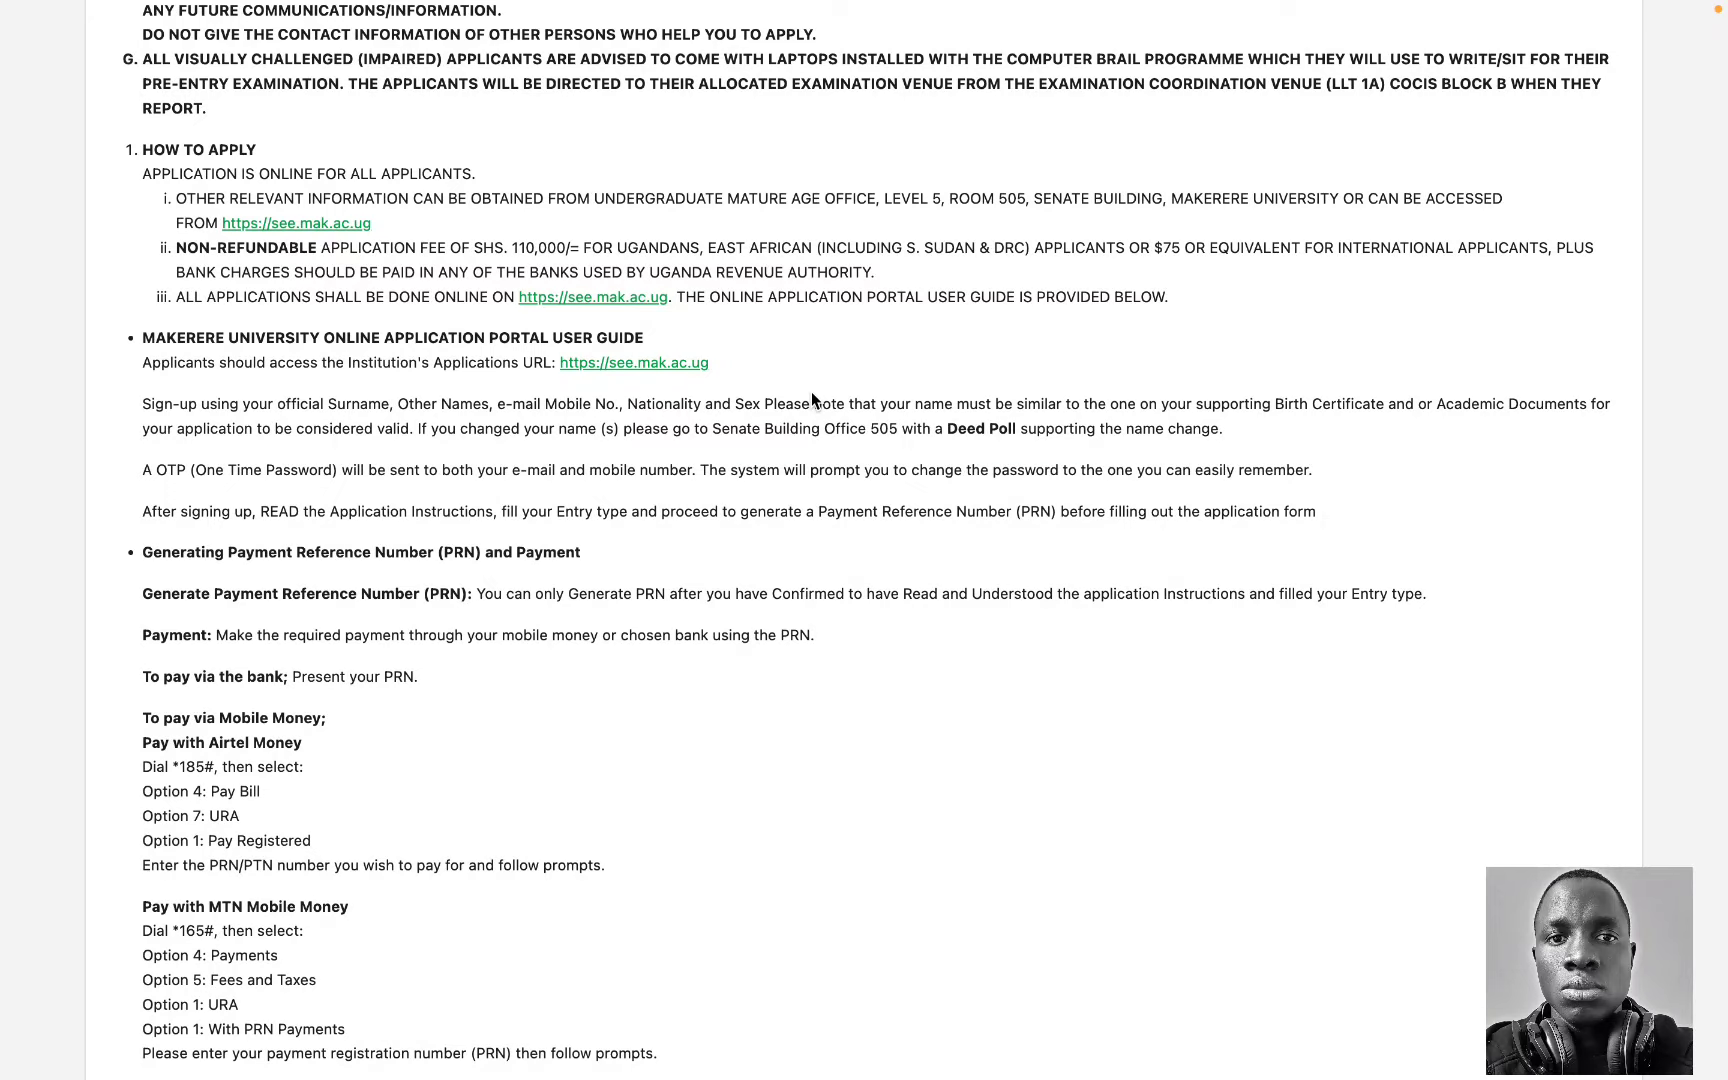
scroll(811, 400, down, 6)
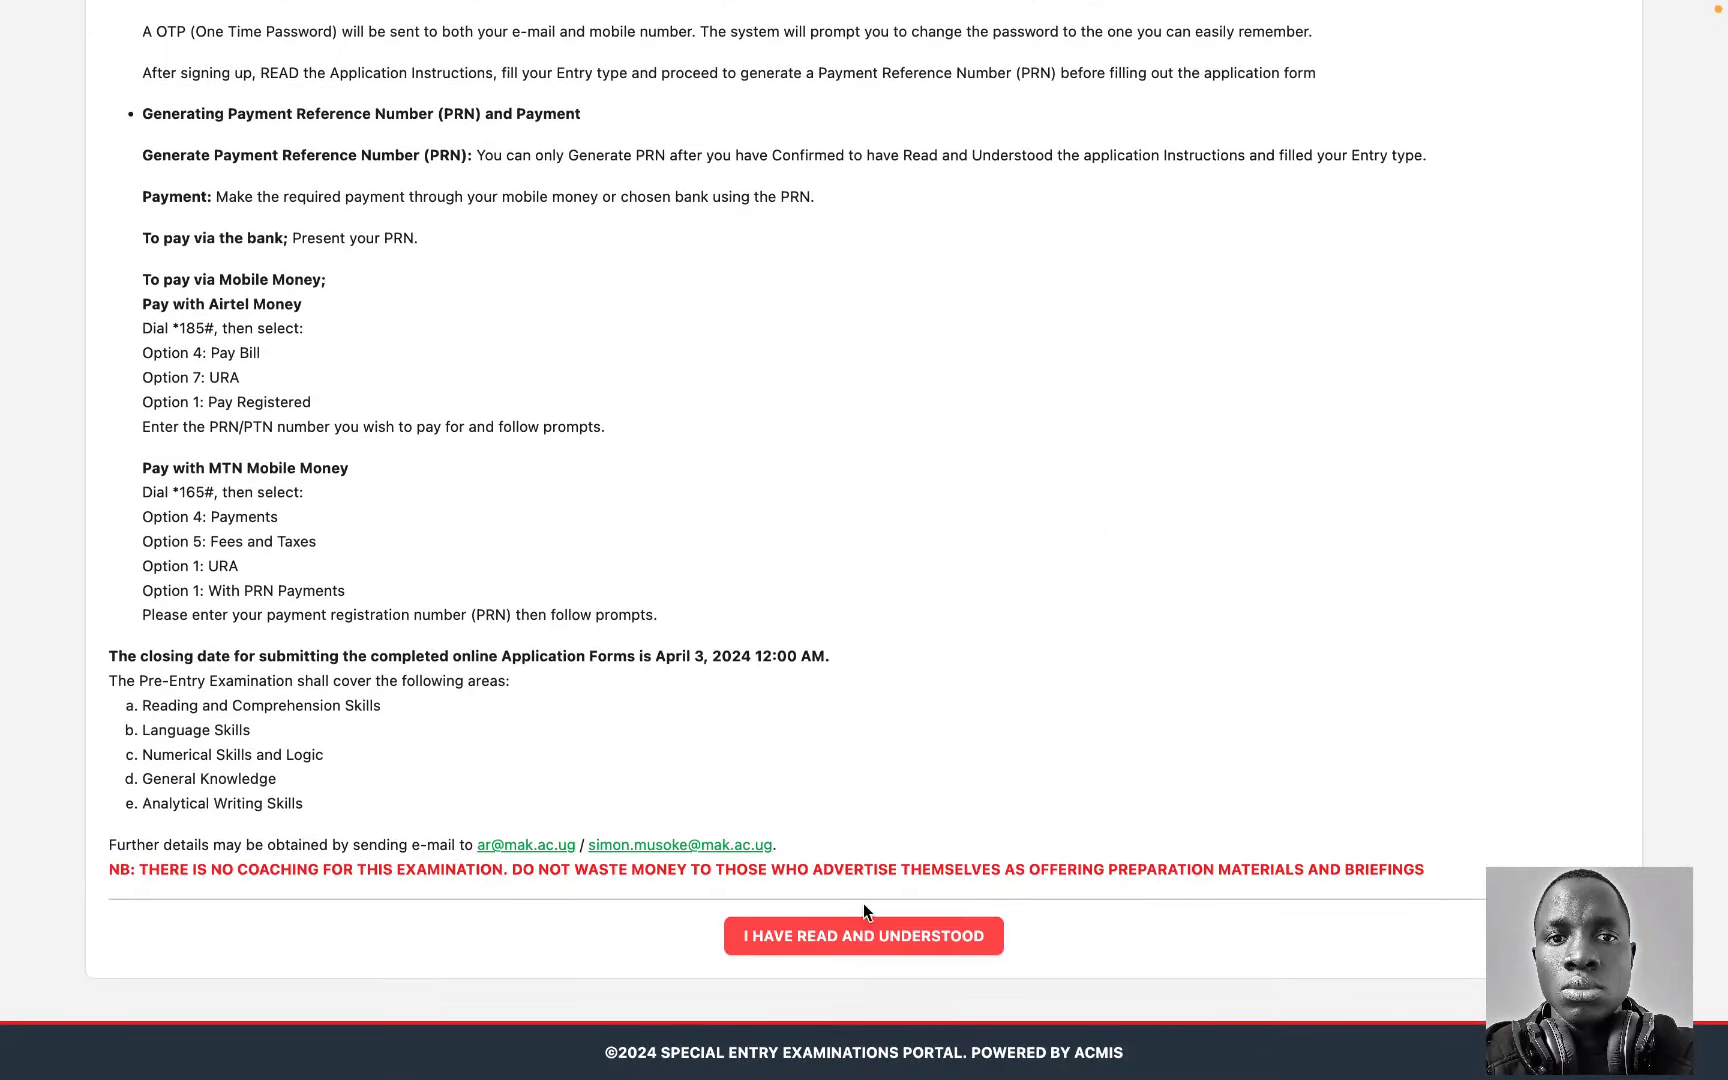
click(852, 938)
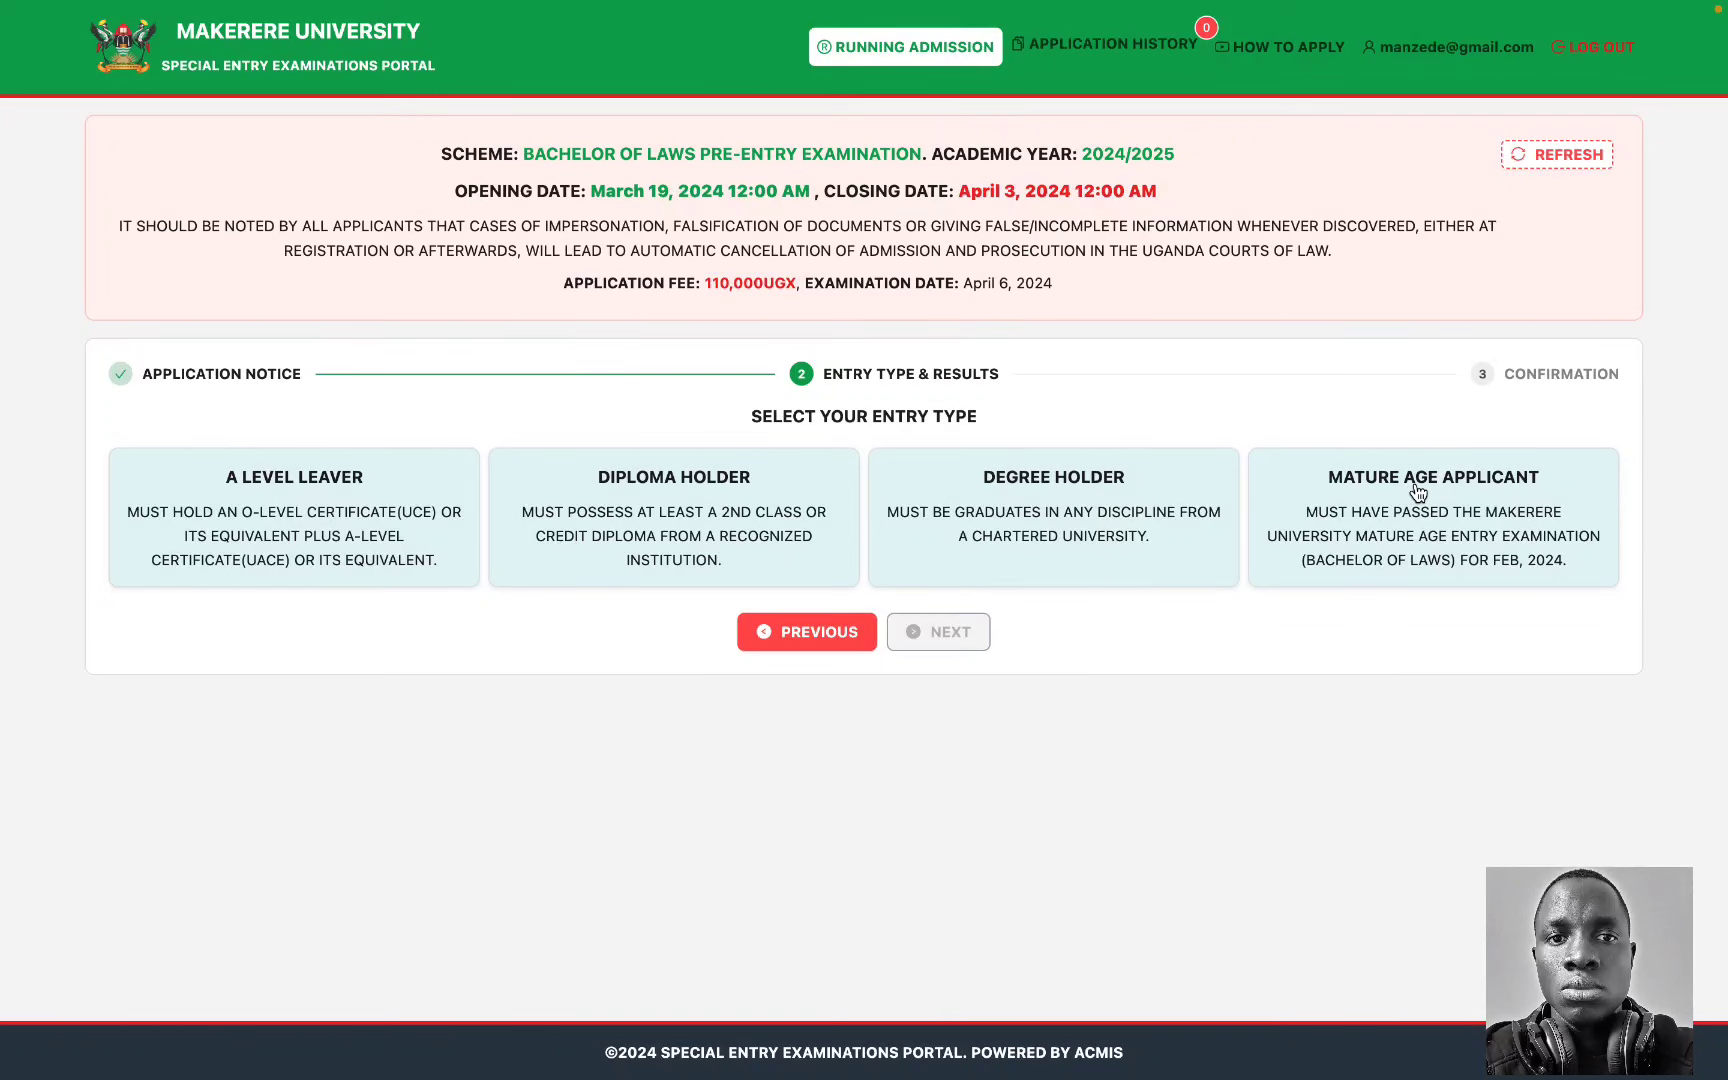
Step: Choose A LEVEL LEAVER as the entry type and bring the UCE and UACE forms into view
click(362, 506)
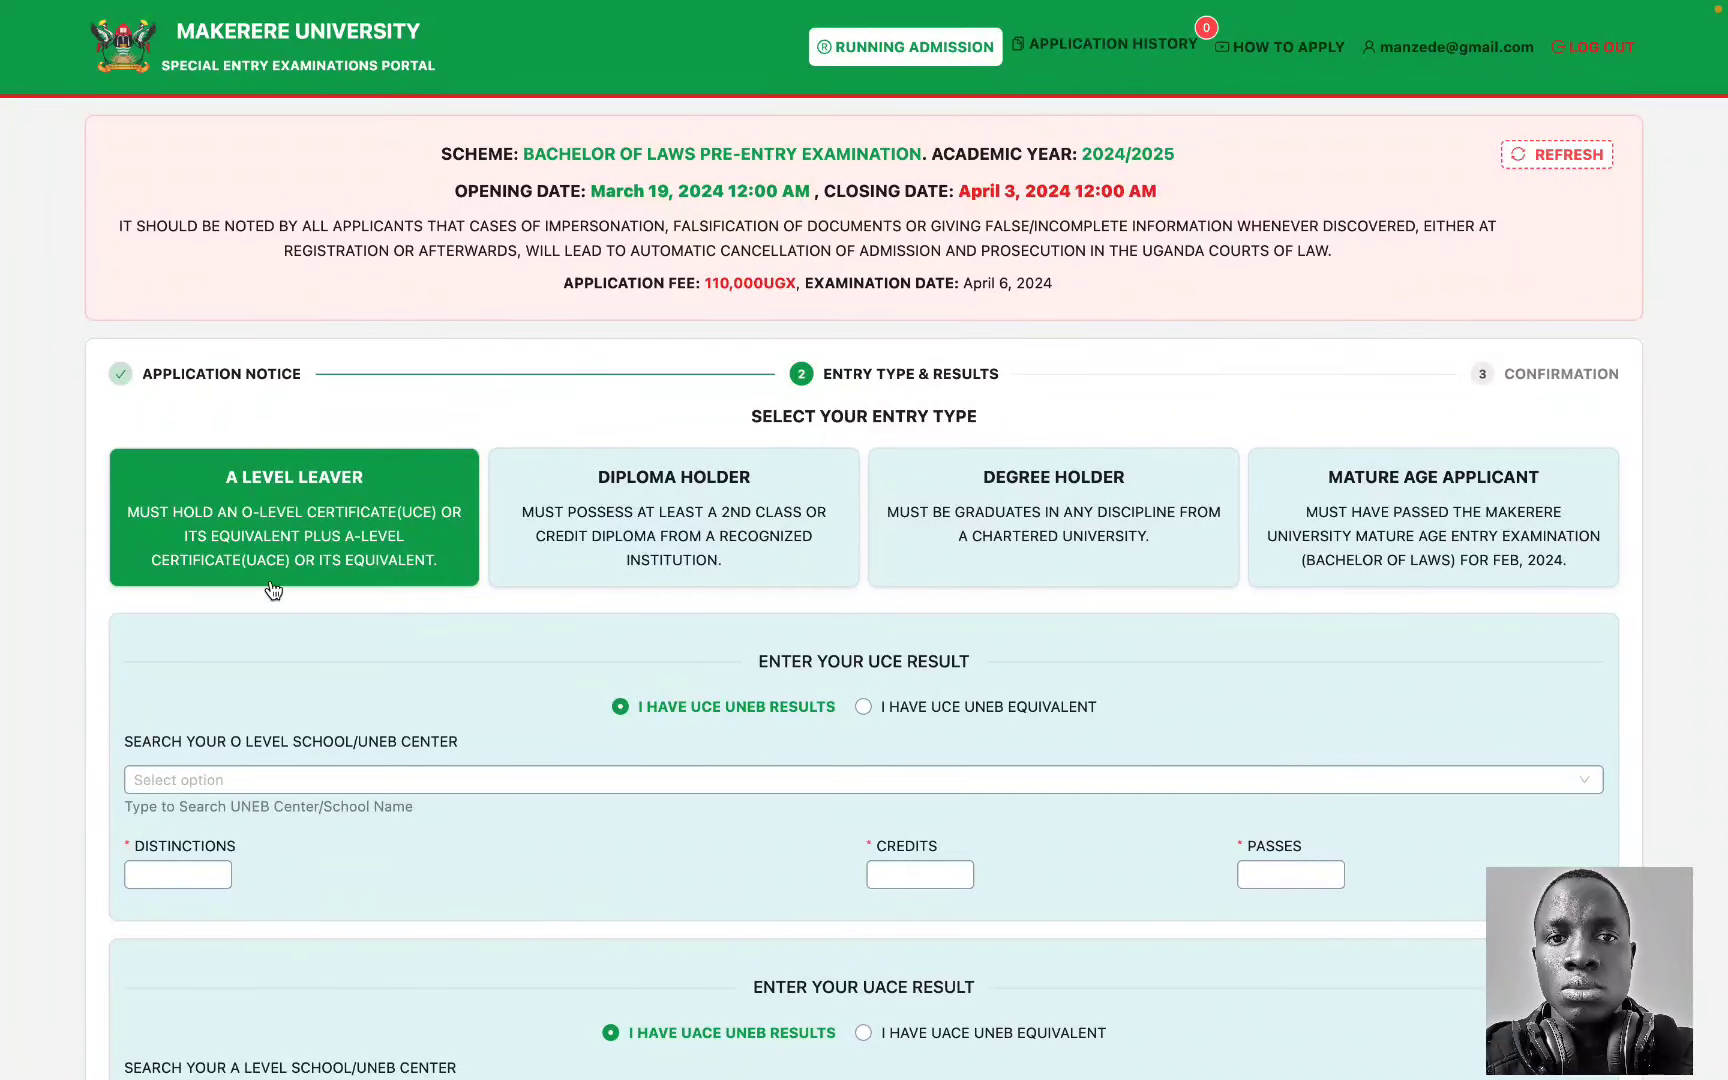
scroll(398, 568, down, 5)
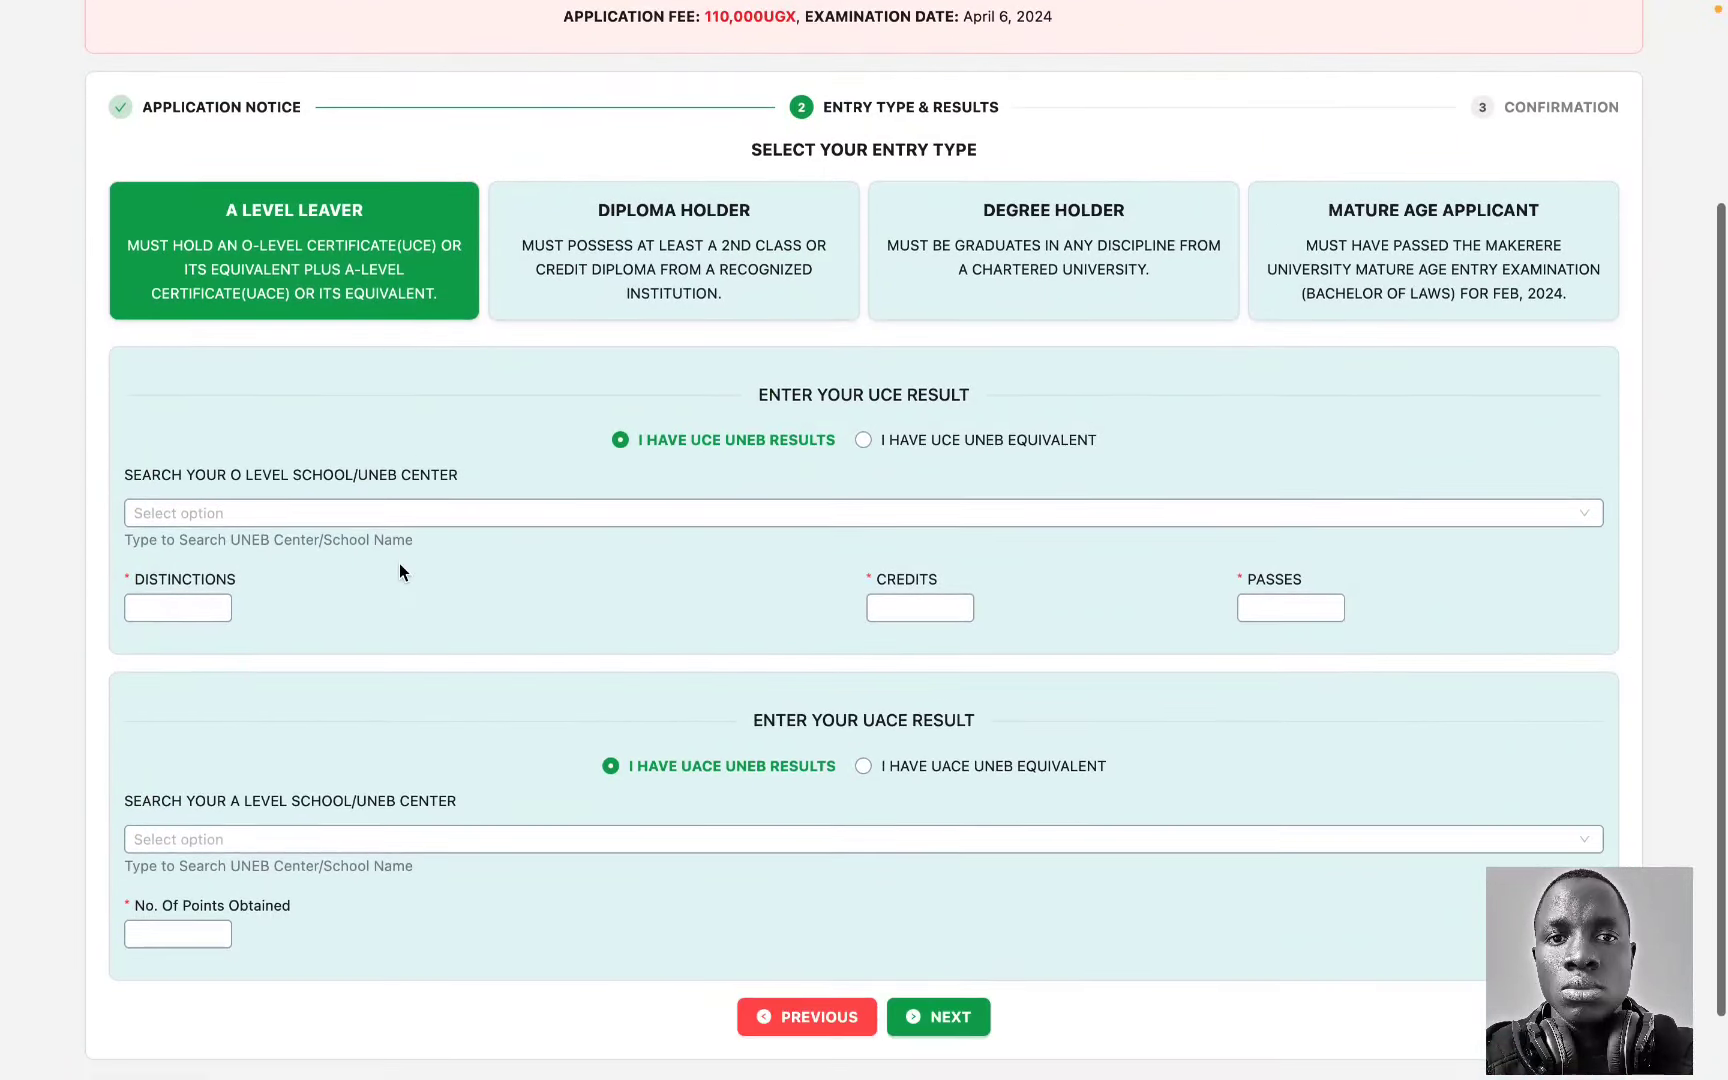
Step: Set the O level school to ST.JOSEPH'S COLLEGE,OMBACI, with the index suffix and year 2010
click(477, 518)
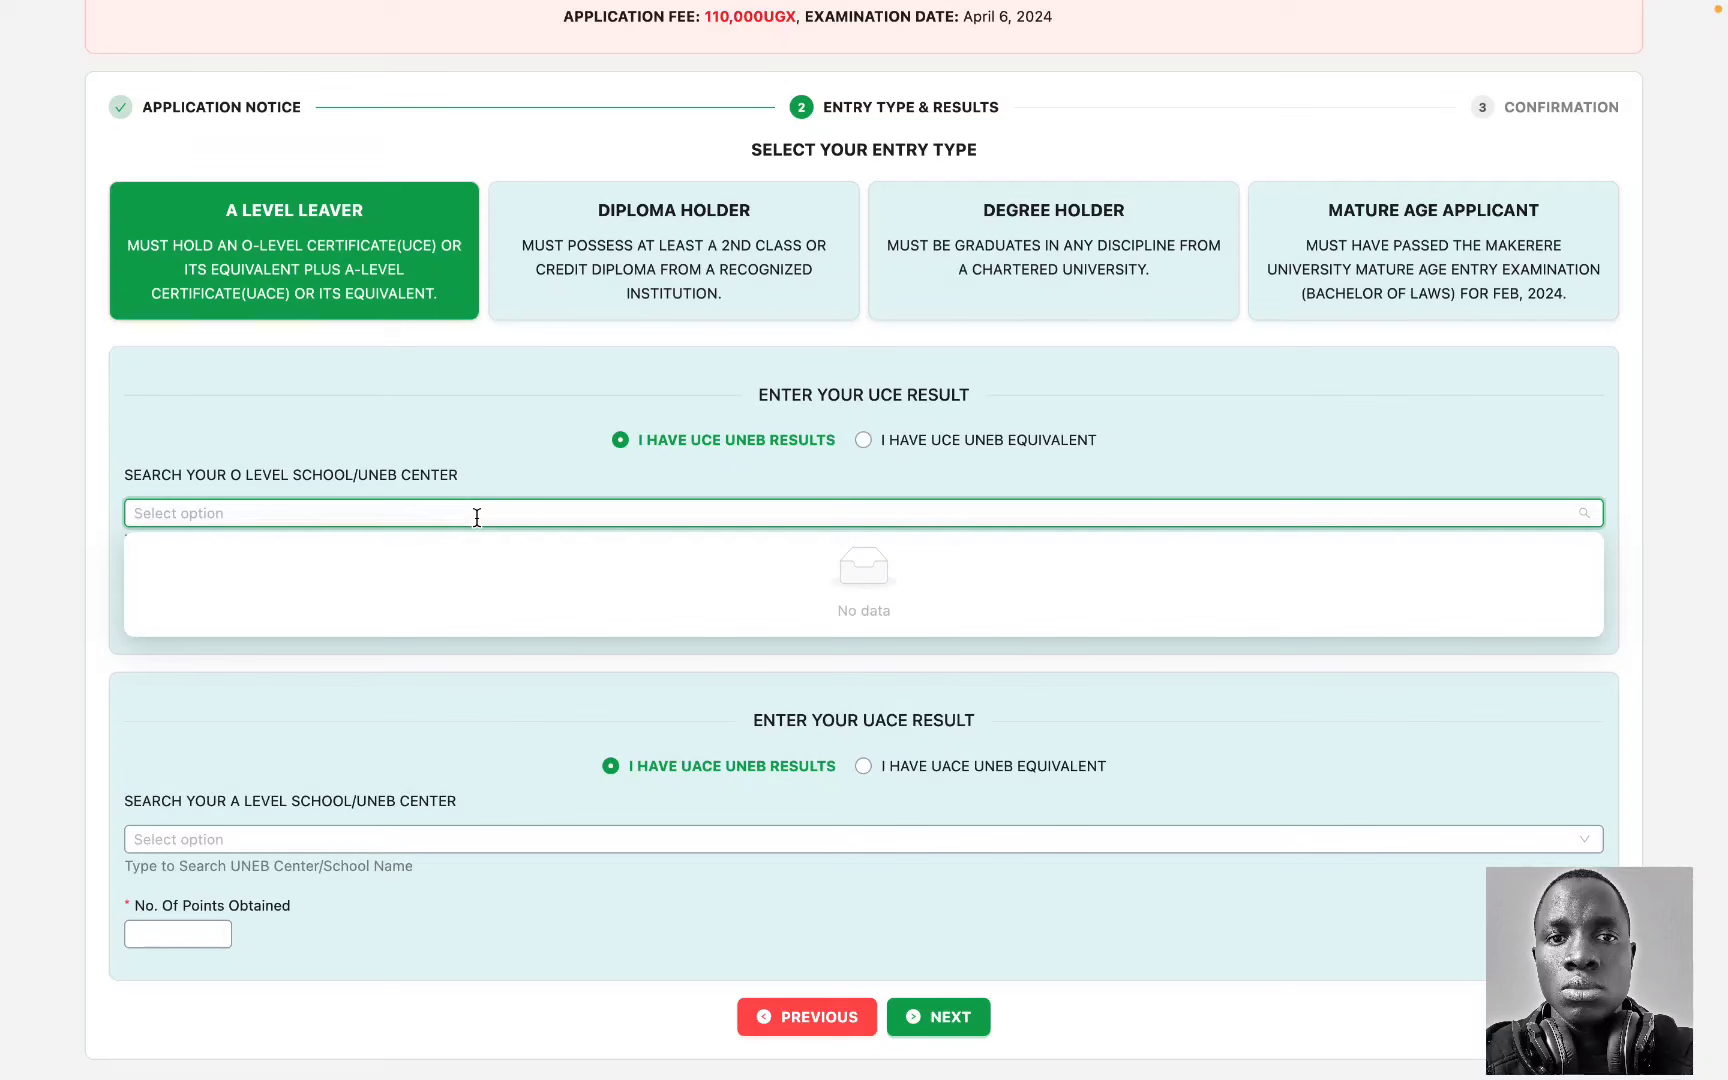
text(ombac)
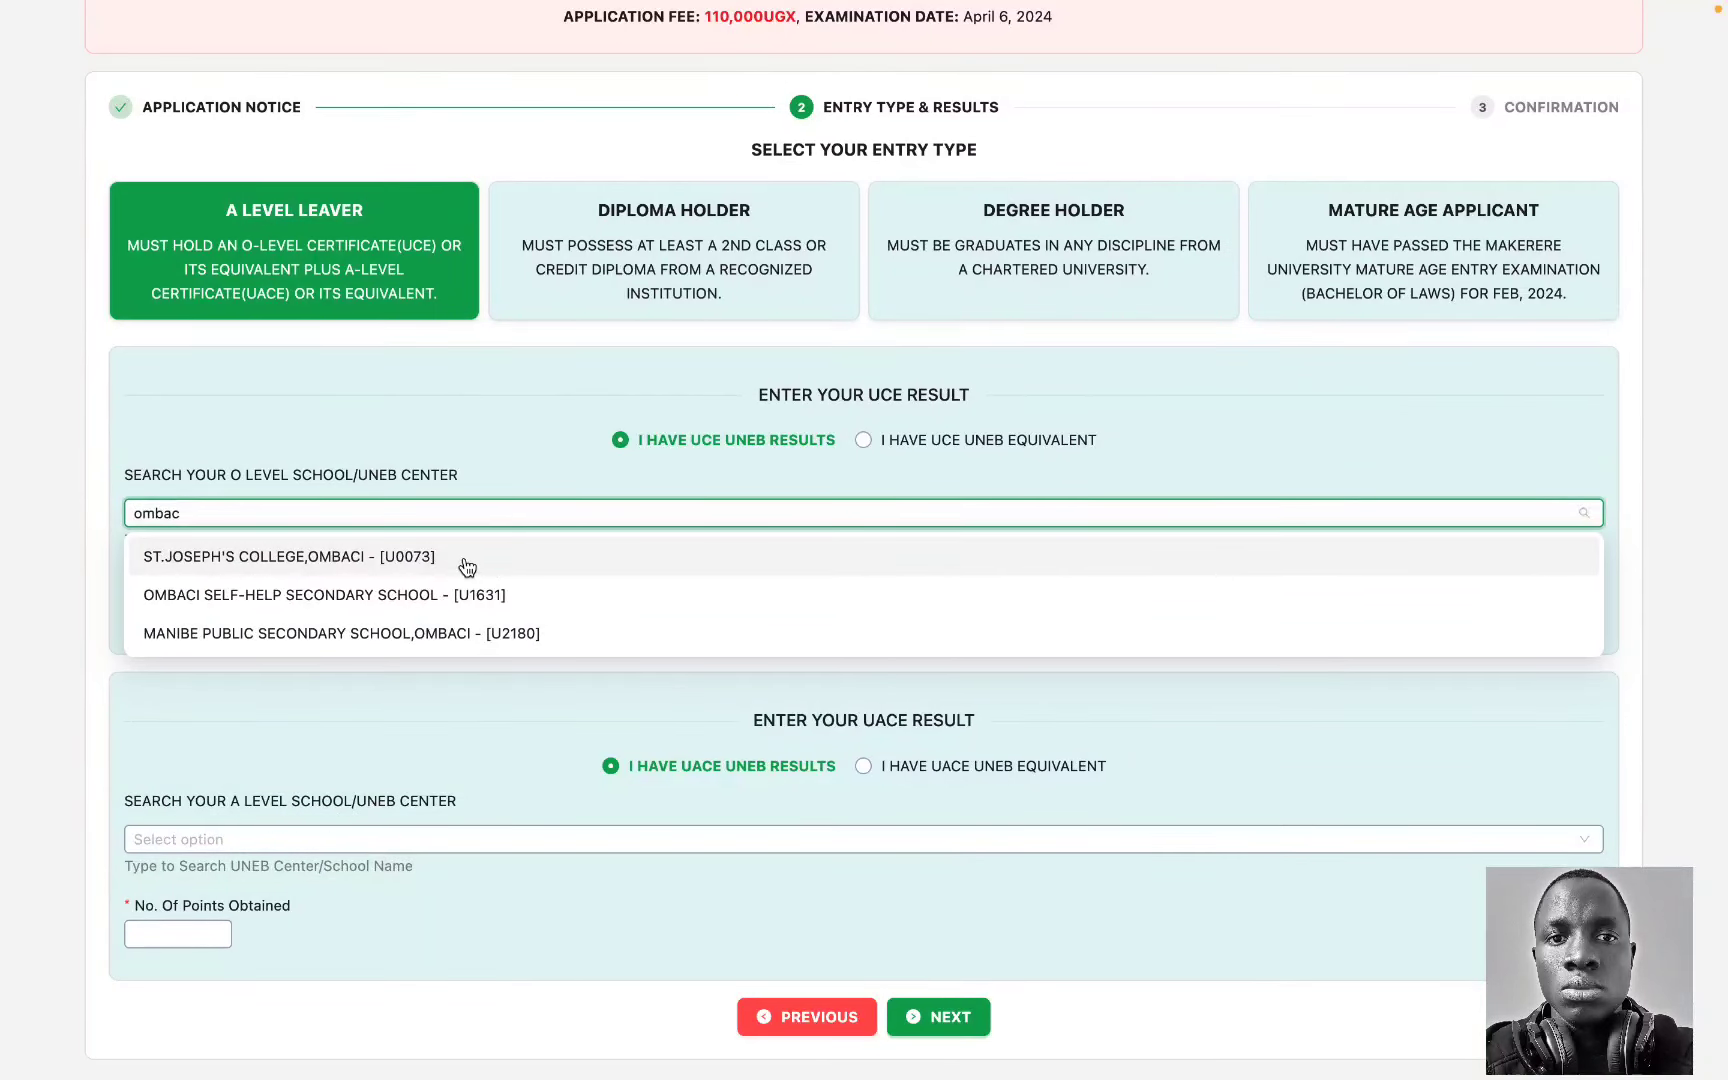
click(463, 560)
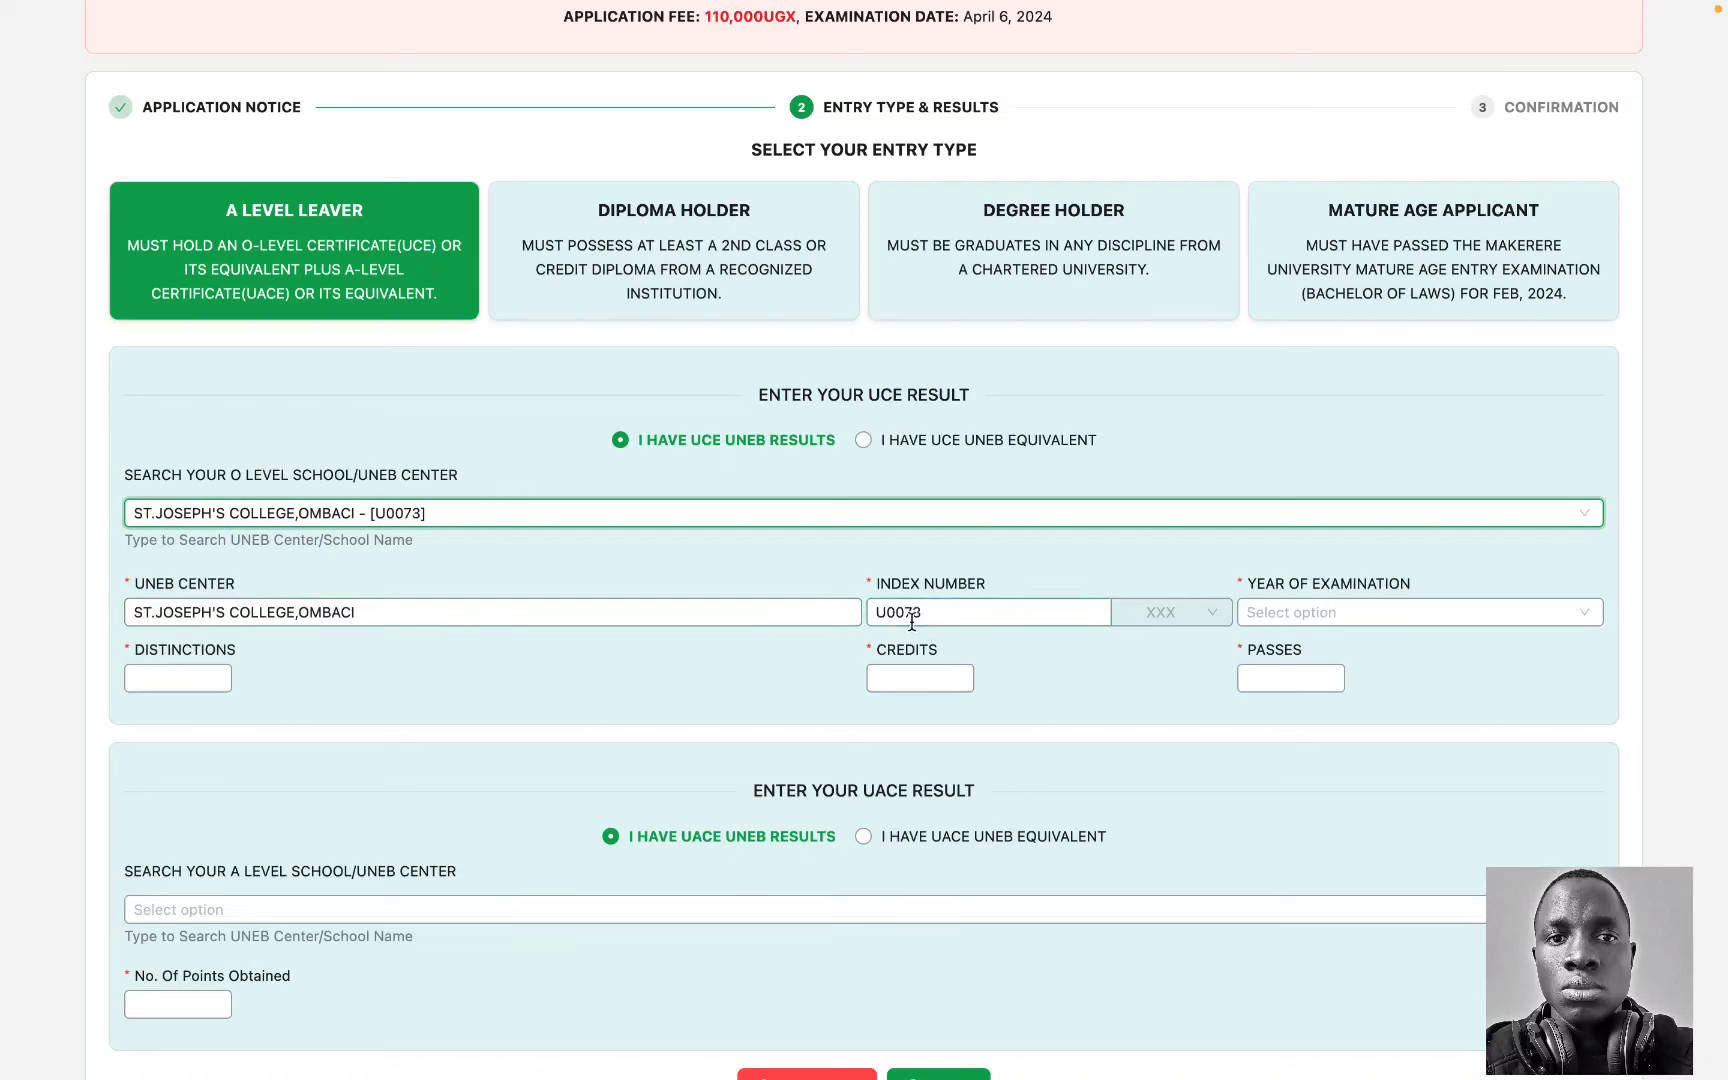
click(1141, 613)
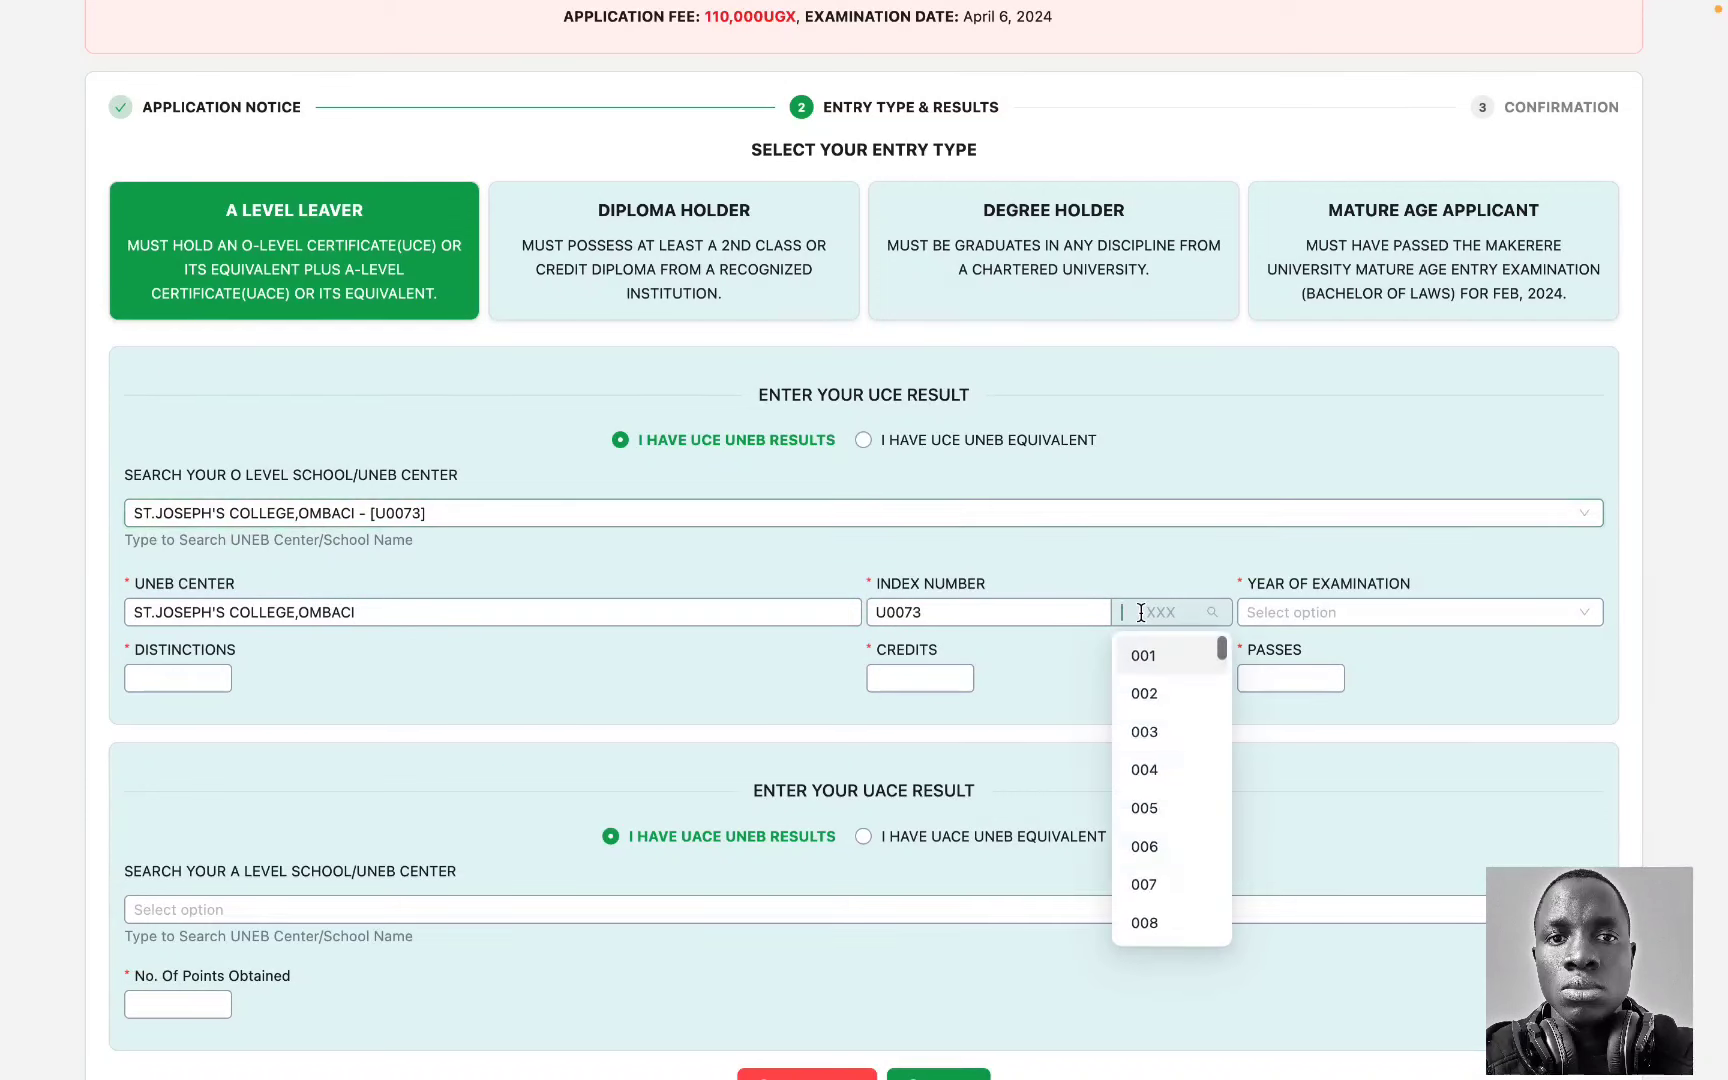
scroll(1157, 806, down, 20)
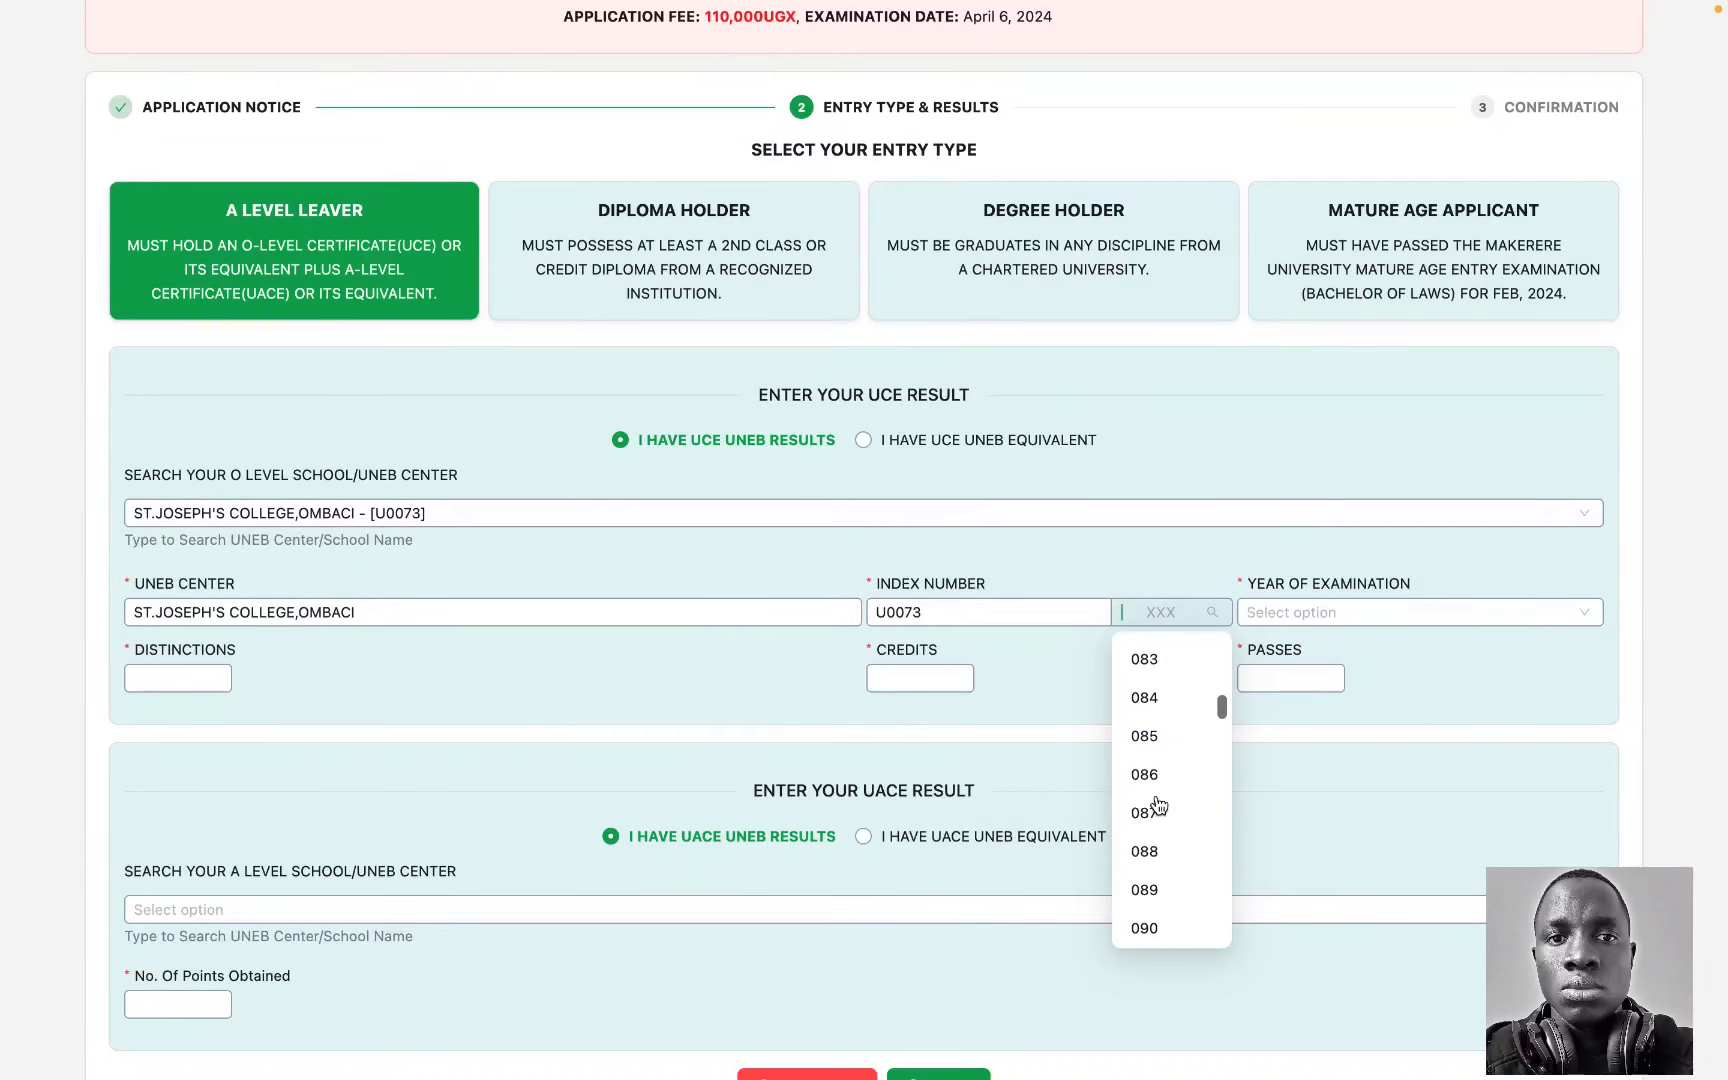
scroll(1157, 890, down, 1)
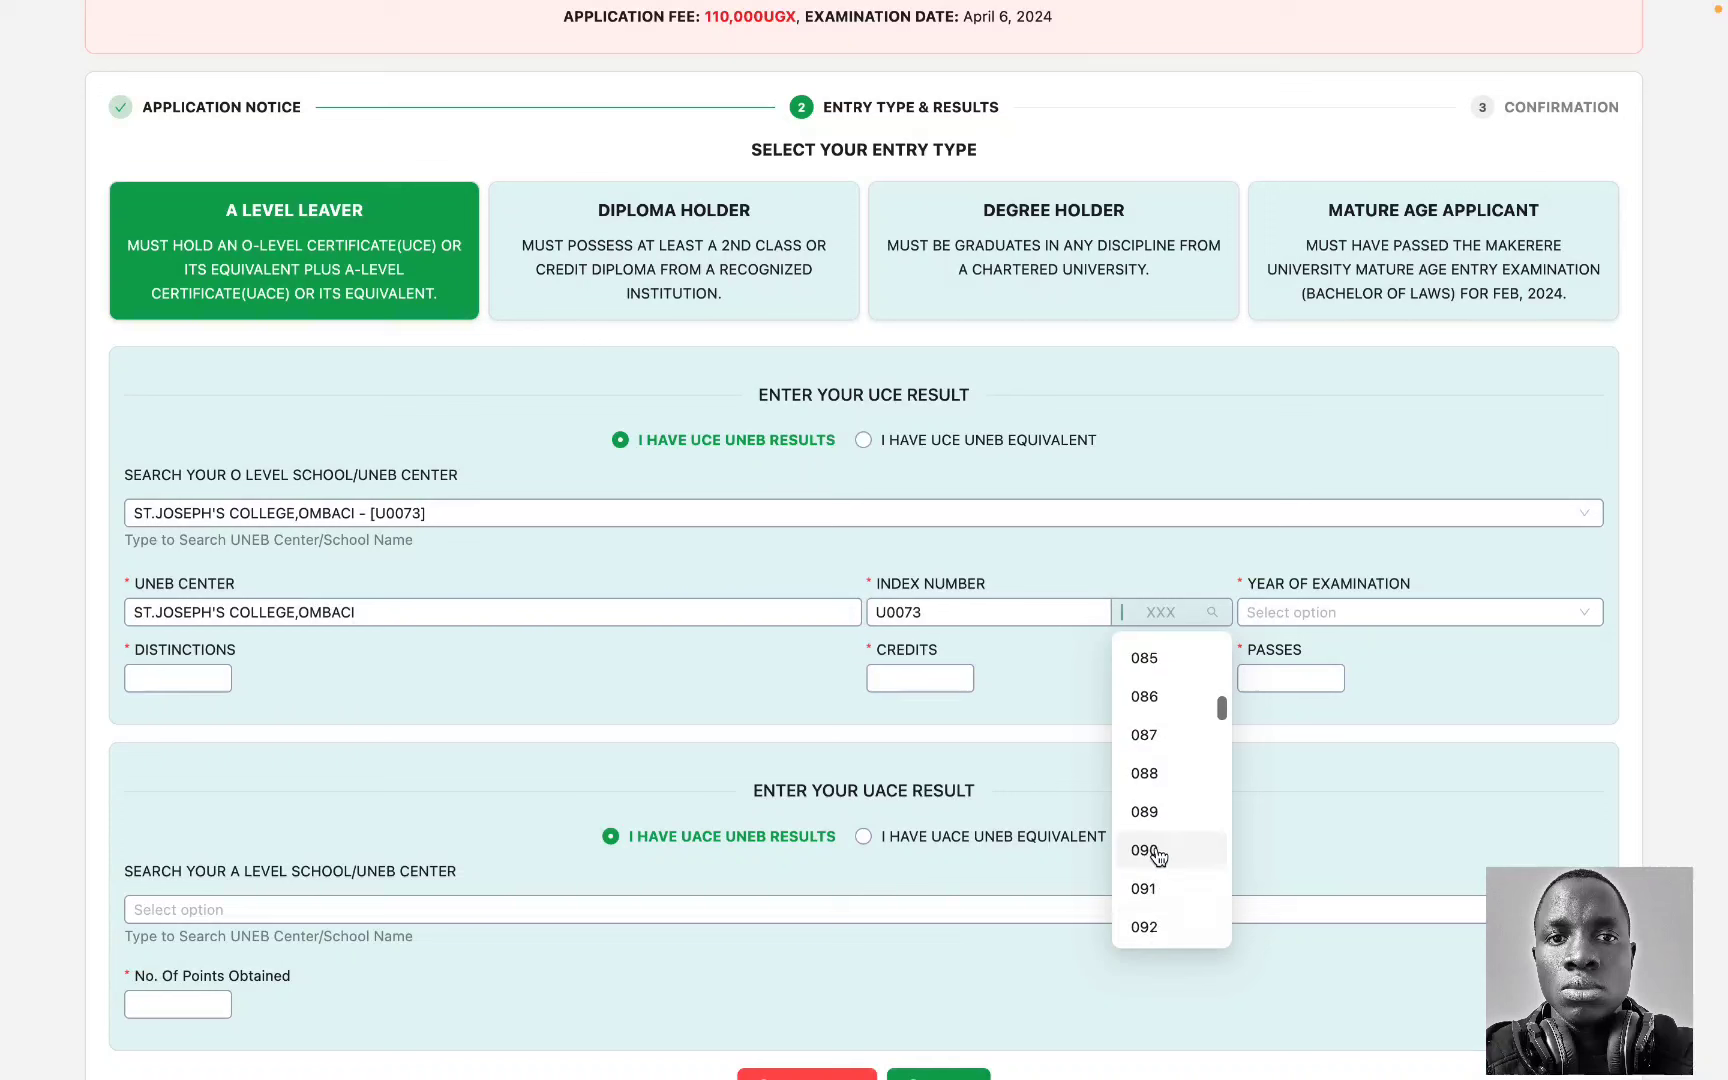
click(1146, 888)
click(1294, 614)
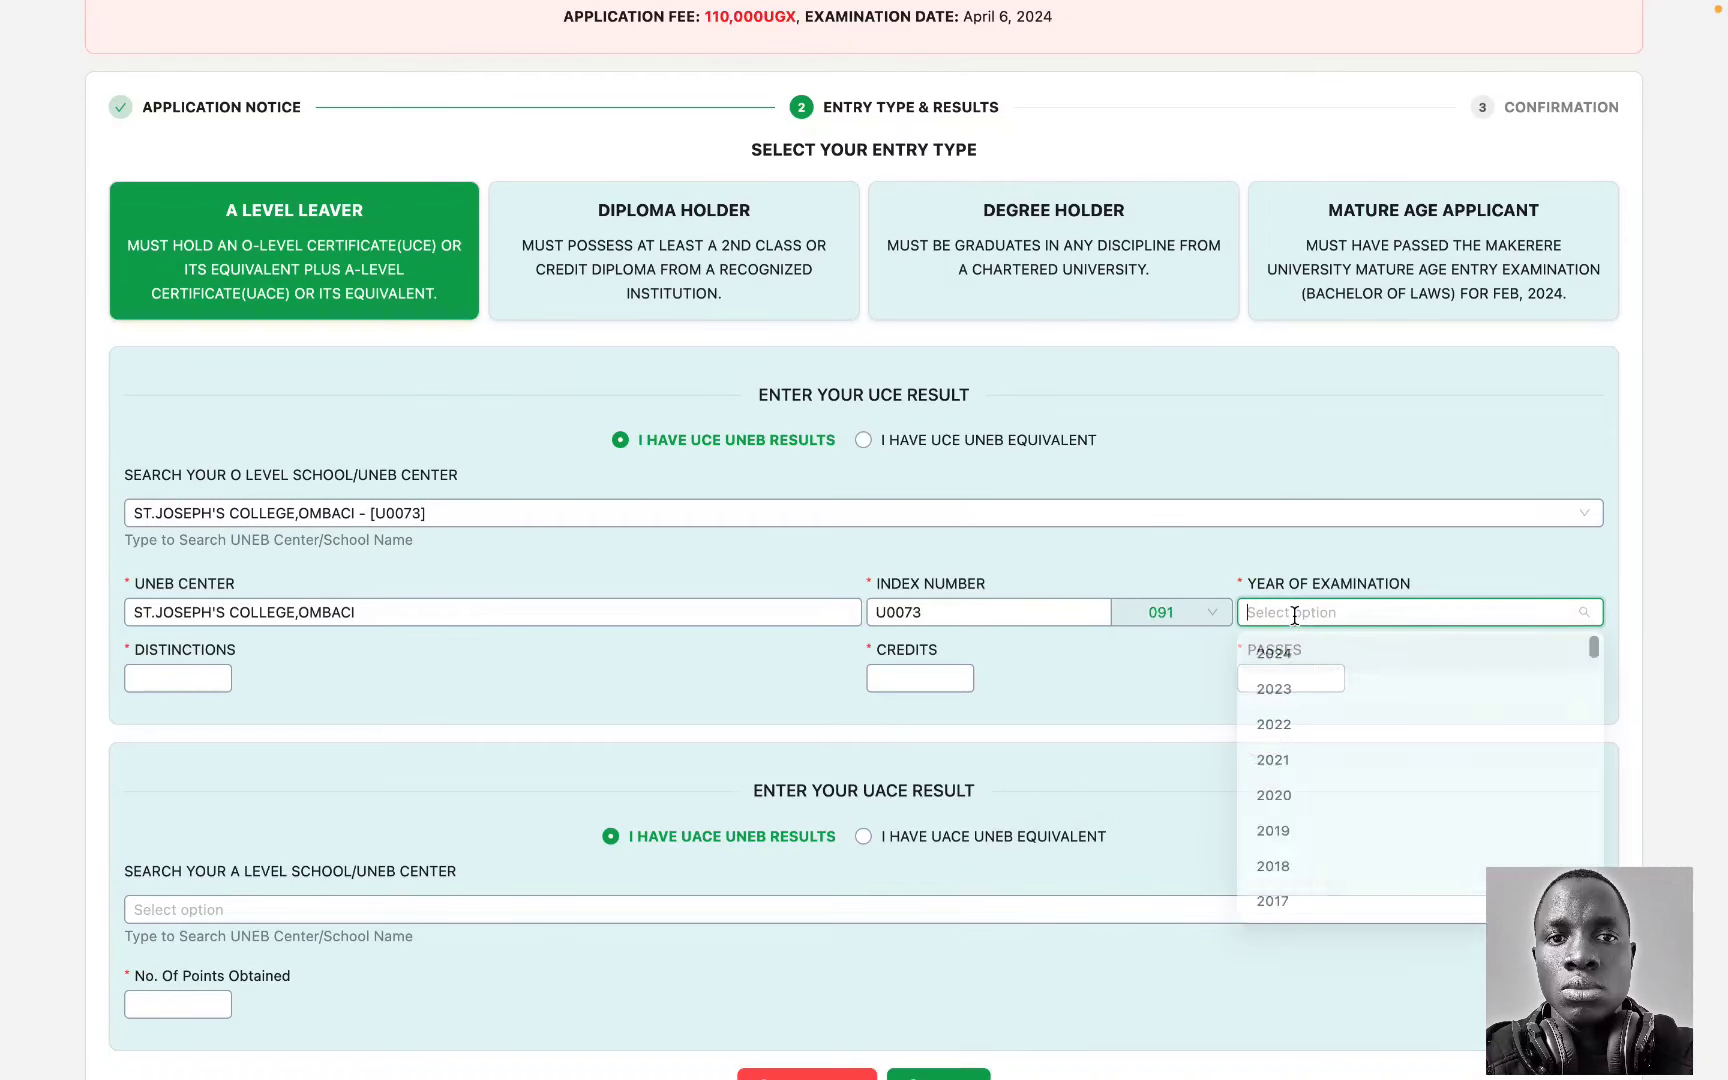
text(2010)
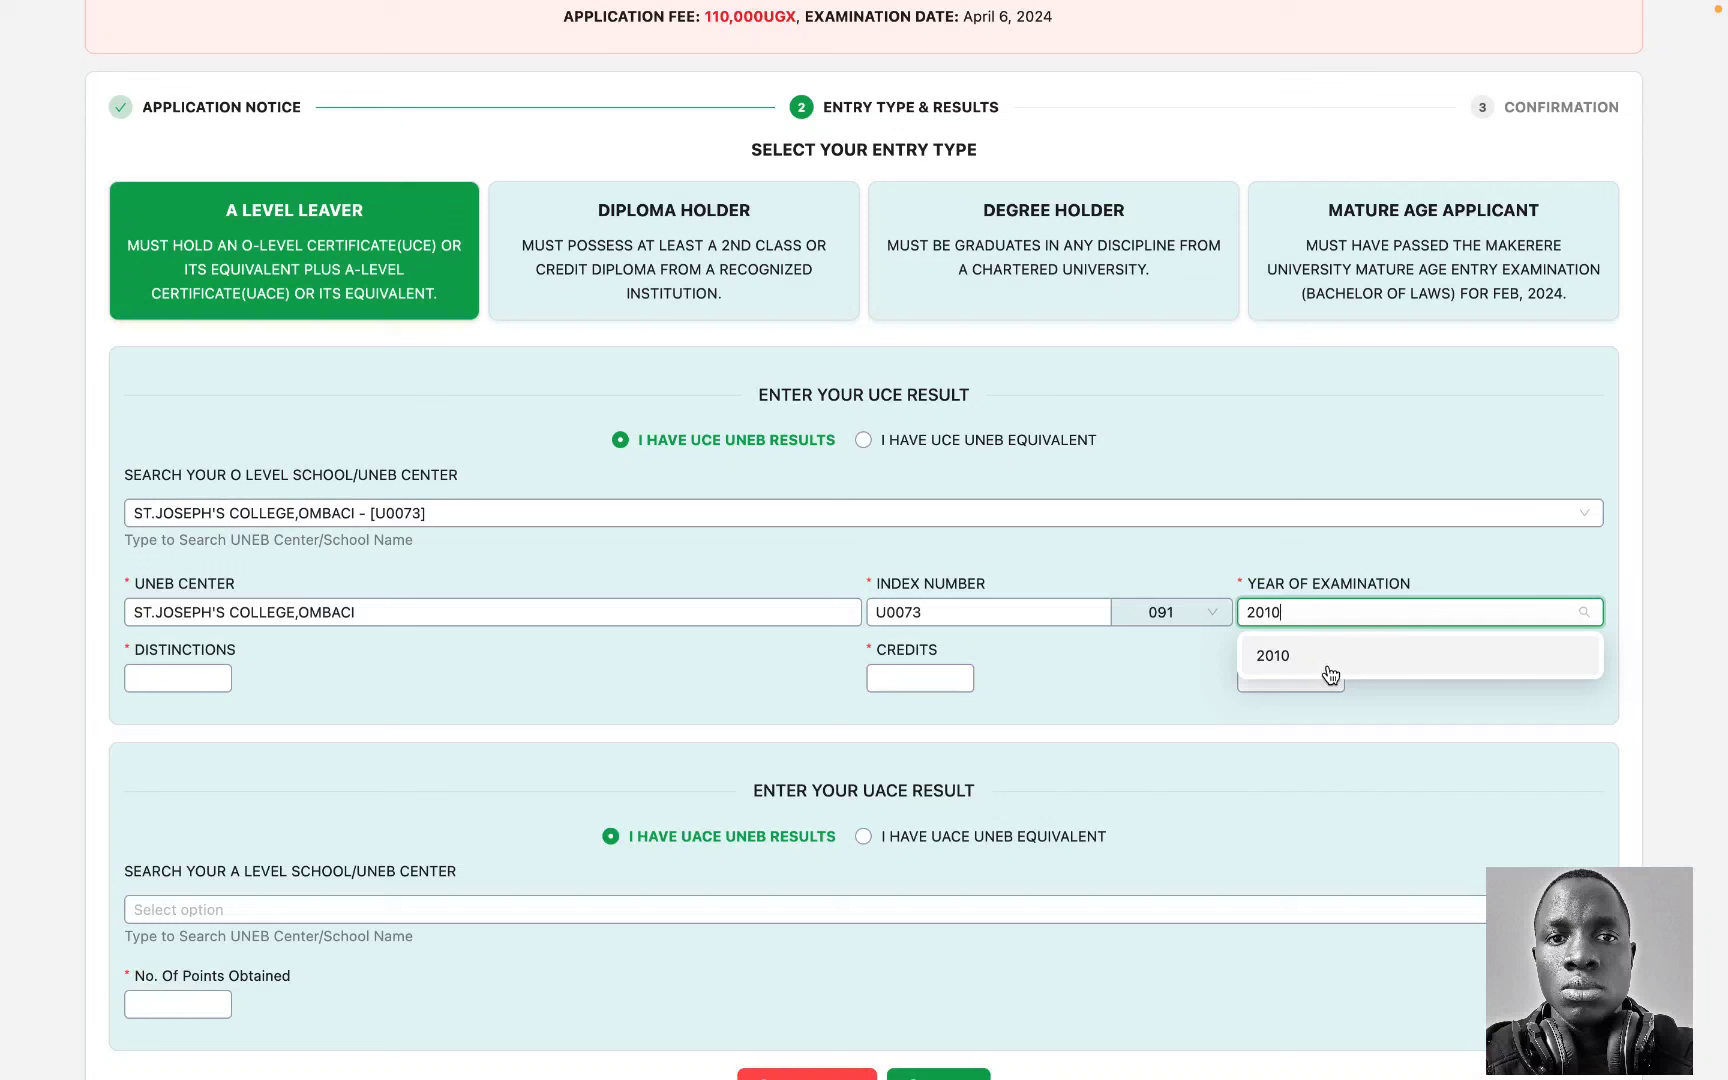
click(1323, 667)
Step: Enter the UCE distinctions, credits and passes counts, settling passes at 2
click(189, 680)
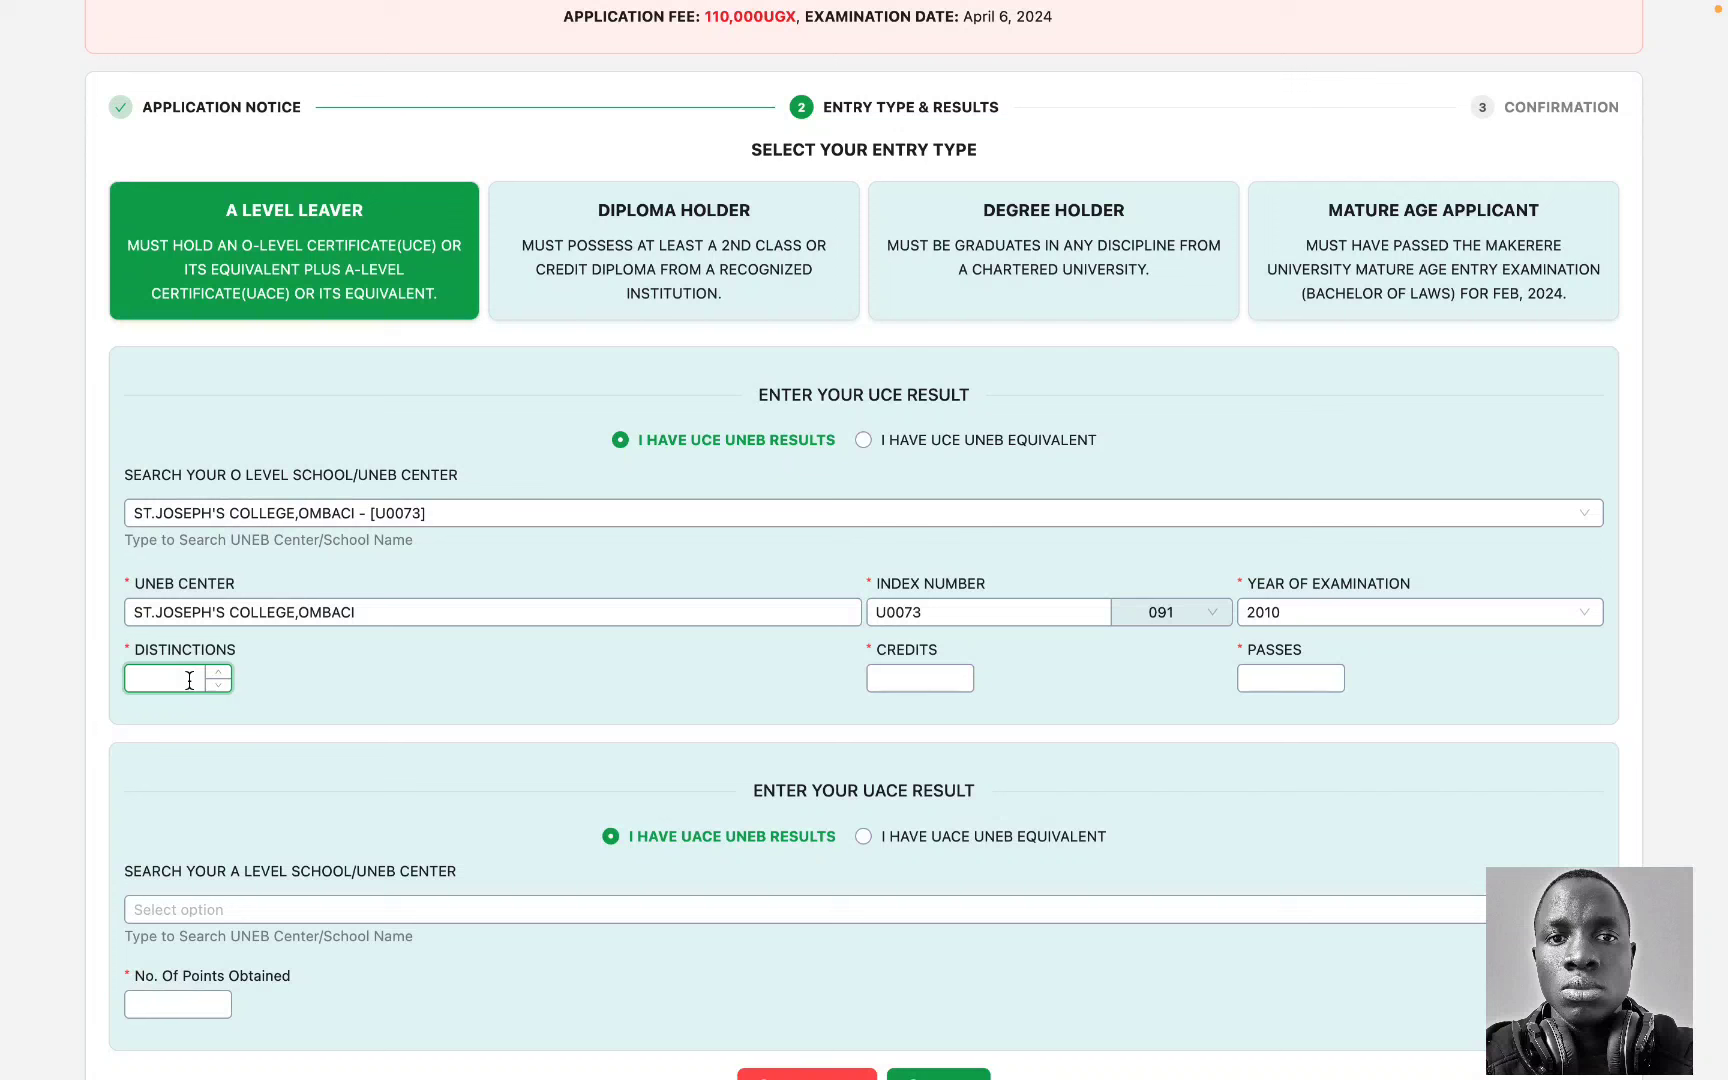
text(0)
click(911, 680)
text(0)
click(1284, 682)
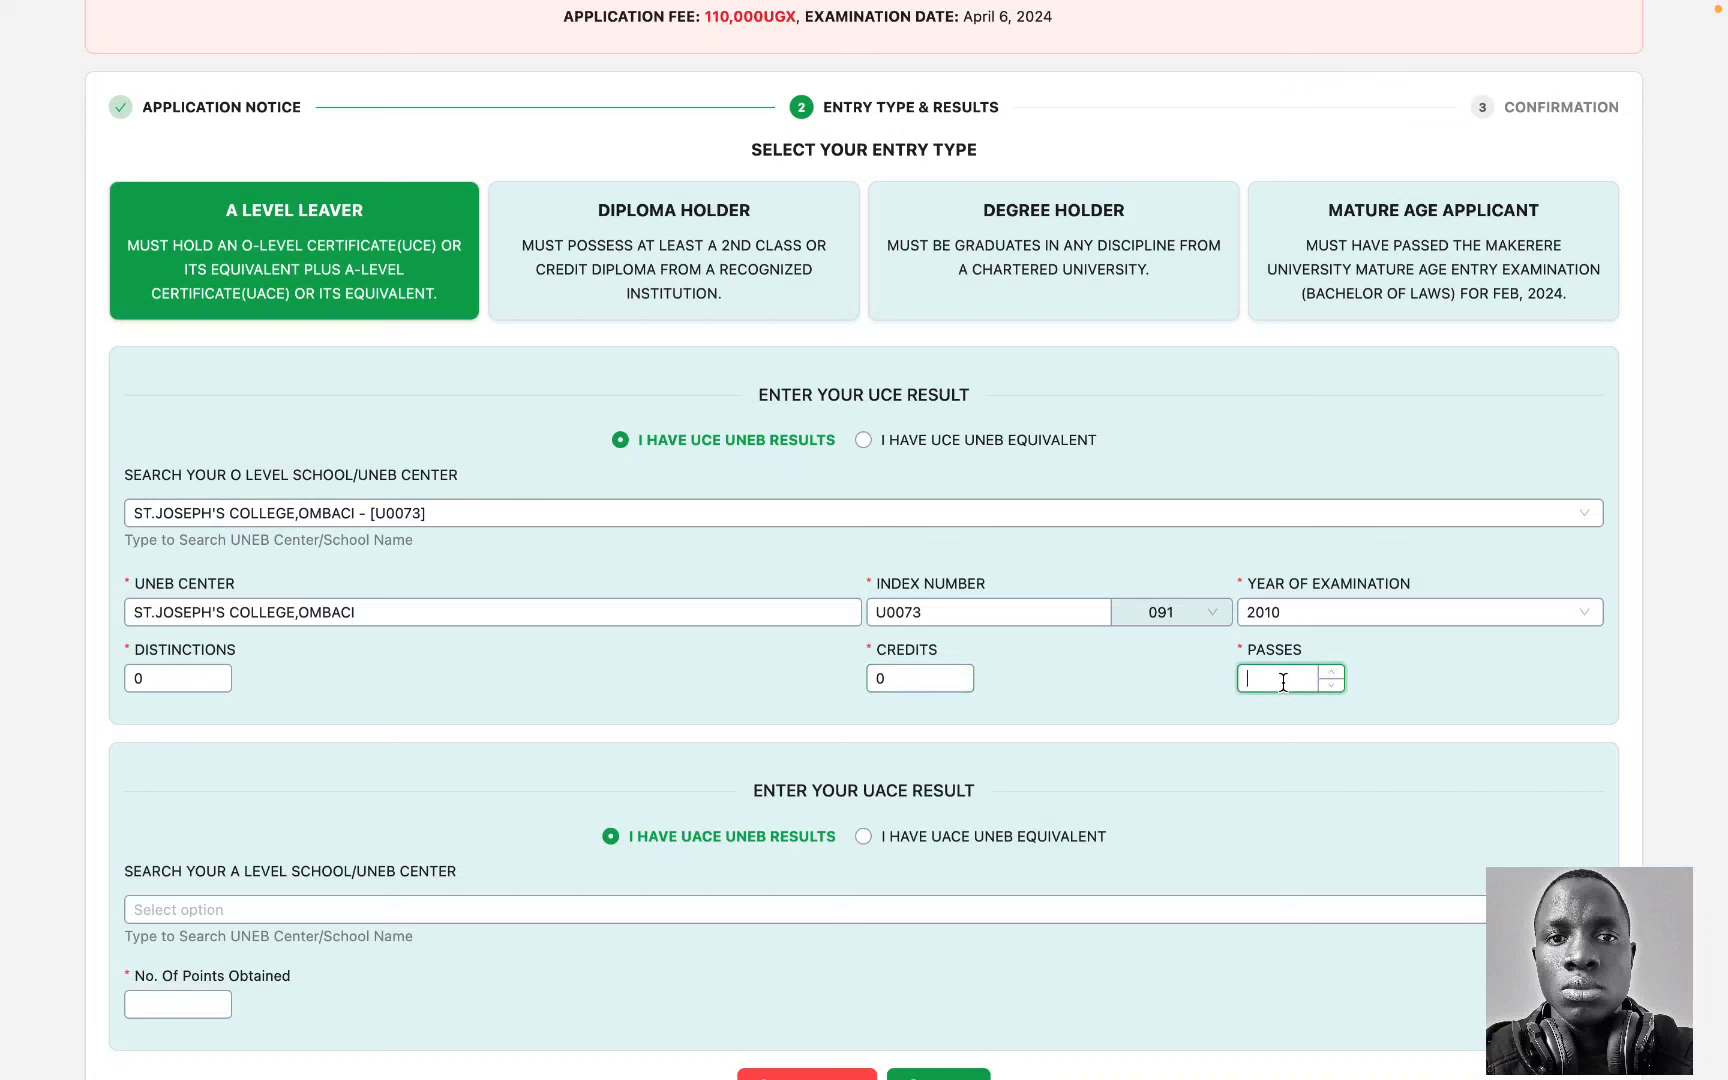
text(10)
key(BackSpace)
key(BackSpace)
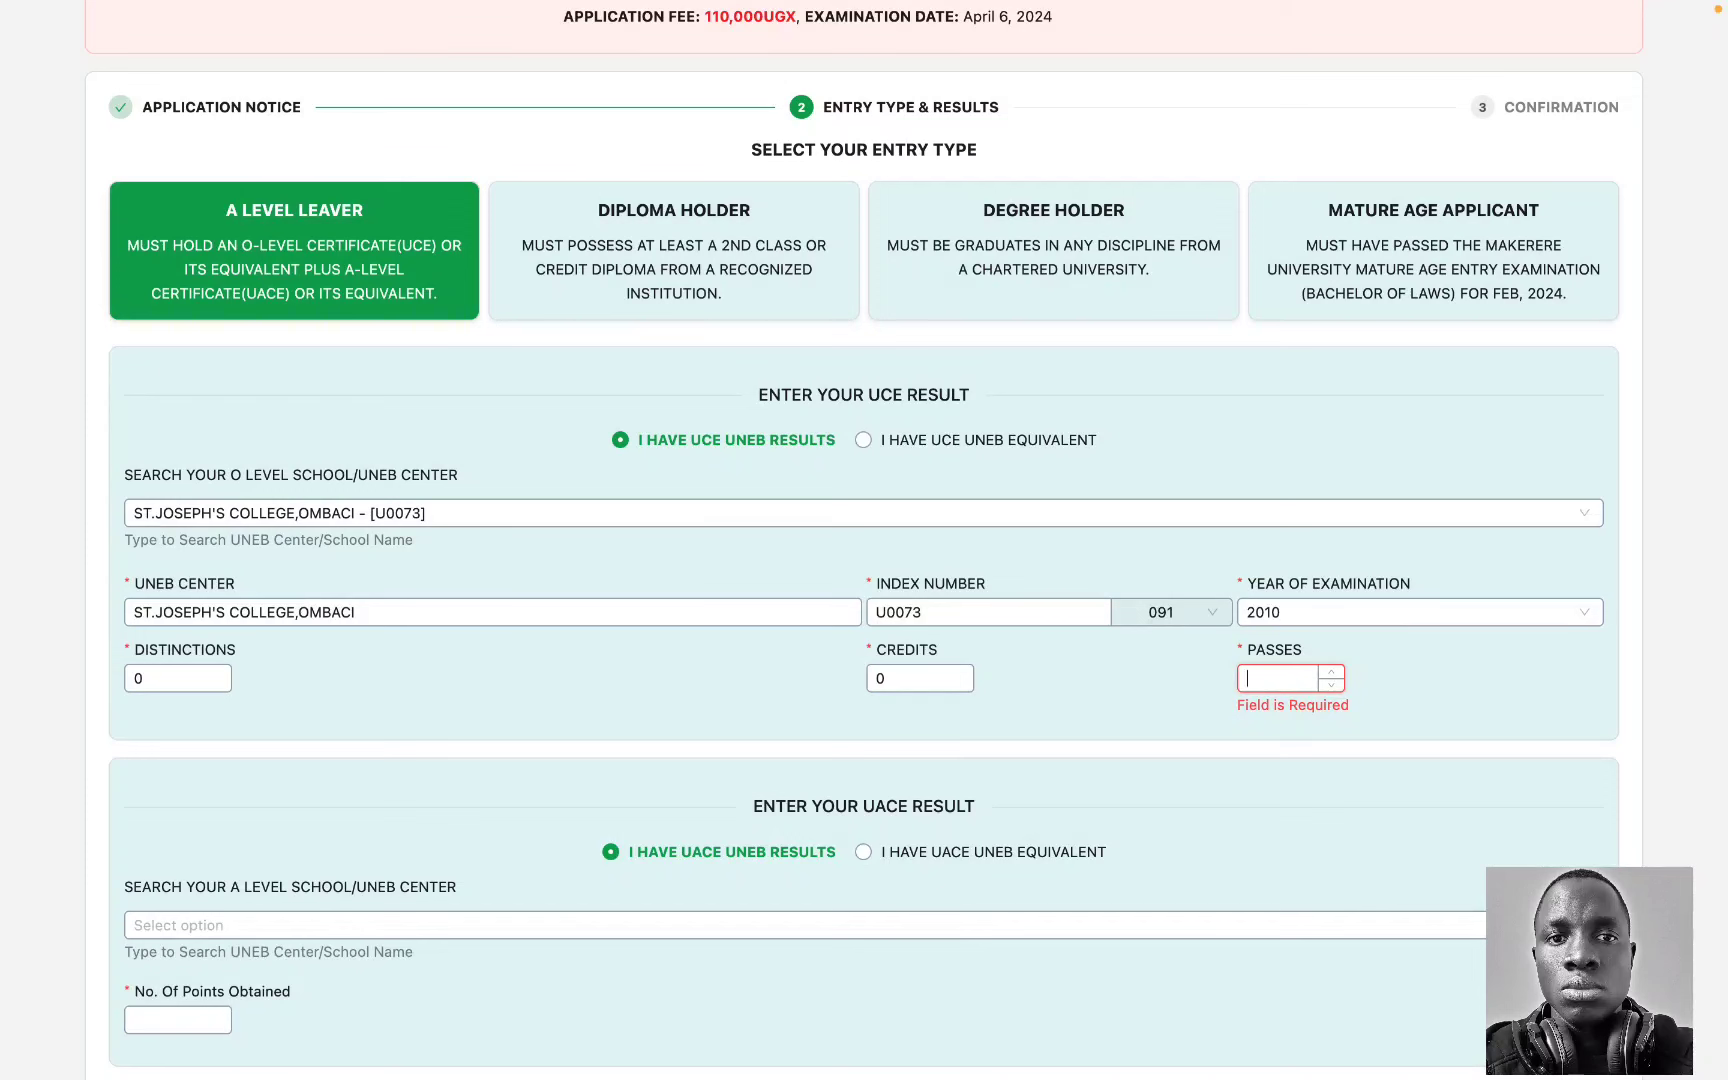
text(4)
key(BackSpace)
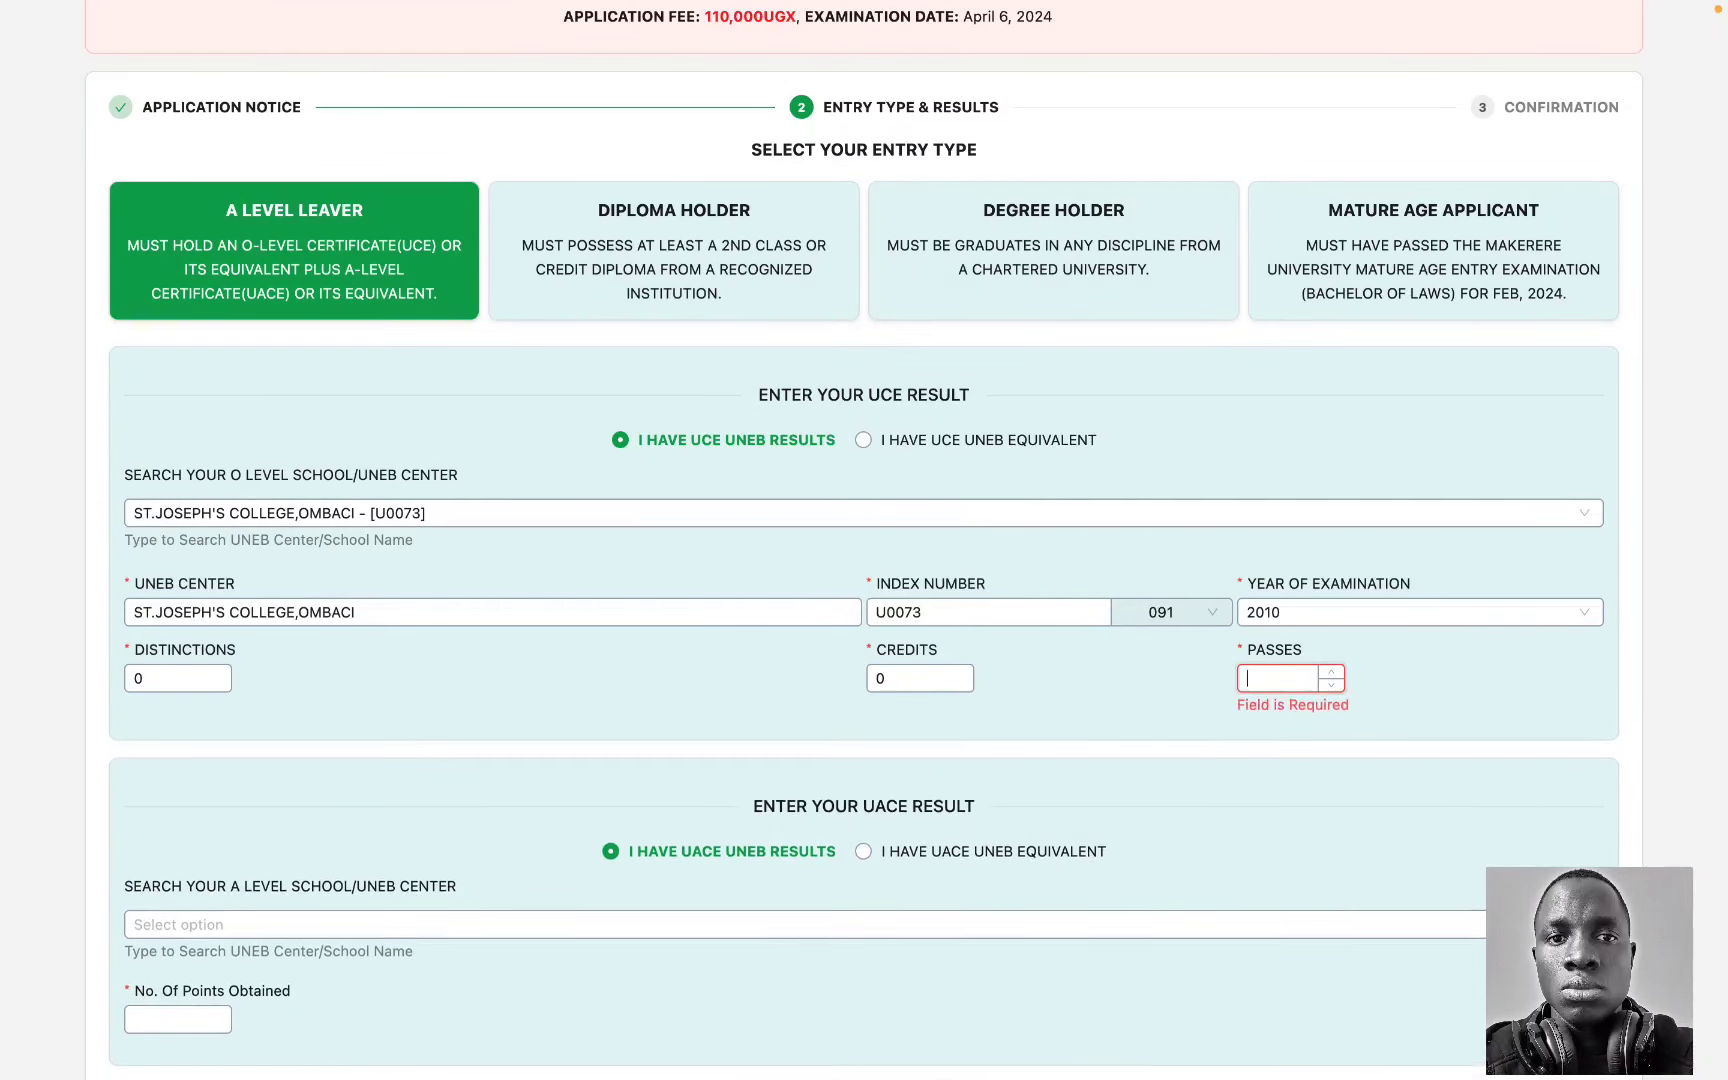
text(2)
Step: Correct the UCE counts to 2 distinctions and 6 credits
click(905, 674)
key(BackSpace)
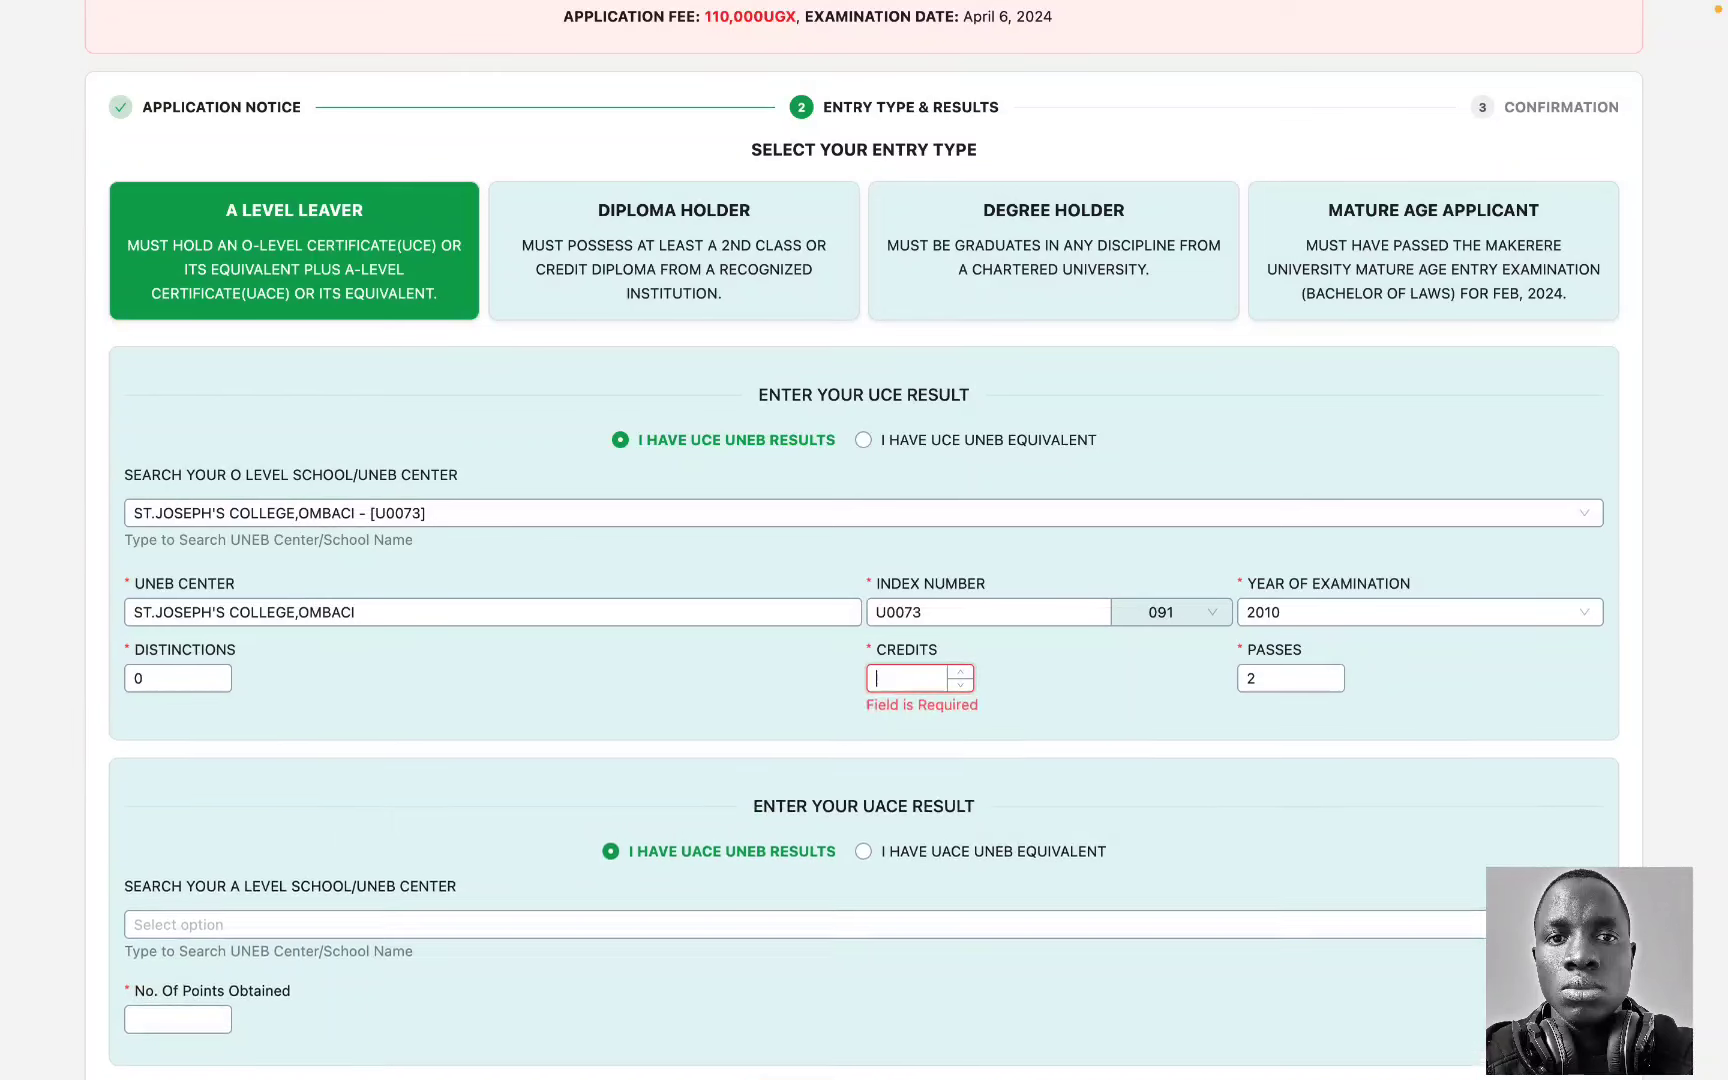
text(3)
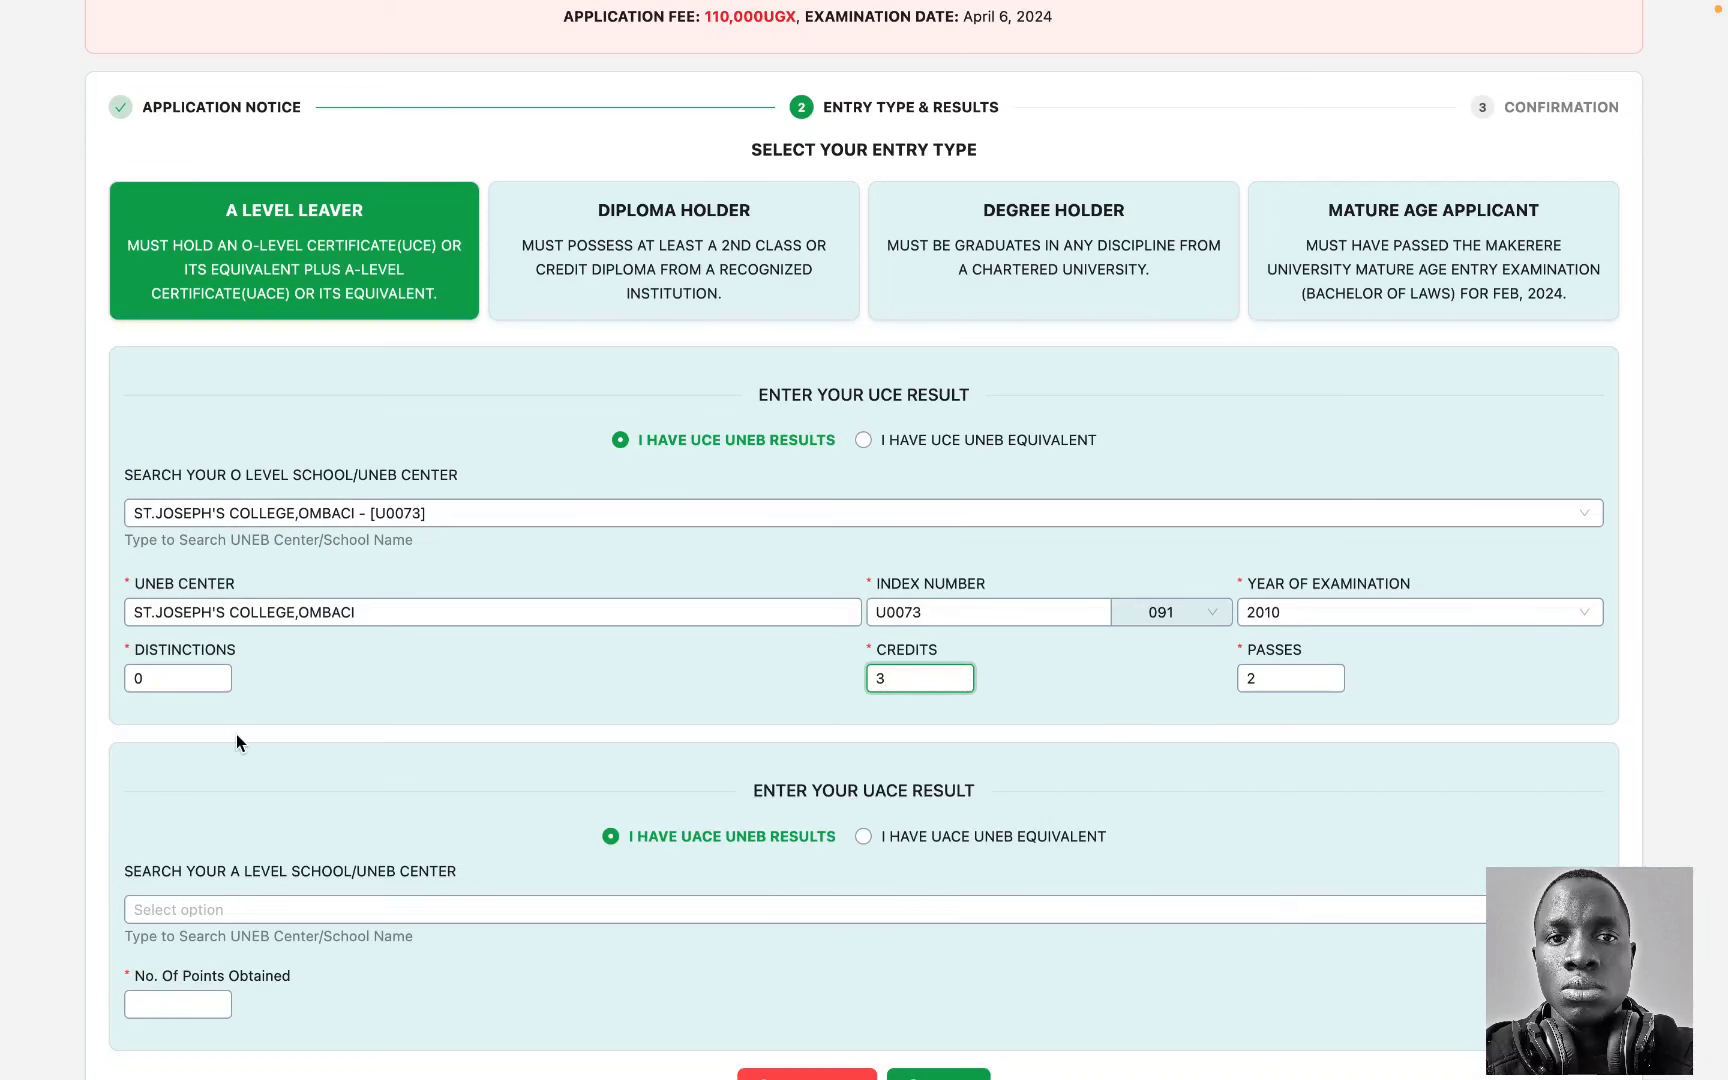
click(175, 678)
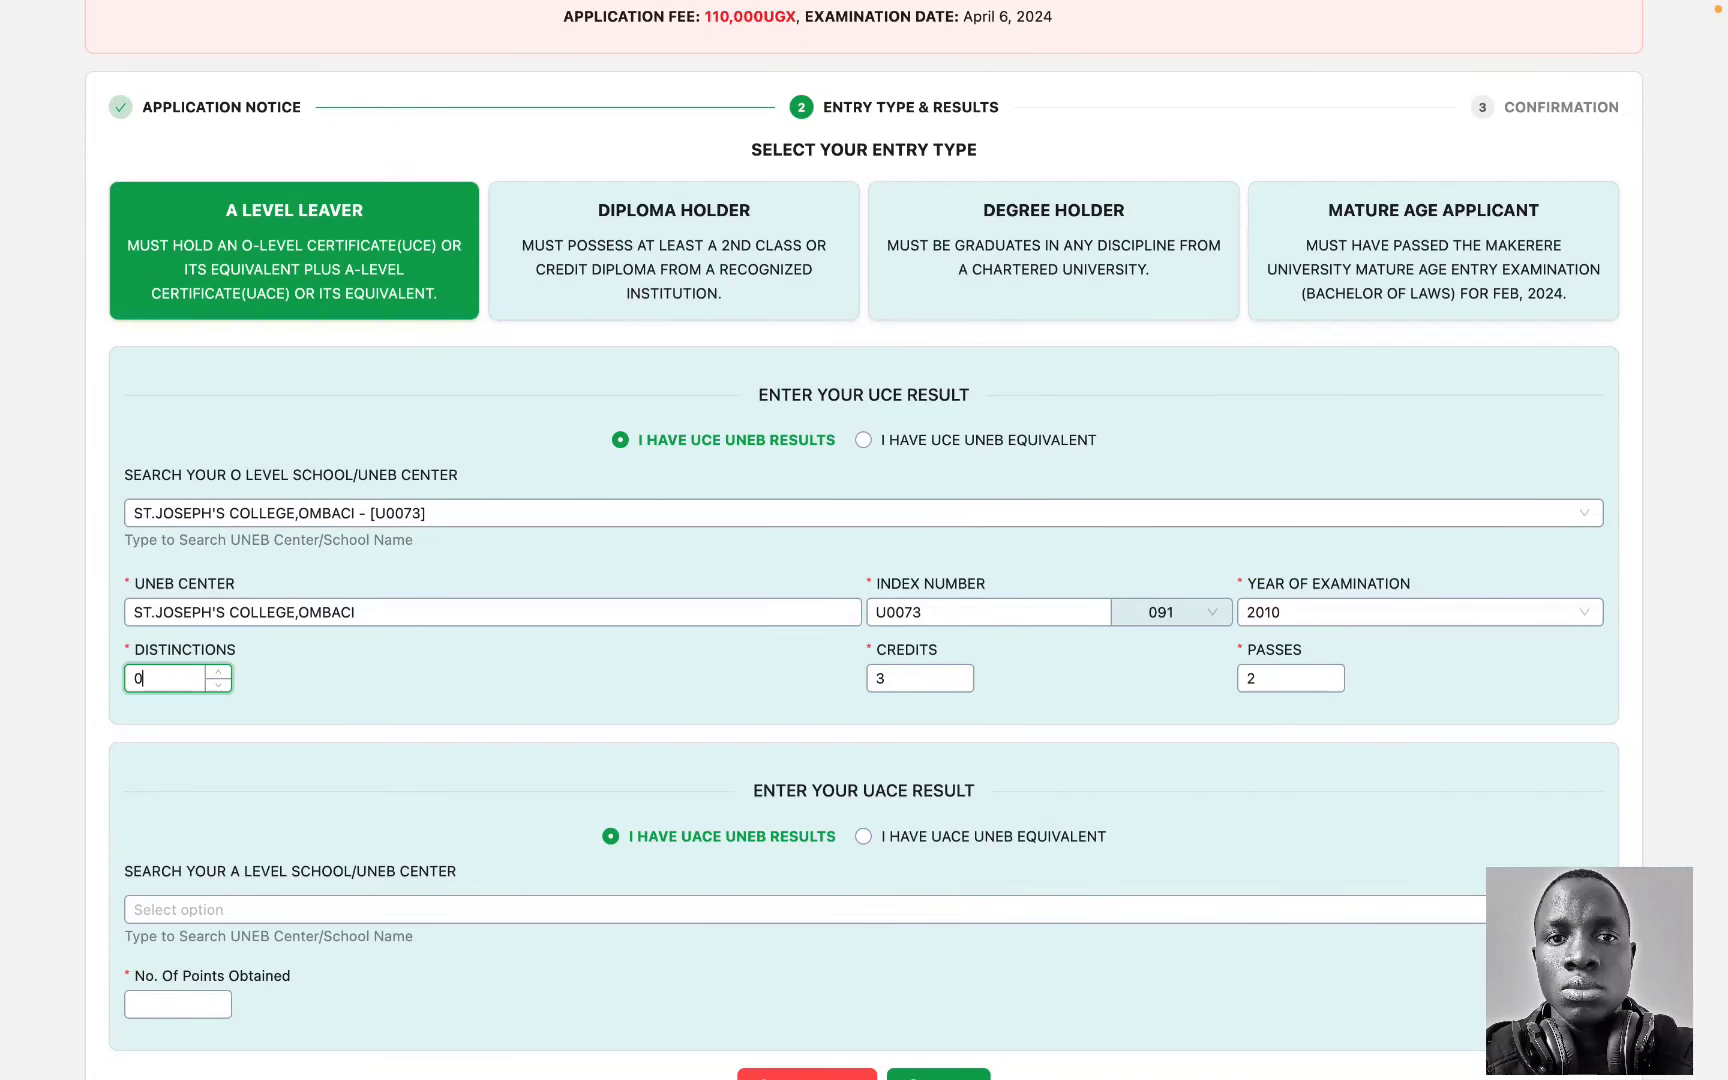
key(BackSpace)
text(2)
click(898, 676)
key(BackSpace)
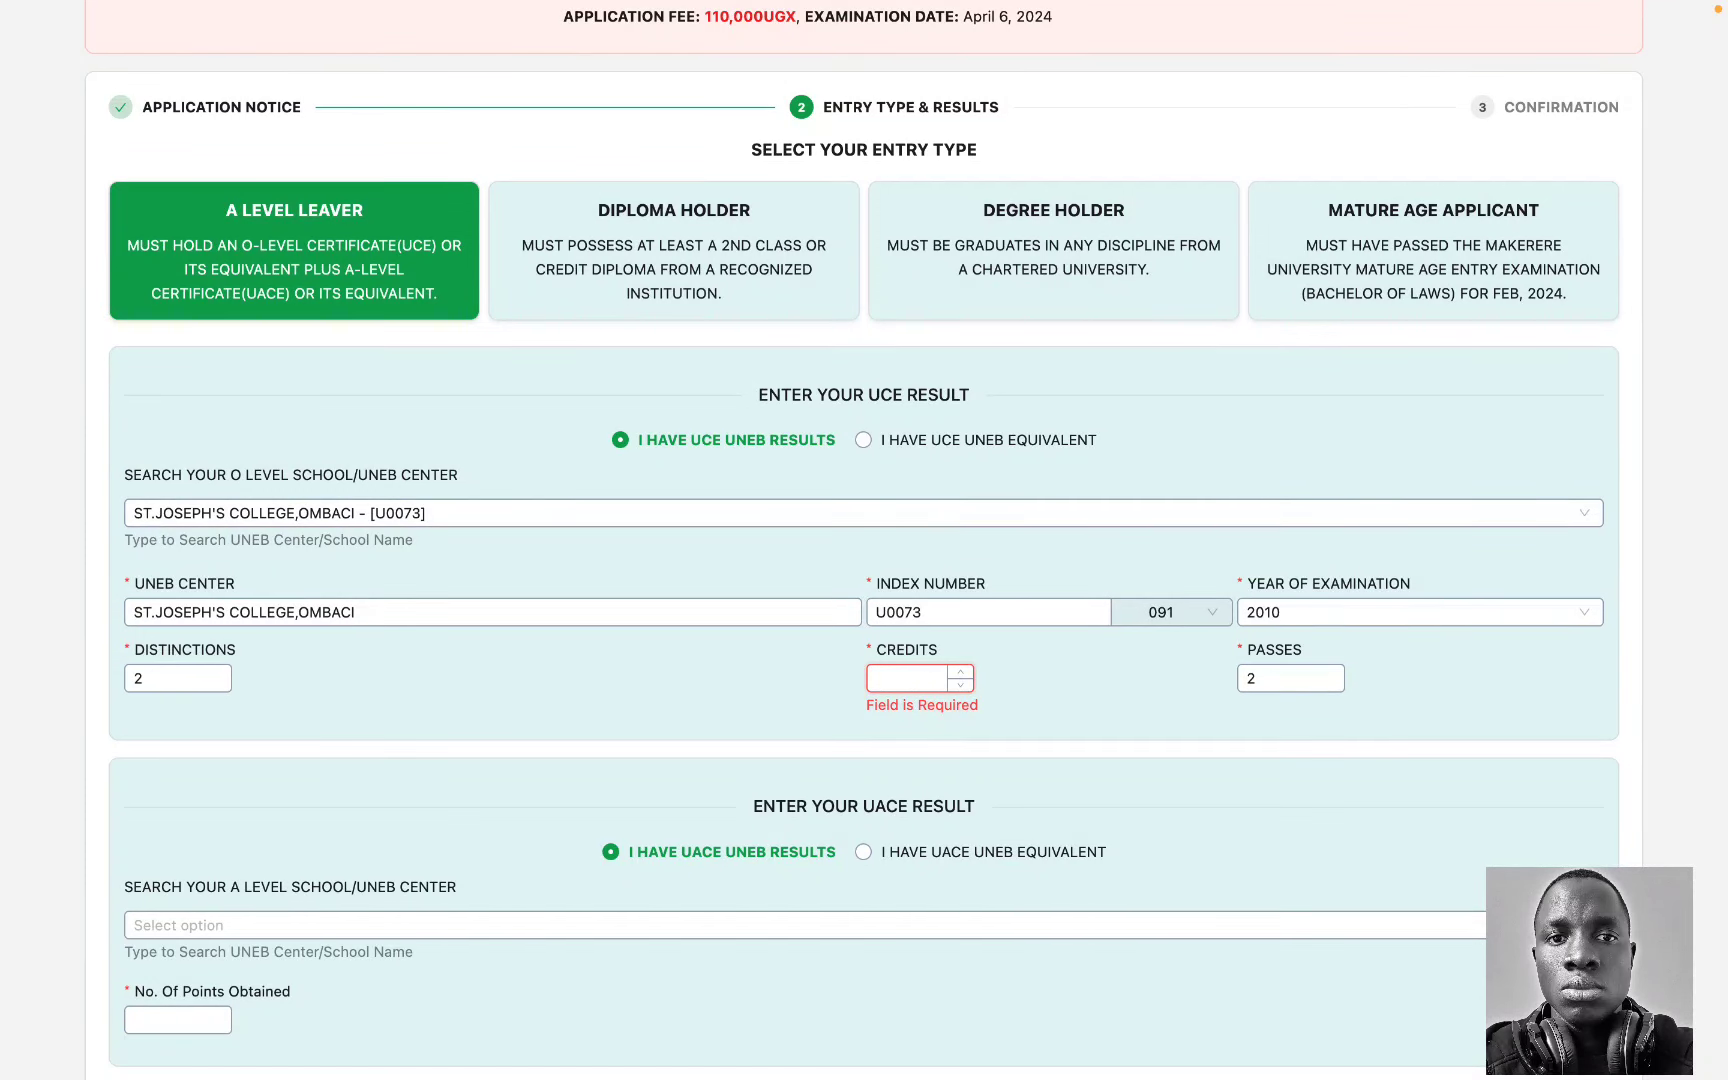
text(5)
key(BackSpace)
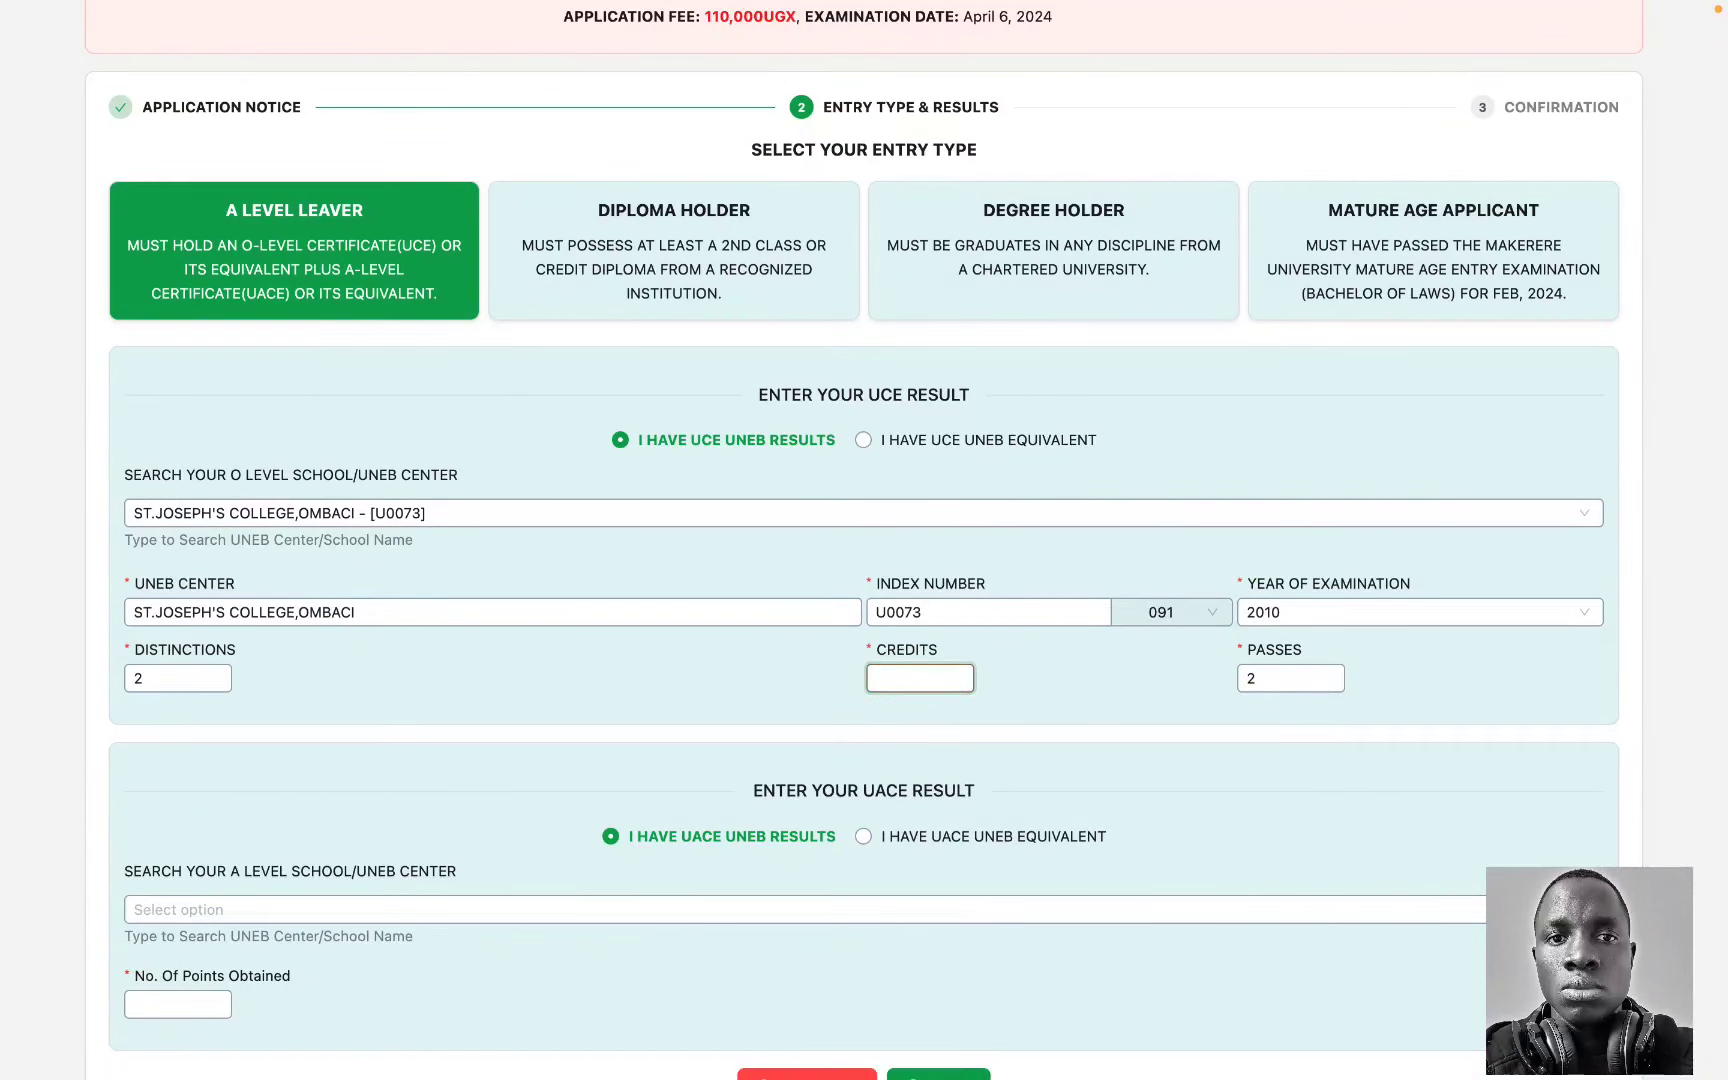
text(6)
click(1044, 738)
scroll(1044, 738, down, 3)
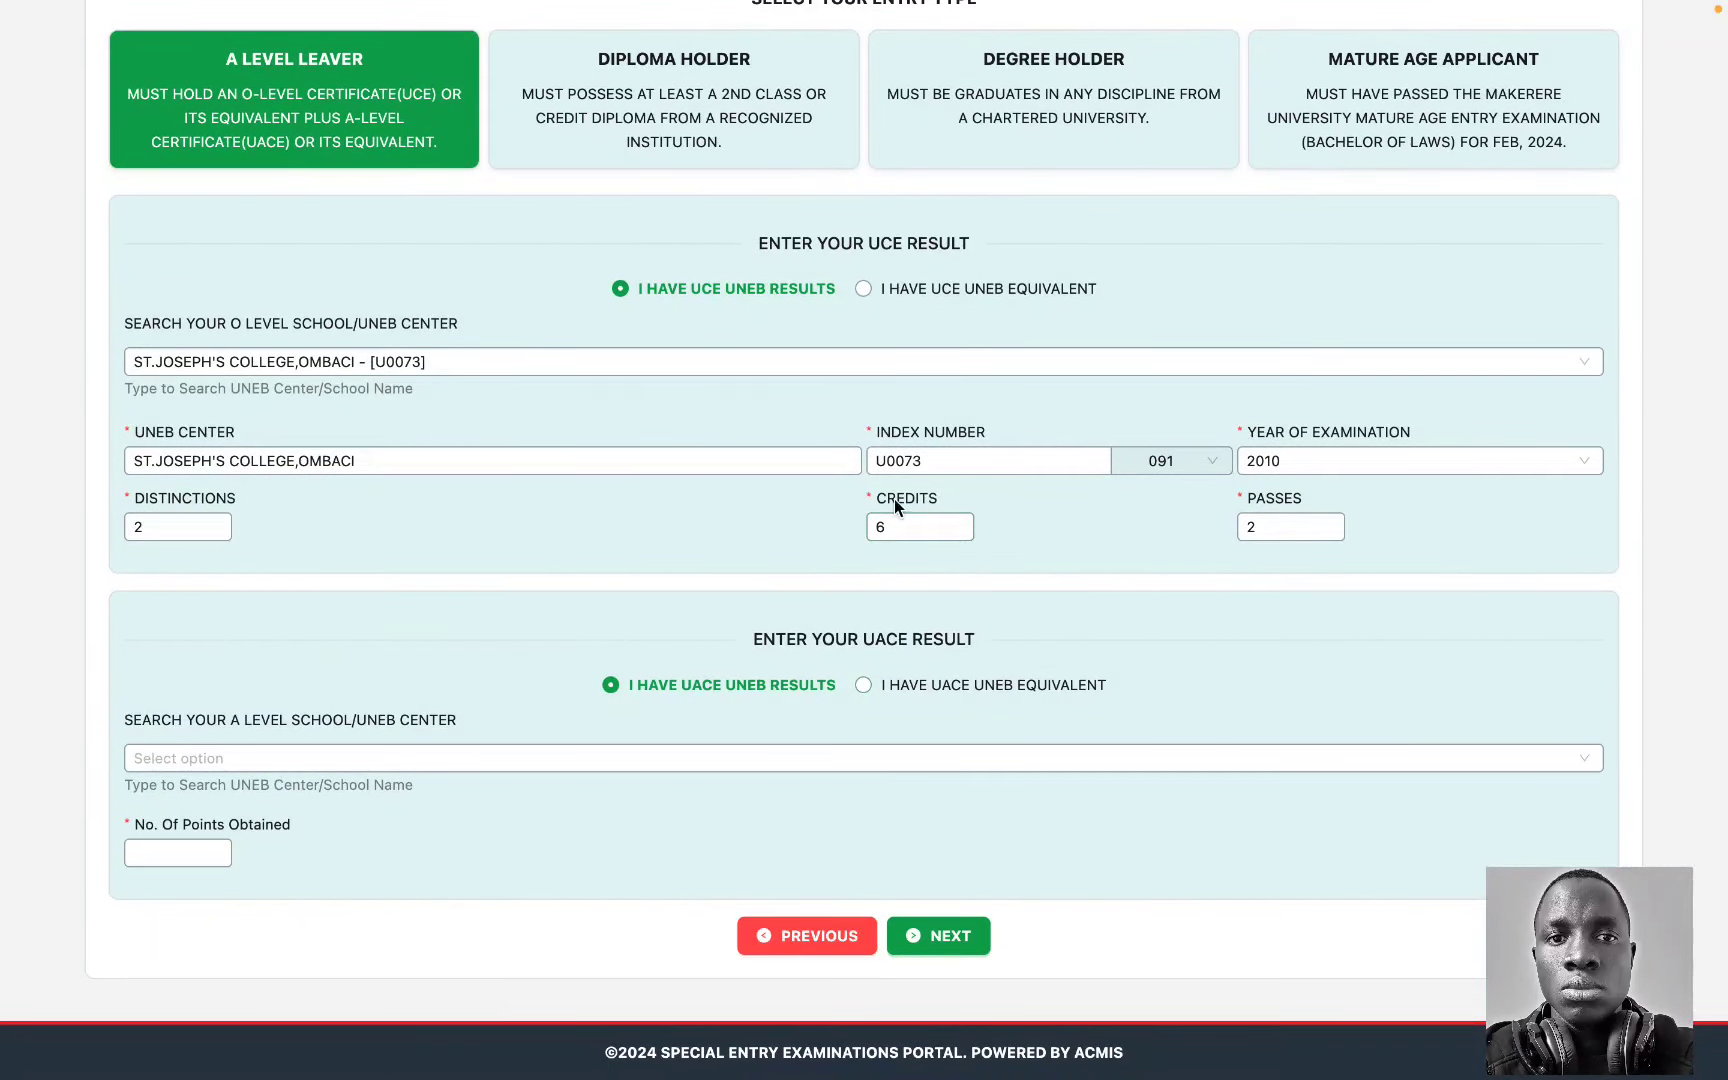
click(907, 300)
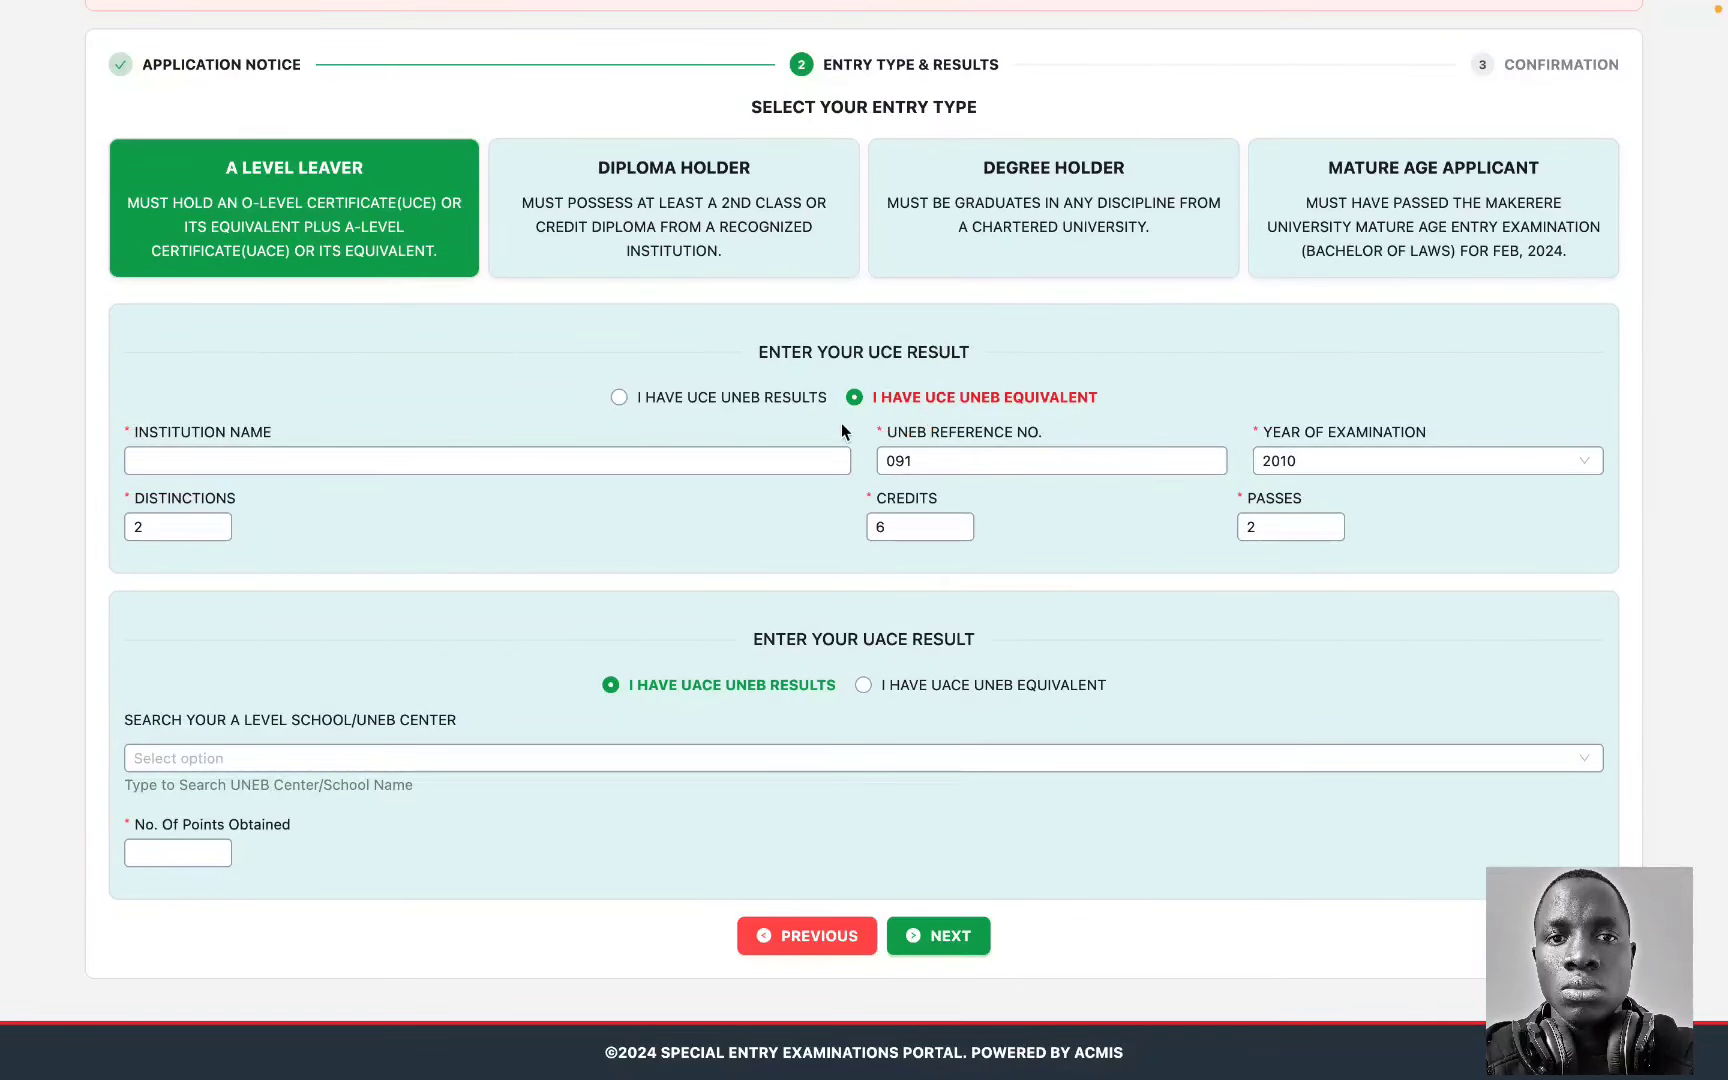
click(770, 460)
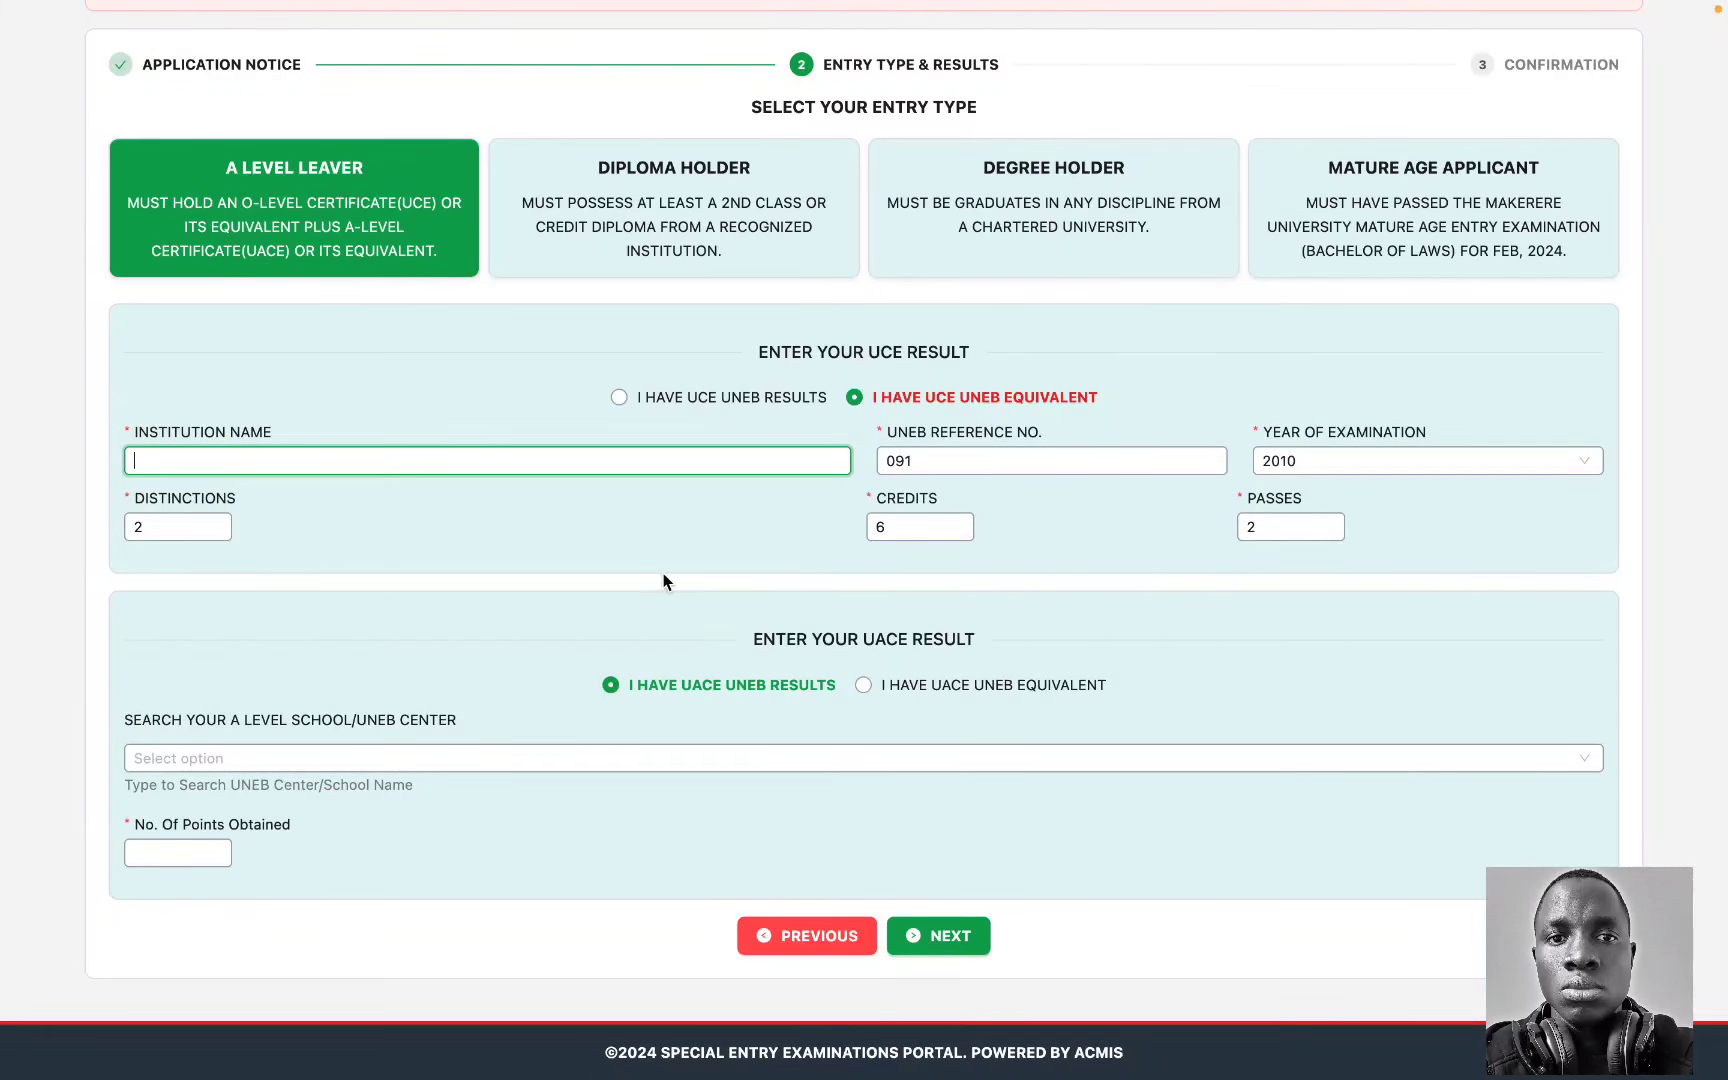
click(698, 400)
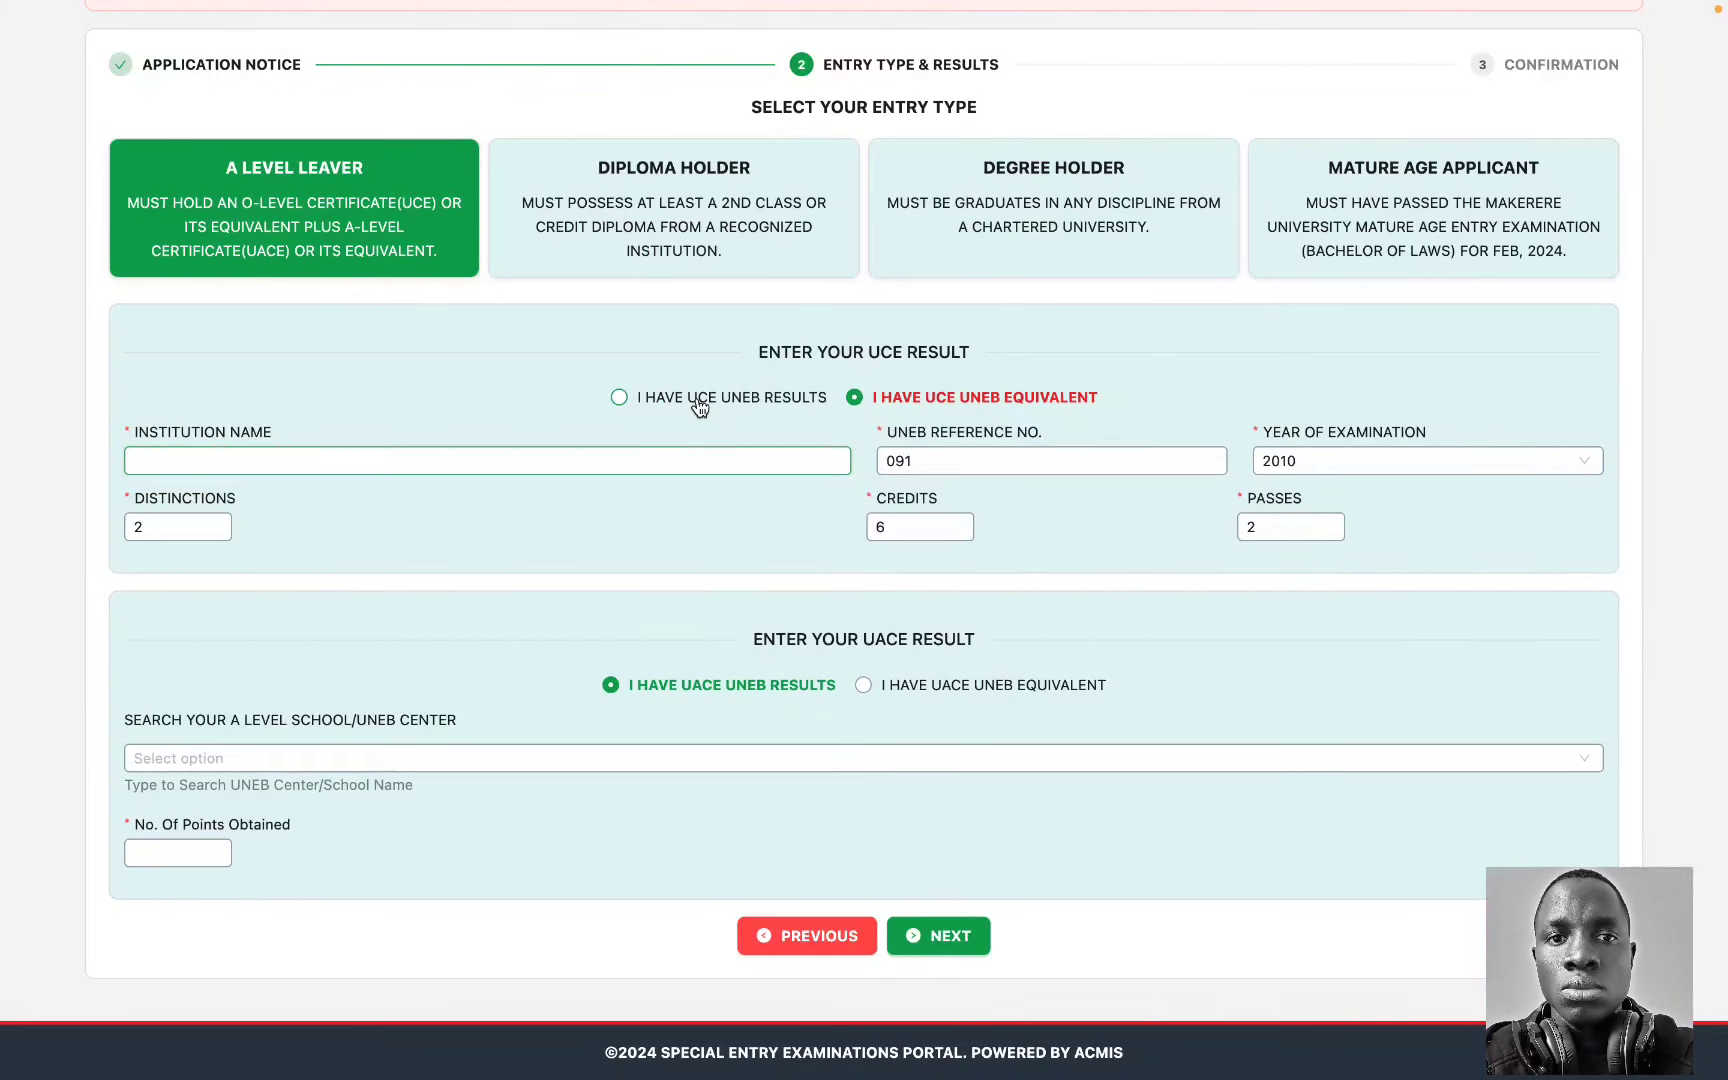
scroll(1045, 651, down, 2)
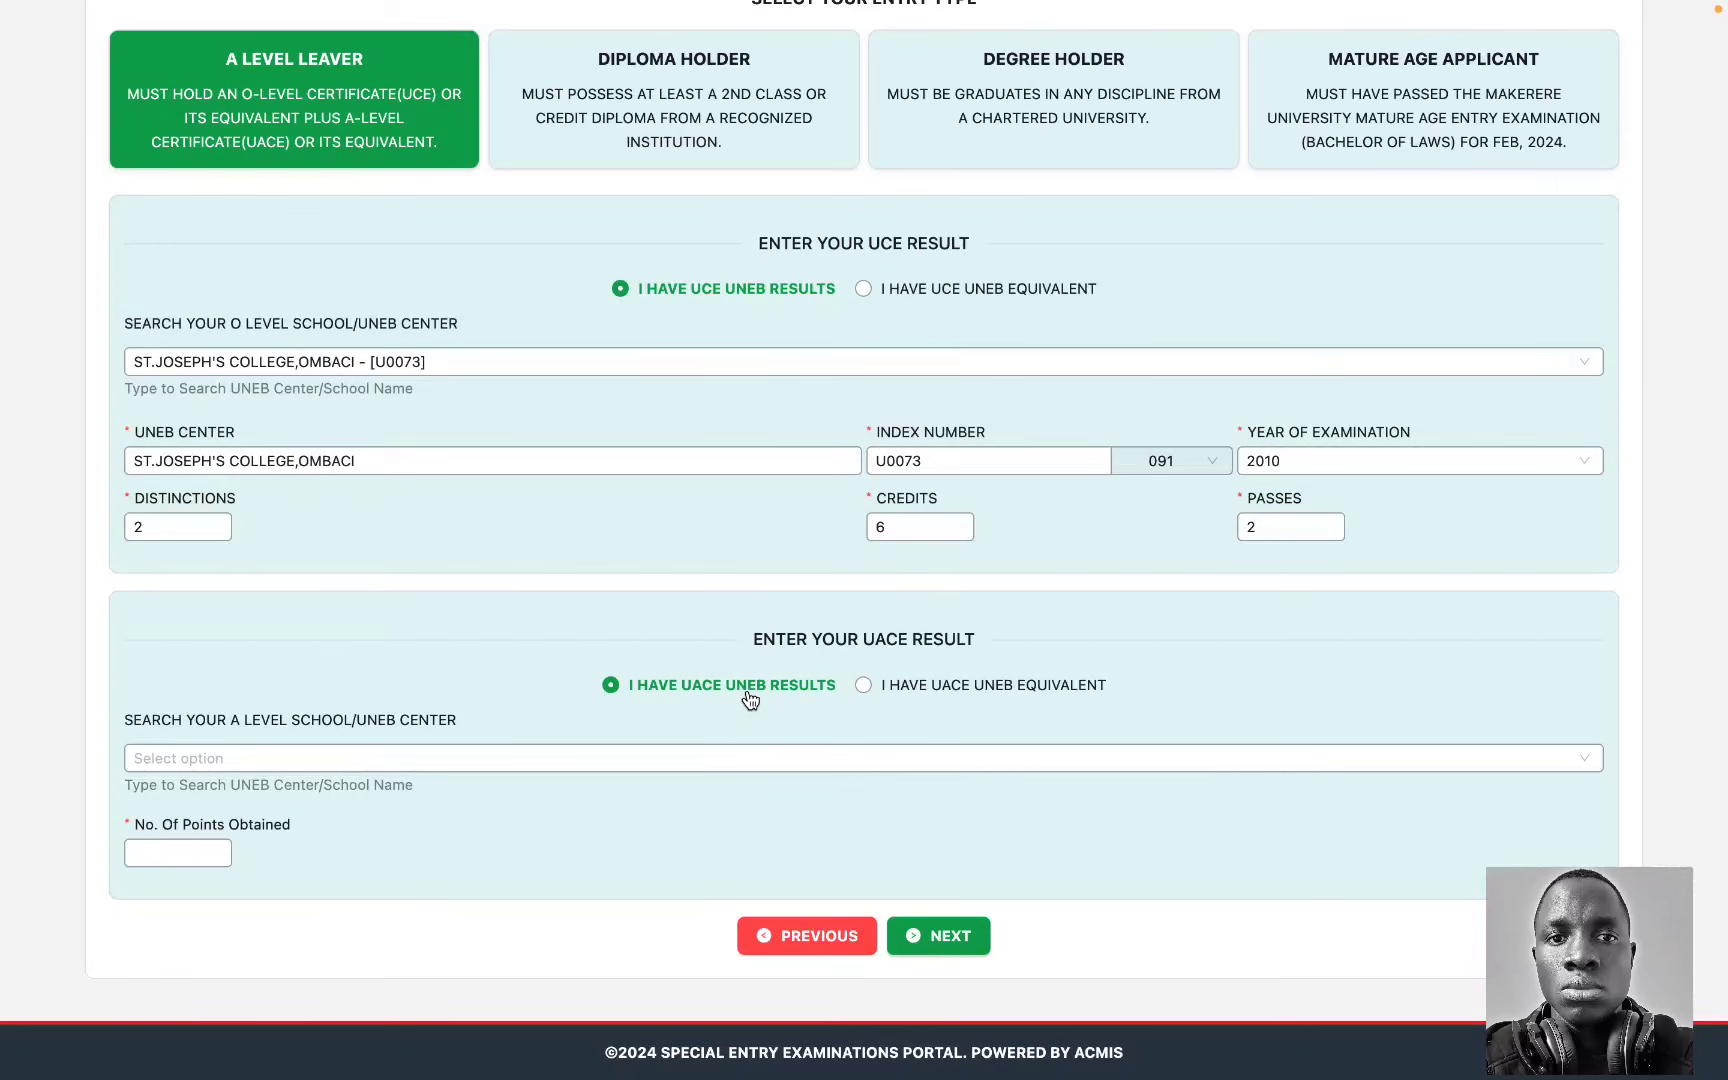
Step: Pick Merryland High School, Entebbe as the A-level school, keeping UACE UNEB results
click(690, 756)
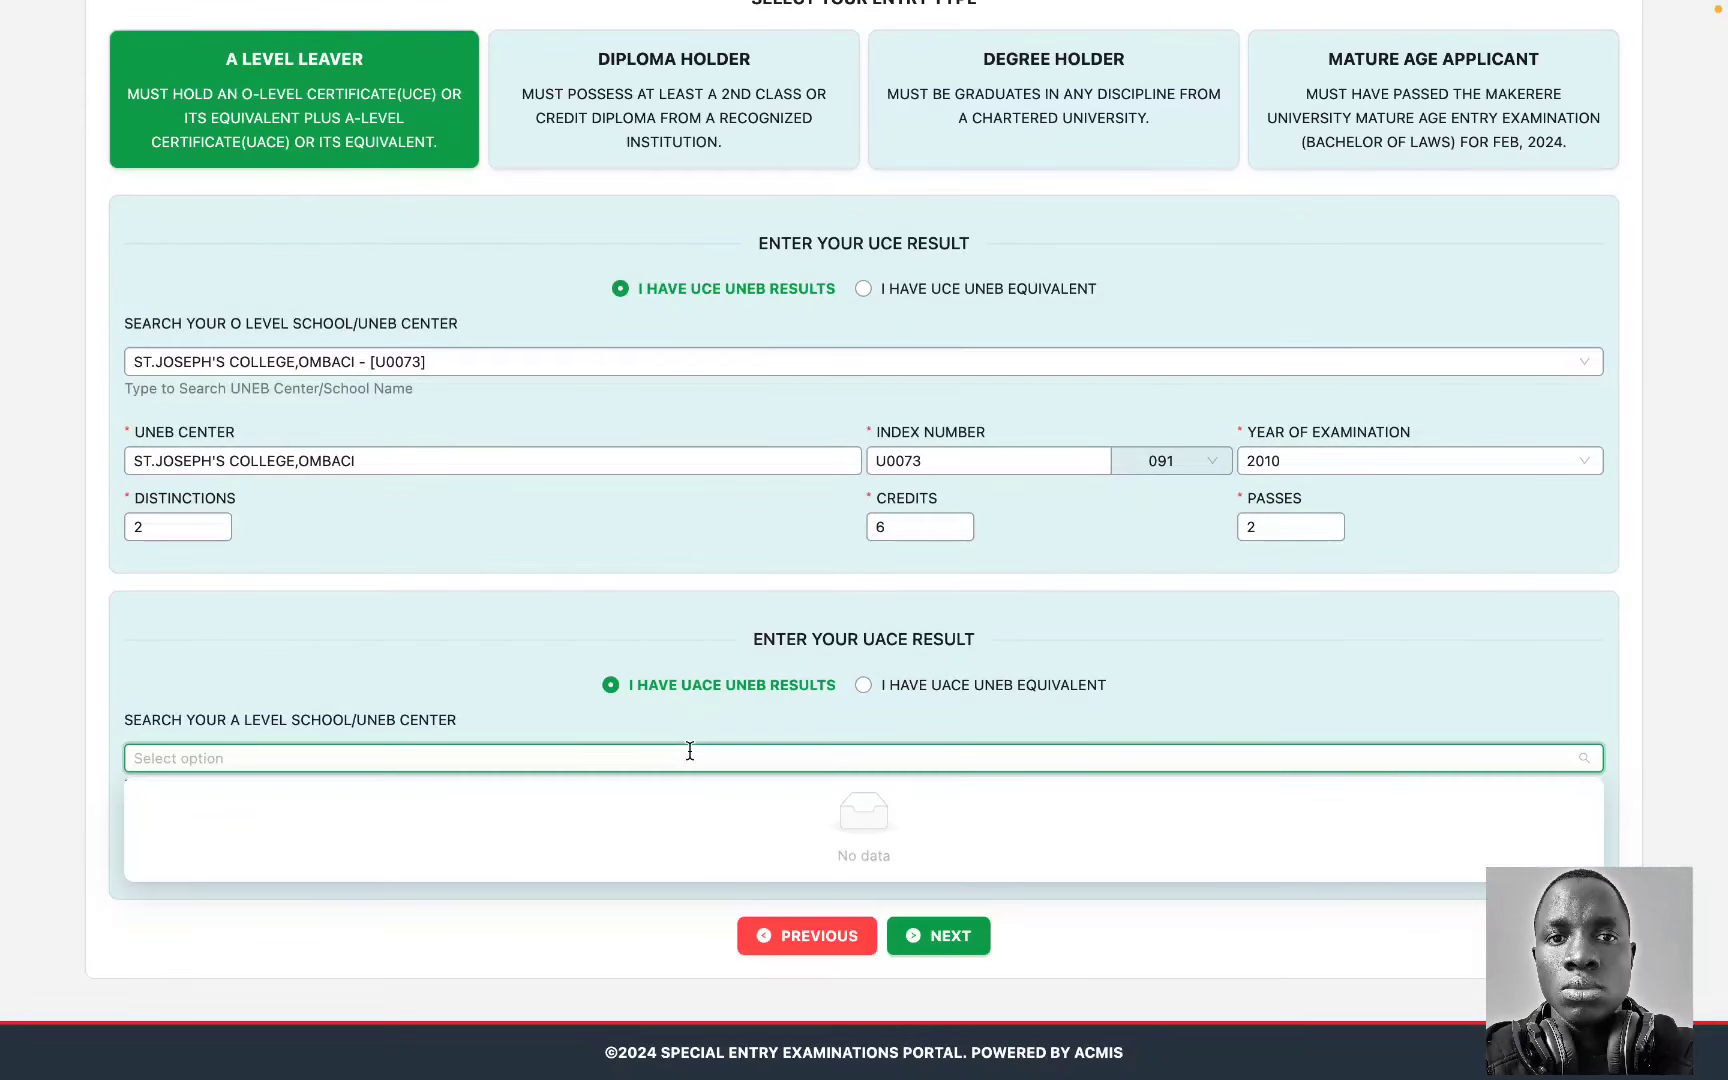
text(merr)
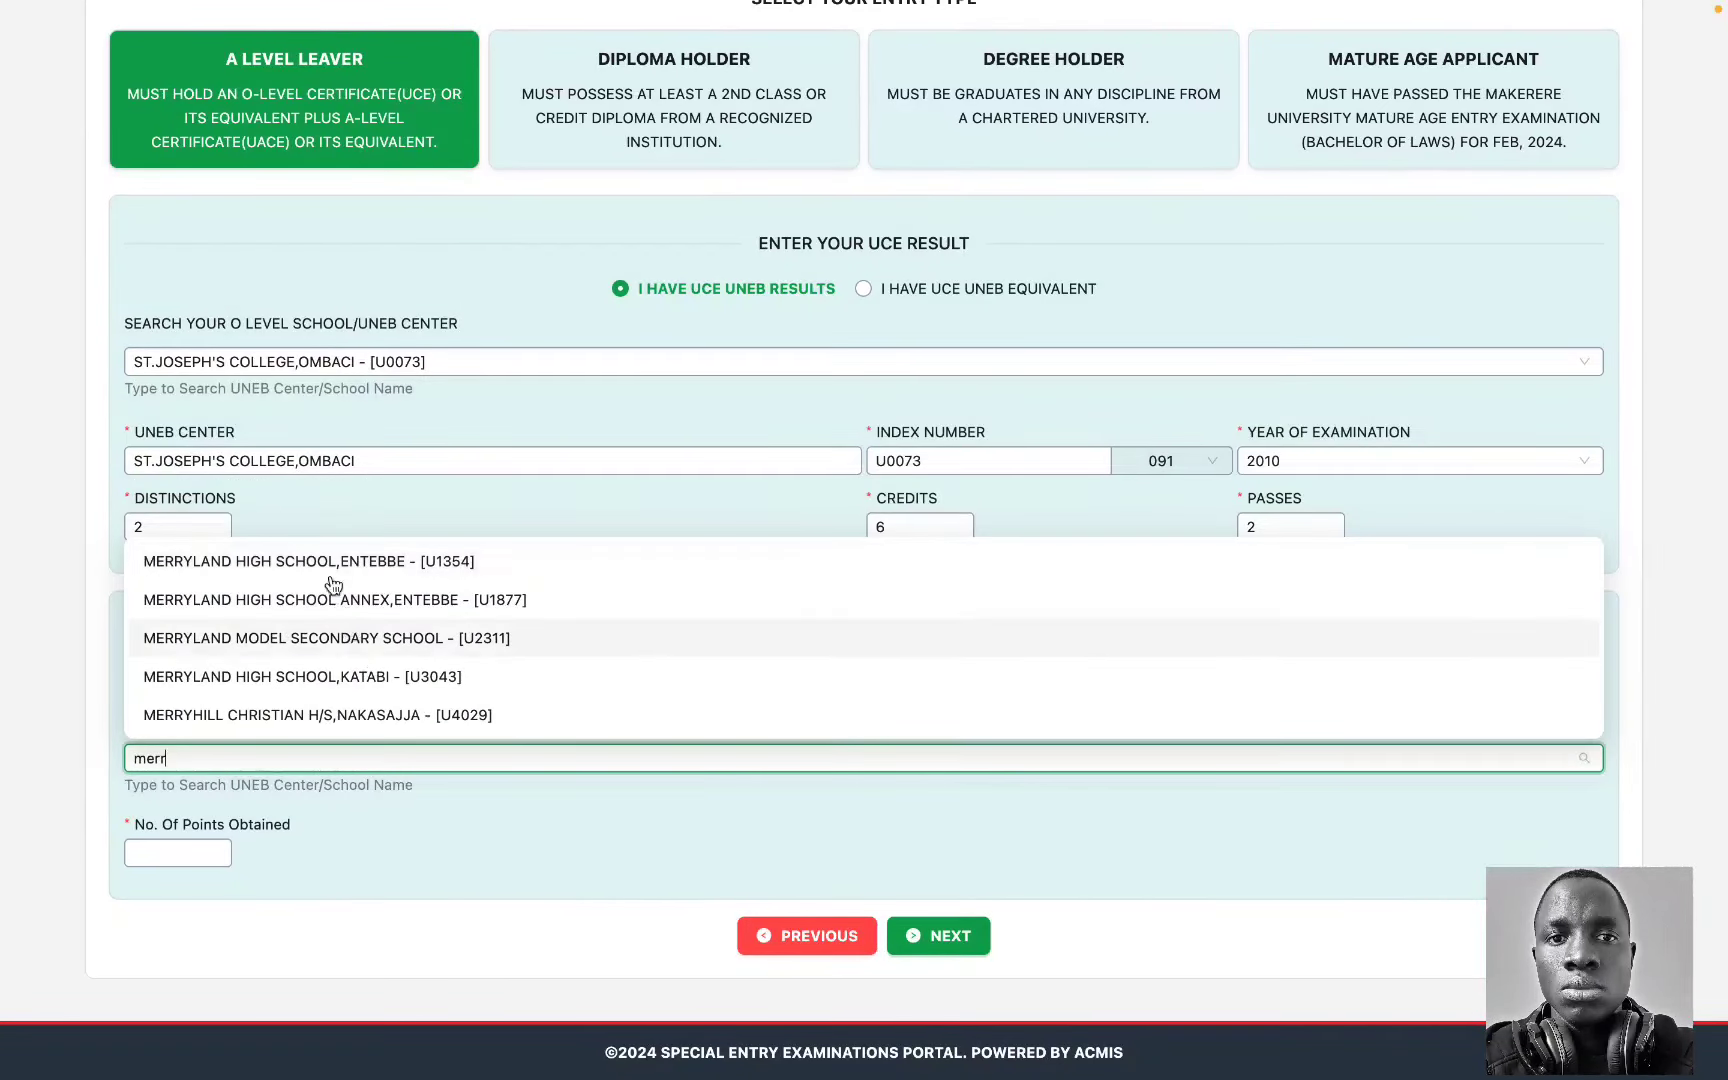
click(336, 562)
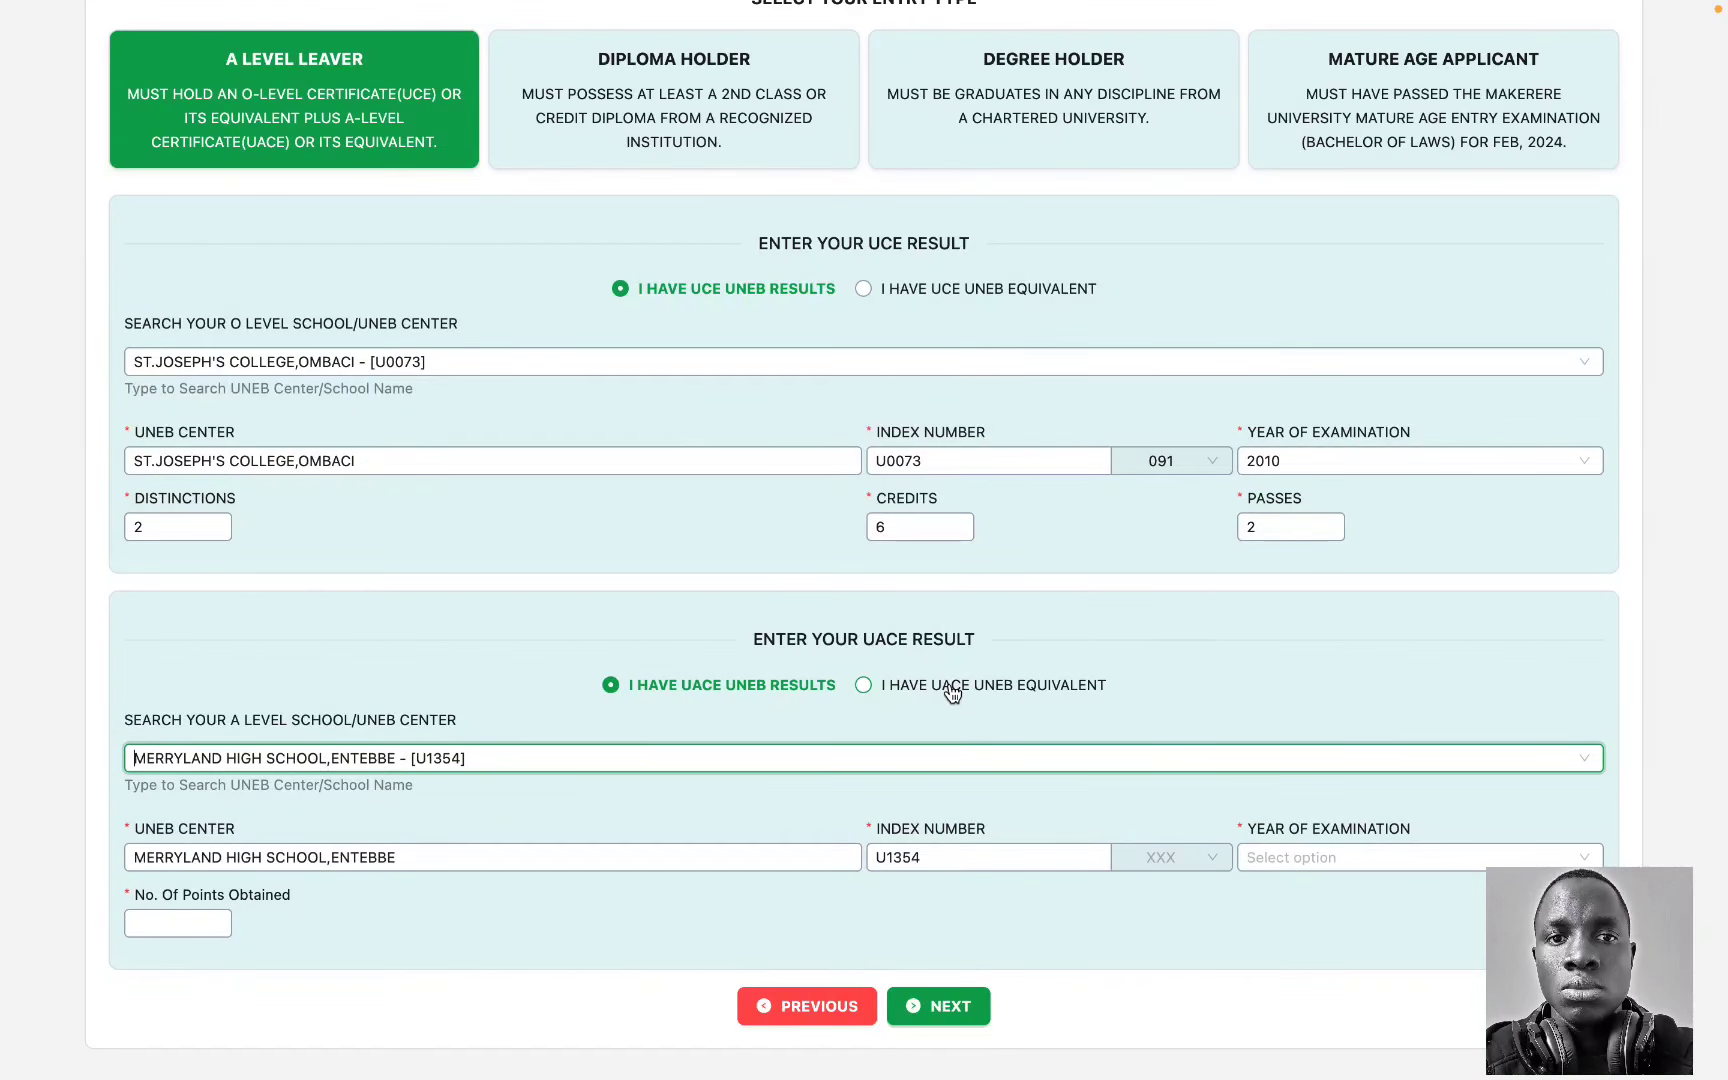
click(952, 693)
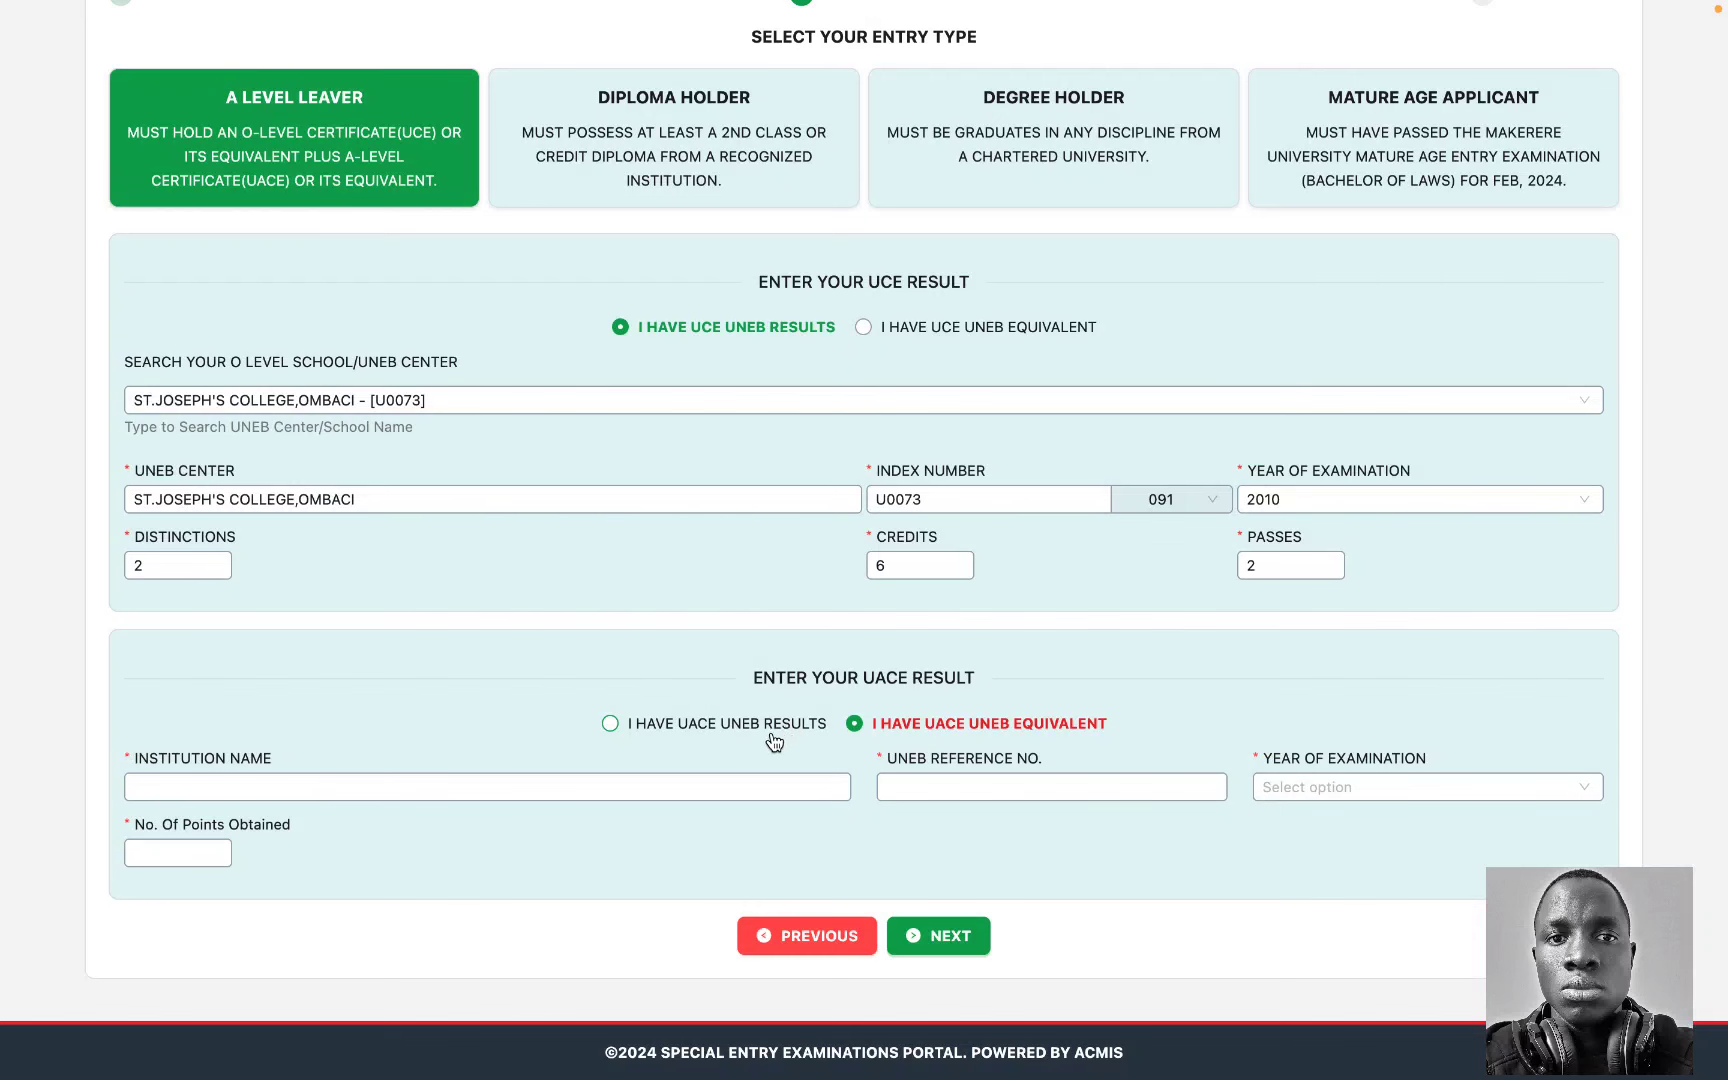
click(766, 727)
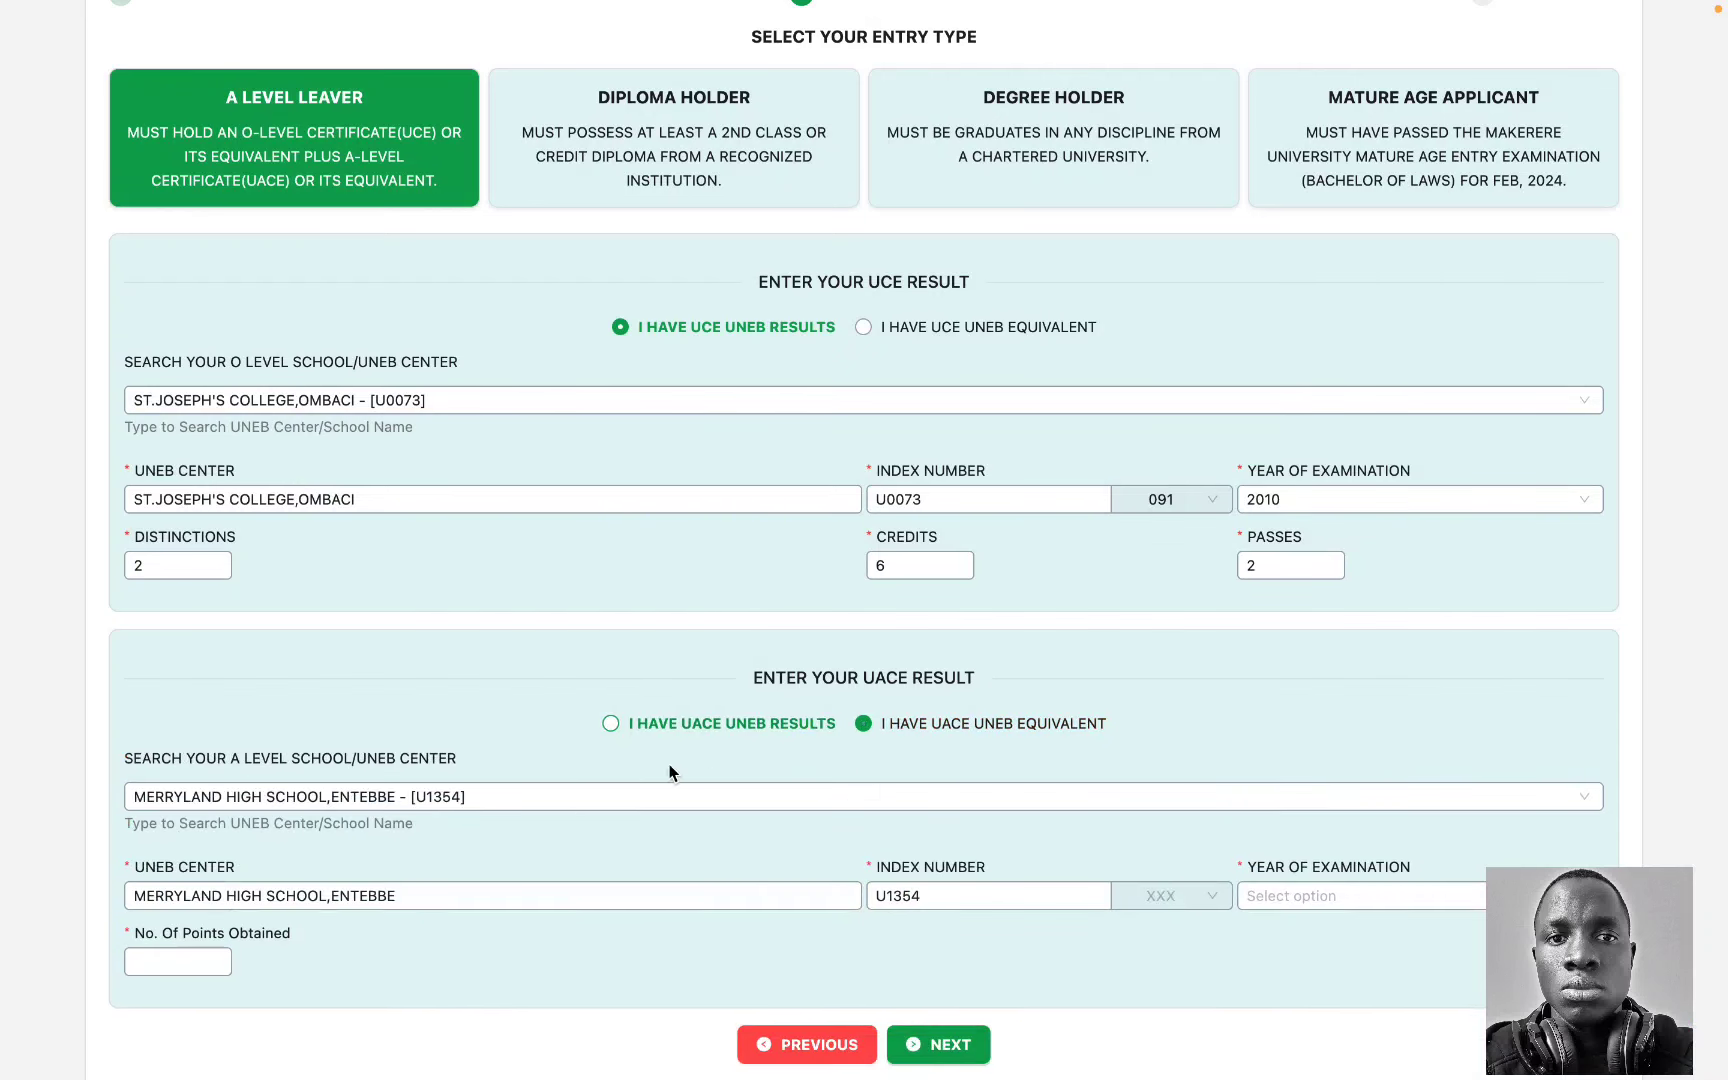
scroll(750, 790, down, 2)
click(1205, 800)
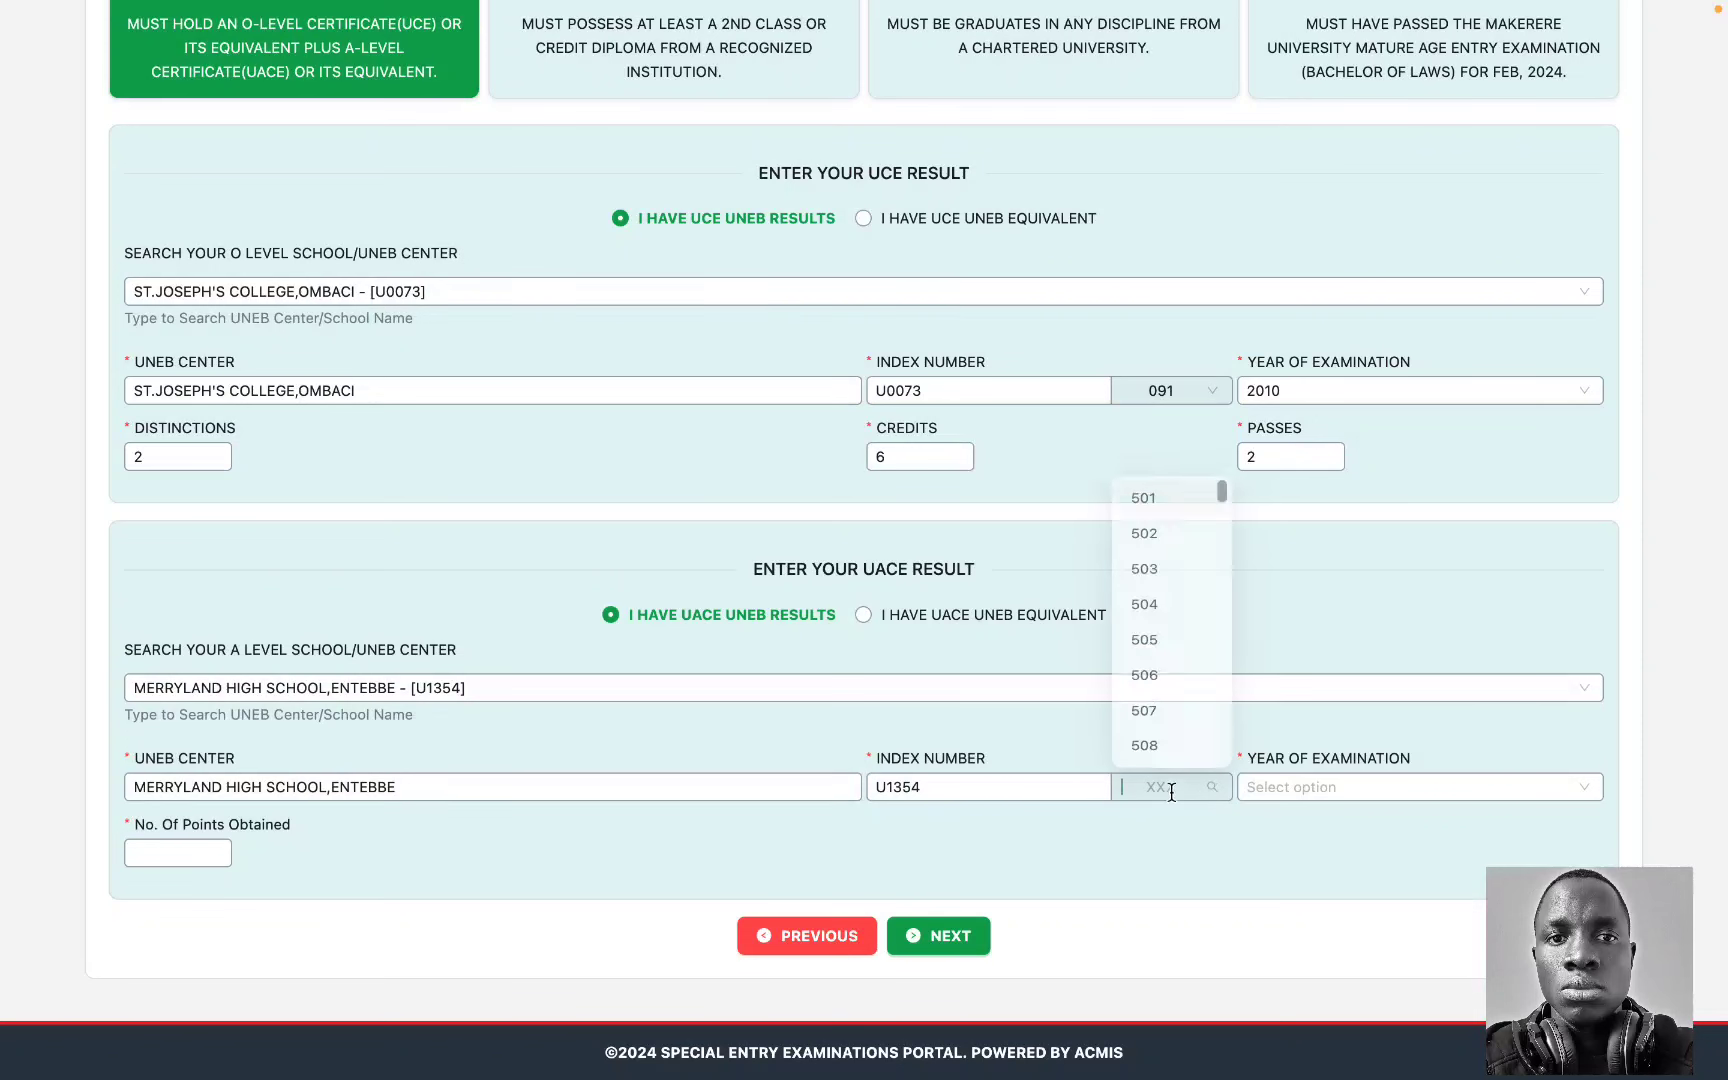
scroll(1169, 652, down, 8)
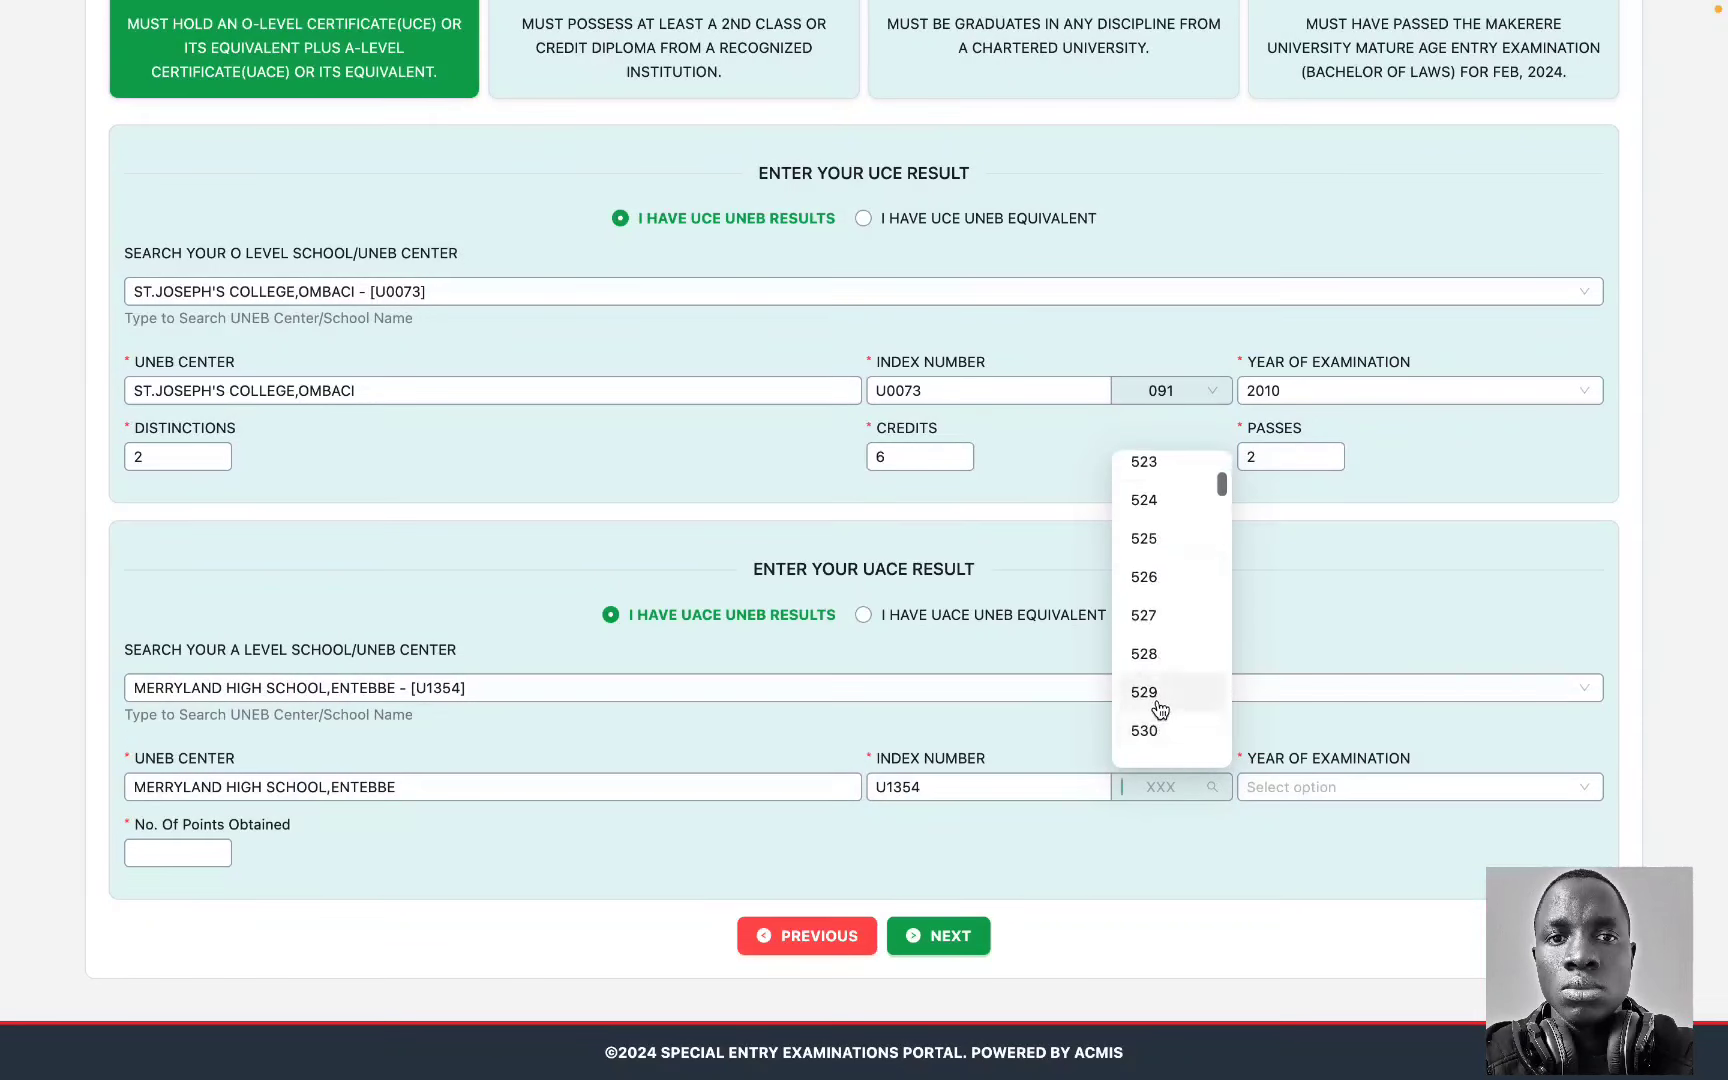
click(1152, 692)
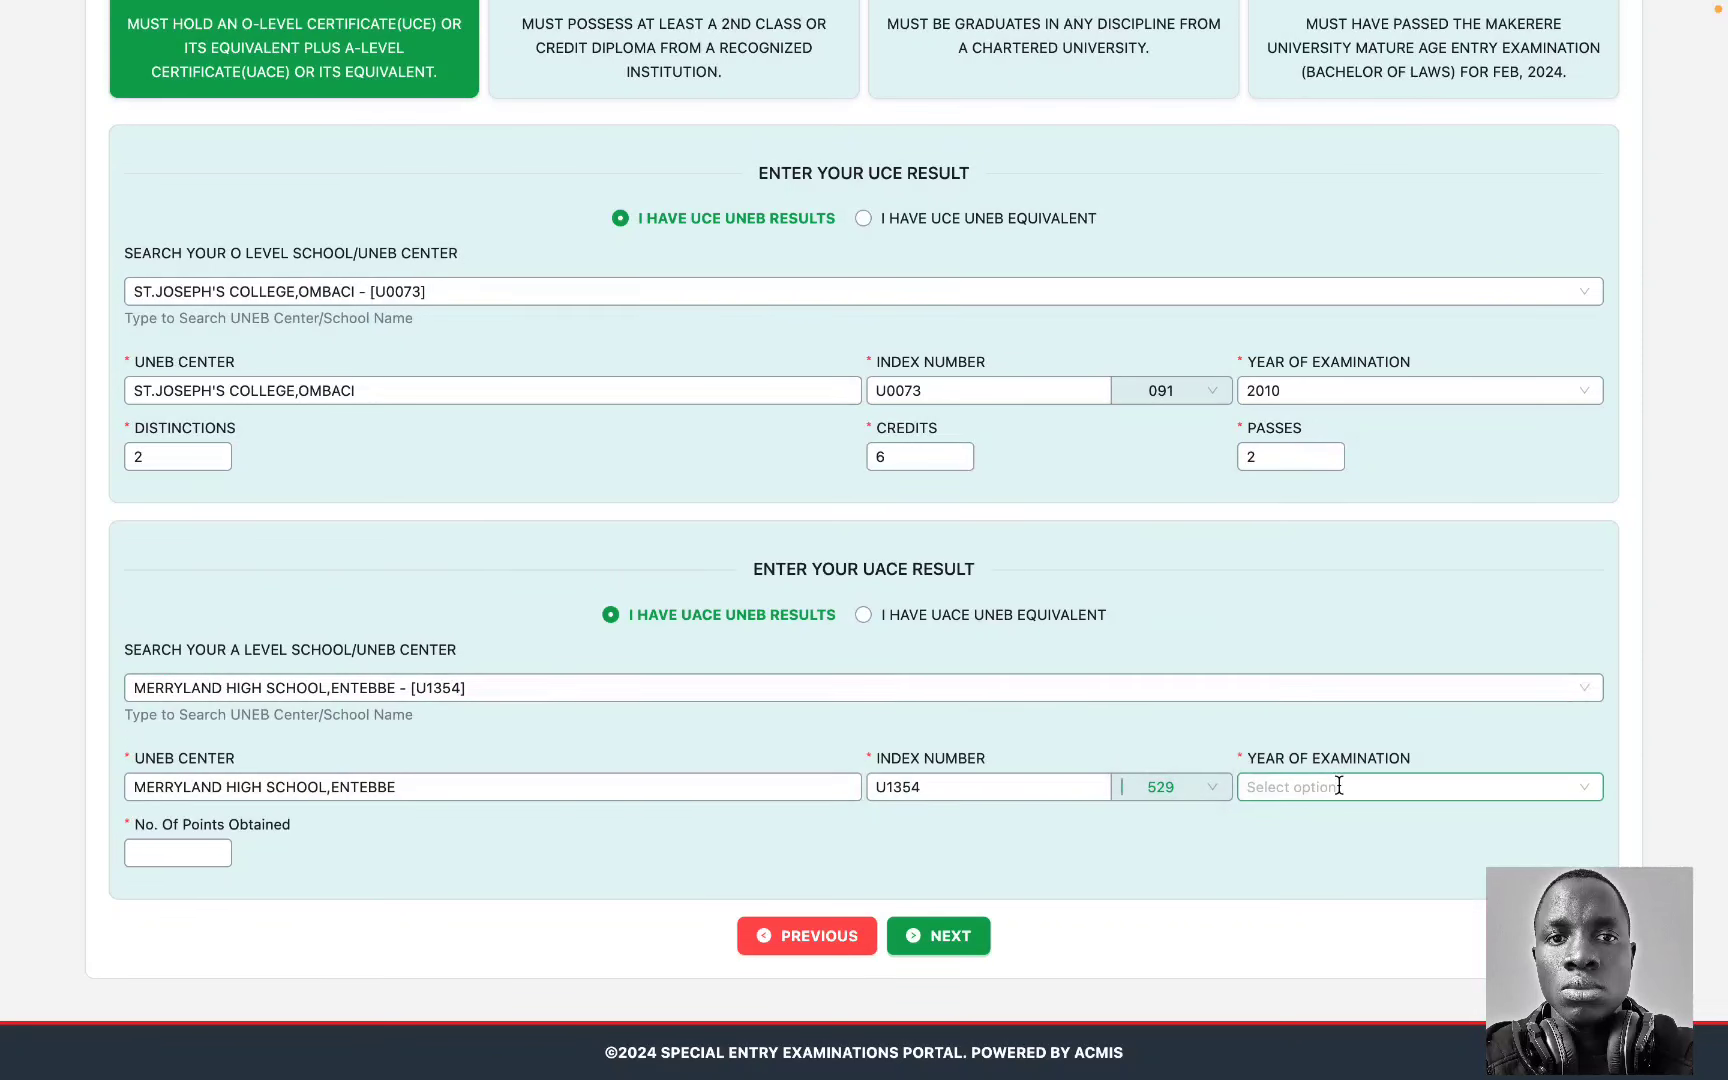
click(1337, 785)
scroll(1335, 680, down, 5)
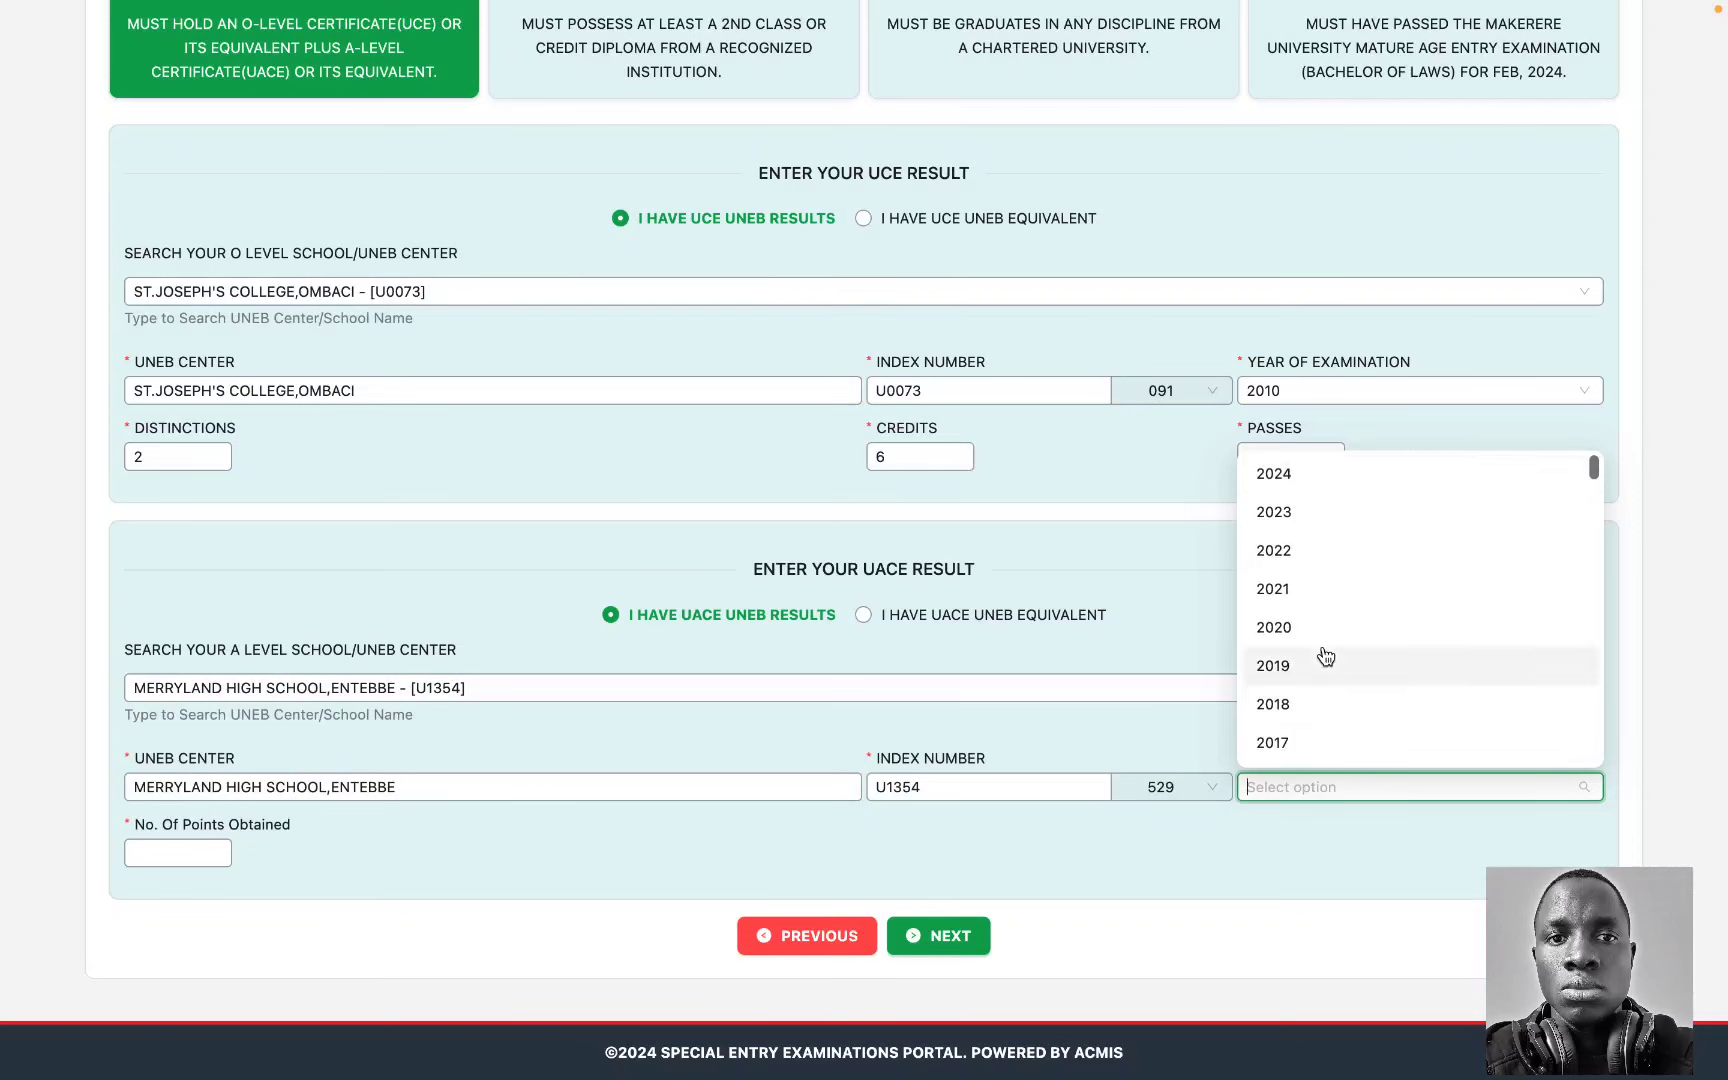
scroll(1325, 655, up, 4)
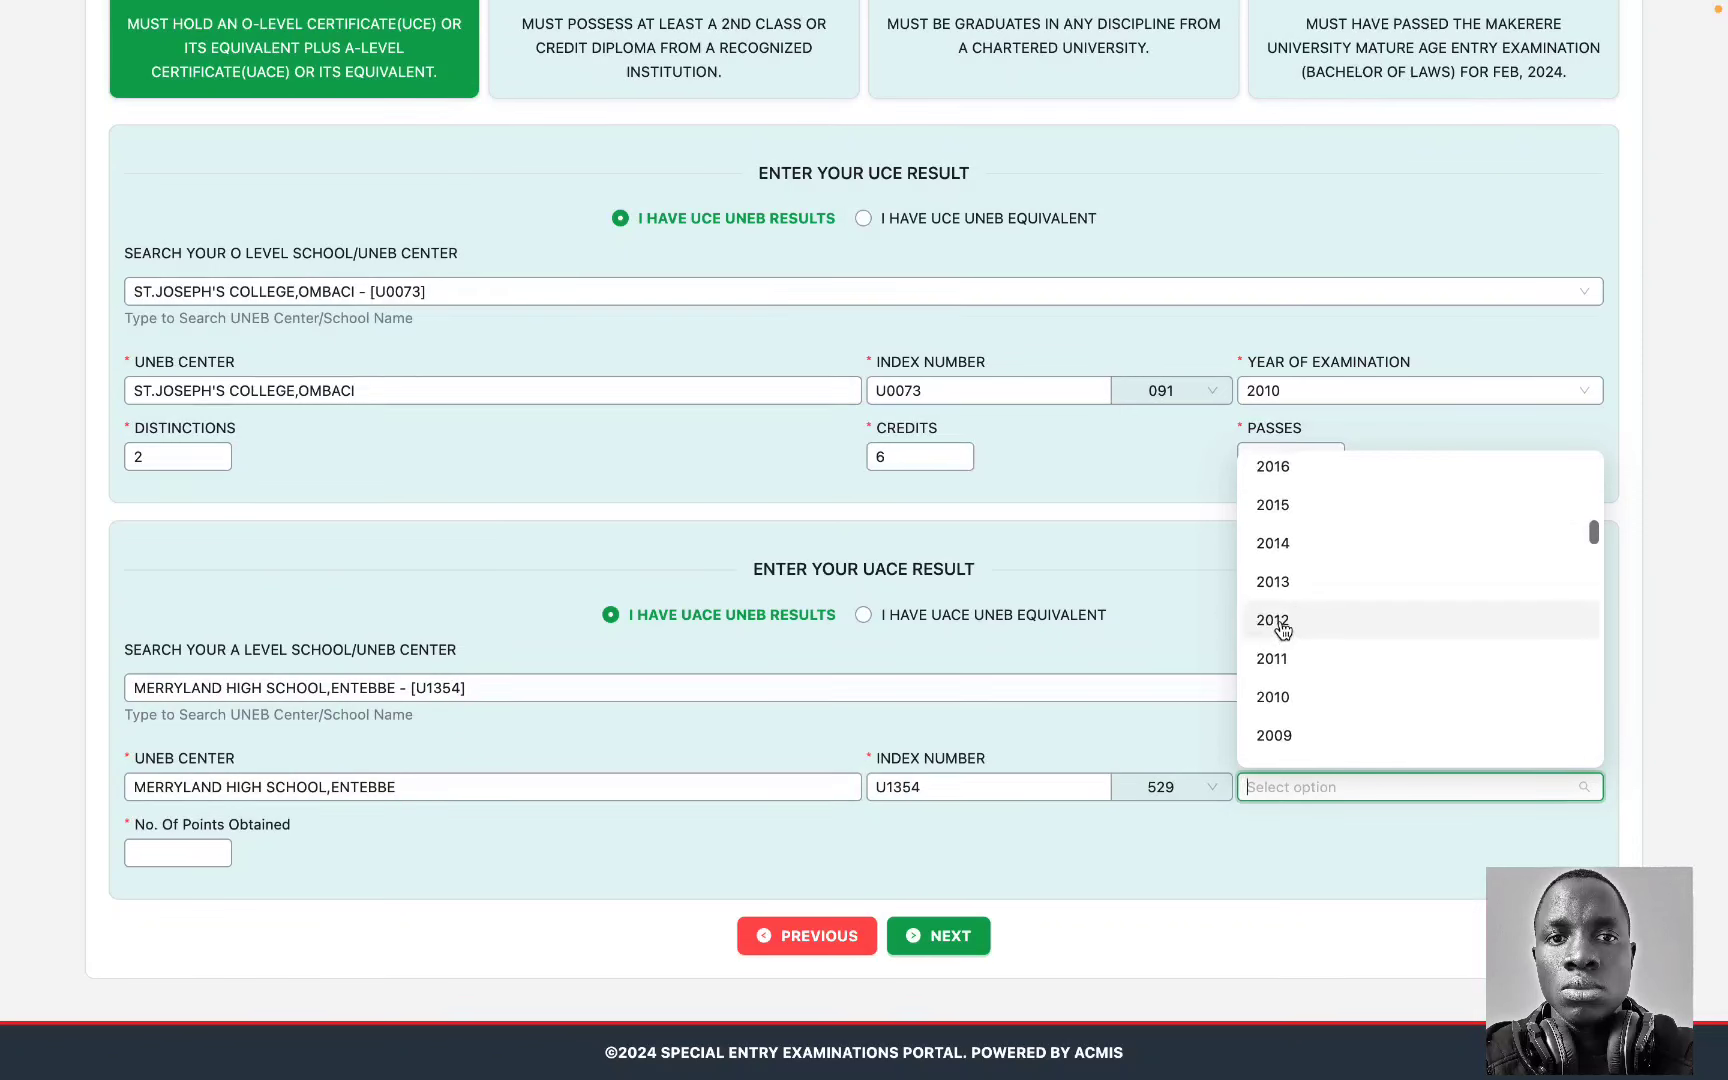
click(1280, 625)
click(145, 853)
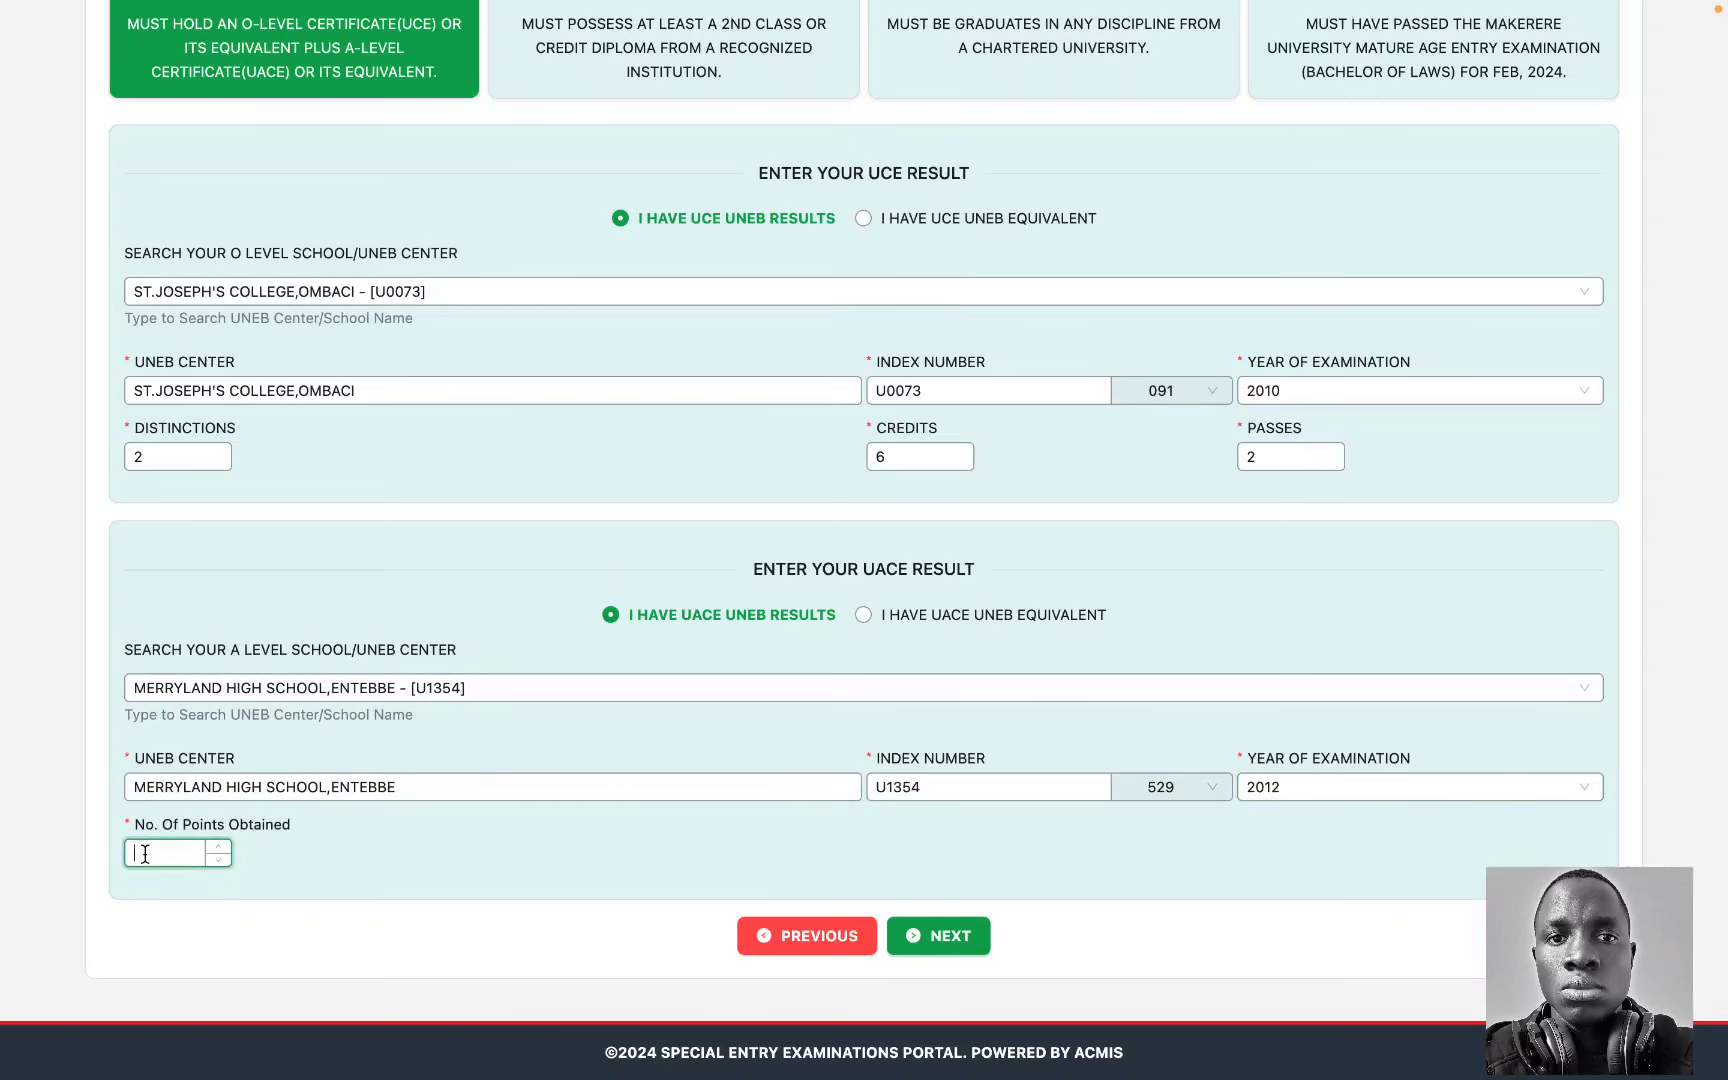
text(18)
click(429, 845)
Step: Review the entry type and results summary, revisit the form, then confirm with I CONFIRM
click(948, 940)
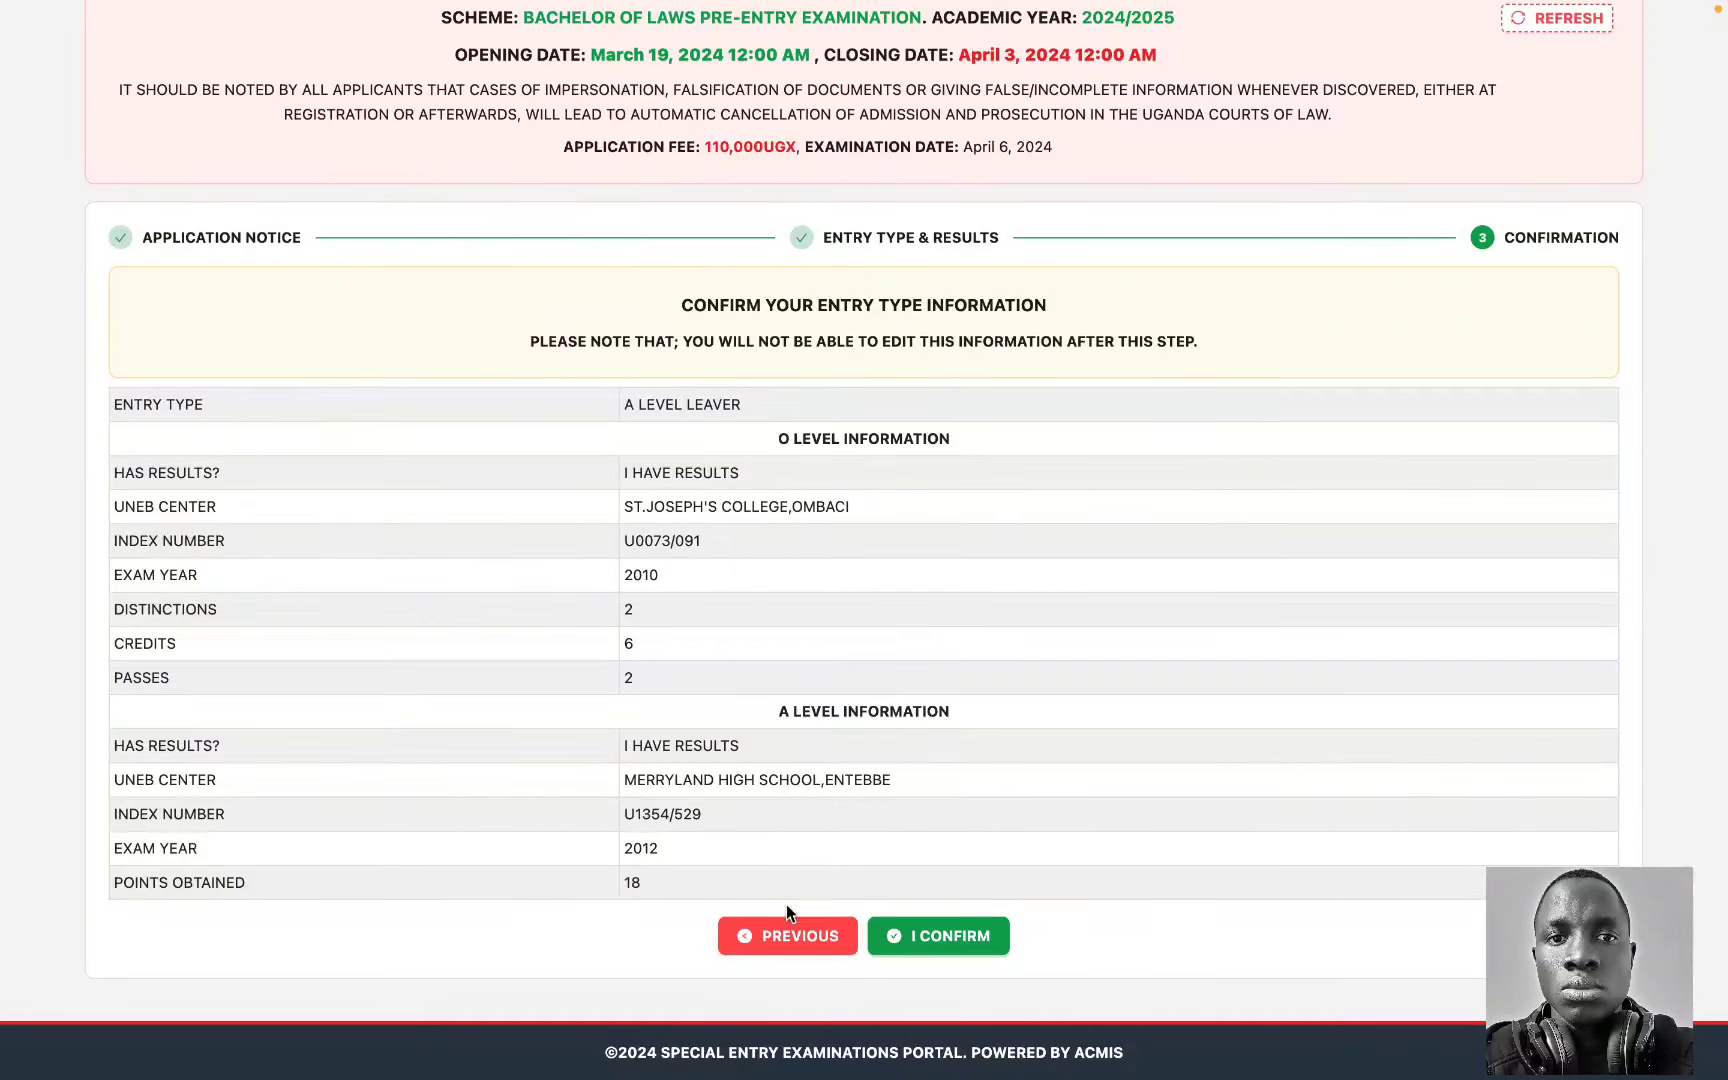
click(793, 937)
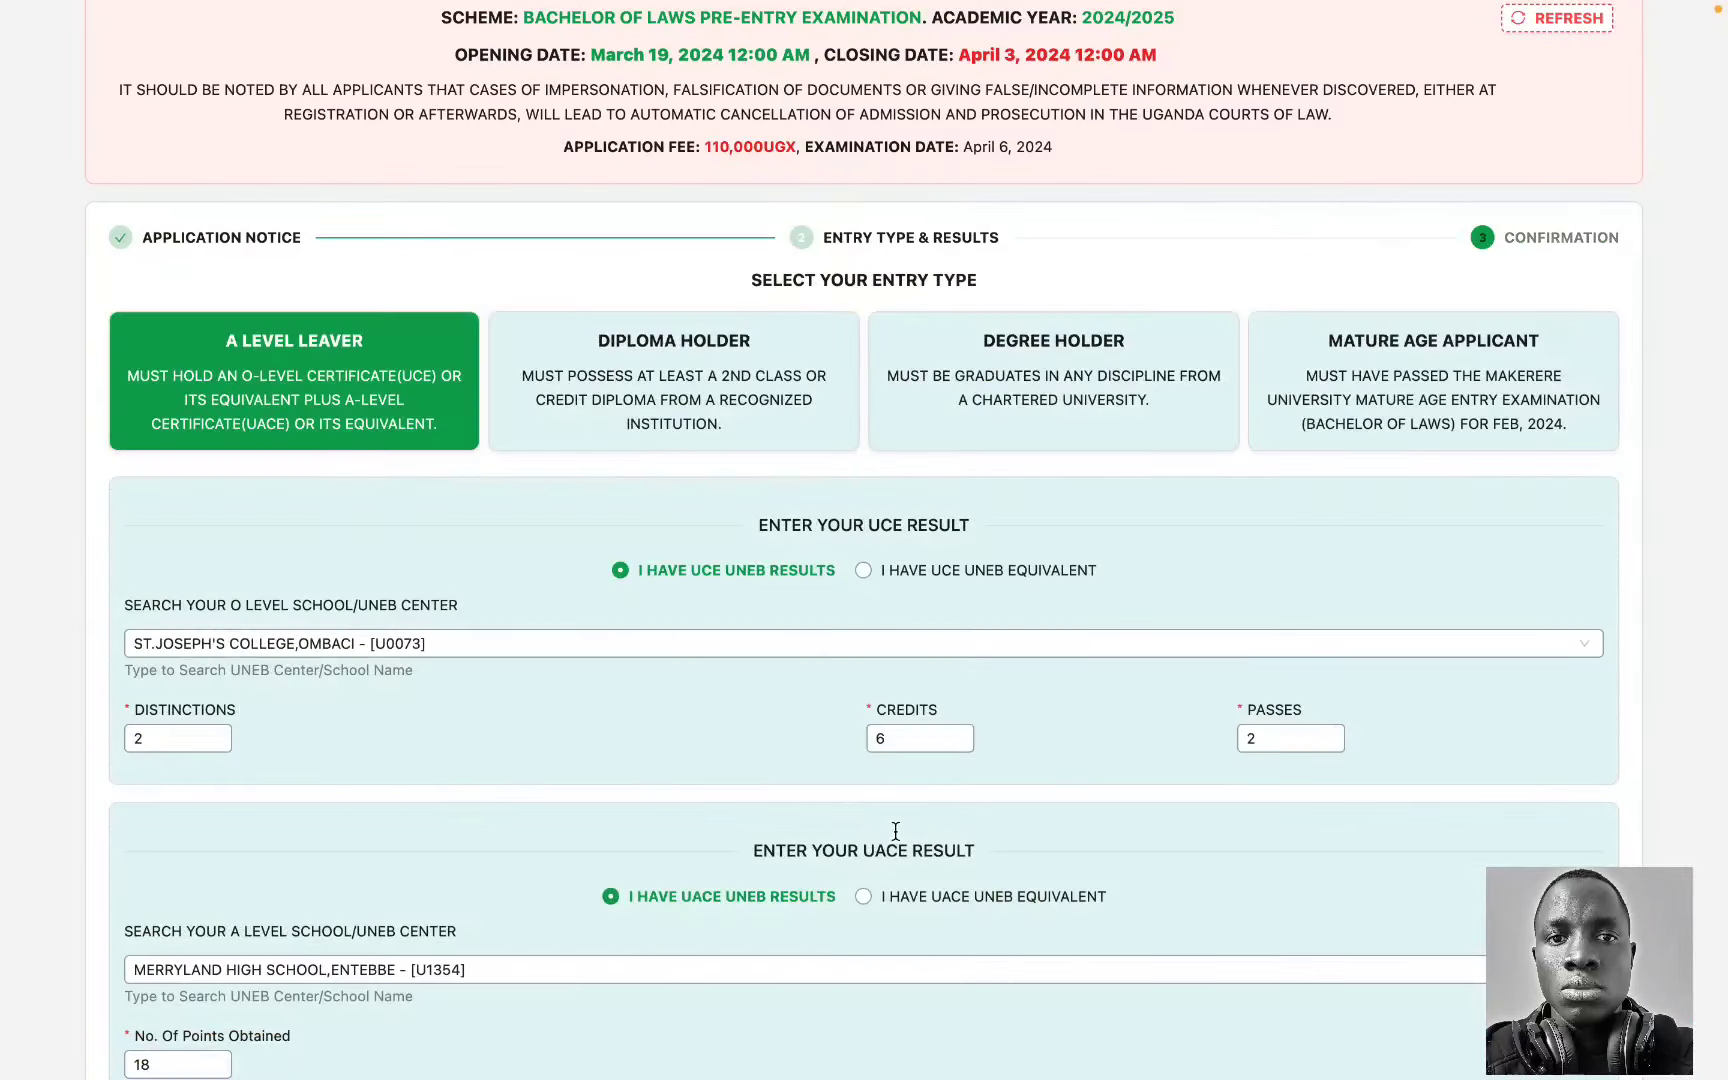
scroll(895, 830, down, 4)
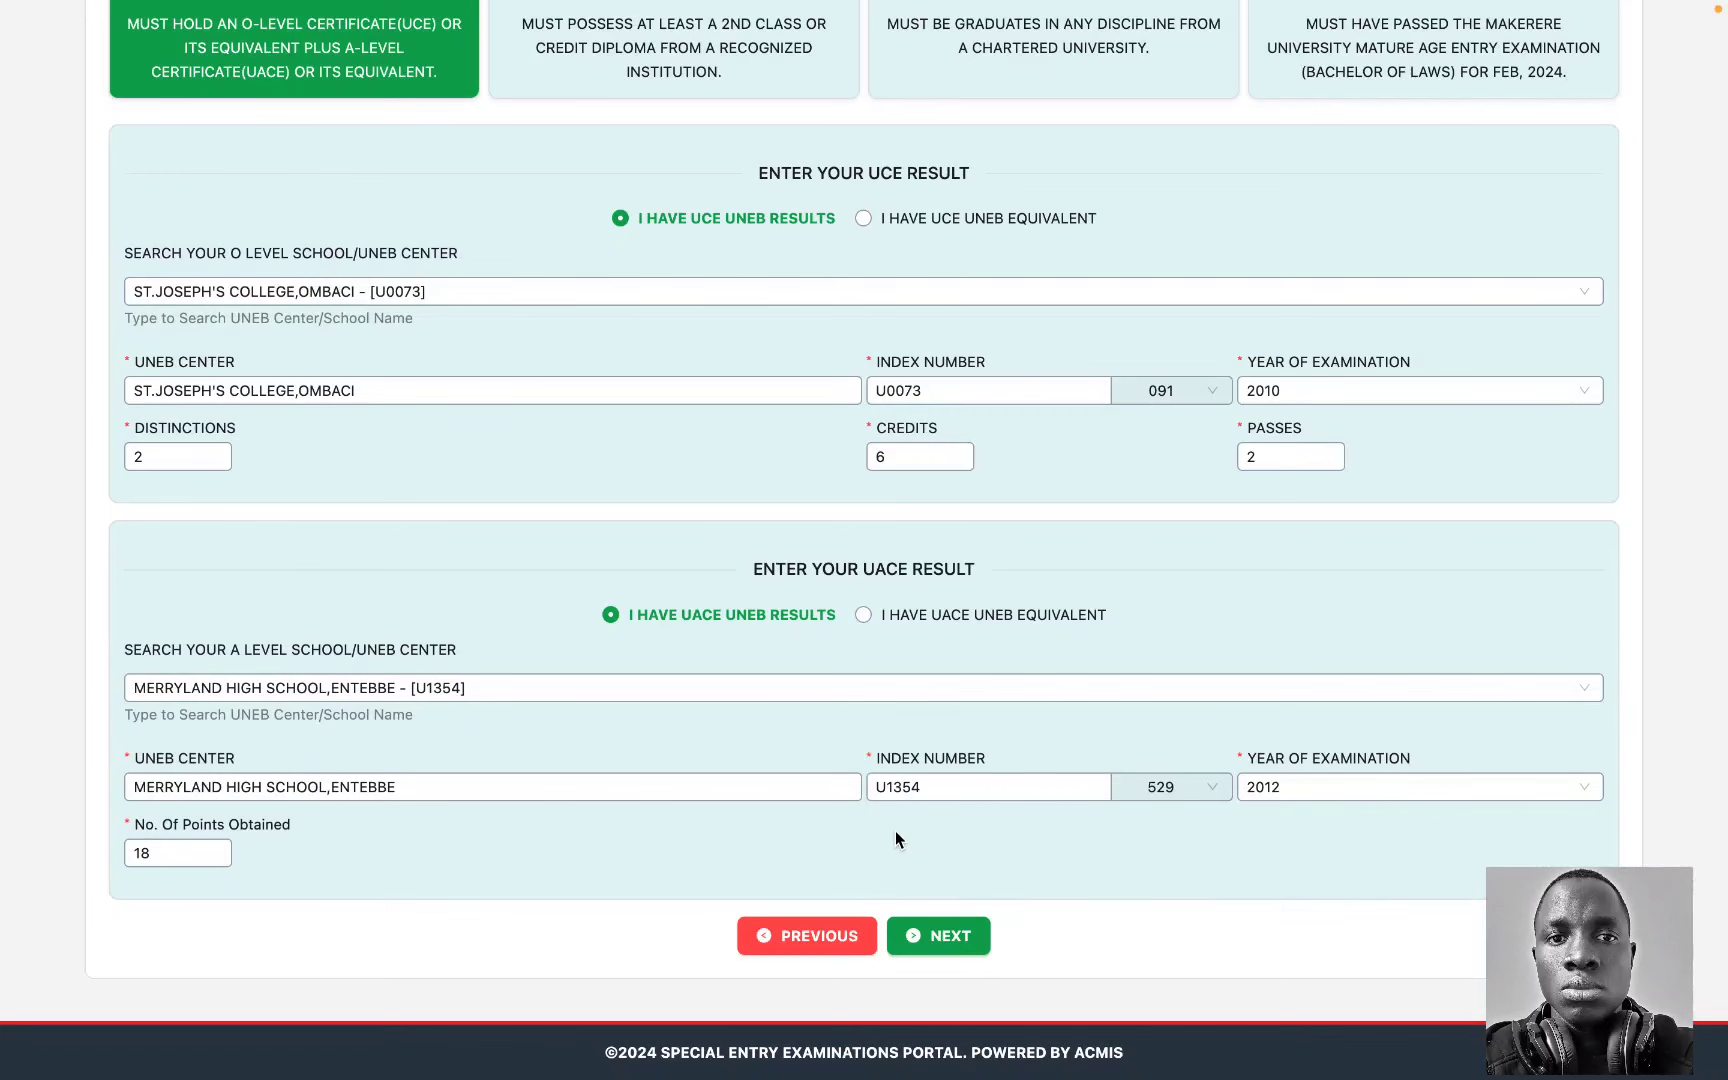
click(938, 945)
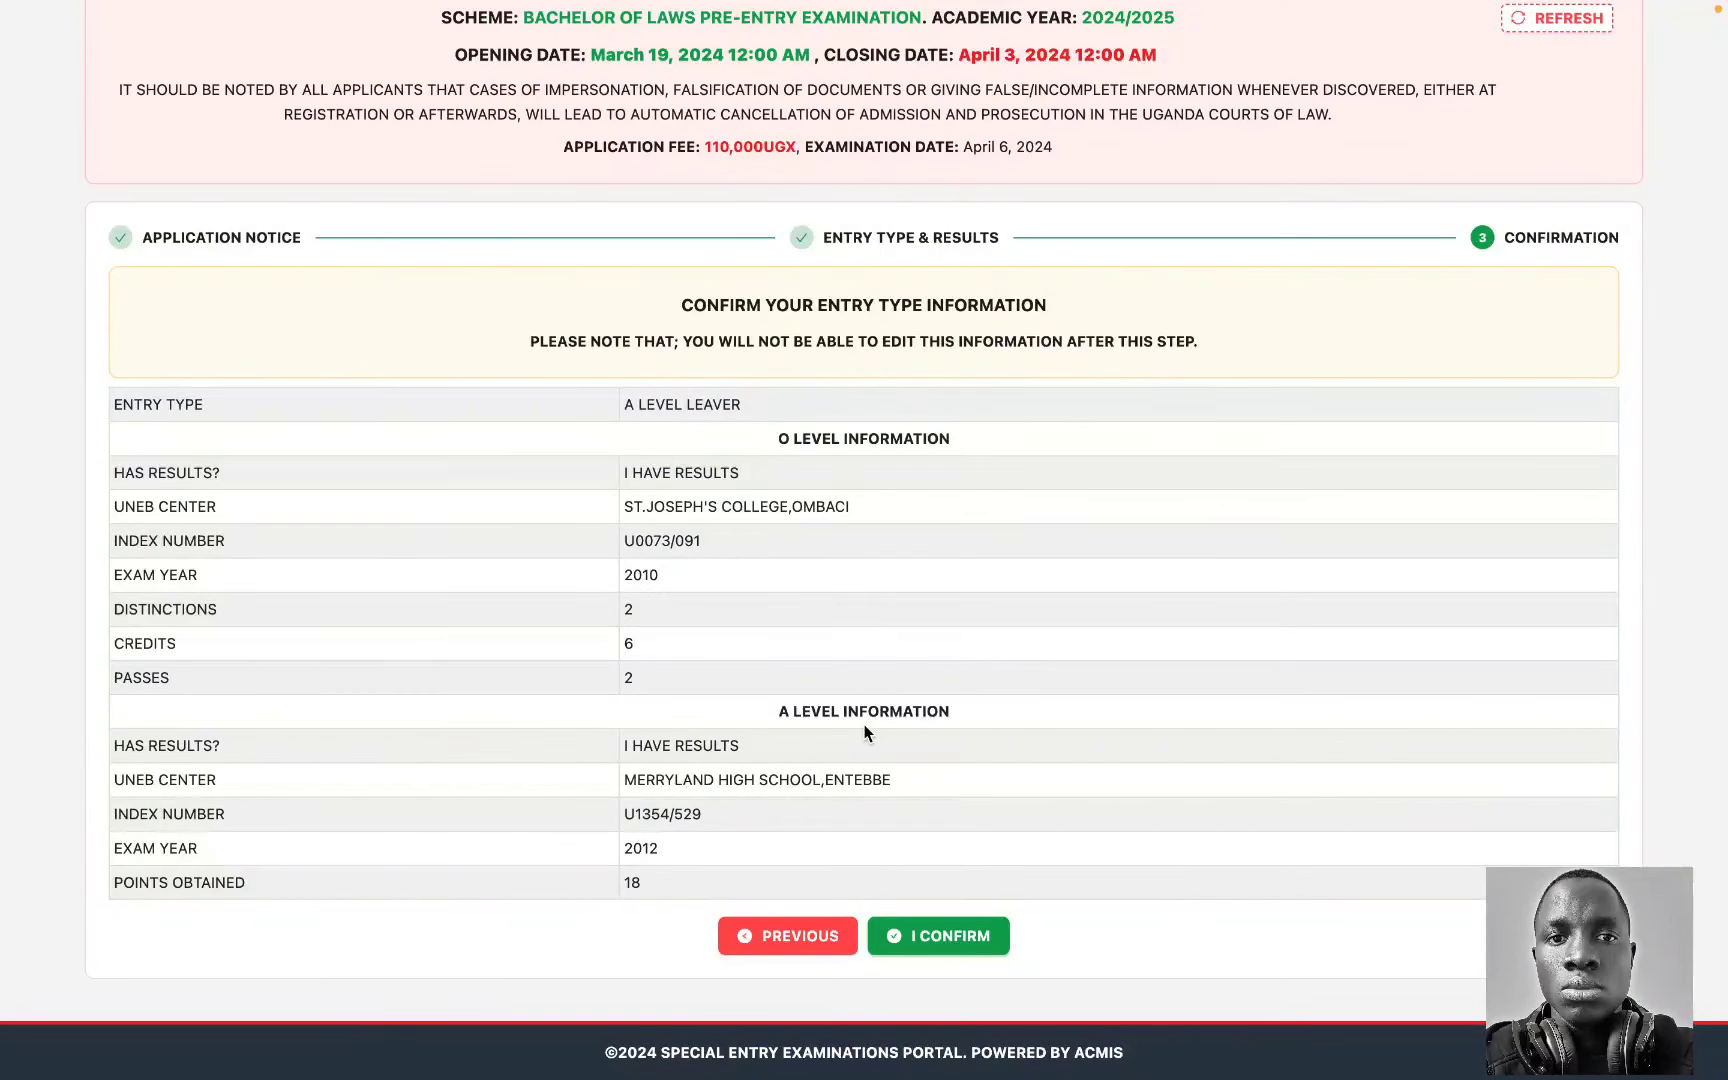
click(949, 940)
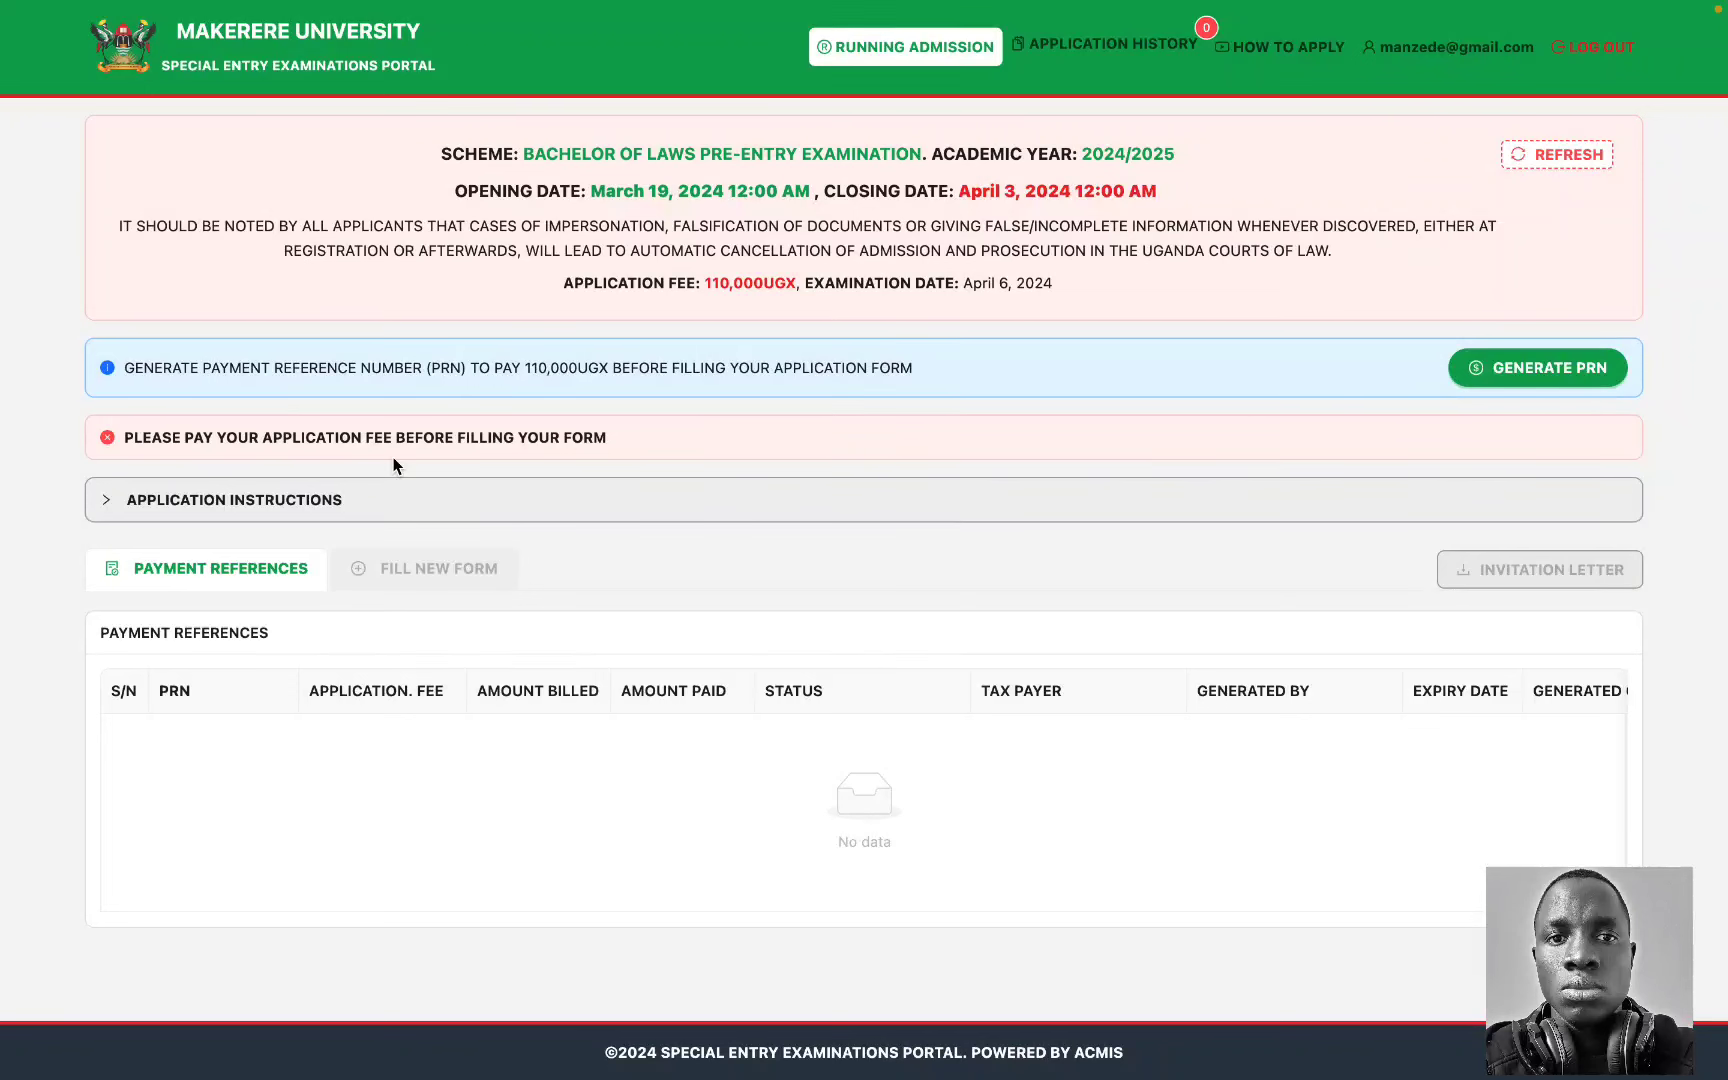
Step: Generate a 110,000 UGX payment reference number and select it in the PRN table
click(1545, 376)
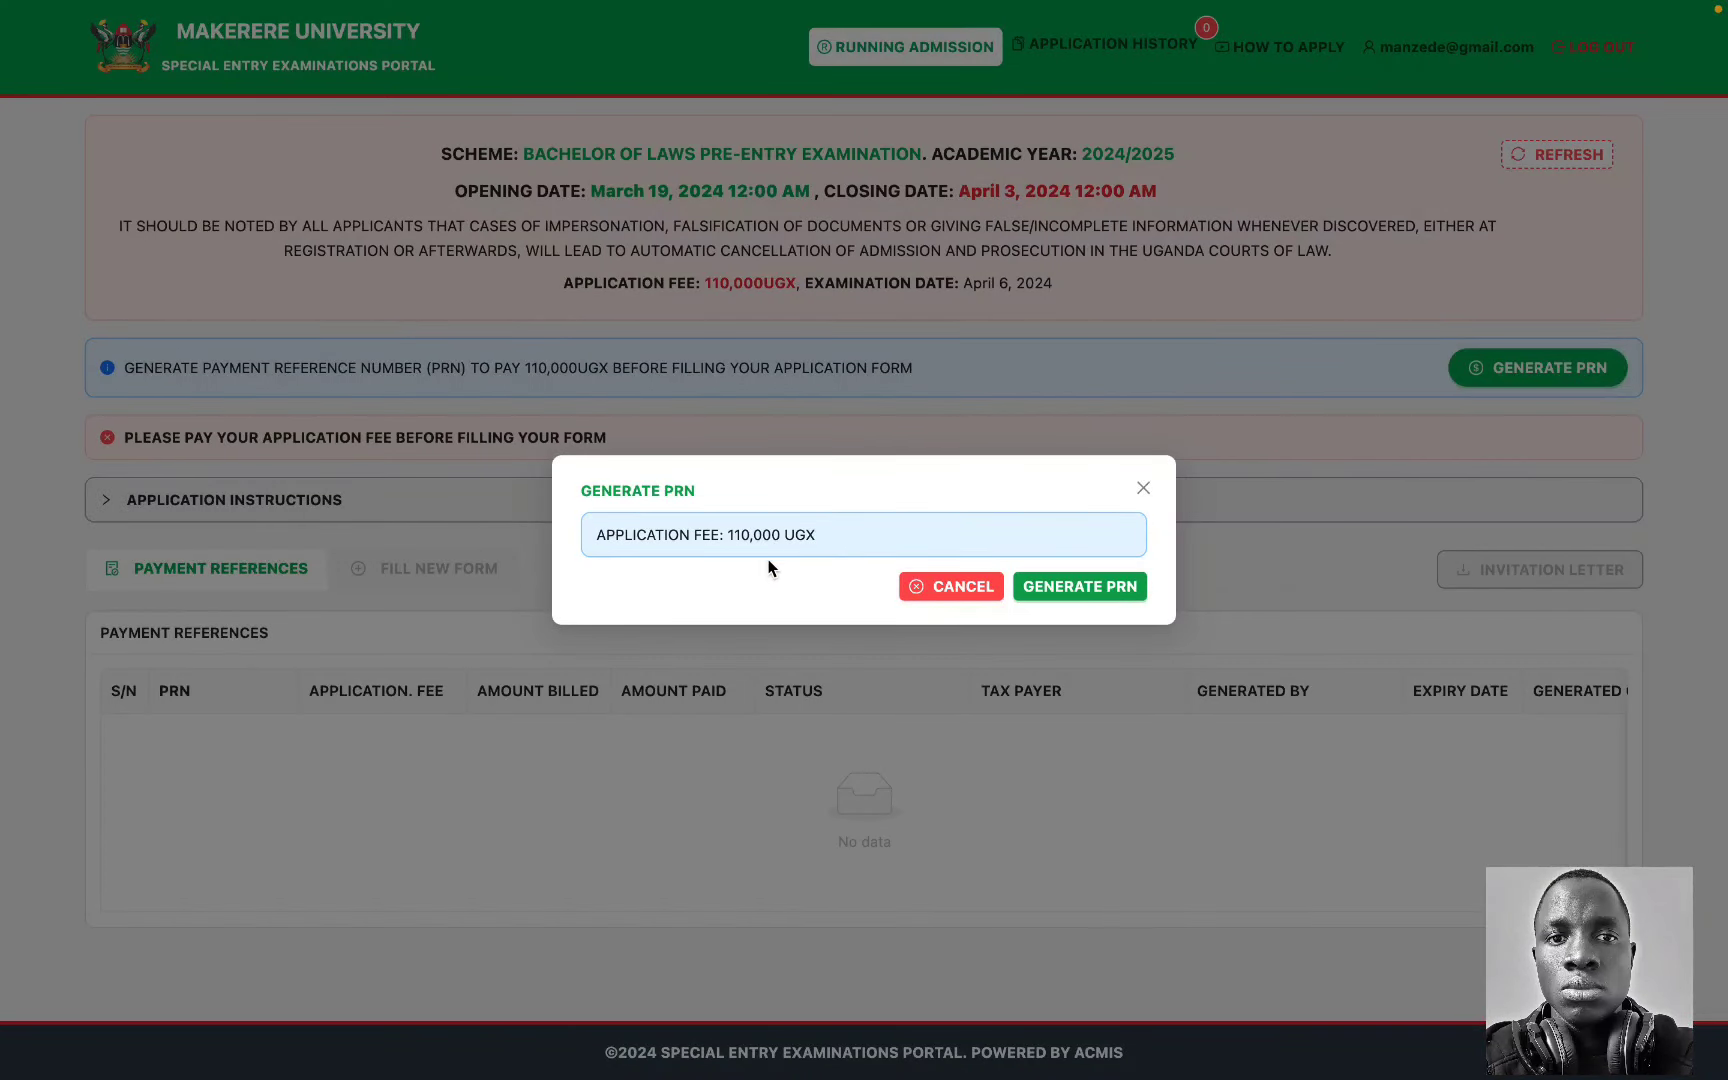
click(1104, 586)
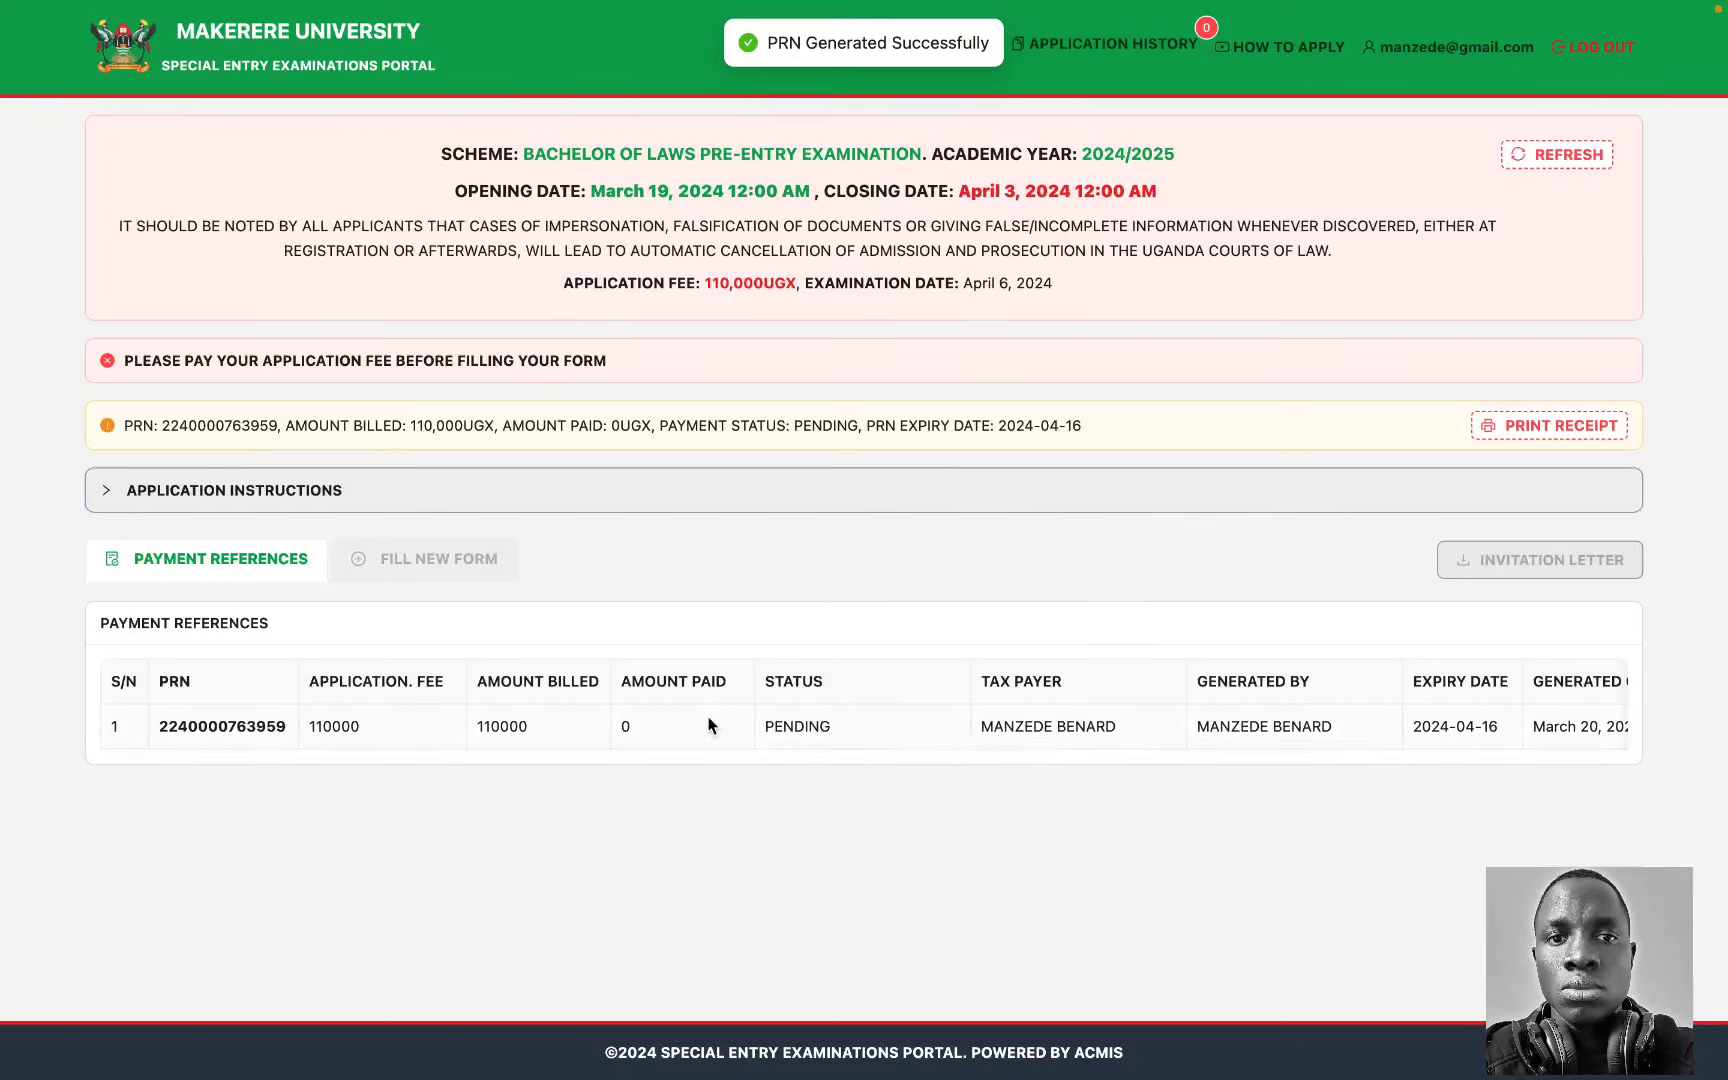
double_click(230, 729)
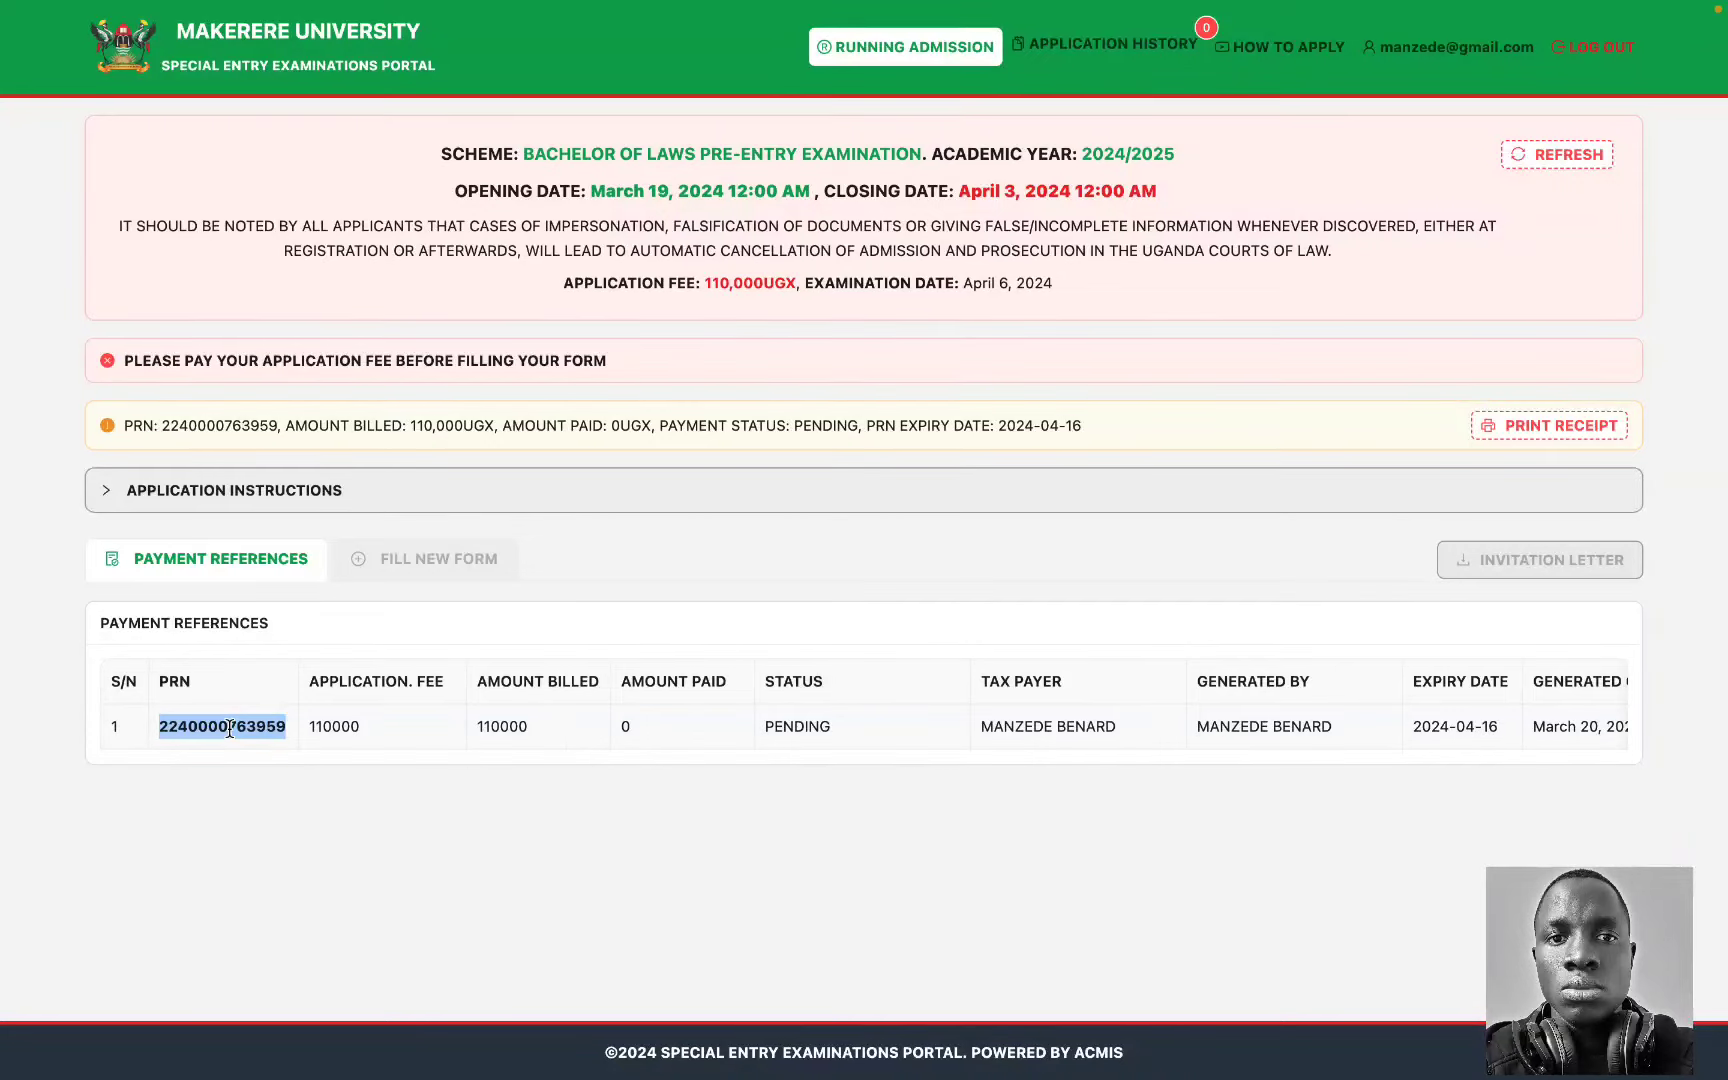
click(320, 495)
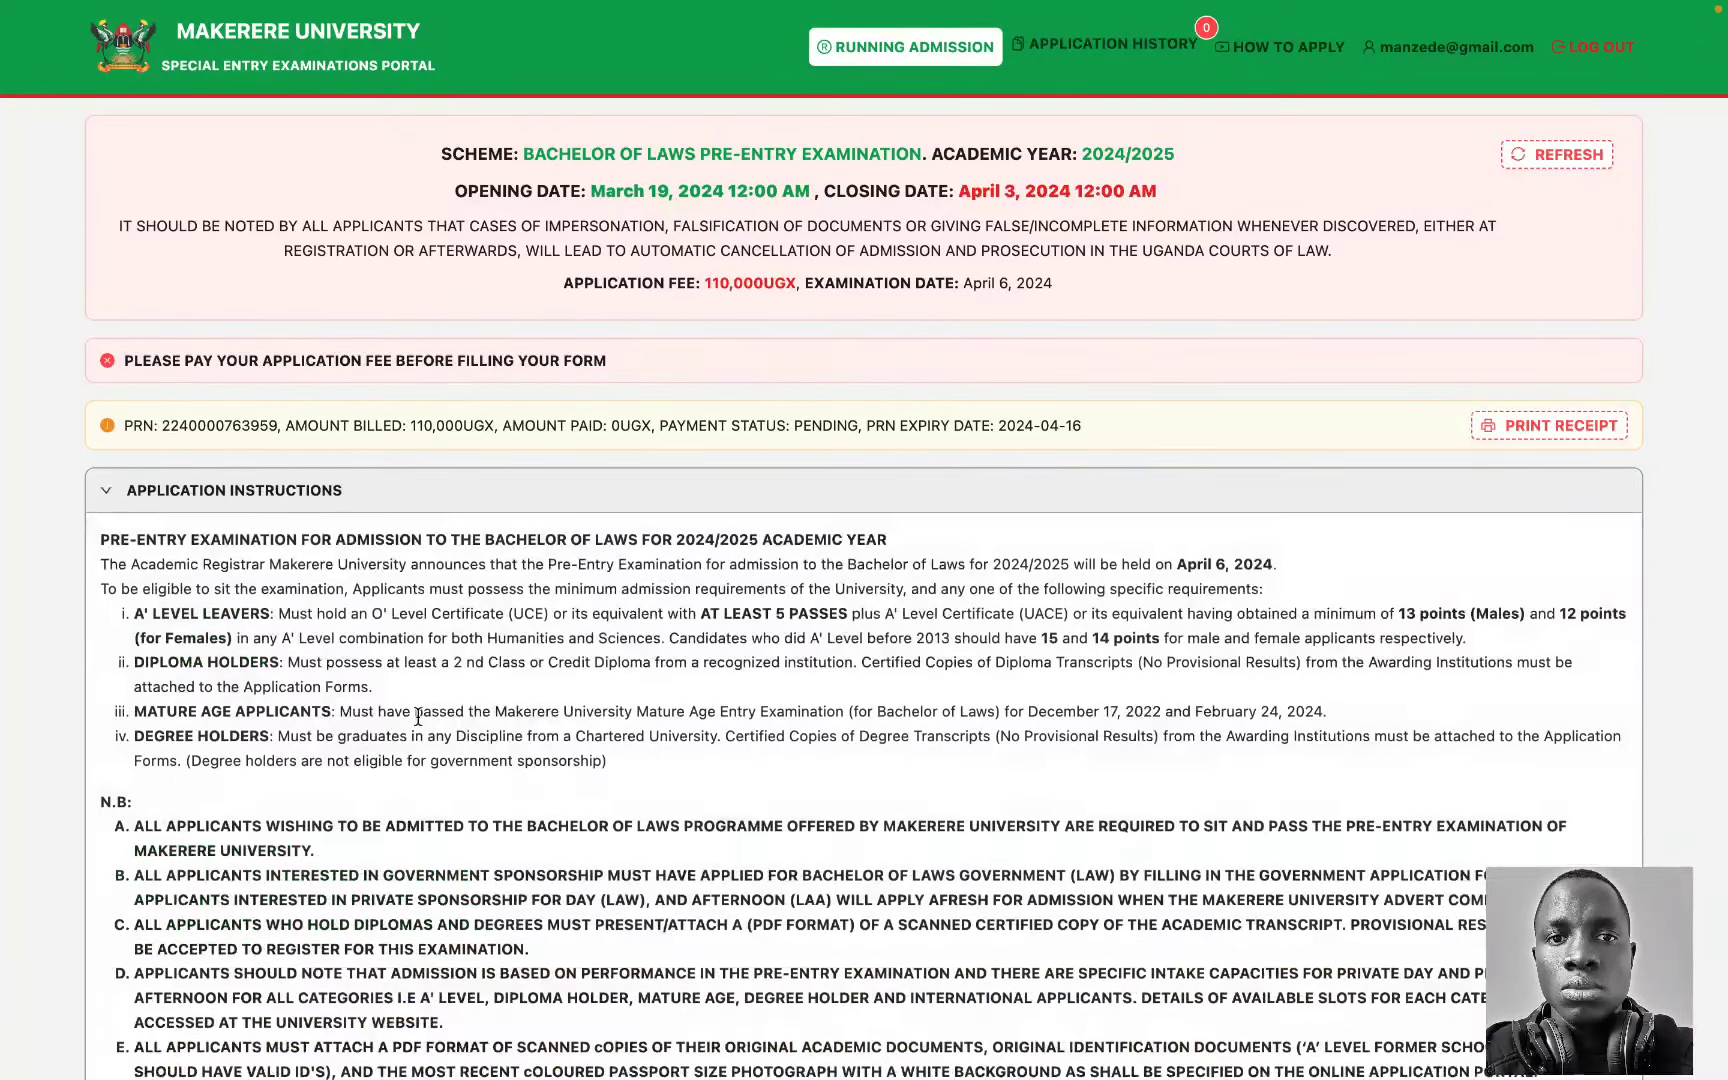
scroll(418, 717, down, 20)
scroll(418, 717, up, 2)
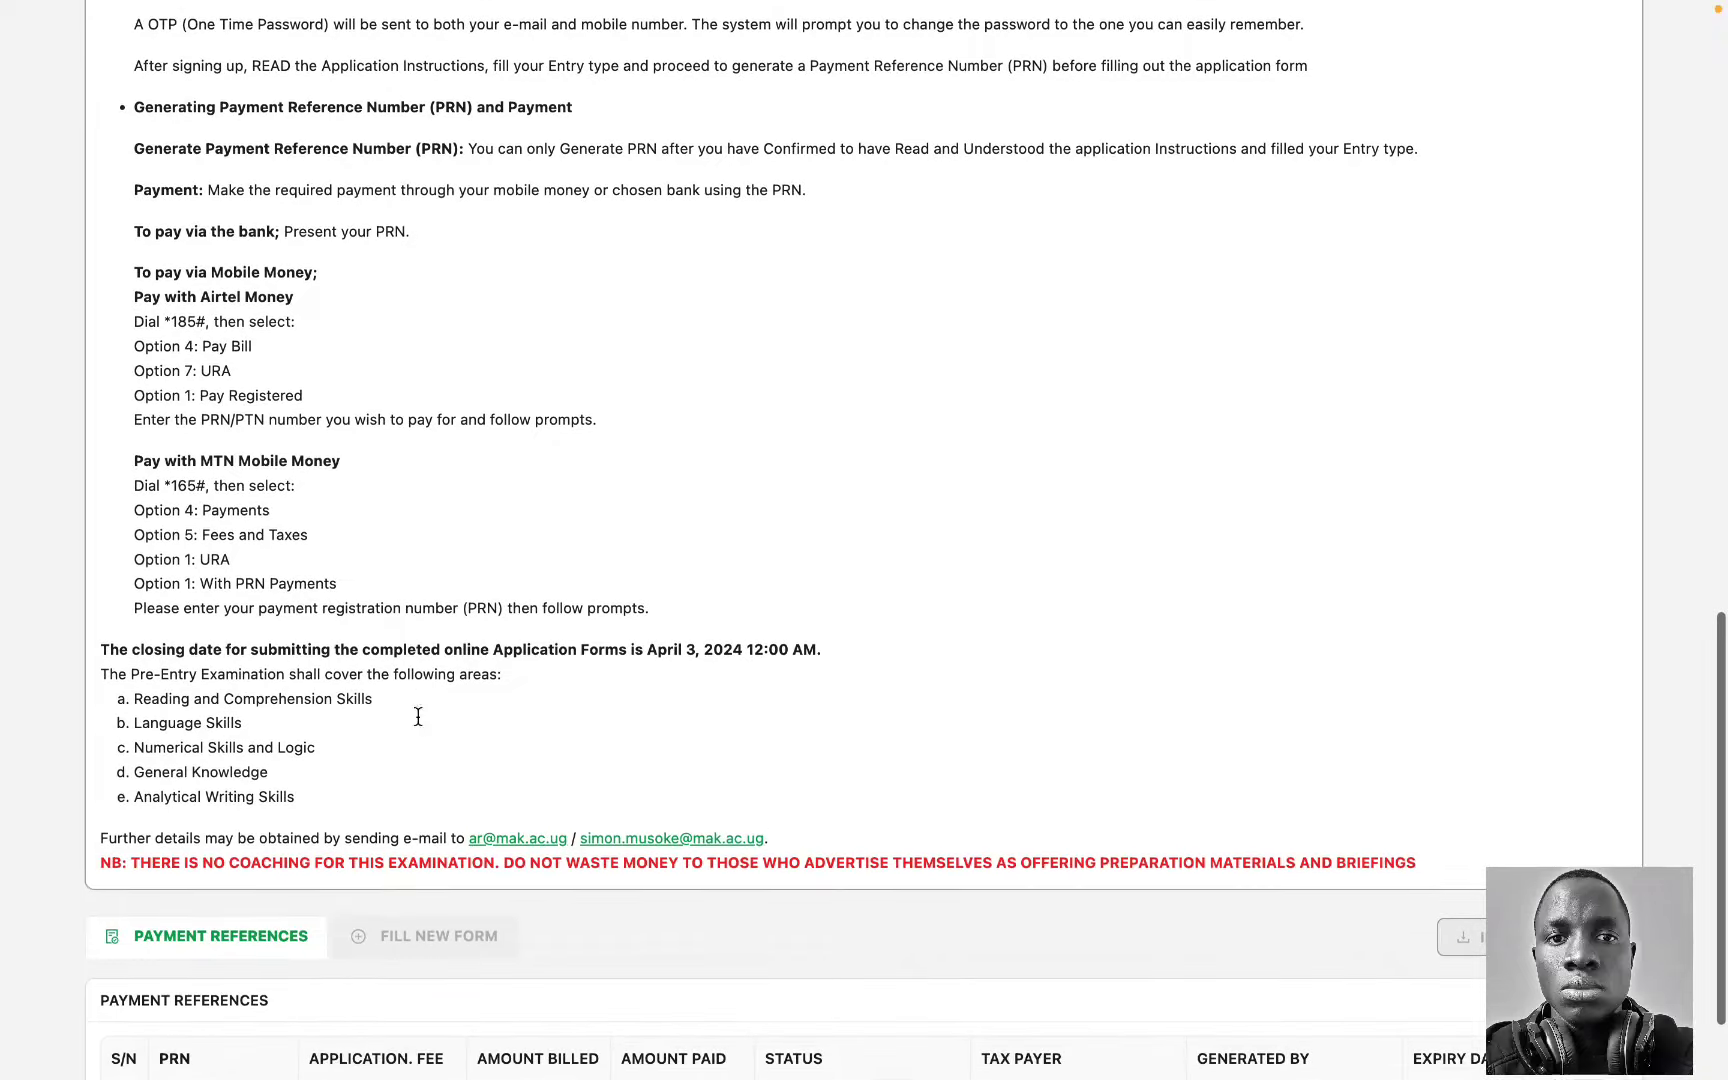
scroll(417, 716, up, 15)
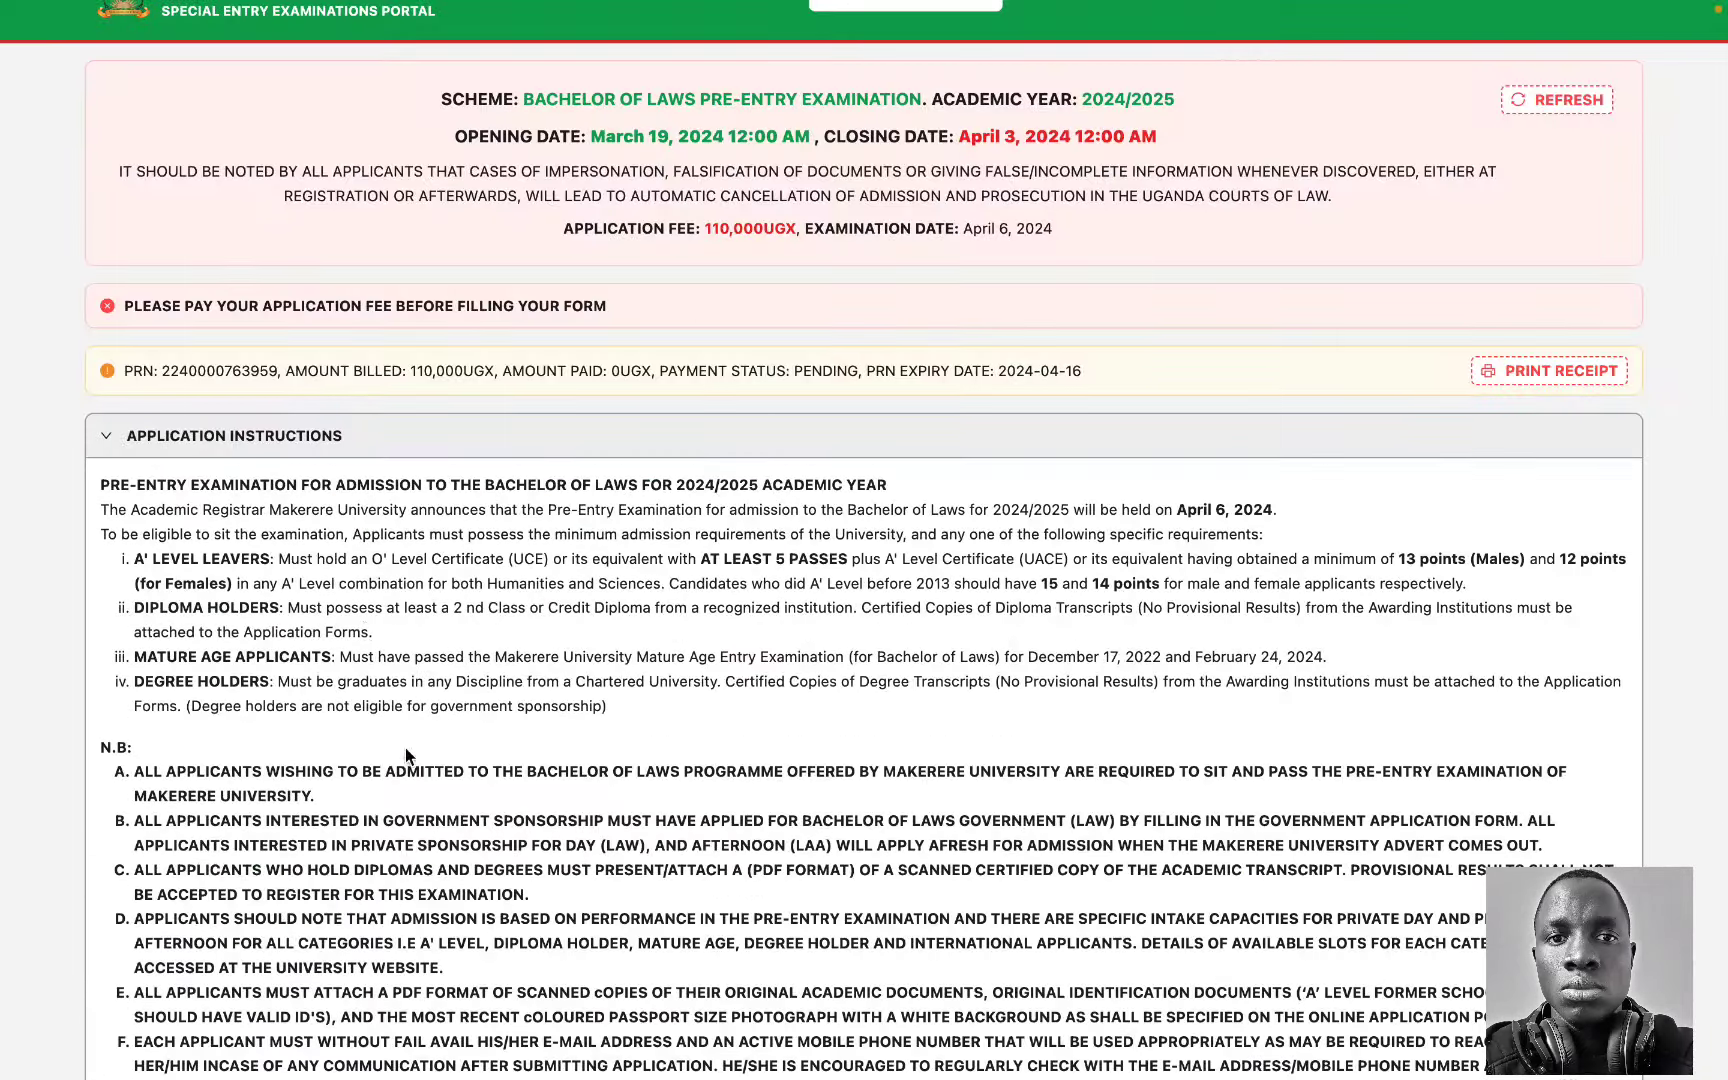
scroll(405, 747, down, 10)
scroll(405, 747, down, 5)
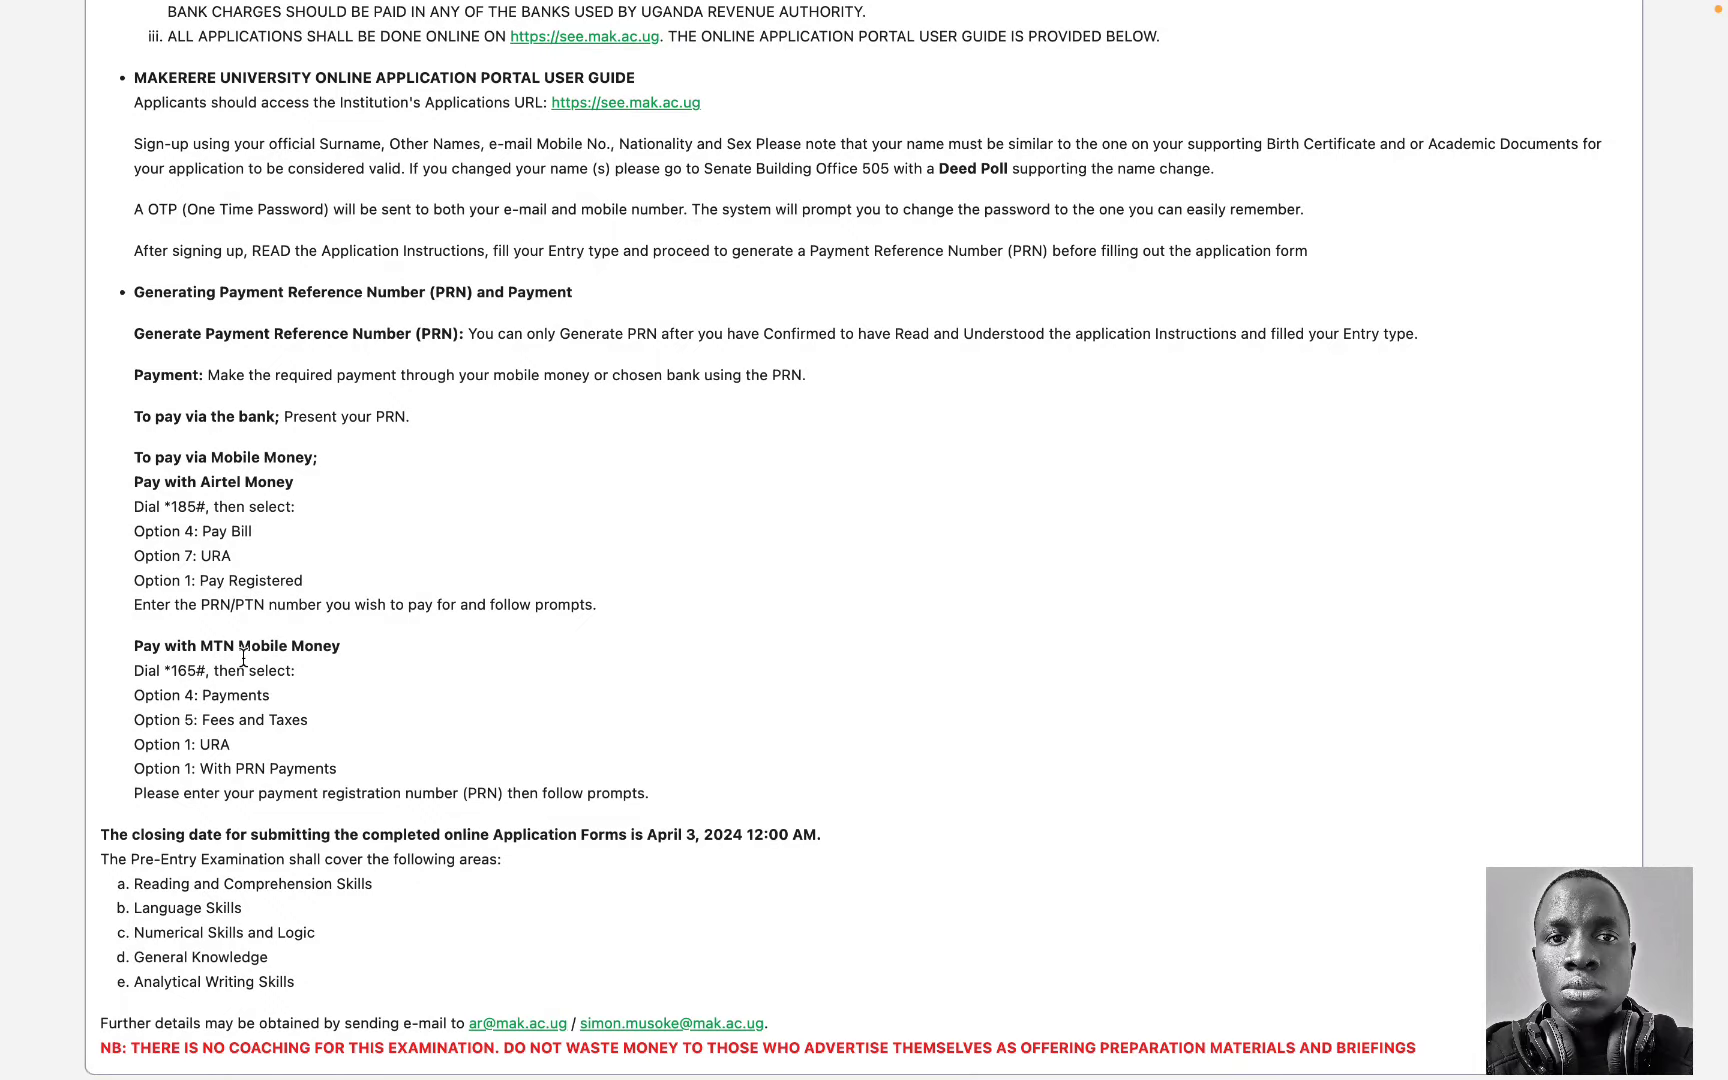
scroll(284, 699, up, 15)
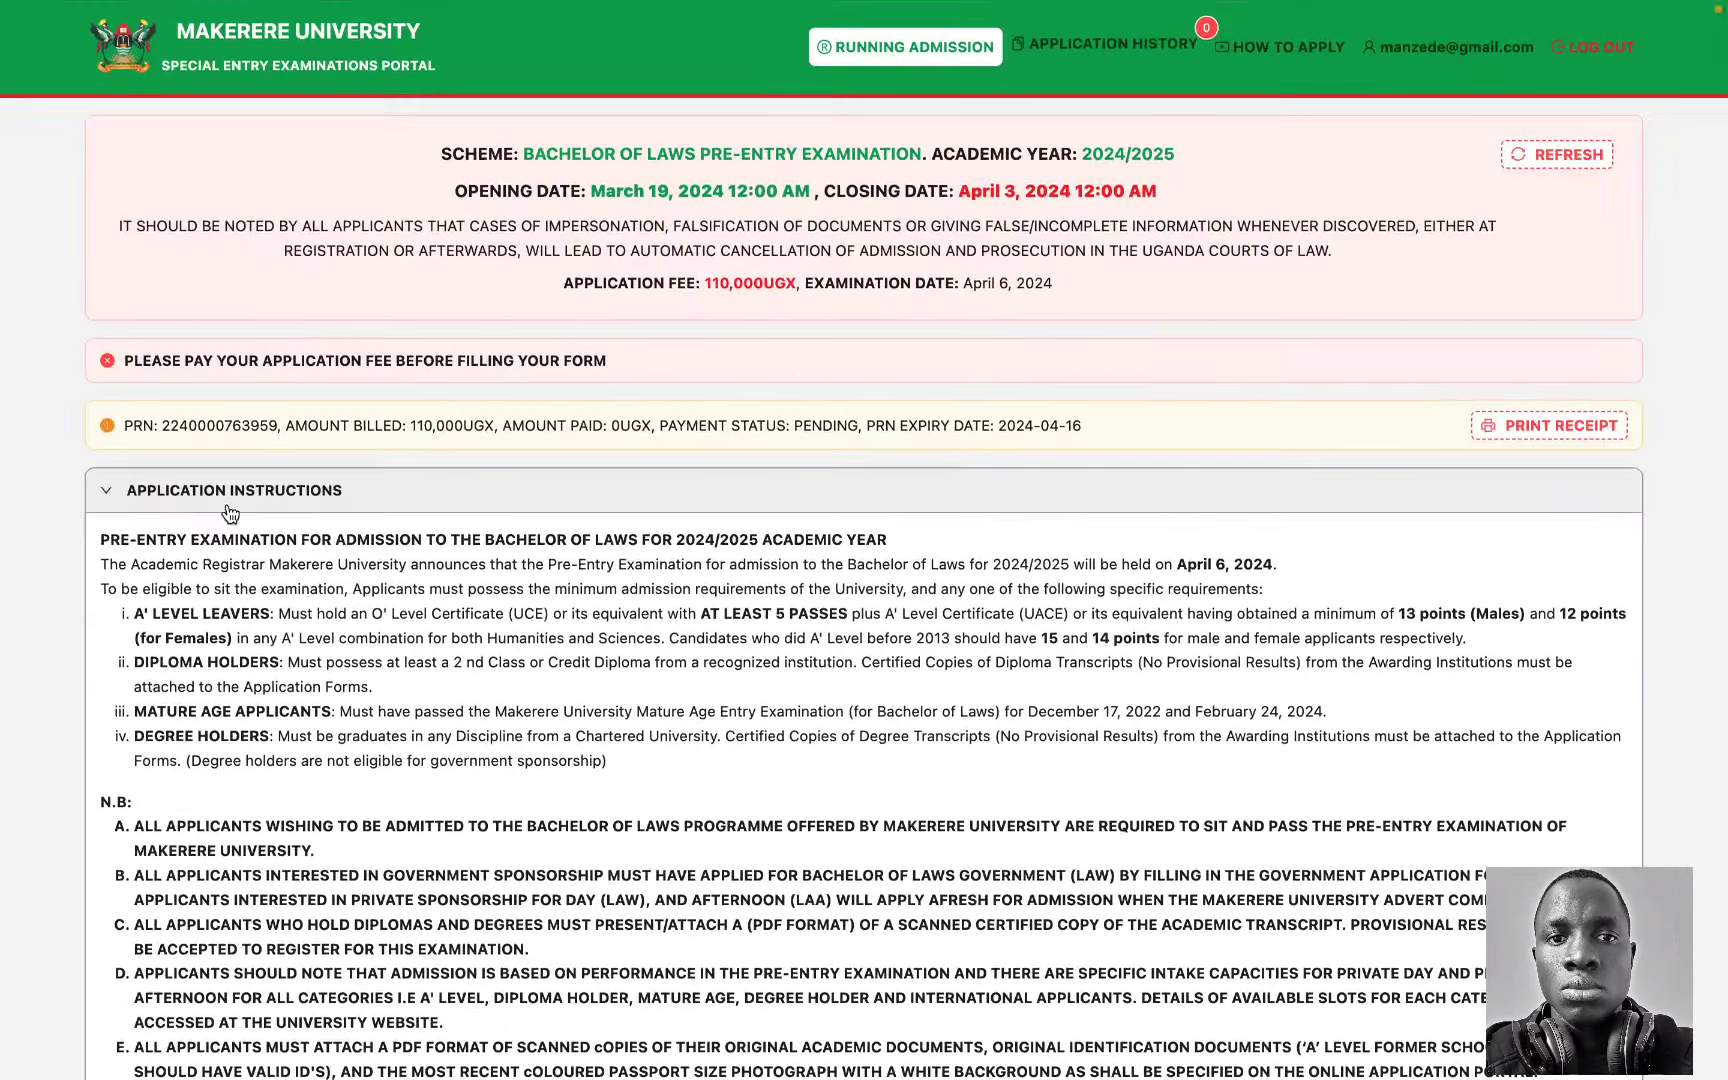
click(225, 494)
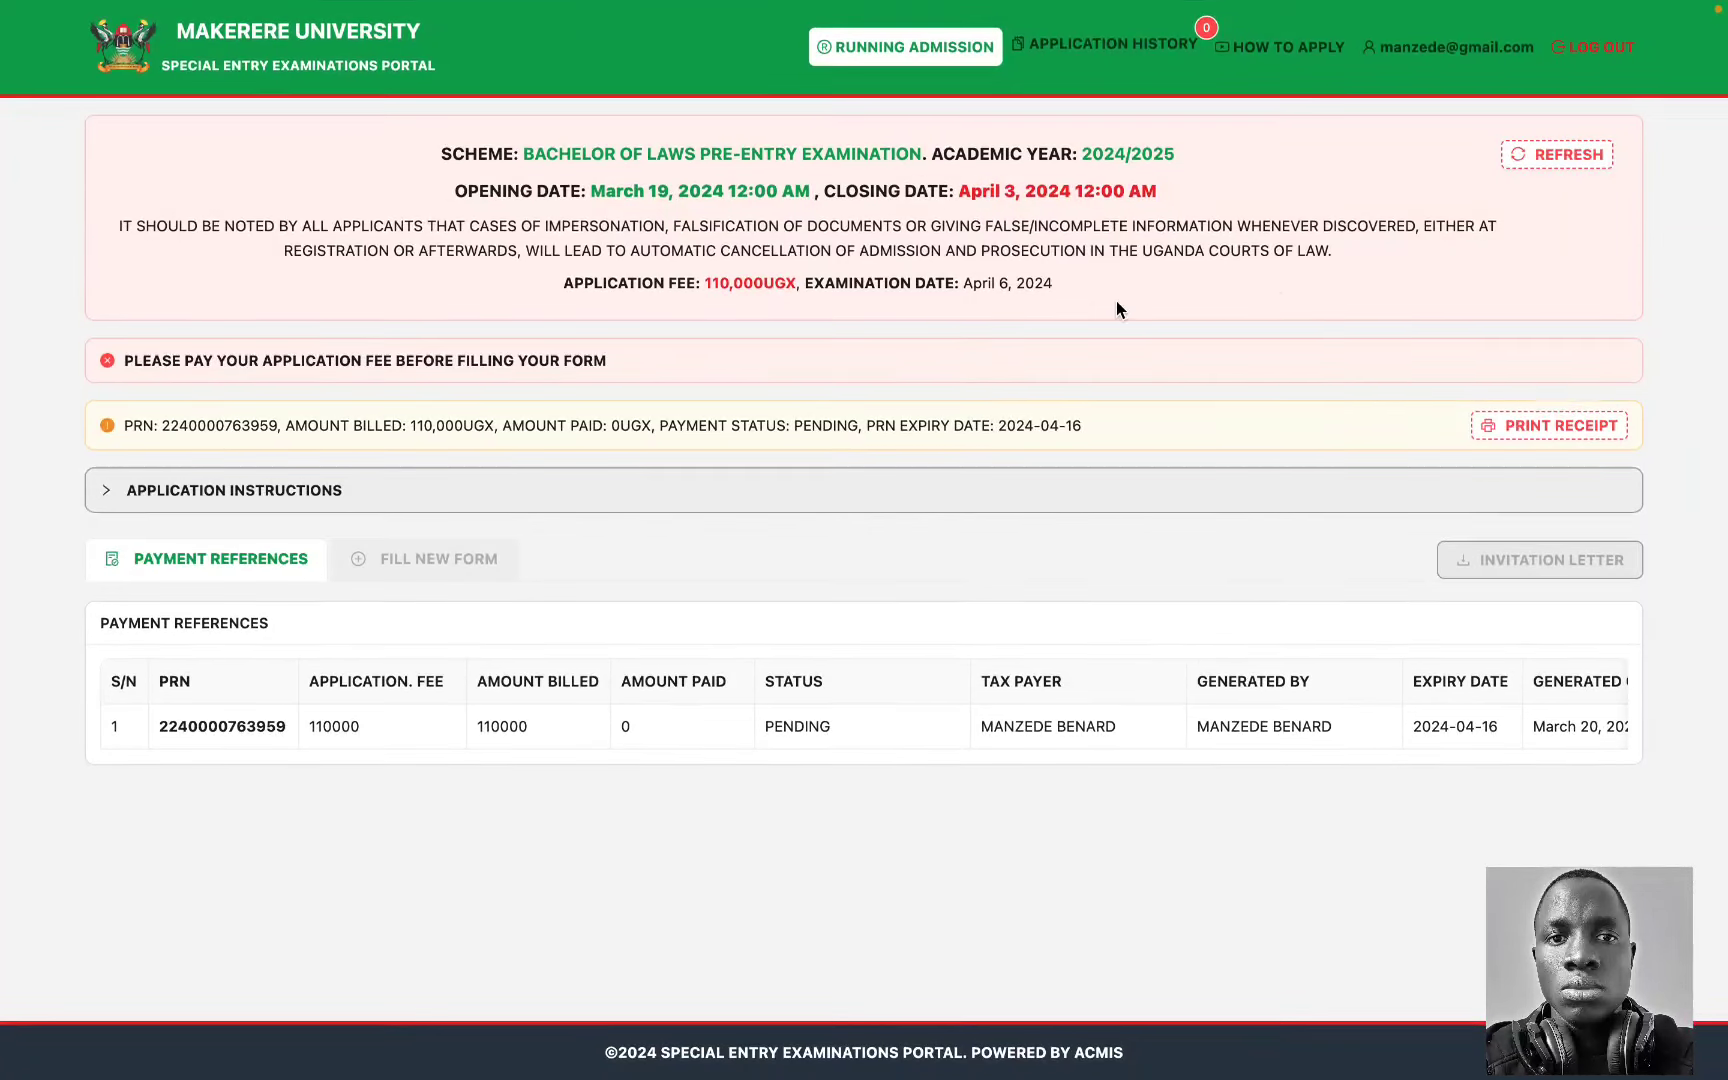
Step: Reload to confirm the 110,000 UGX payment and review the saved O' and A' Level information
click(1545, 156)
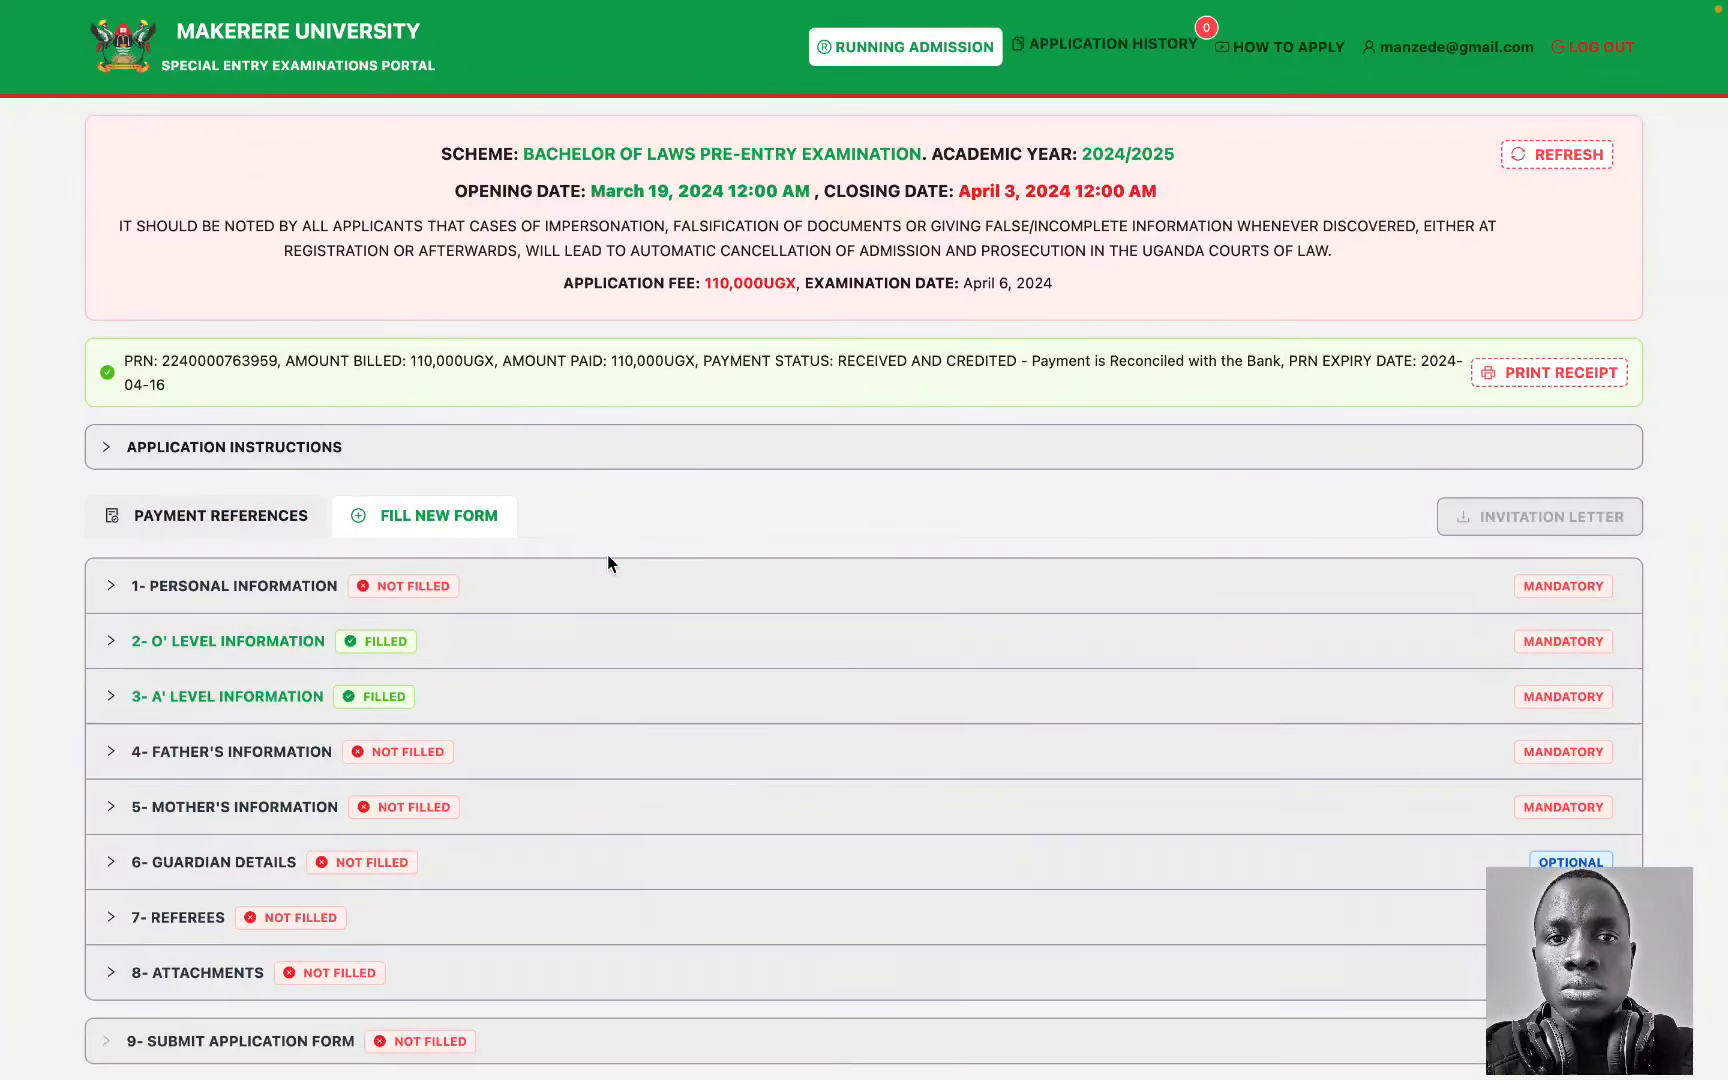
scroll(608, 560, down, 1)
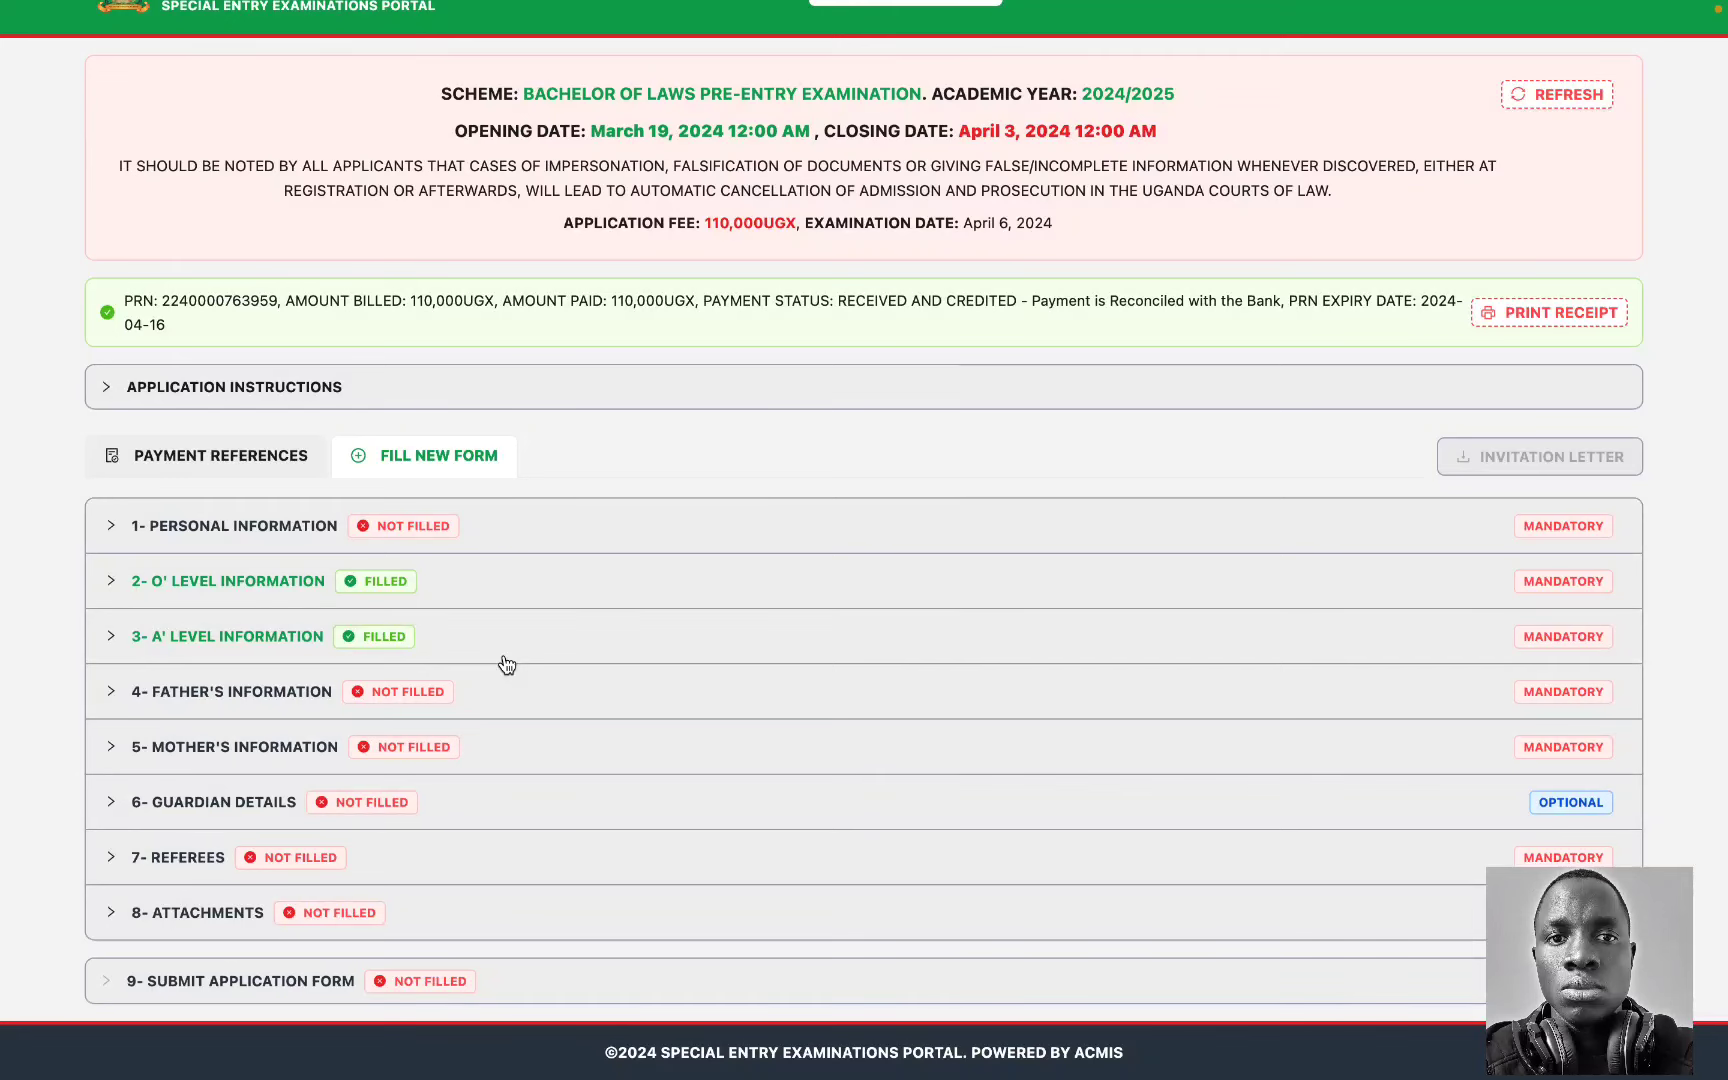
click(531, 598)
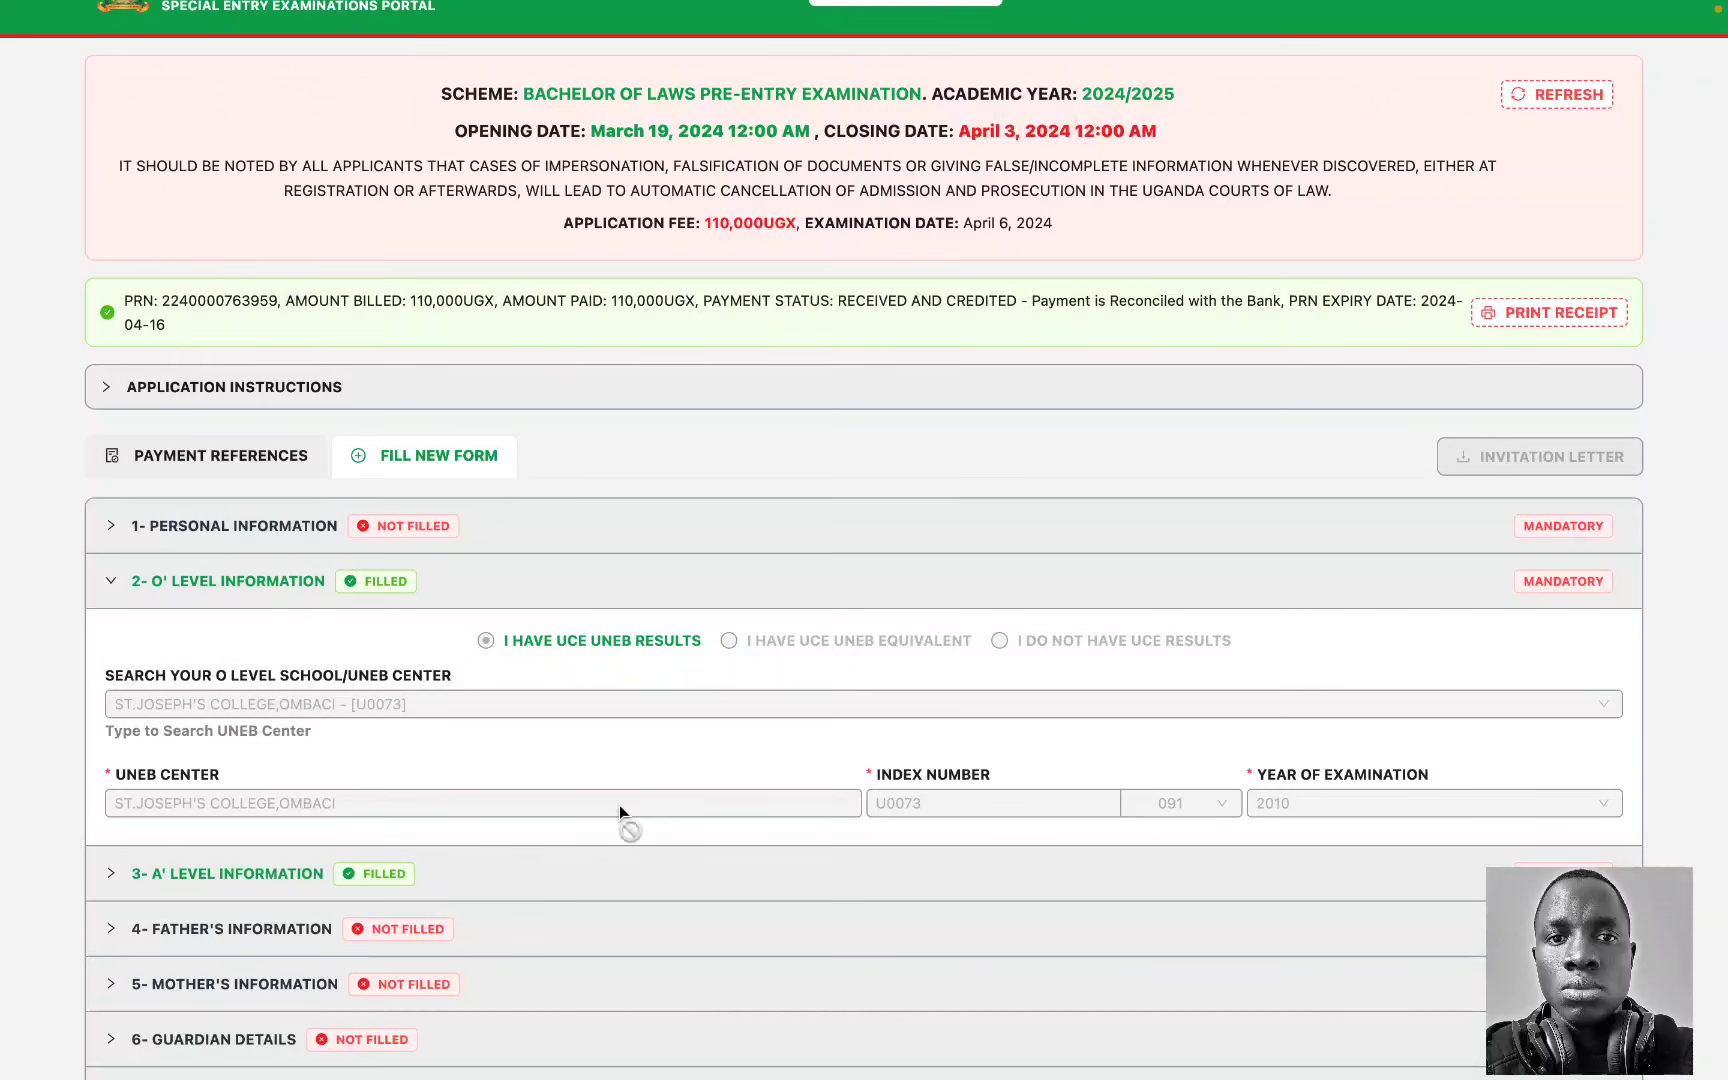
click(571, 880)
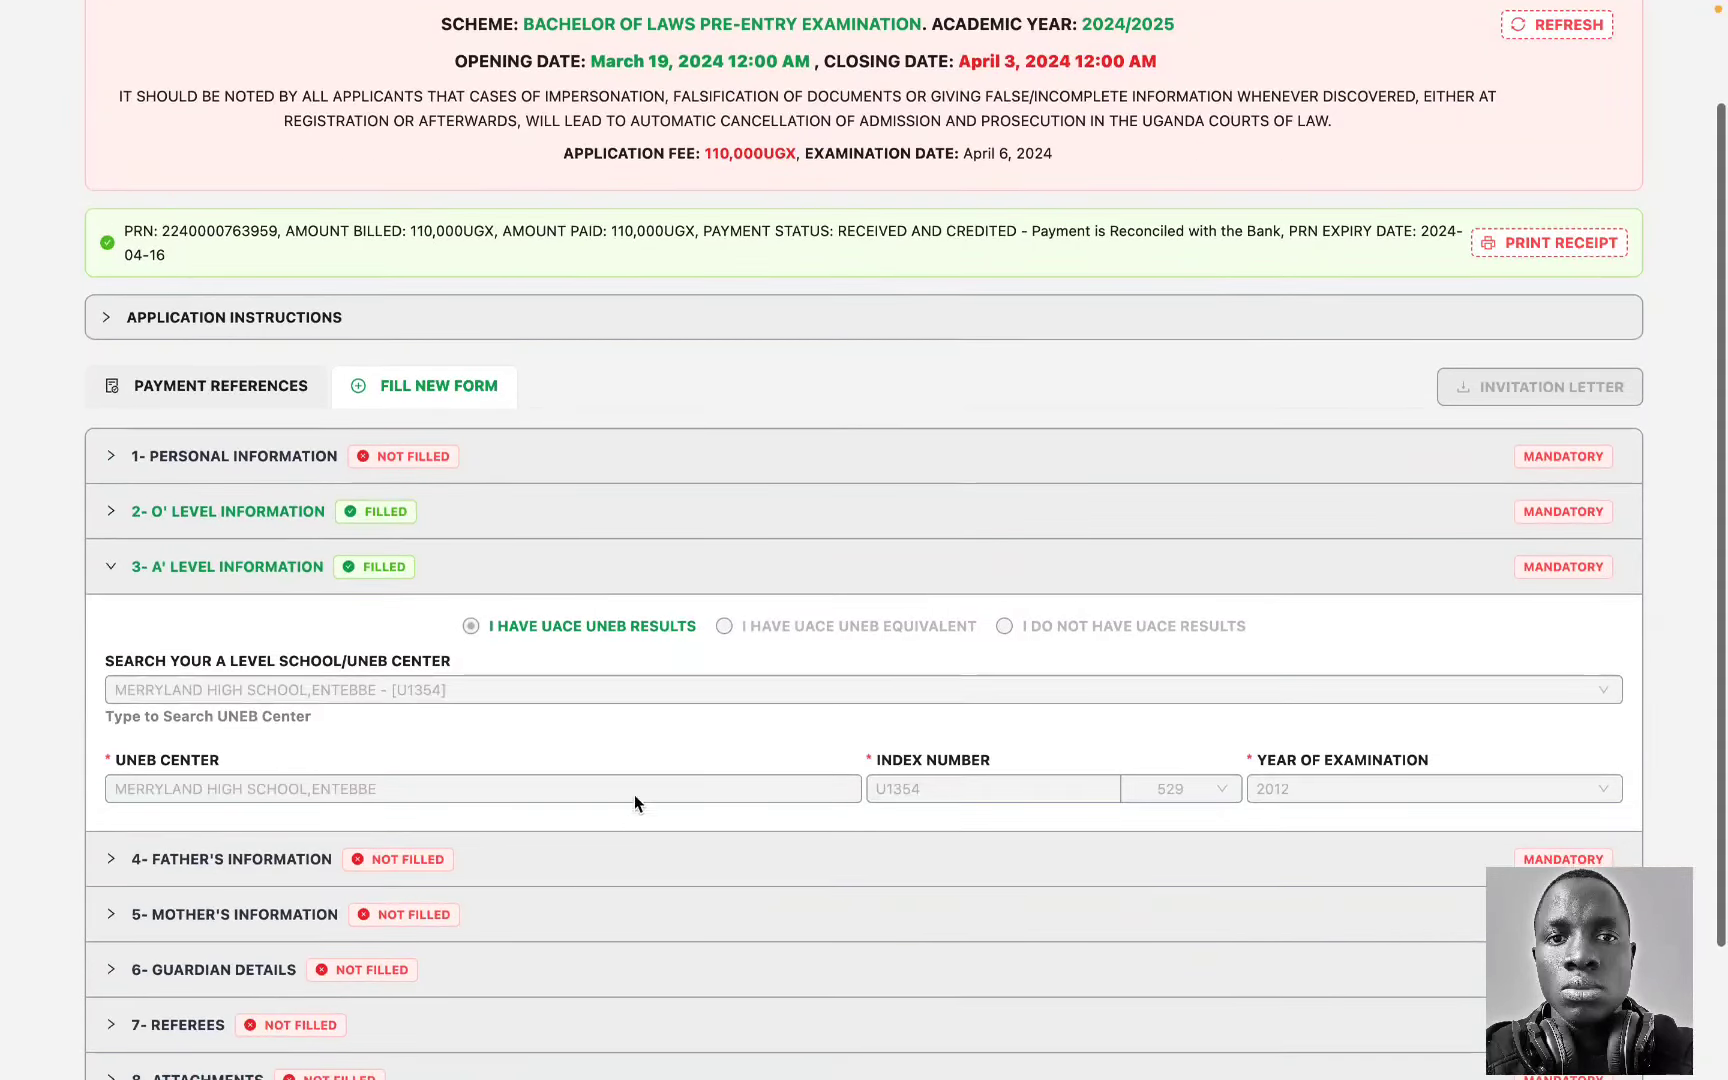
Step: Expand and collapse the O' Level section, then open the Personal Information bio-data form
scroll(628, 780, down, 1)
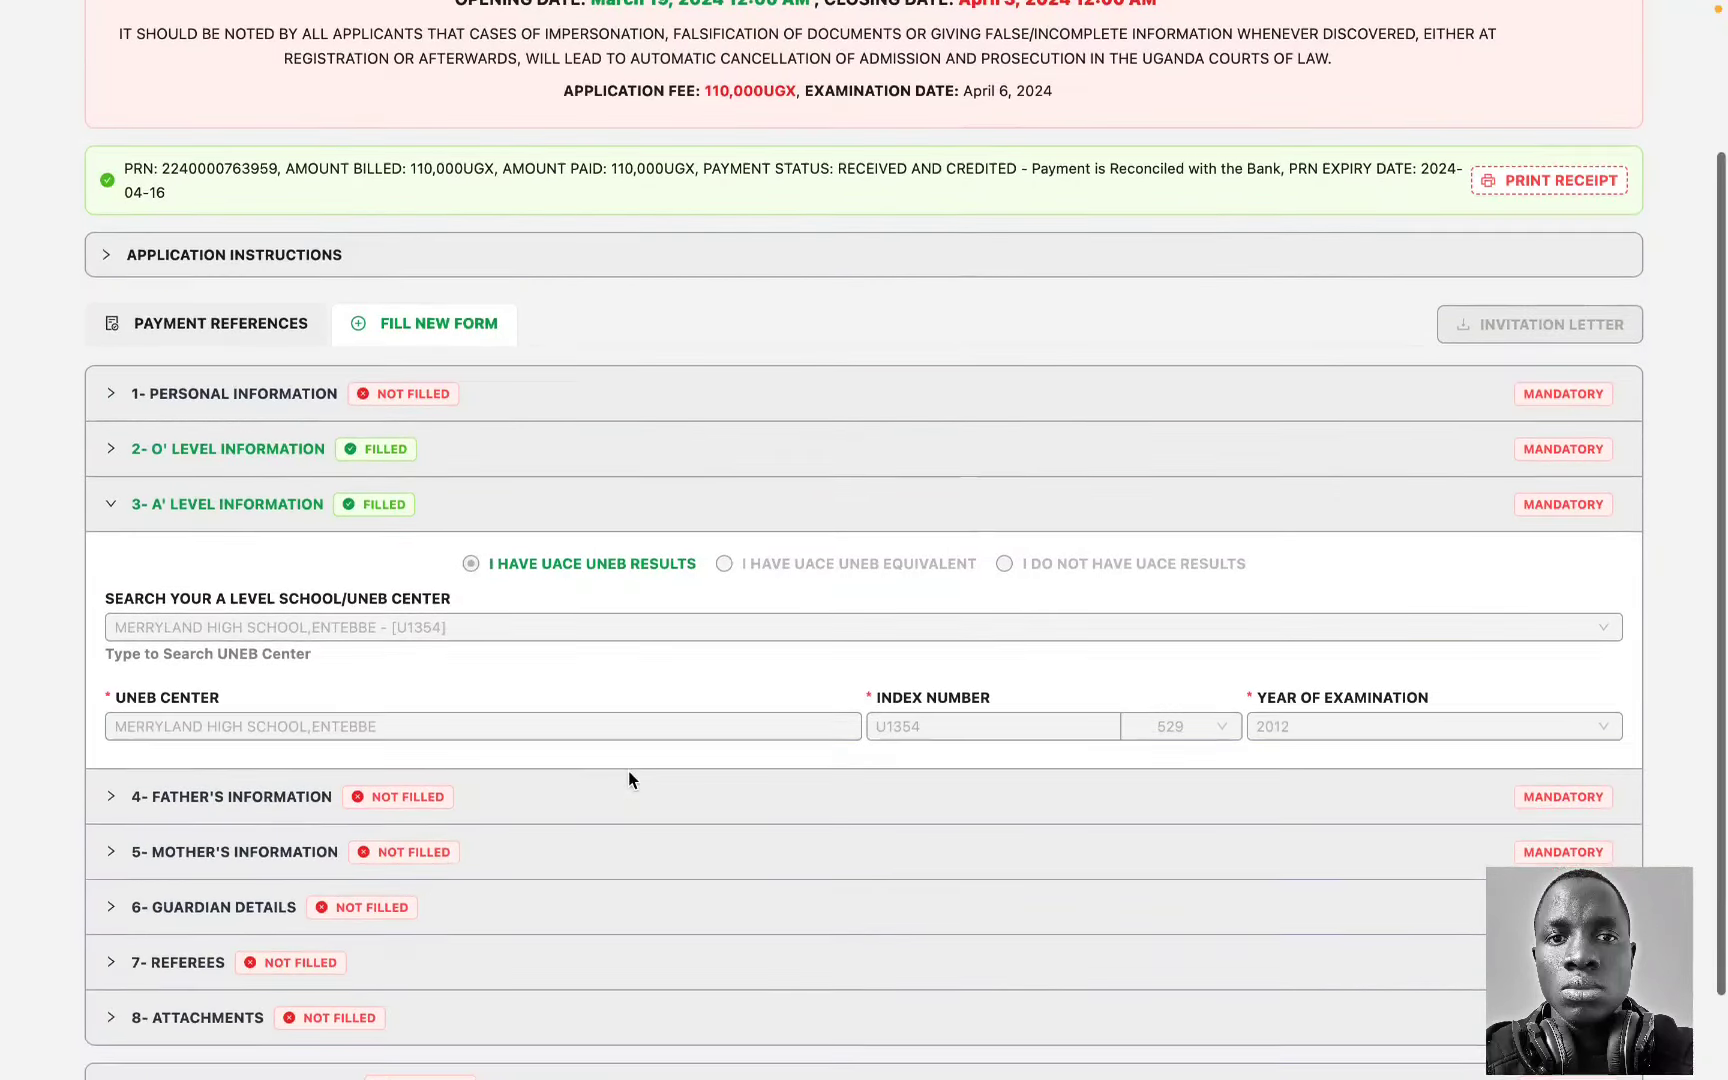
scroll(605, 660, up, 2)
click(467, 555)
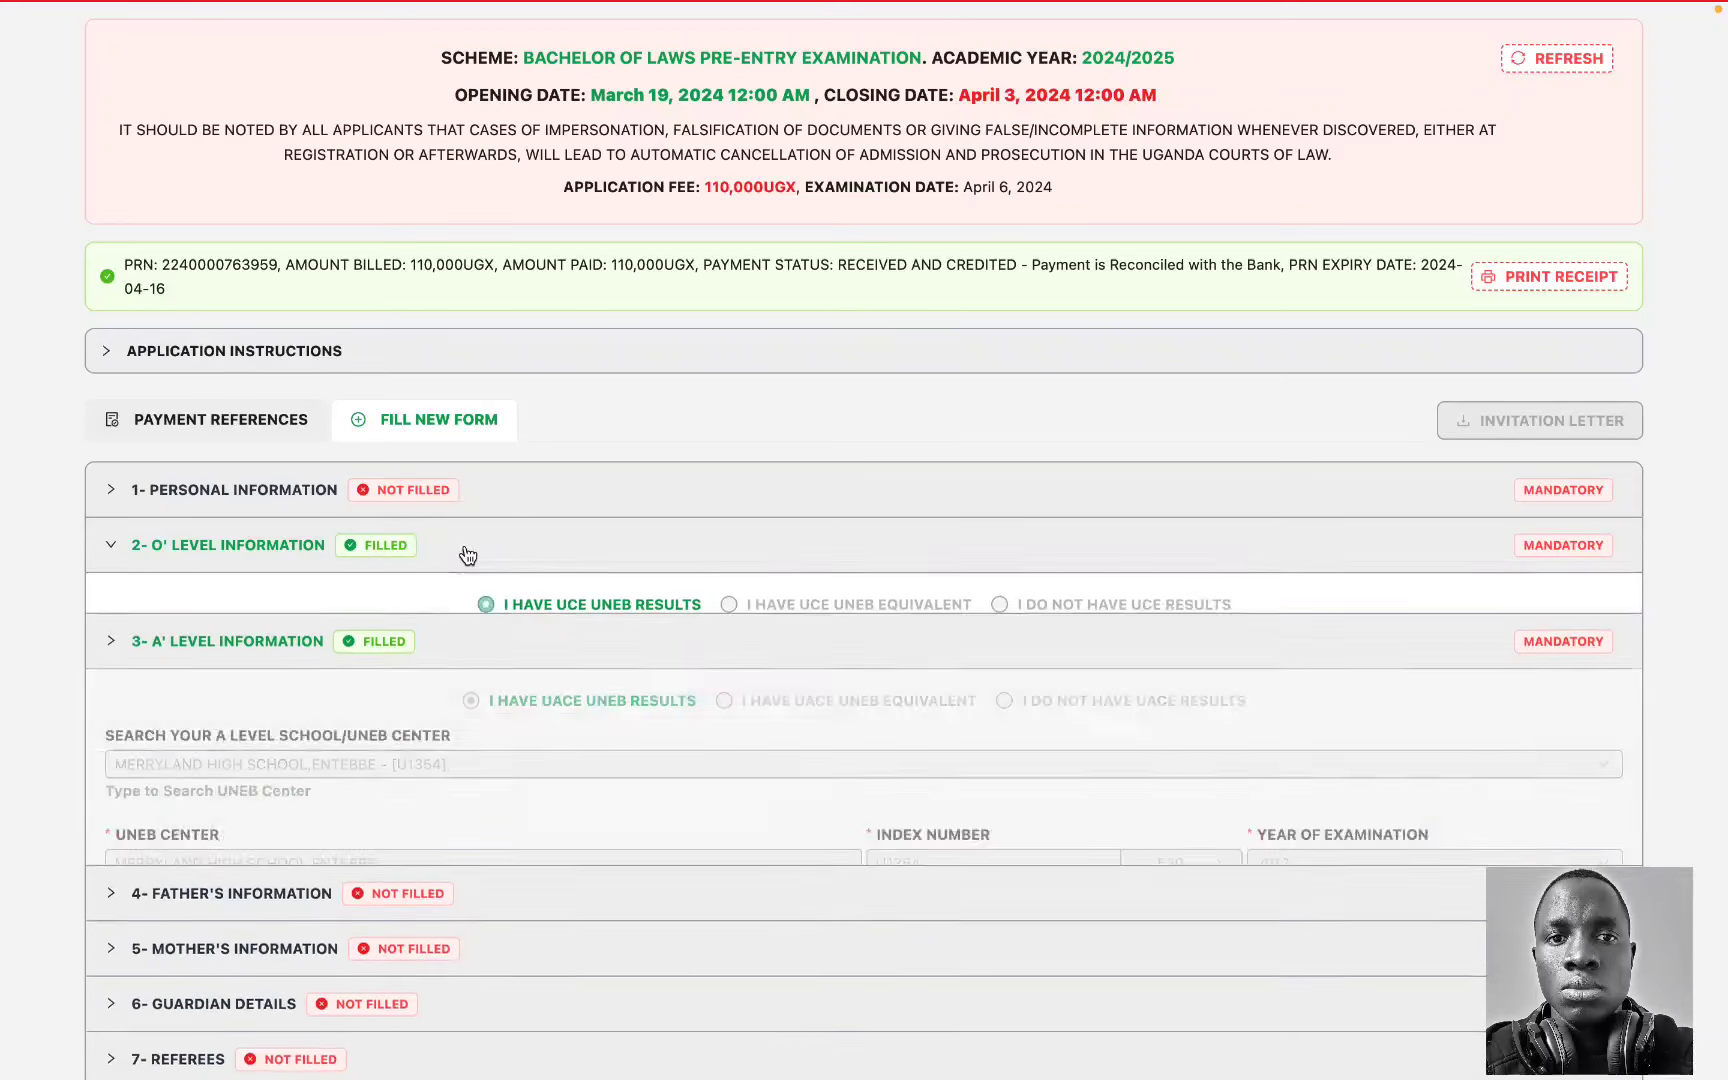
click(495, 545)
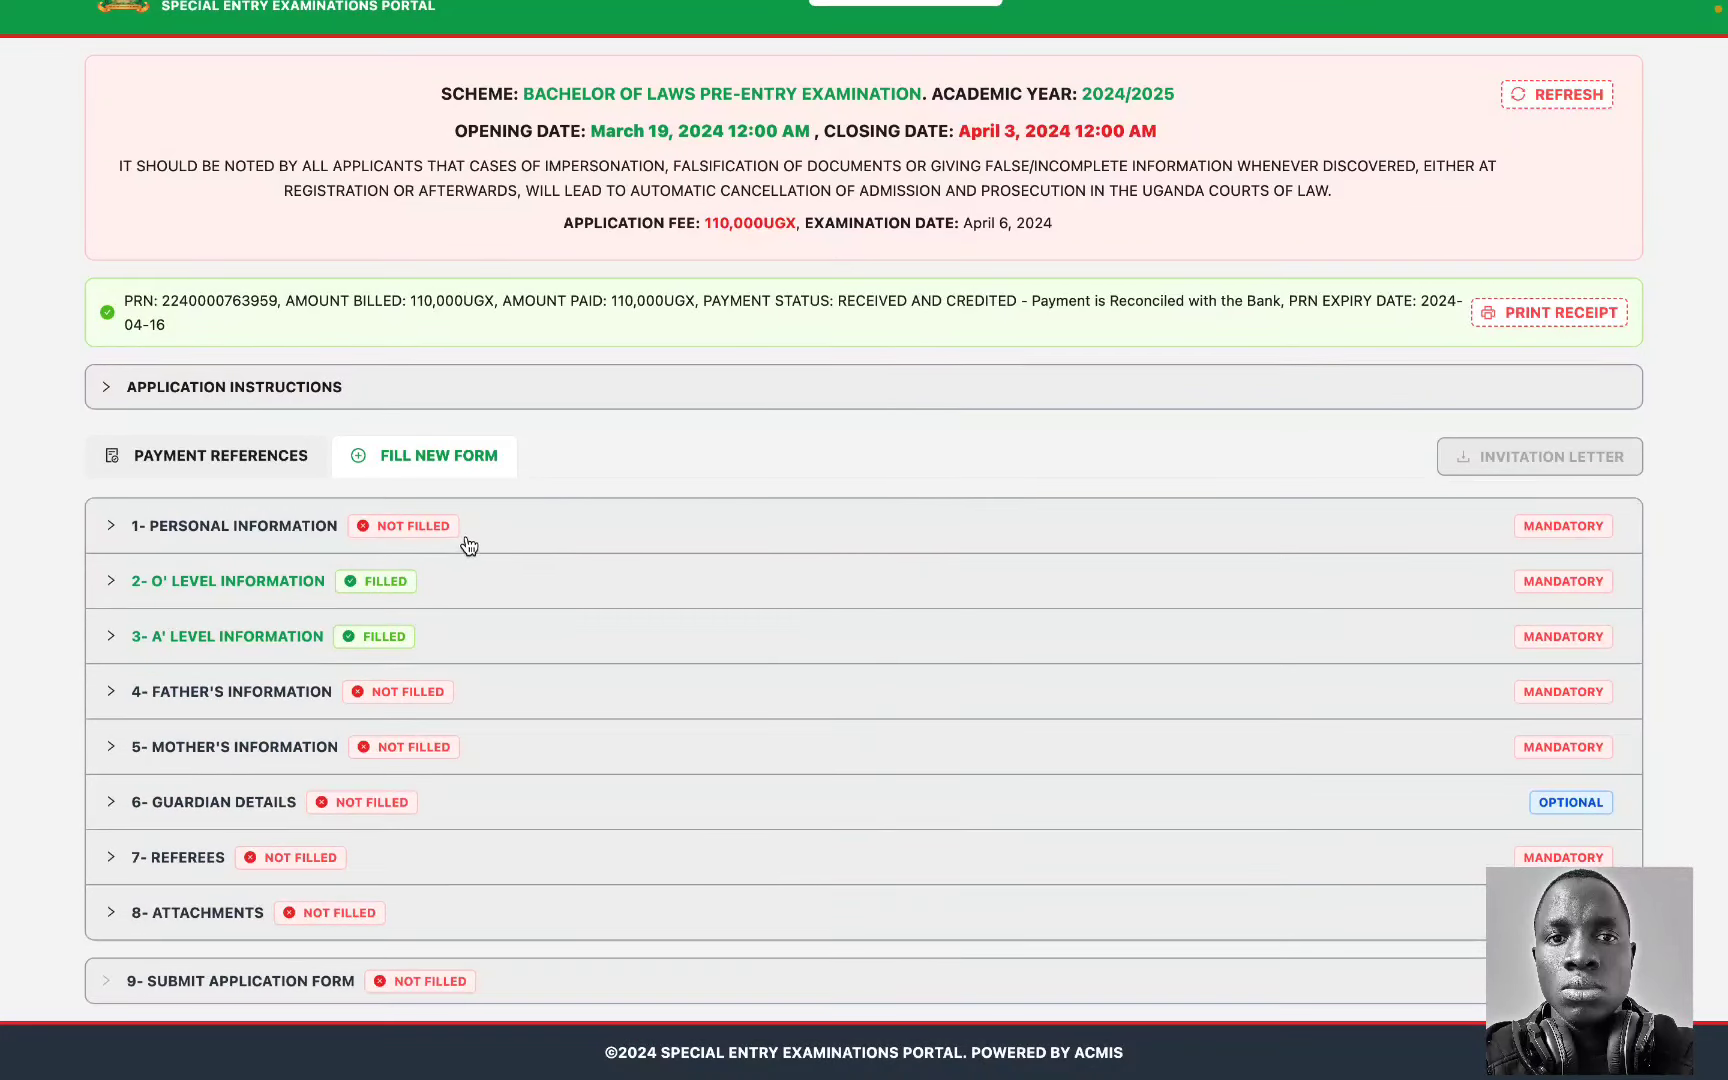
click(580, 552)
Step: Set marital status to MARRIED, leaving the visual disability choice unset
scroll(580, 552, down, 2)
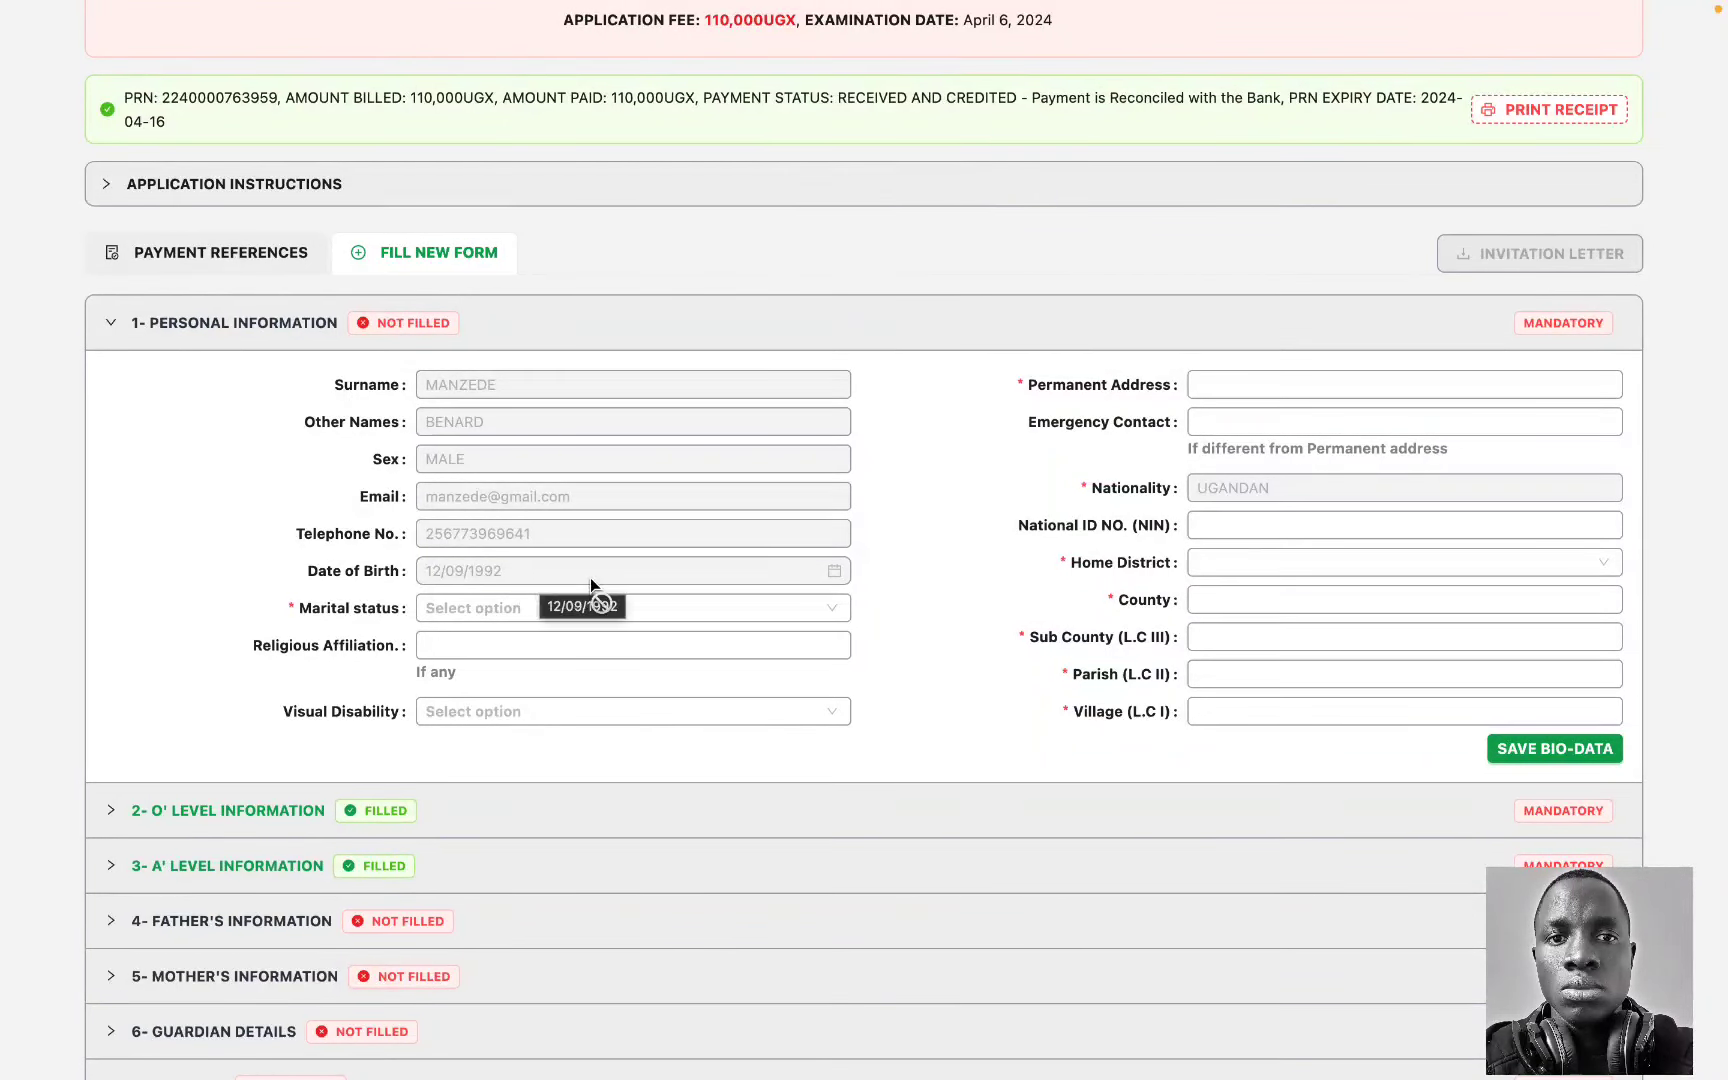
click(456, 612)
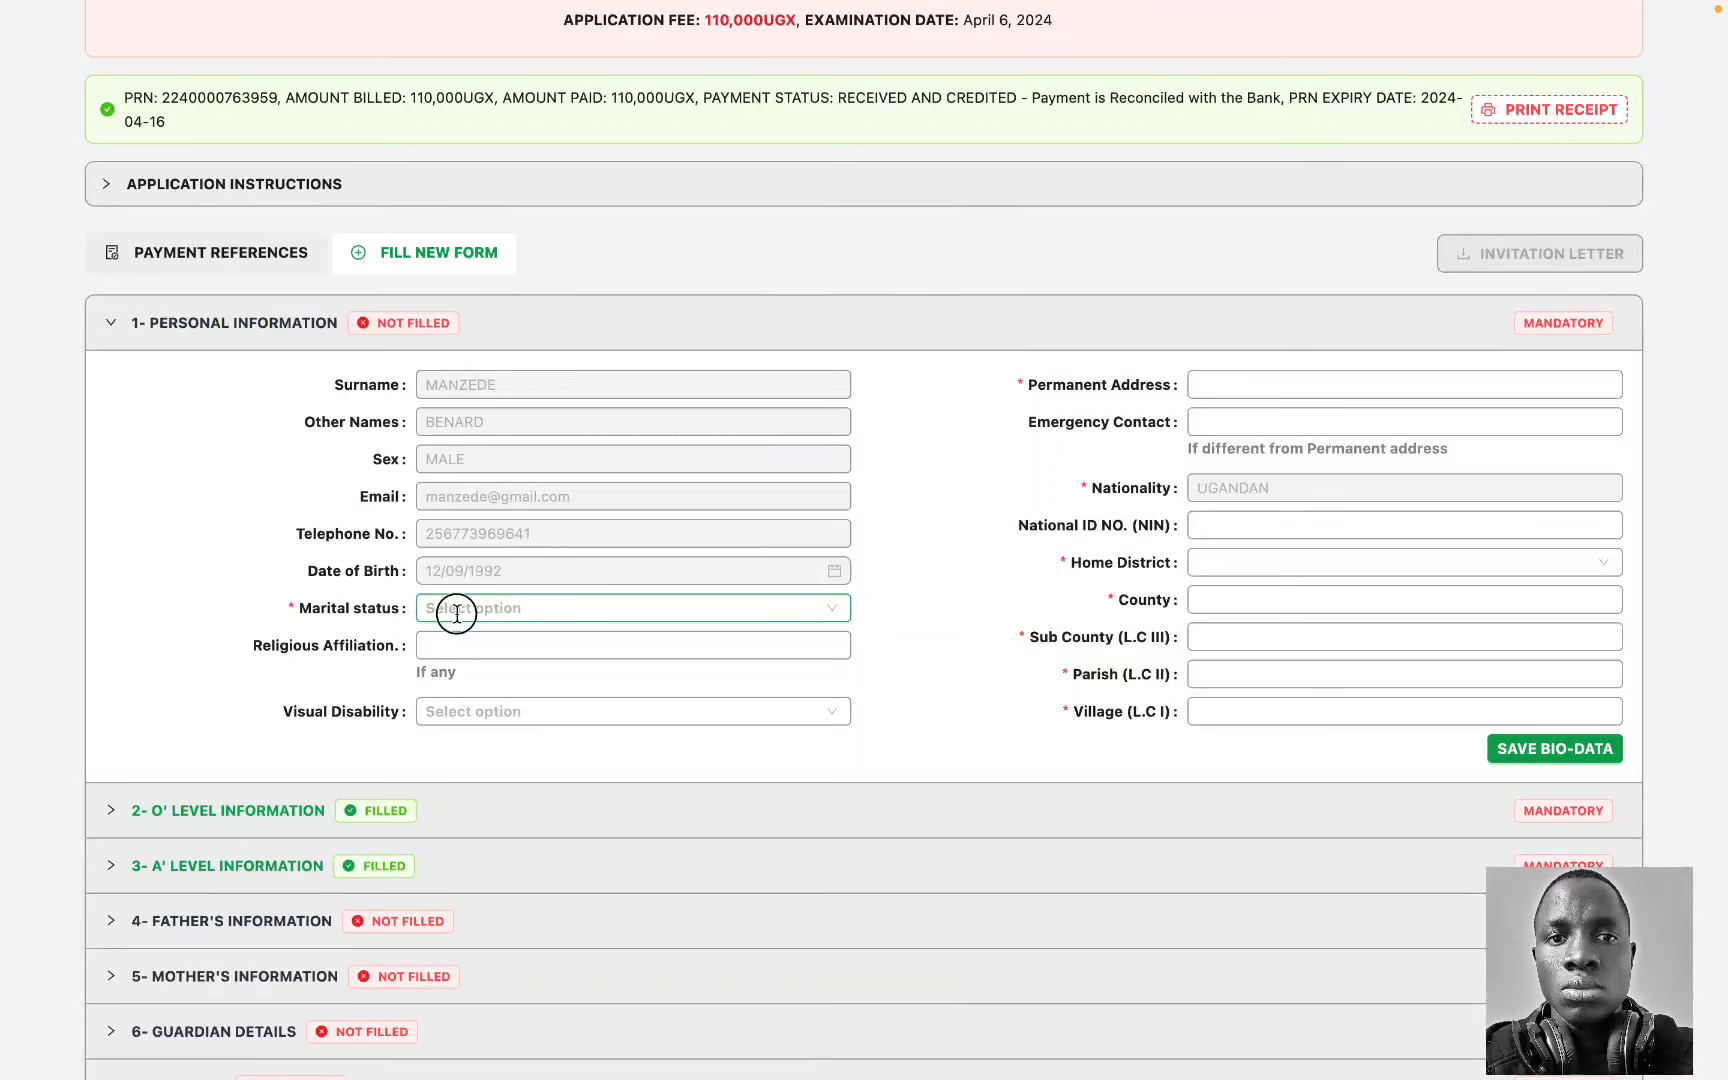
click(465, 651)
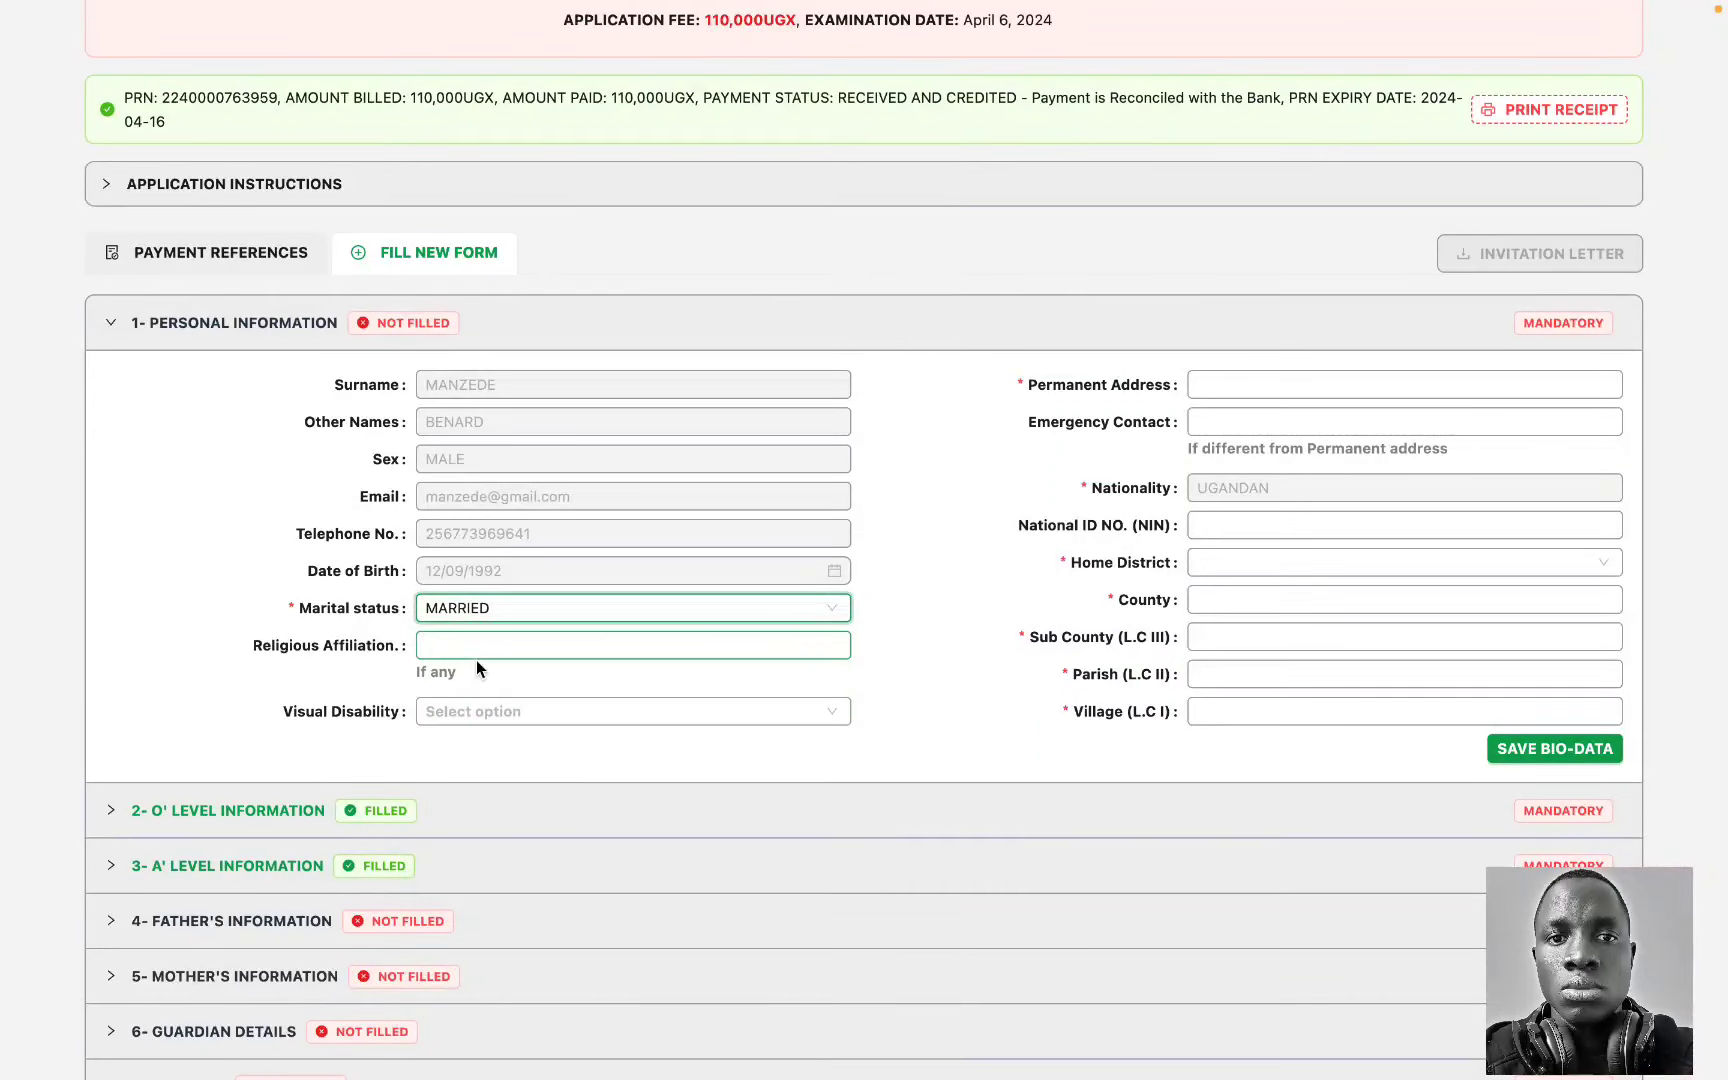
click(463, 720)
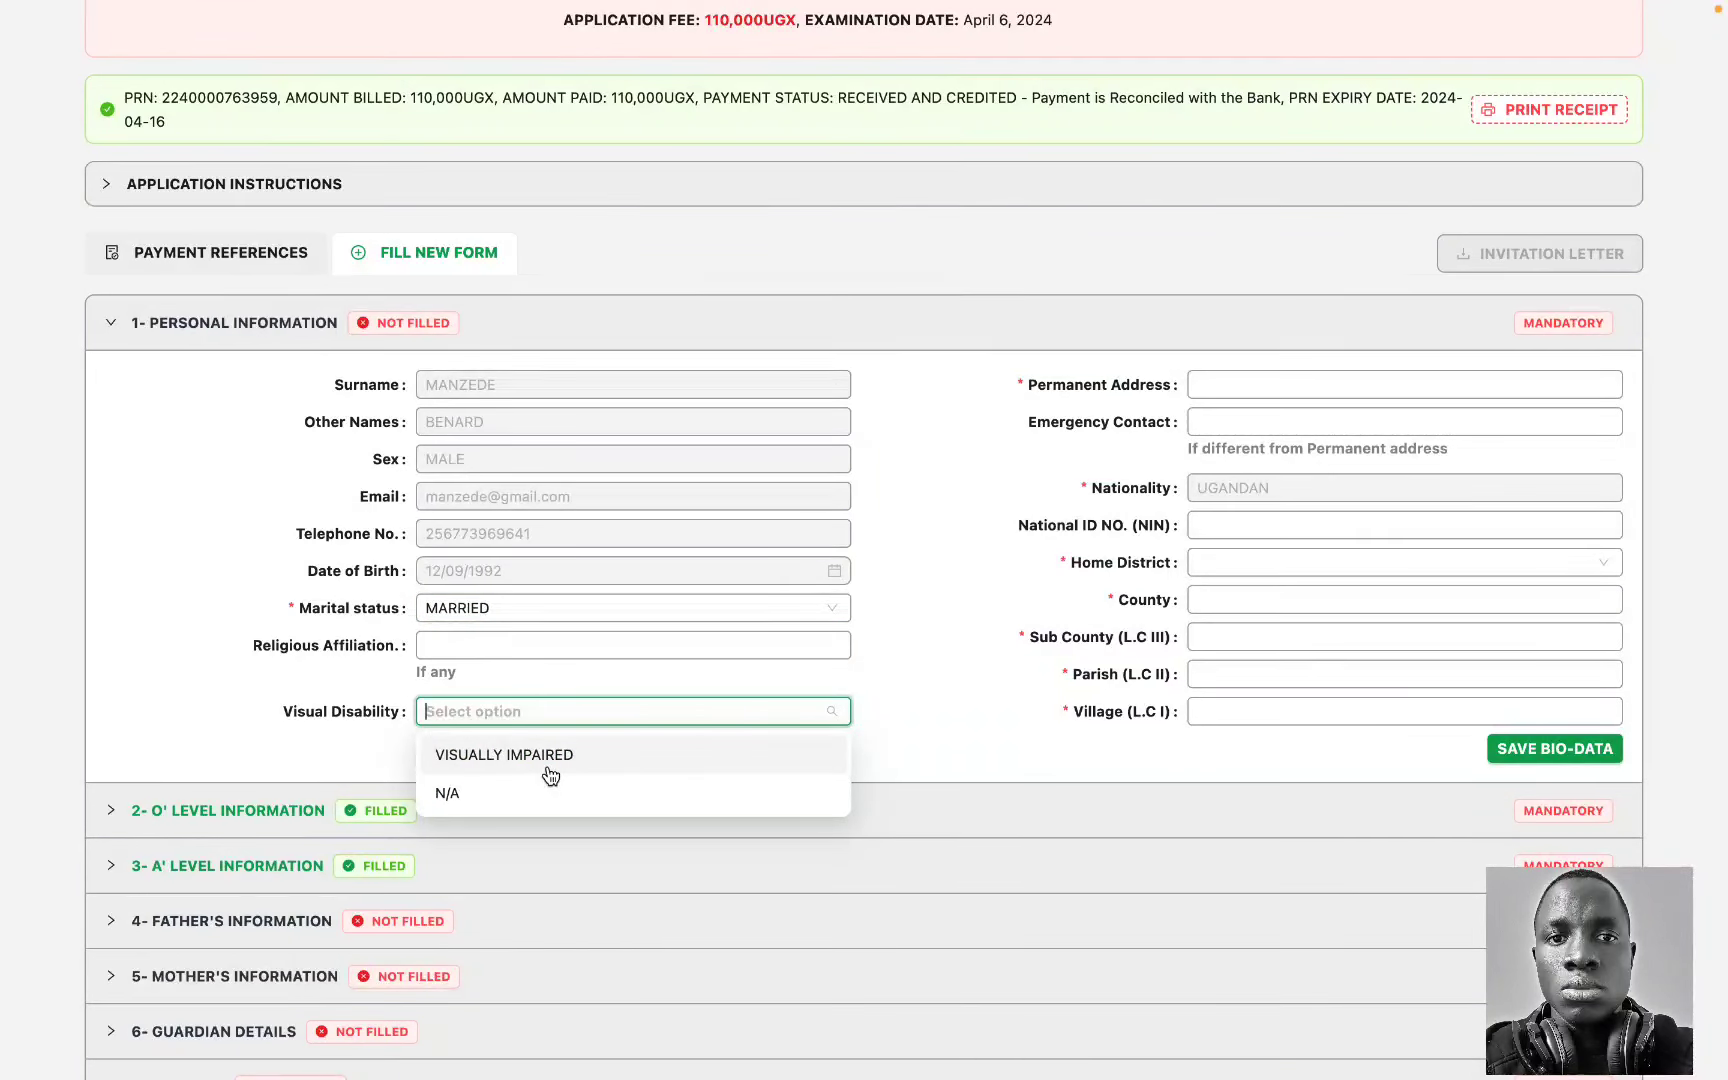
click(910, 688)
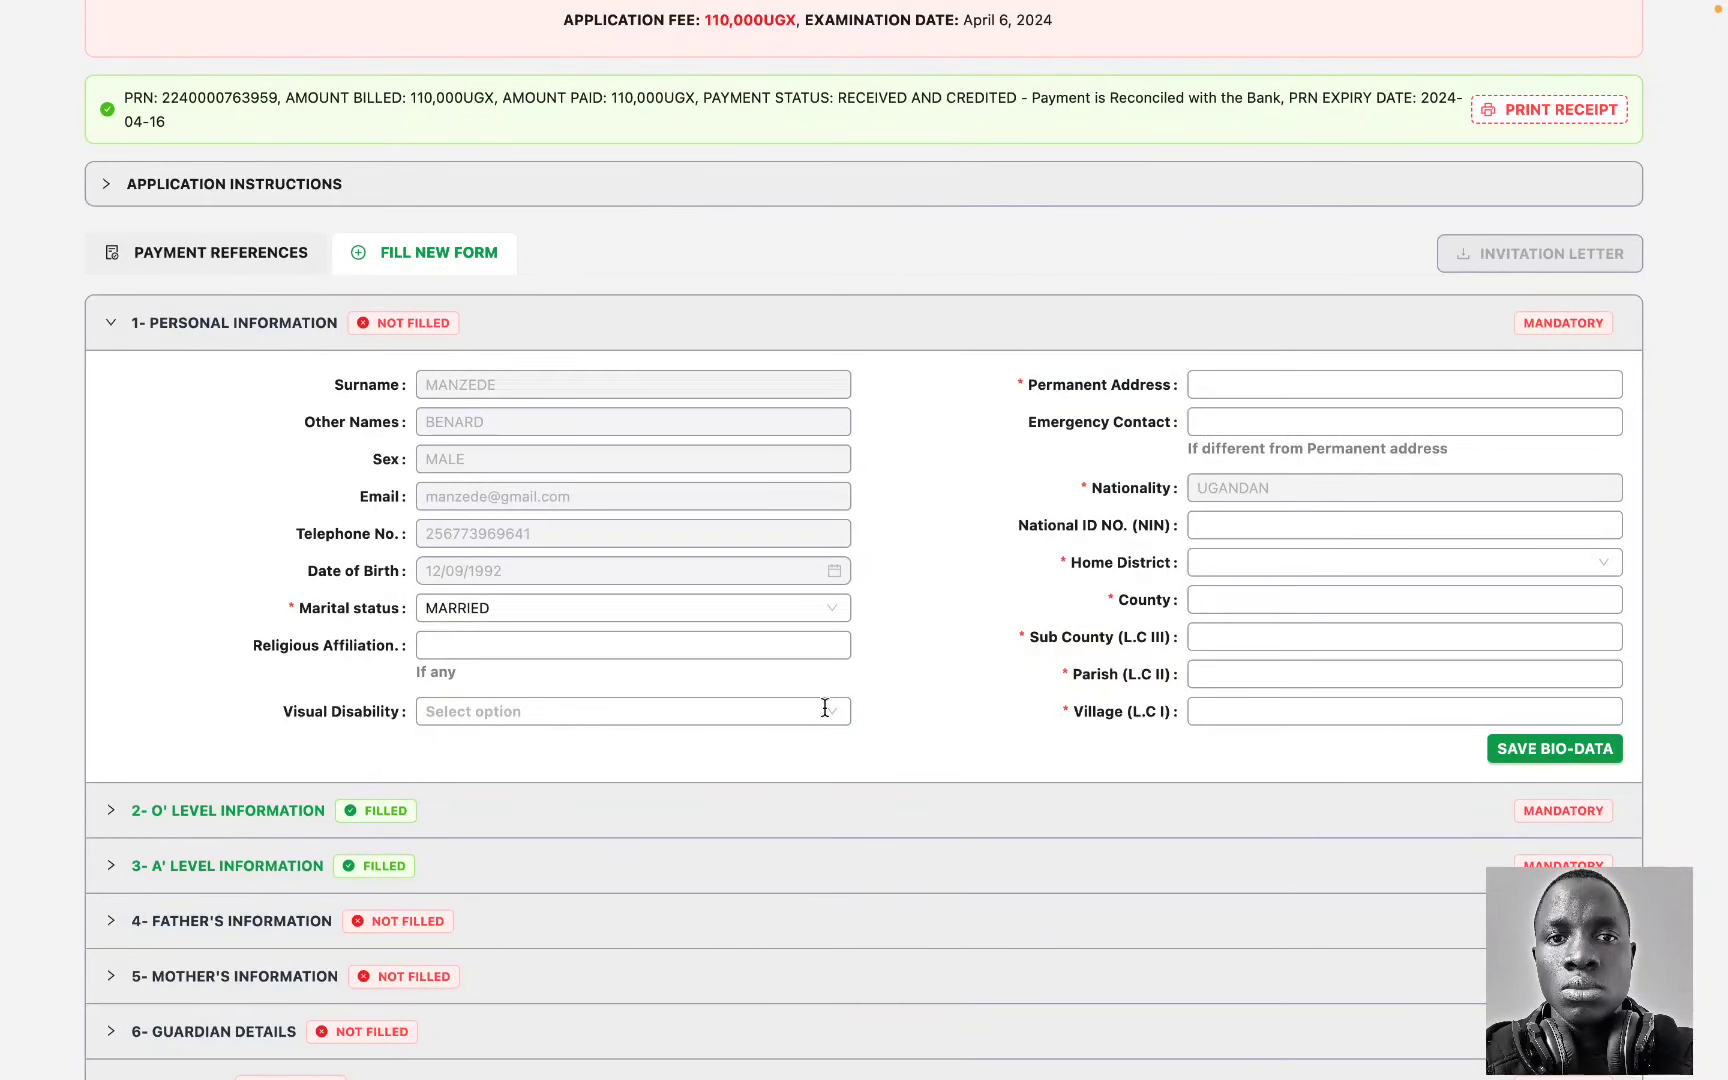
click(752, 711)
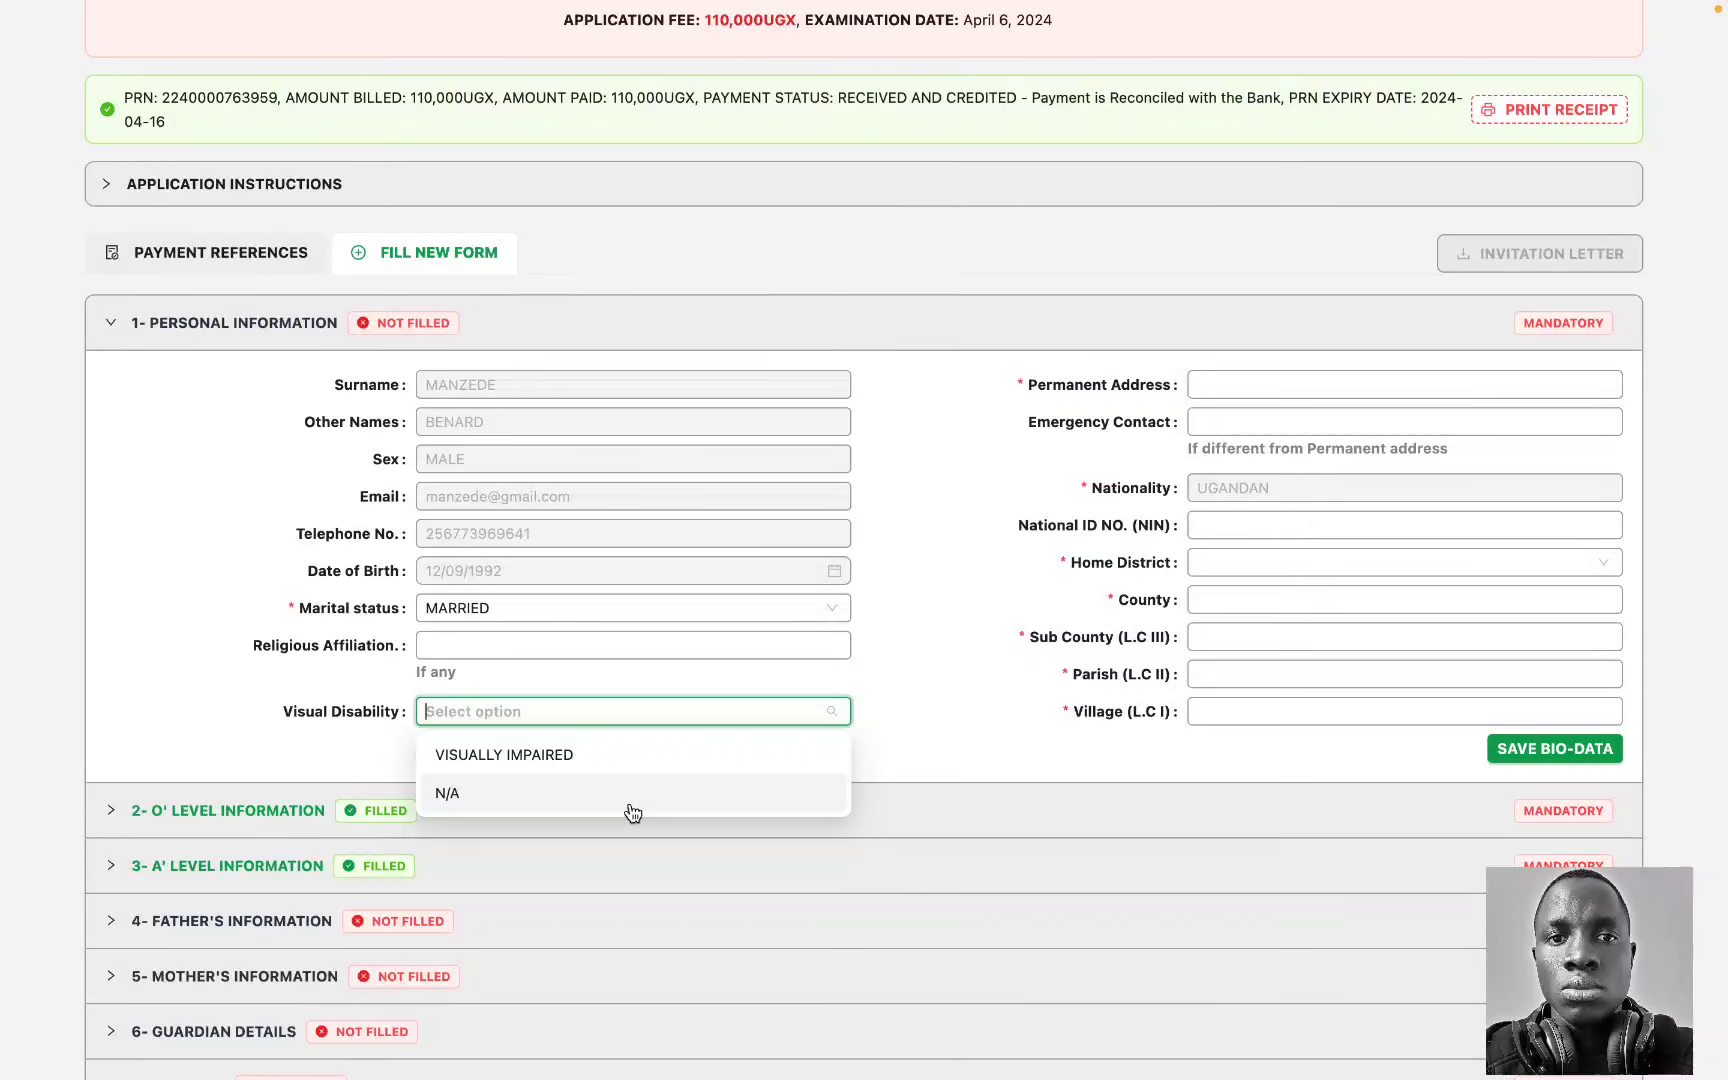
click(921, 682)
Step: Enter KAMPALA as the permanent address and Maracha as the home district
click(1244, 389)
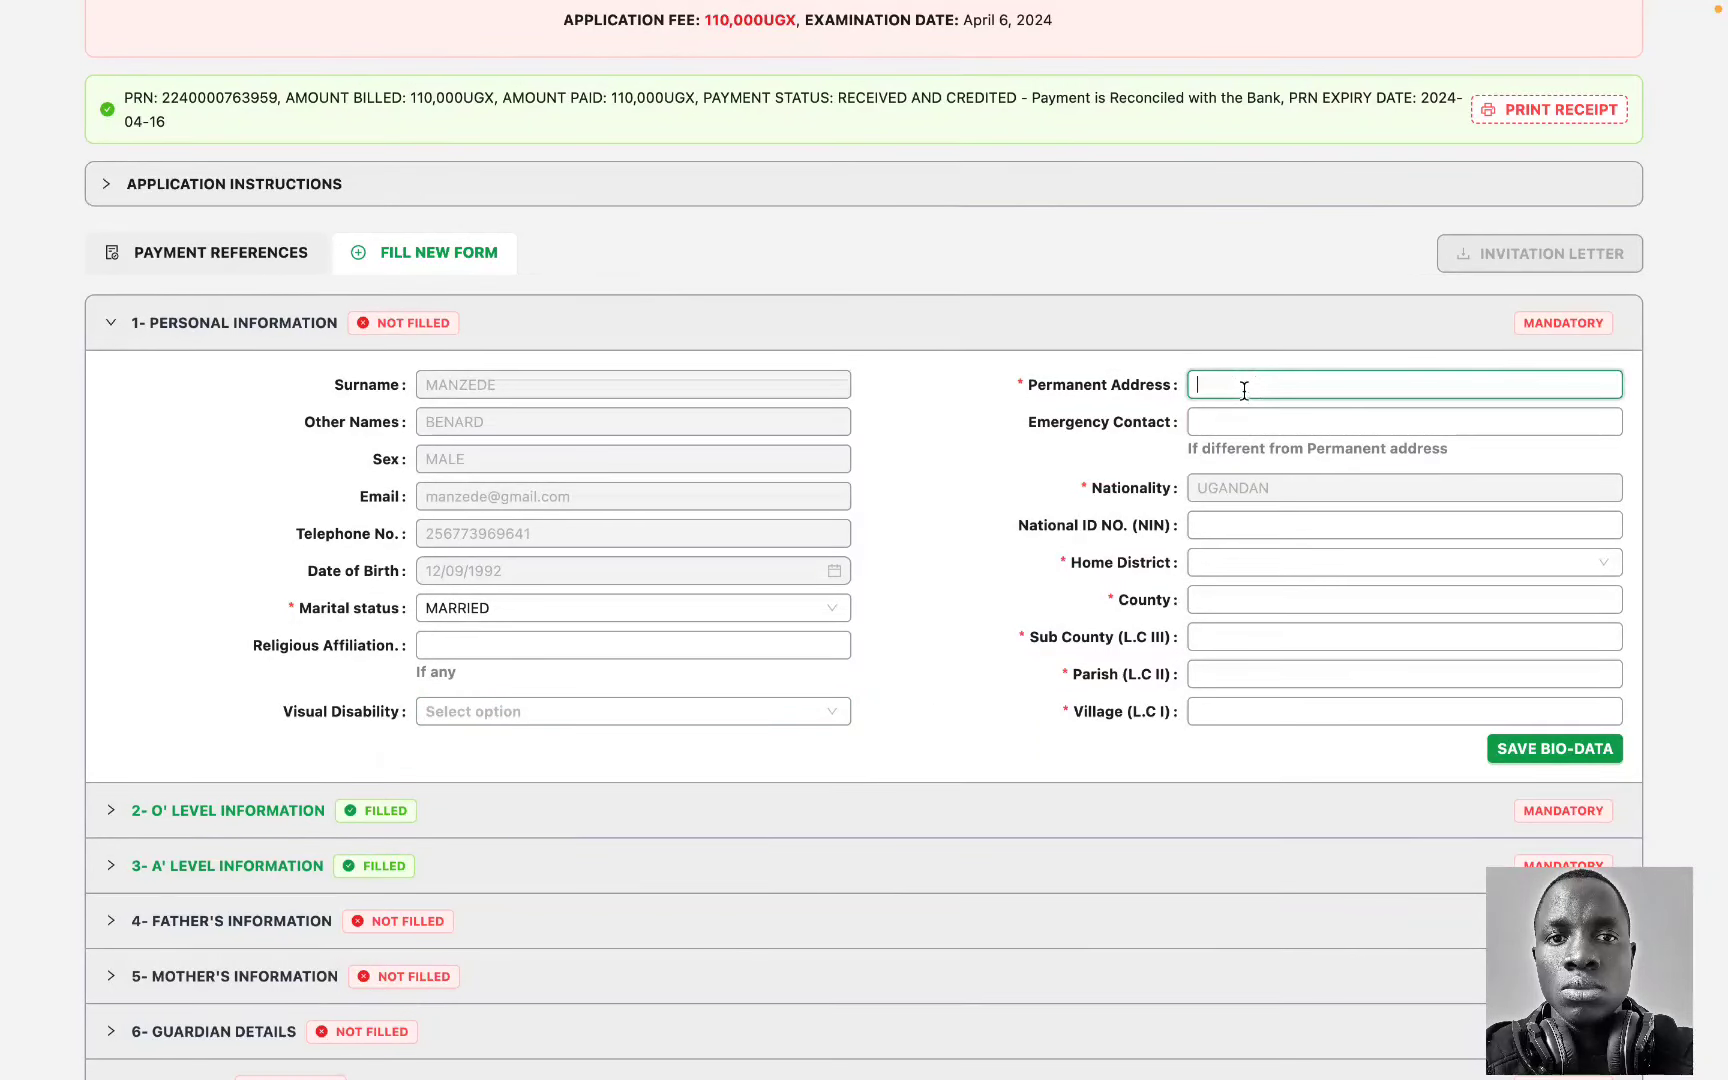
key(Caps_Lock)
text(KAMPALA)
click(1208, 565)
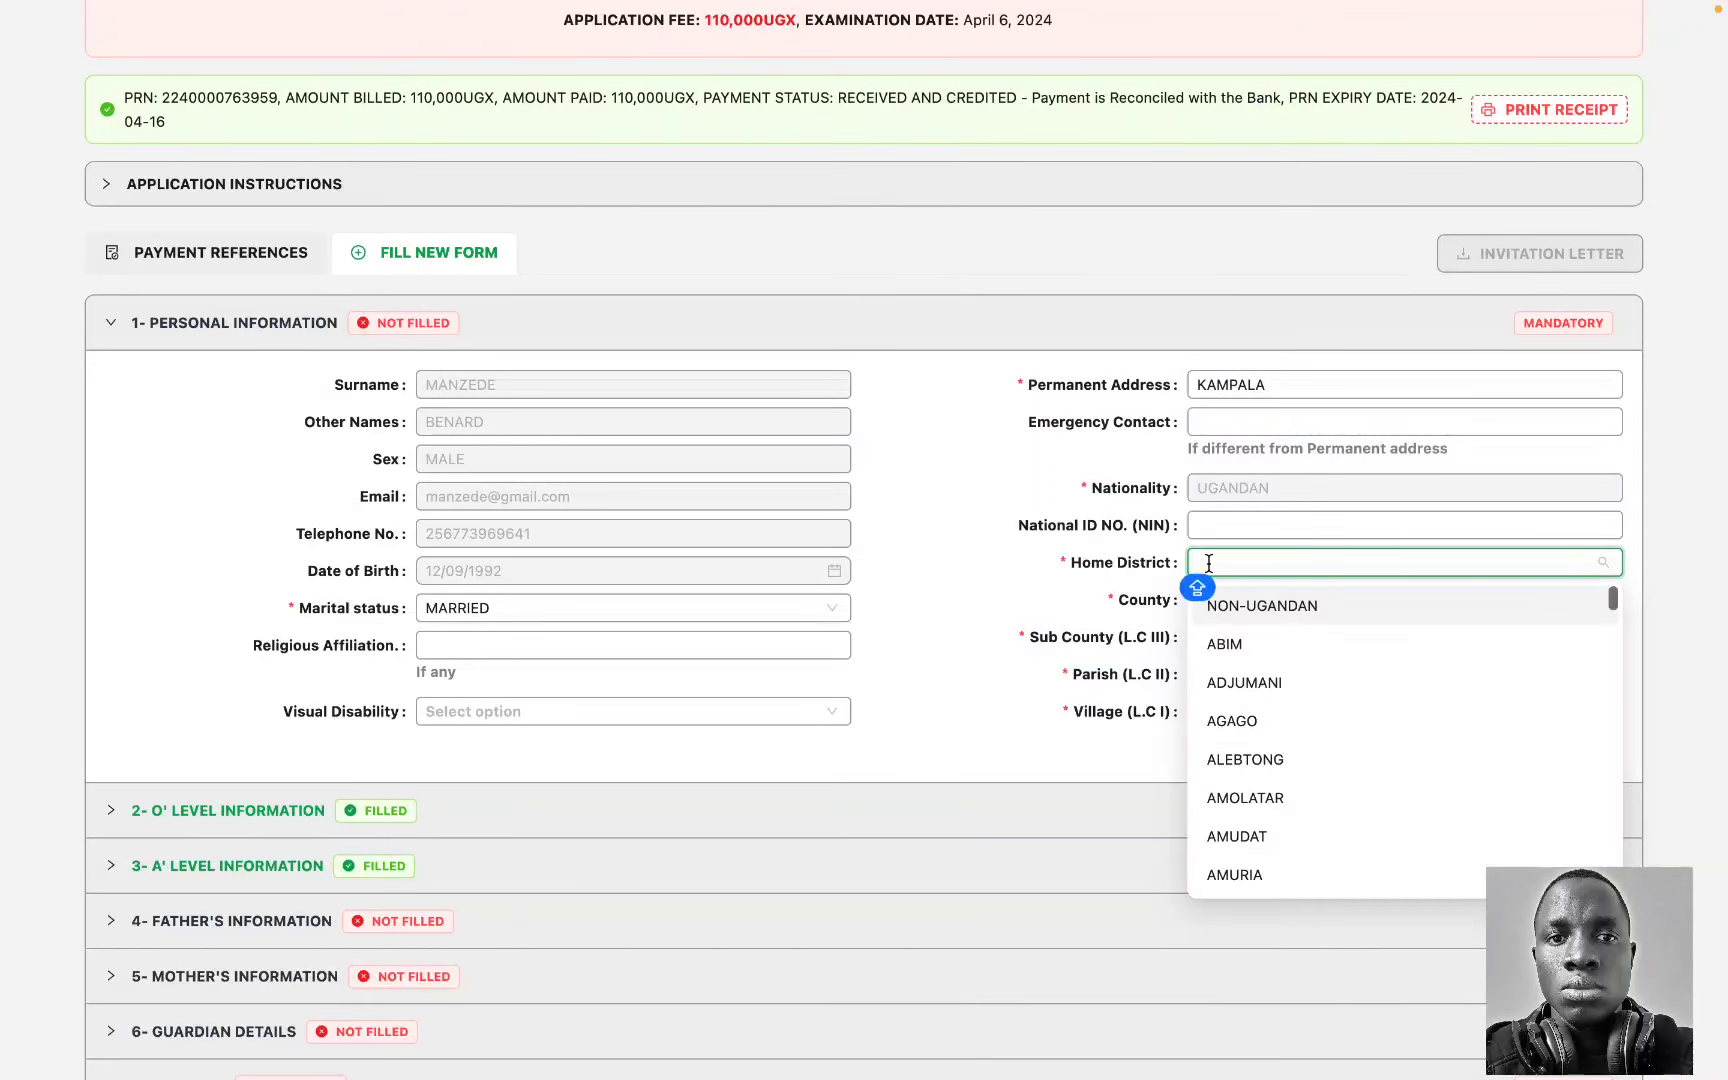
text(MARA)
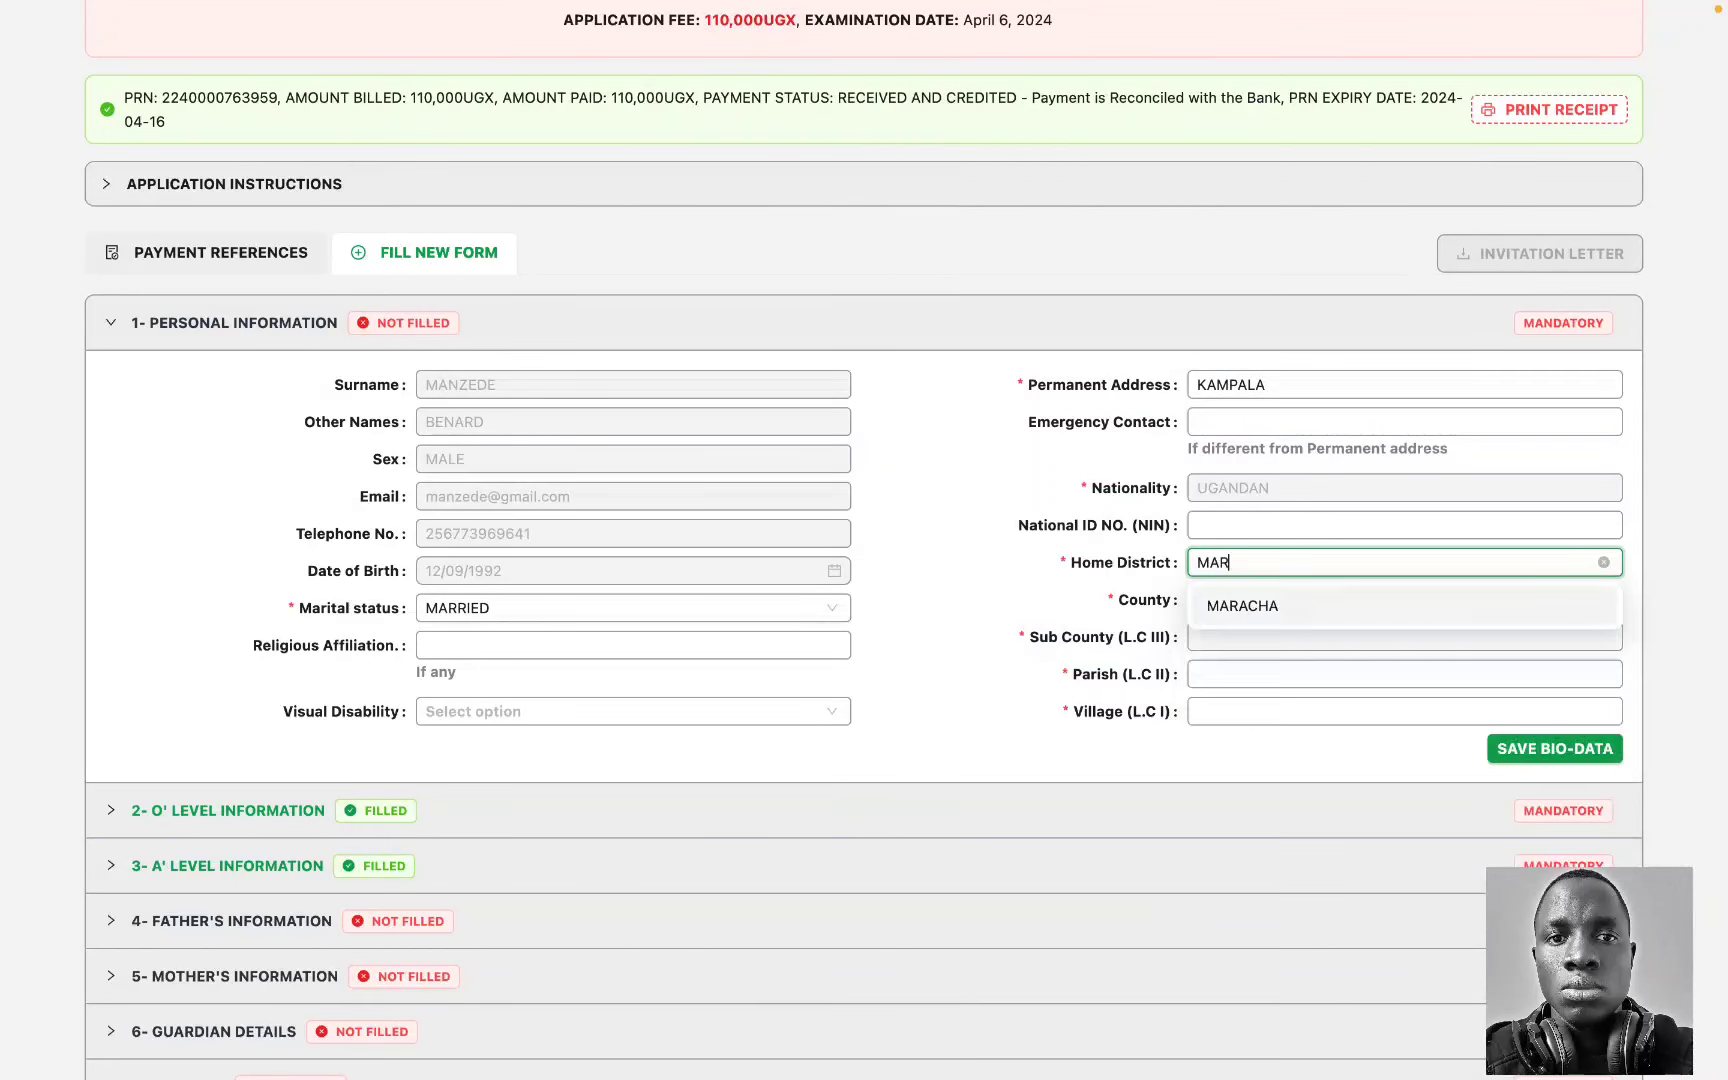
click(1250, 597)
click(1259, 600)
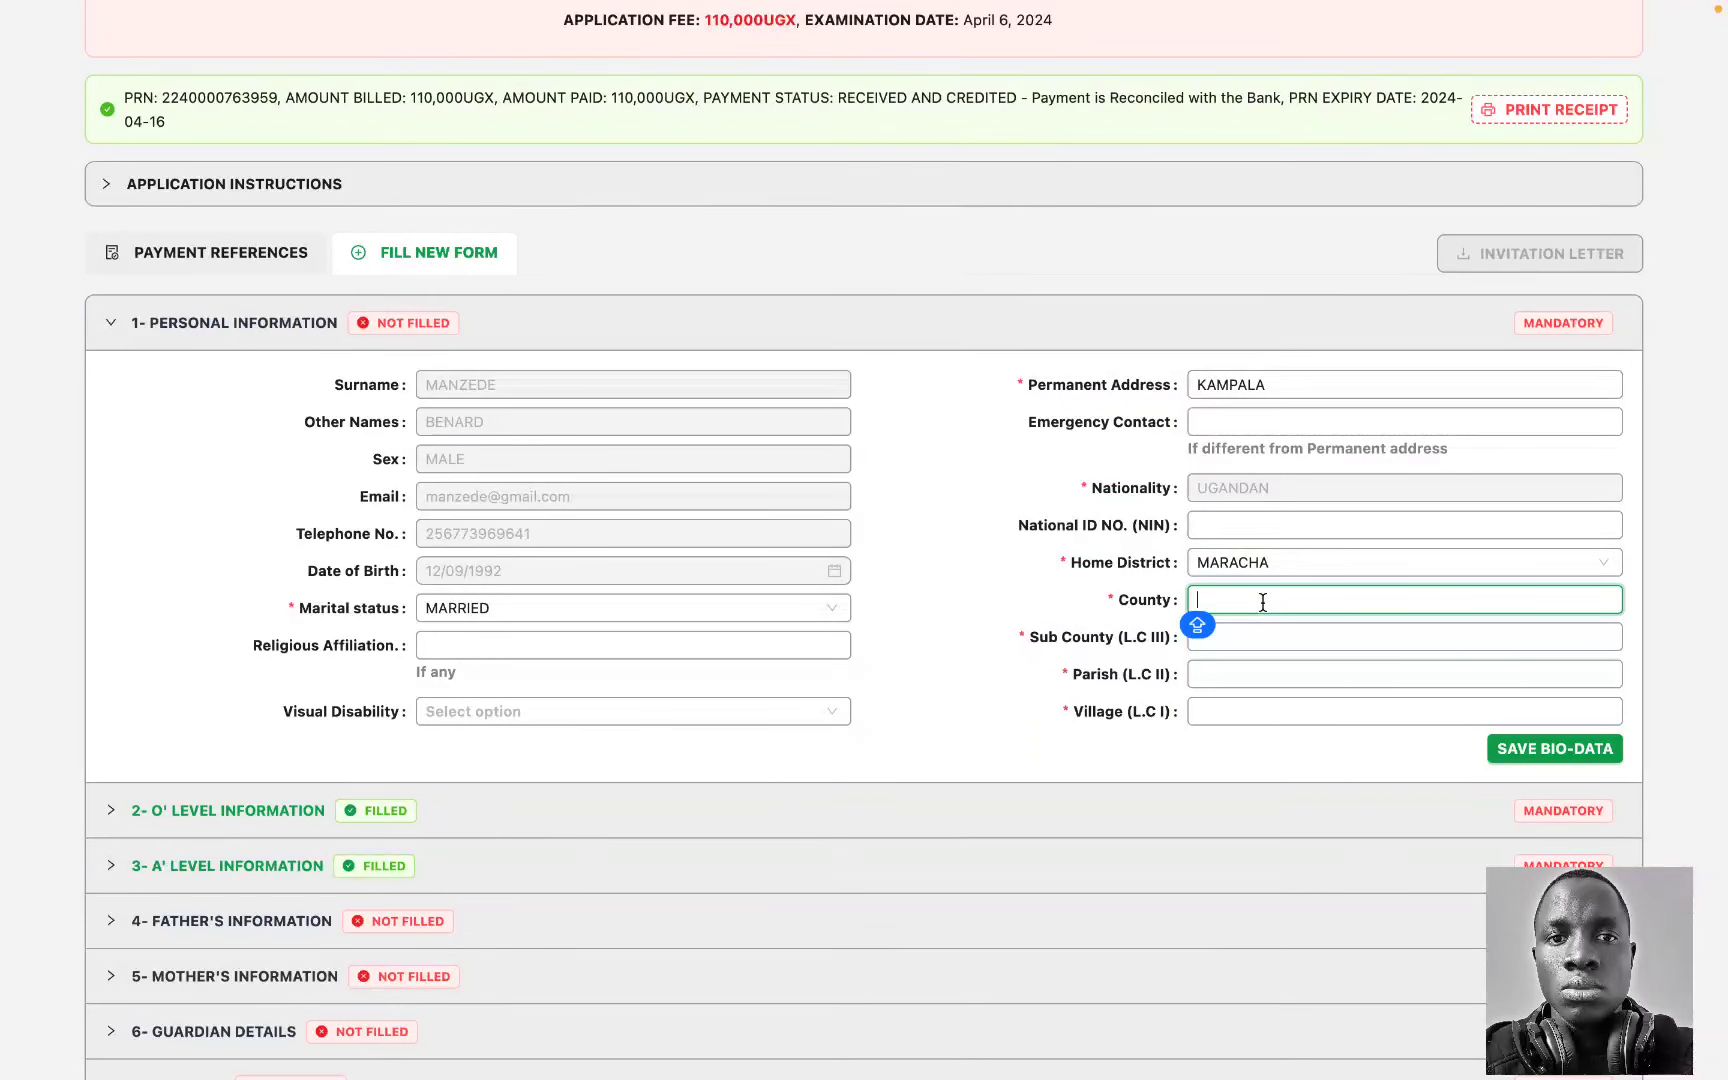
text(MARACHA EAST)
click(1296, 636)
text(NY)
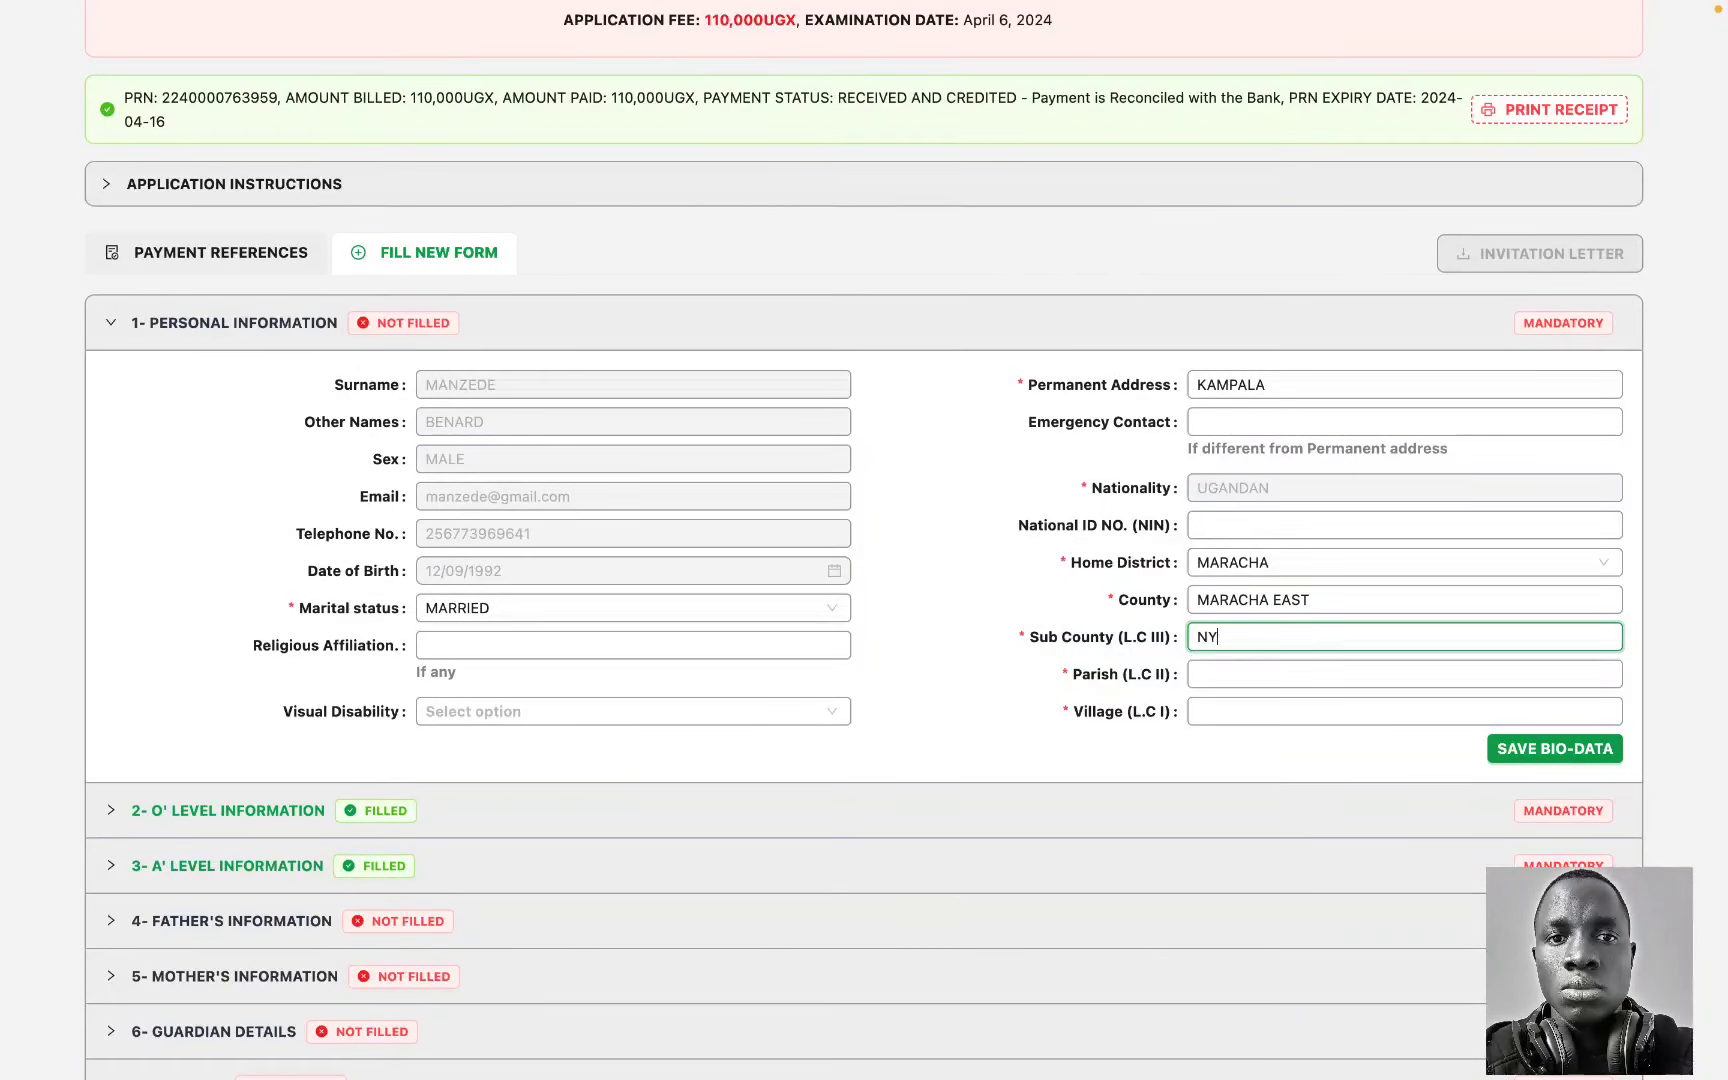
text(ADRI)
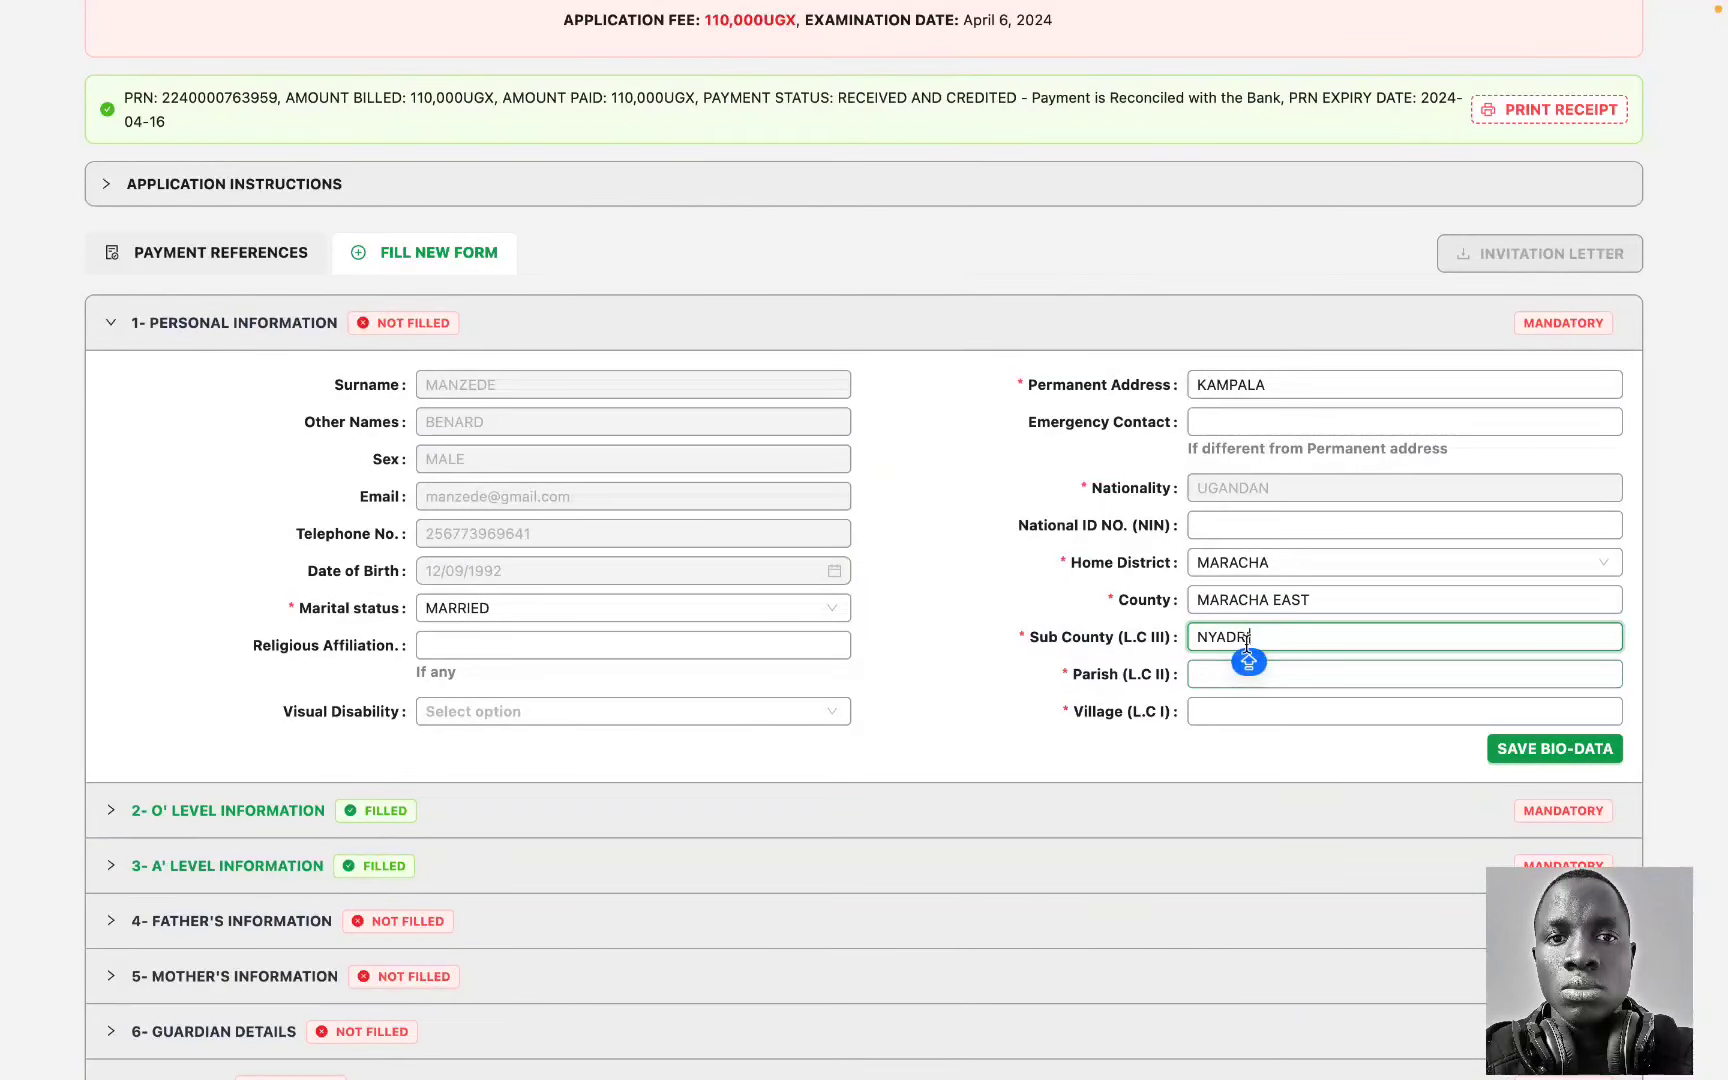
double_click(1232, 637)
key(BackSpace)
text(OLEBA)
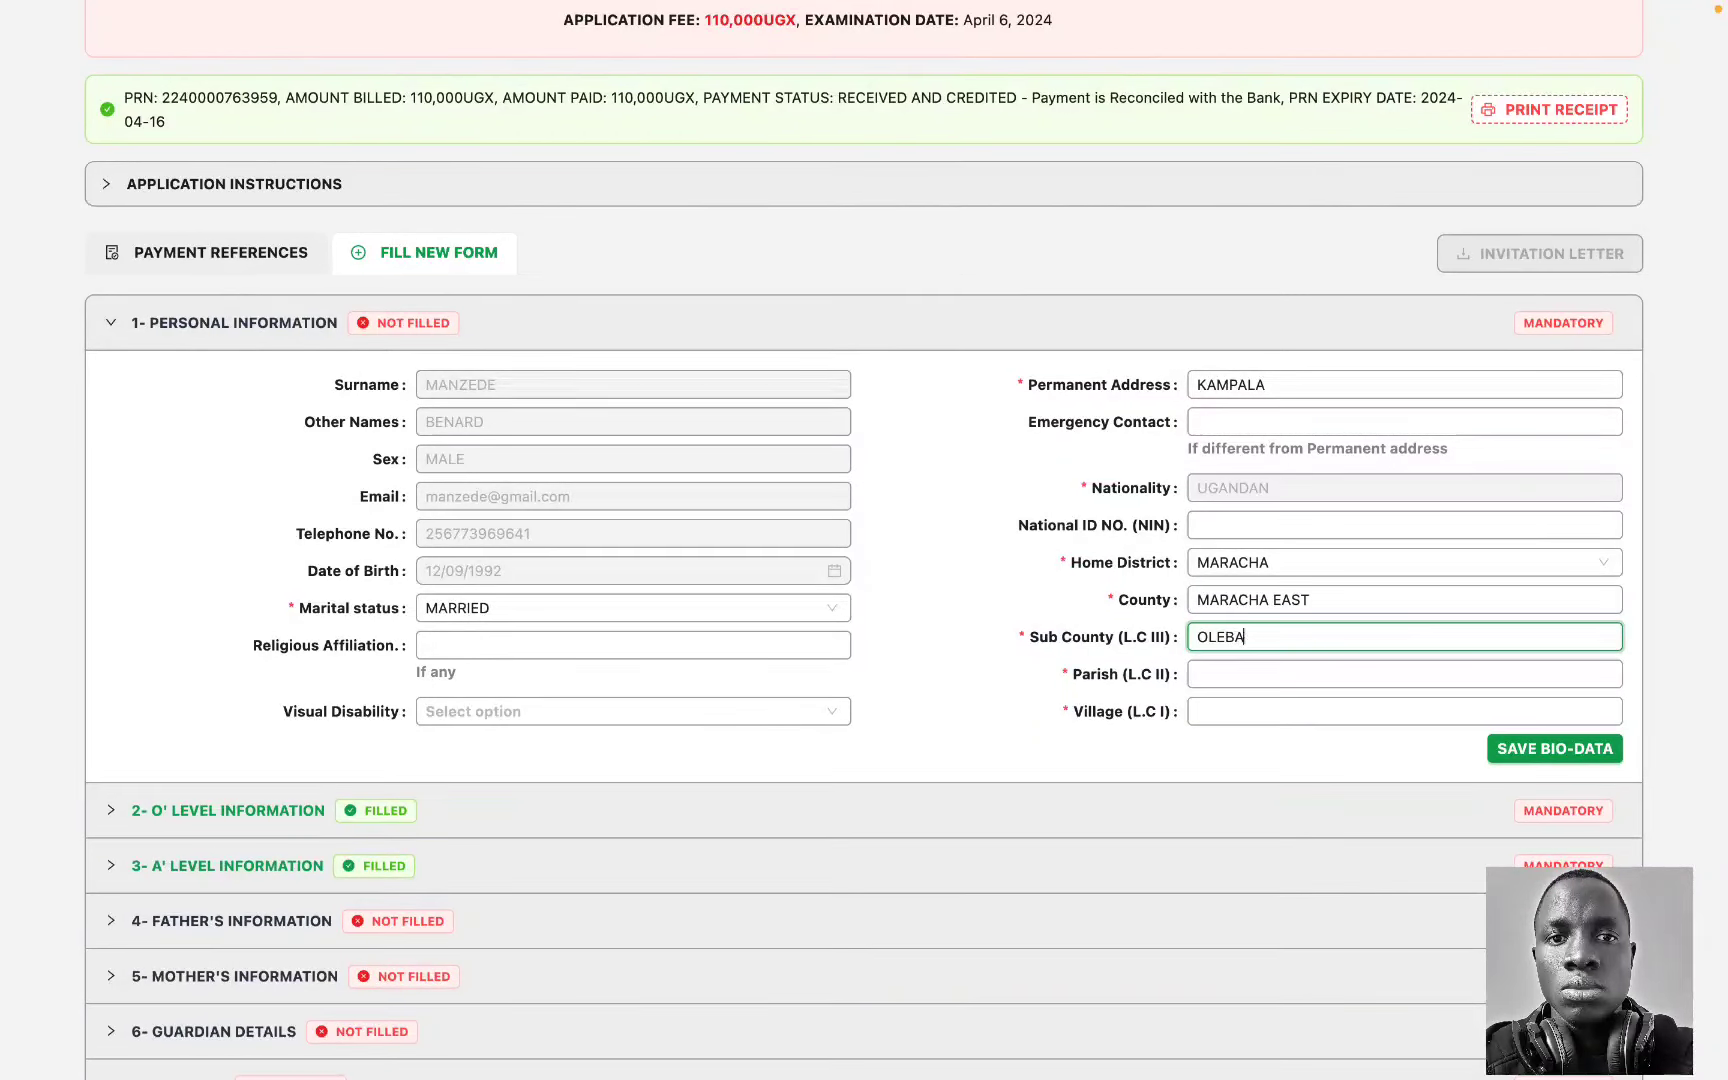
click(1211, 675)
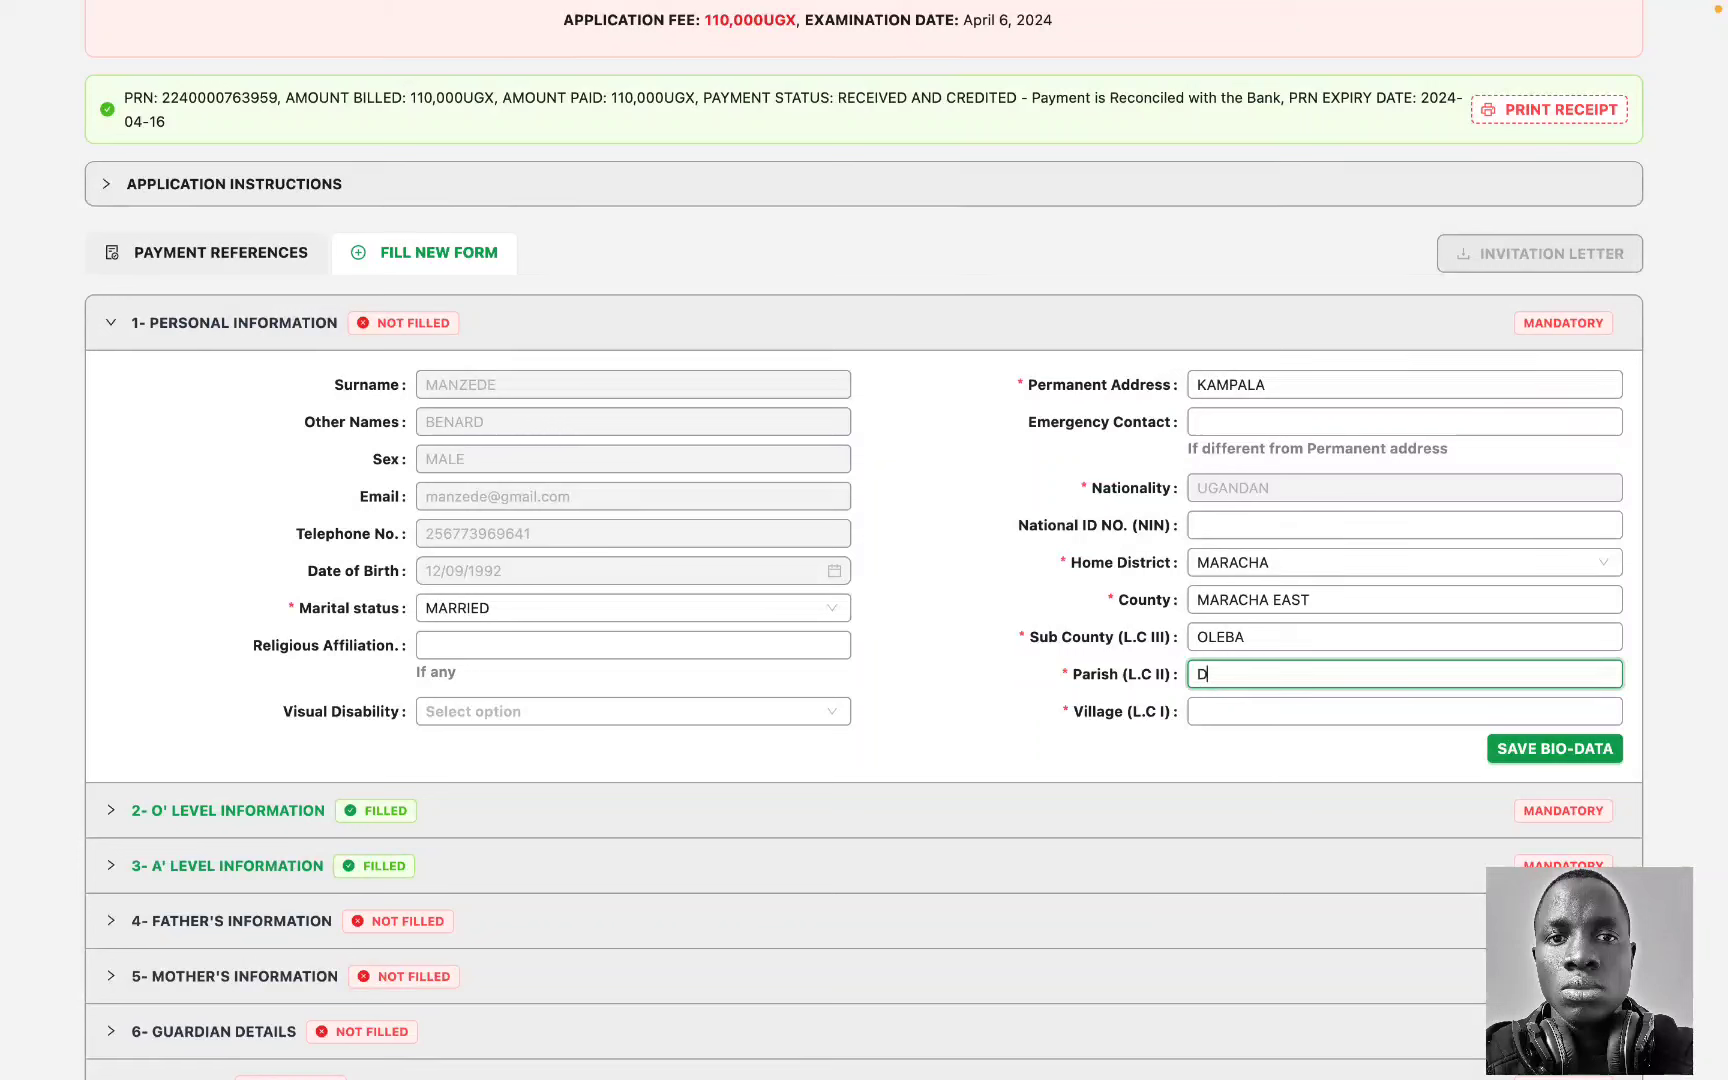
key(Tab)
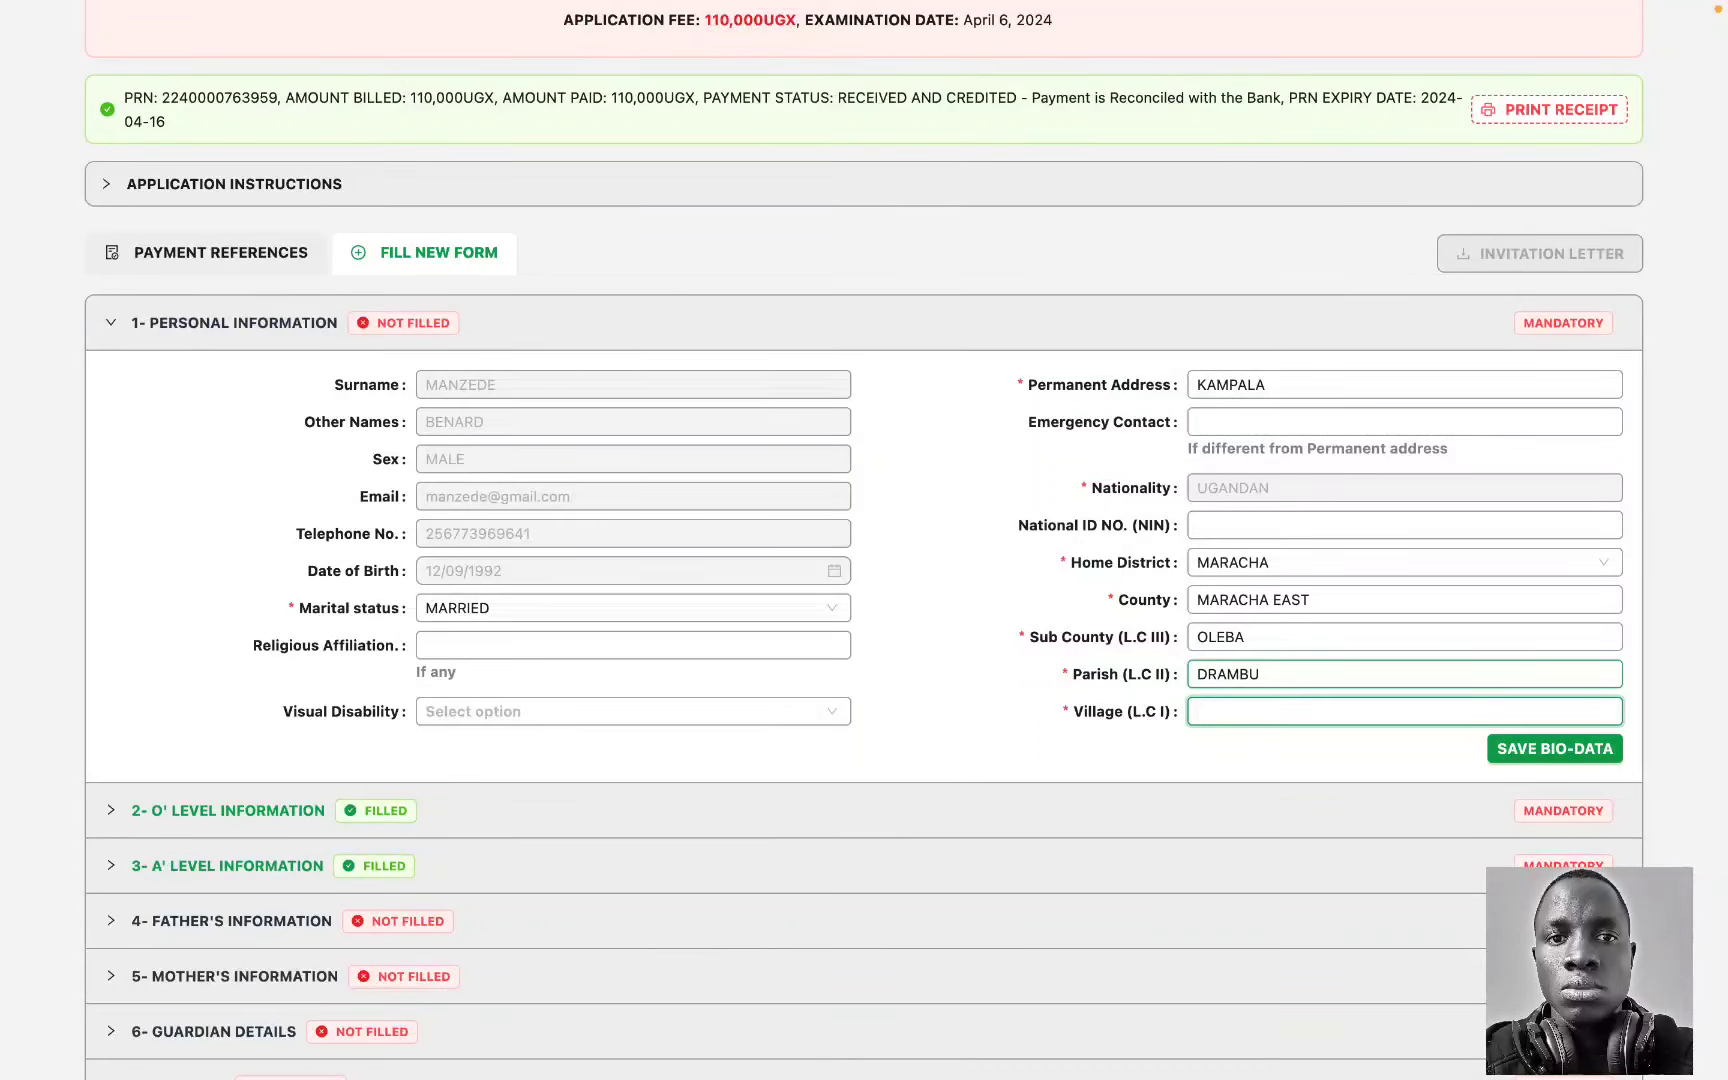
Step: Save the personal bio-data and dismiss the low battery notification
click(1496, 742)
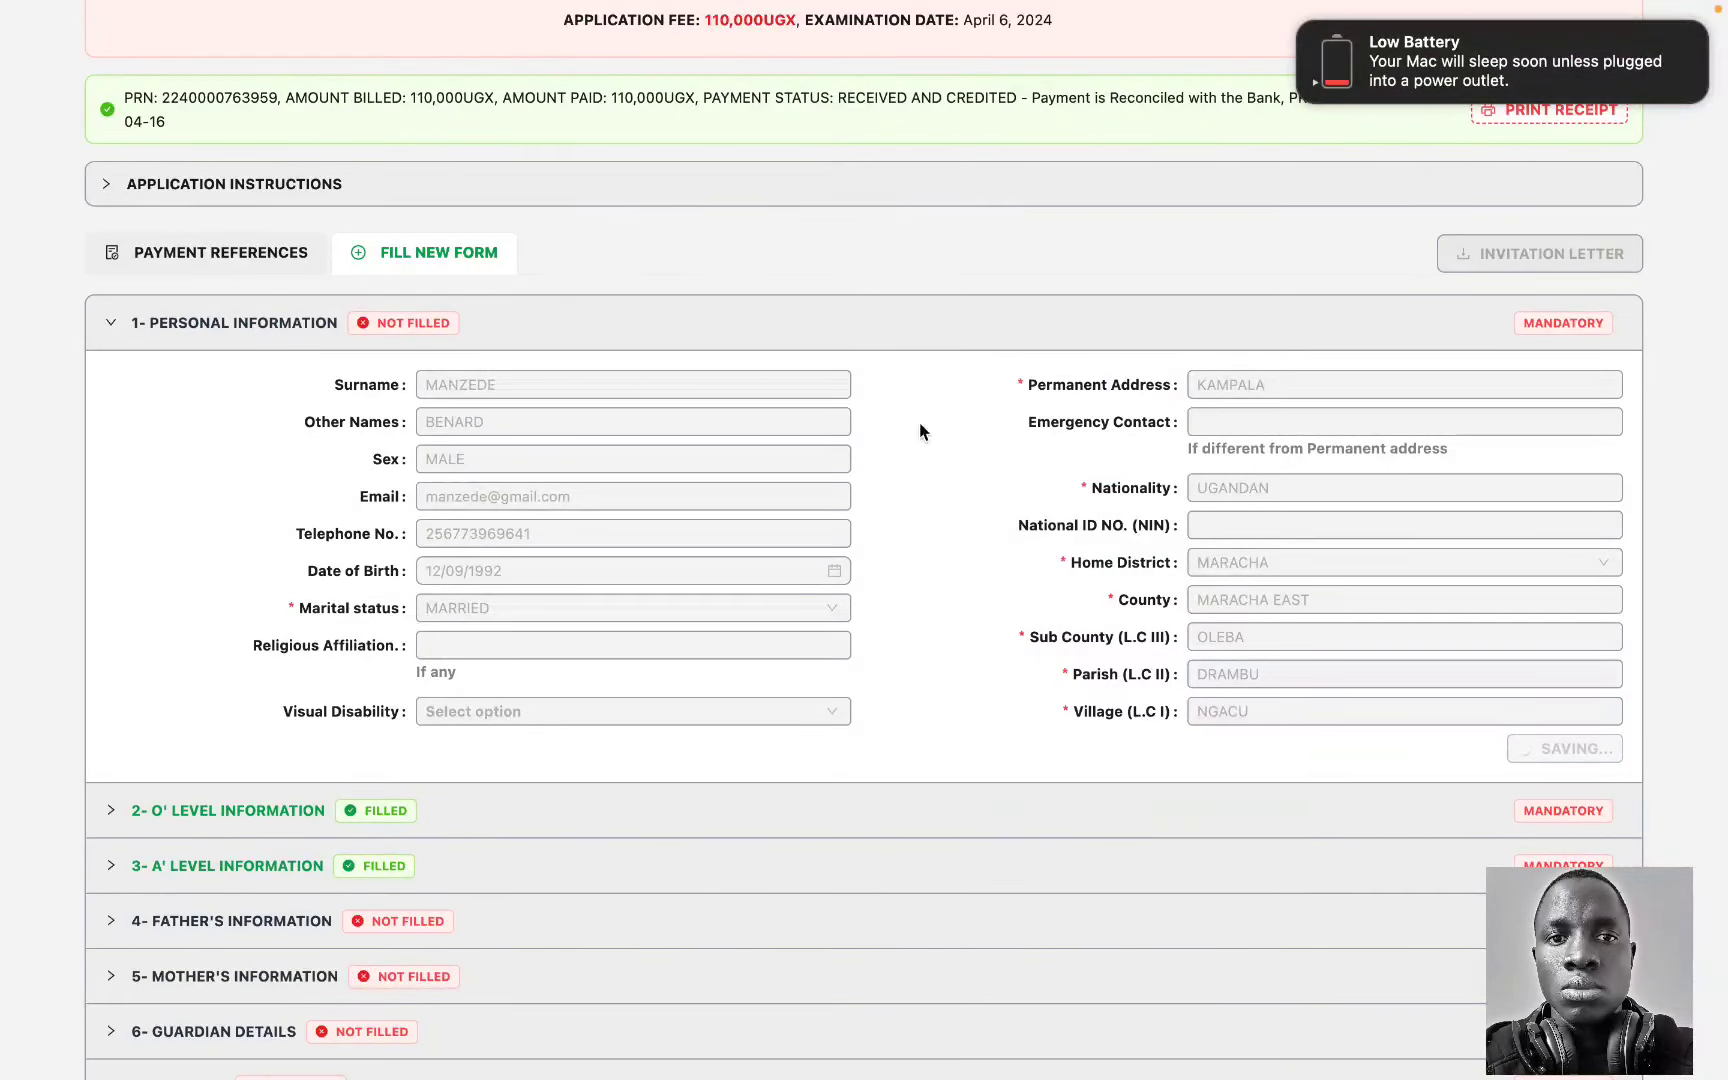
click(1300, 23)
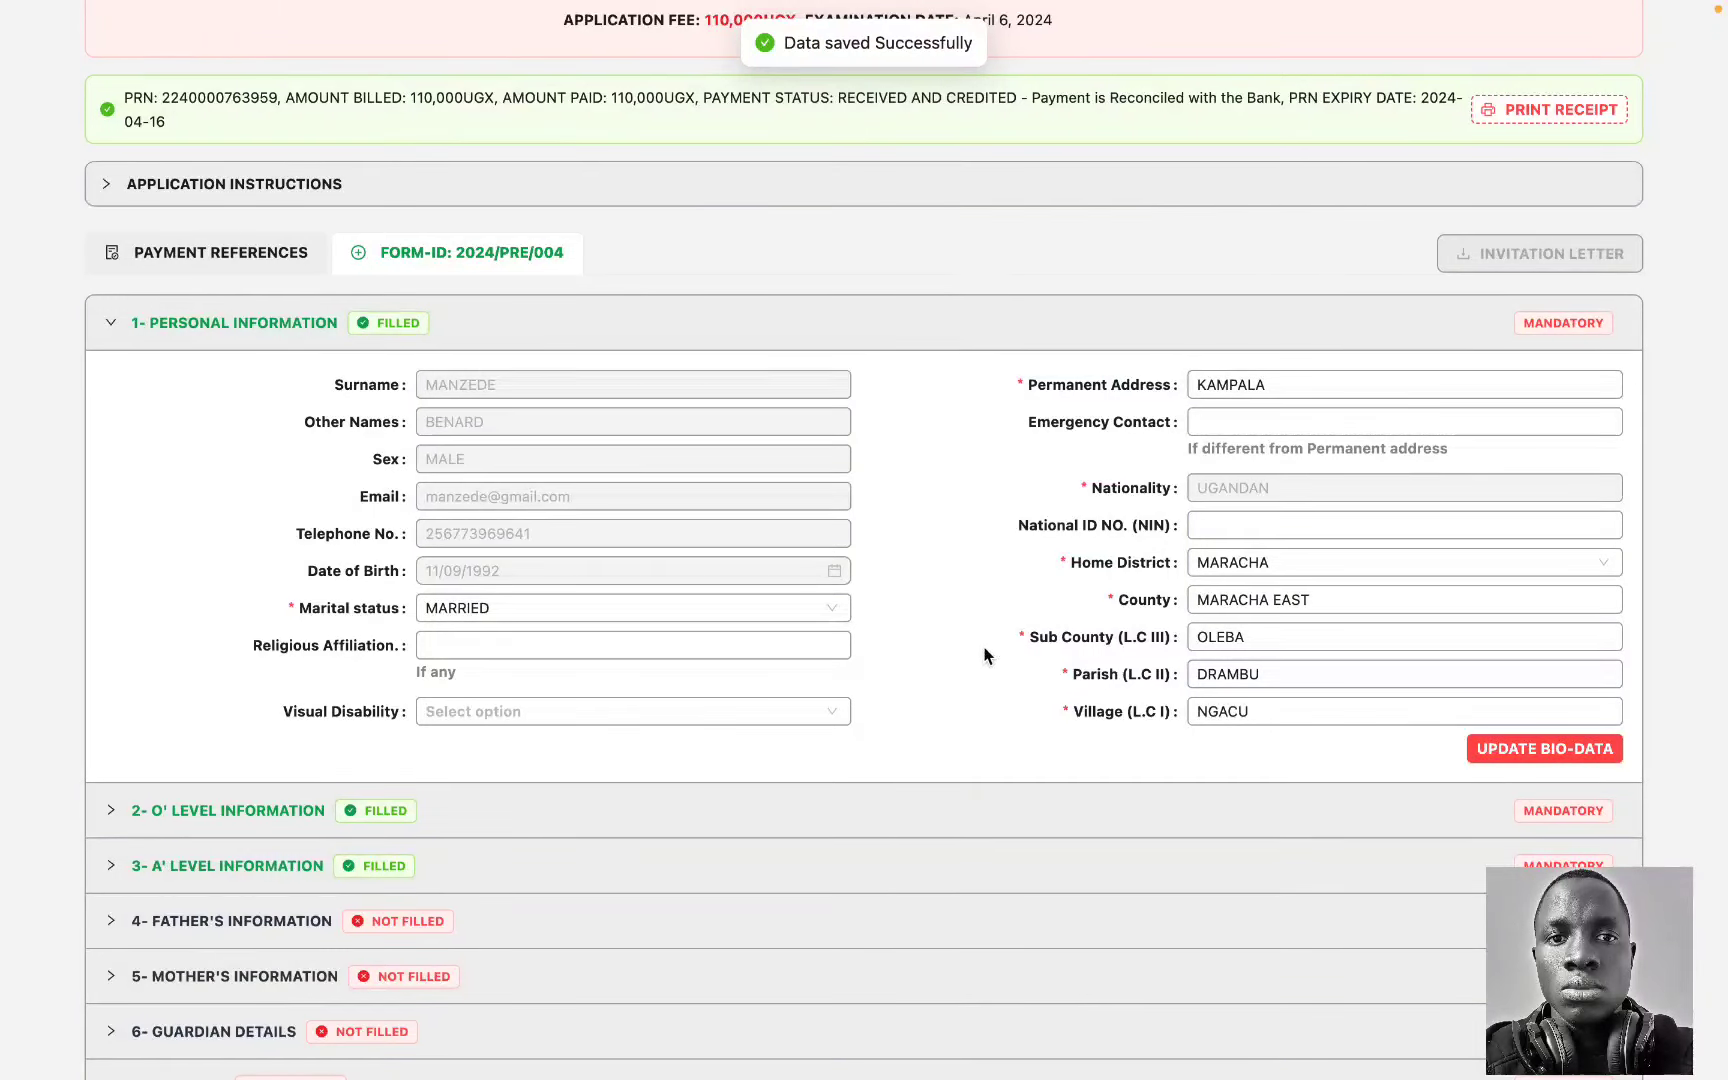
scroll(1010, 500, up, 5)
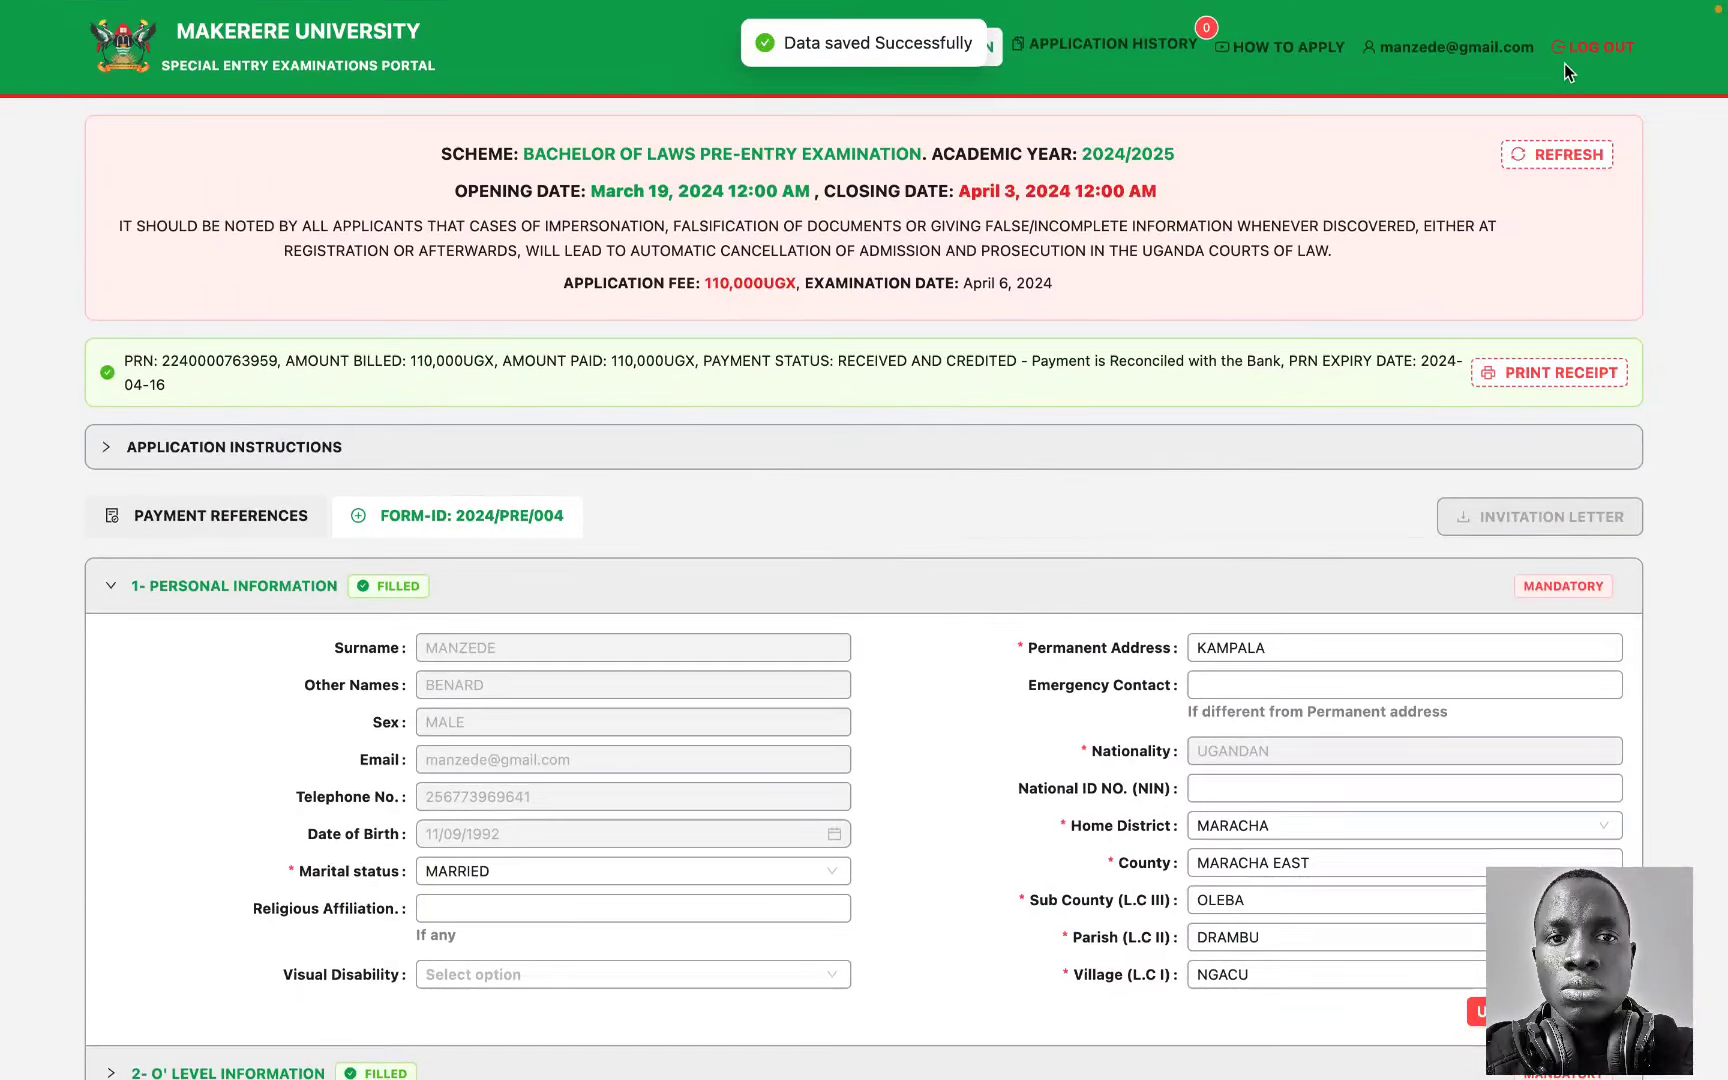
Step: Log out of the portal and fill the sign-in e-mail from autofill
click(1592, 47)
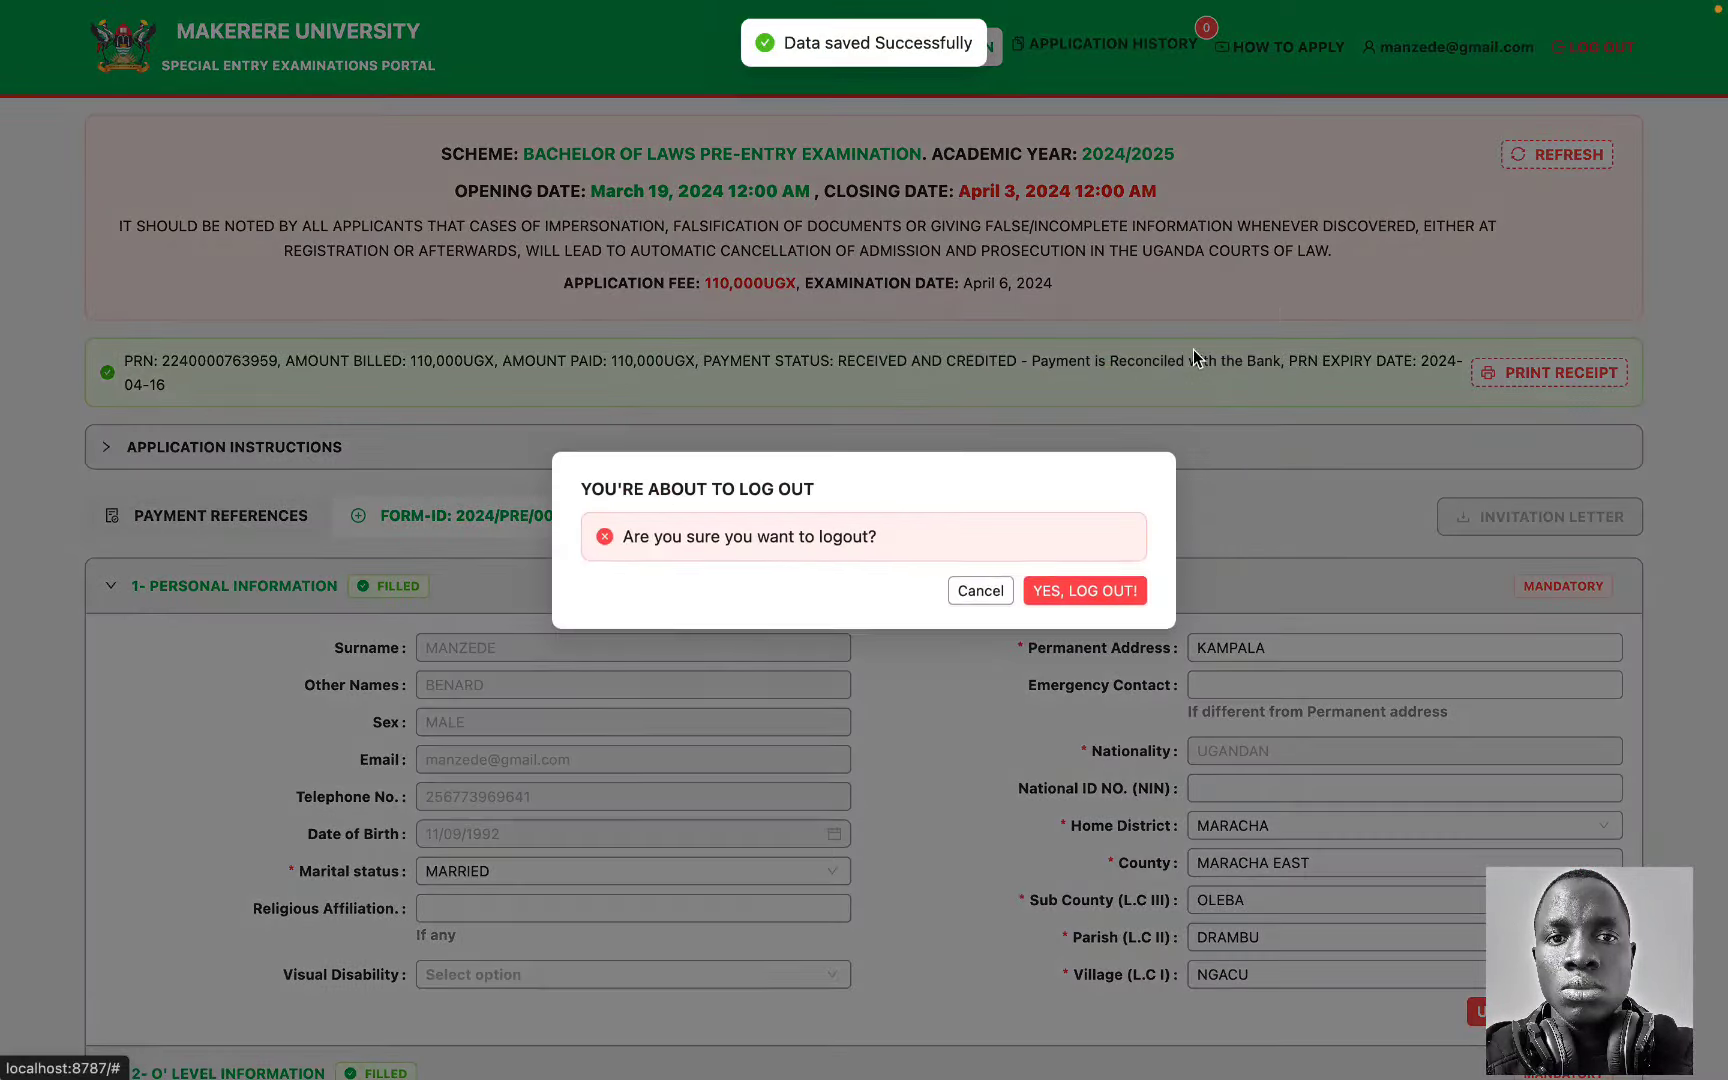
click(1116, 596)
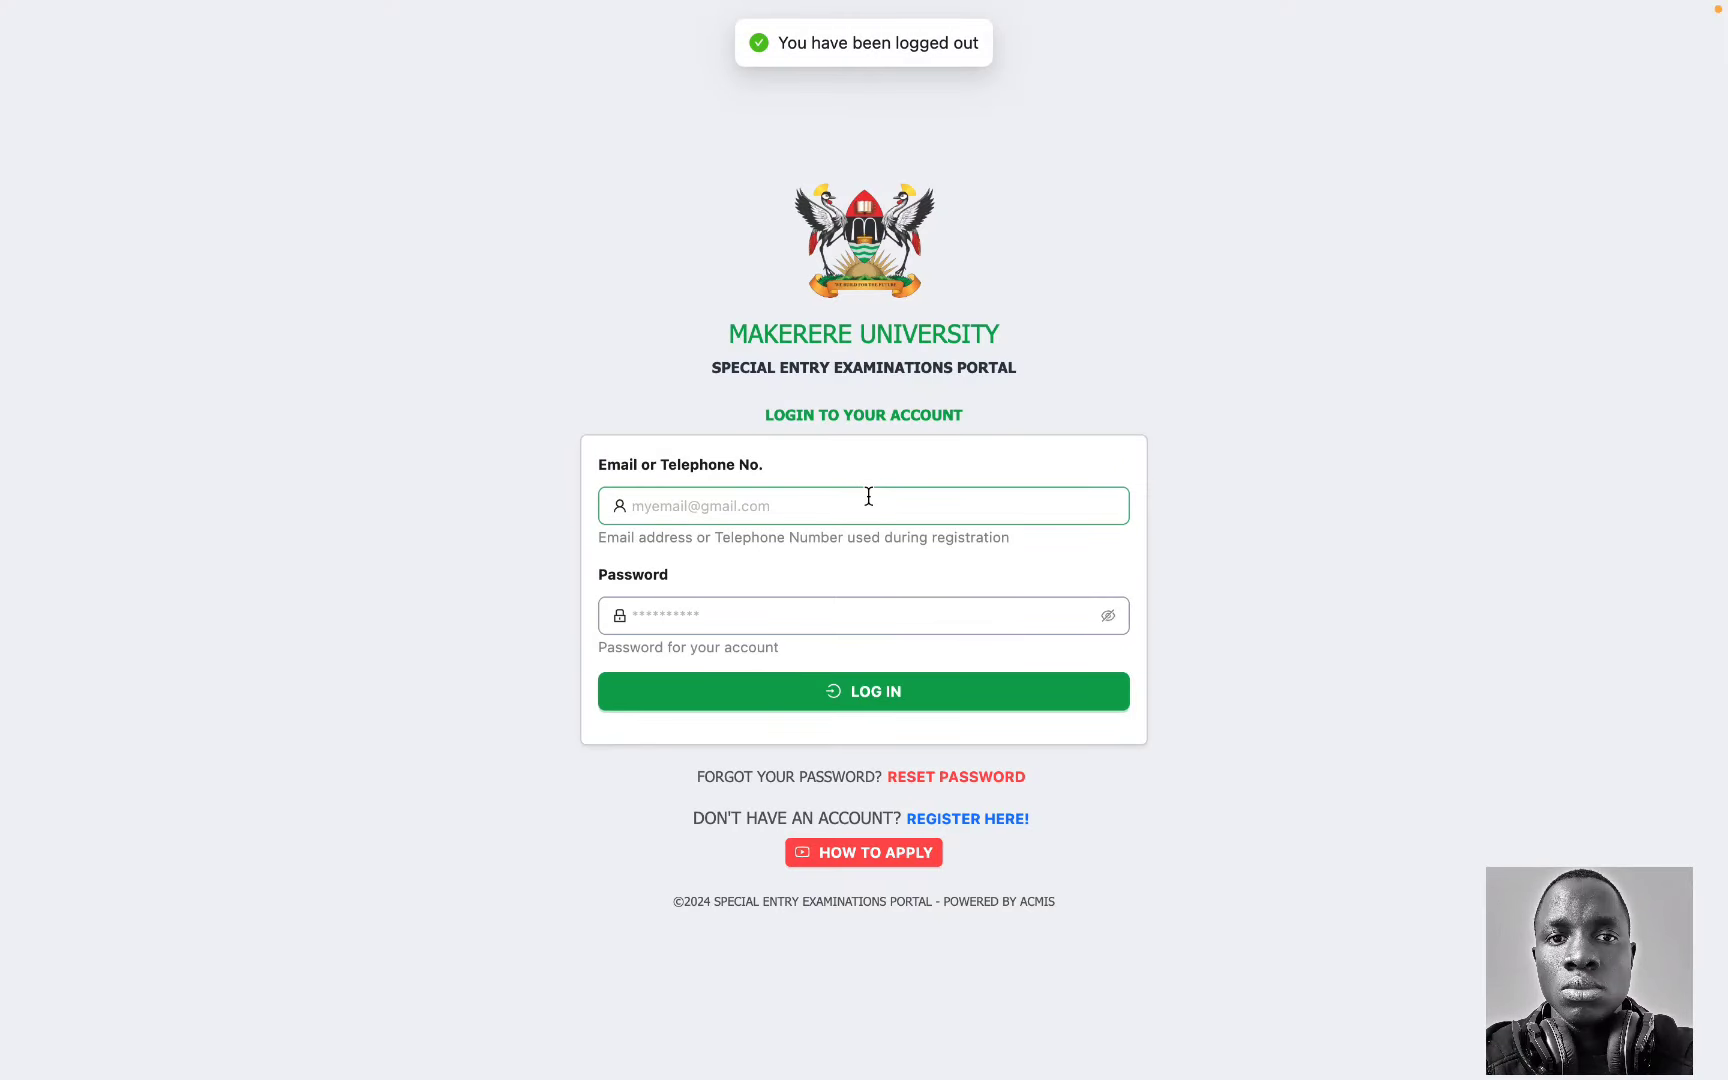
click(868, 496)
click(864, 553)
Step: Enter the account password and log back in
click(816, 630)
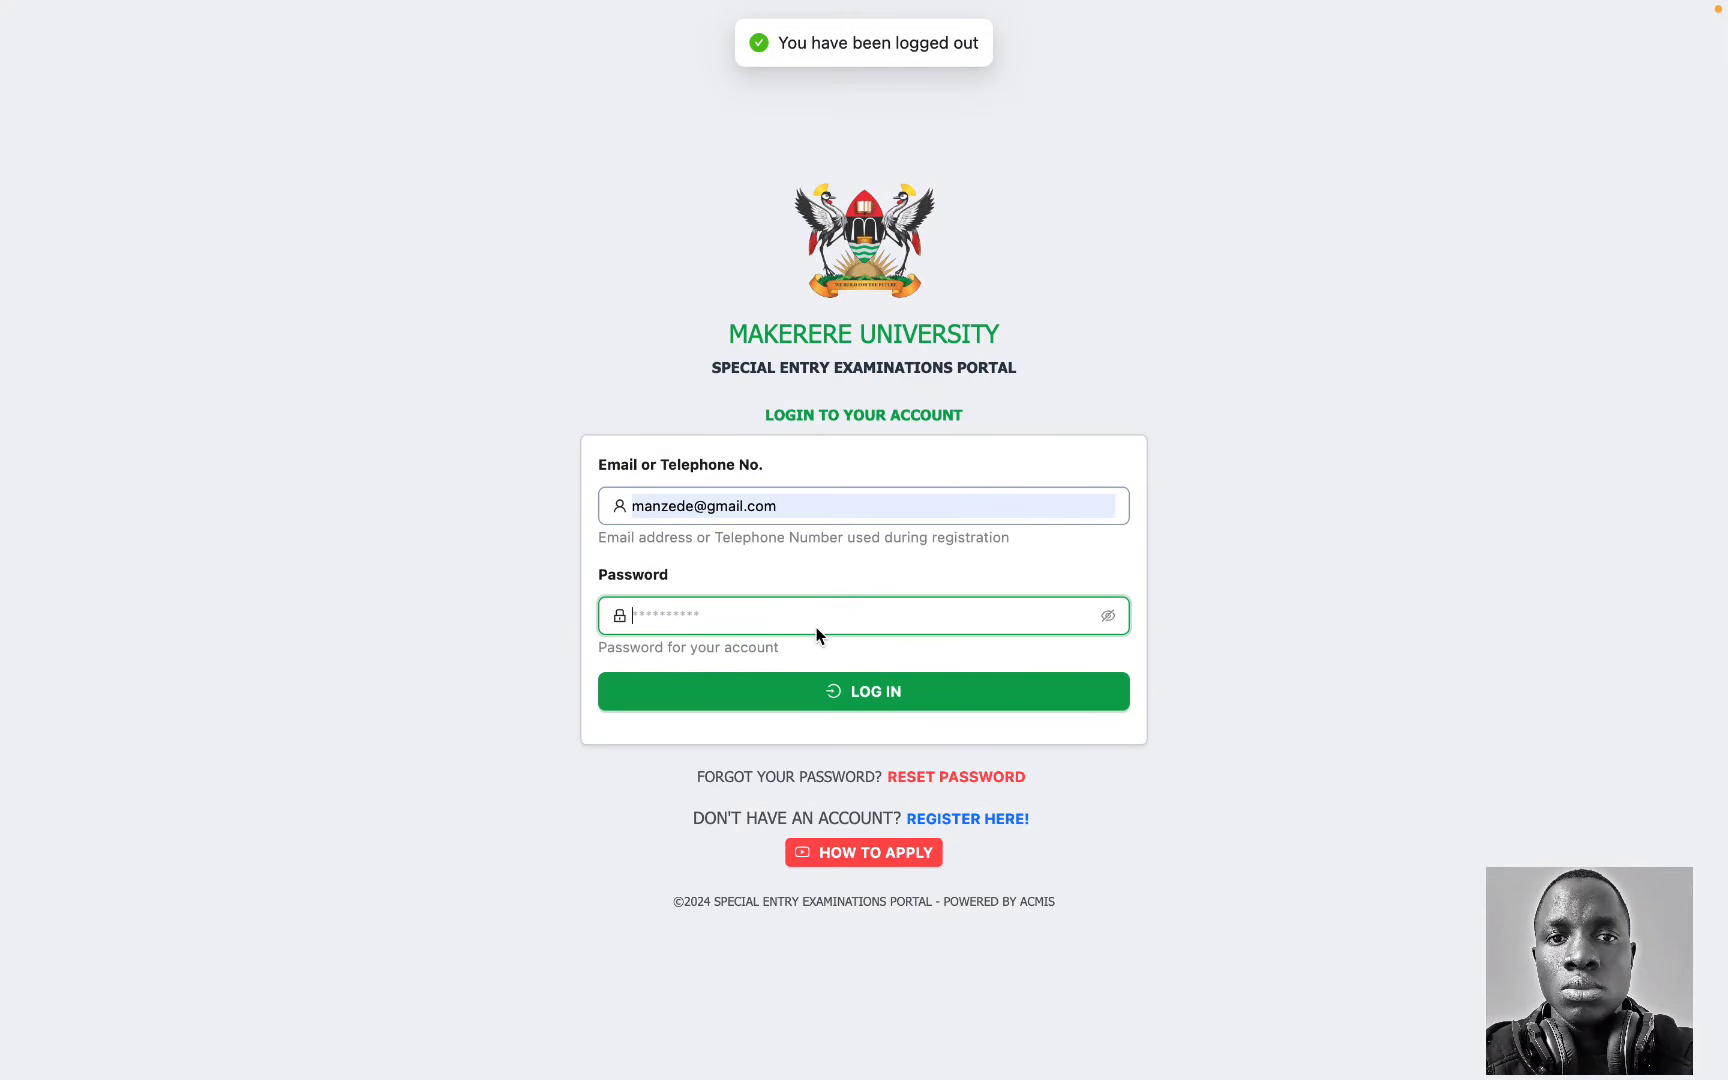
text(•••••••••)
click(917, 697)
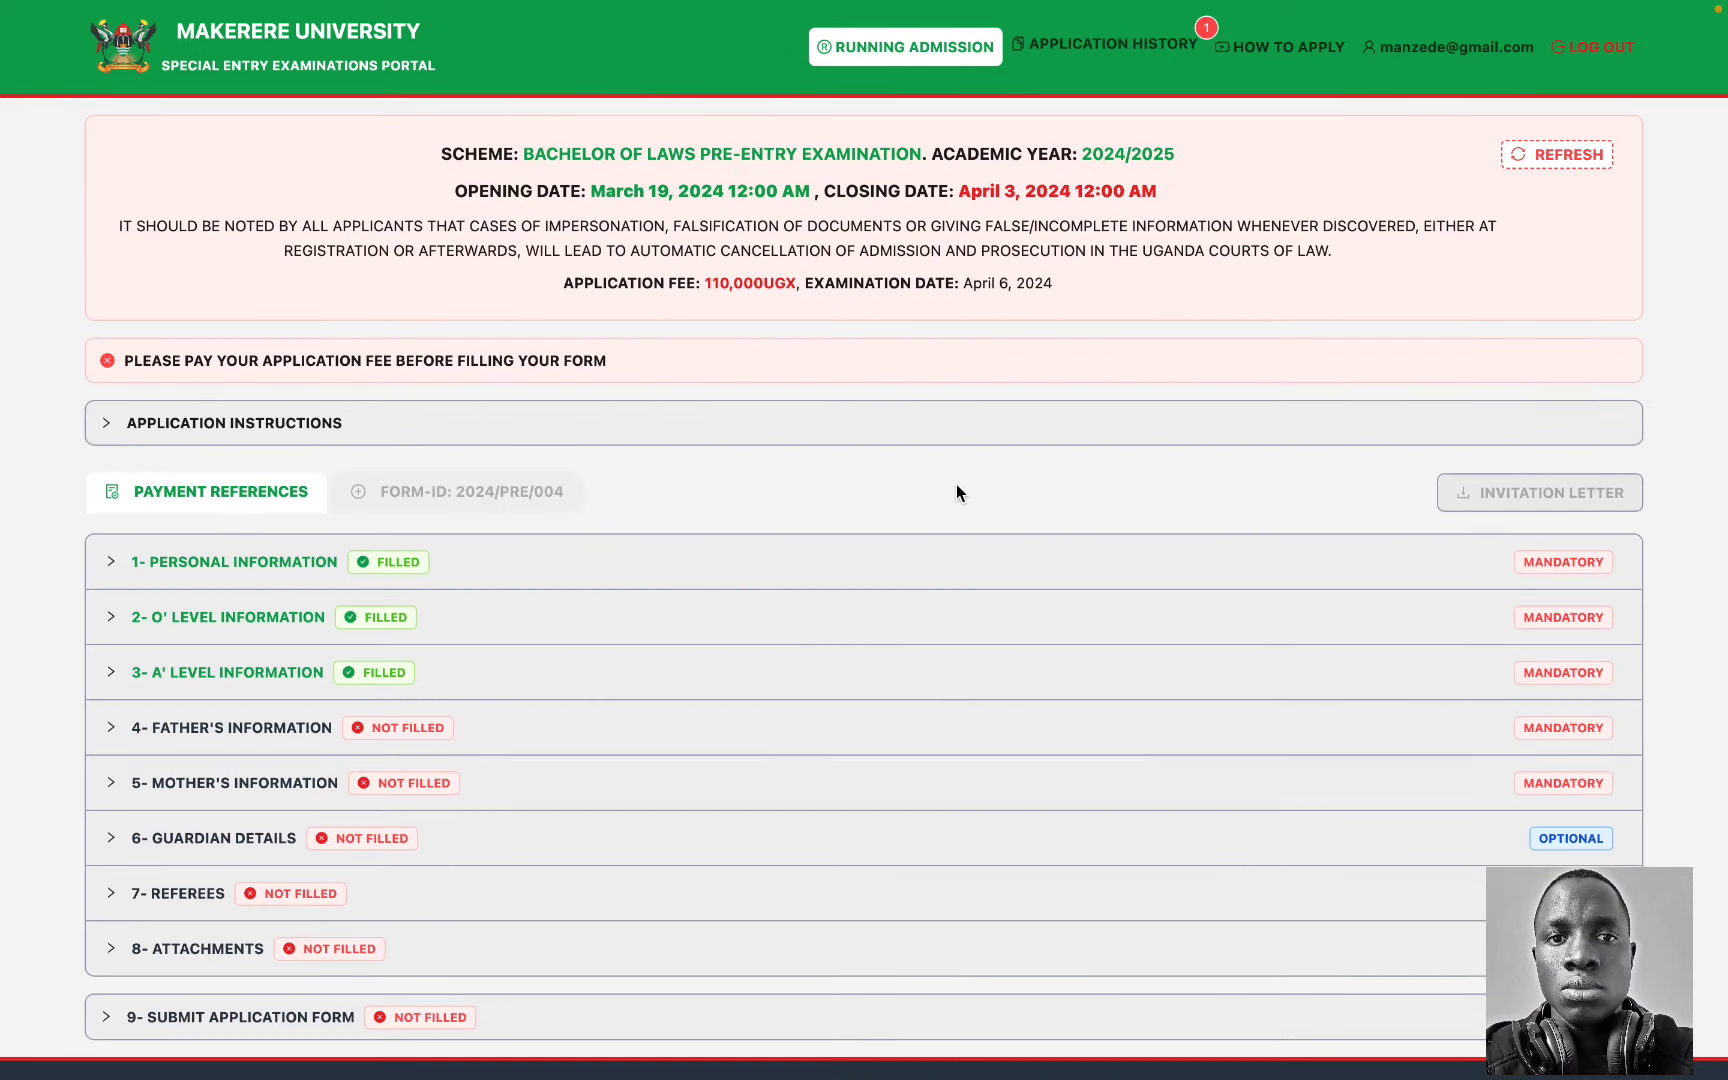
Step: Check the Personal Information section, then open 4- Father's Information
scroll(660, 600, down, 1)
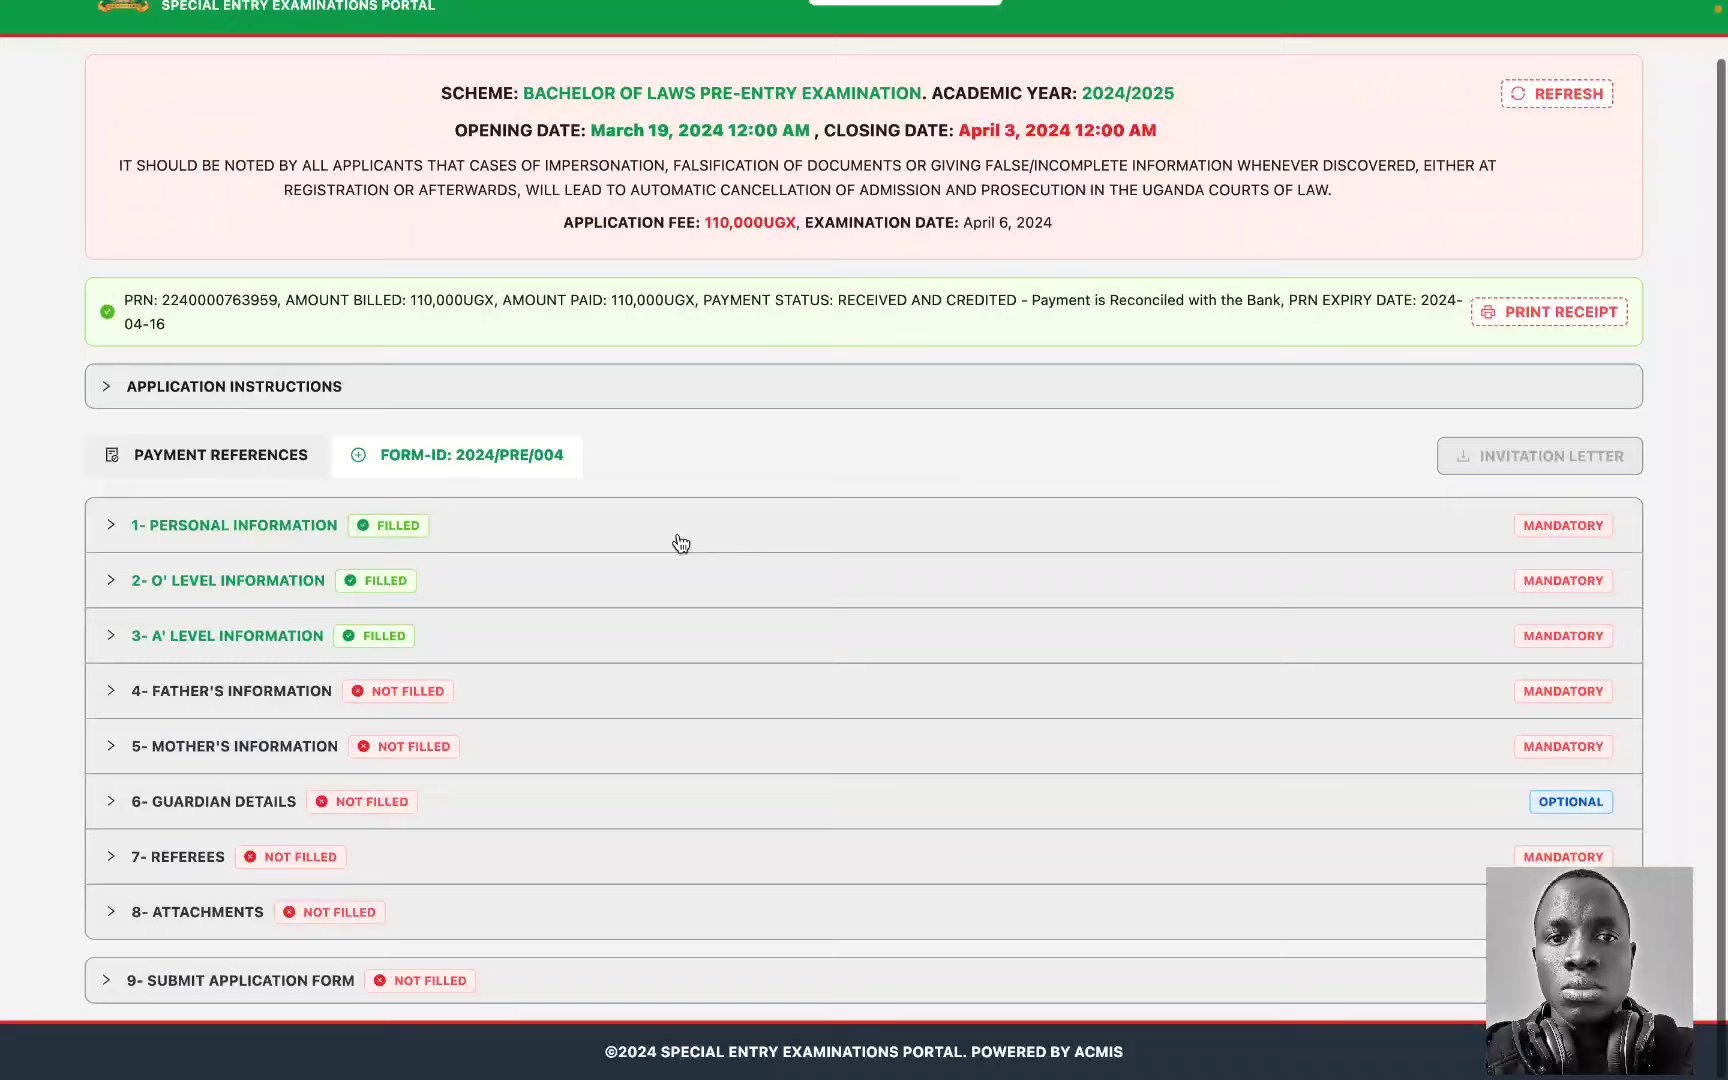
click(577, 537)
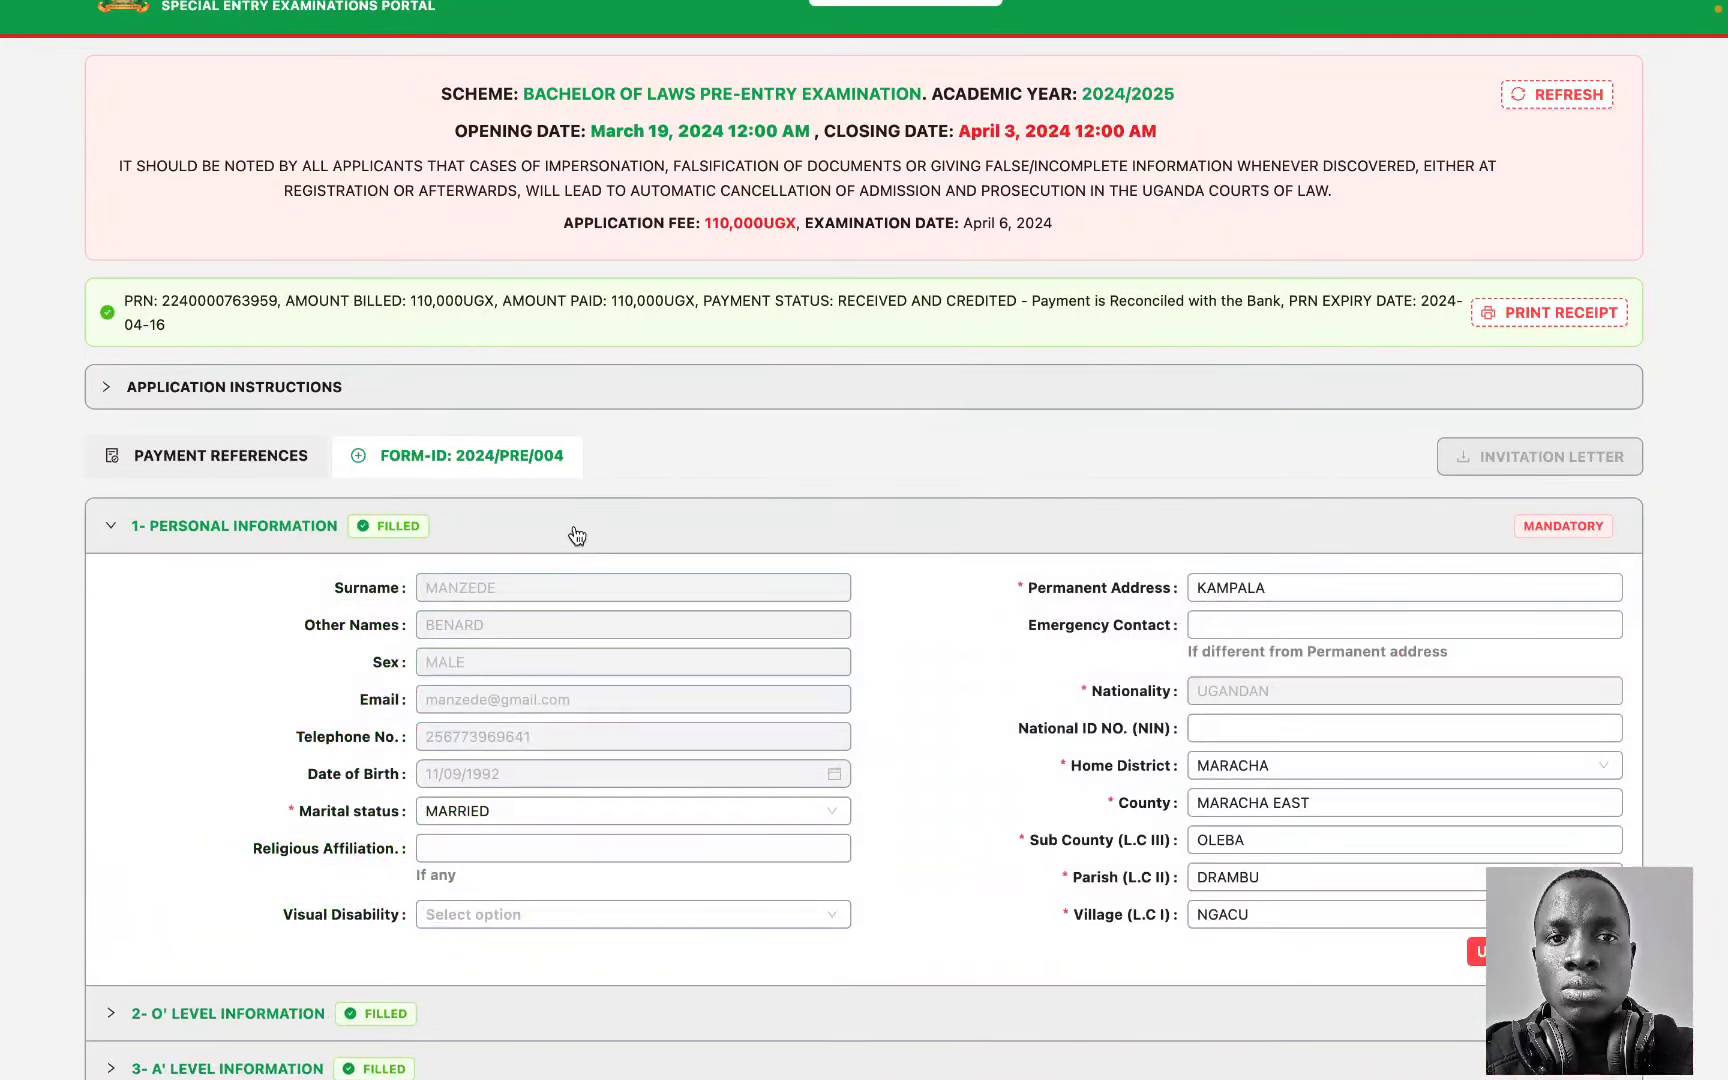
click(577, 537)
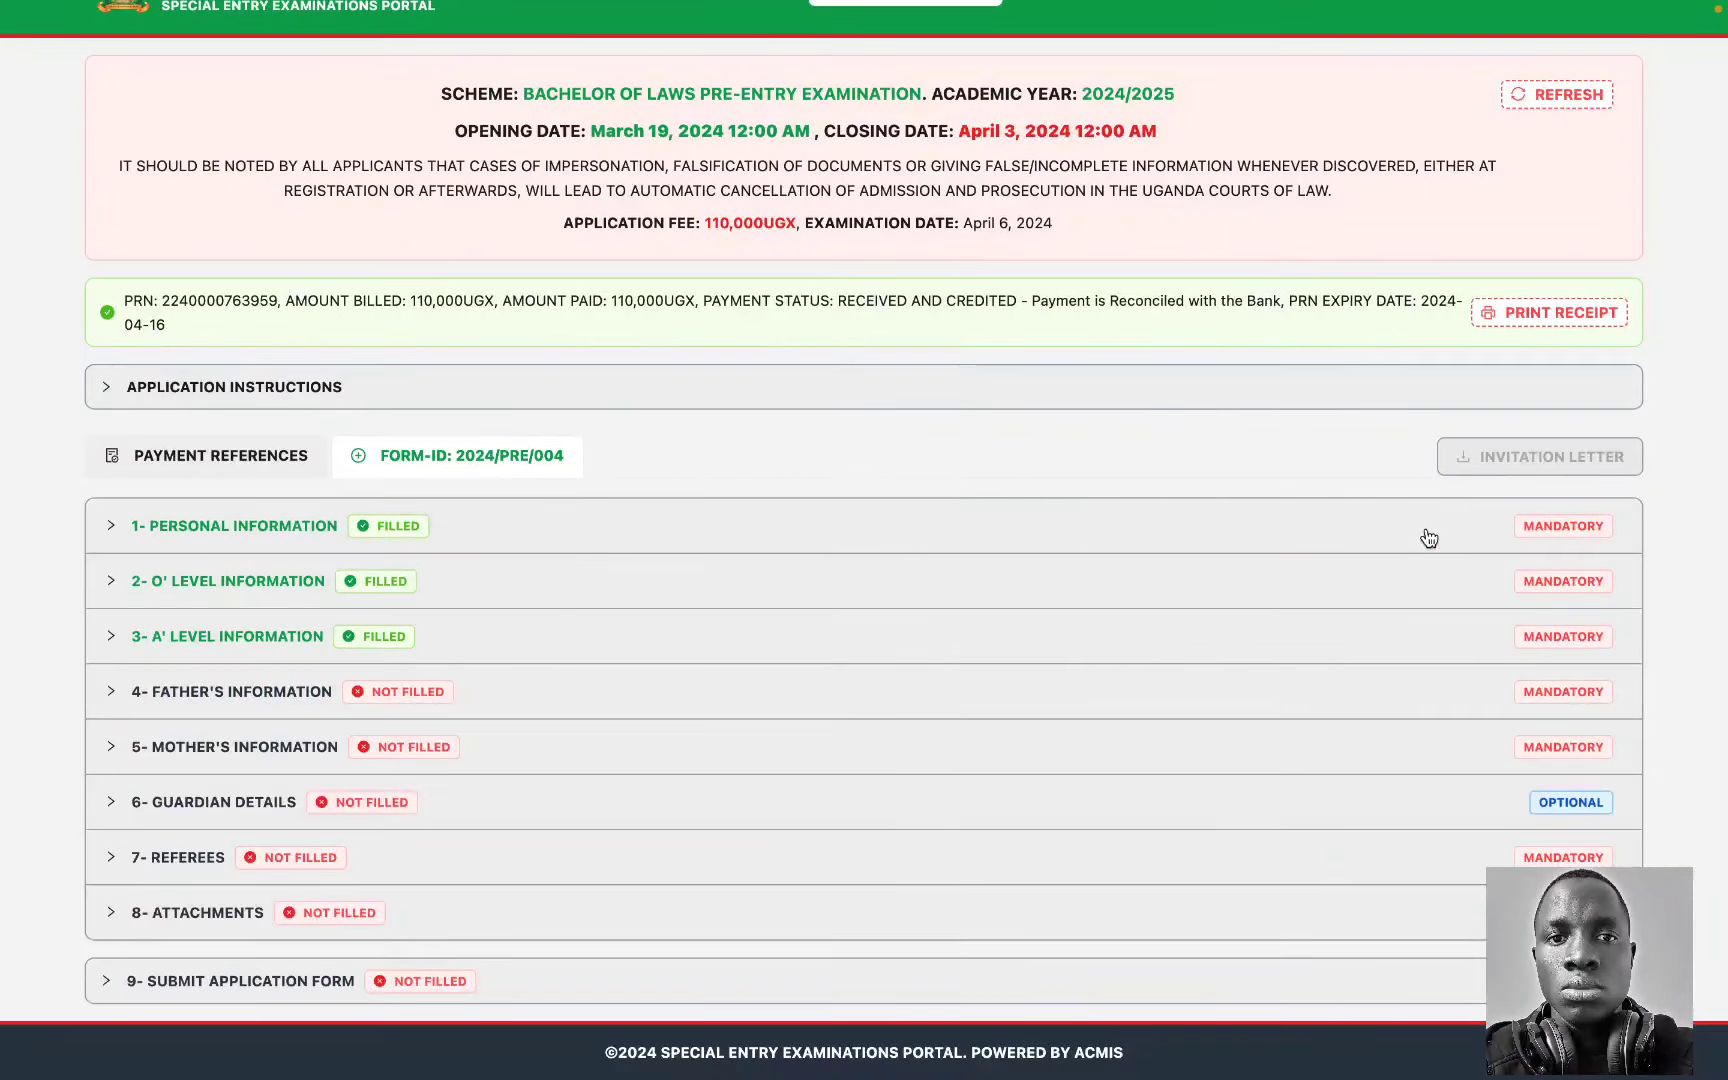
click(628, 690)
scroll(627, 697, down, 2)
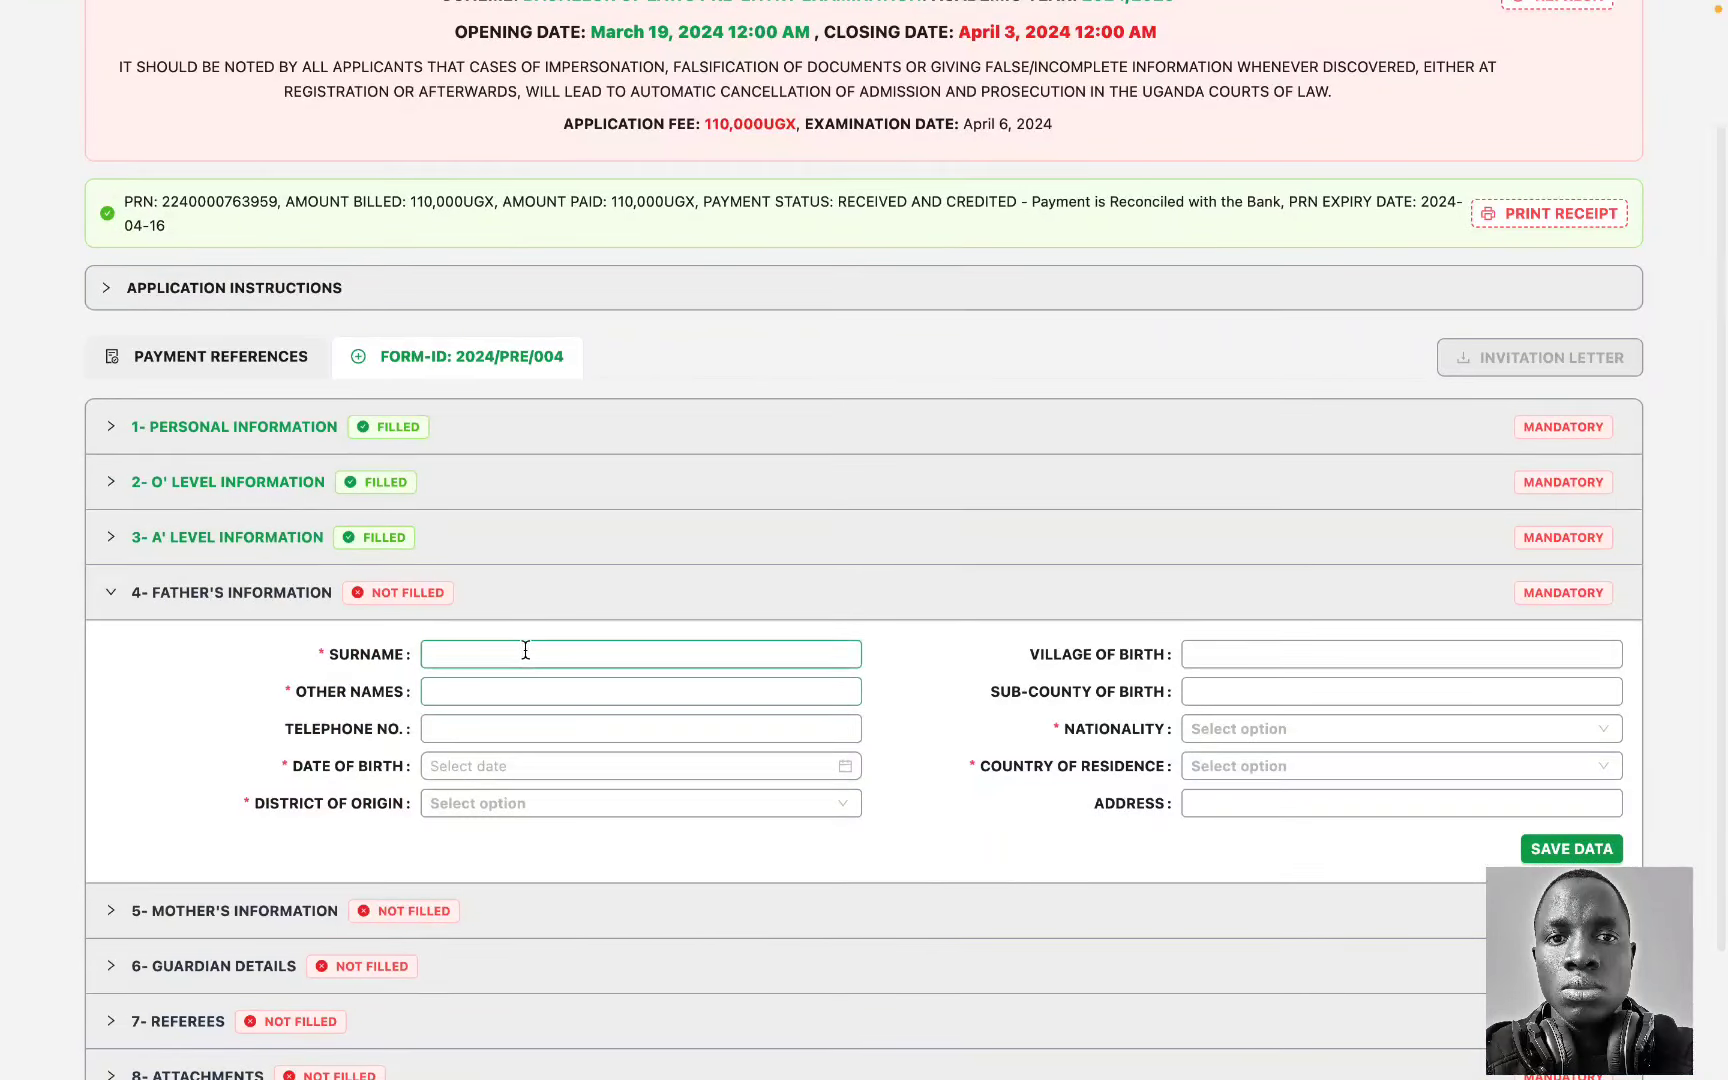
click(523, 651)
click(570, 708)
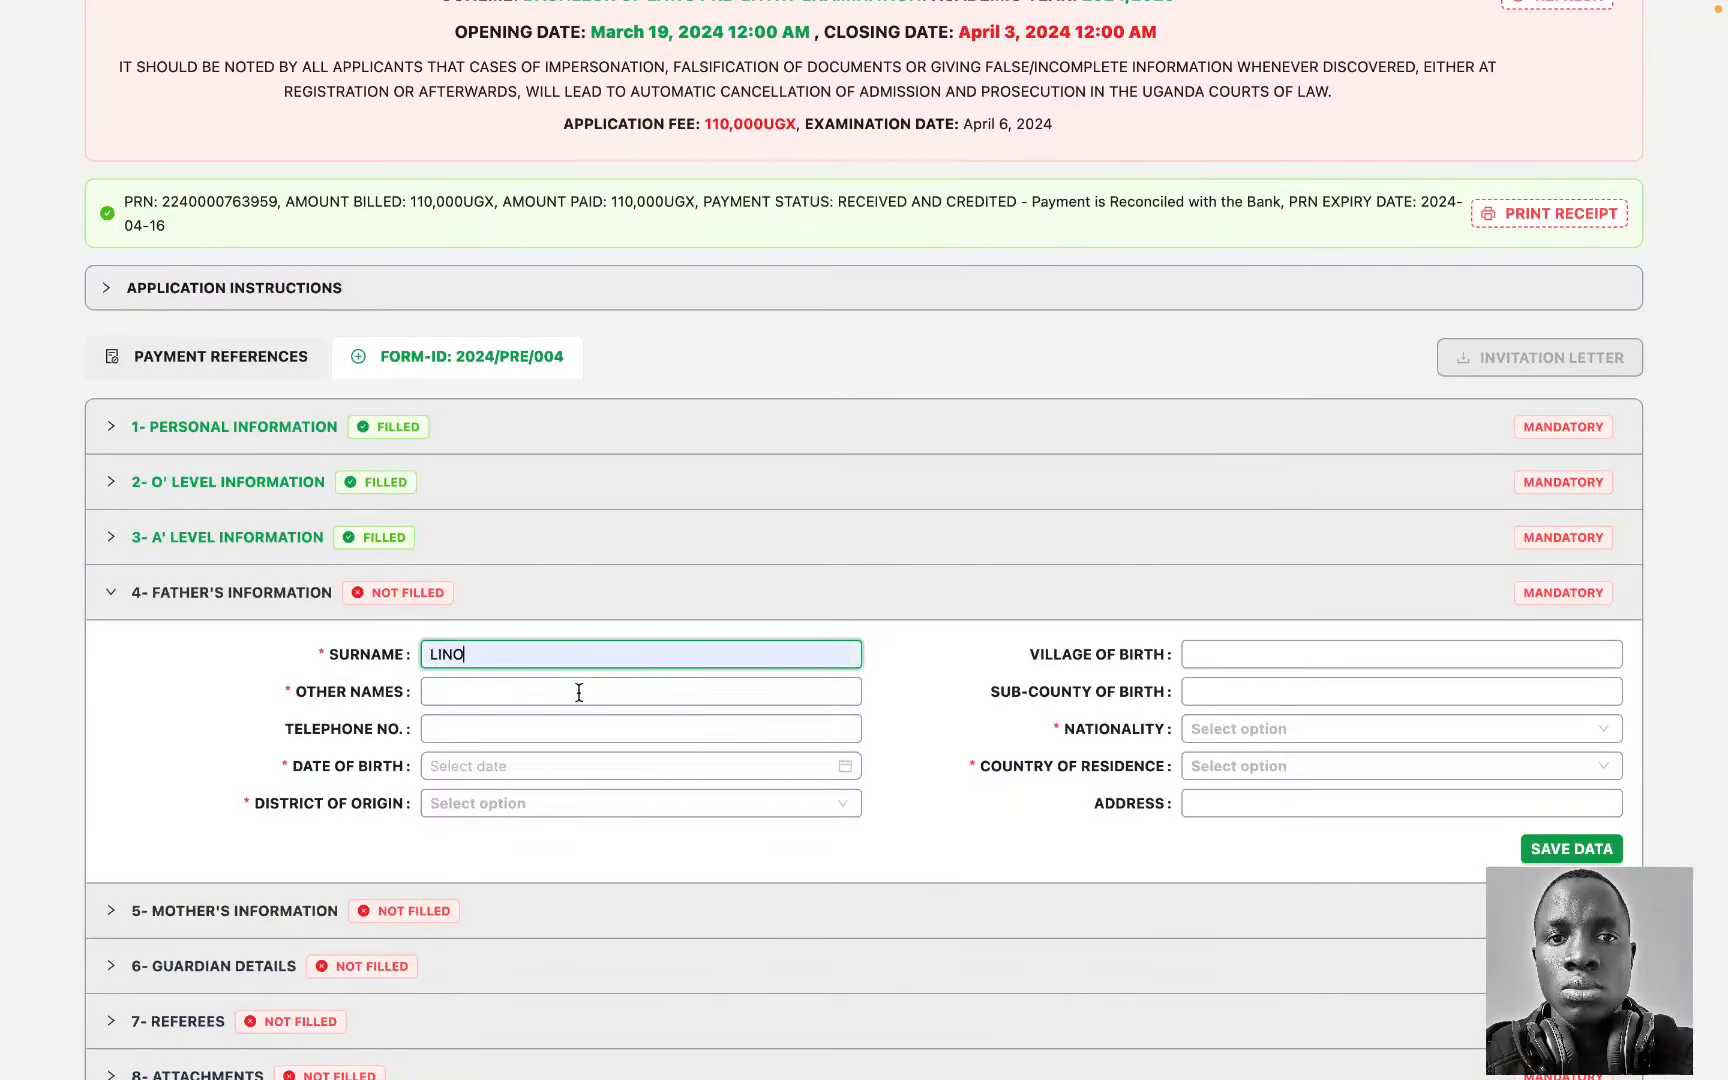
click(579, 690)
click(582, 730)
click(521, 724)
click(455, 770)
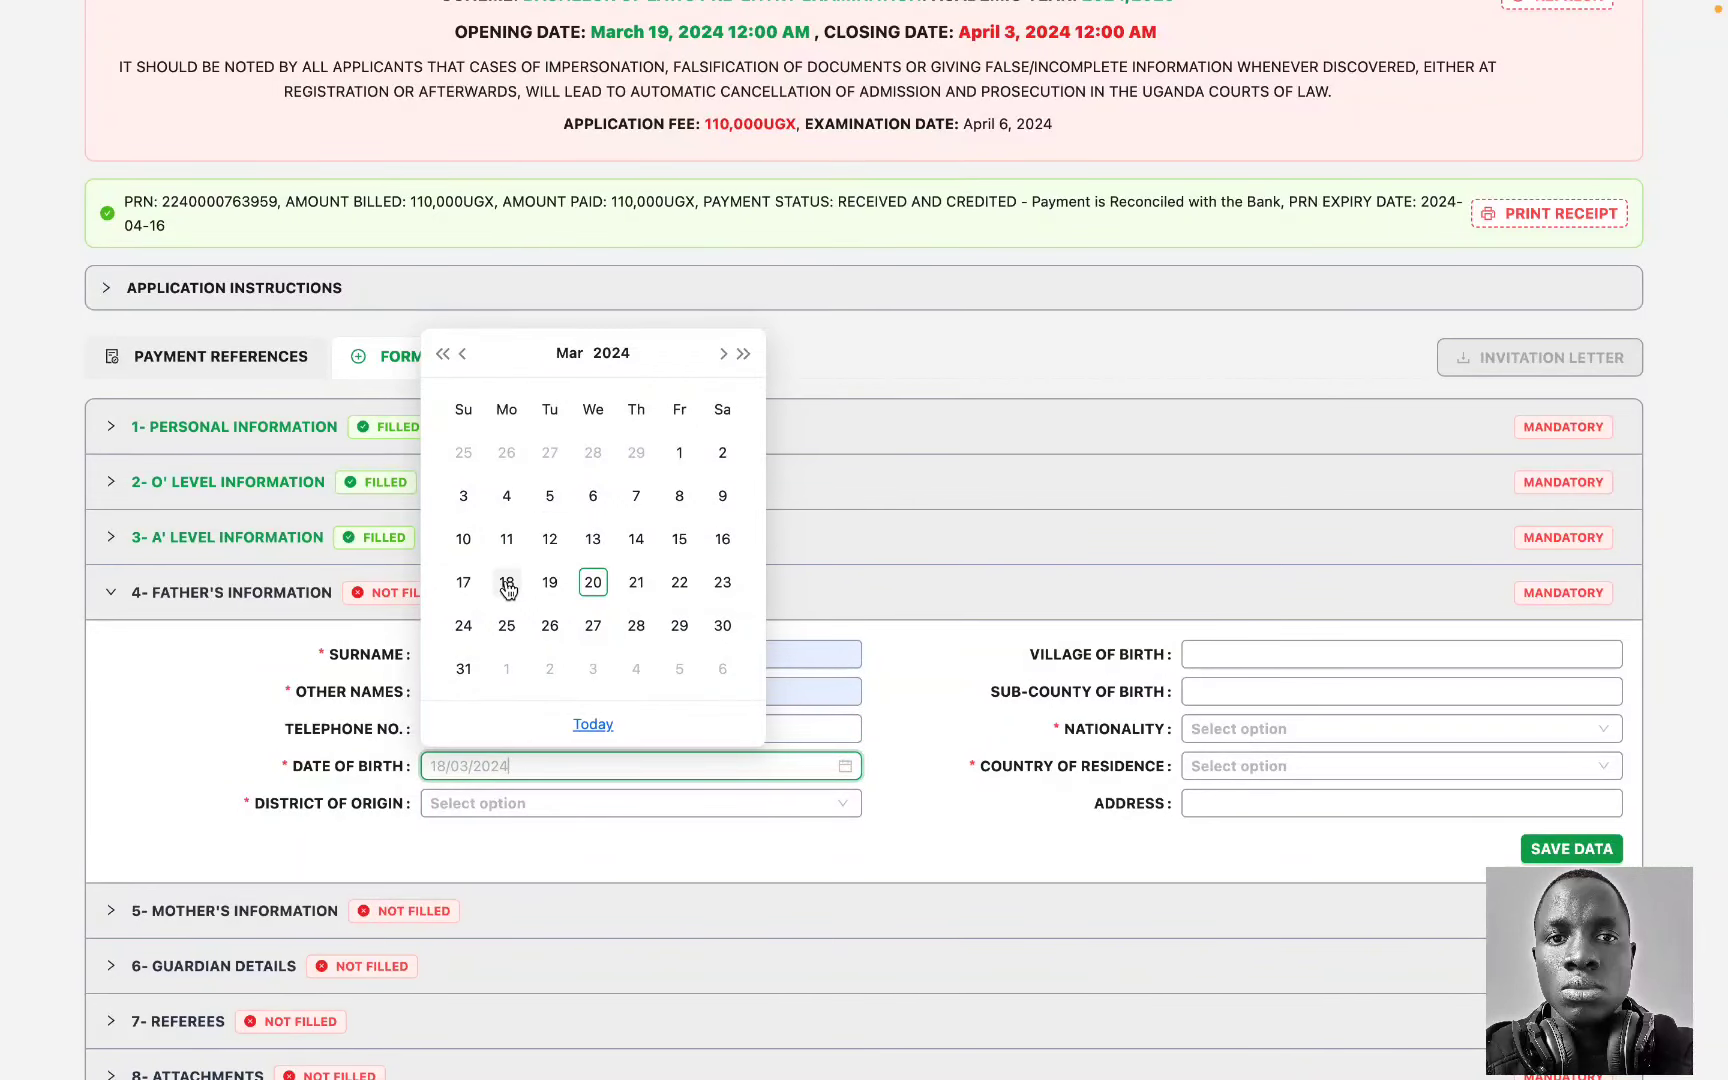
click(507, 584)
double_click(480, 765)
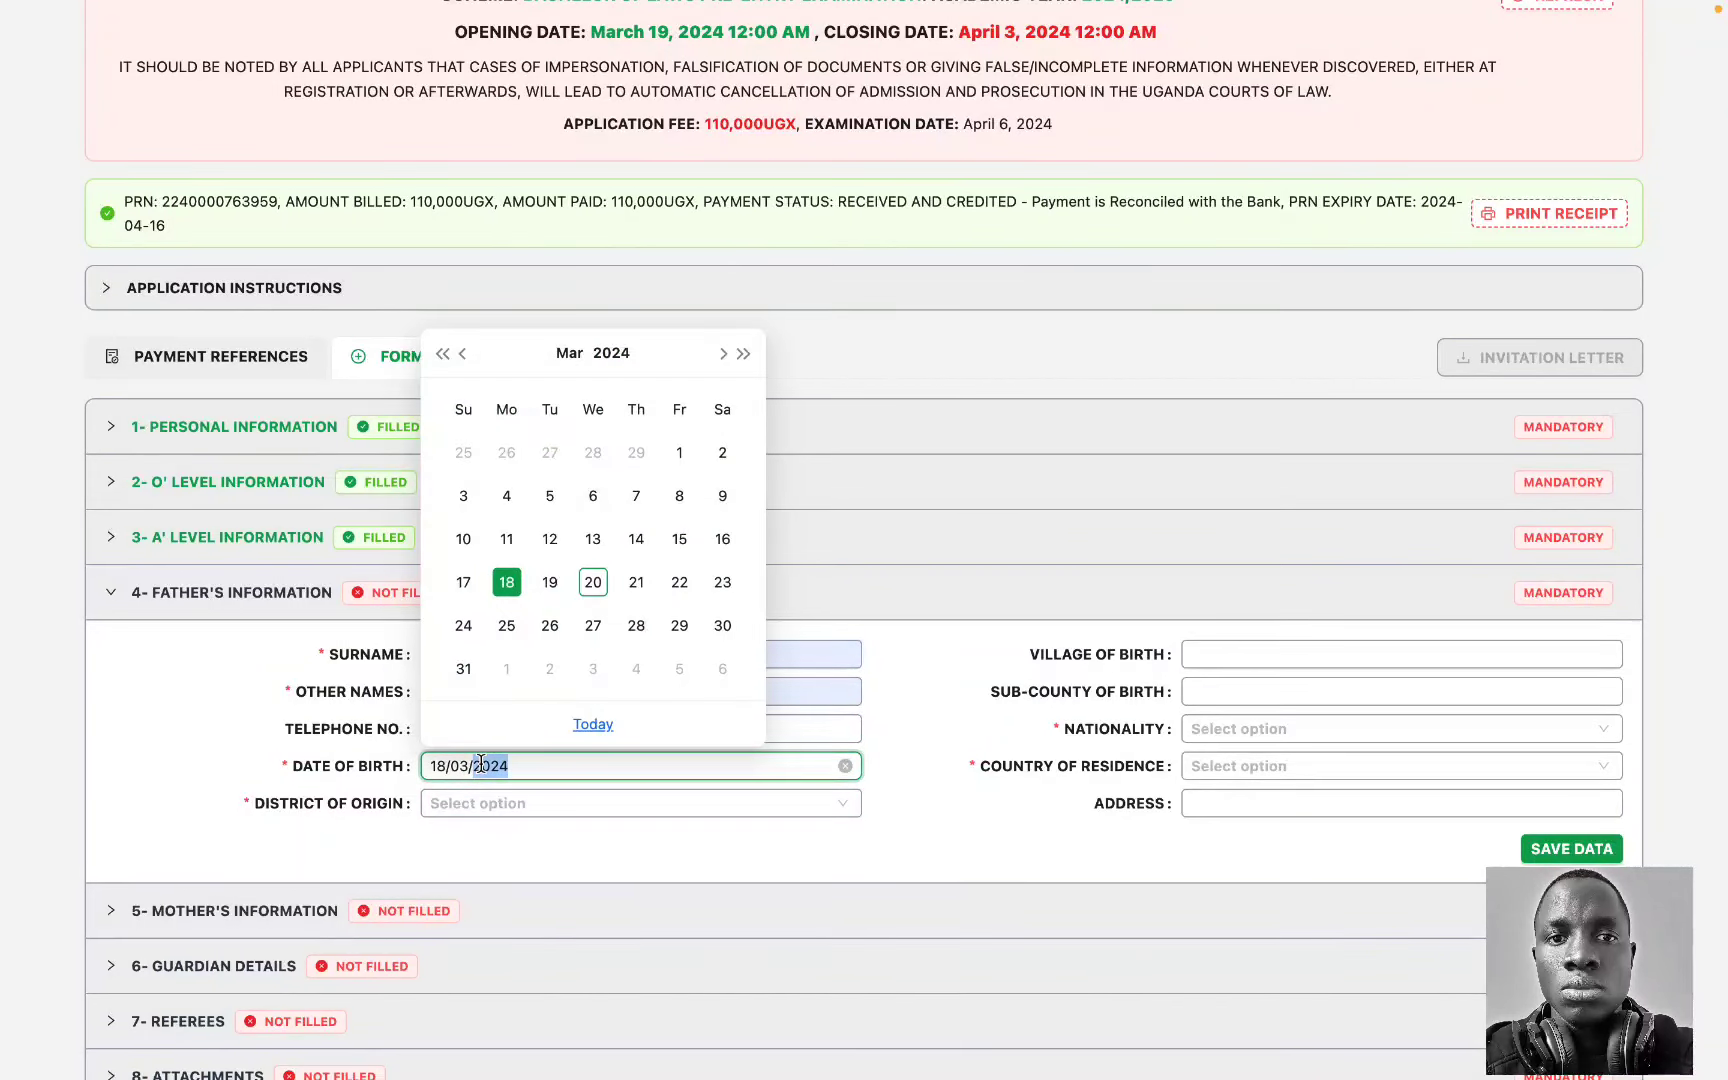
text(199)
text(65)
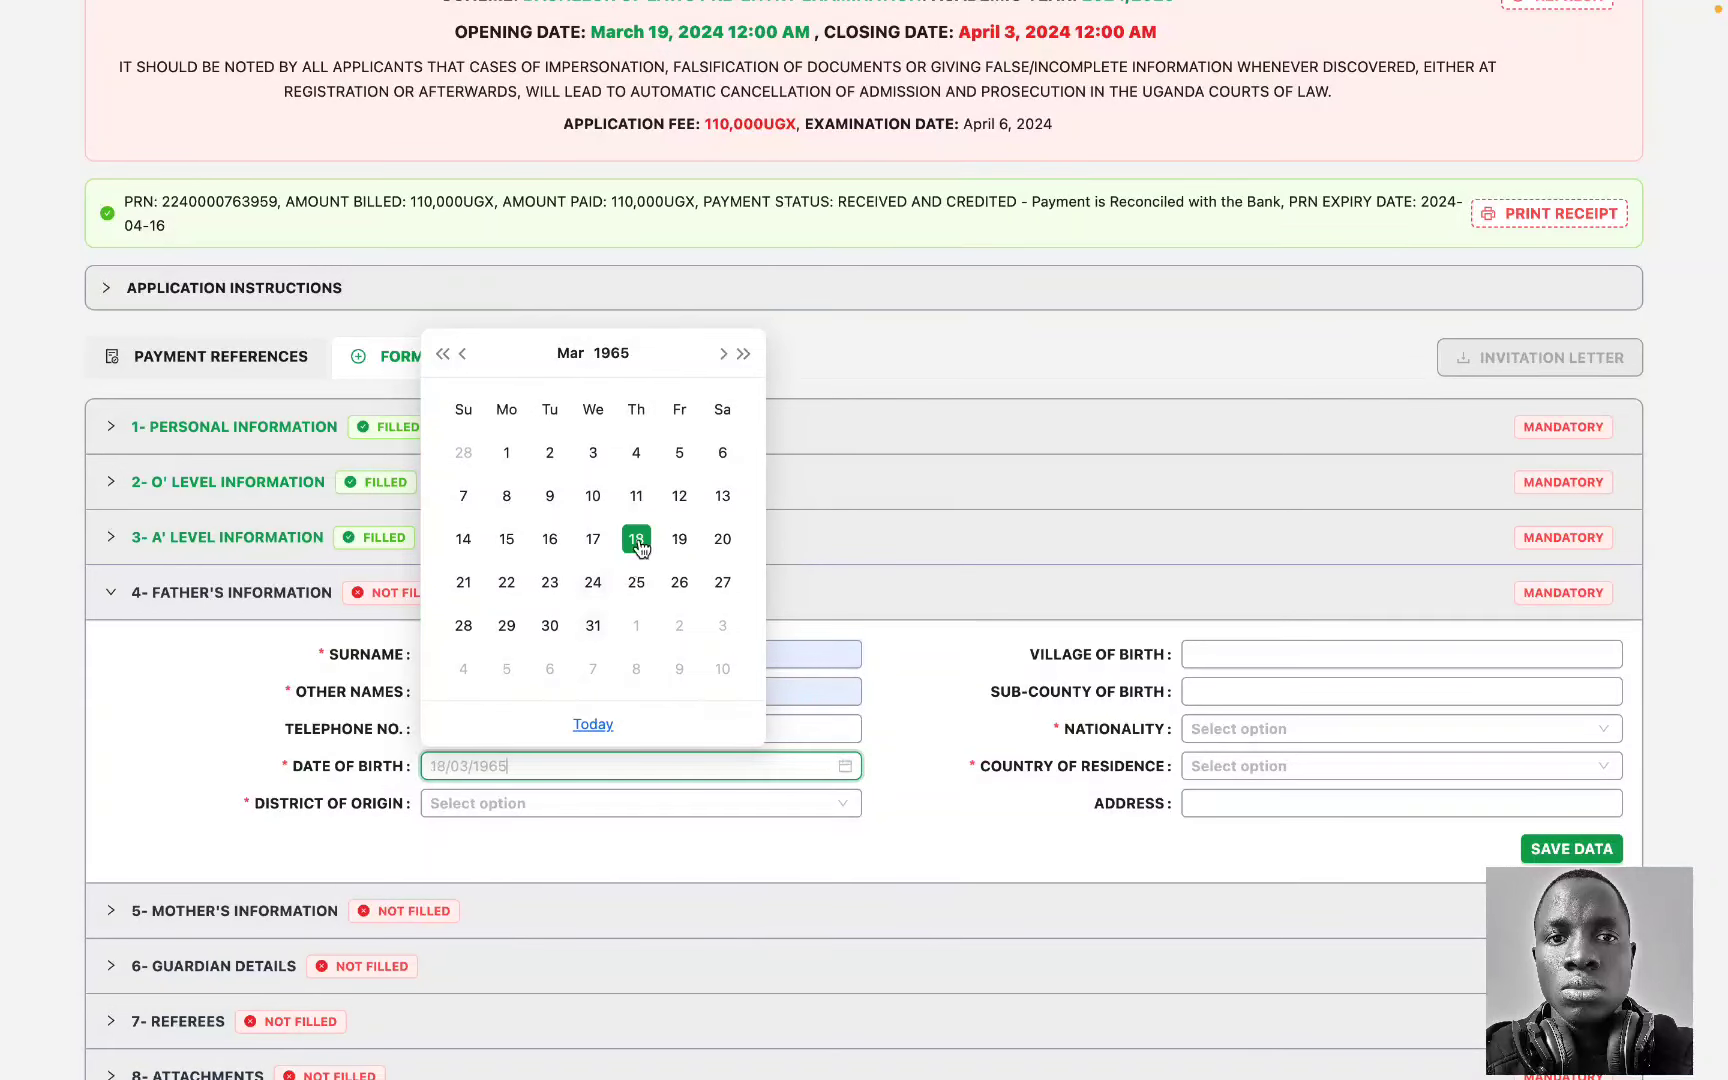
click(636, 539)
Step: Set the father's district to MARACHA, nationality UGANDAN and residence UGANDA, and save his details
click(487, 804)
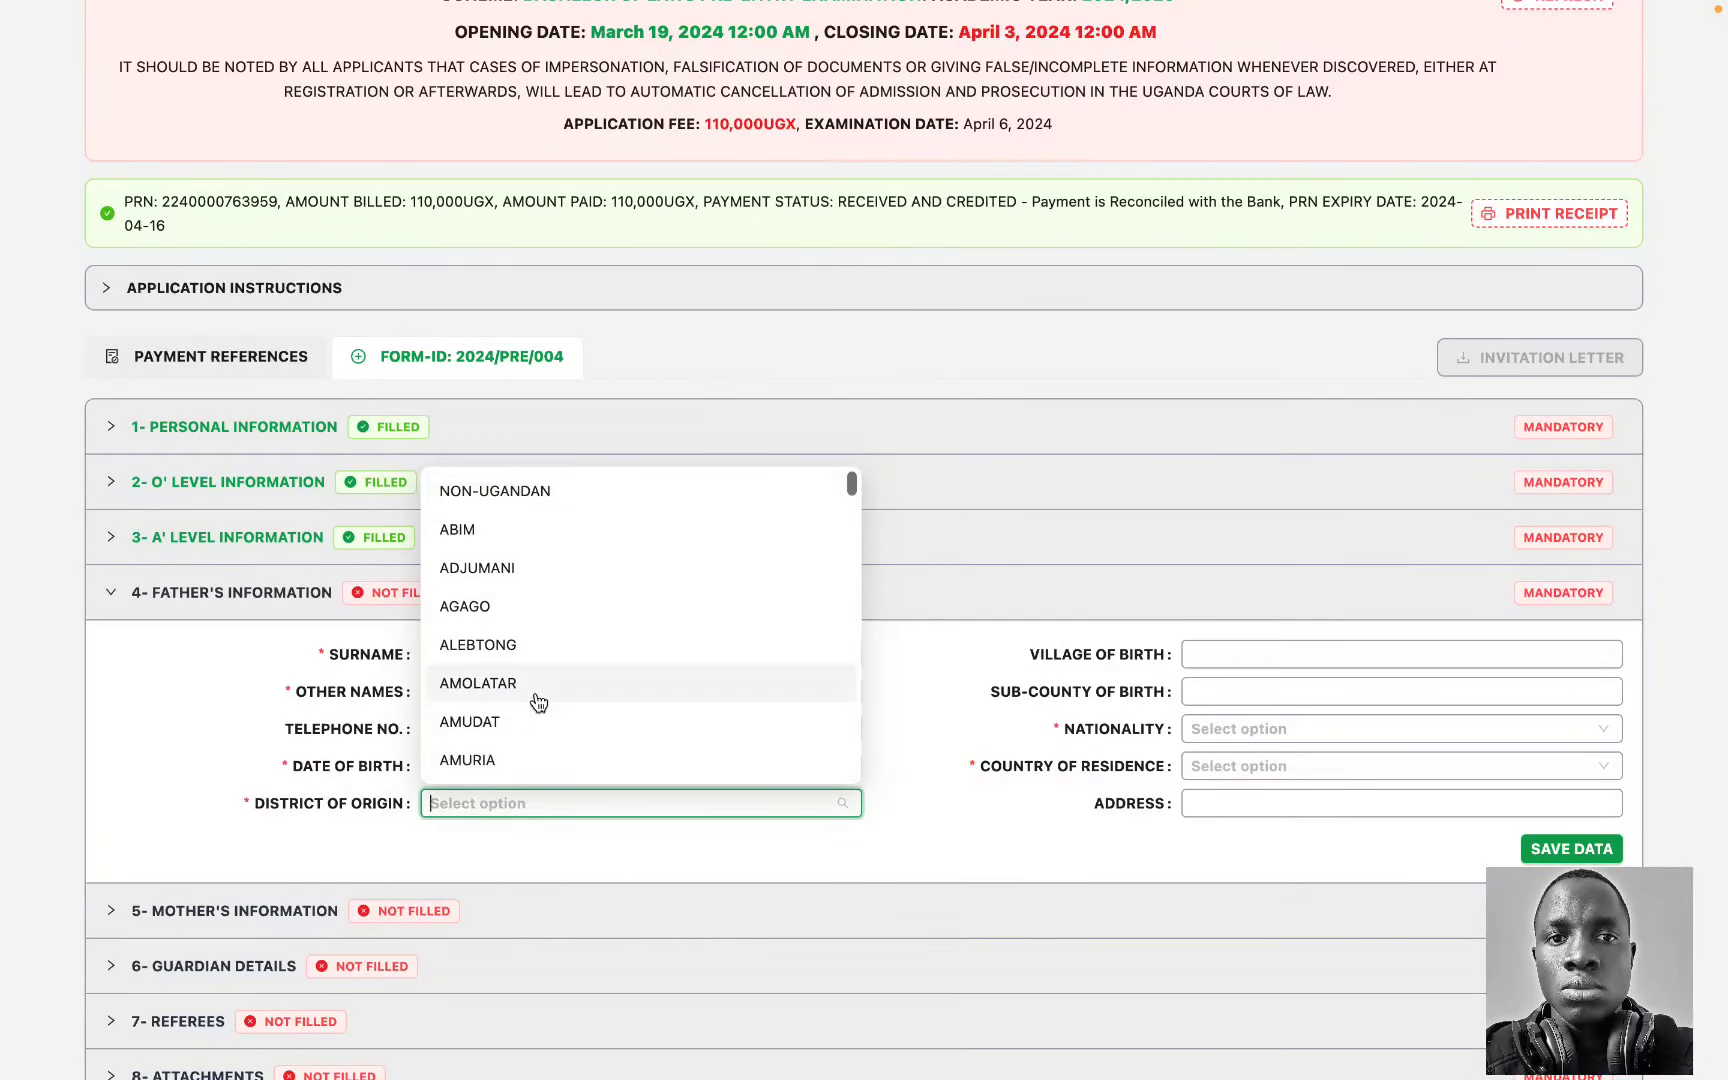
scroll(535, 705, down, 15)
text(mara)
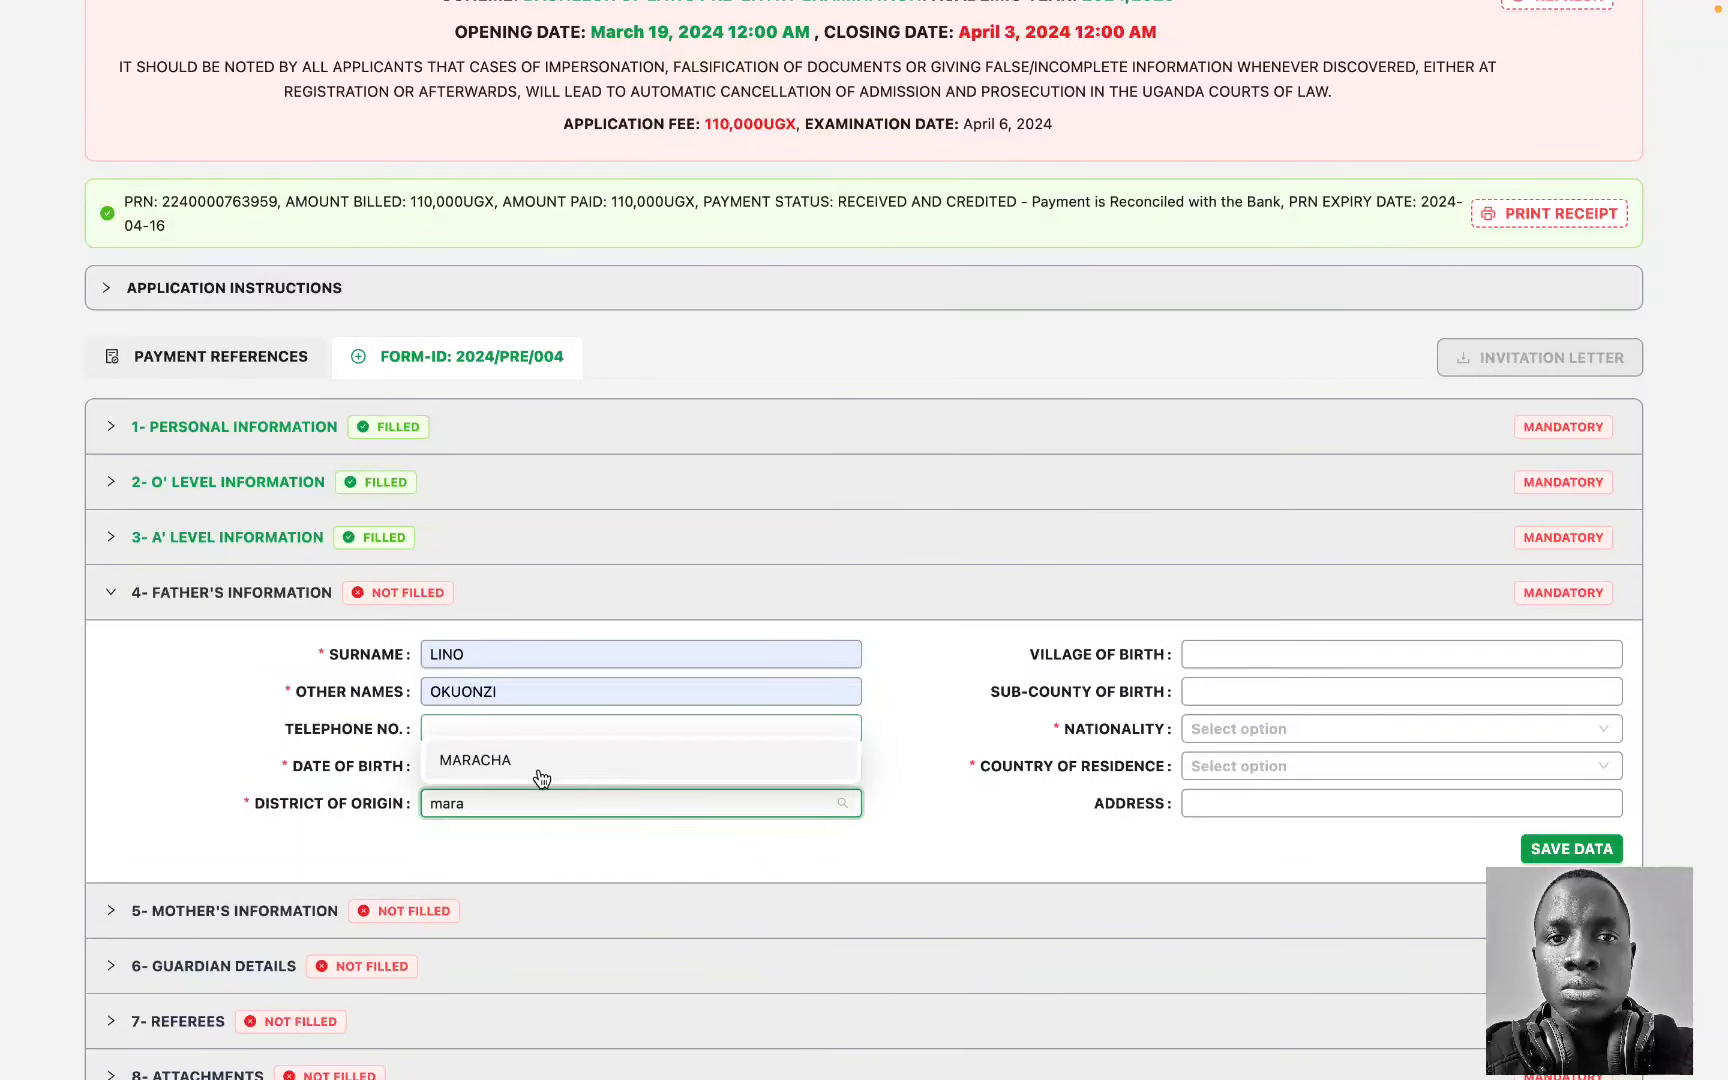
click(538, 766)
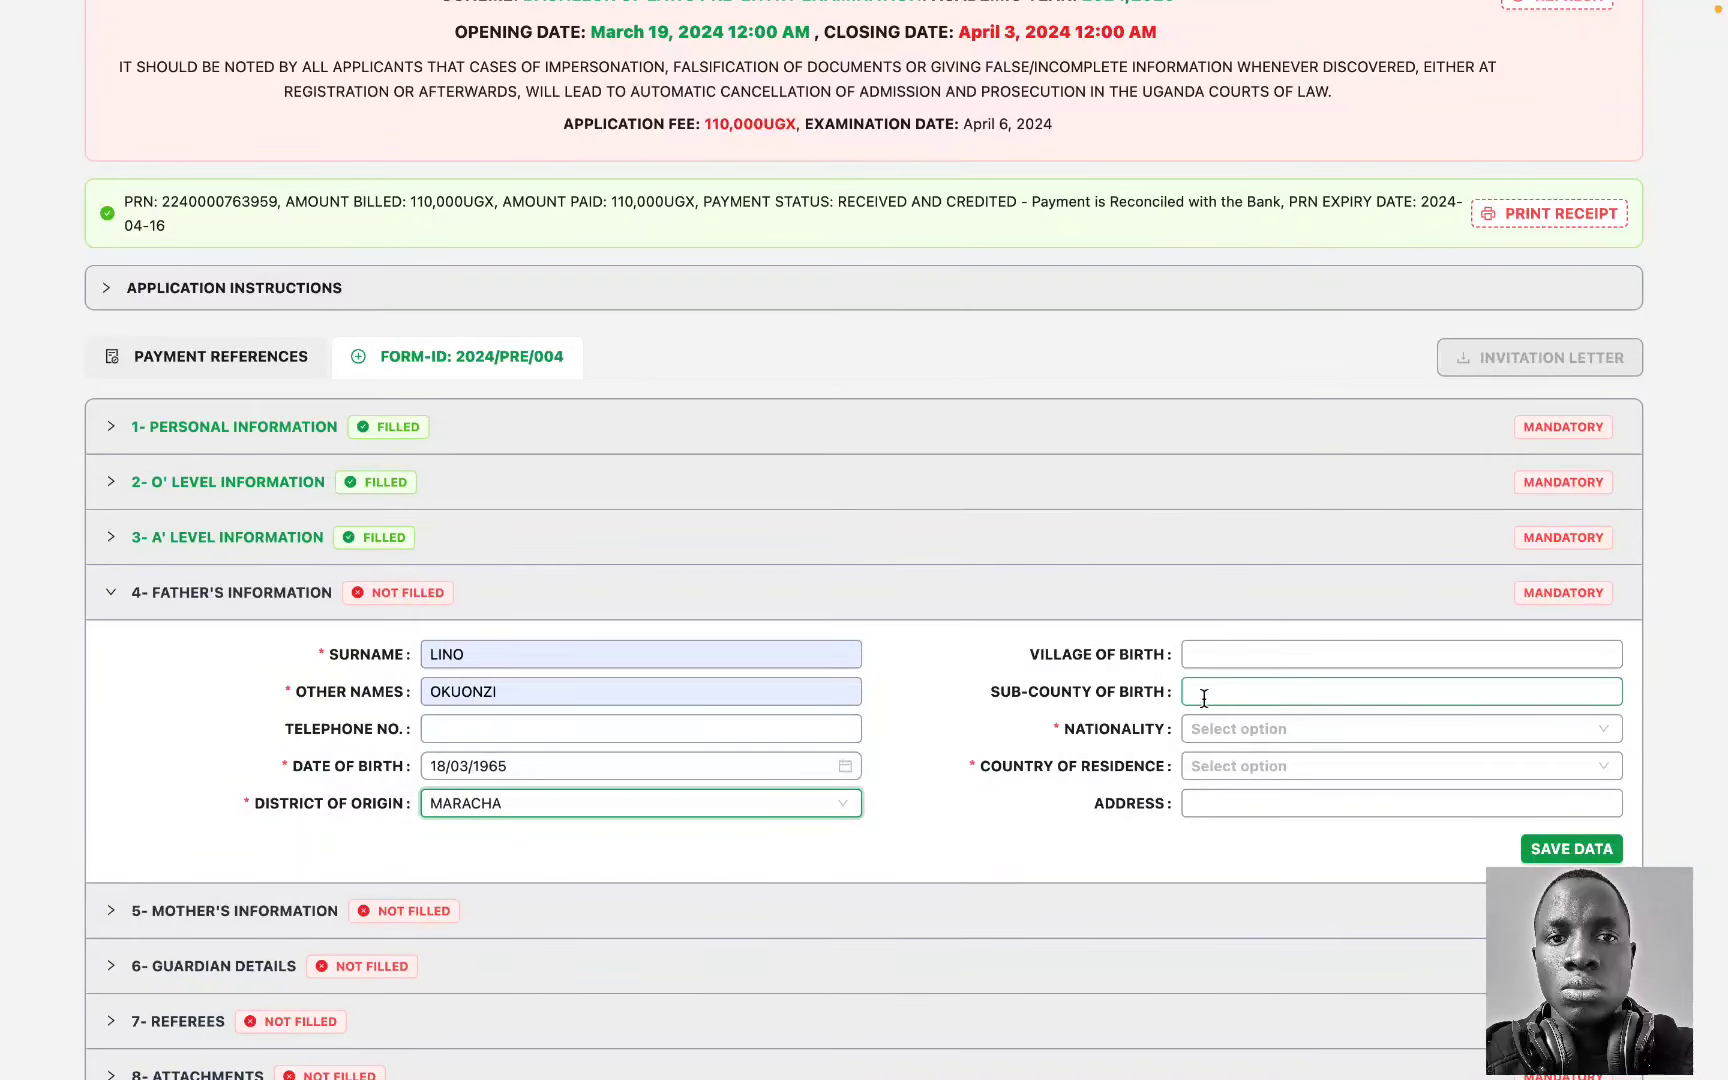
click(1234, 733)
text(uga)
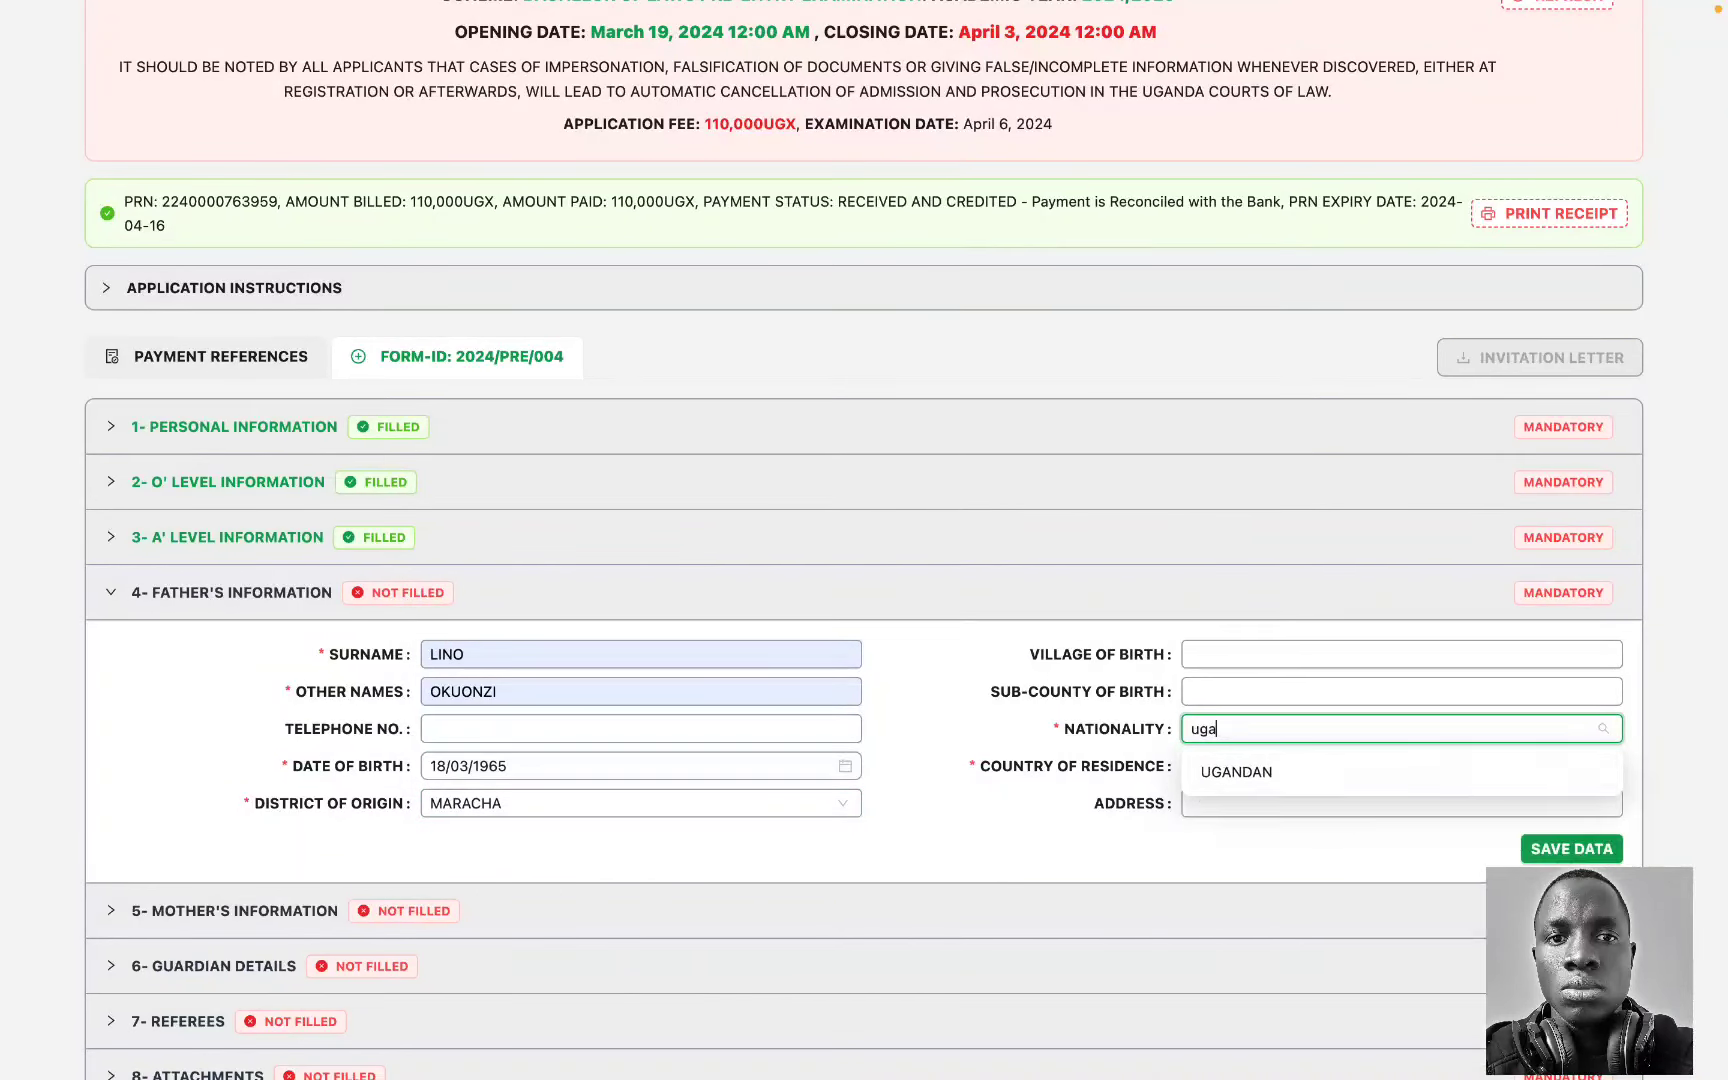
click(1280, 771)
click(1243, 766)
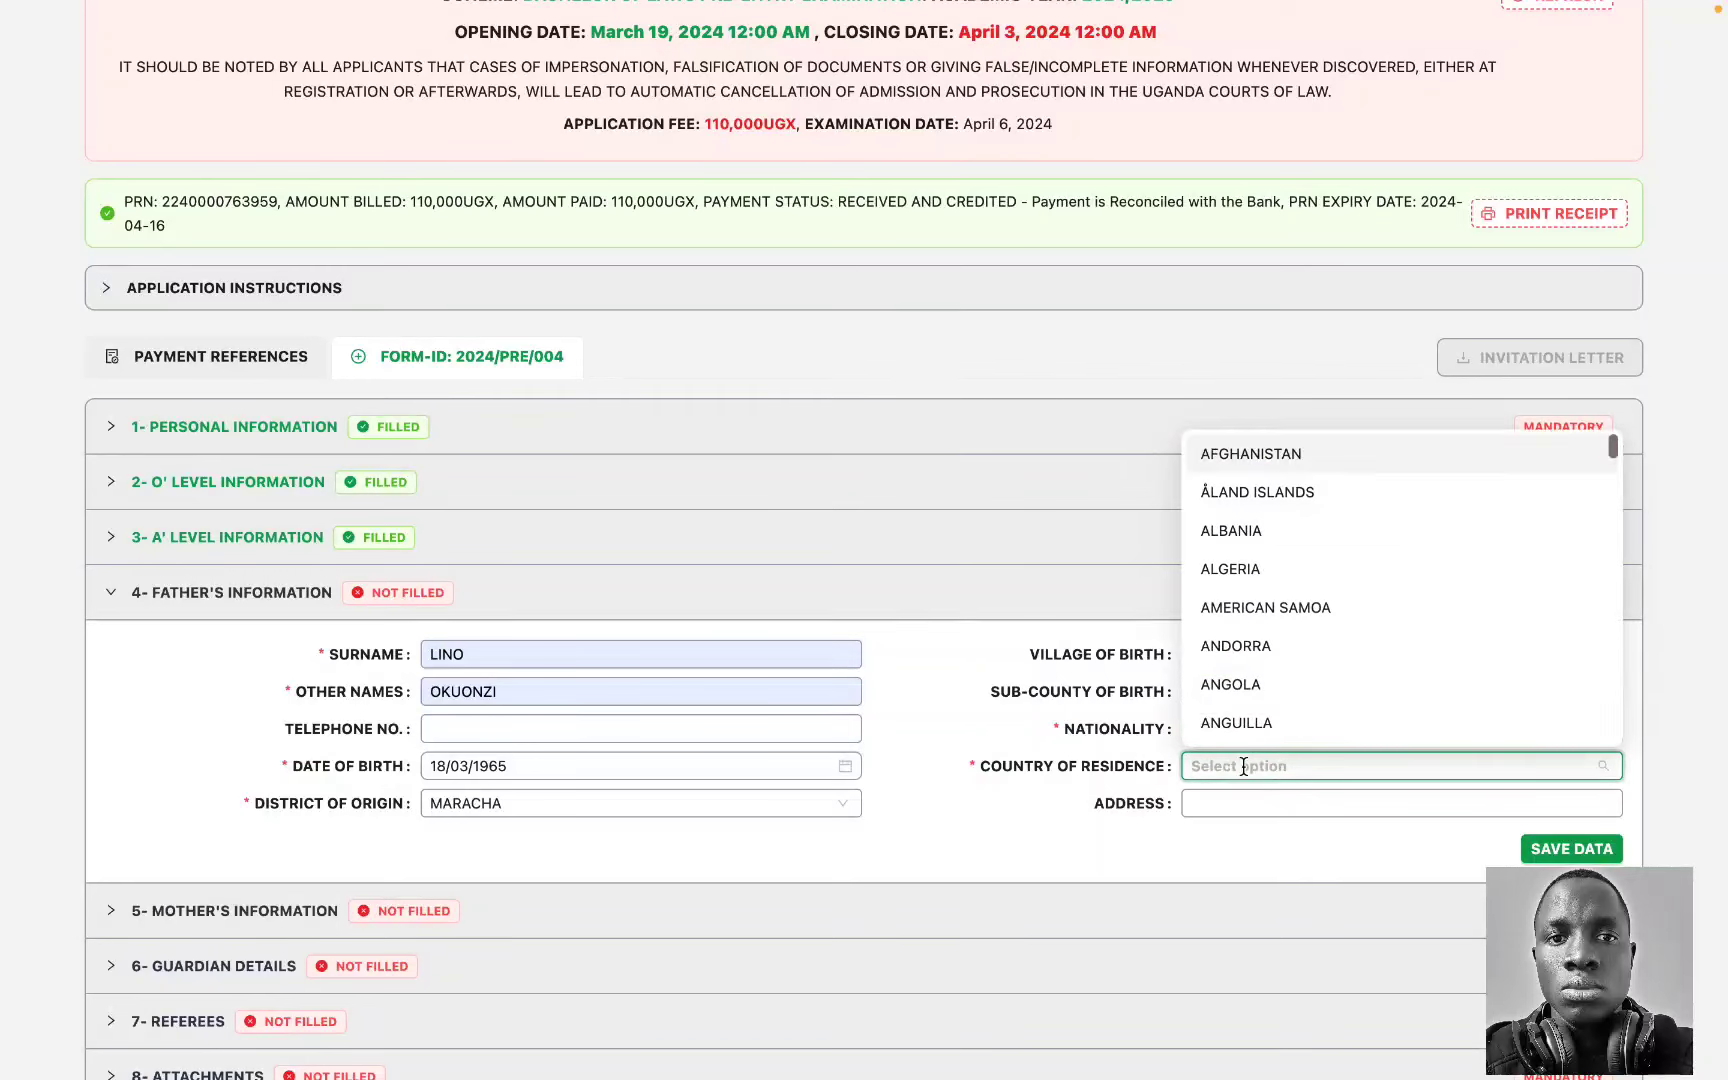
text(uga)
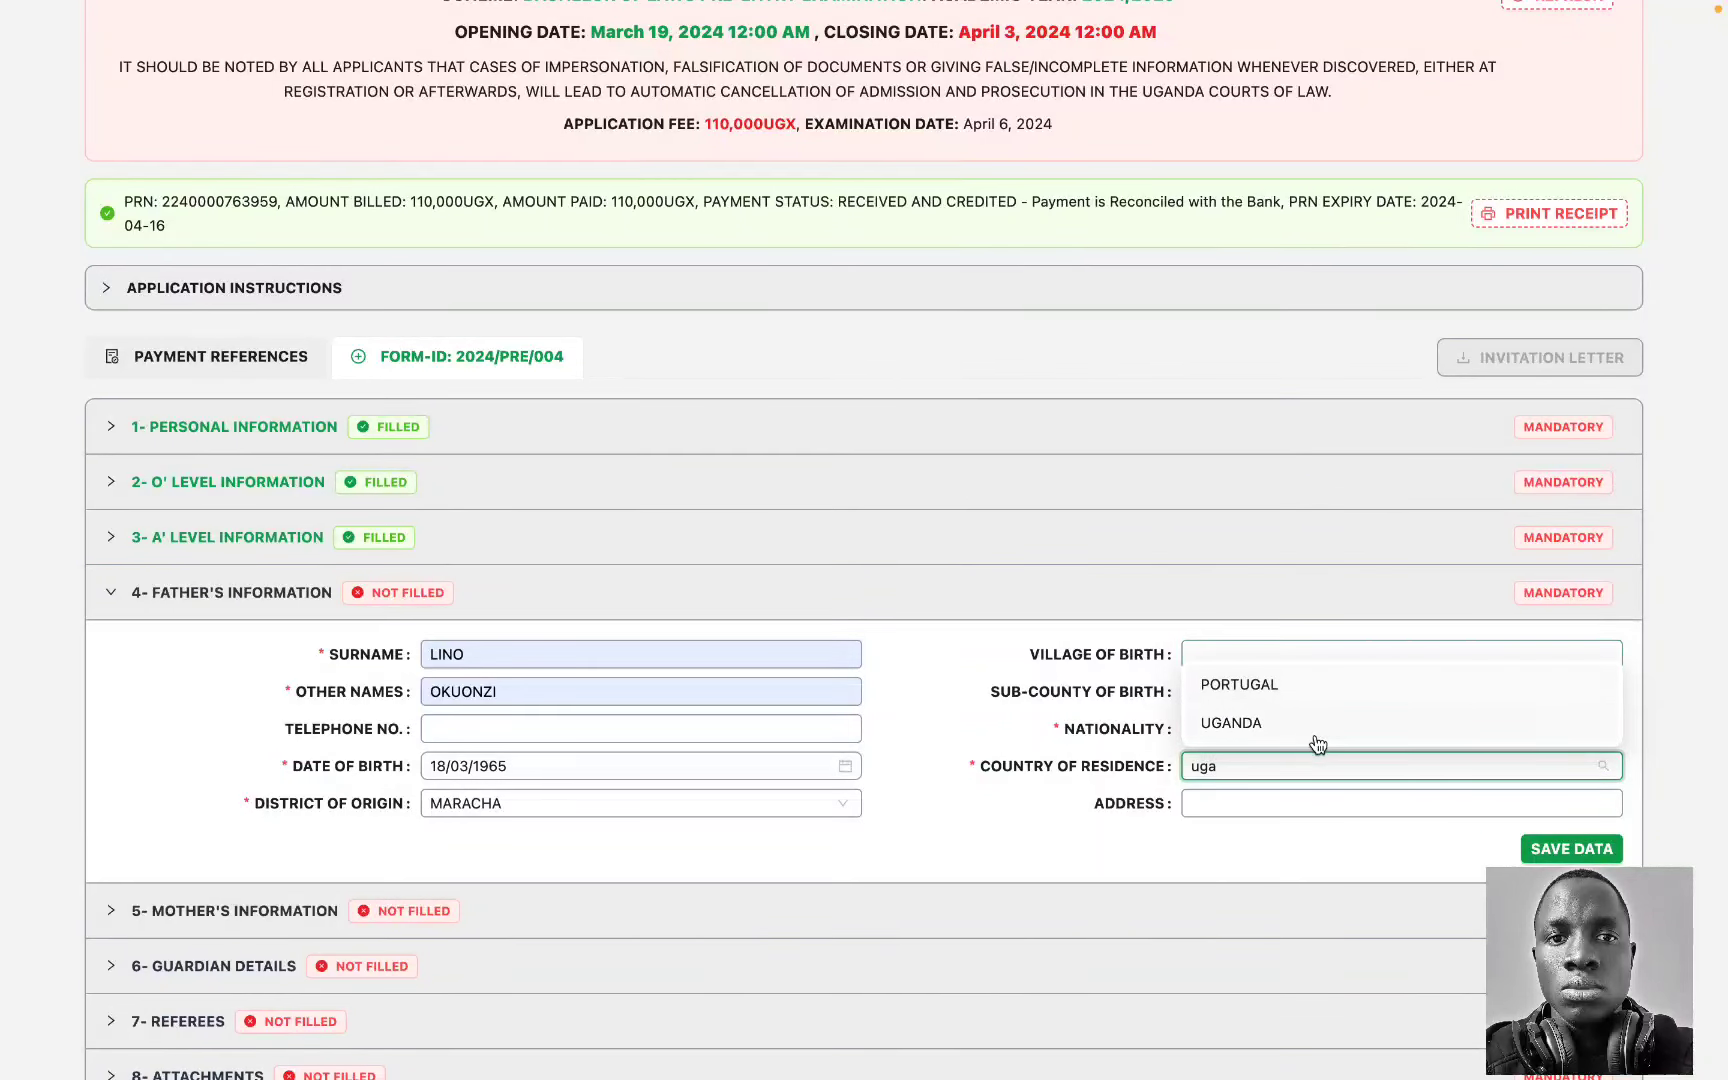
click(1300, 722)
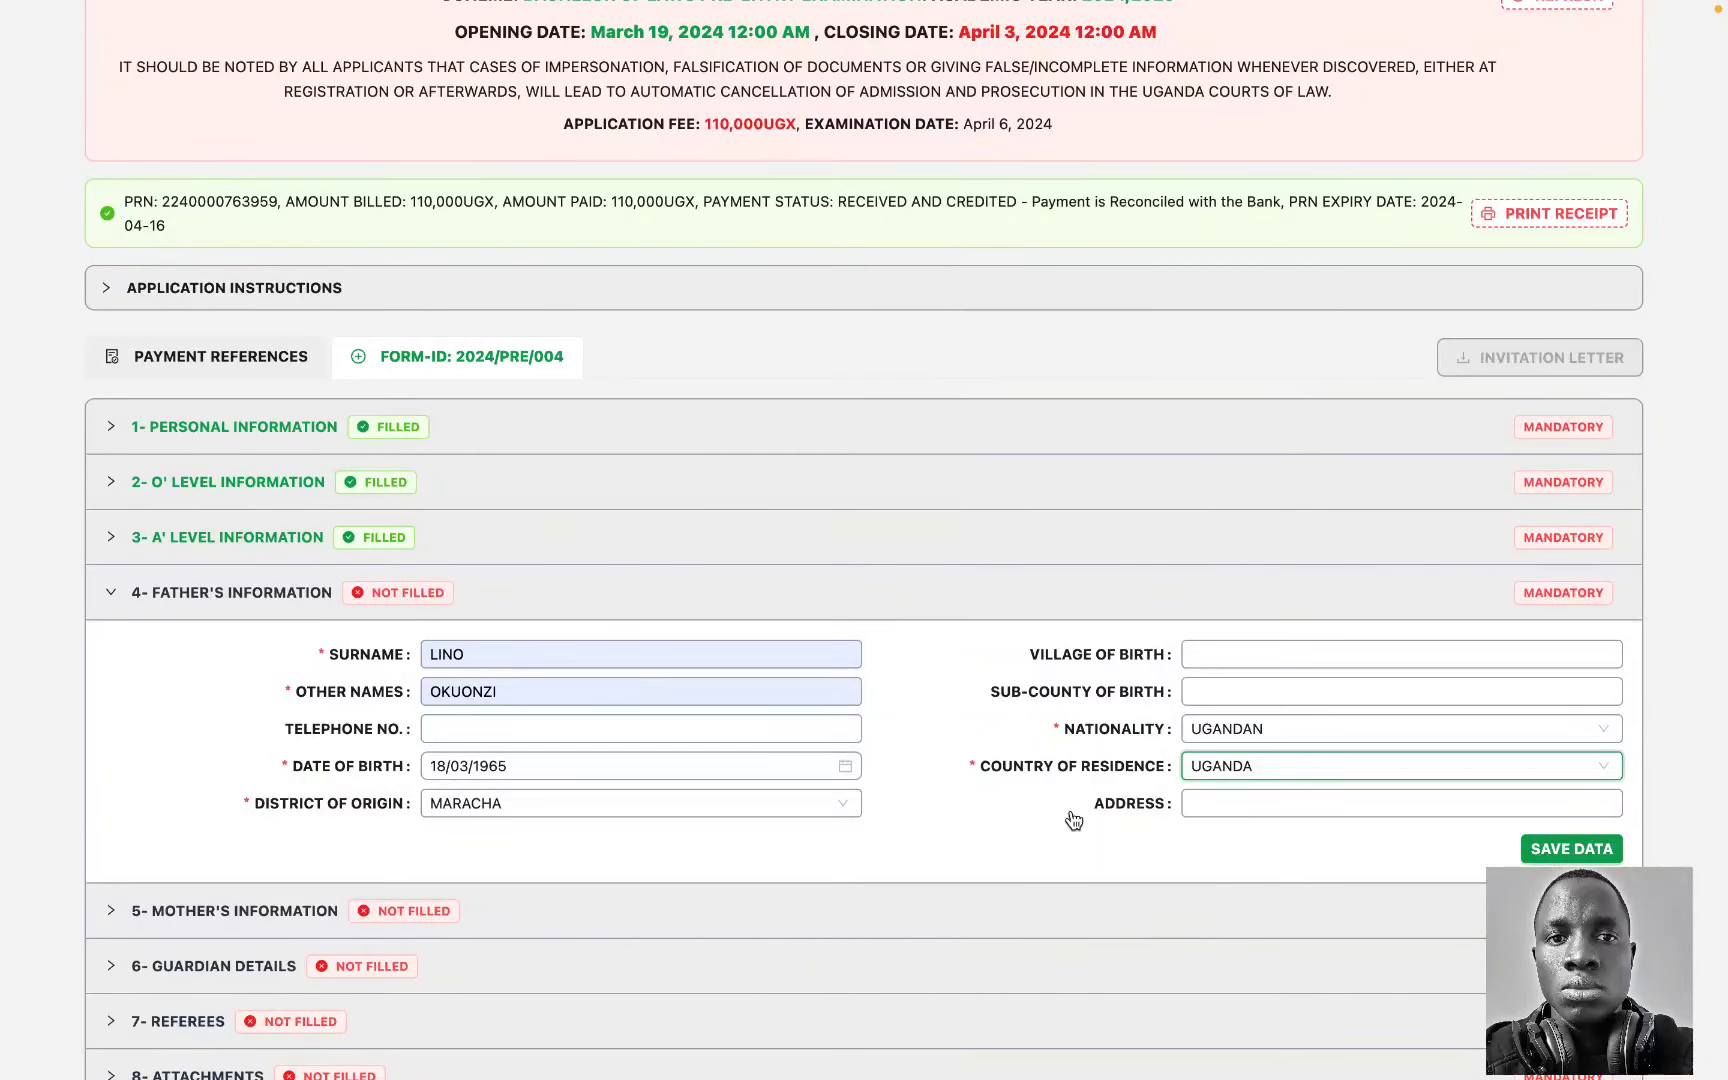
key(Return)
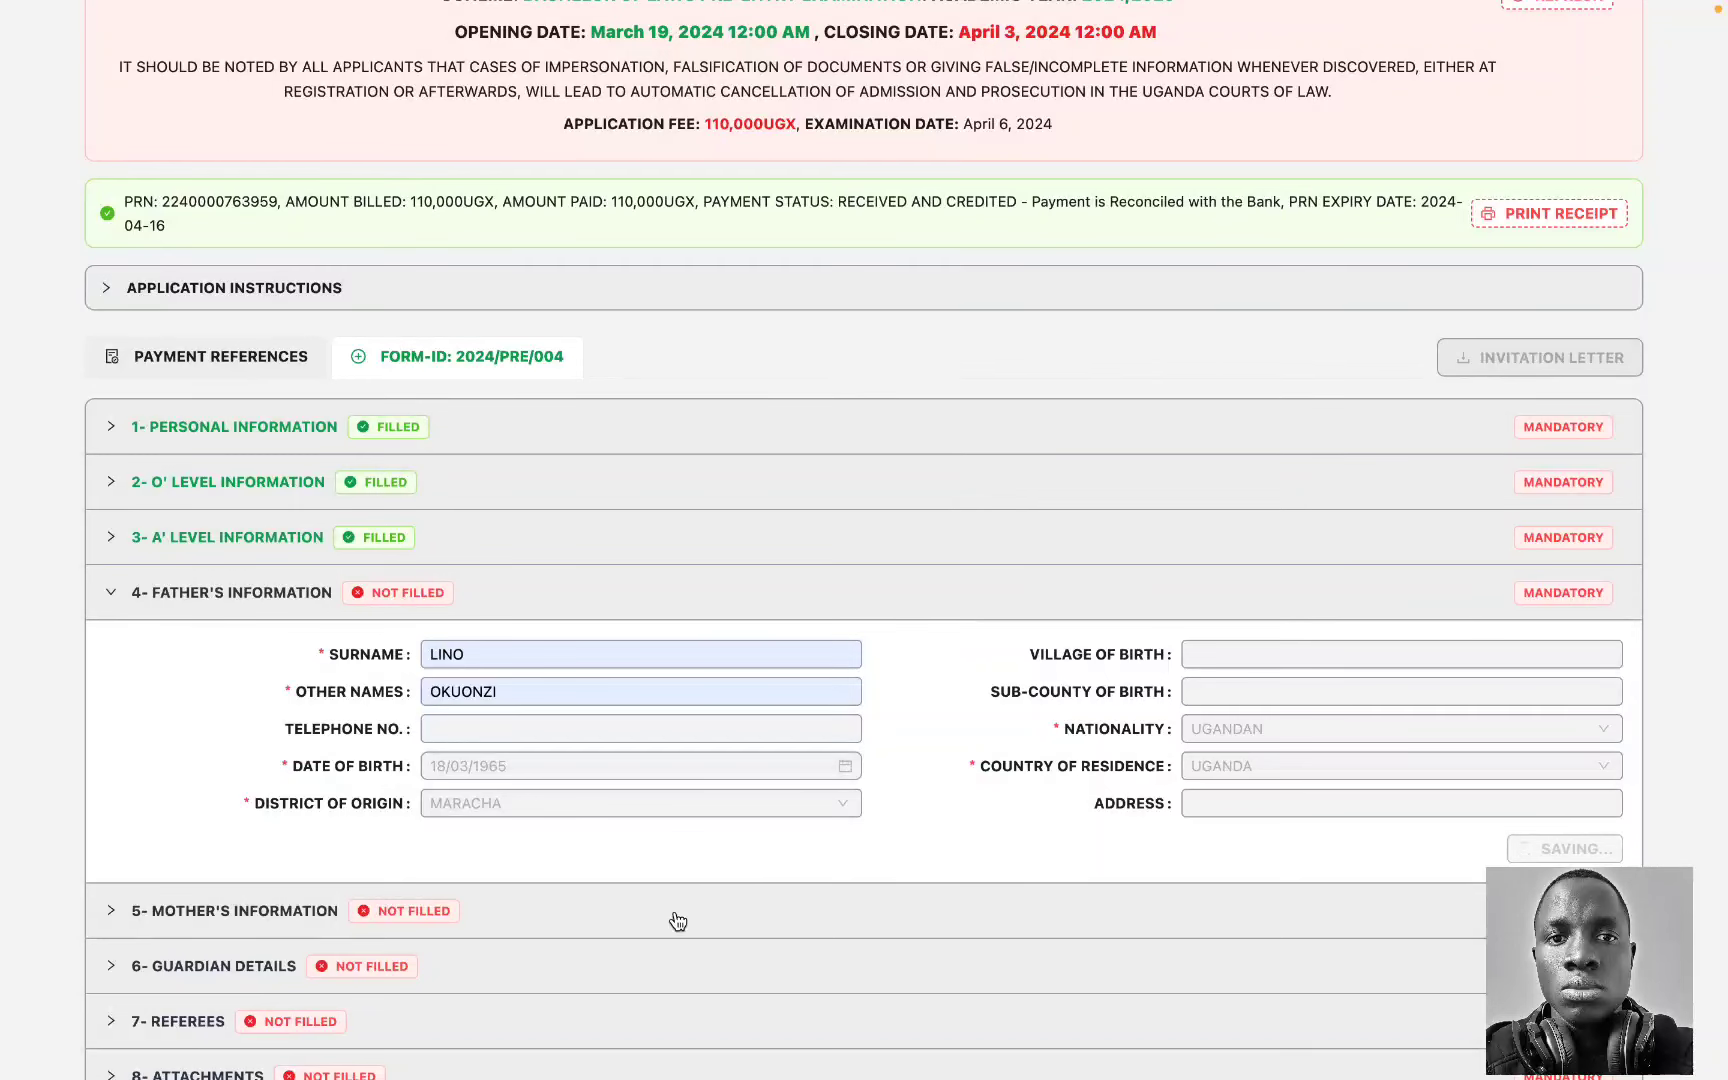
click(675, 910)
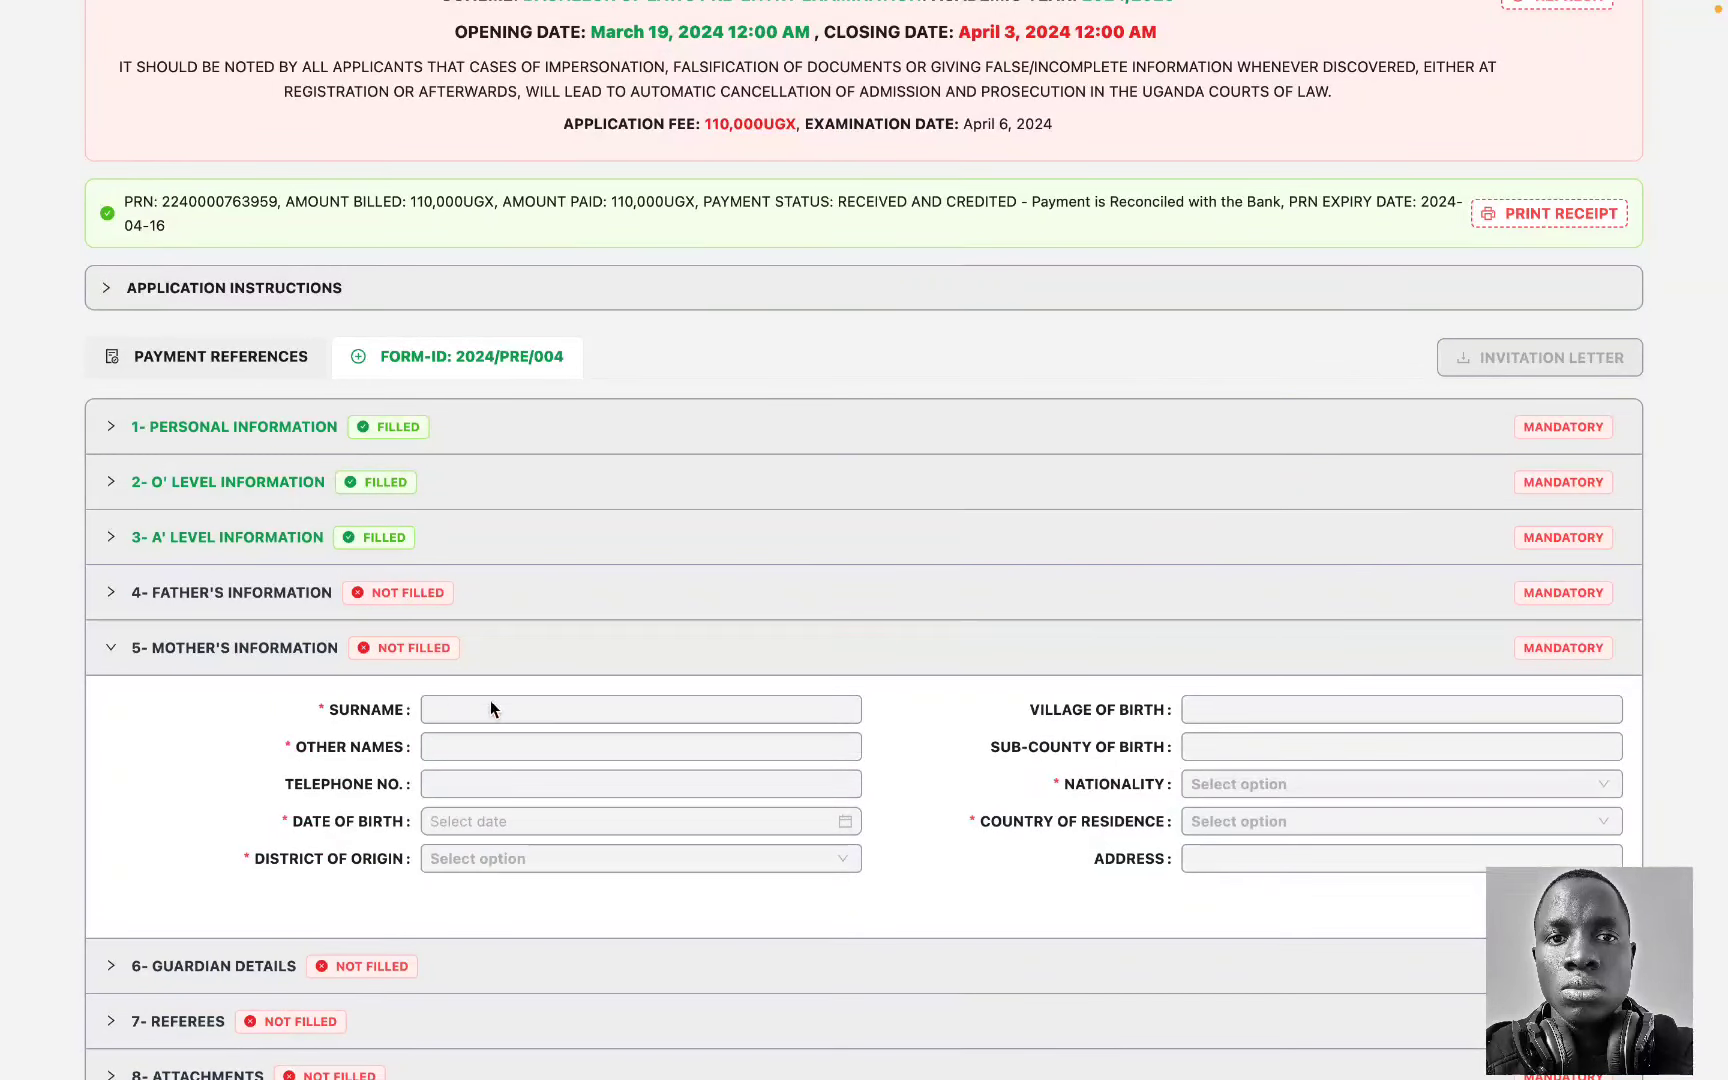
click(453, 710)
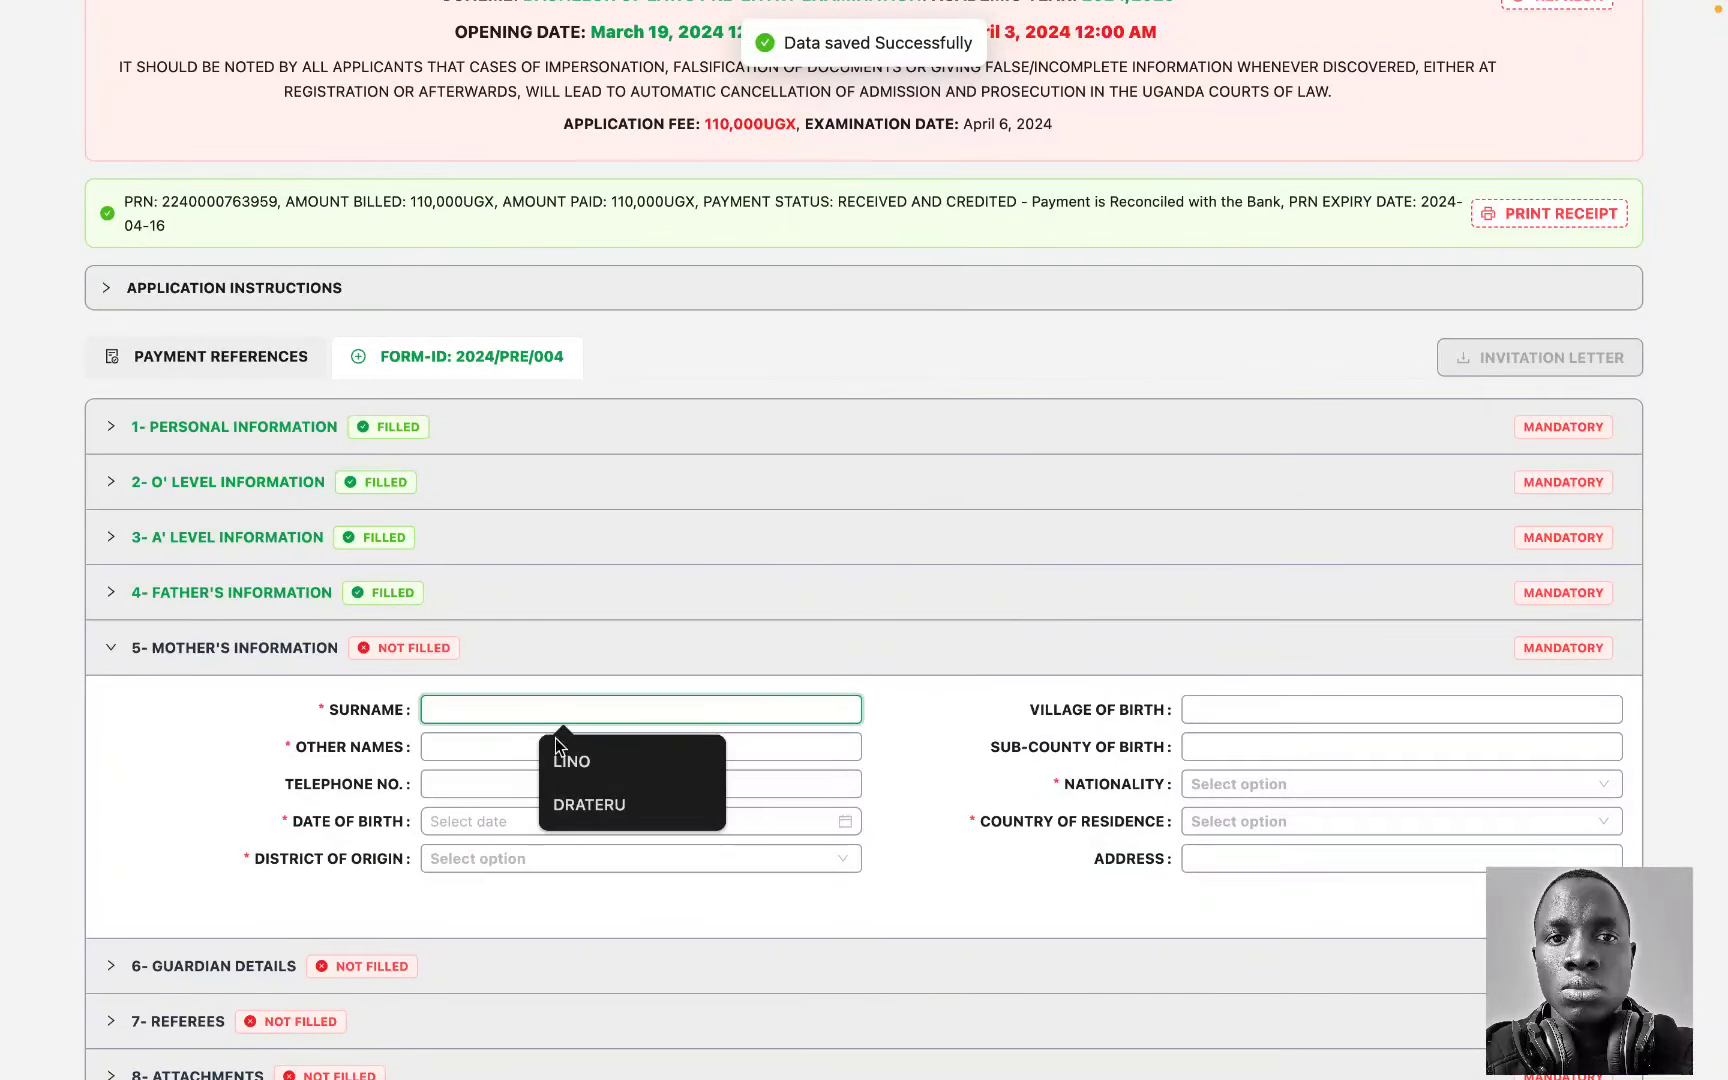
click(574, 774)
click(494, 746)
click(567, 825)
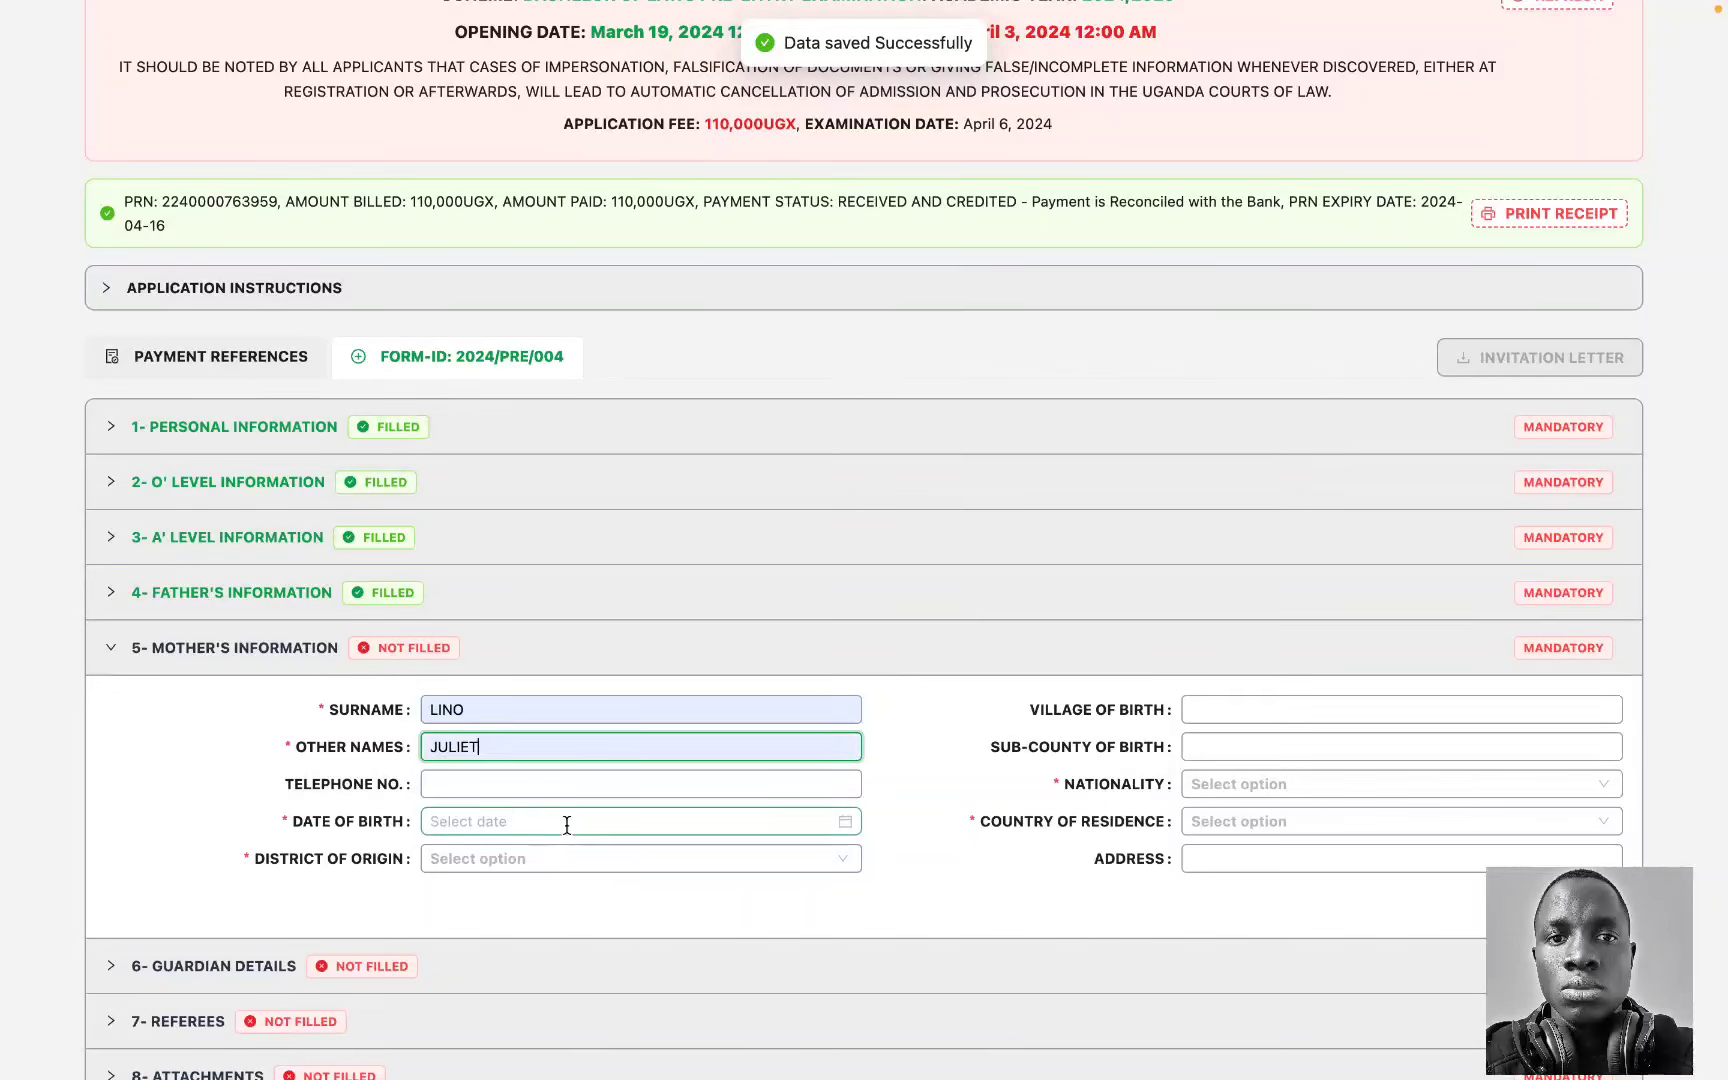
click(505, 815)
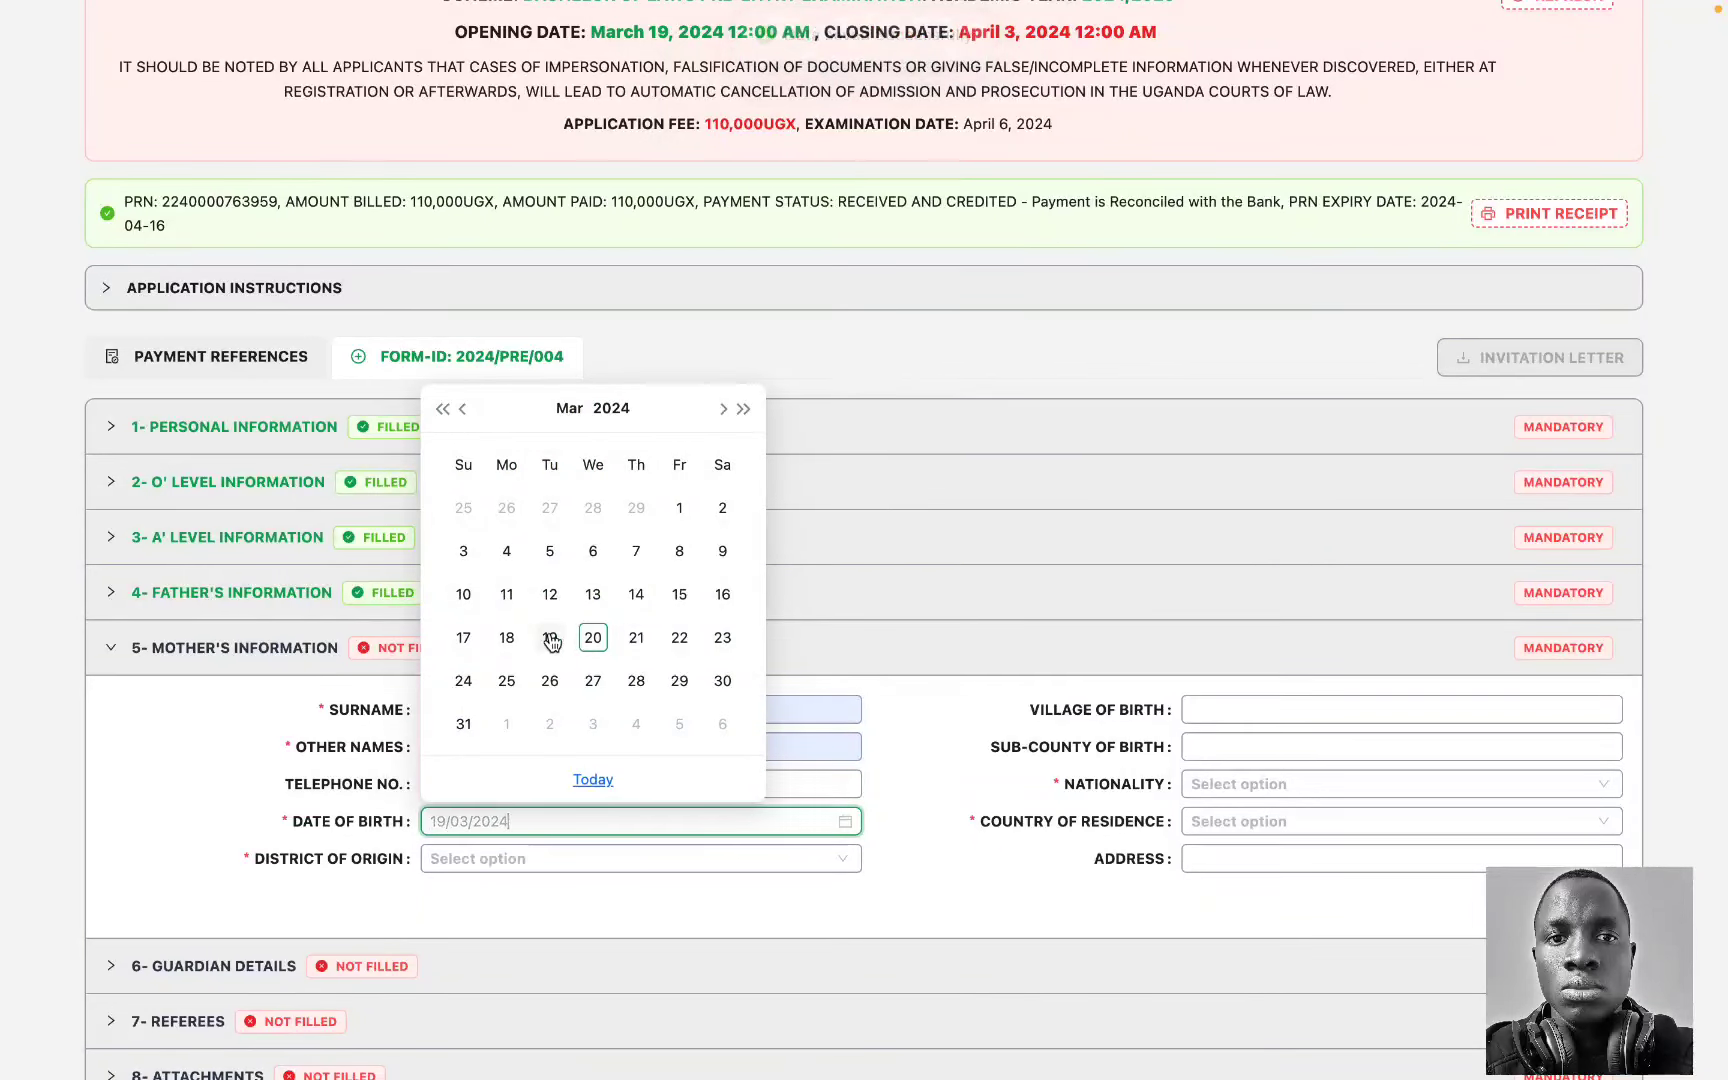
click(551, 640)
double_click(490, 820)
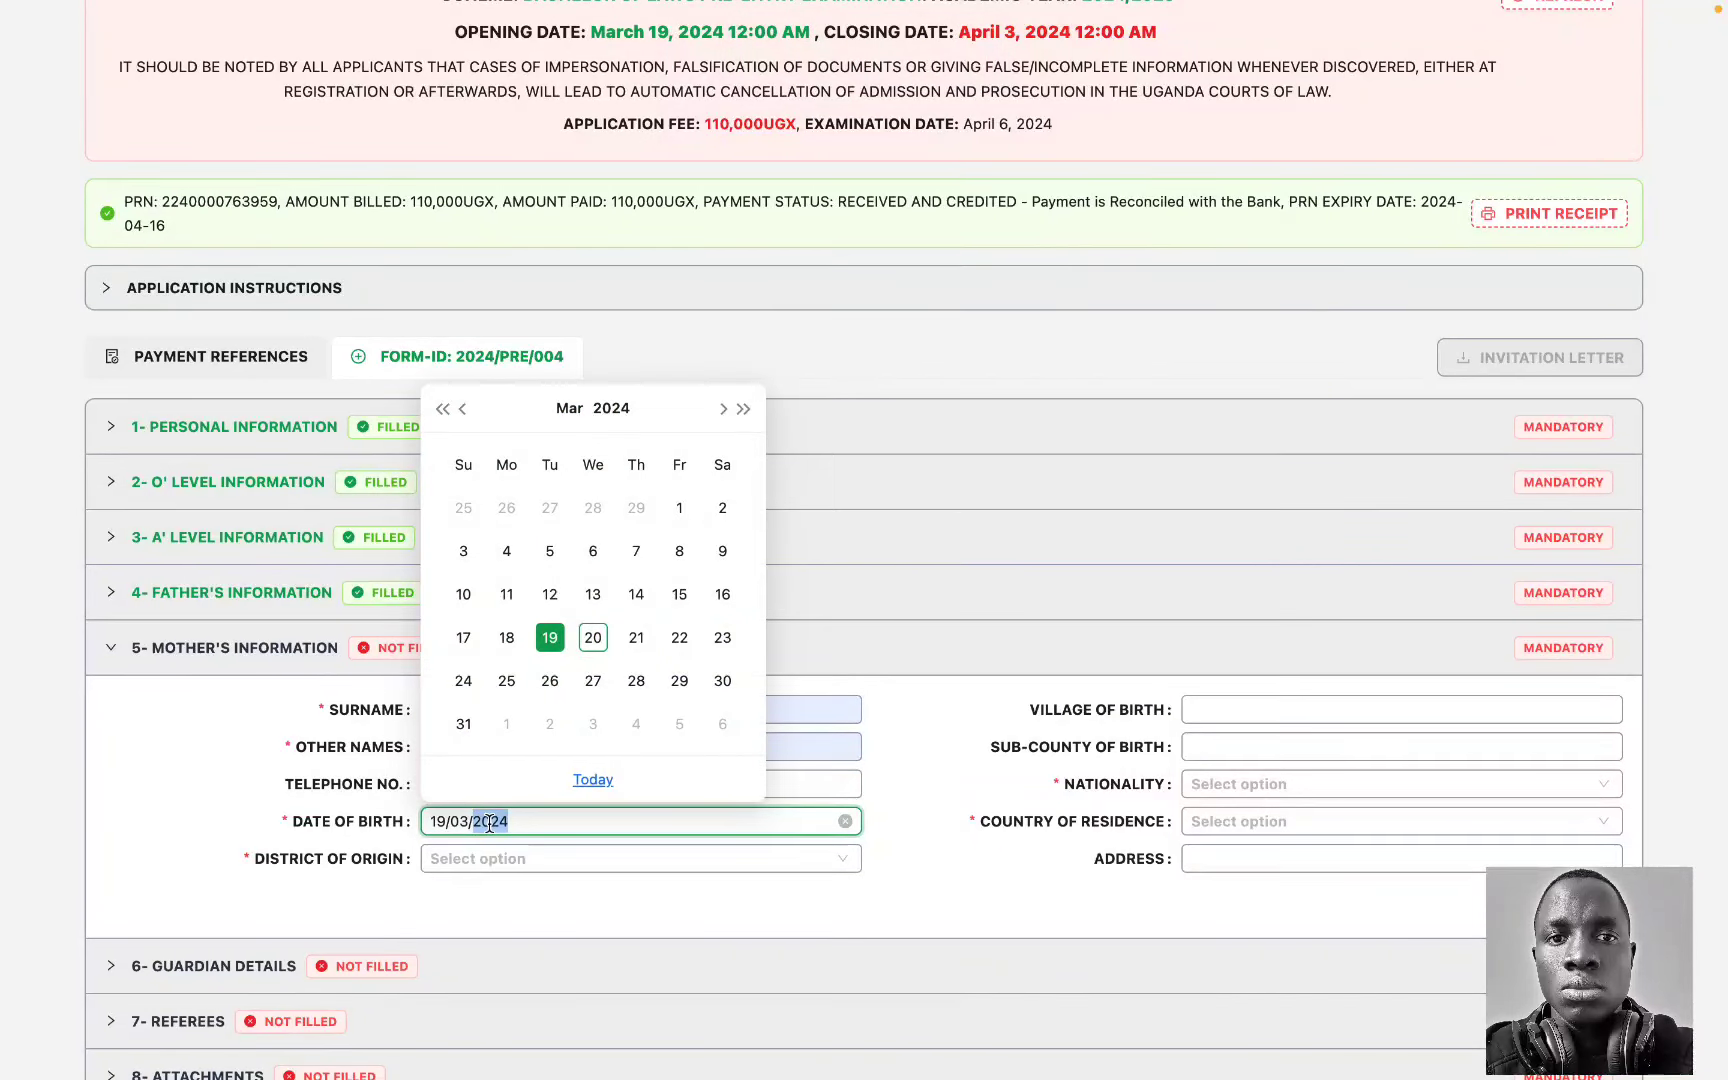
text(1968)
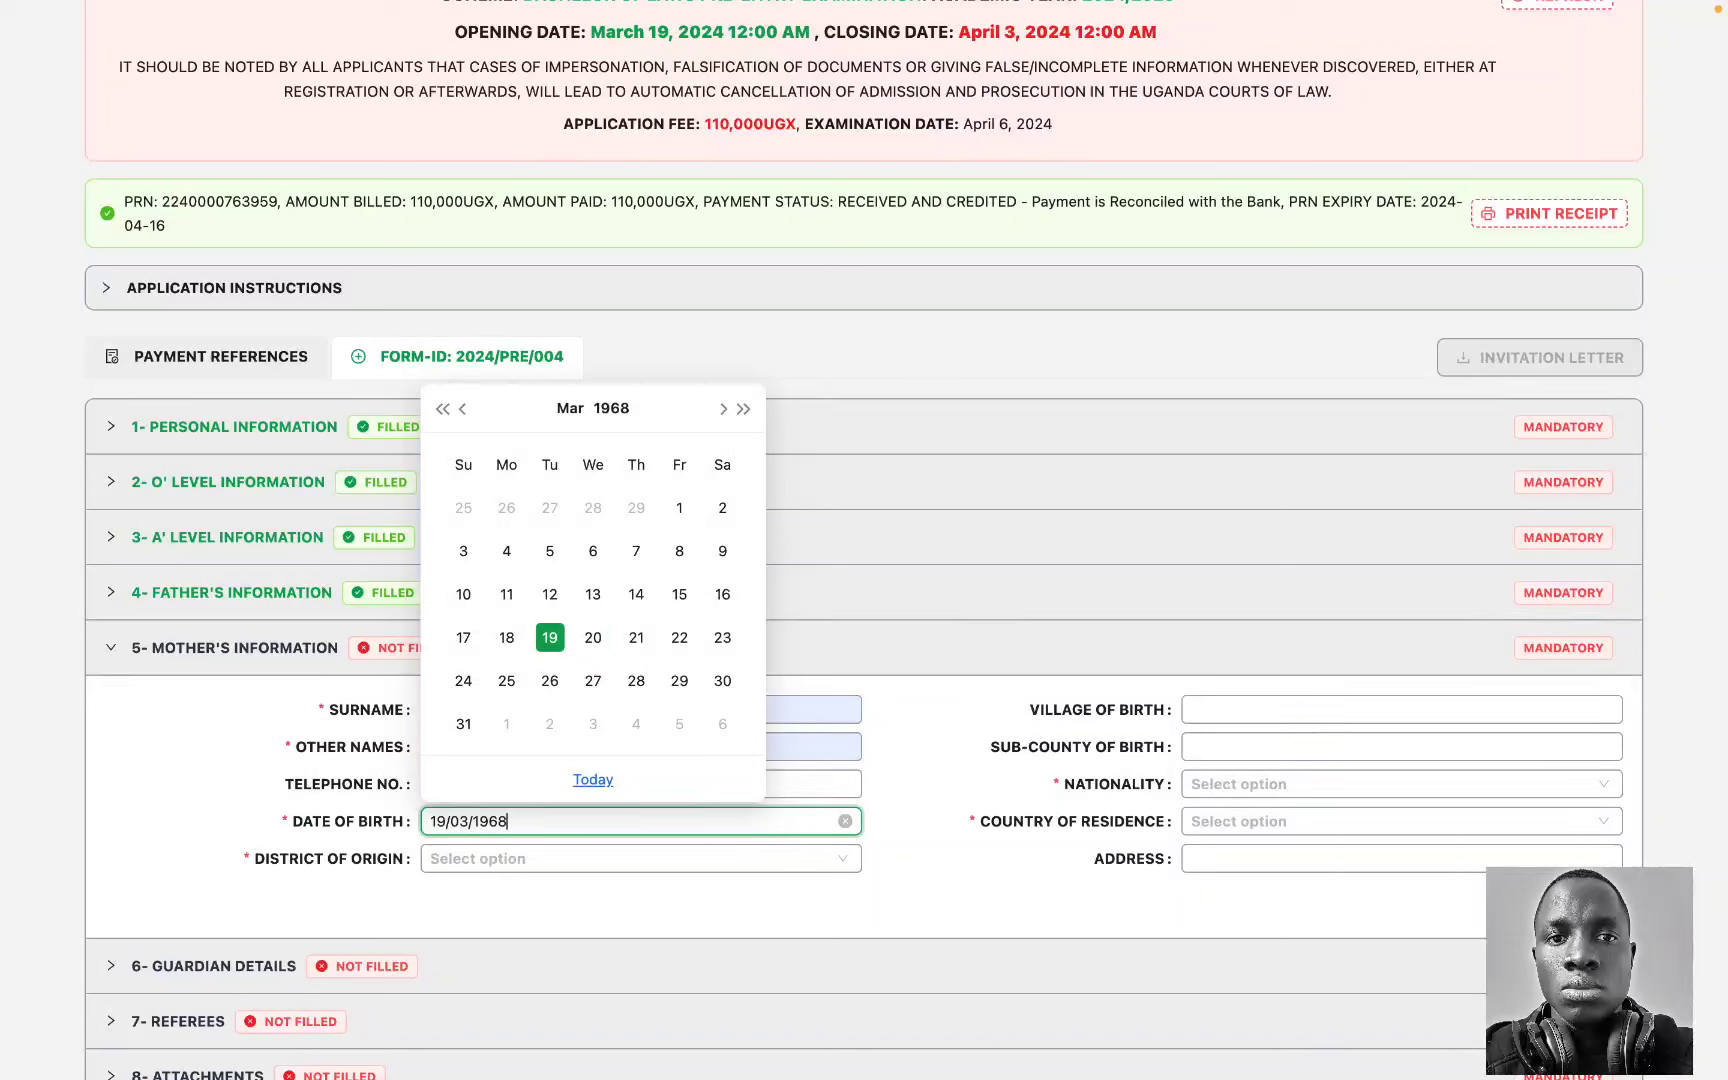
key(Return)
Step: Set the mother's district to MARACHA, nationality UGANDAN and country of residence UGANDA
click(483, 852)
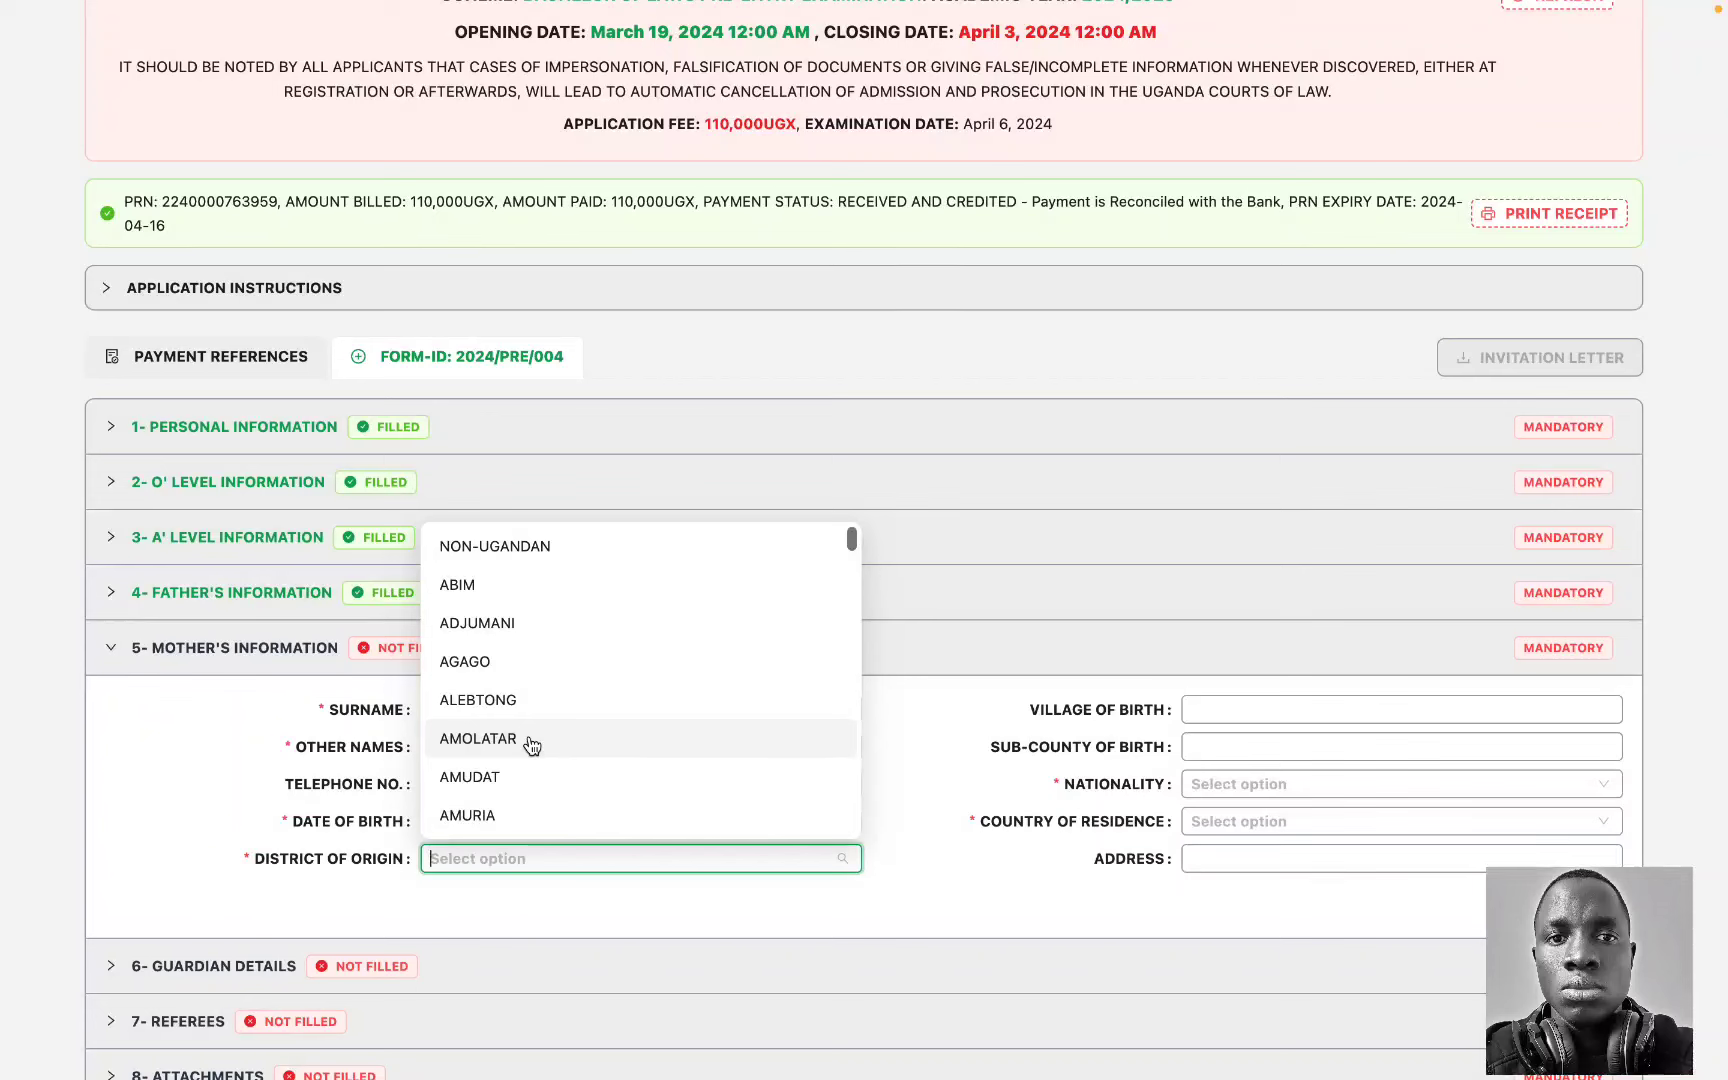
text(ug)
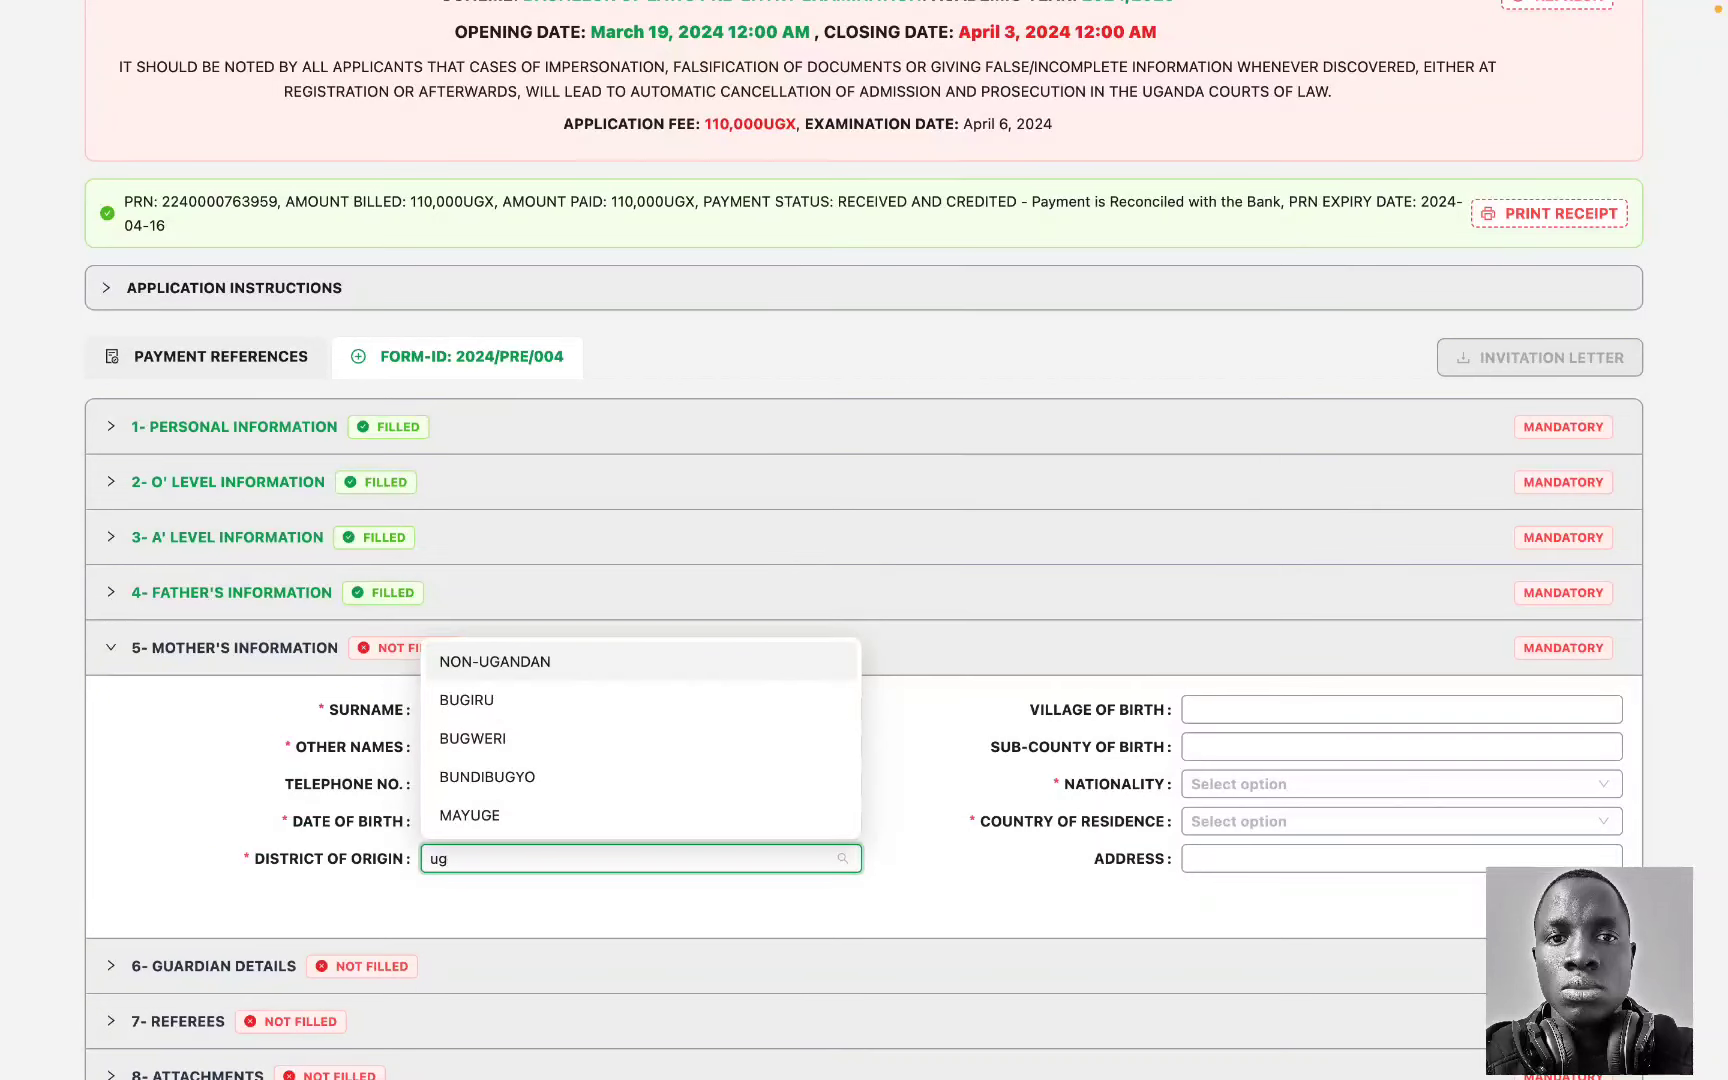
key(BackSpace)
key(BackSpace)
text(mara)
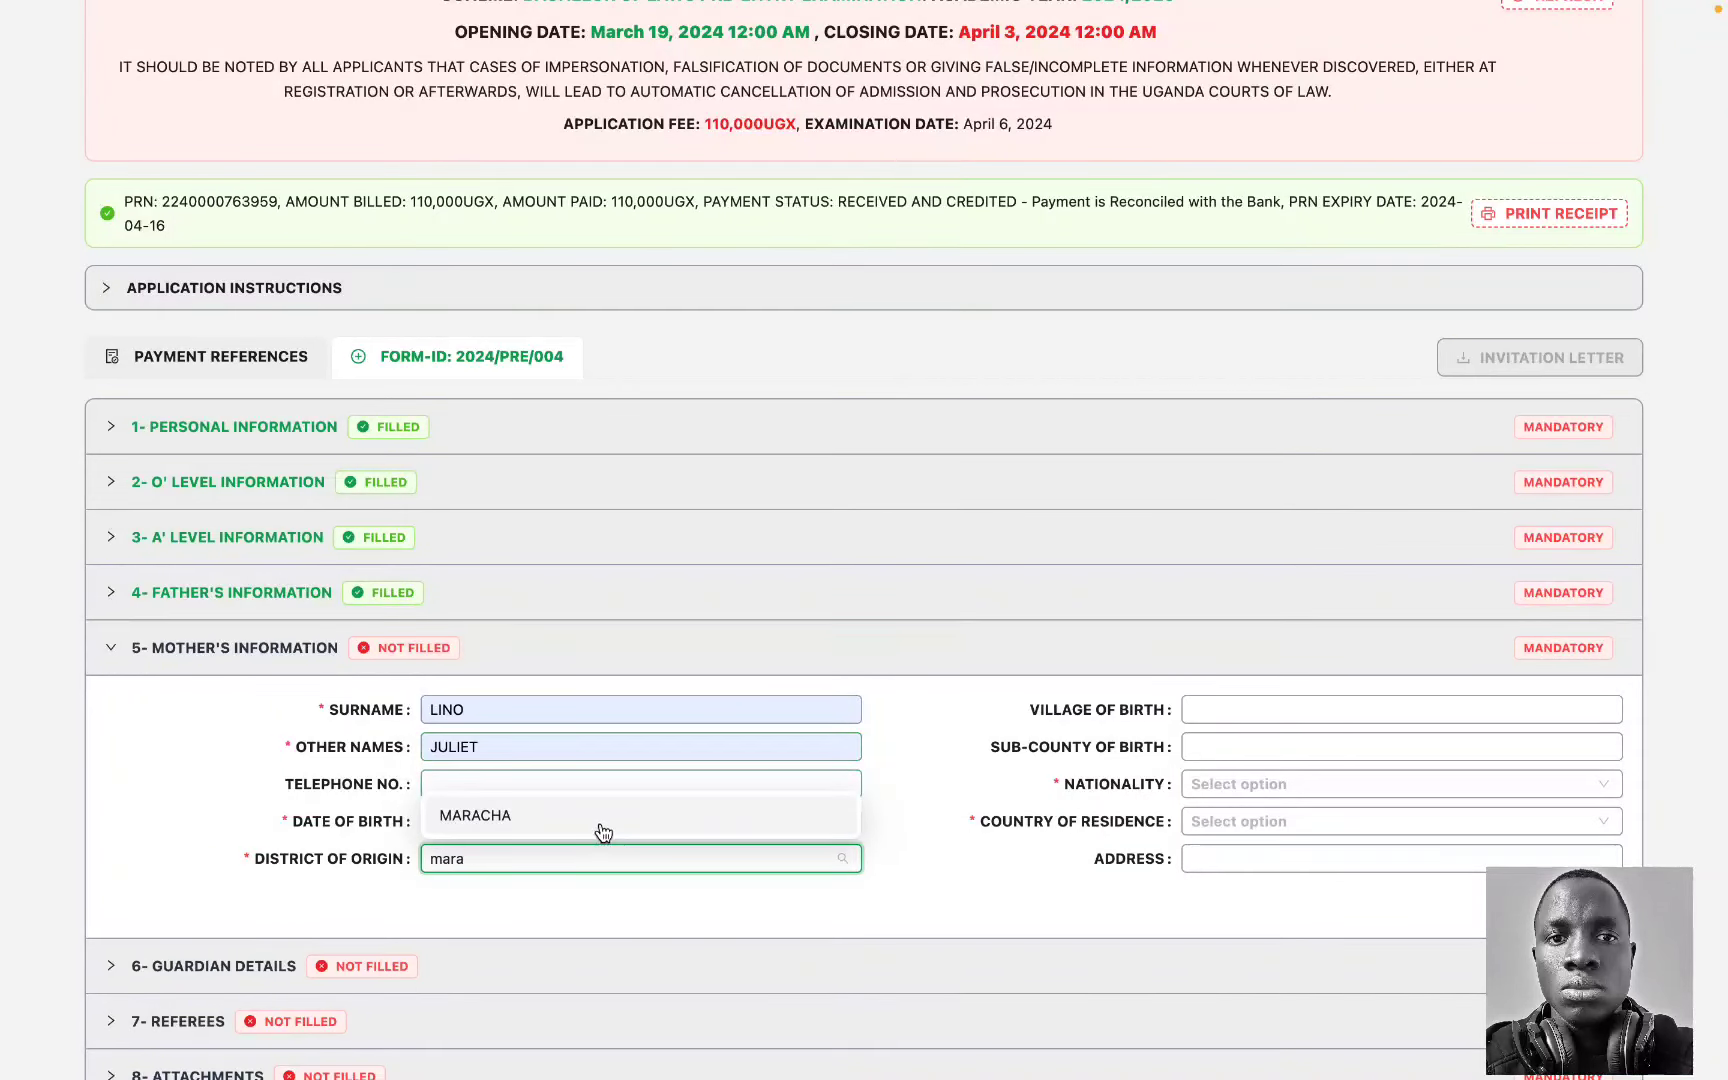
click(603, 830)
click(1220, 786)
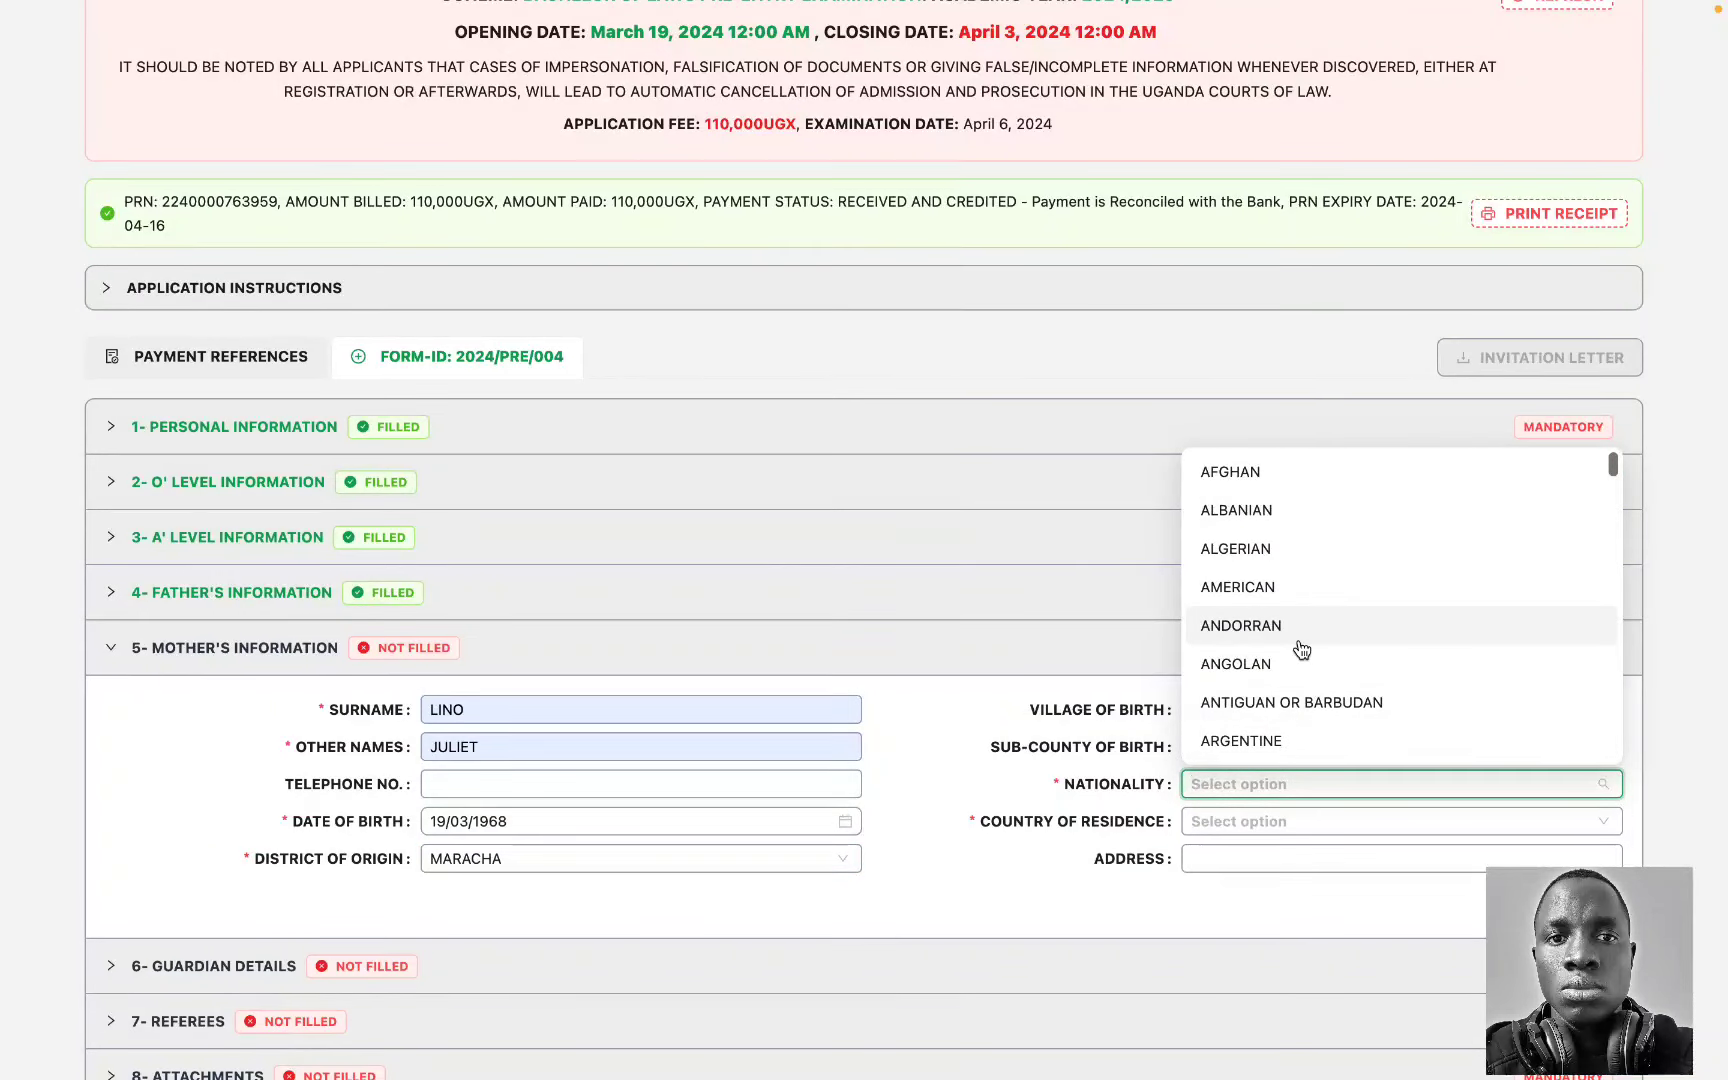
text(u)
key(BackSpace)
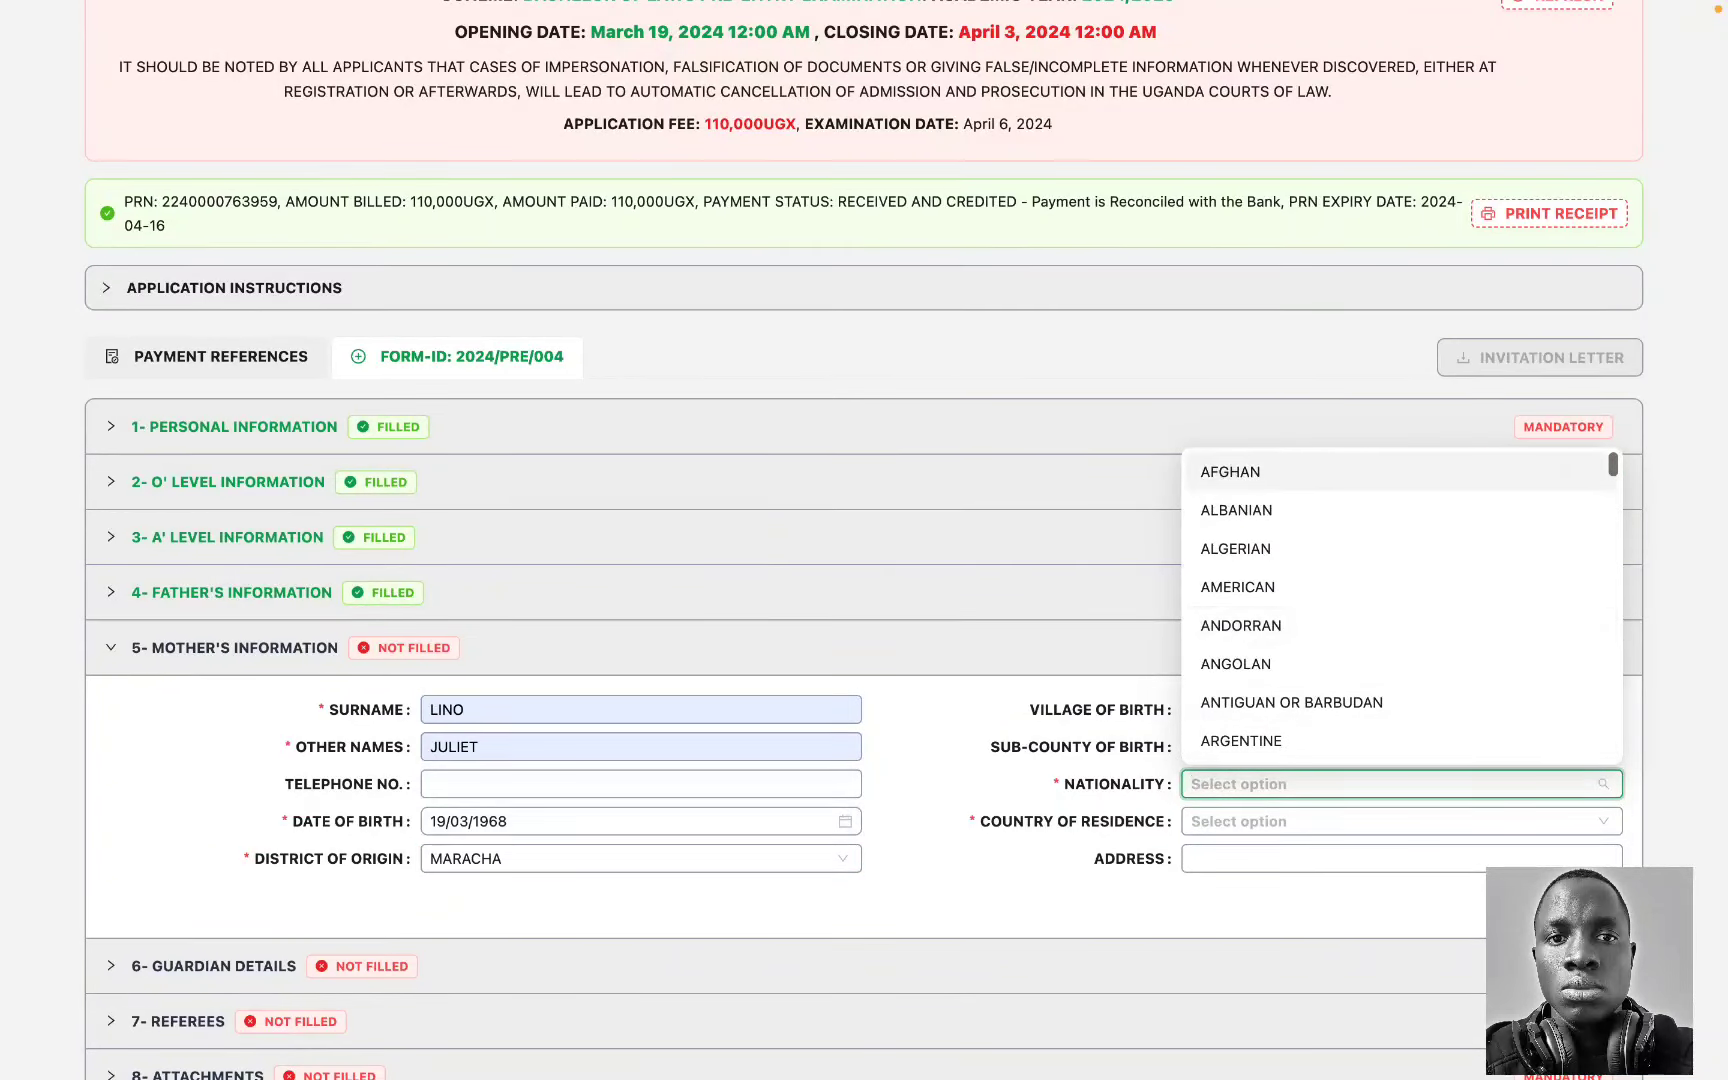
text(uga)
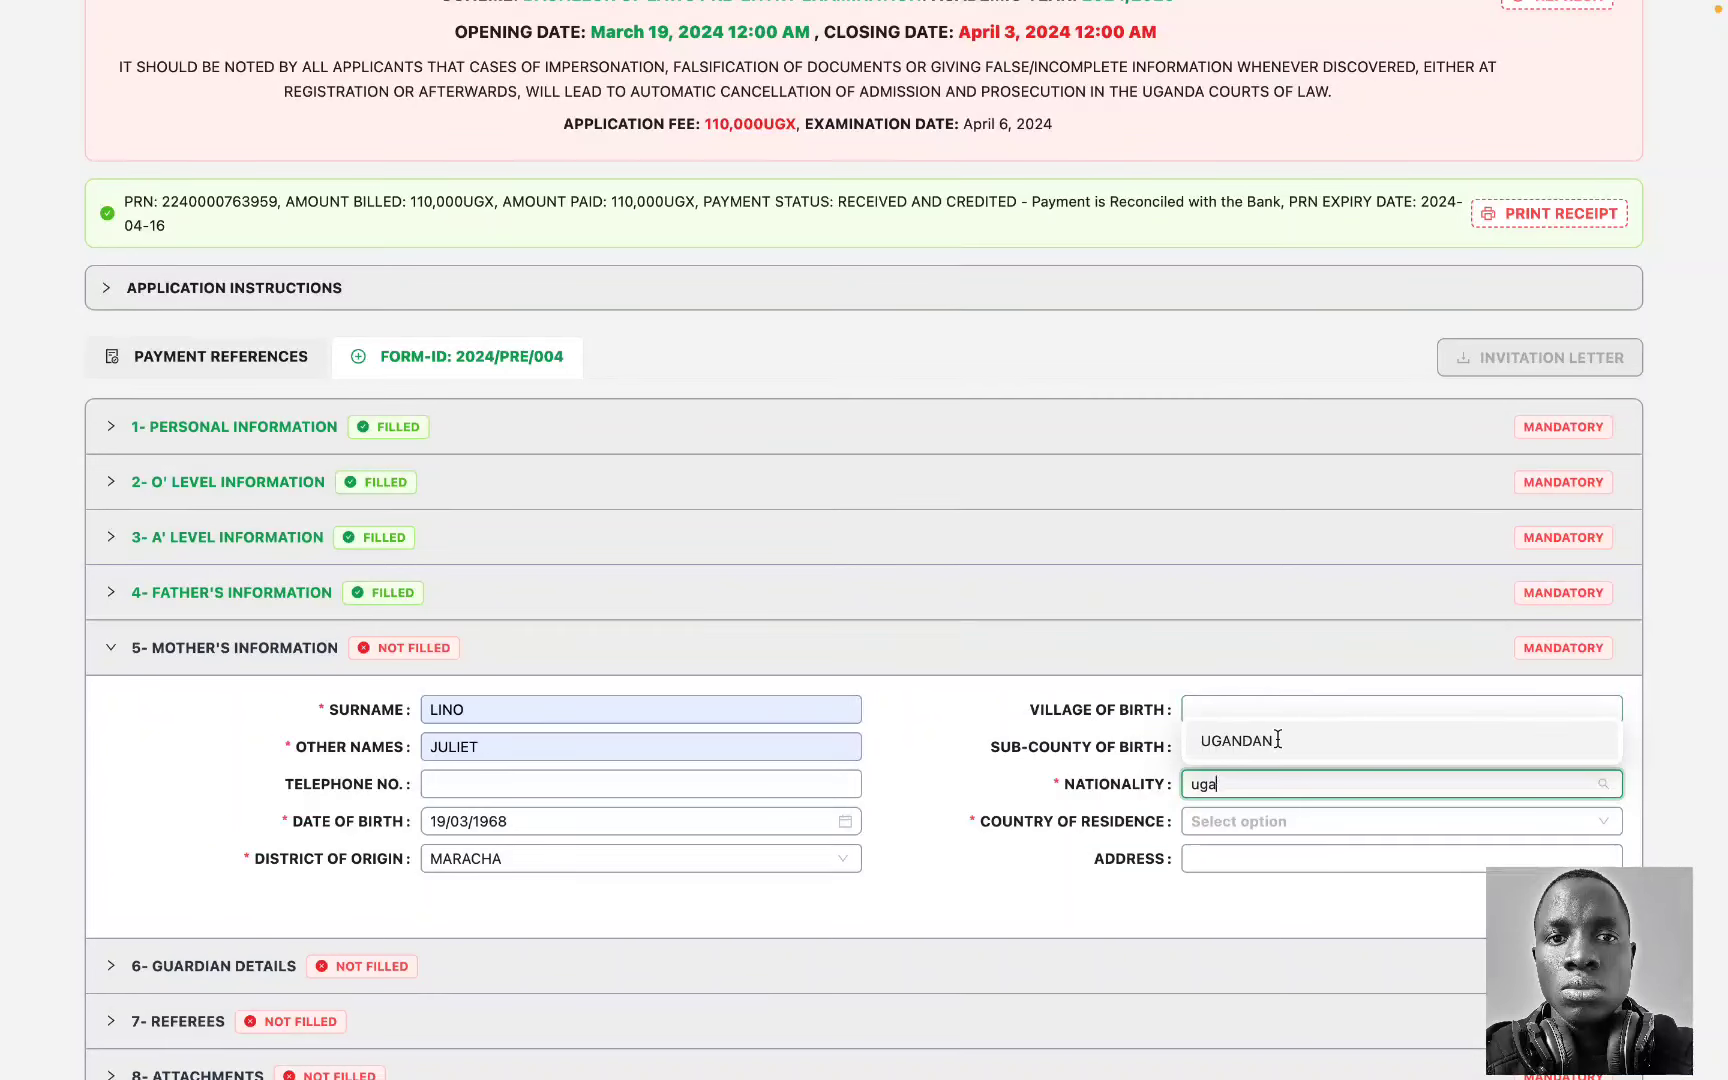
click(1277, 738)
click(1200, 821)
text(ug)
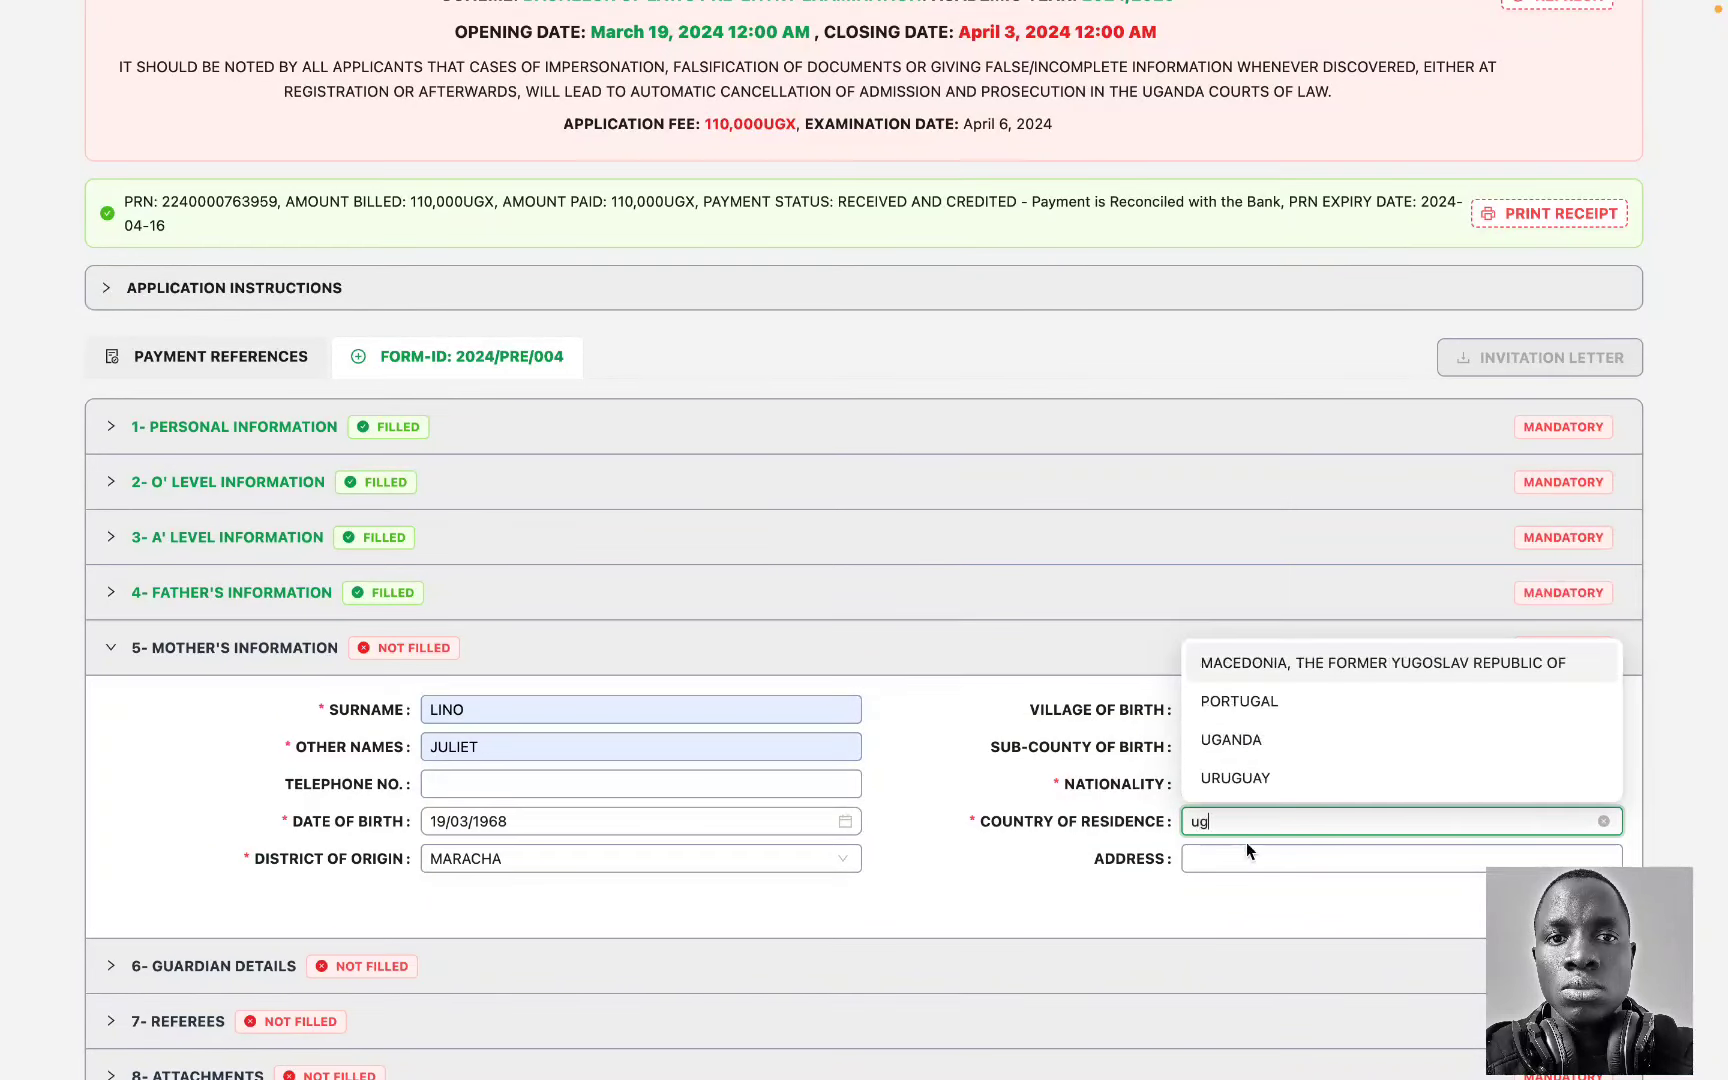
click(1250, 741)
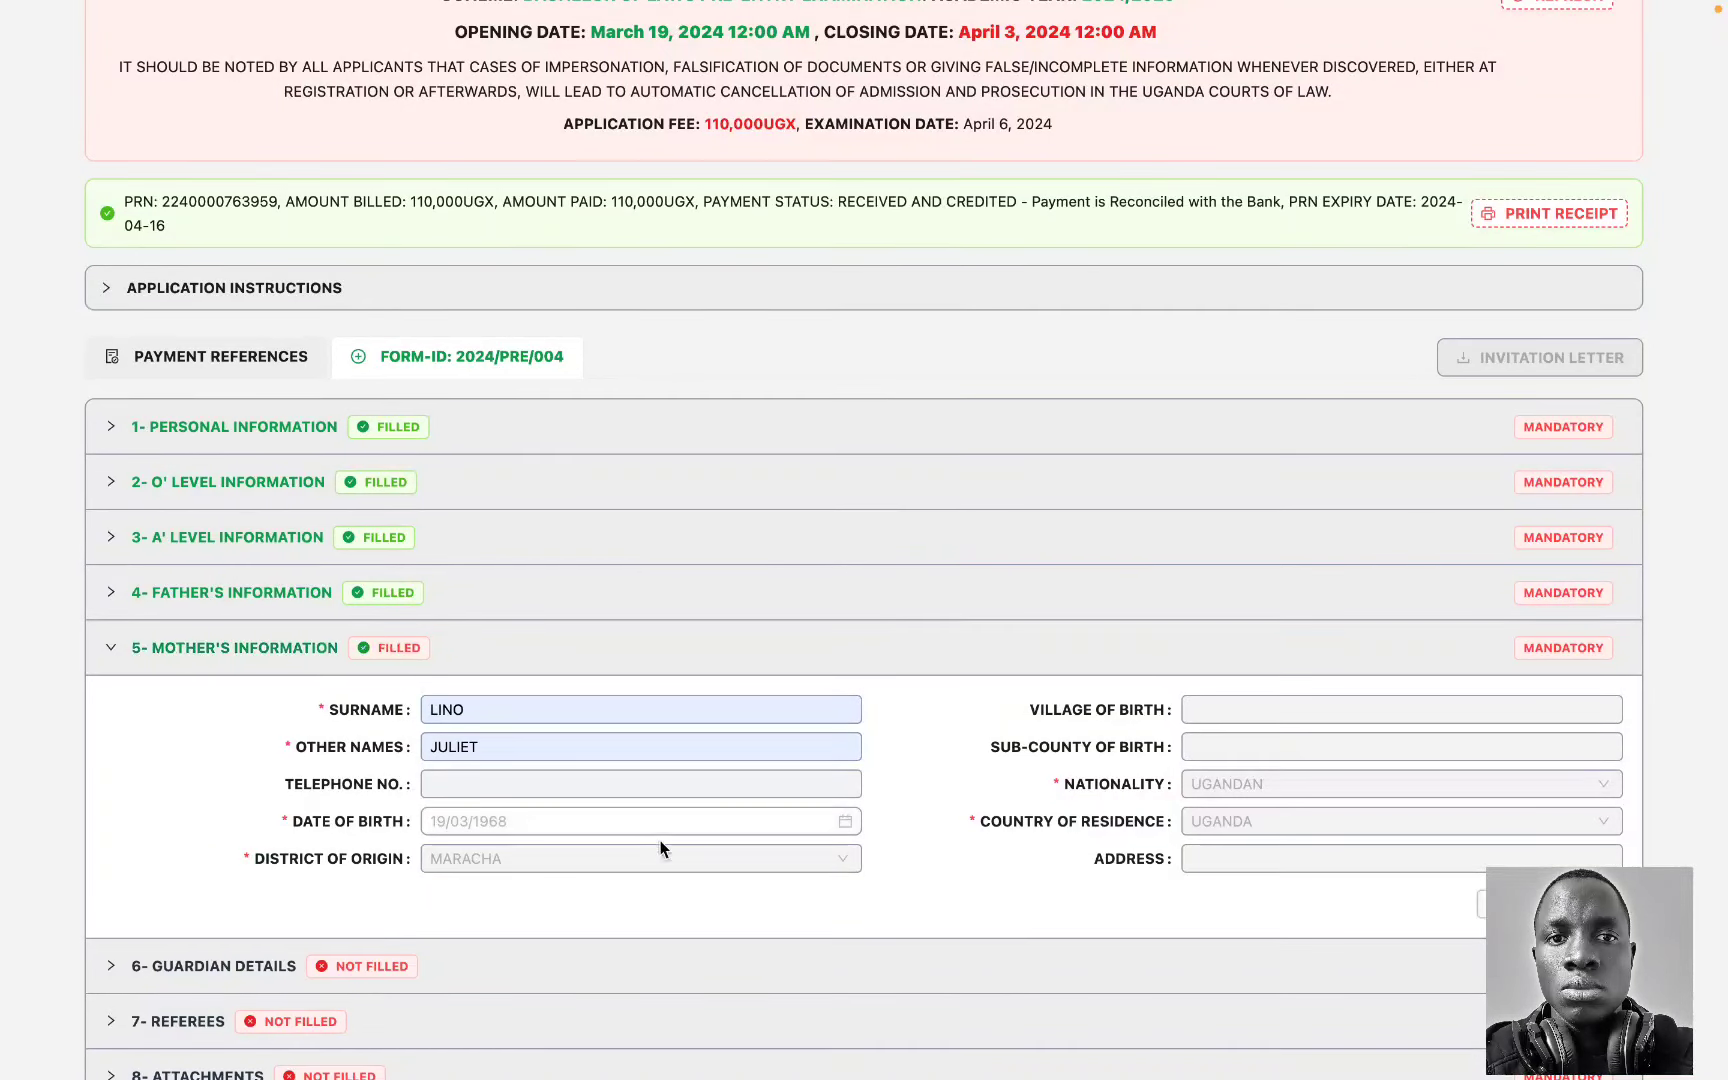
click(877, 965)
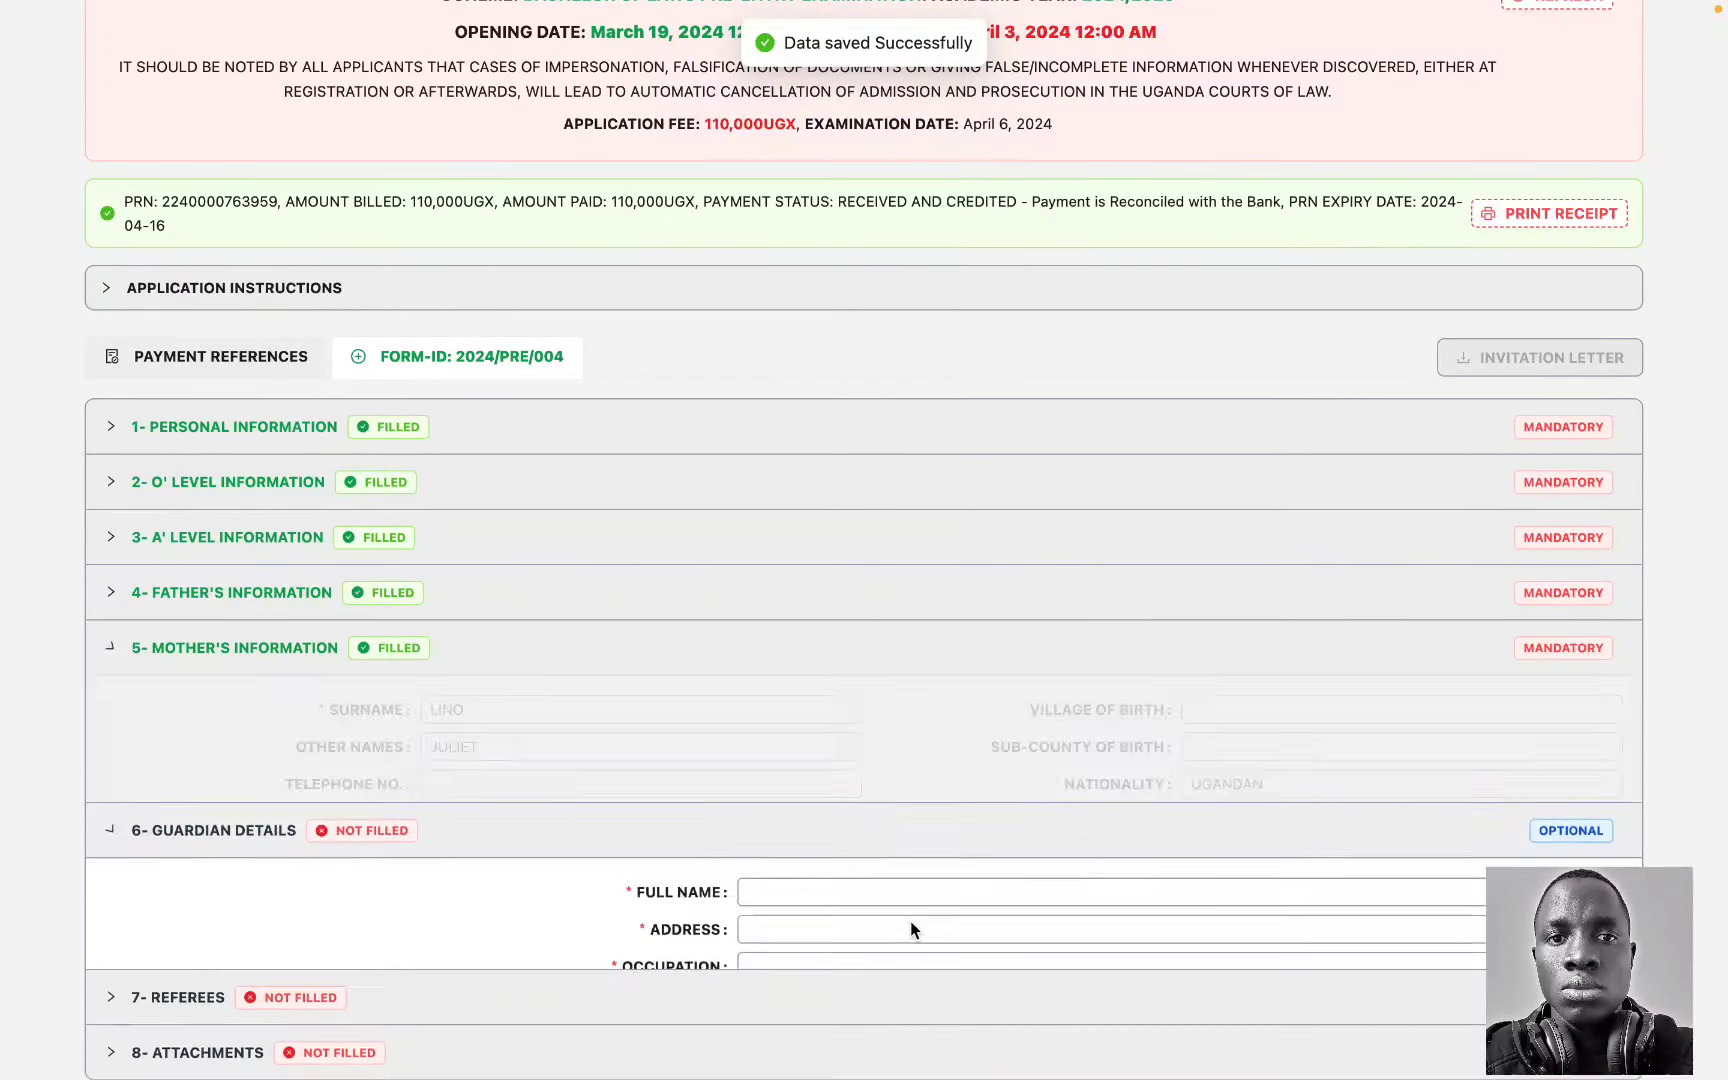
scroll(910, 930, down, 1)
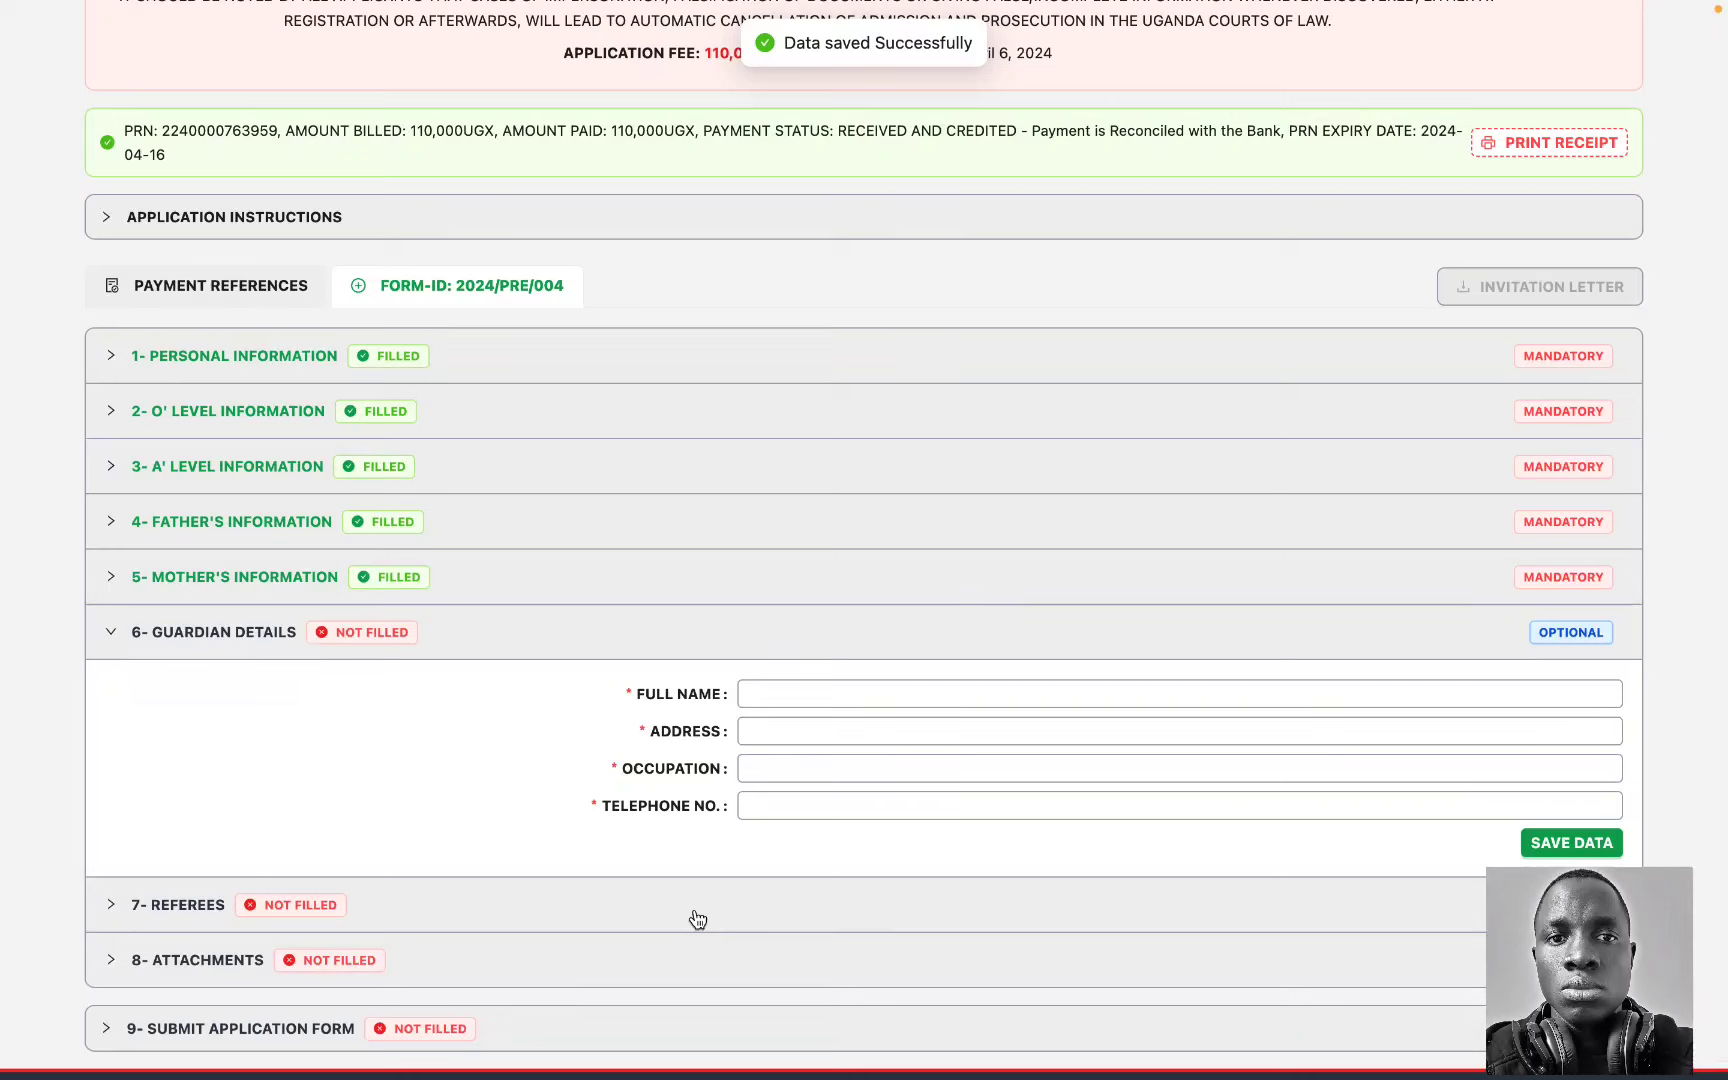
Step: Fill the first referee's name, address, e-mail and telephone from the autofill suggestions
click(697, 919)
scroll(753, 895, down, 2)
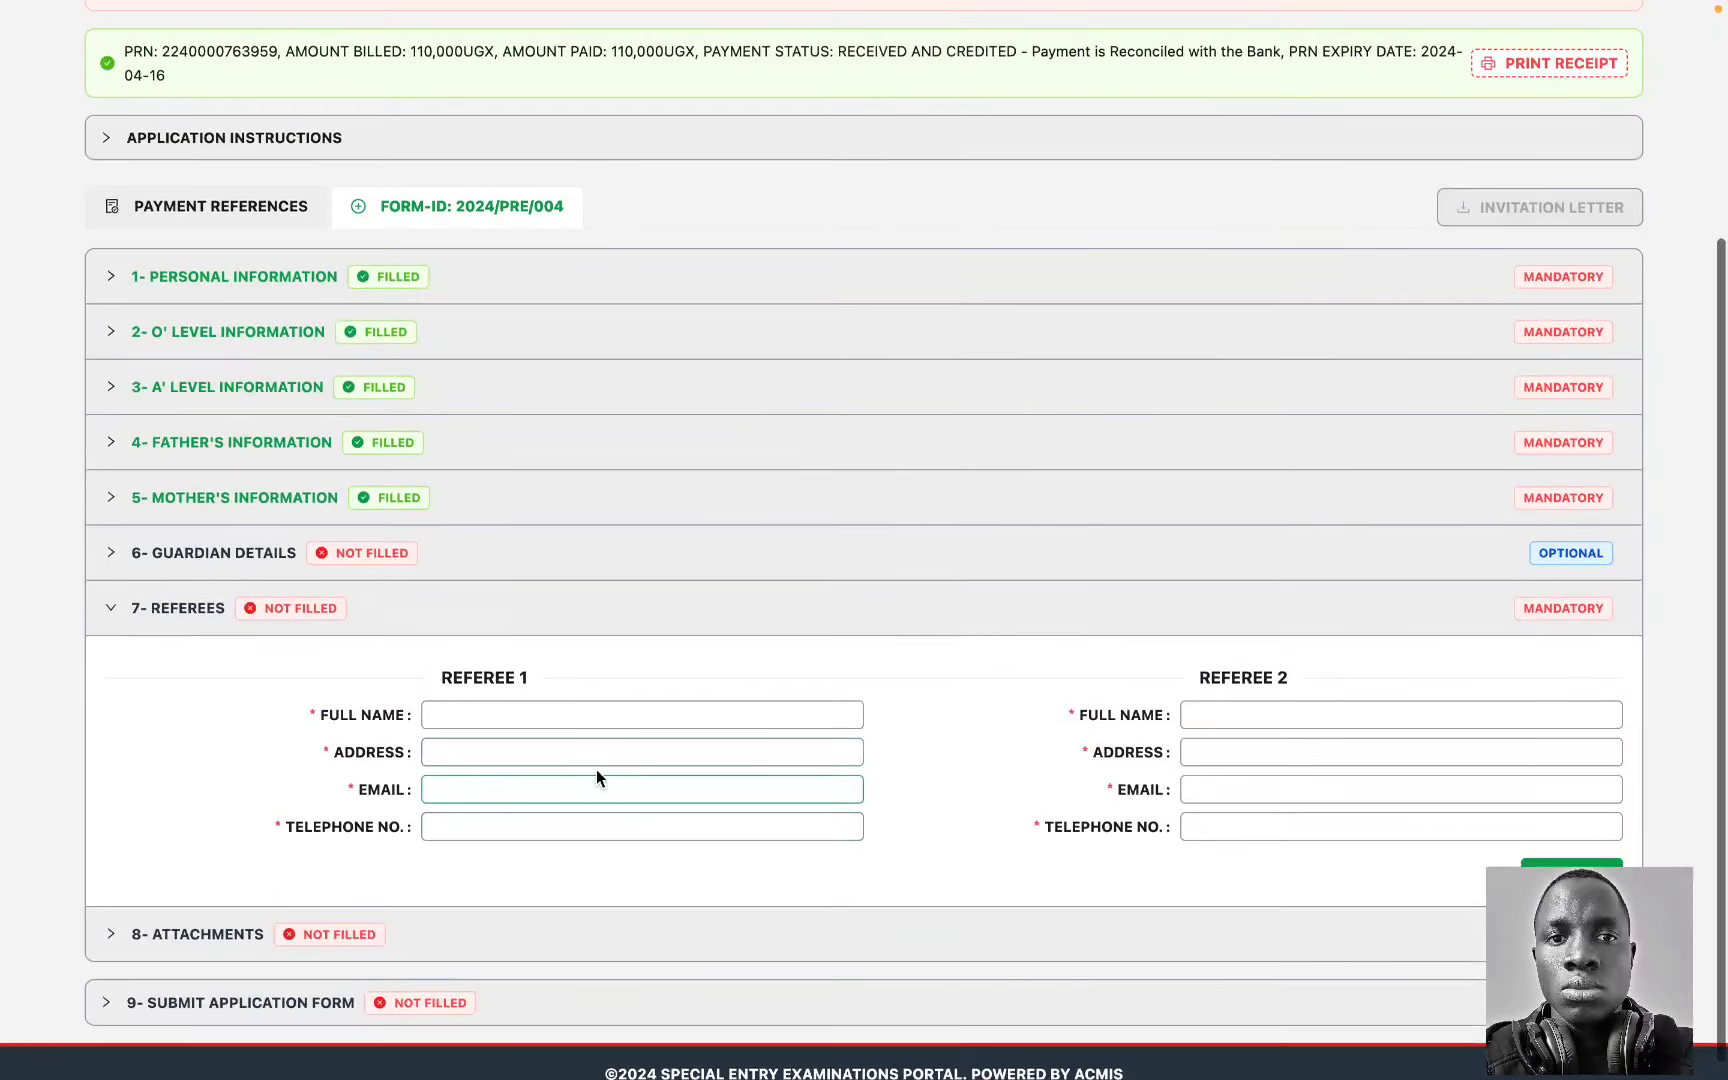
click(530, 714)
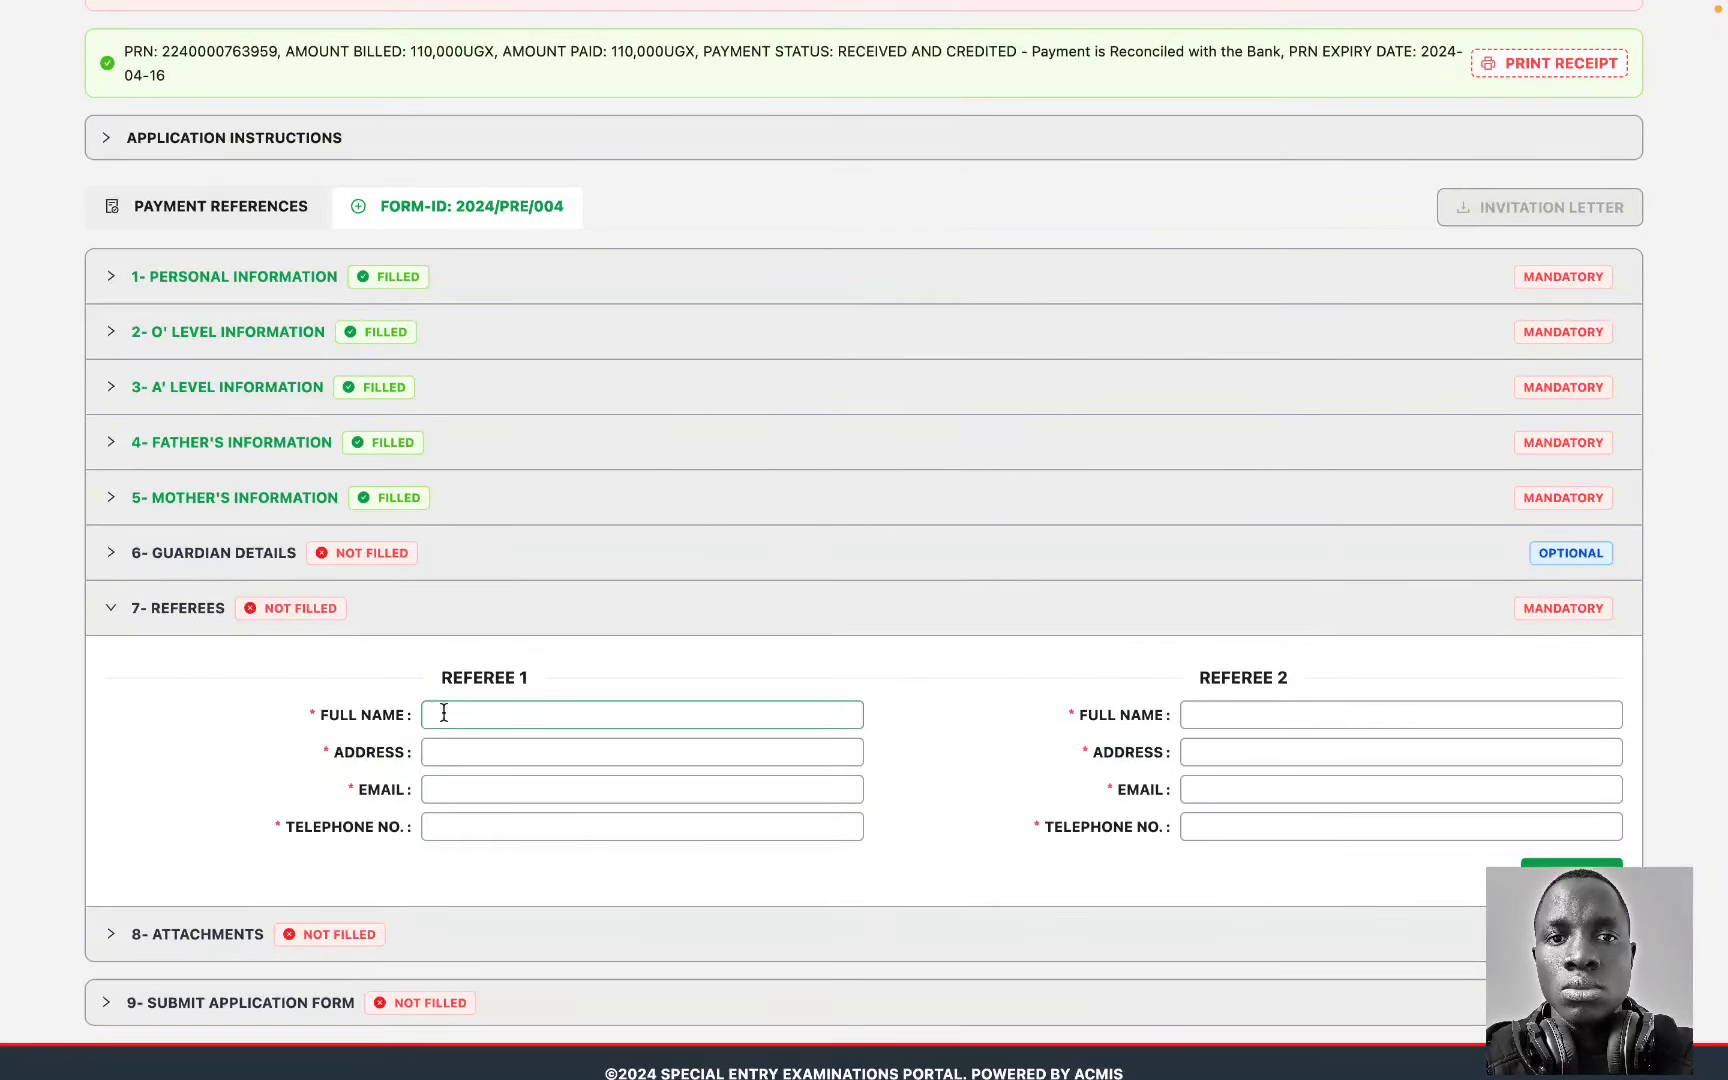
click(545, 757)
click(505, 745)
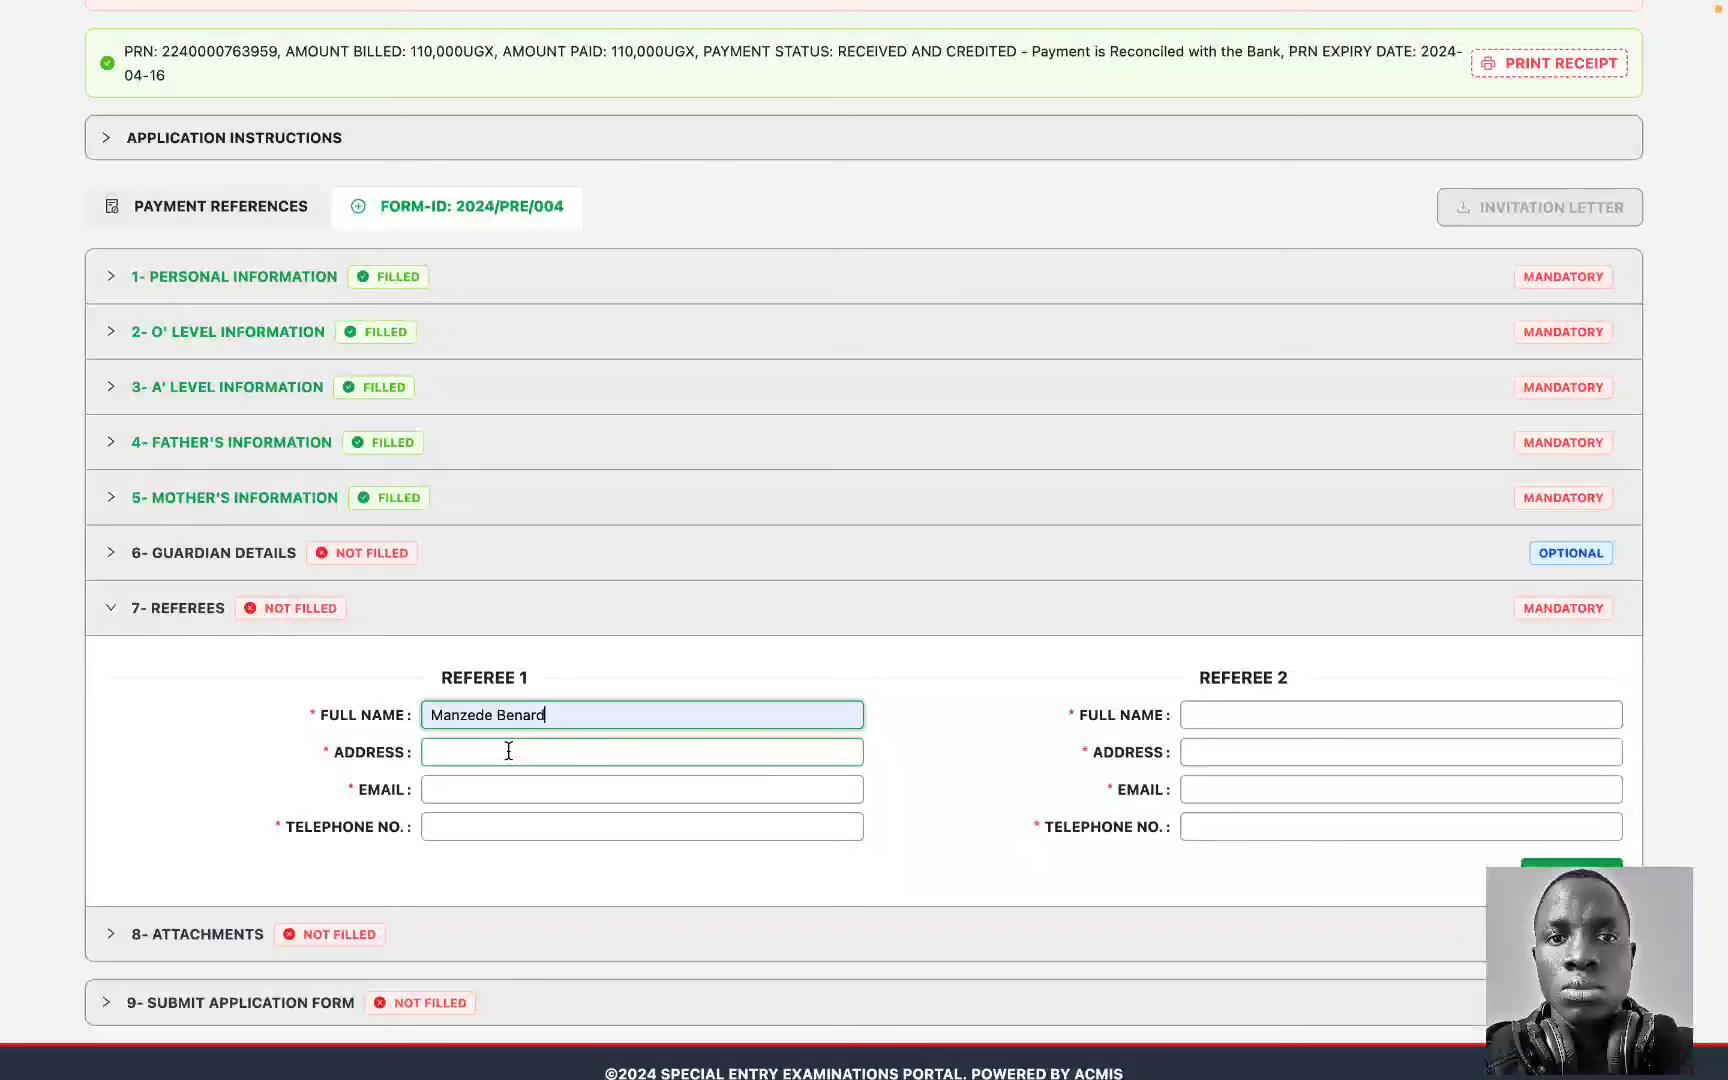
click(585, 790)
click(532, 790)
click(610, 830)
click(605, 826)
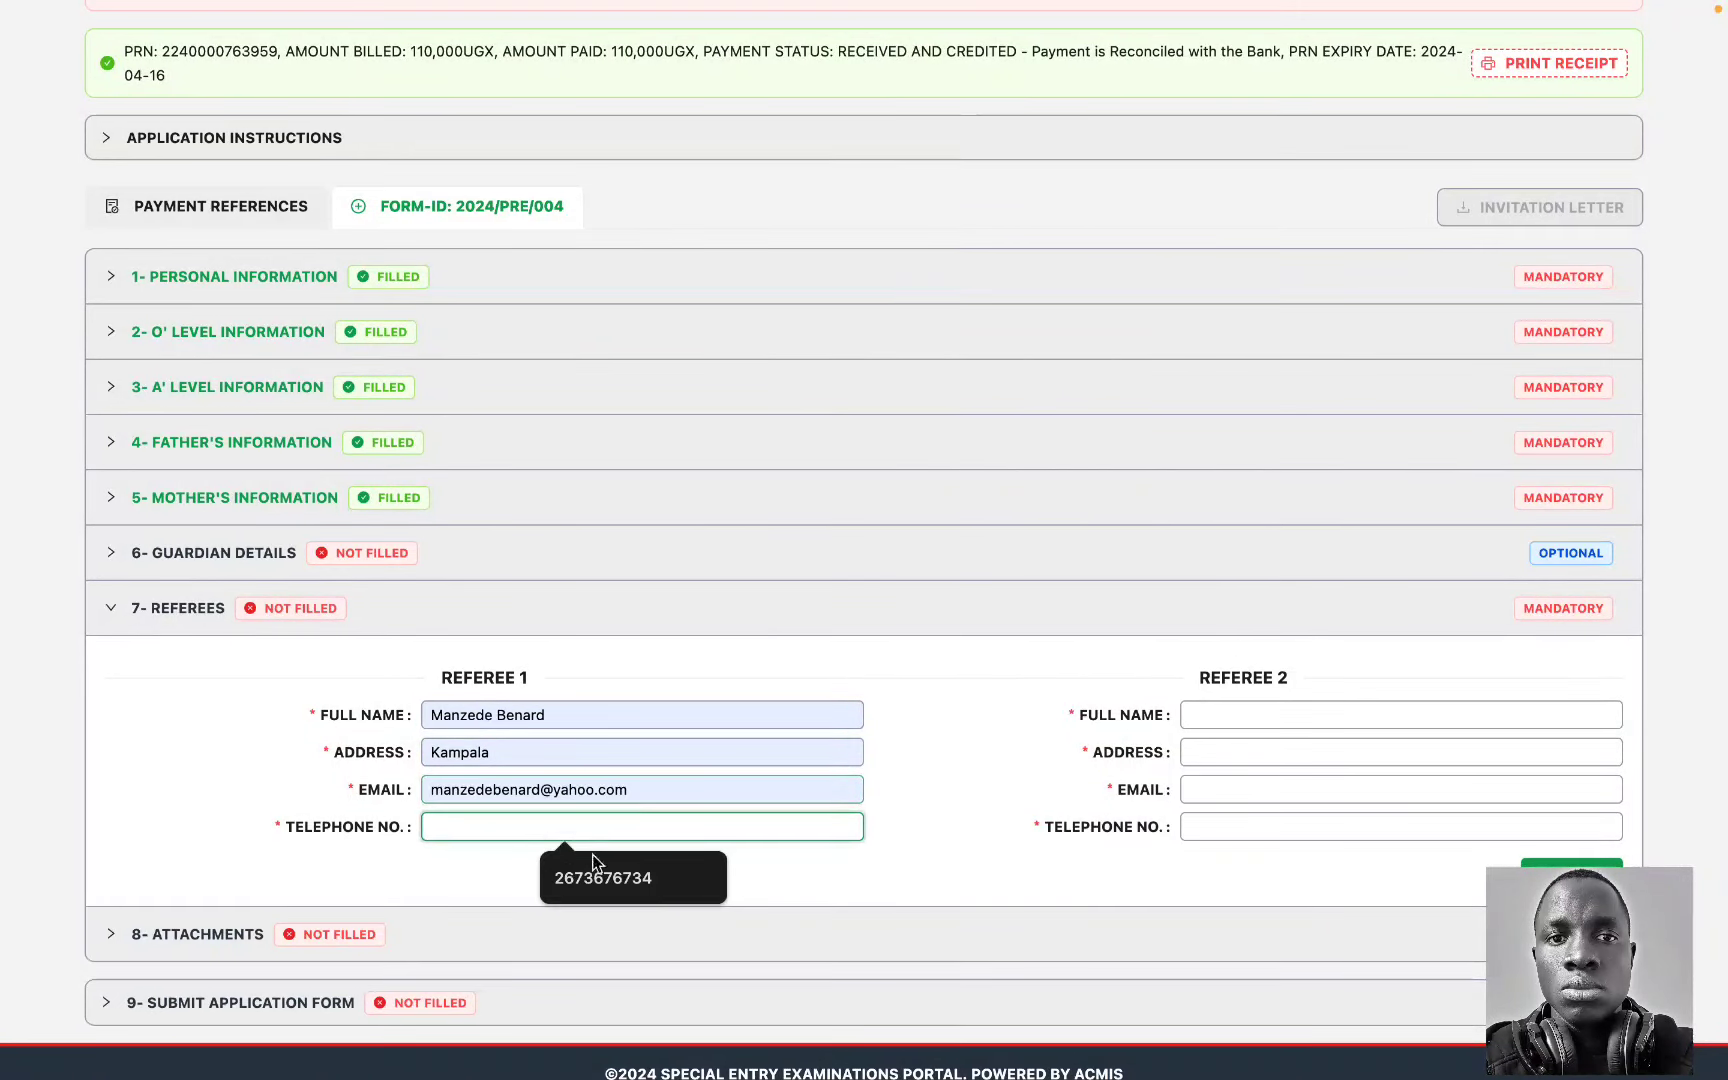
click(593, 855)
Step: Fill the second referee's details from suggestions, remove 'Updated' from the address, and save
click(1224, 706)
click(1390, 760)
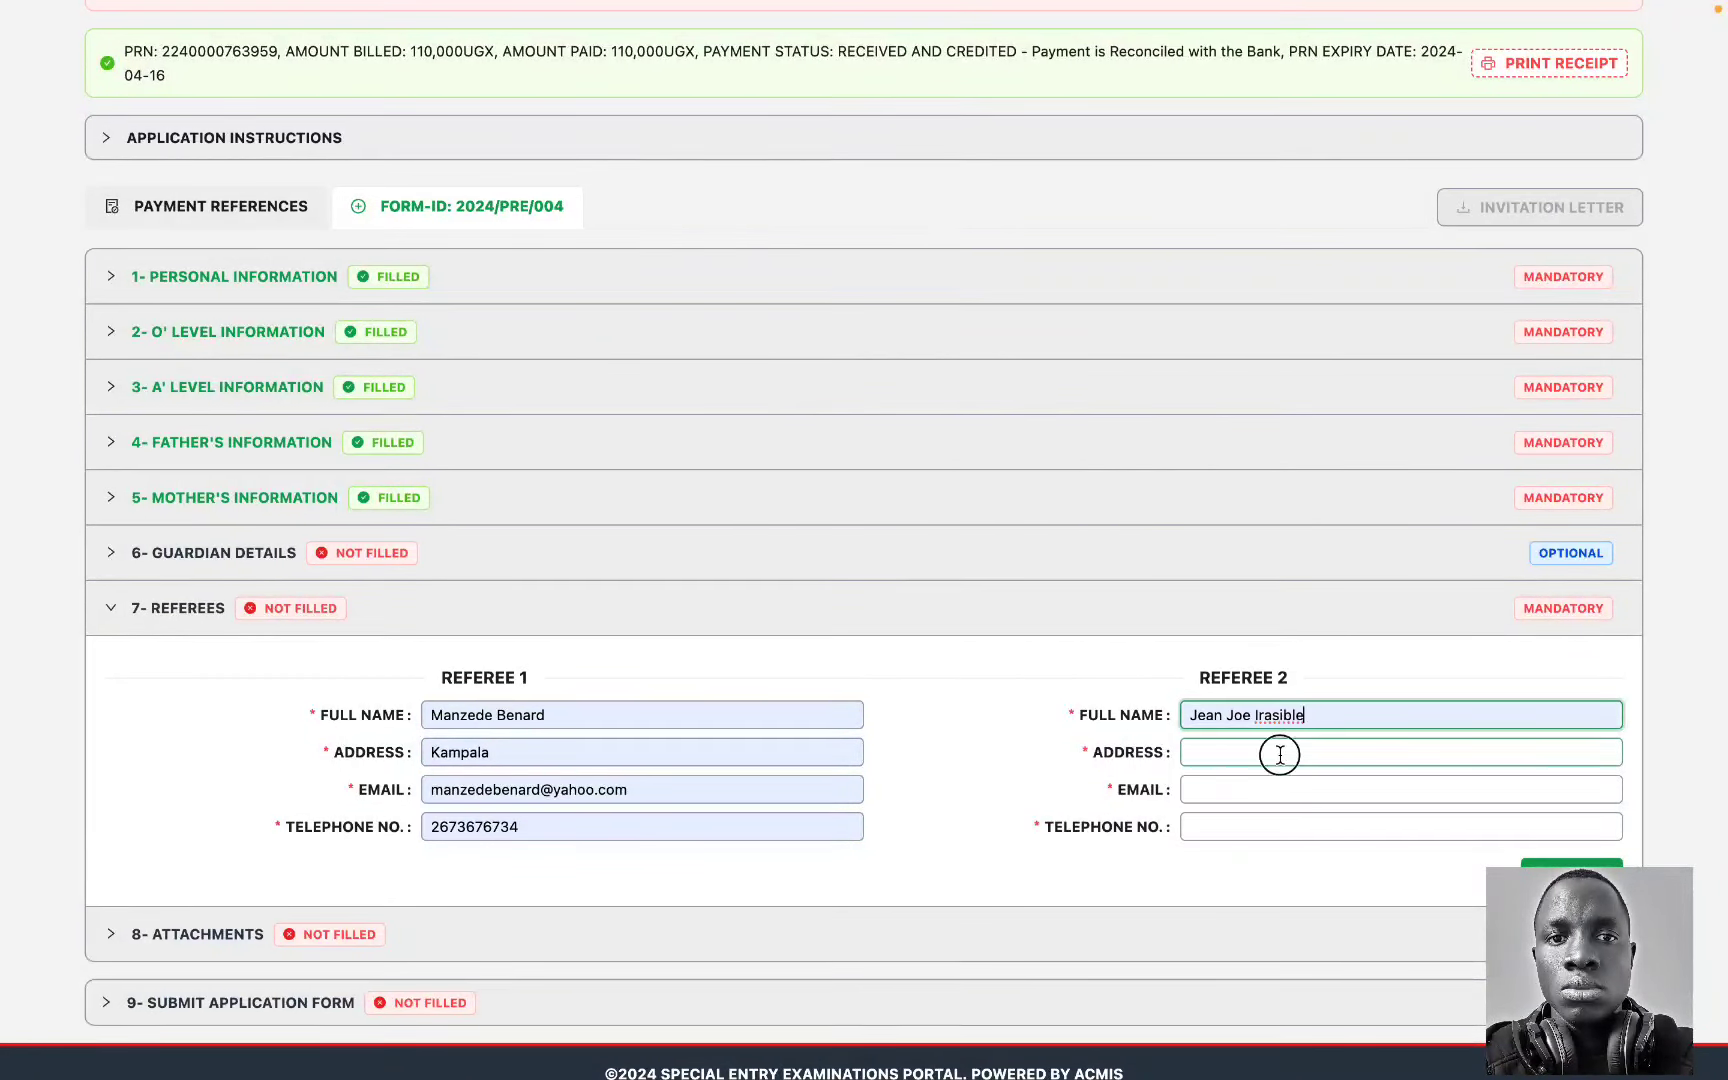
click(1273, 754)
click(1338, 800)
click(1272, 790)
click(1330, 838)
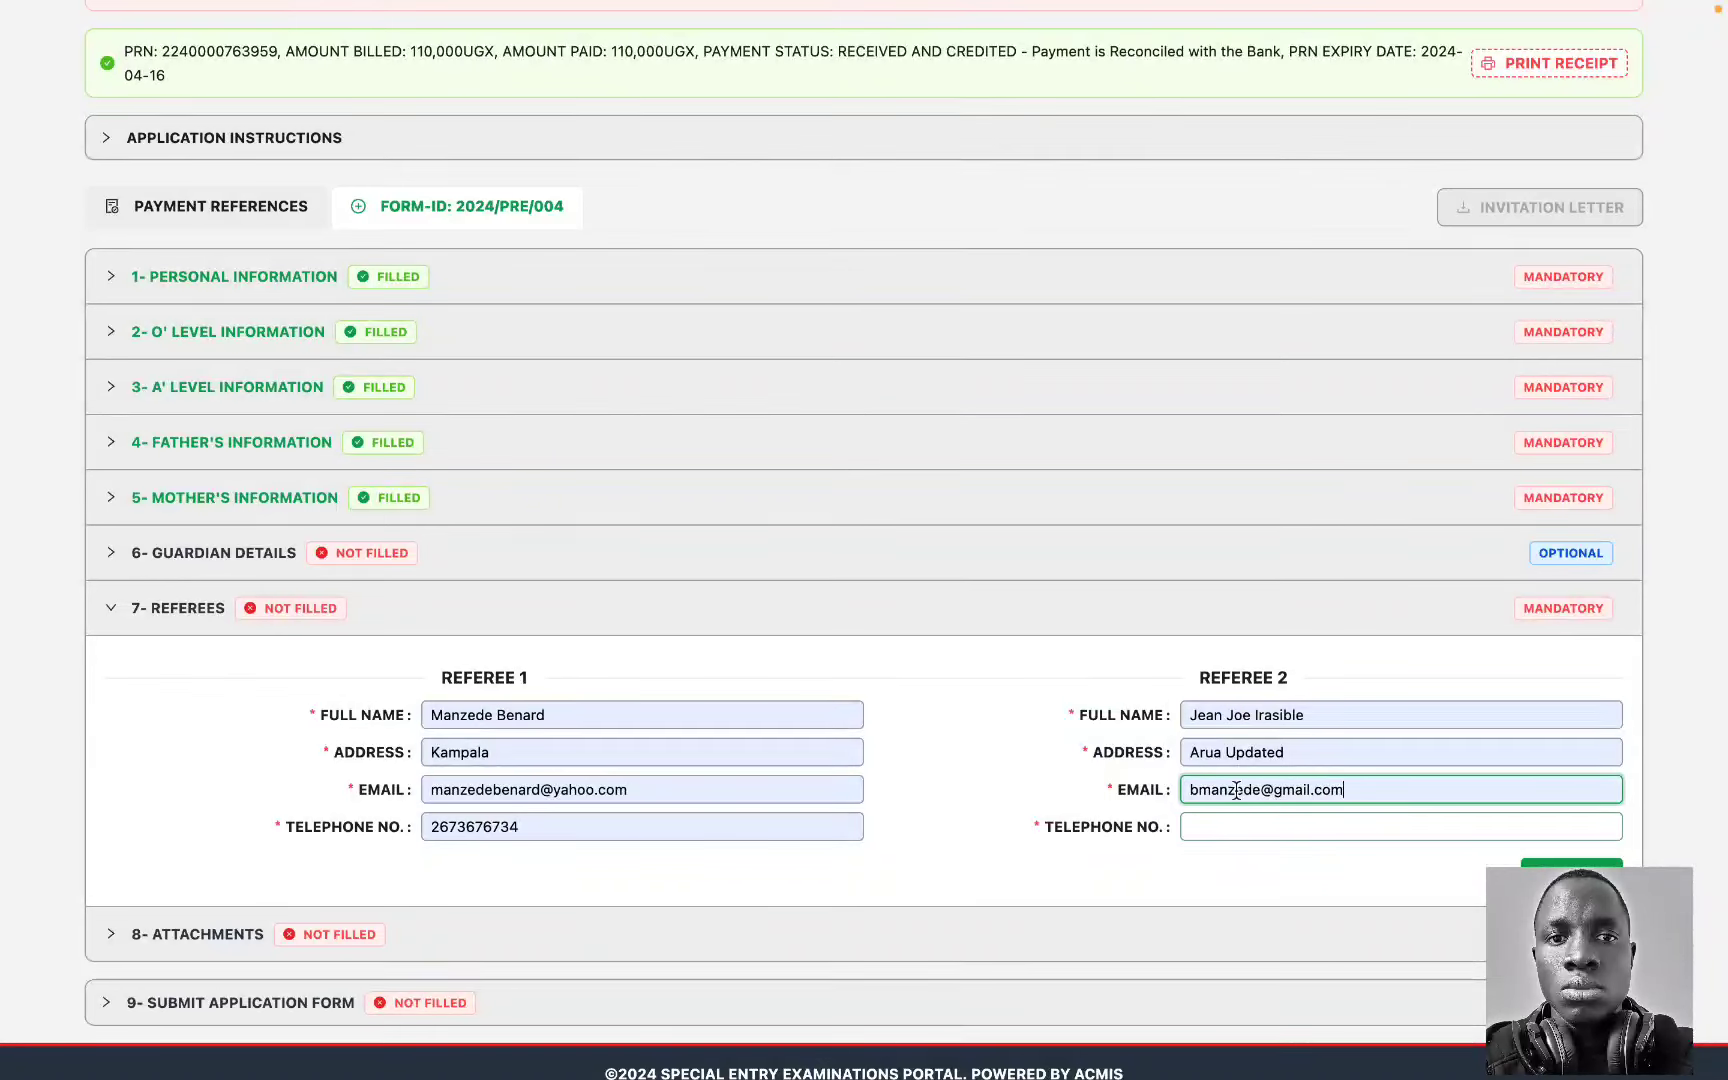
click(1300, 827)
double_click(1257, 752)
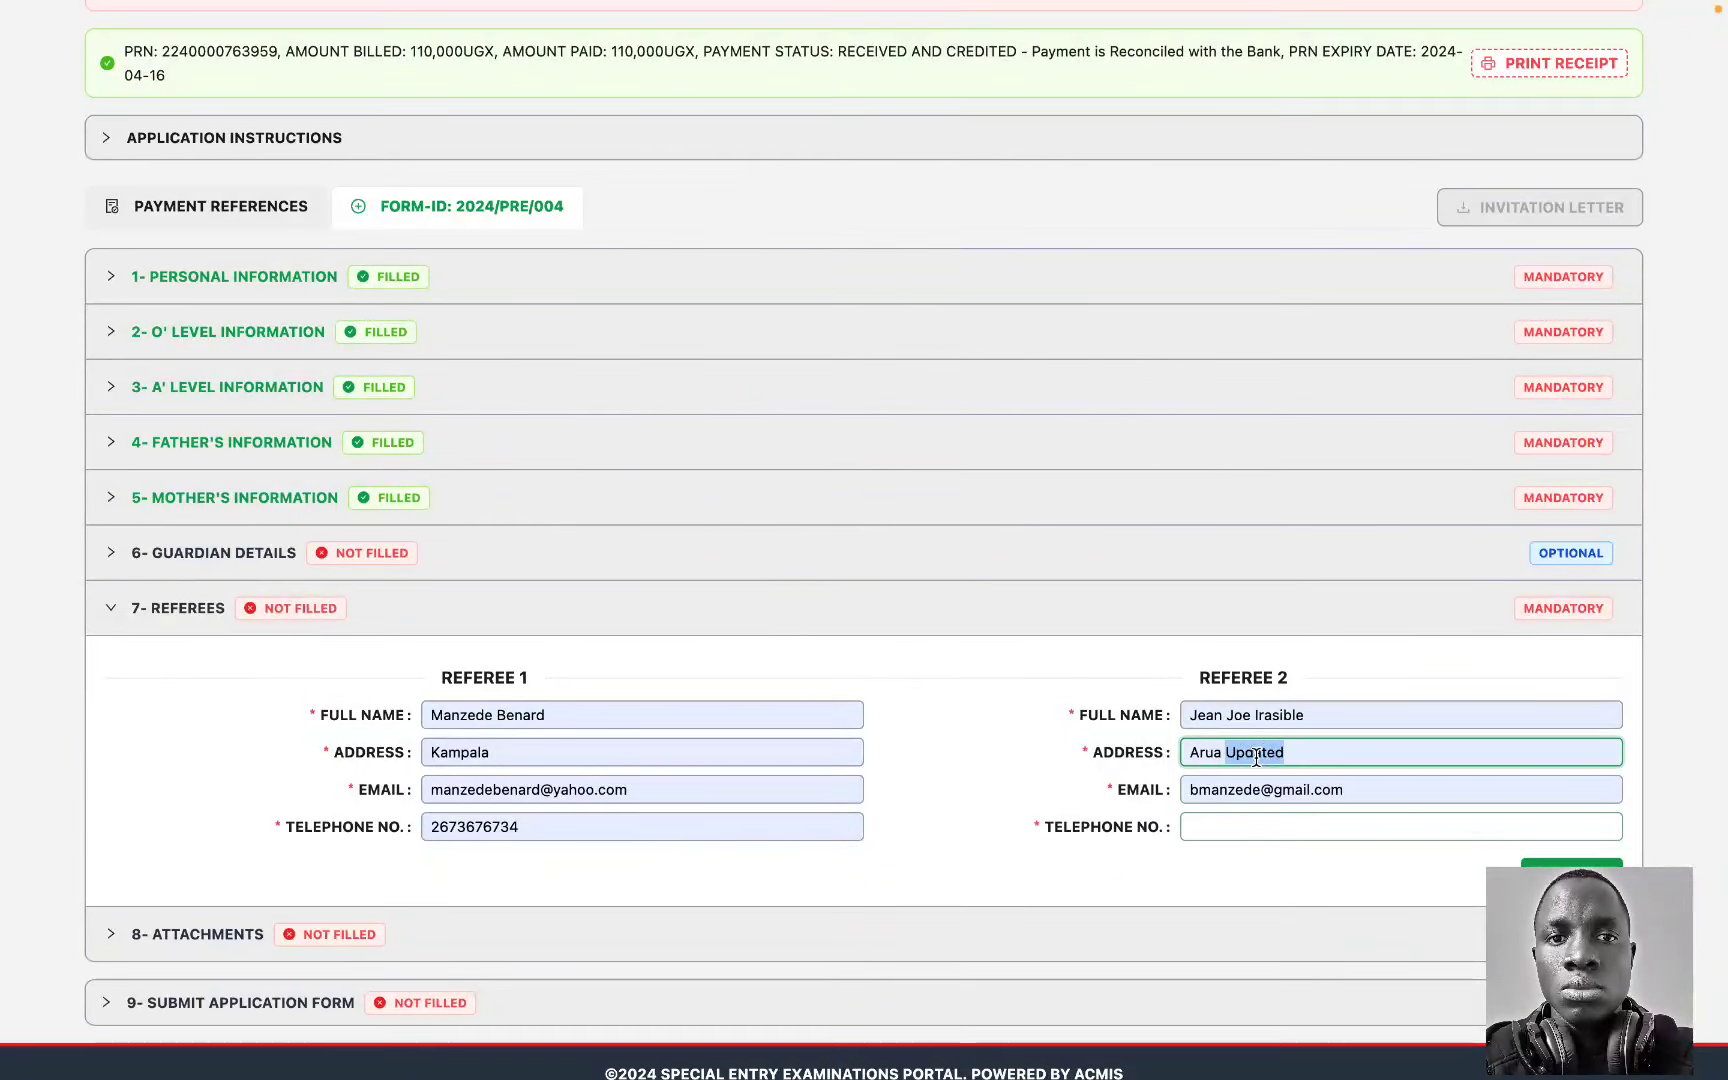
key(BackSpace)
click(1290, 828)
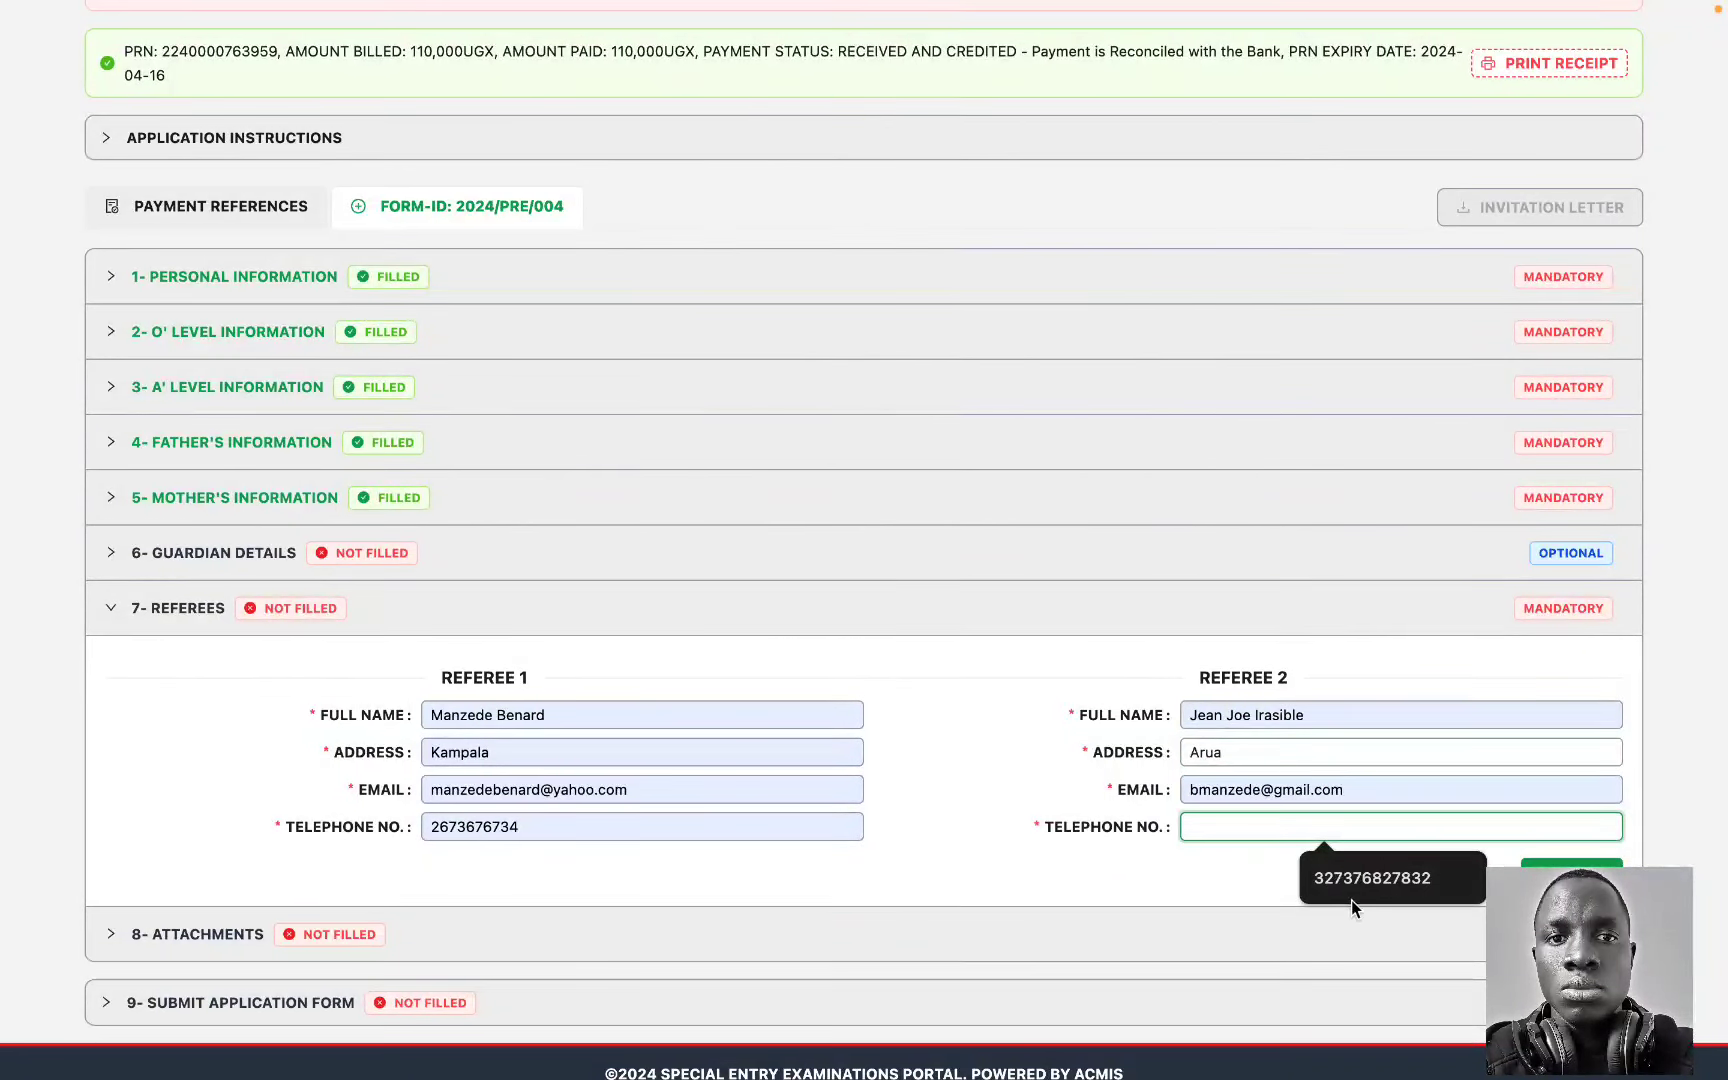
click(1340, 895)
key(Tab)
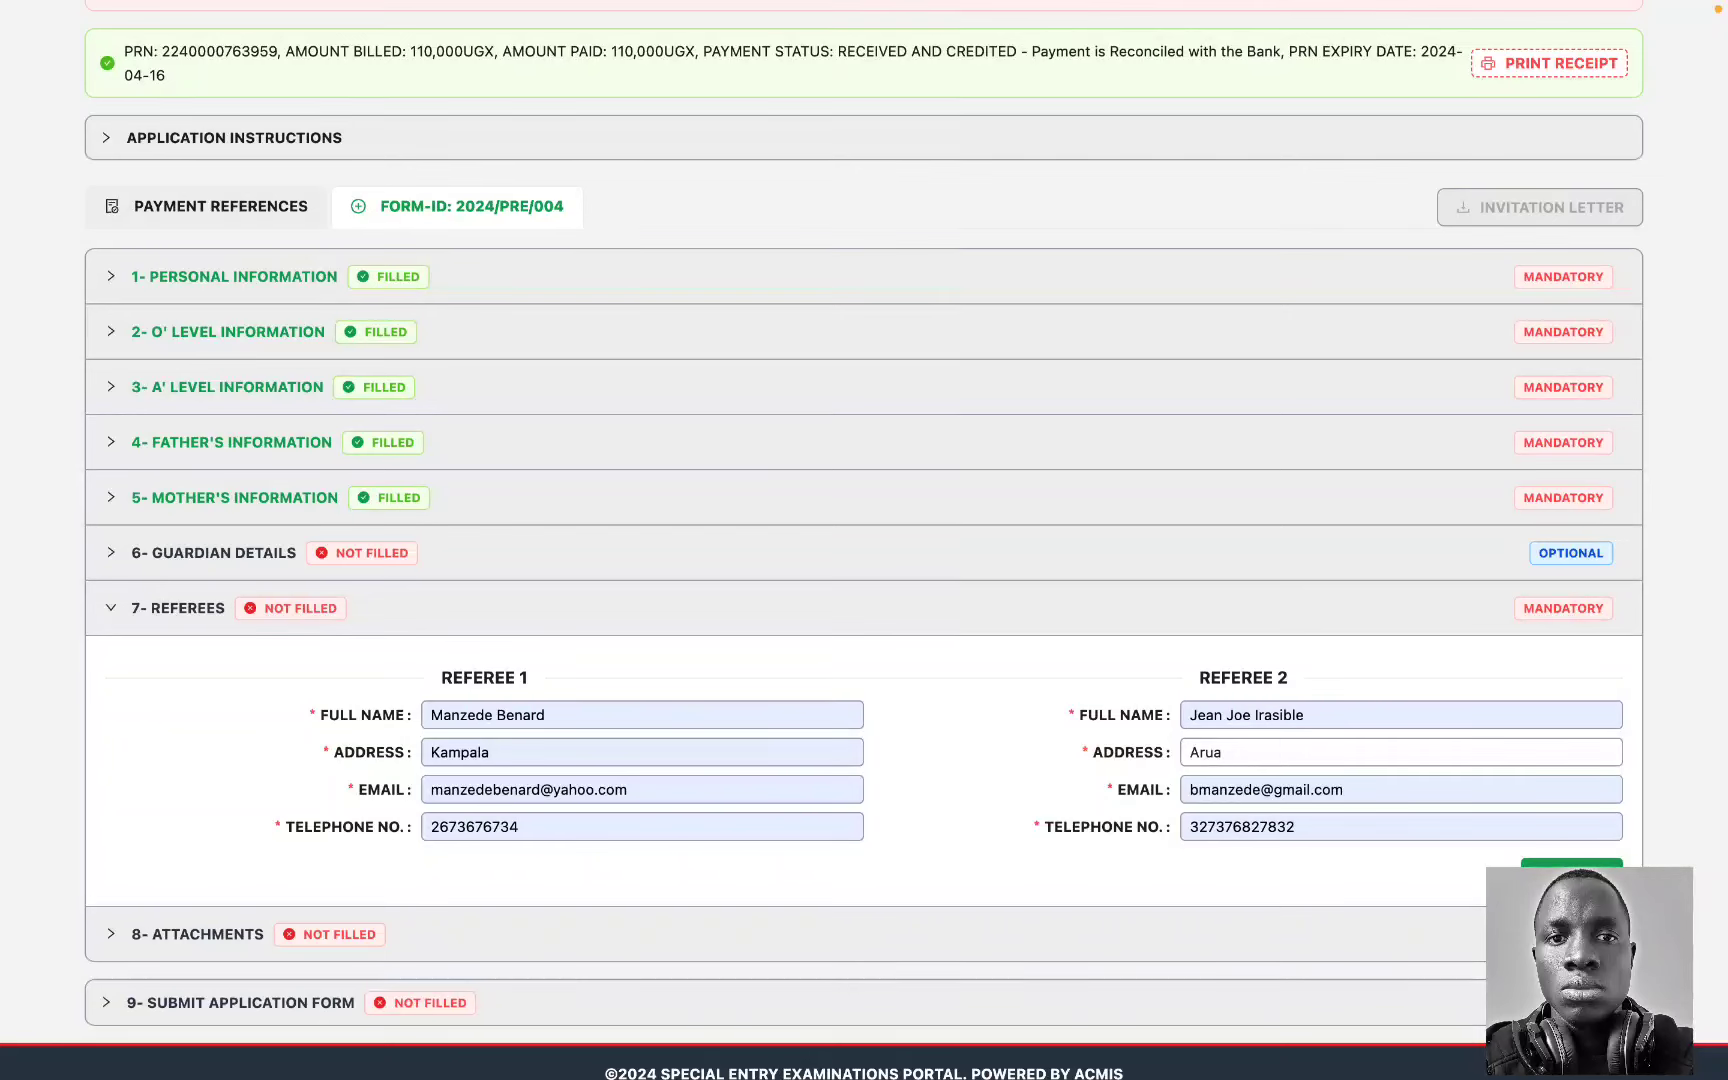
key(Return)
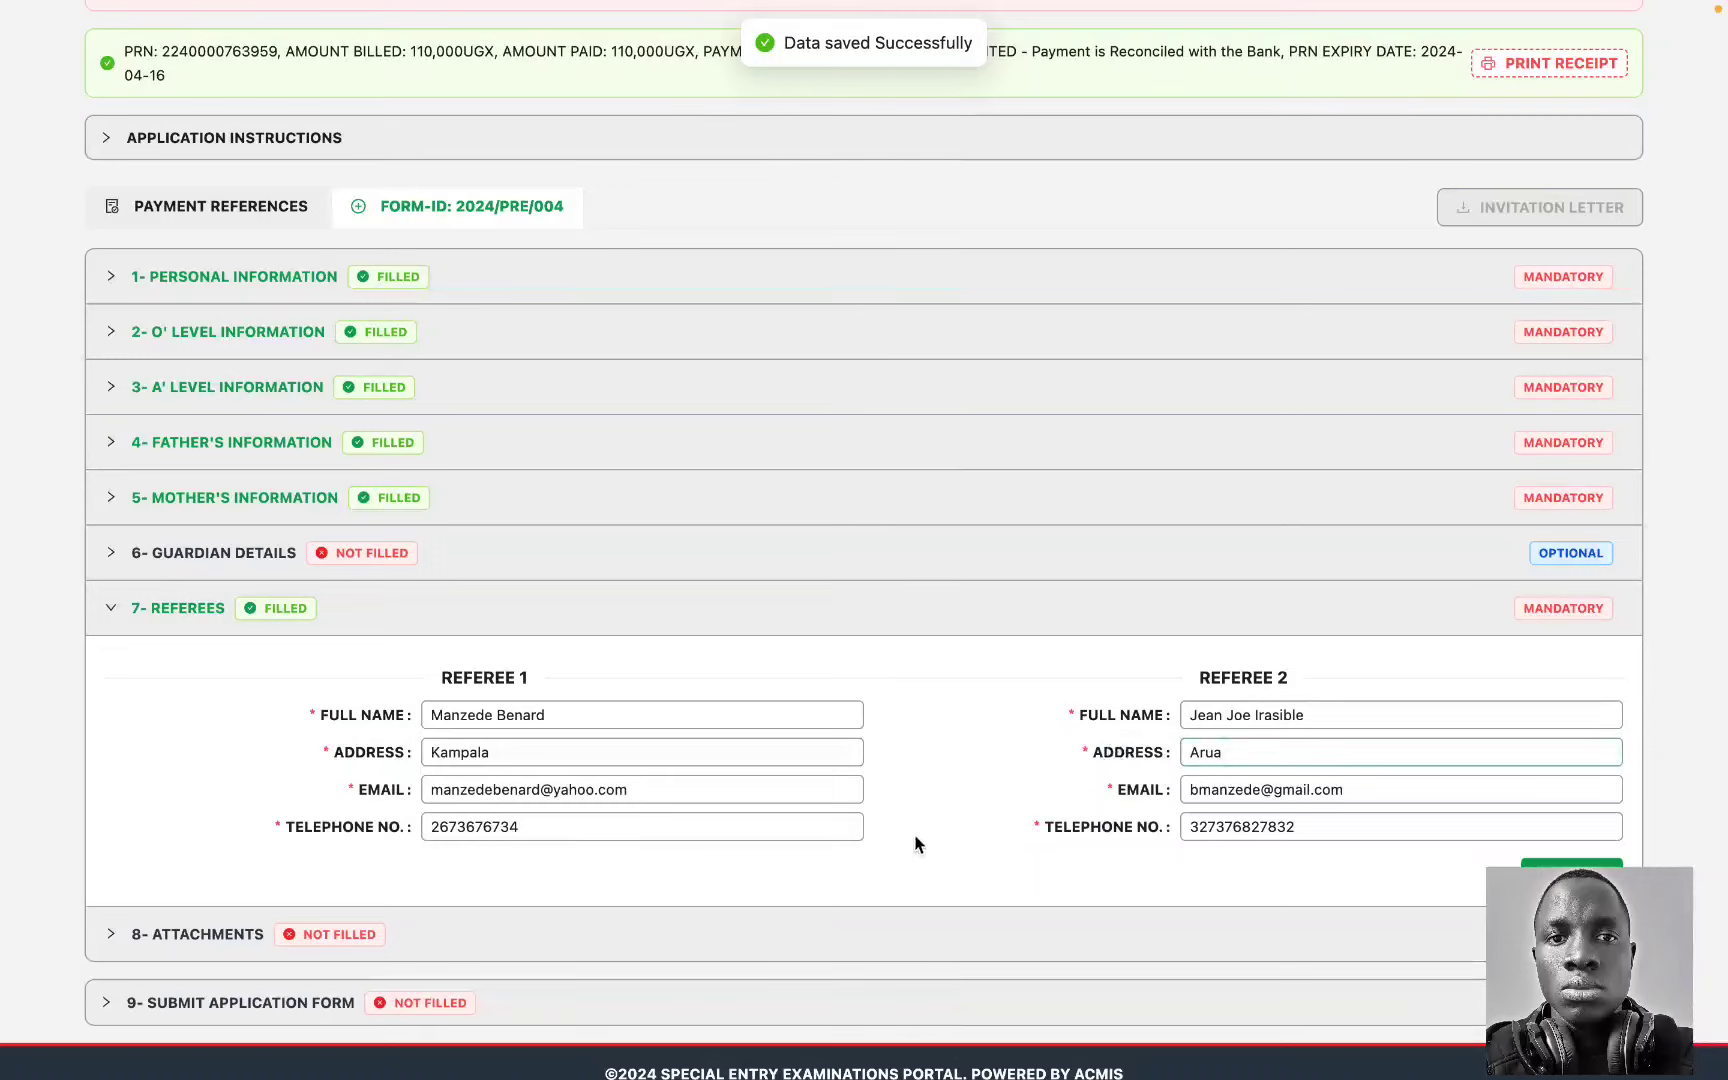
Step: Expand the 8- Attachments section and scroll to the photo and PDF upload areas
click(886, 936)
scroll(927, 765, down, 10)
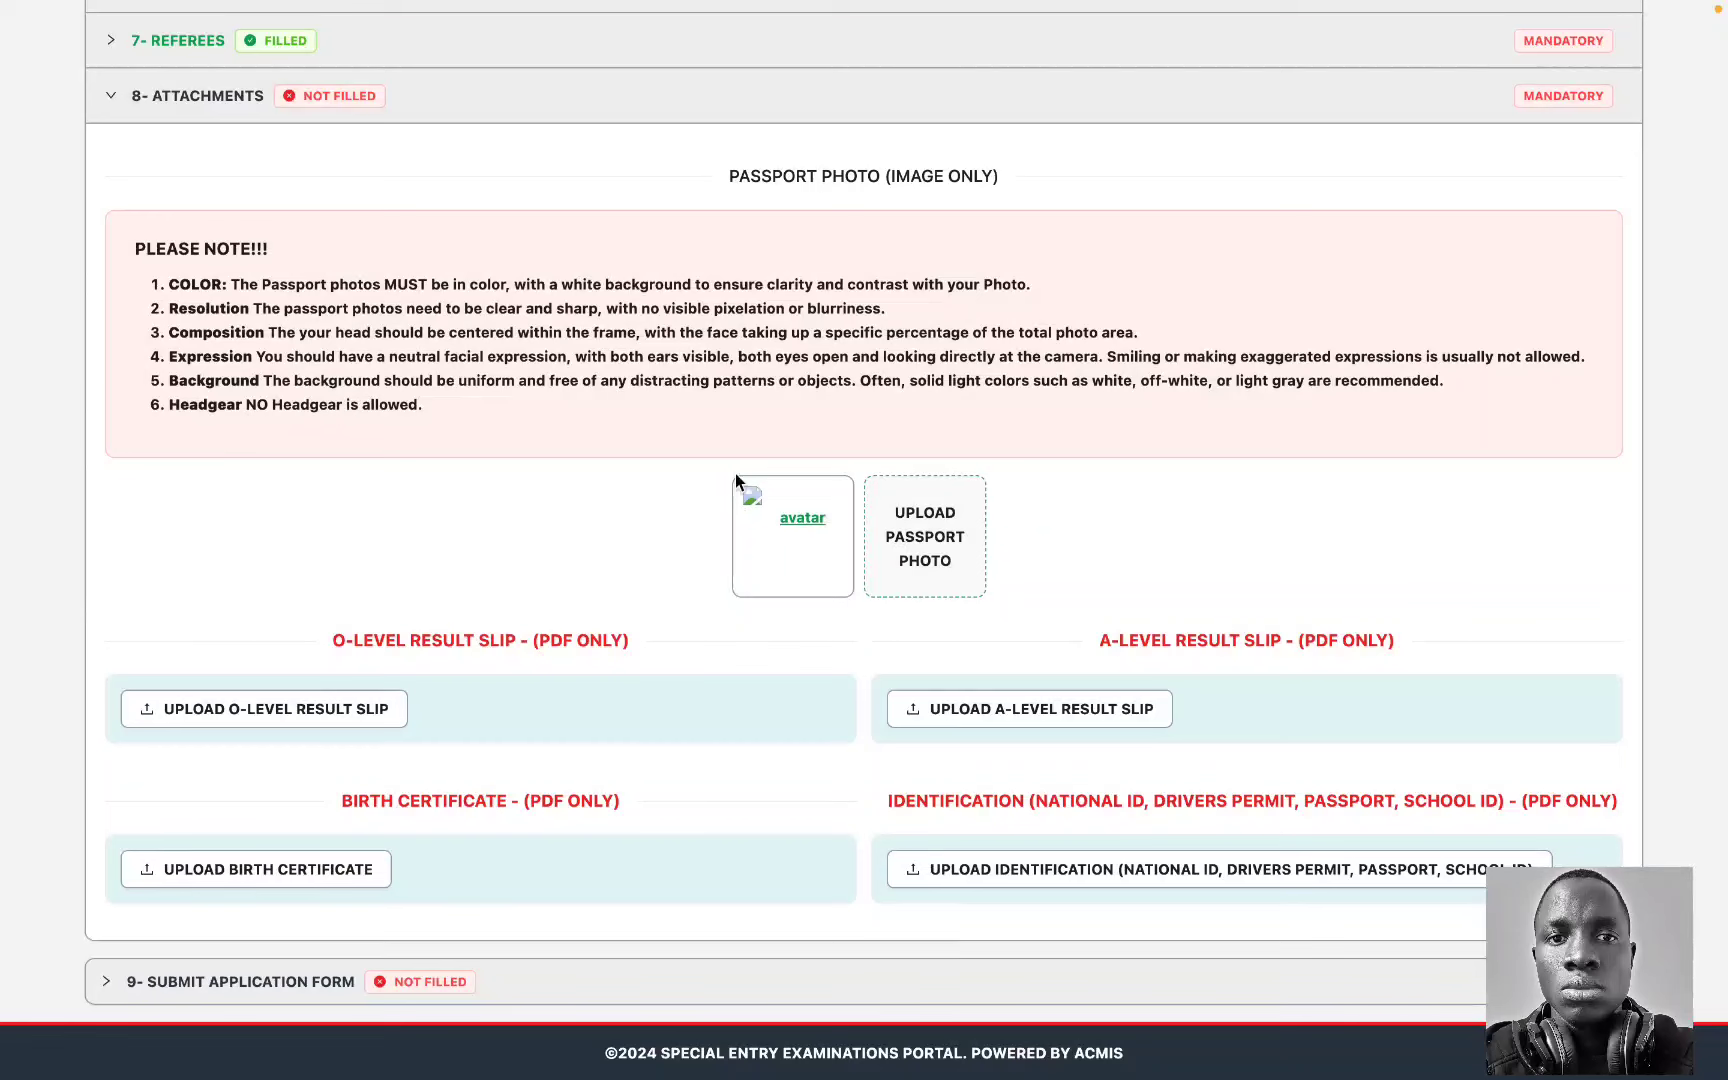
Step: Choose 20220628_164459.jpg from Downloads as the passport photo
click(925, 542)
scroll(718, 484, down, 10)
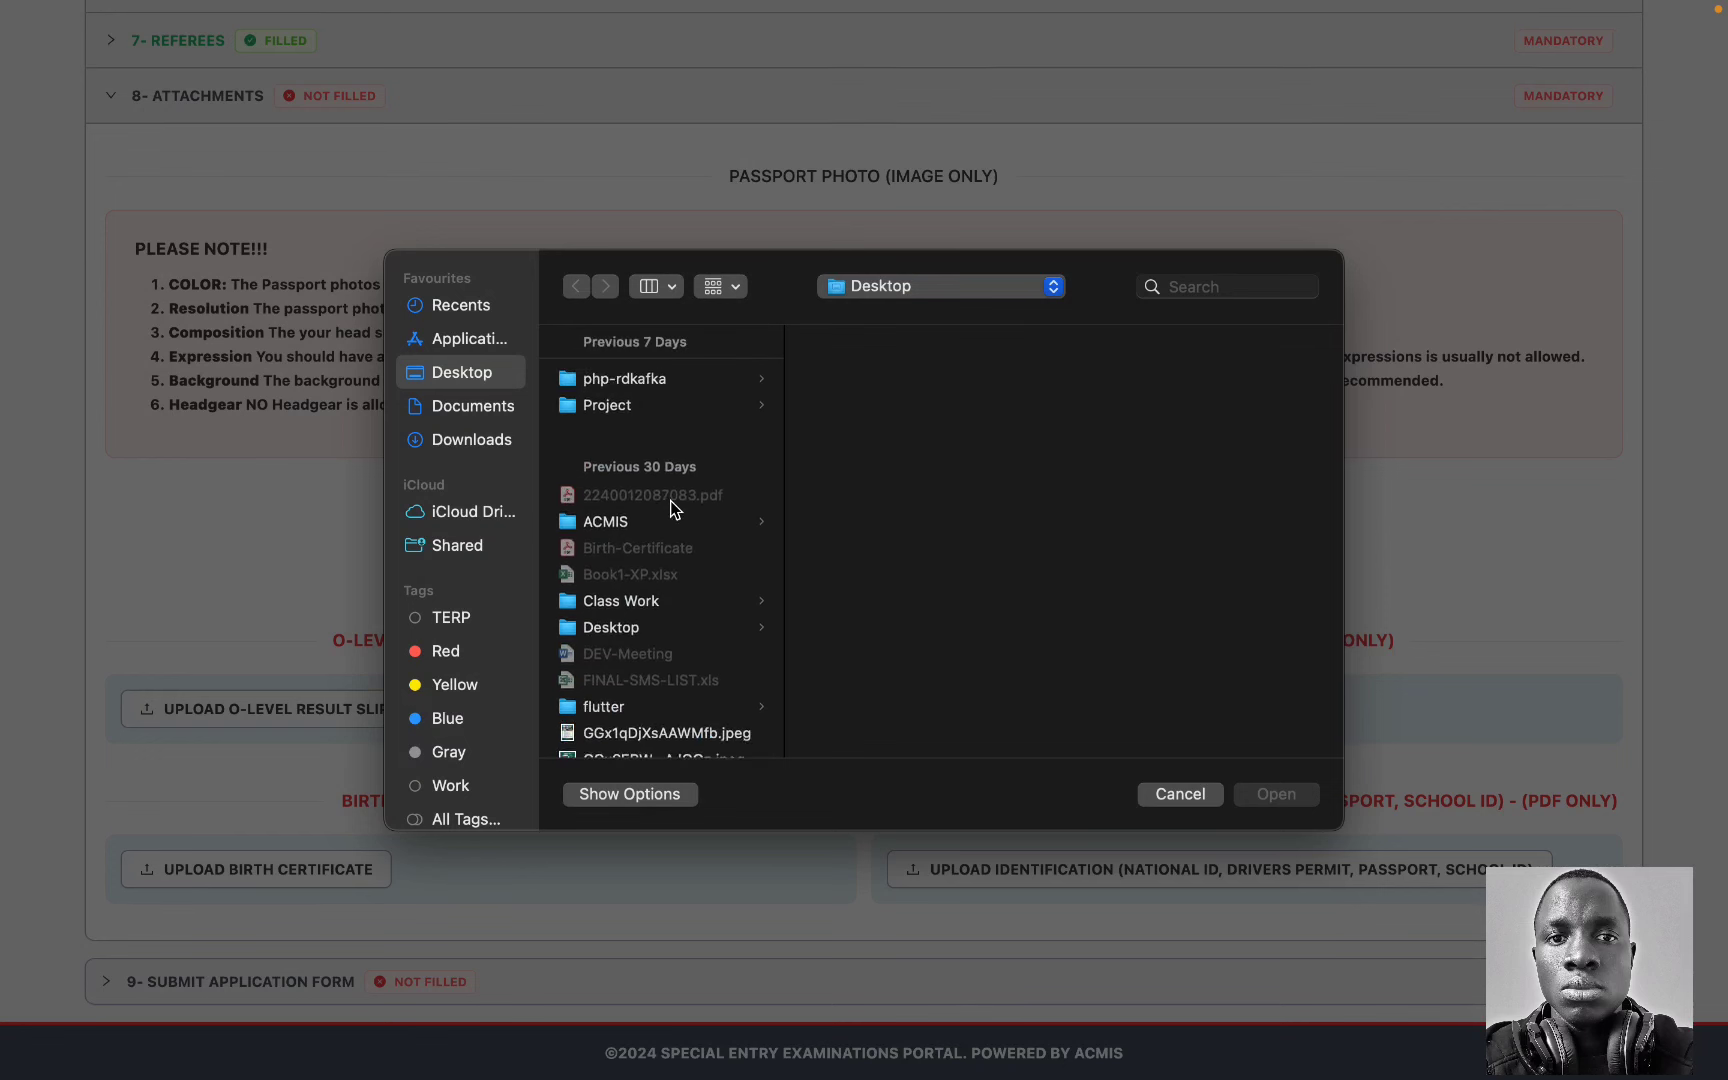
scroll(639, 549, down, 10)
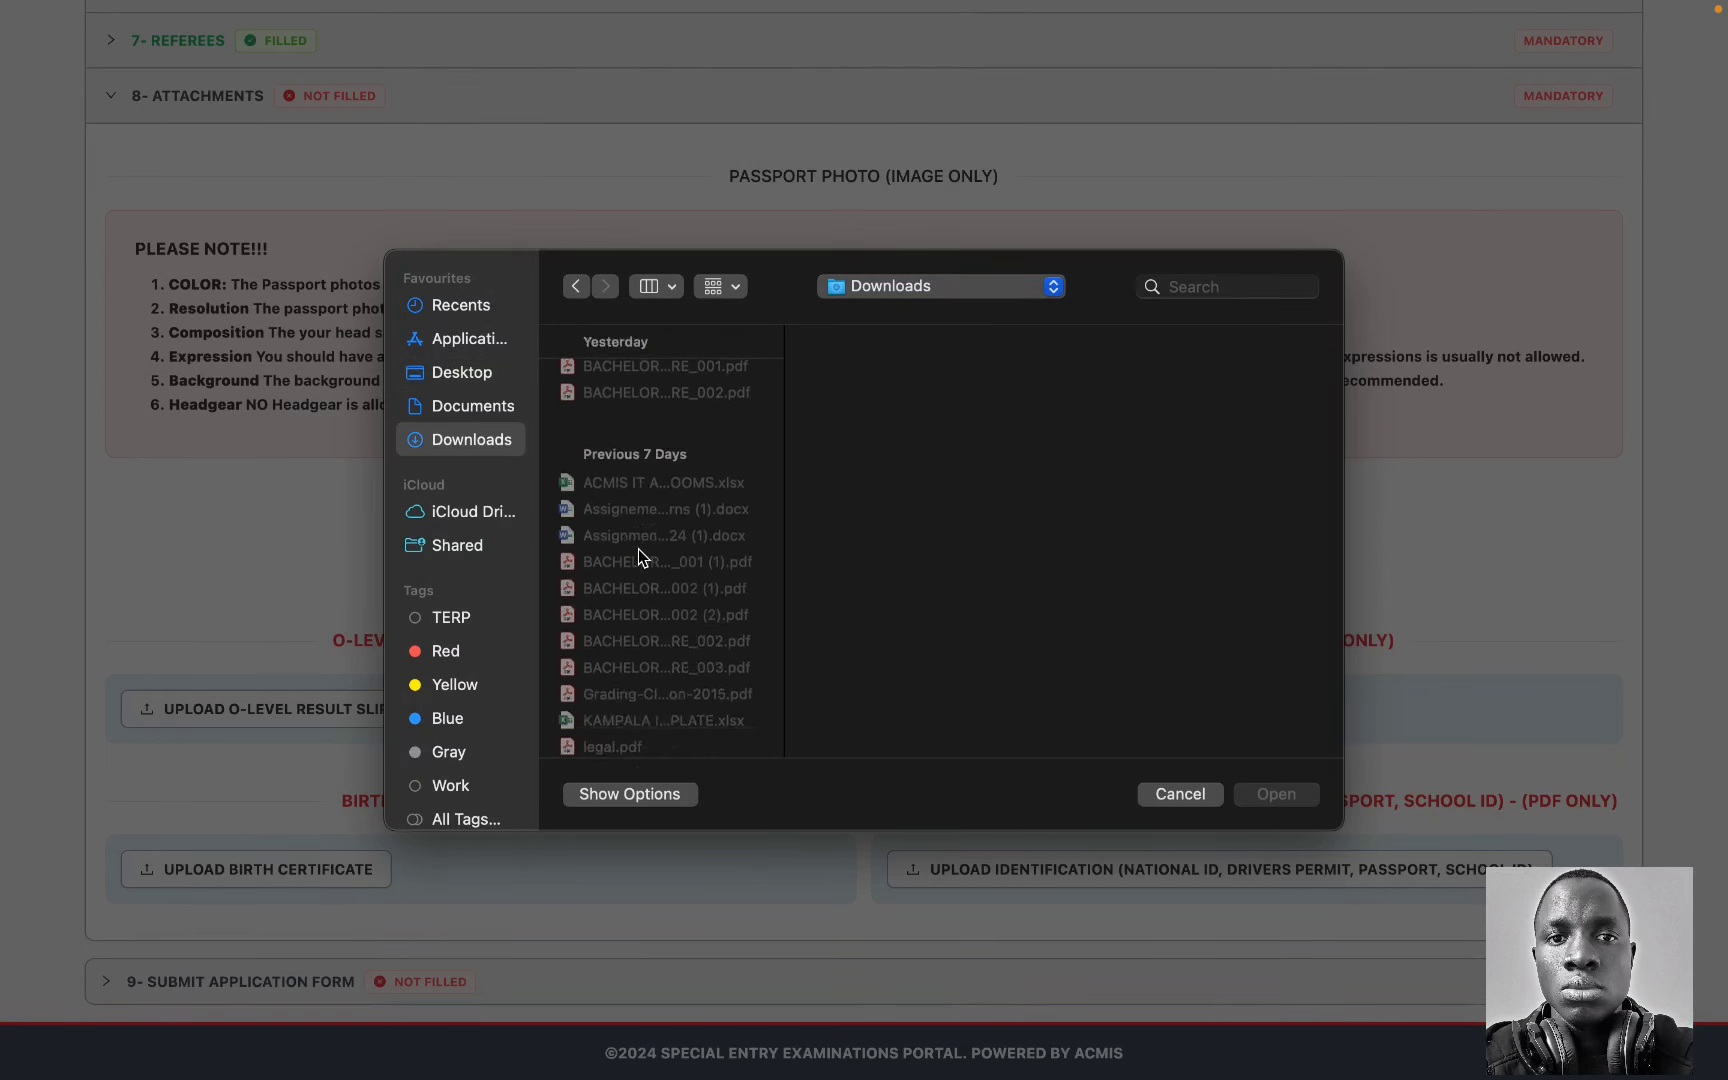
scroll(639, 555, down, 15)
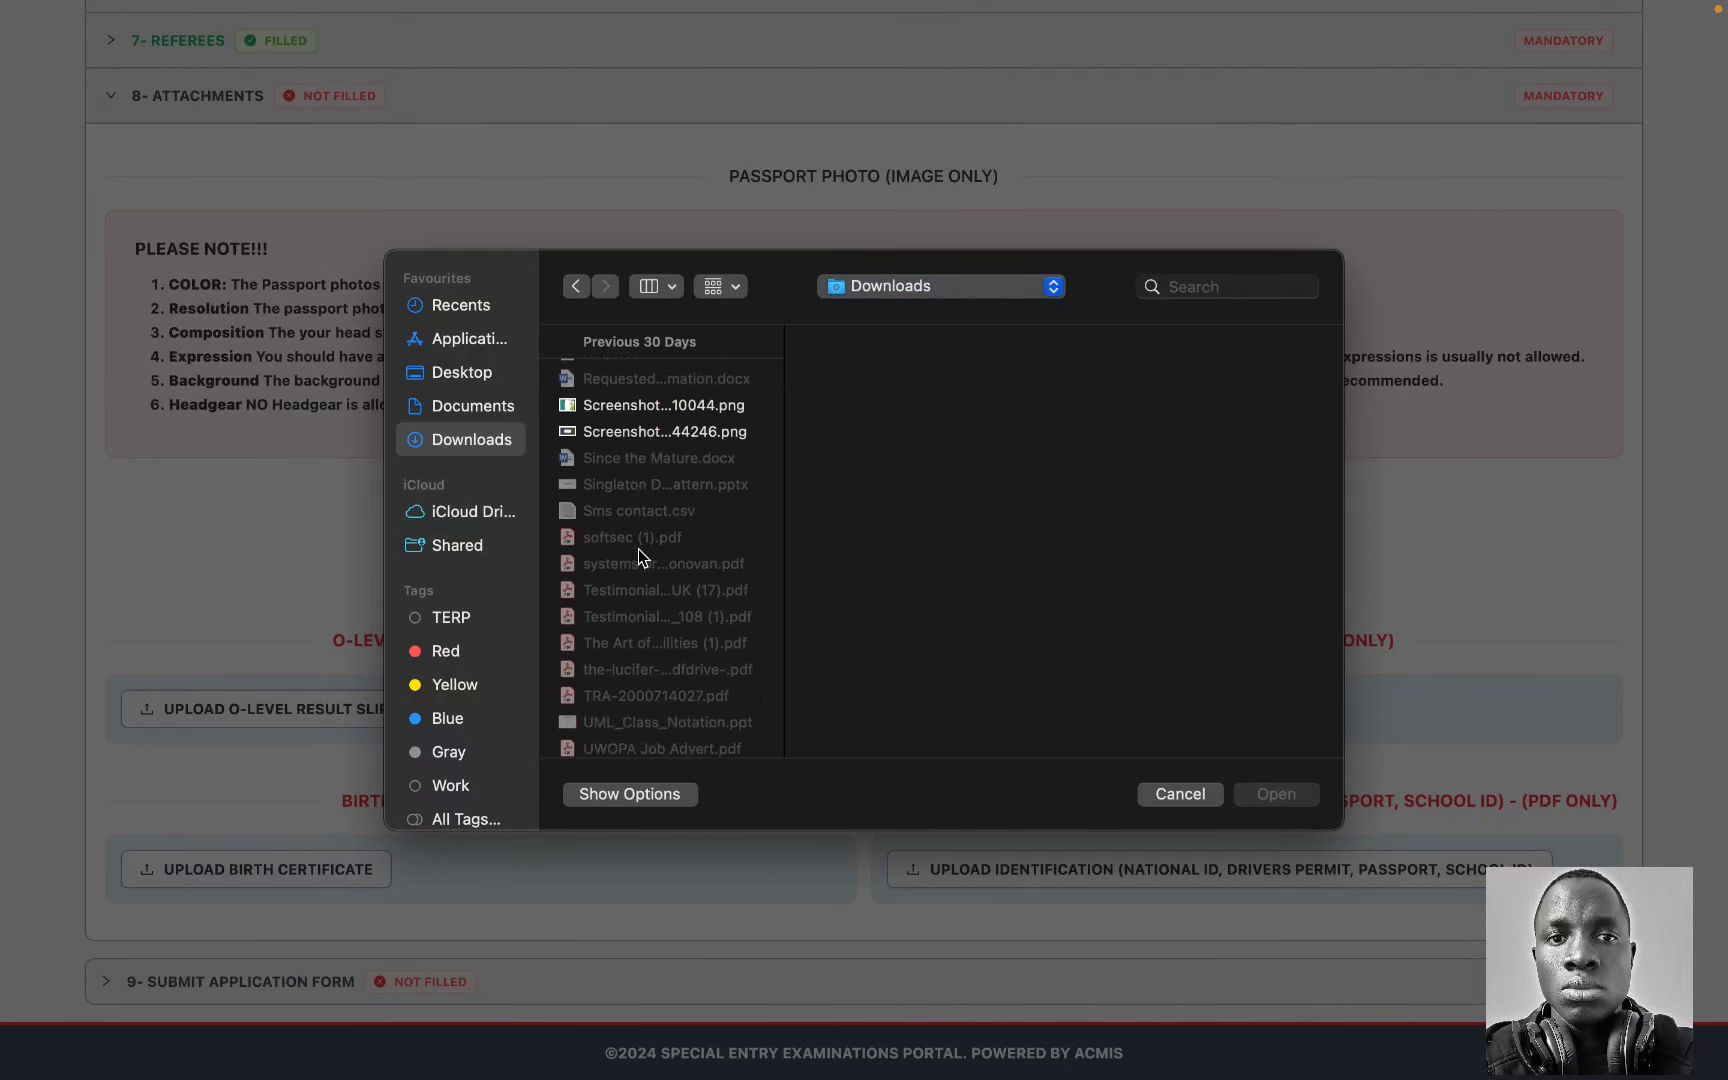
scroll(639, 549, down, 15)
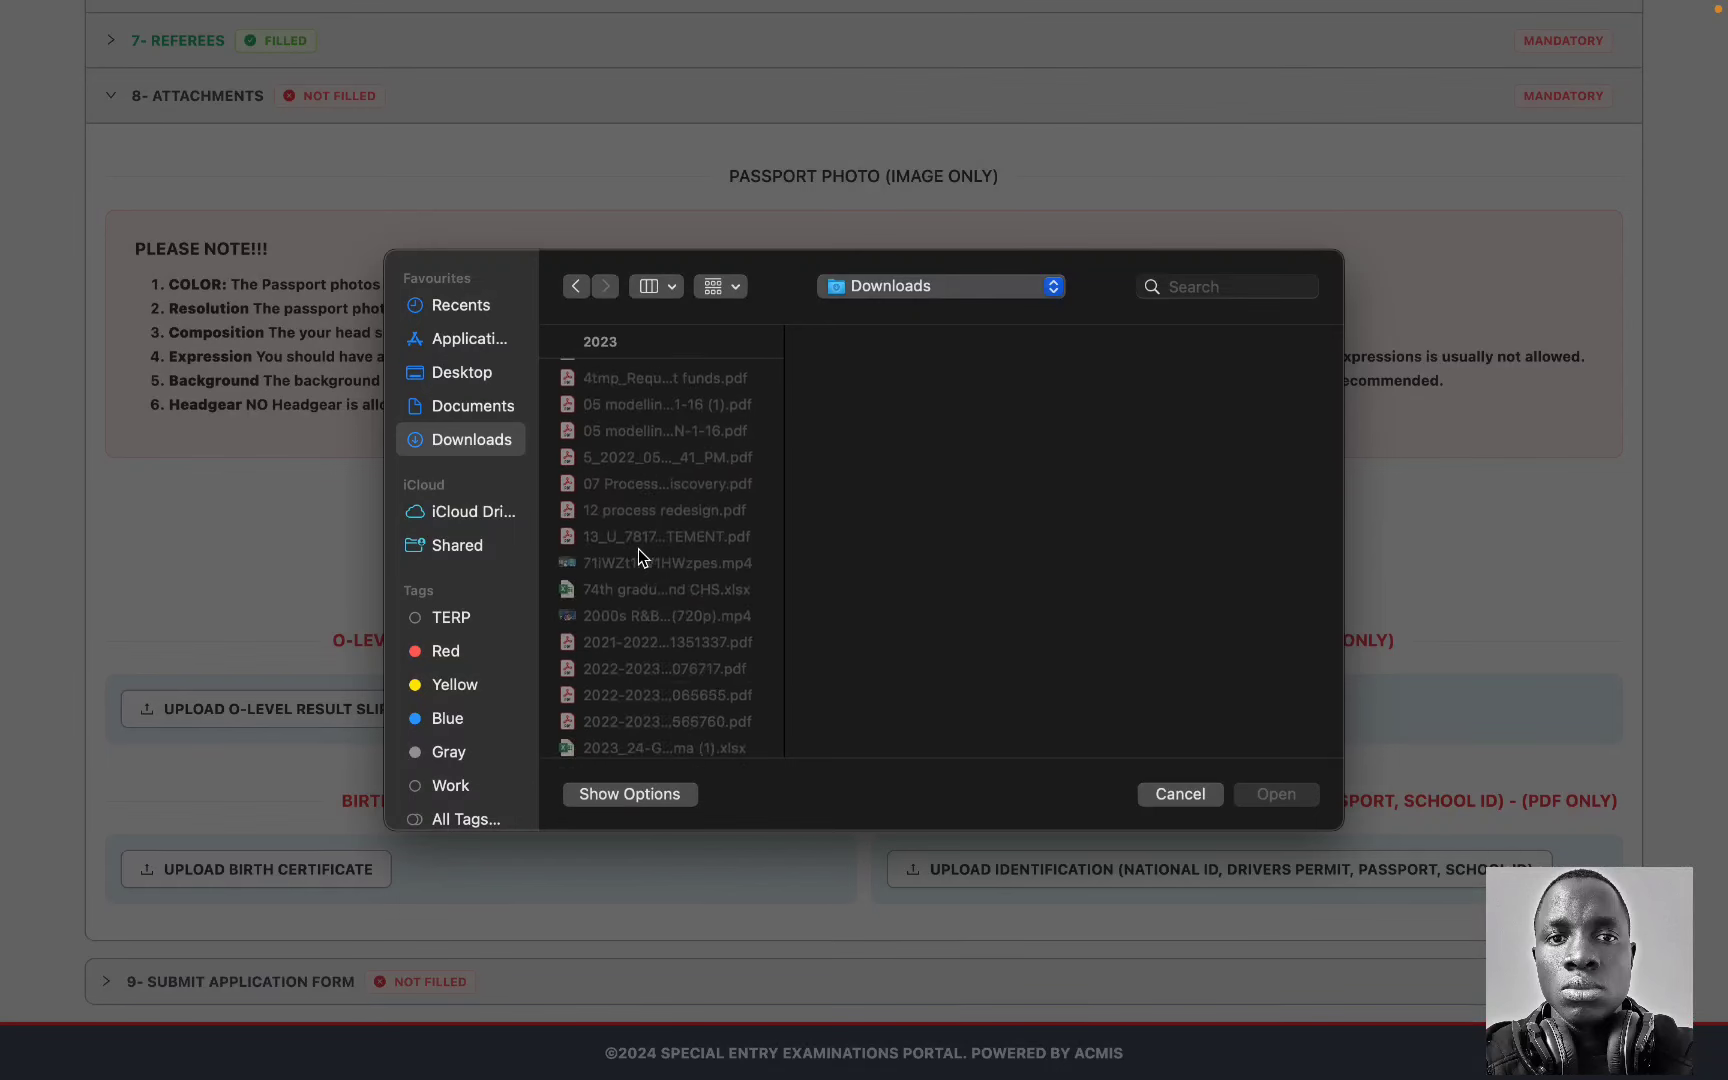
scroll(639, 549, down, 5)
scroll(639, 549, up, 2)
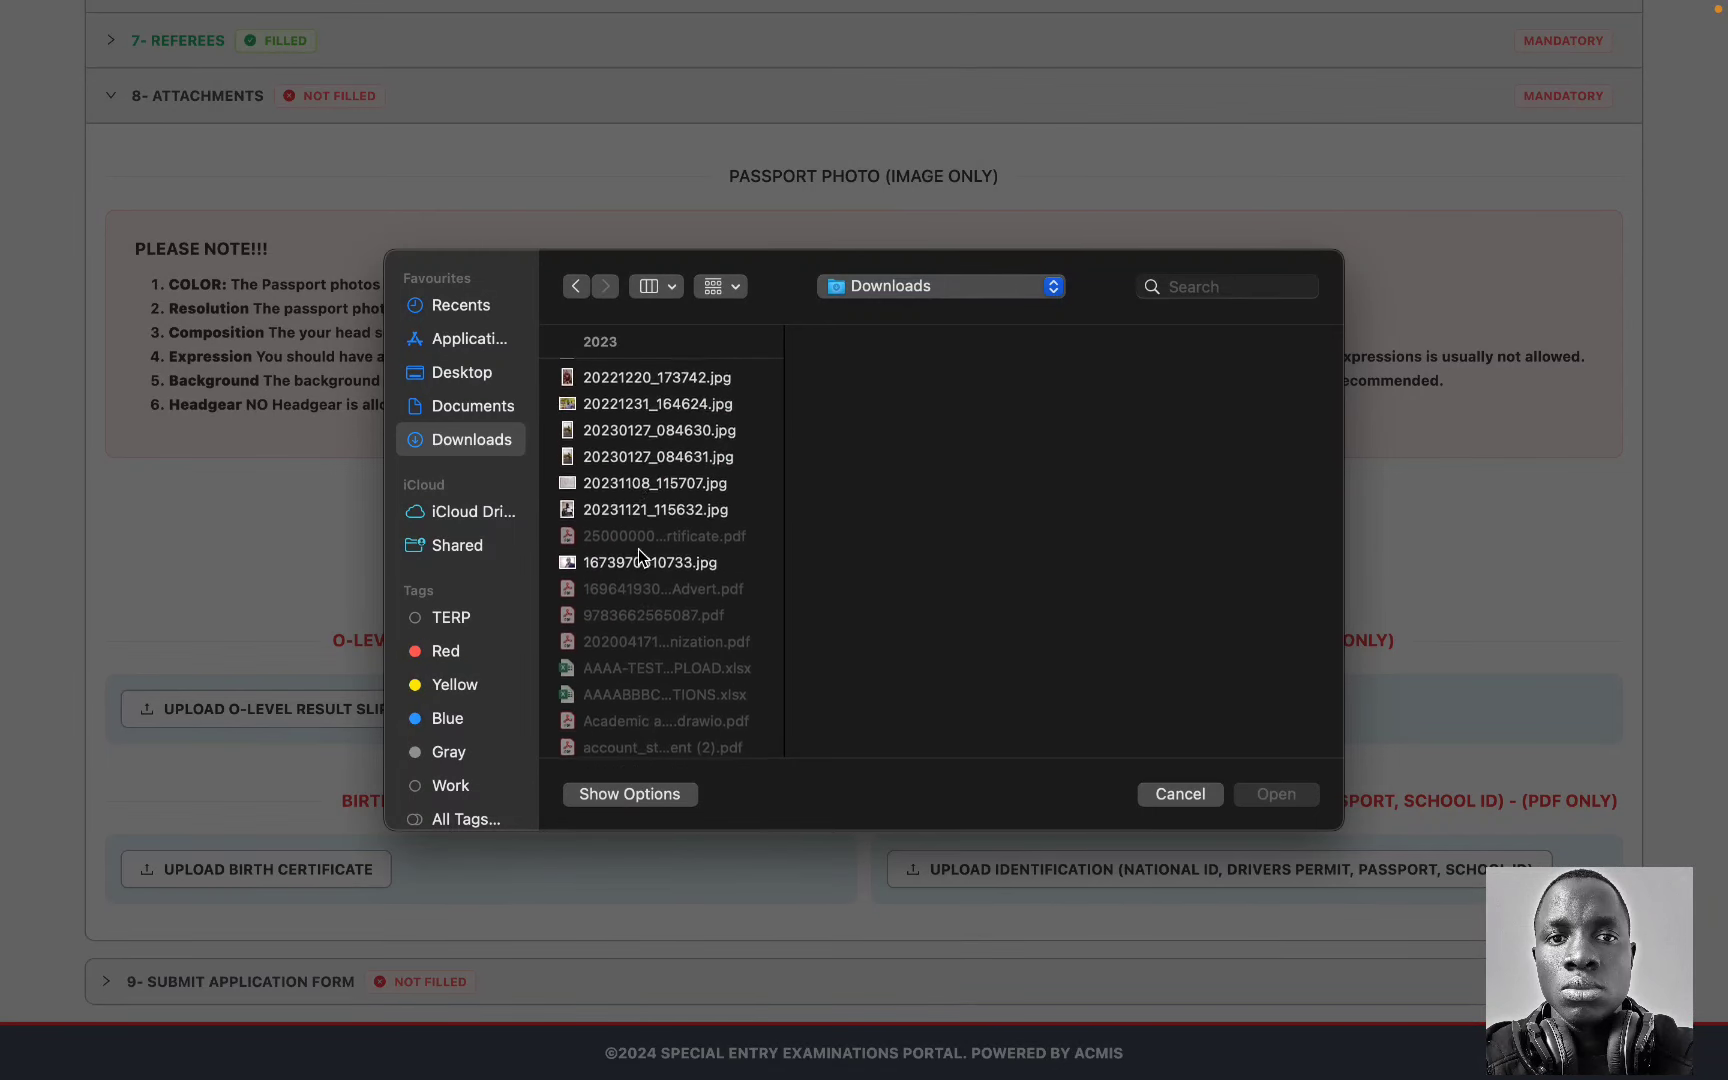
scroll(622, 420, up, 1)
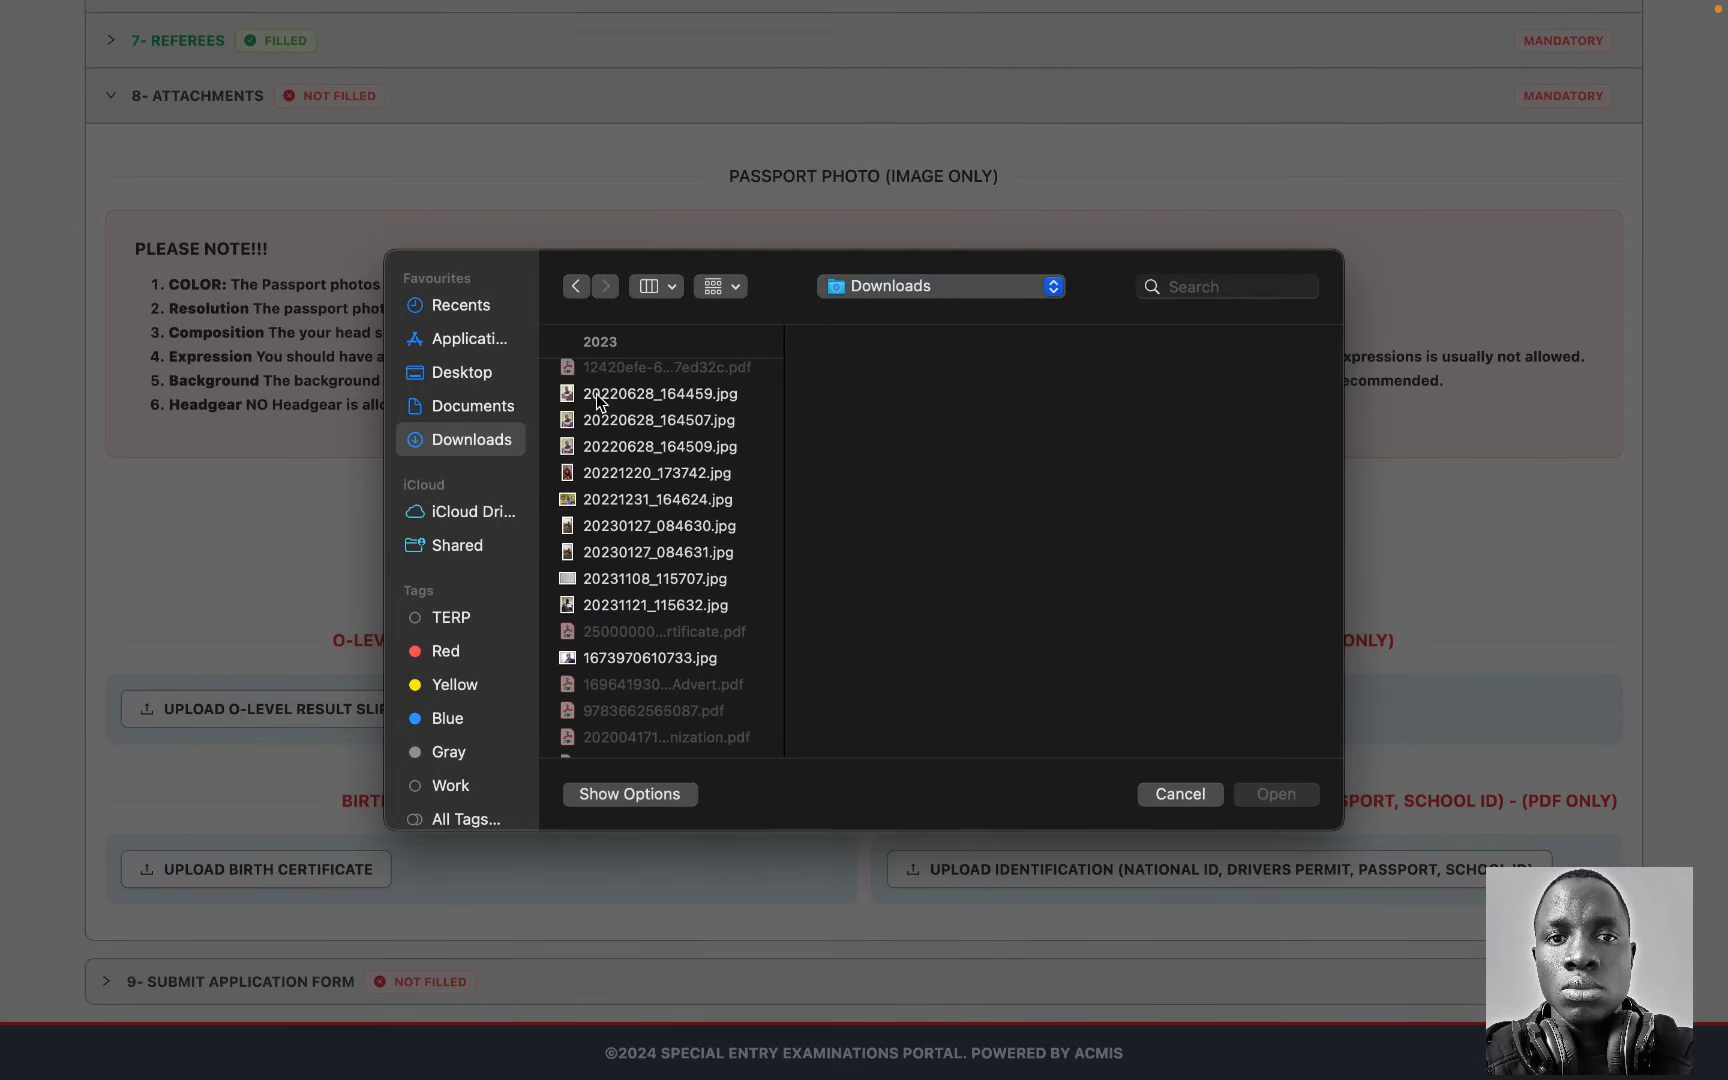
click(603, 395)
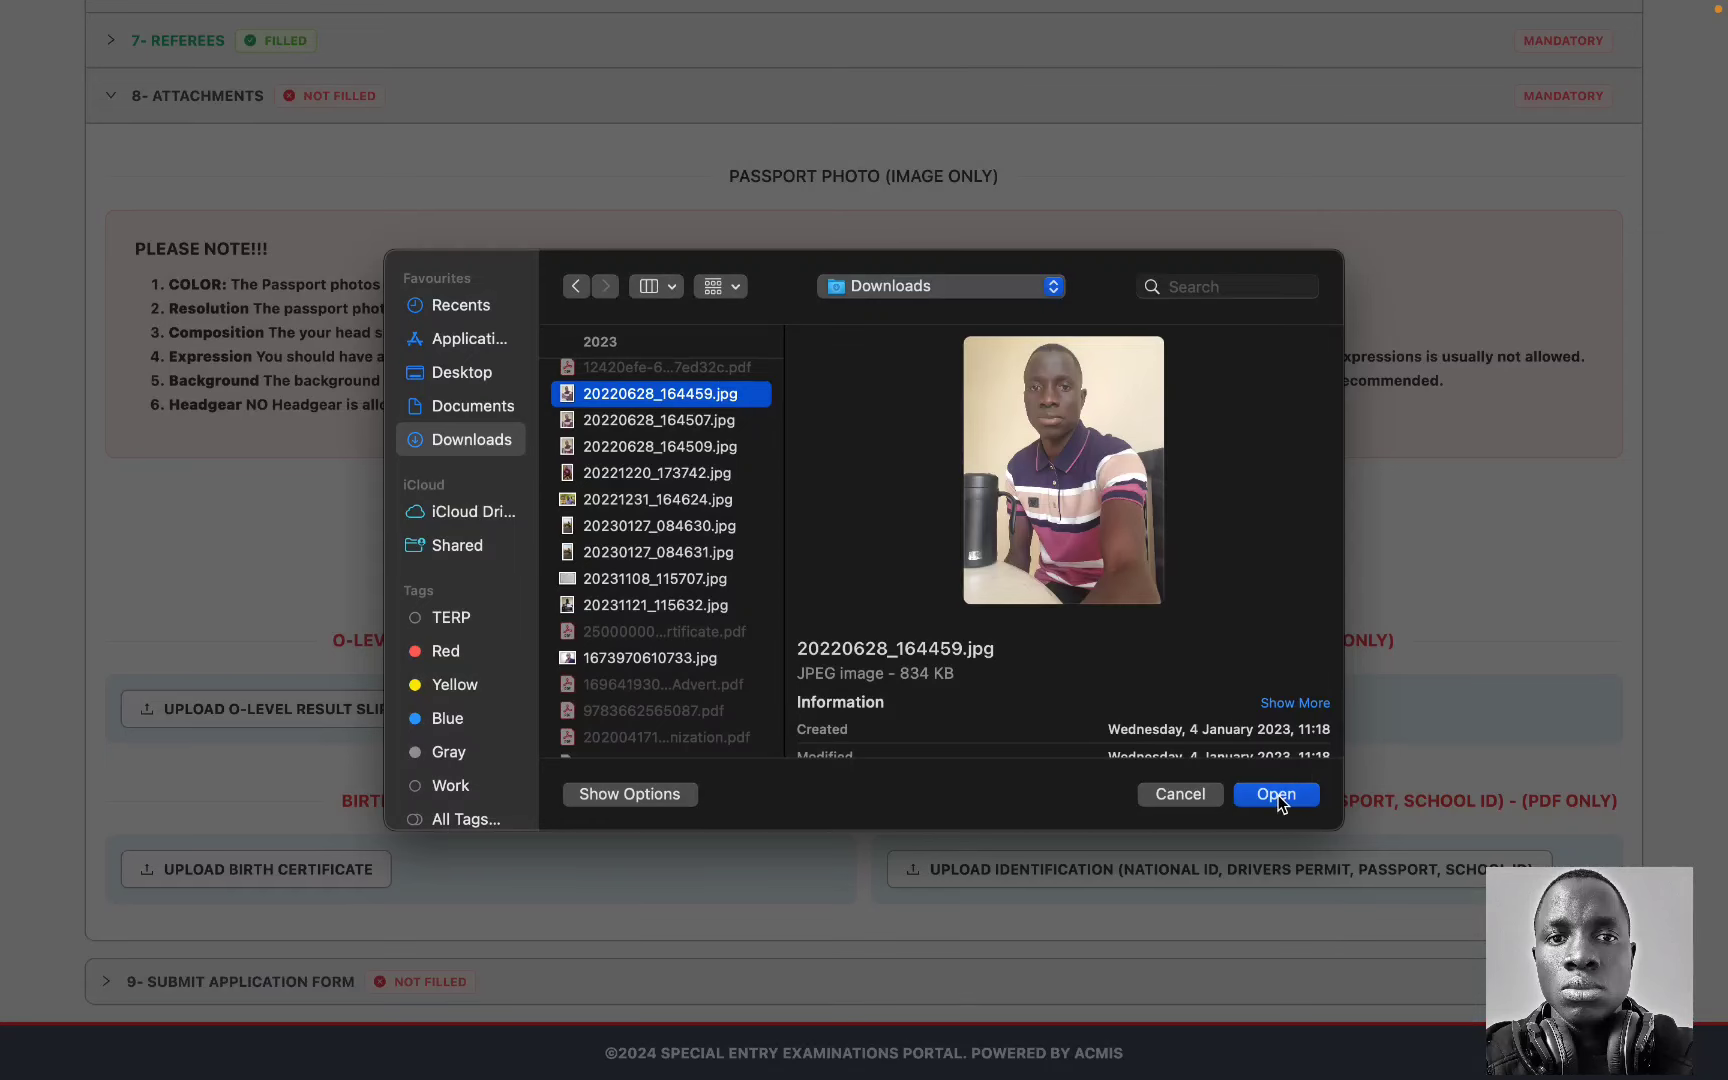
click(1276, 794)
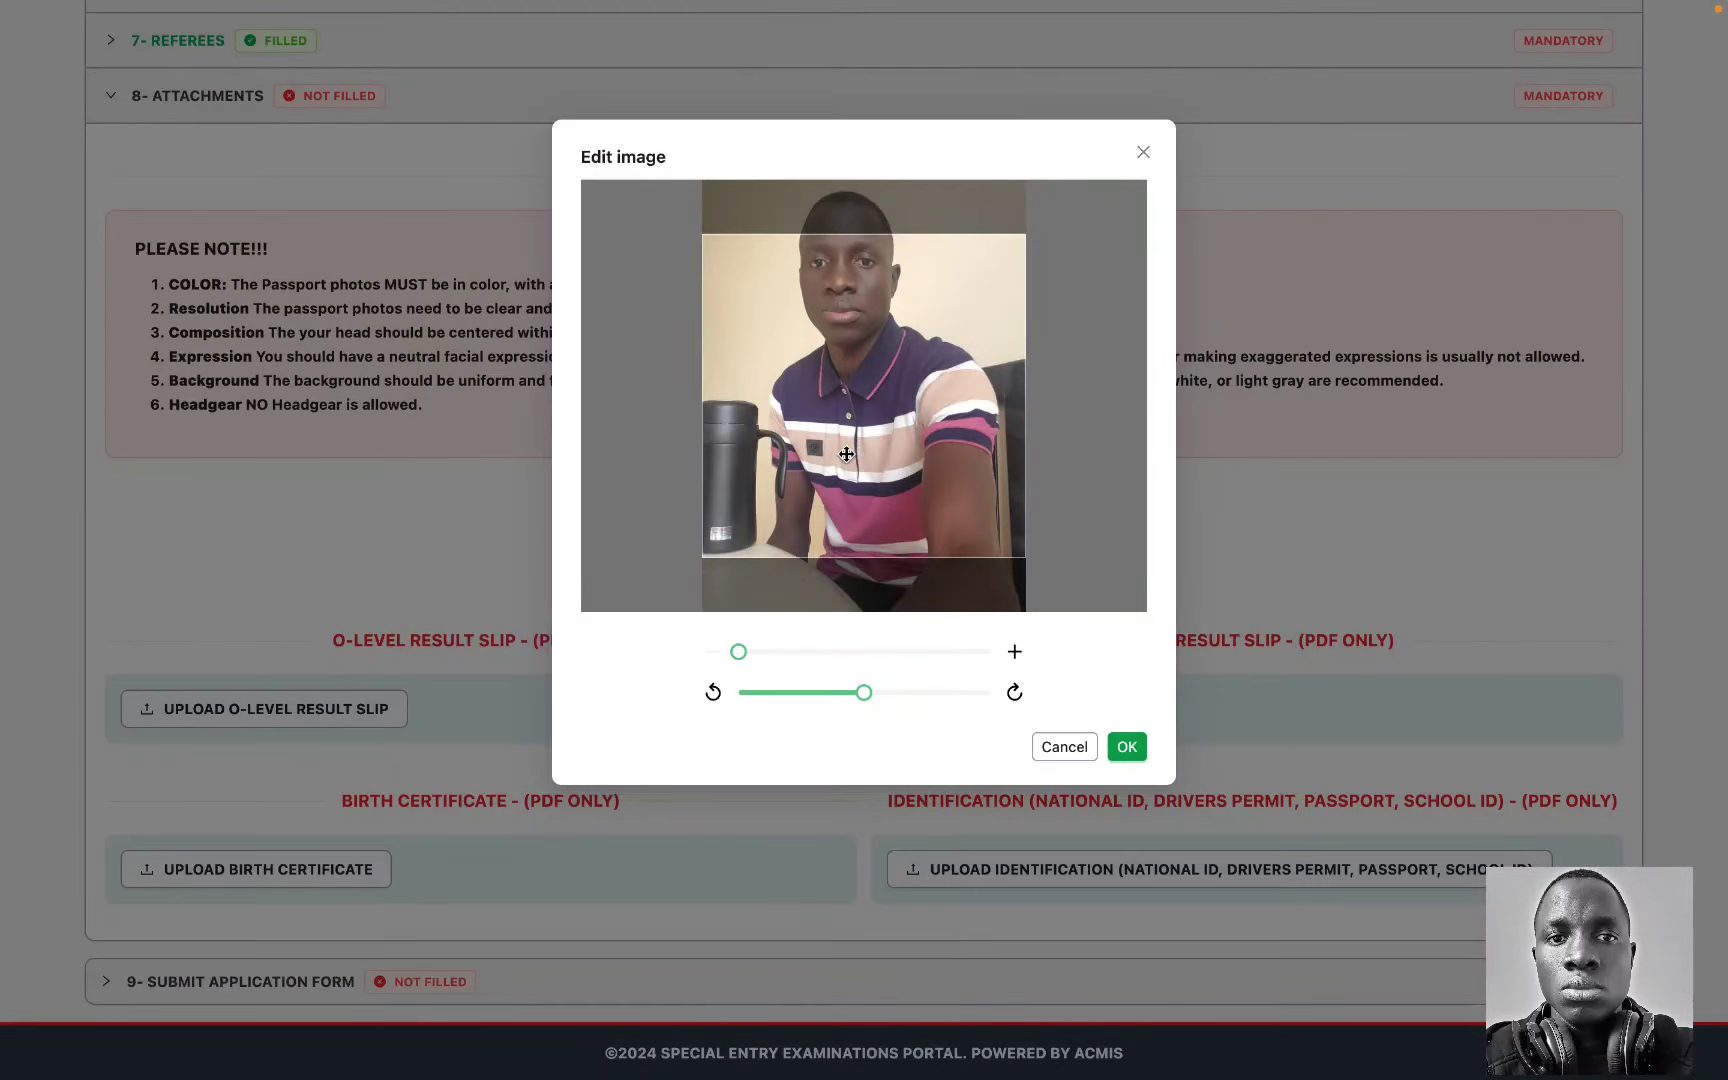
Step: Reposition and zoom the photo to about 1.4 in the crop frame, then confirm the upload
drag(846, 432, 850, 520)
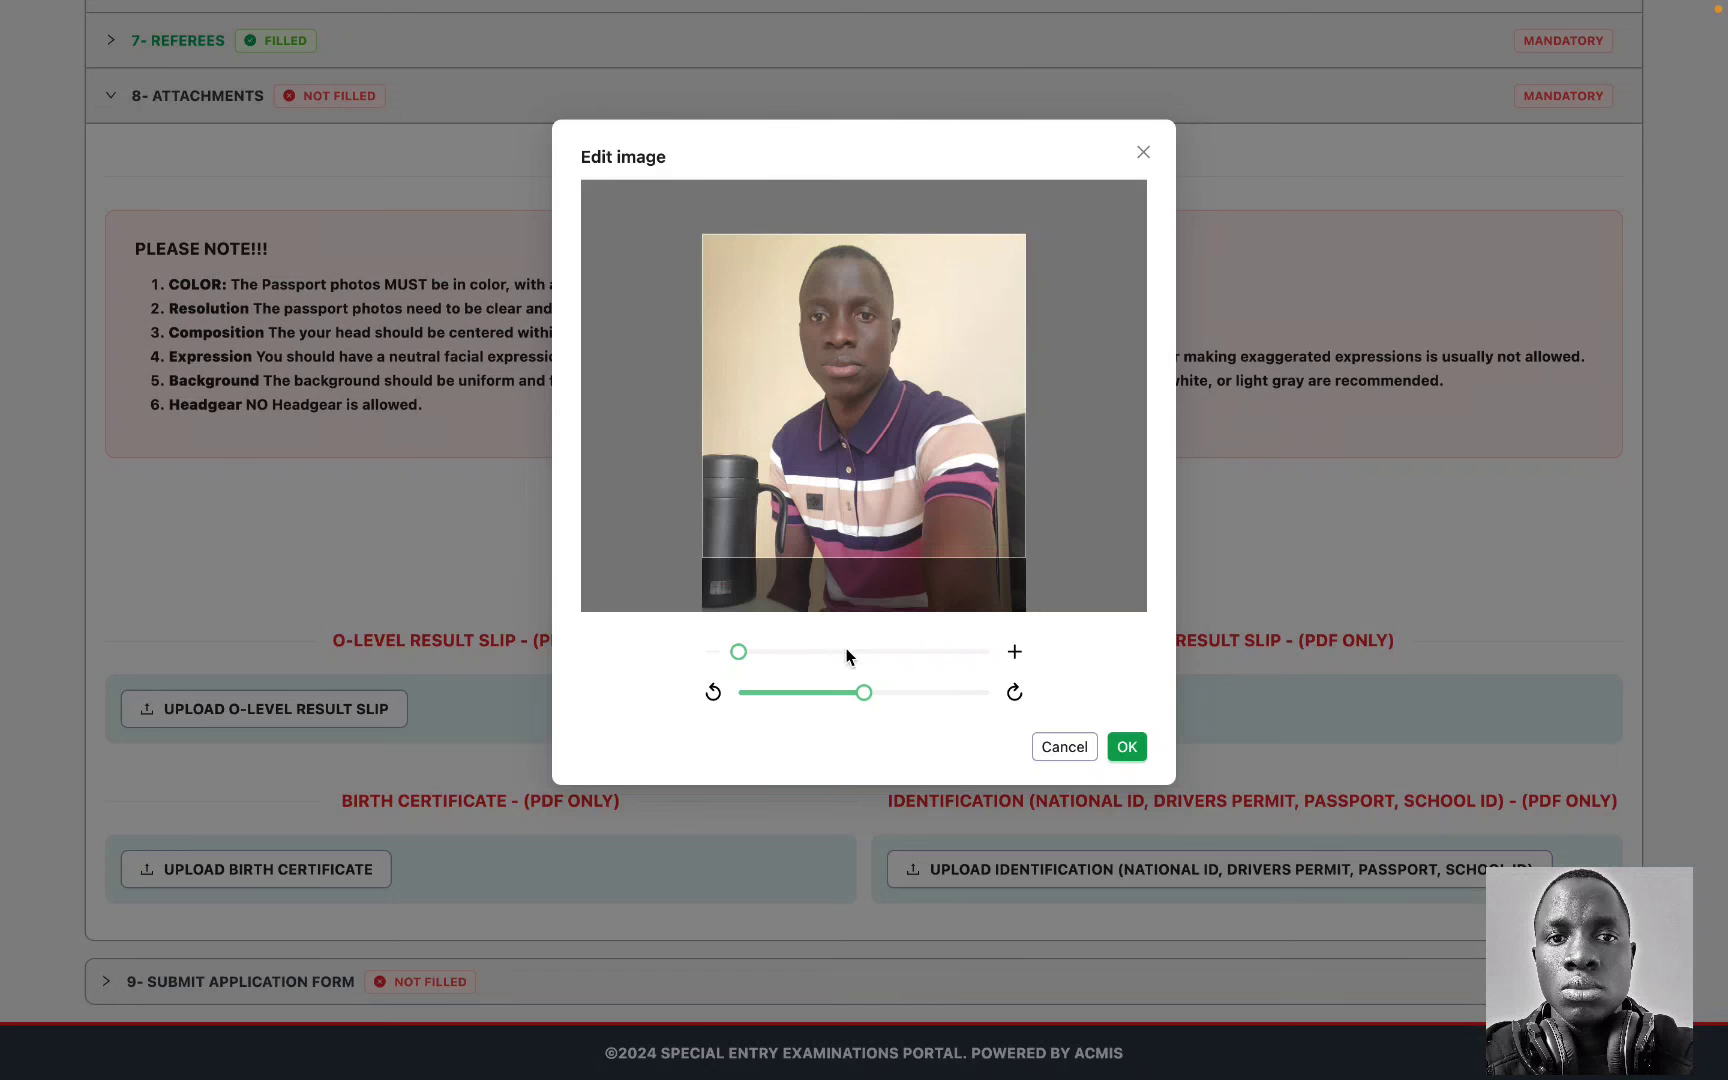
drag(739, 652, 795, 662)
drag(883, 351, 874, 466)
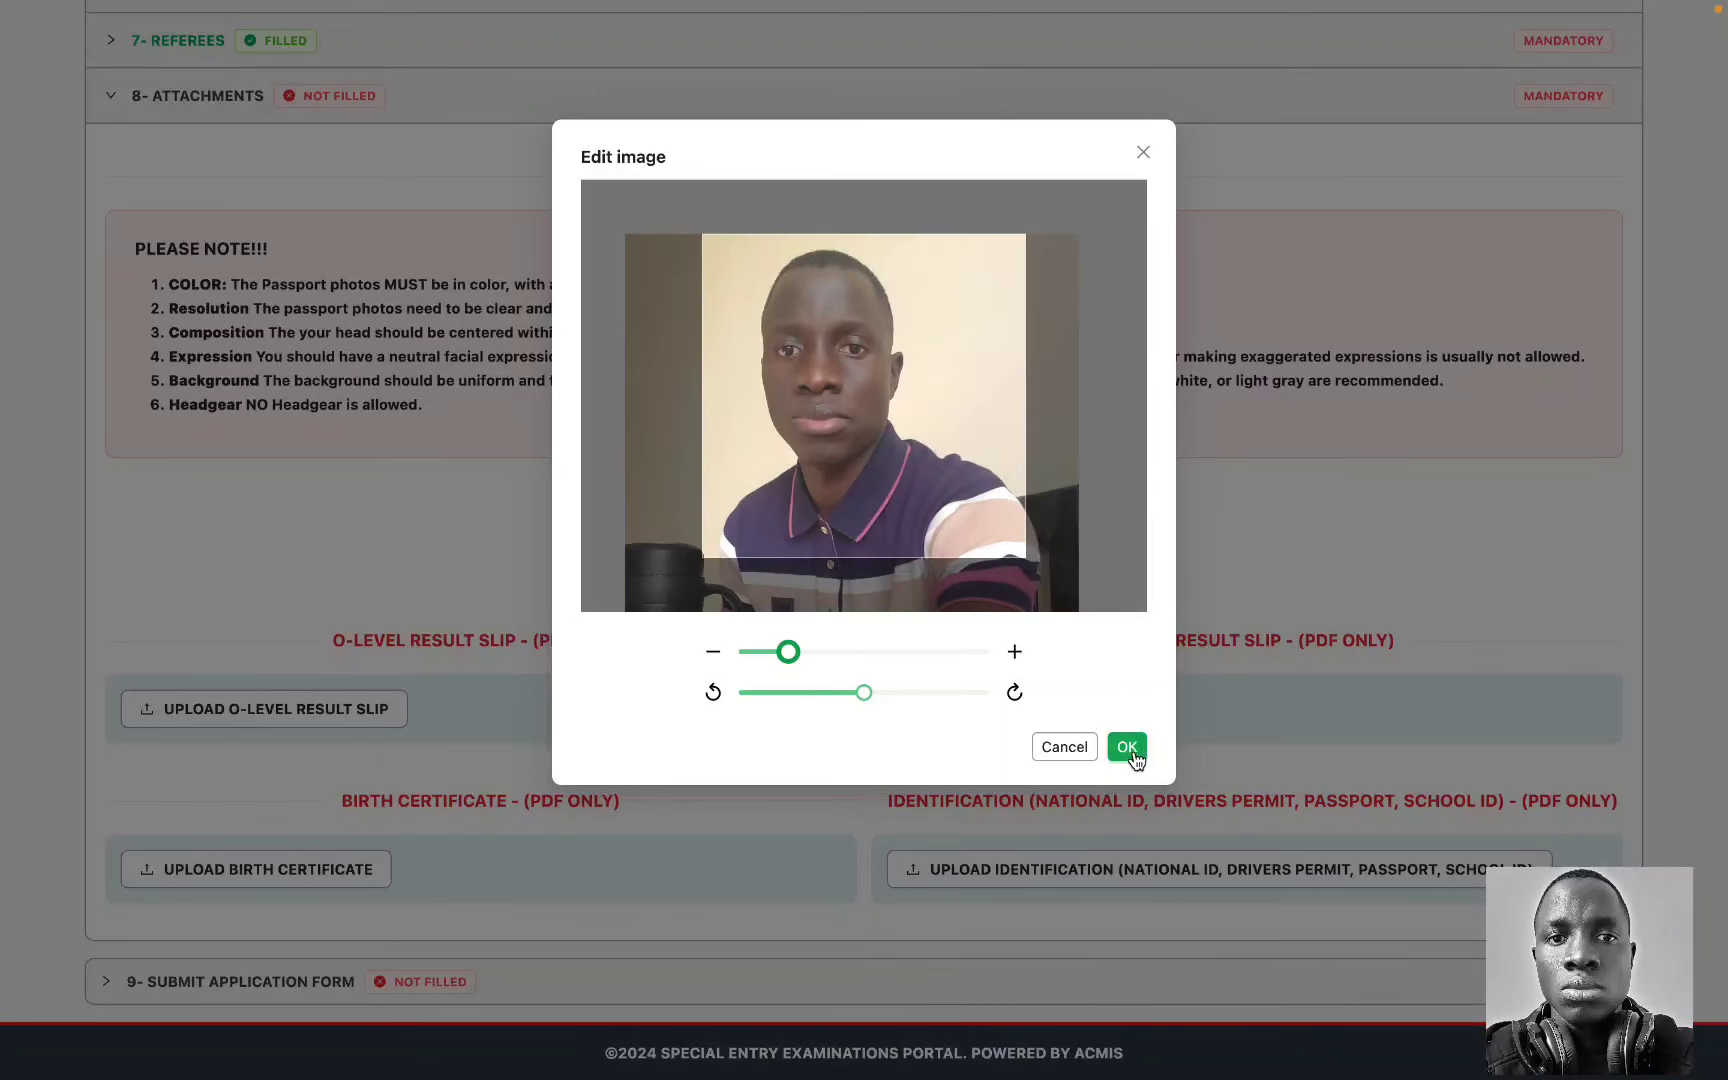
click(1128, 750)
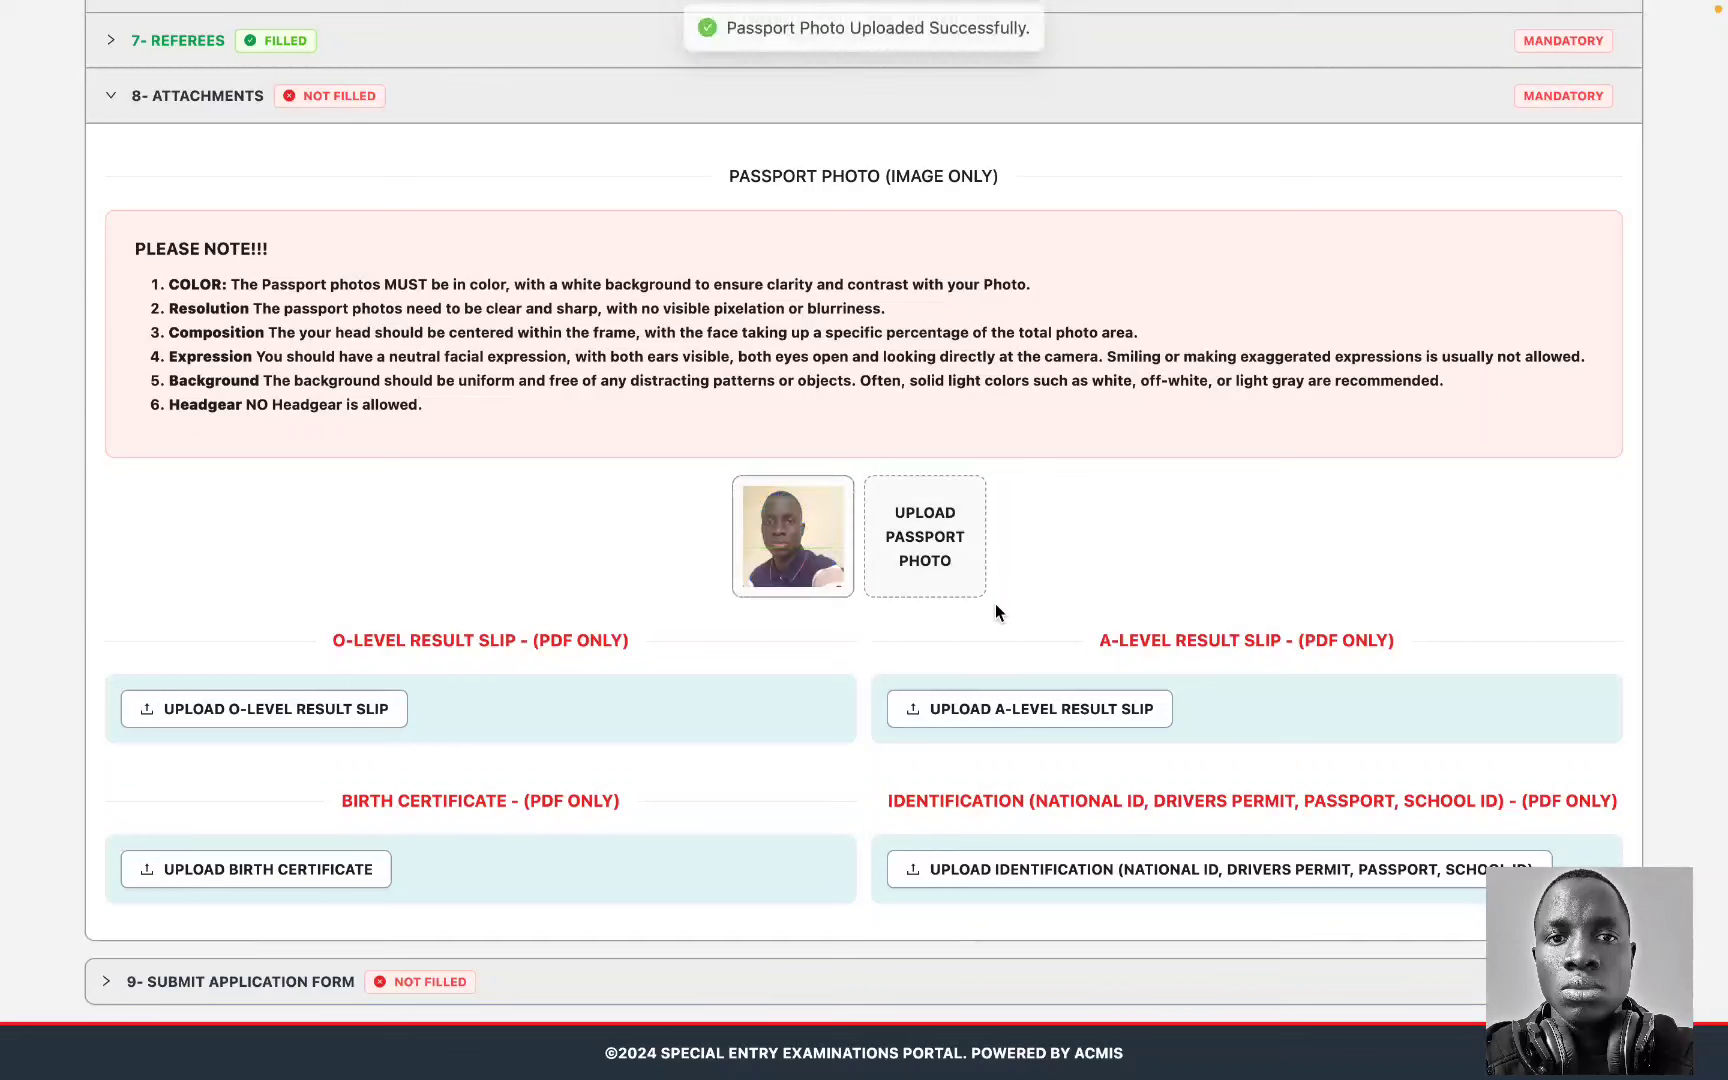
Step: Upload the Birth-Certificate PDF from the Desktop as the O-Level and A-Level result slips
click(323, 720)
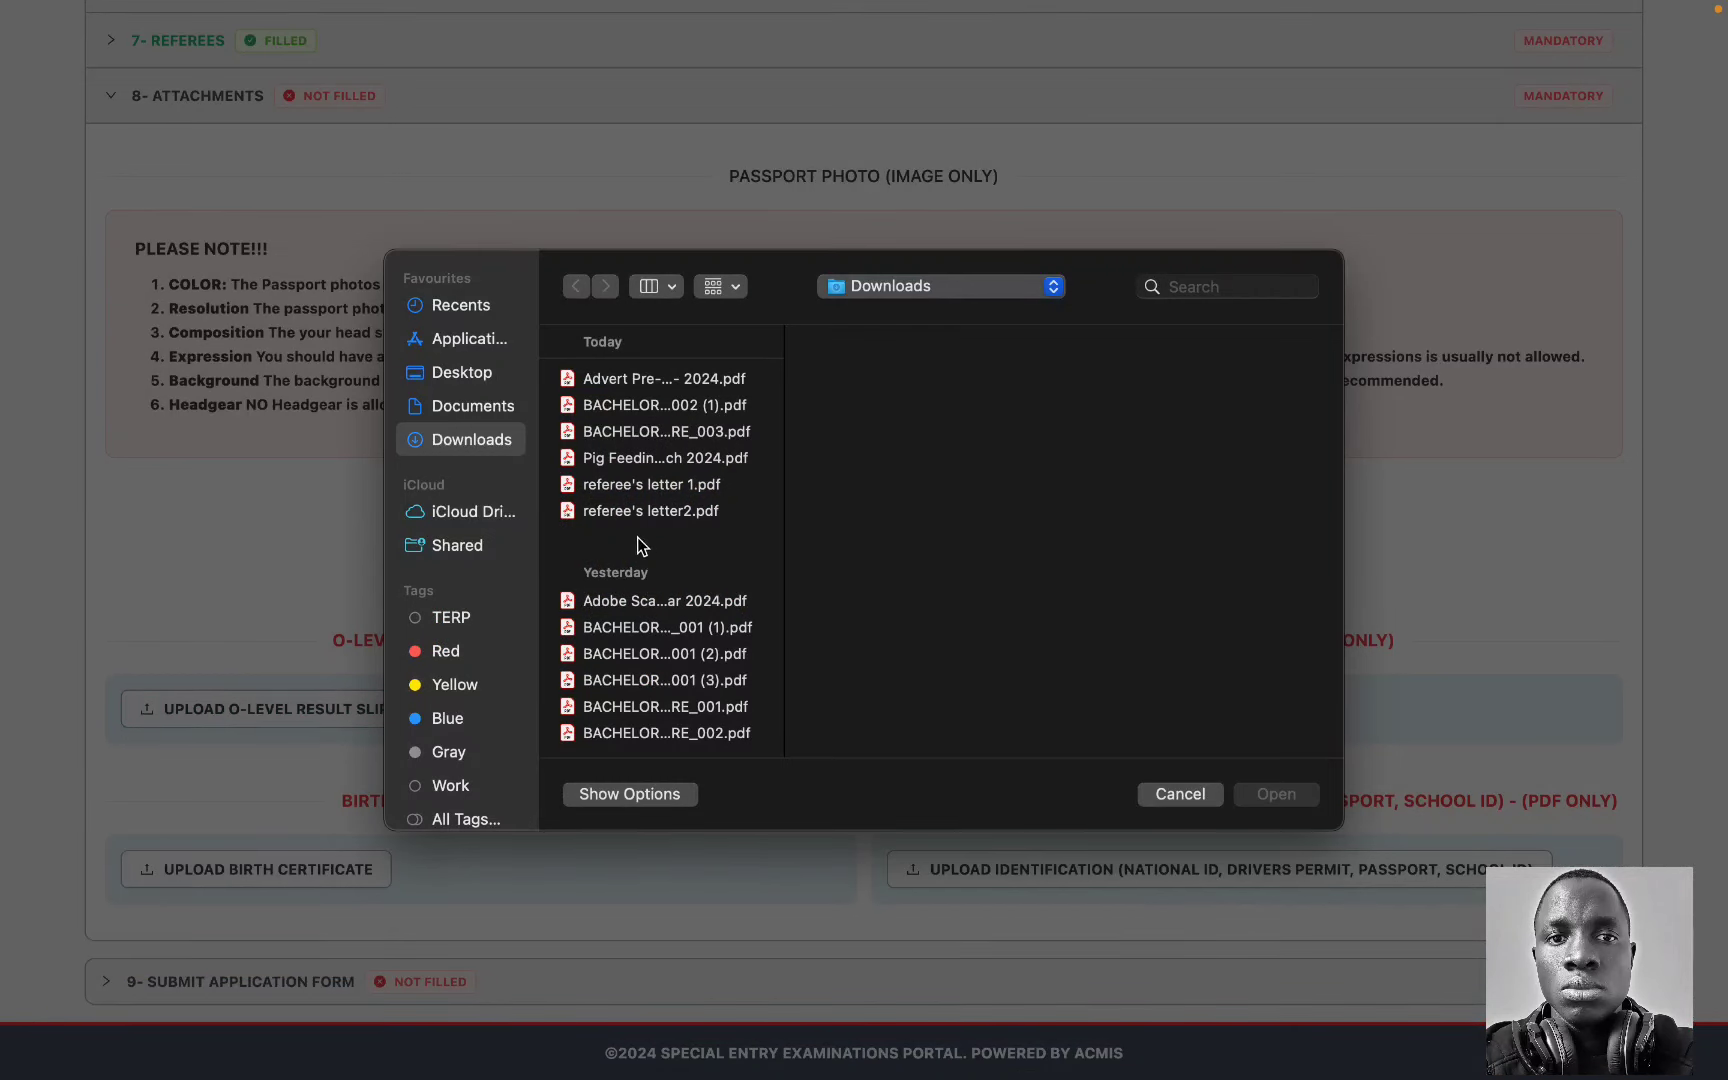
scroll(653, 653, down, 3)
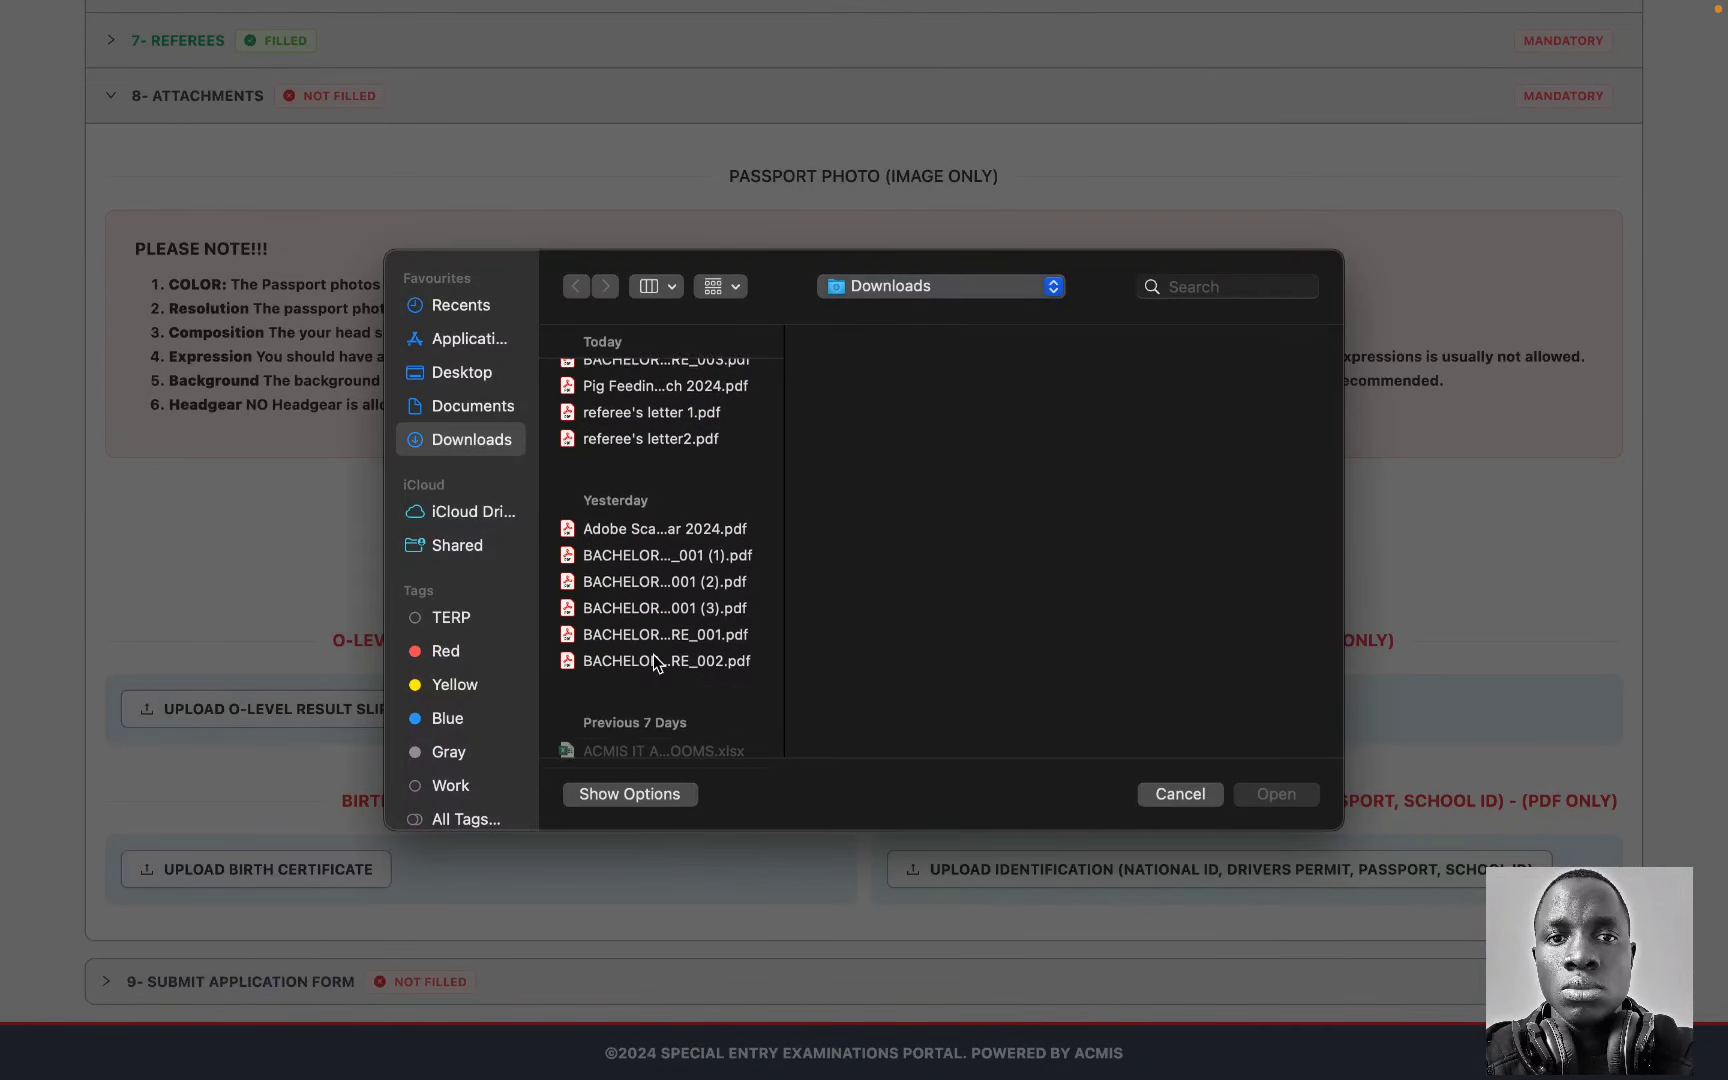
click(476, 368)
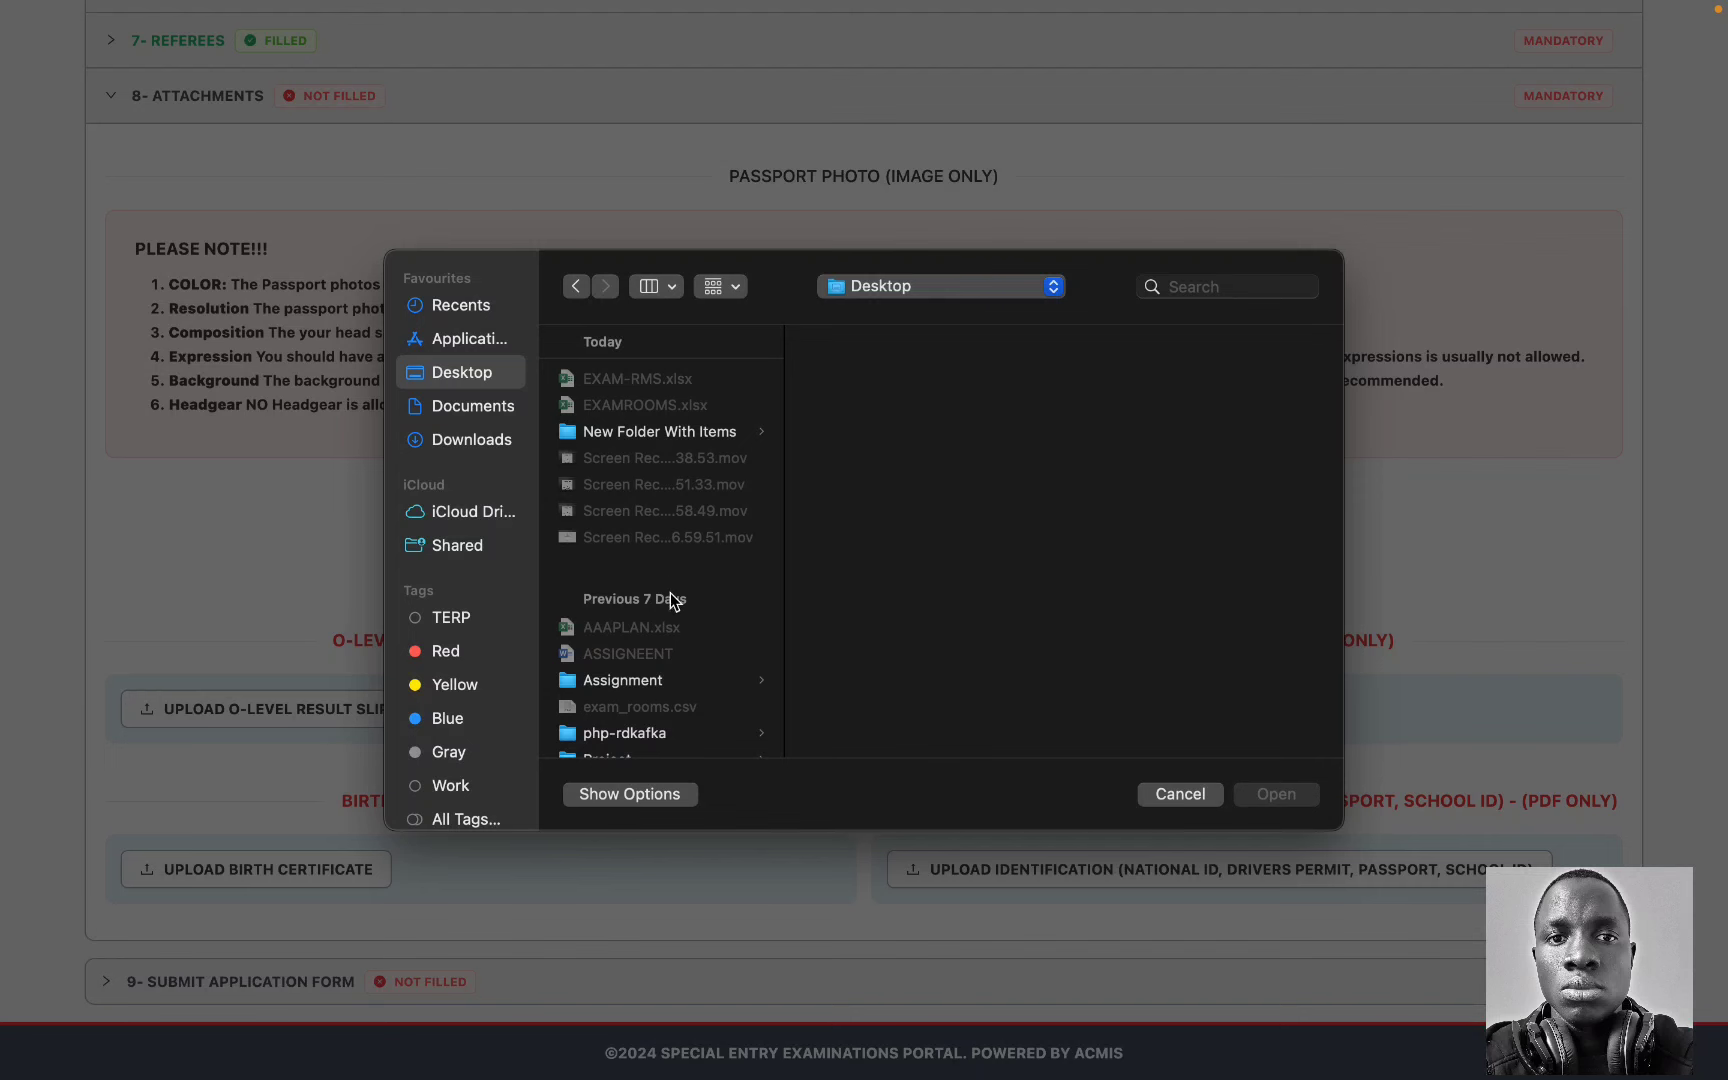
scroll(670, 598, down, 10)
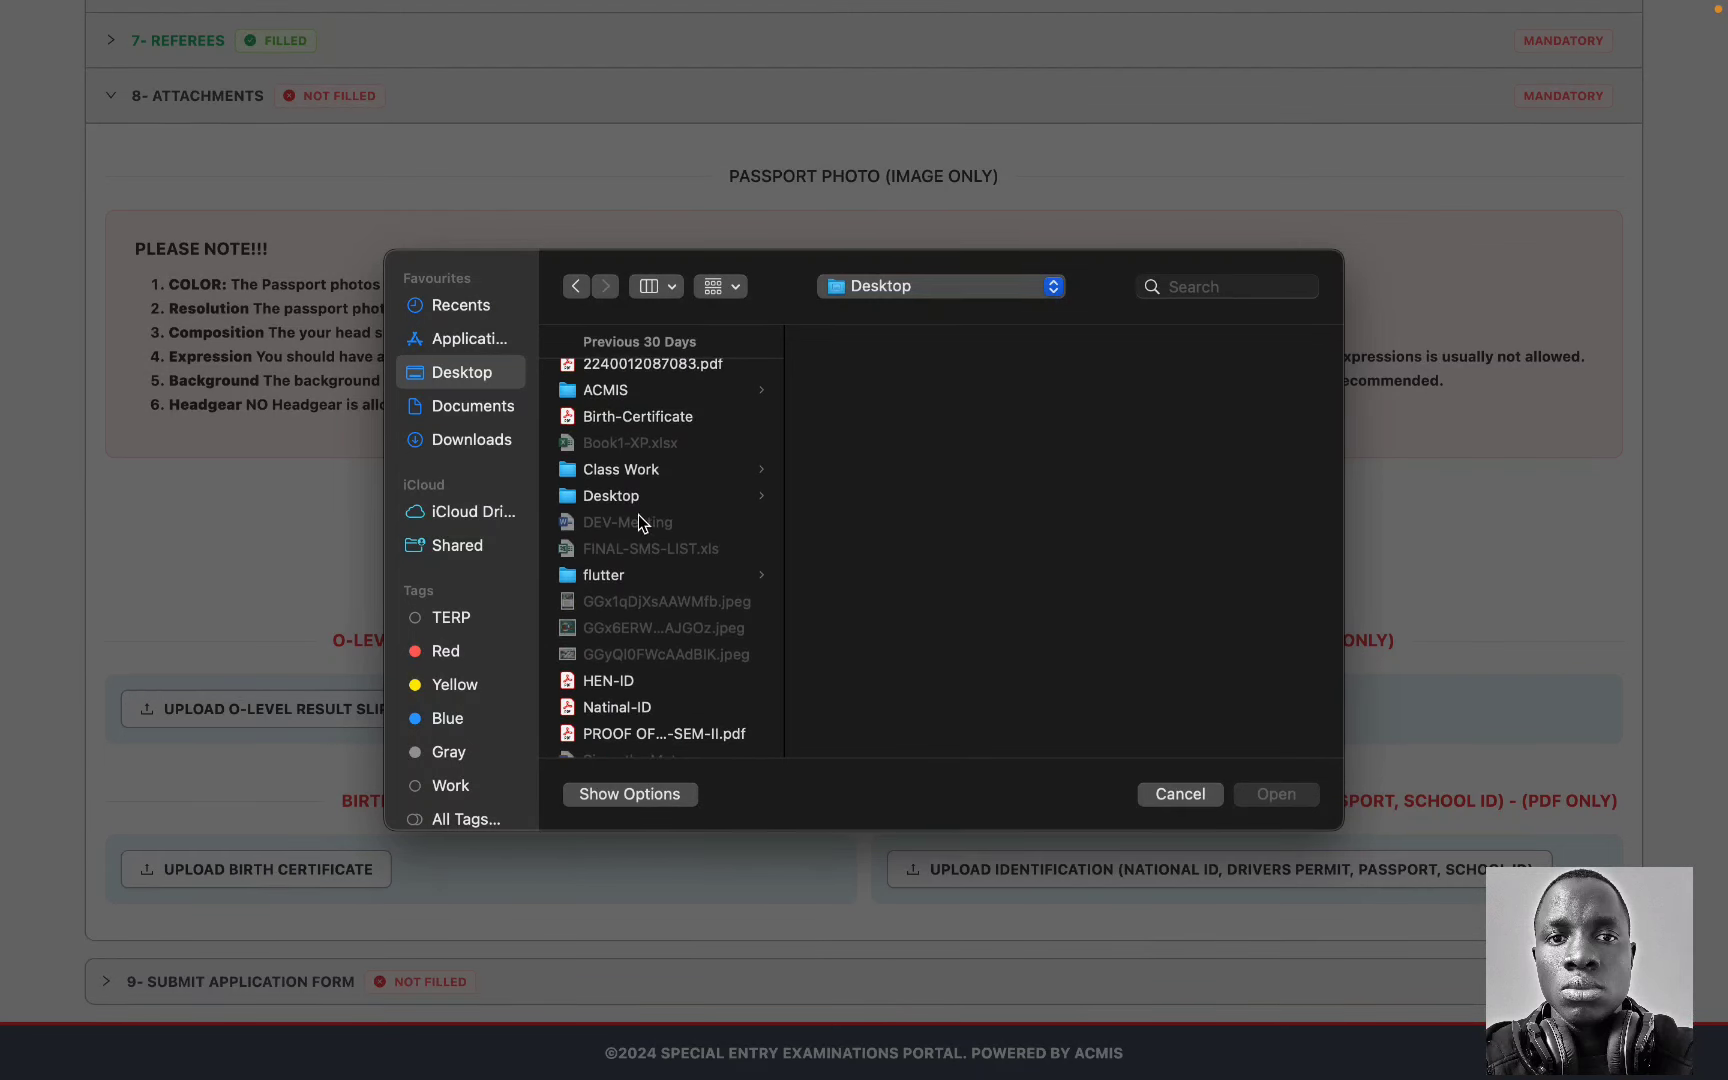
click(615, 418)
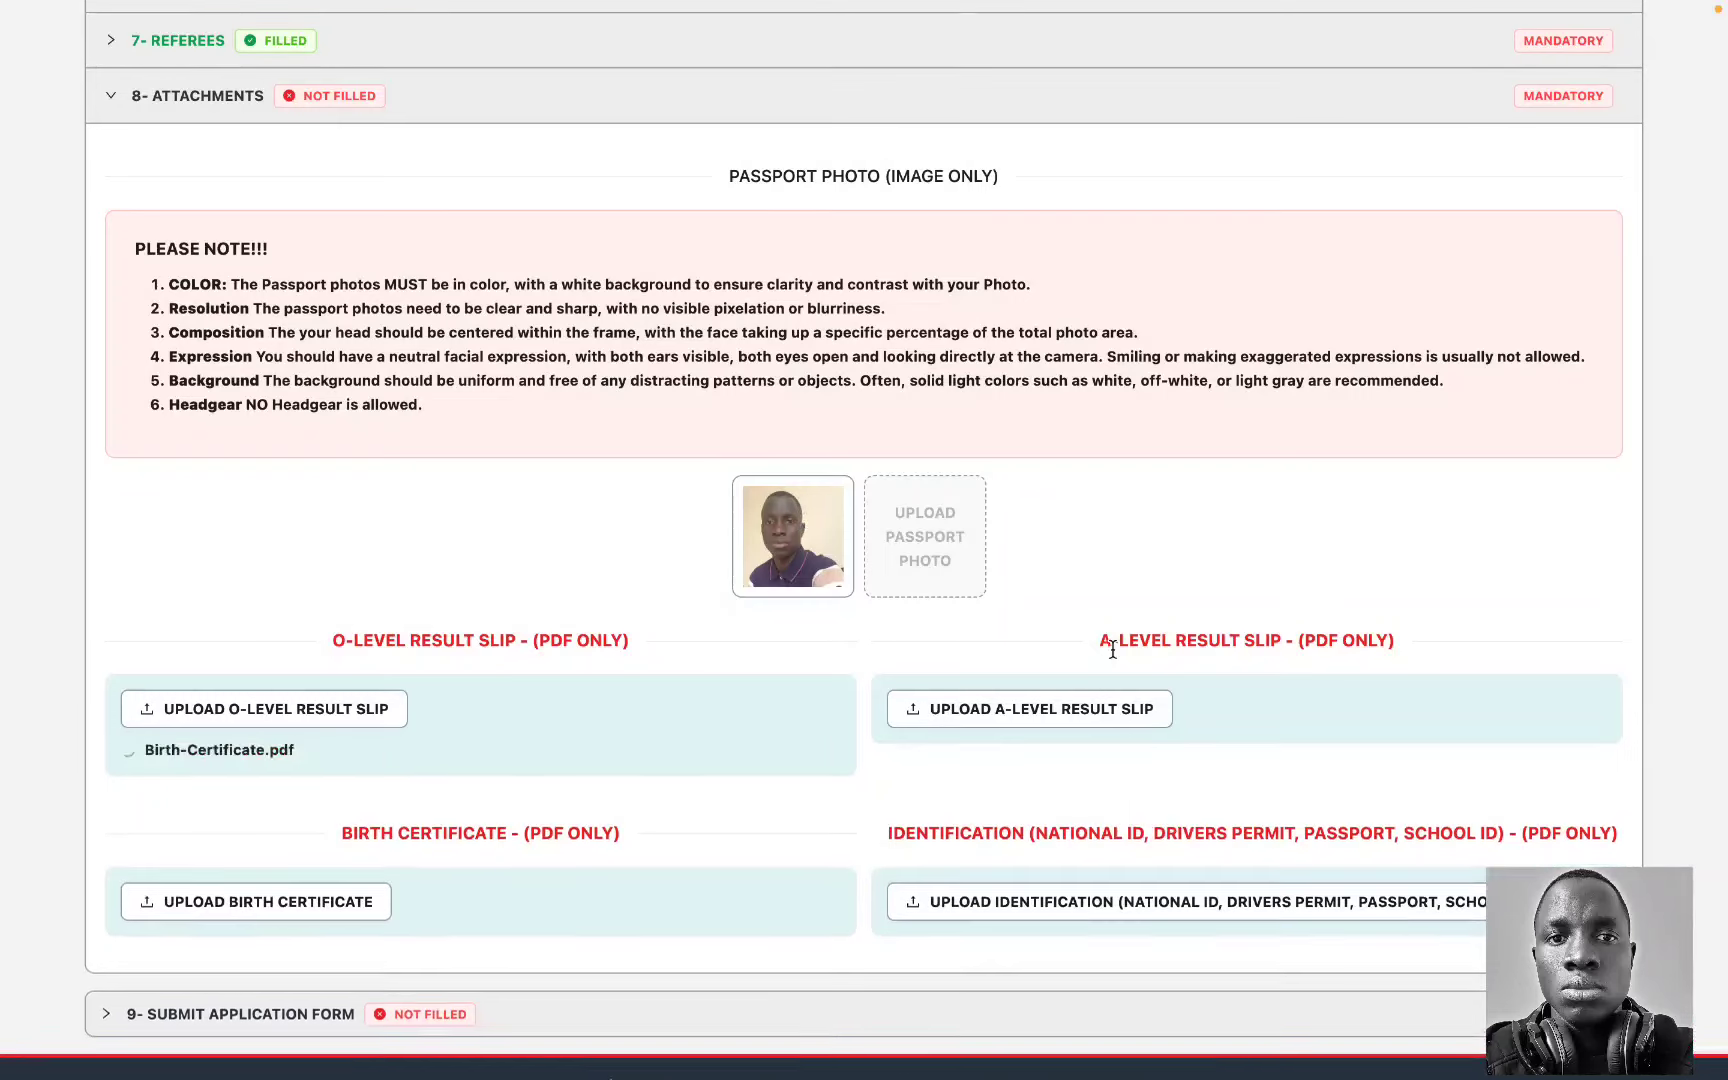
click(1057, 720)
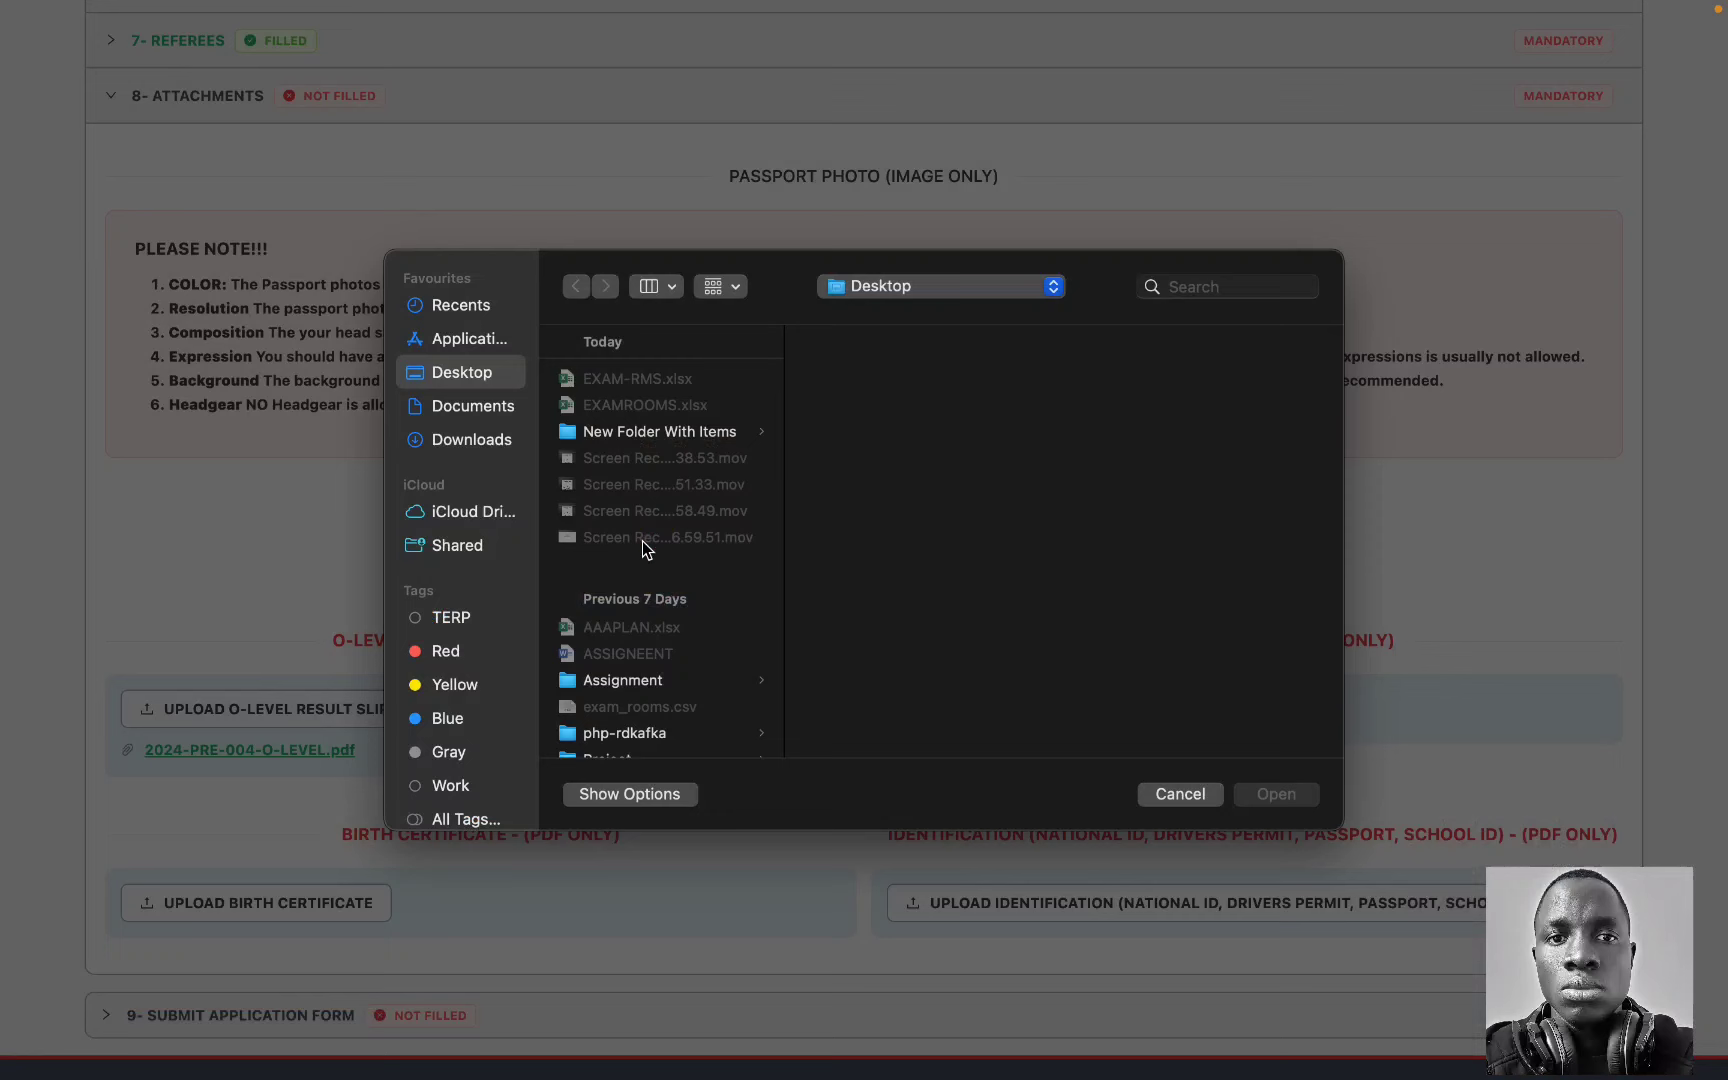
scroll(629, 540, down, 5)
scroll(589, 515, down, 5)
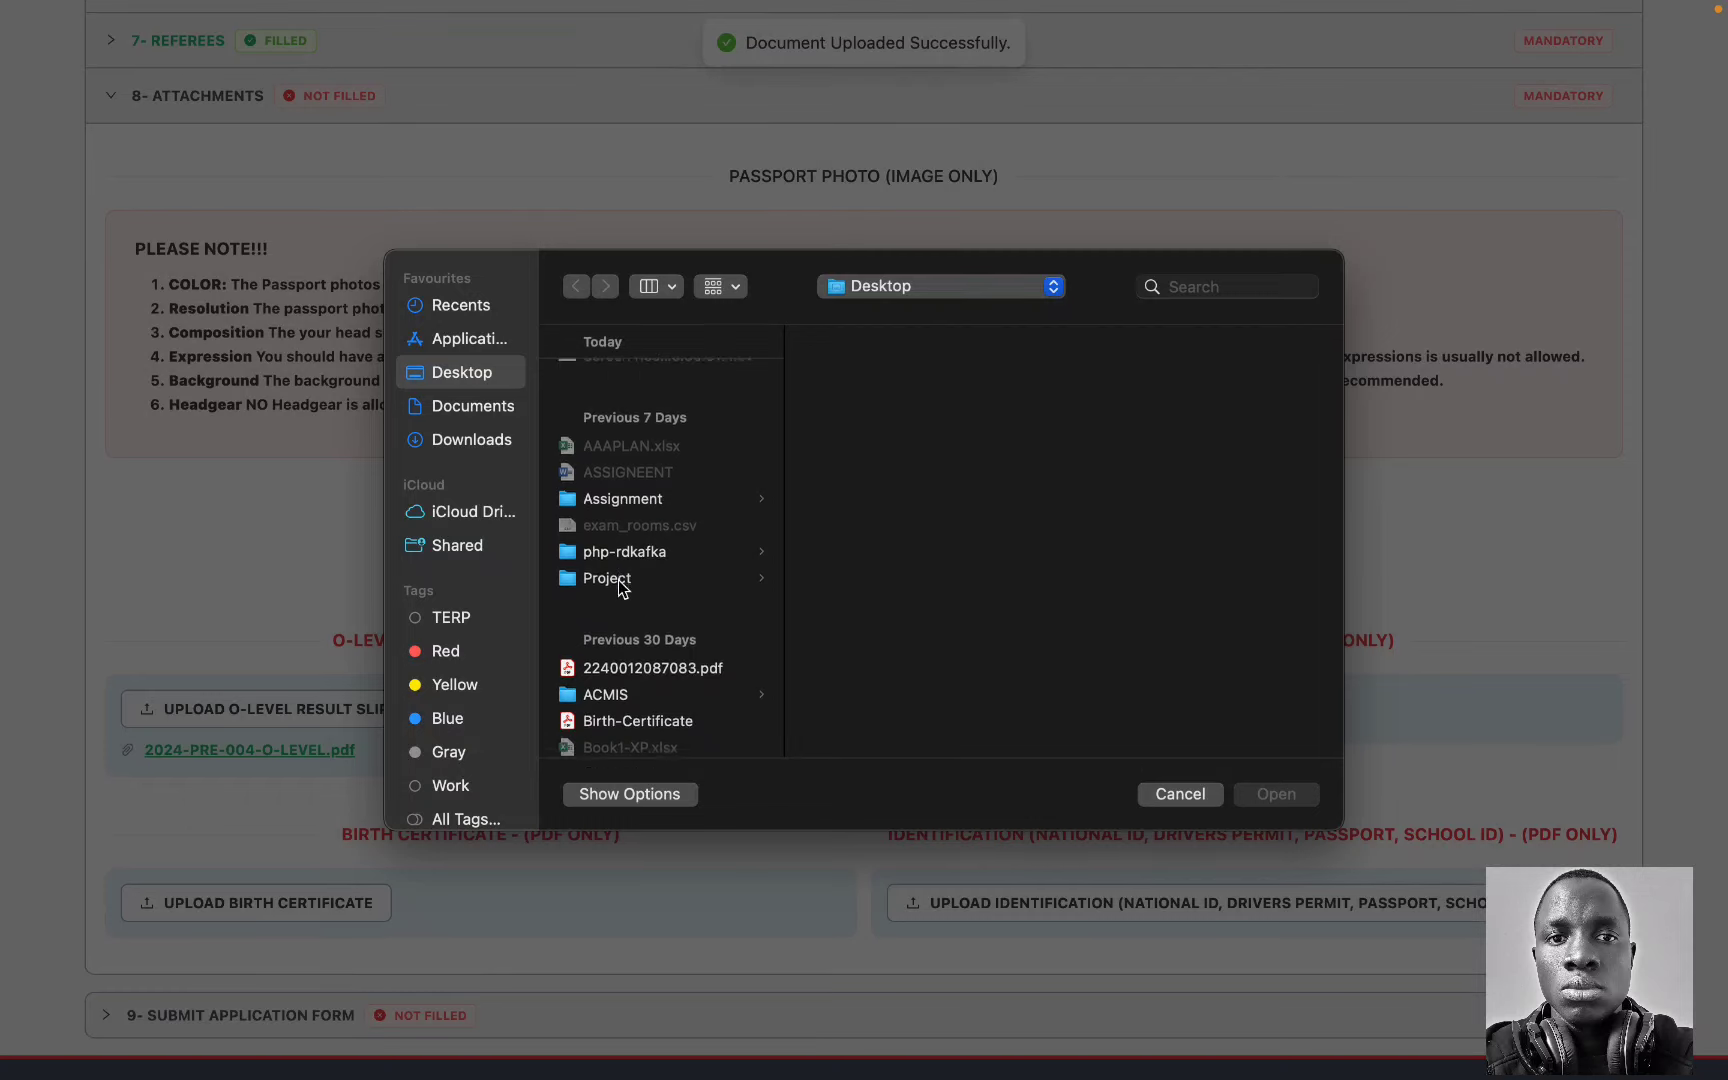
double_click(627, 570)
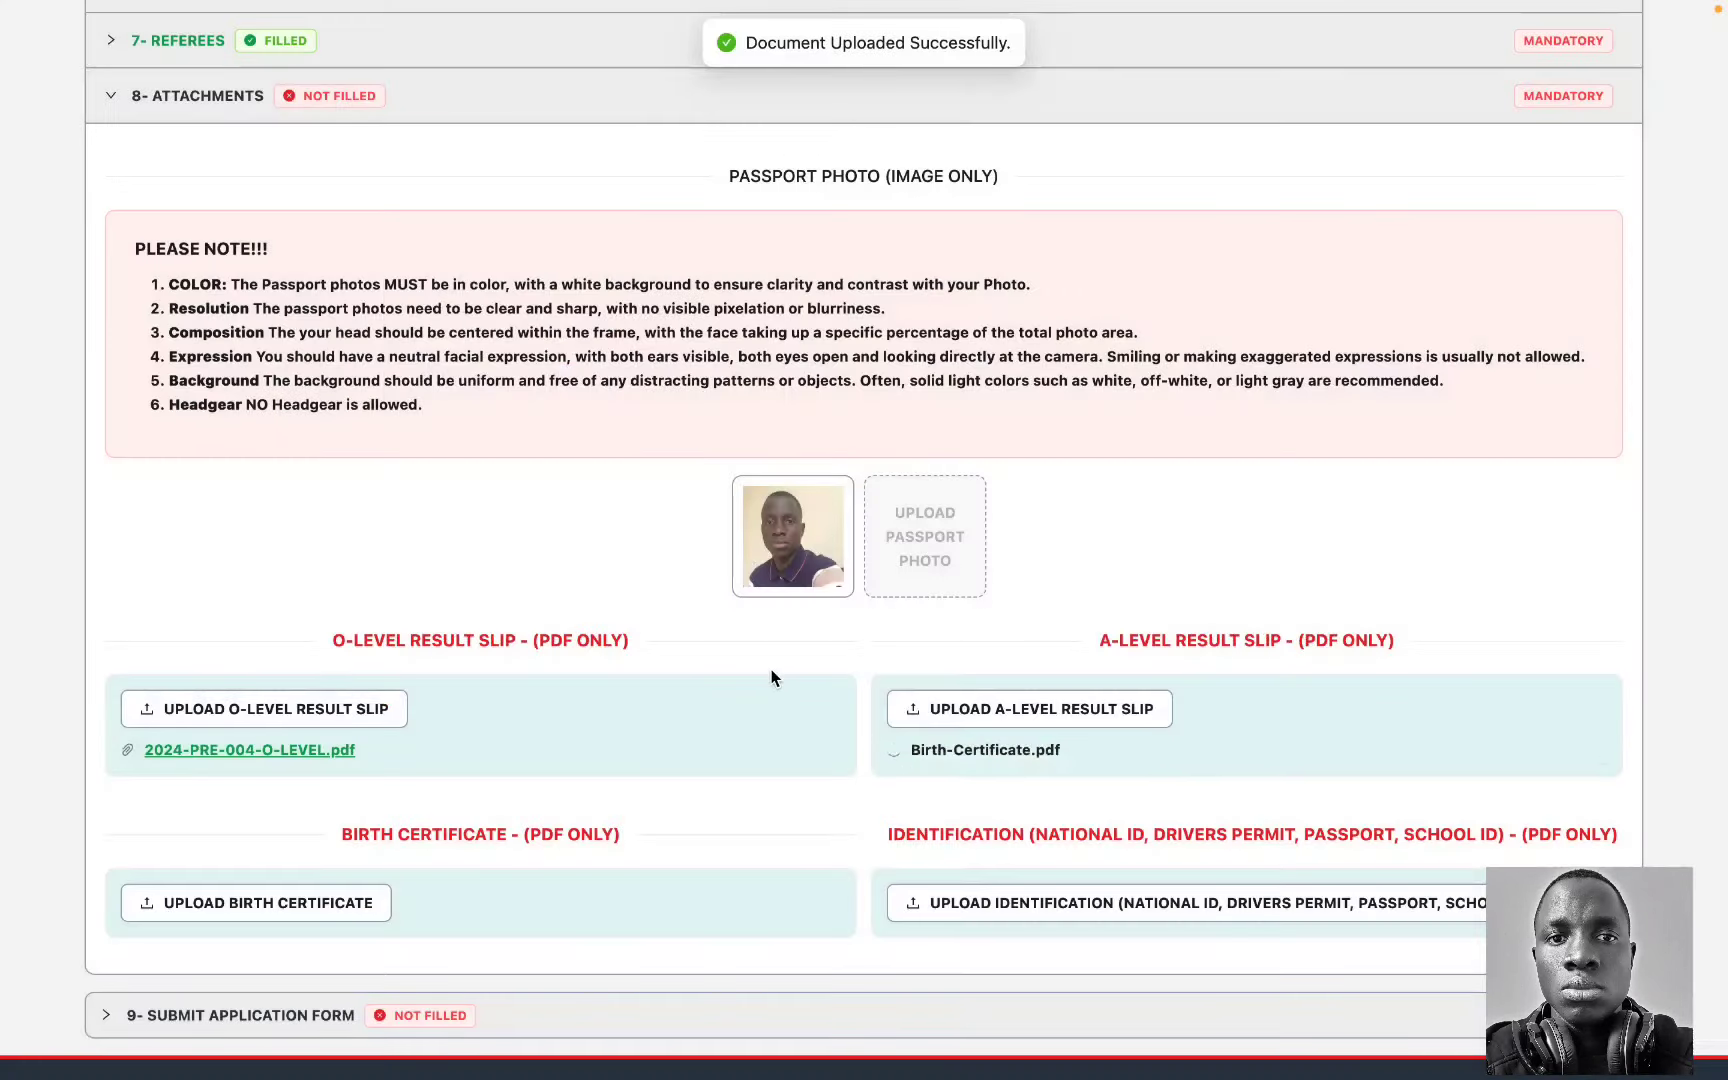
scroll(771, 670, down, 1)
Step: Upload the Birth-Certificate PDF as the birth certificate and identification documents
click(340, 868)
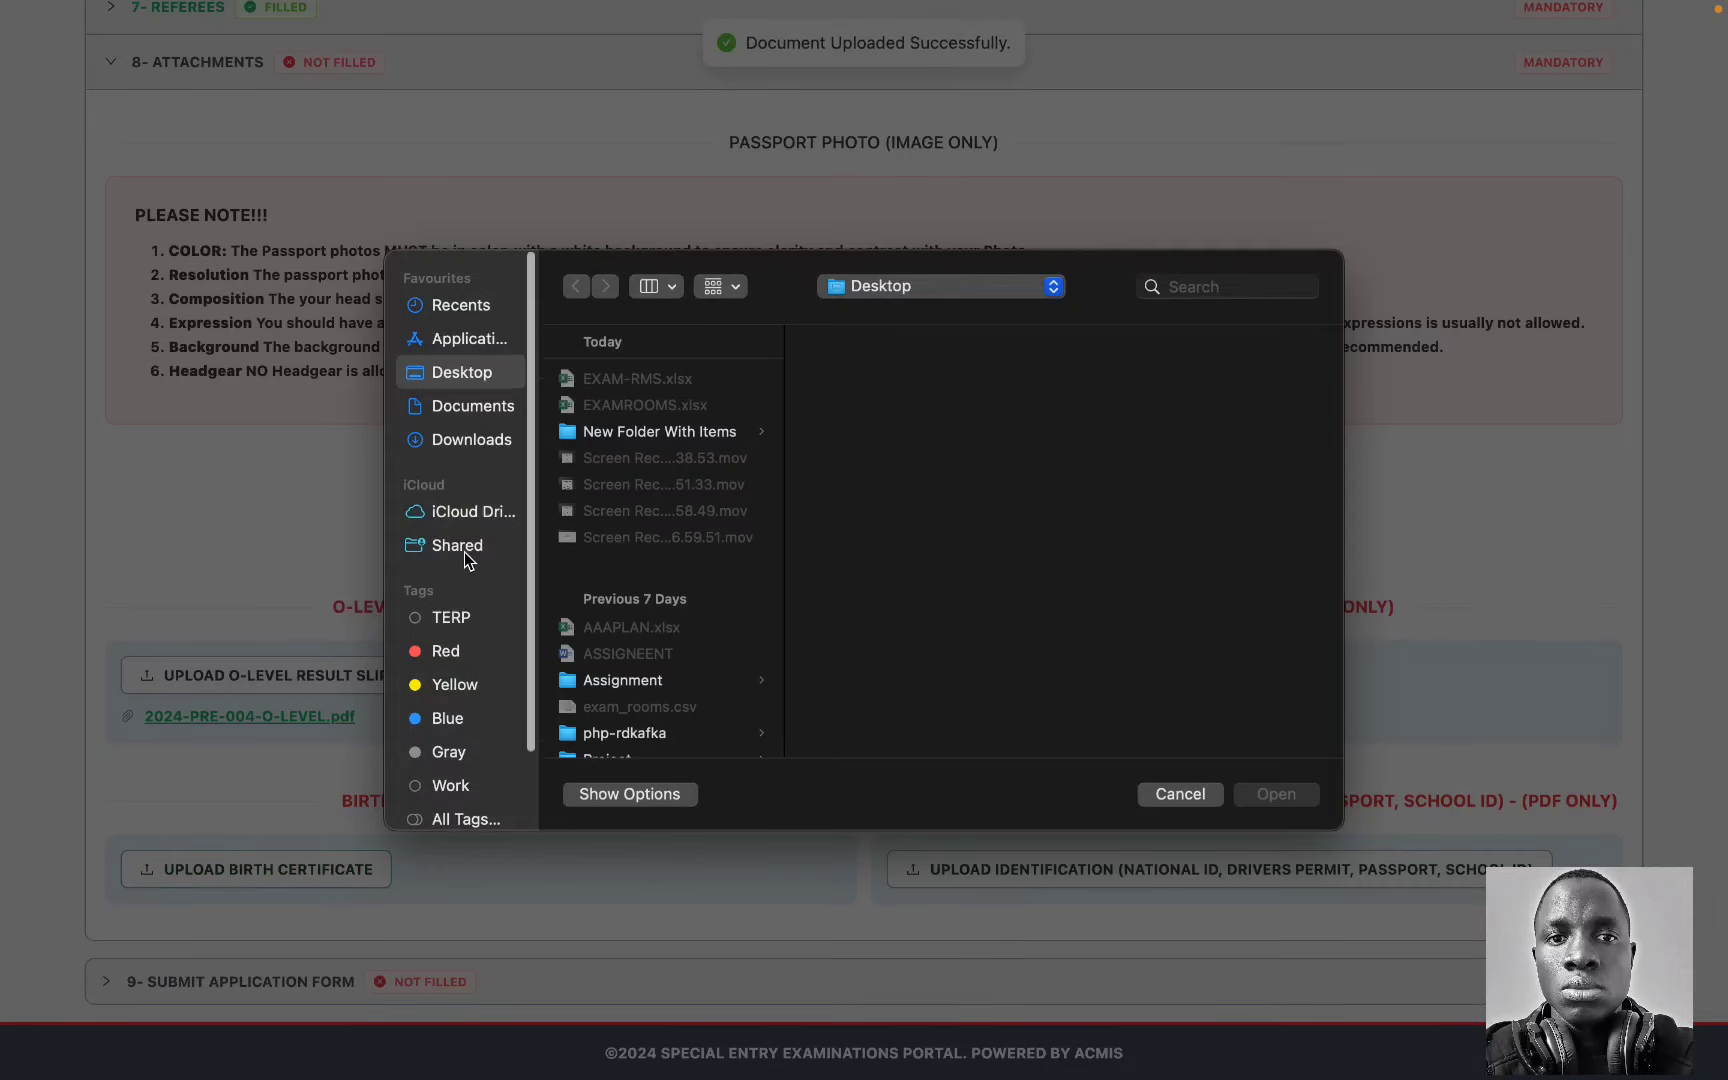
scroll(464, 552, down, 1)
scroll(684, 566, down, 3)
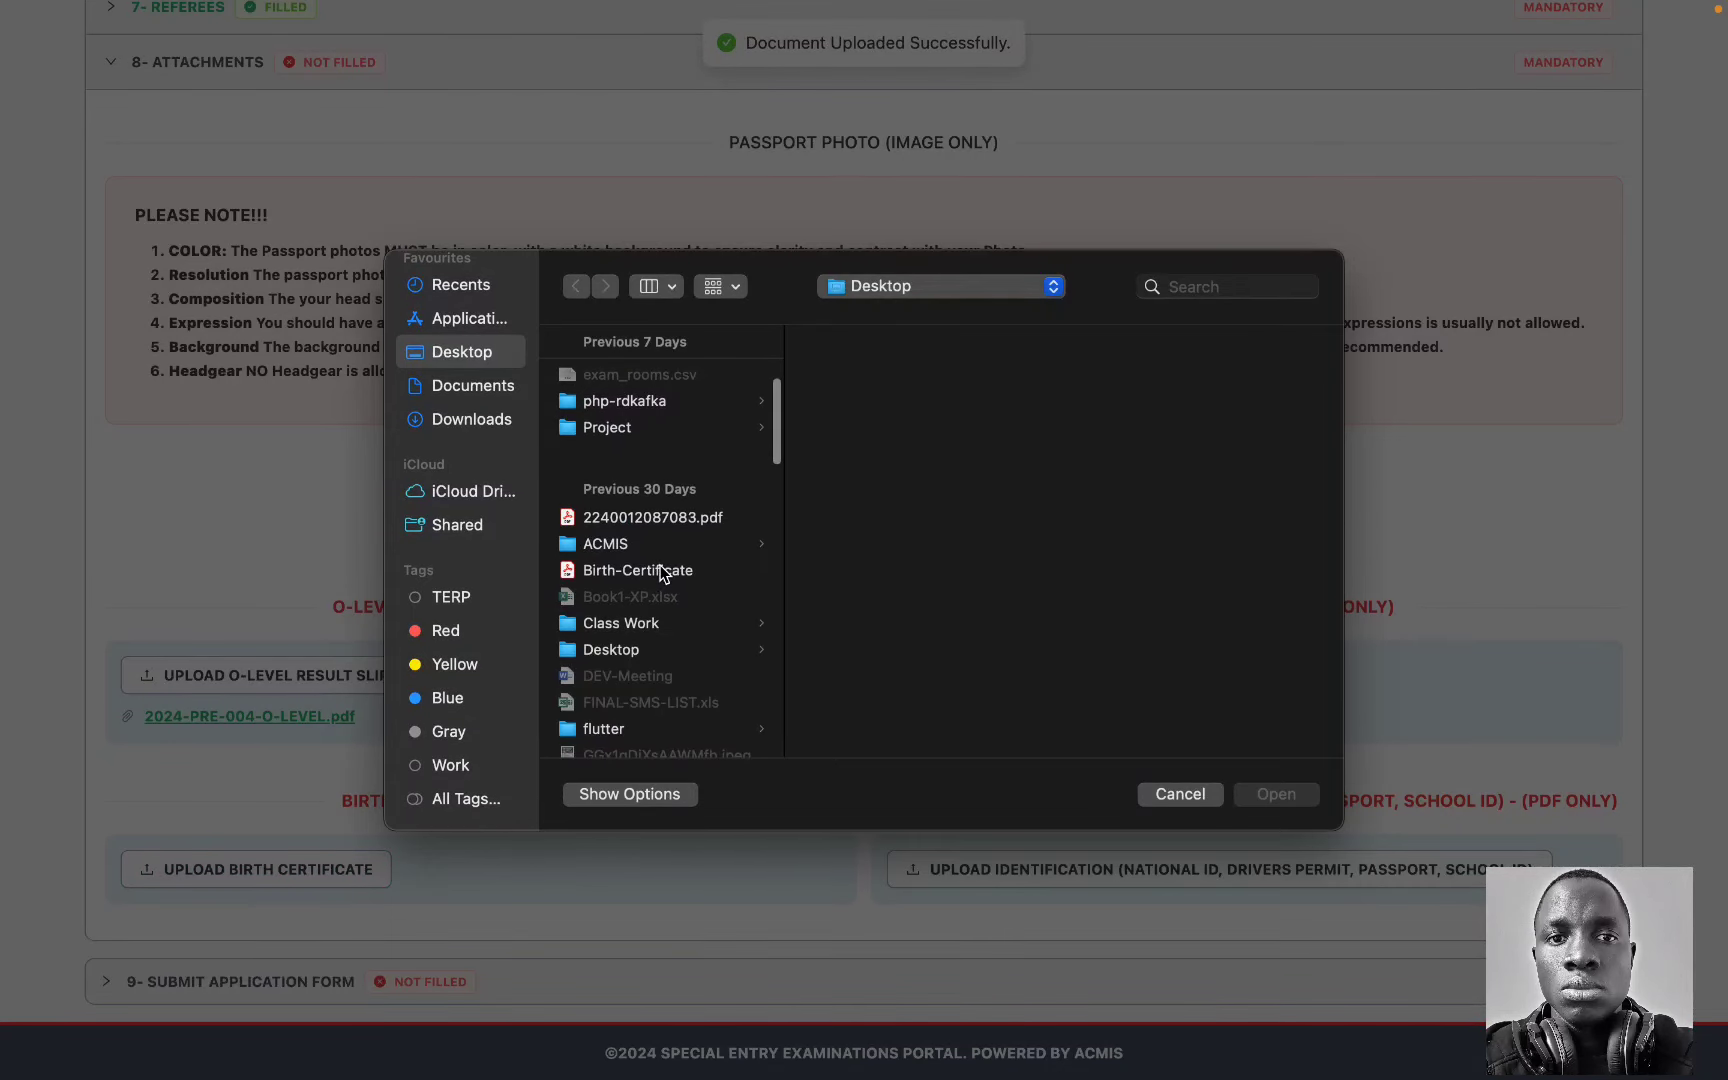
double_click(660, 571)
click(1092, 872)
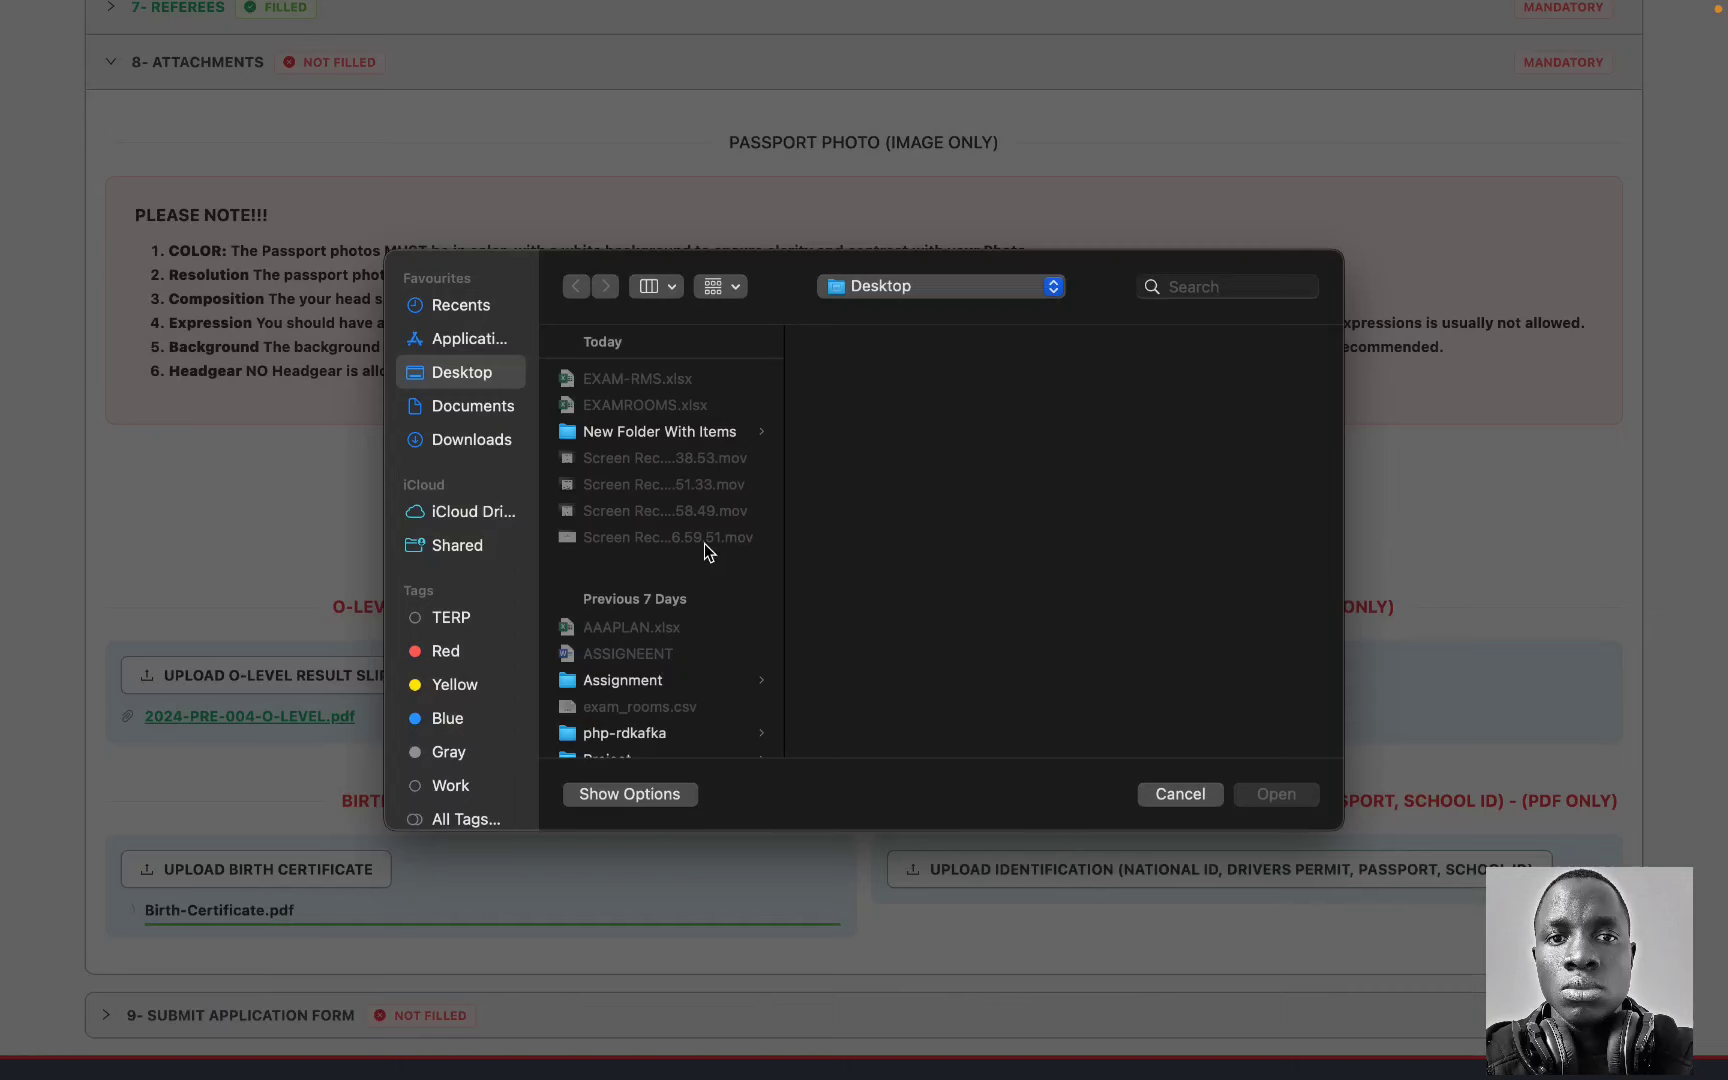
scroll(704, 549, down, 5)
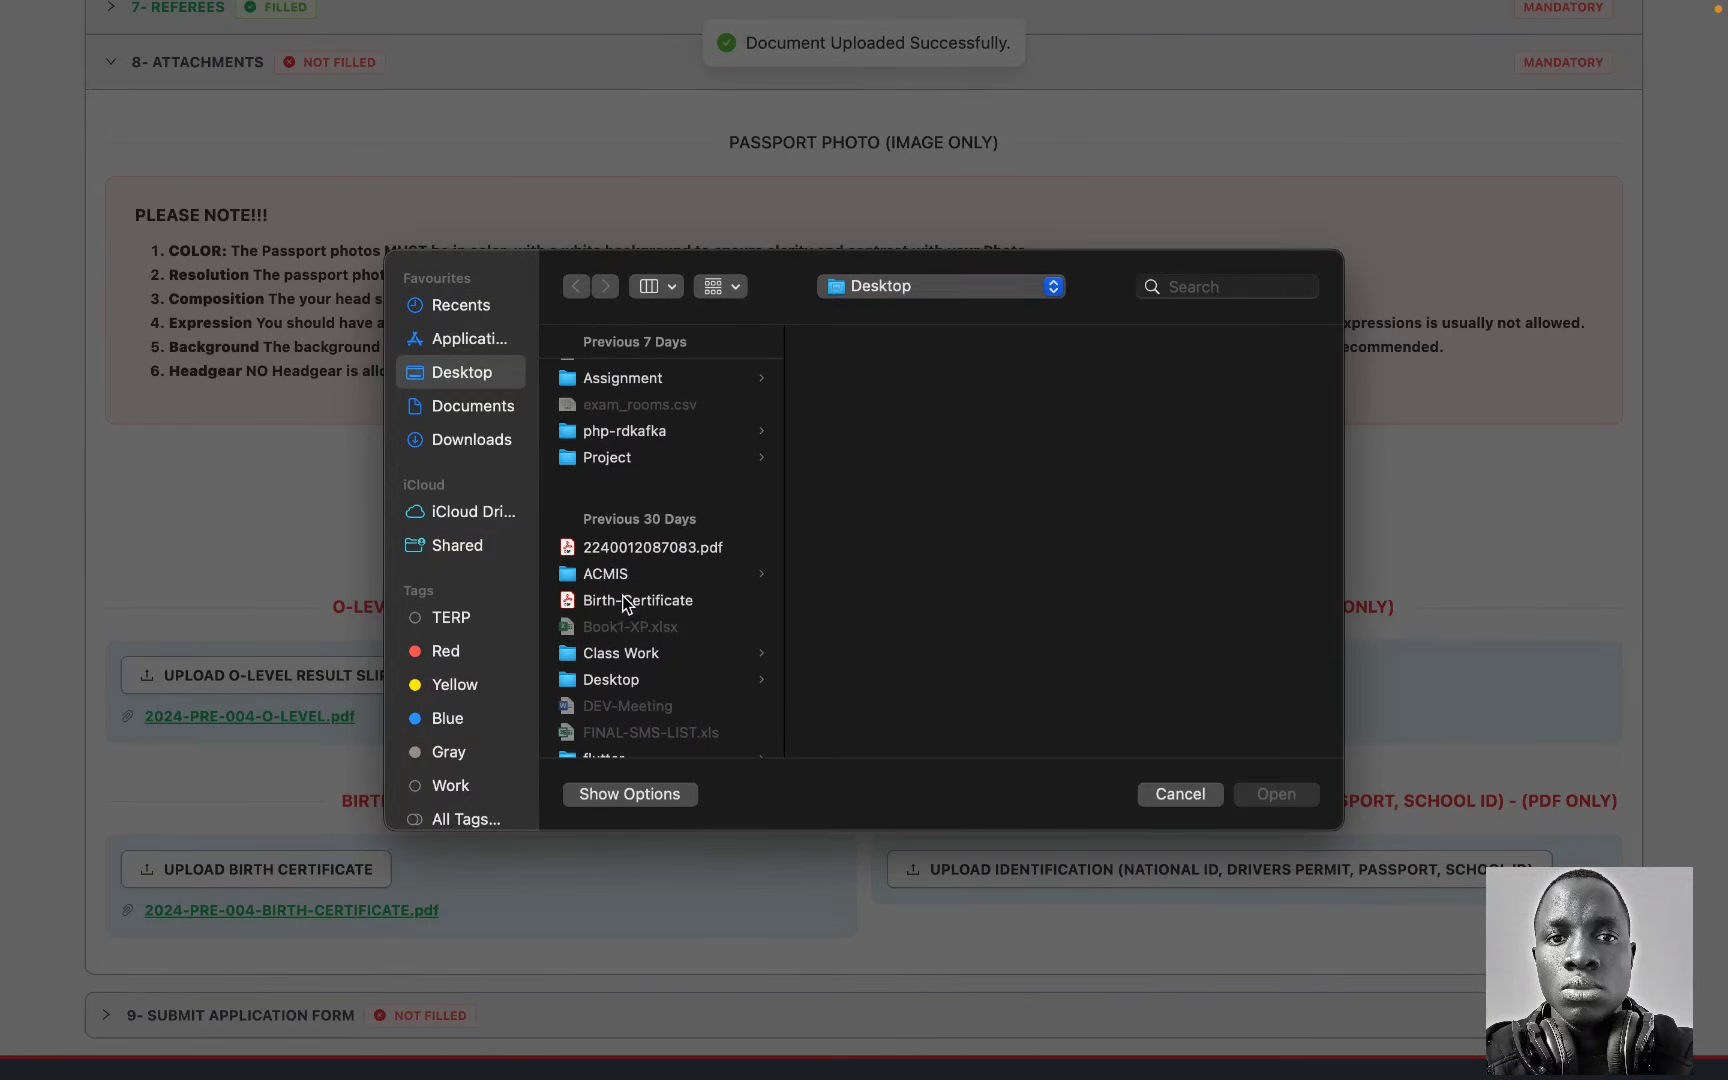
double_click(622, 598)
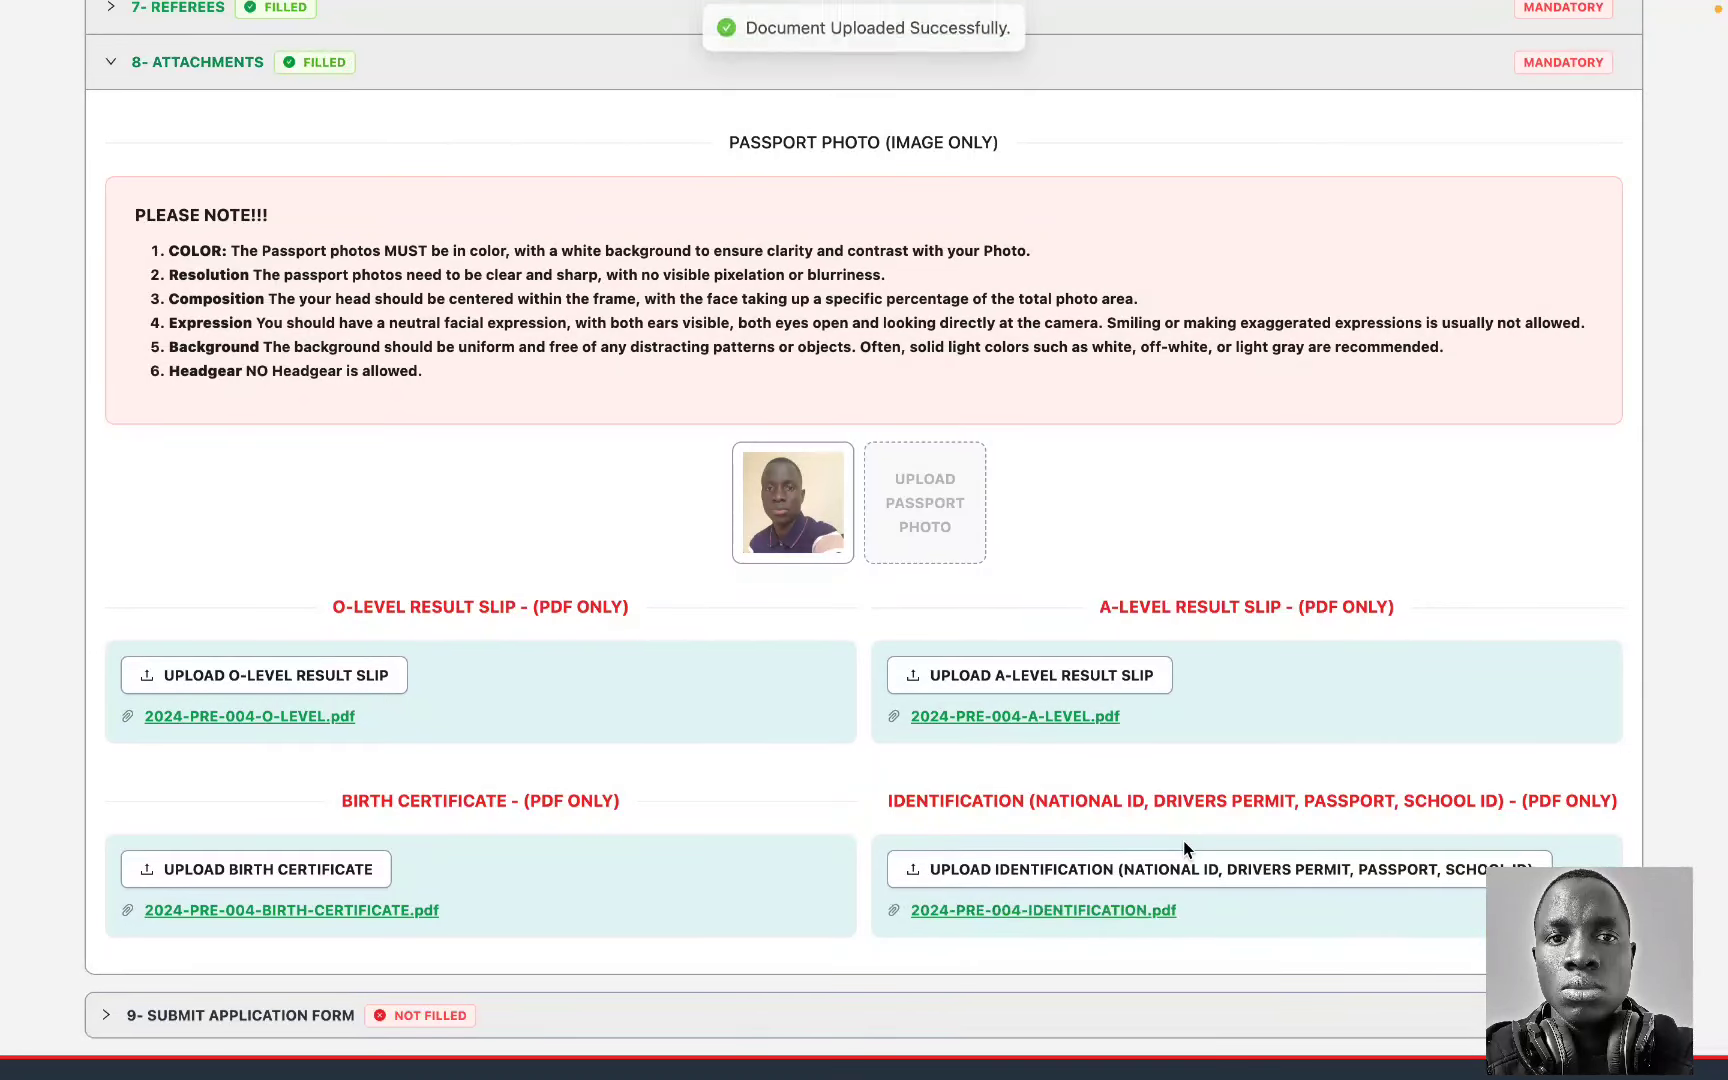
scroll(987, 663, up, 2)
scroll(990, 665, down, 1)
scroll(990, 665, down, 2)
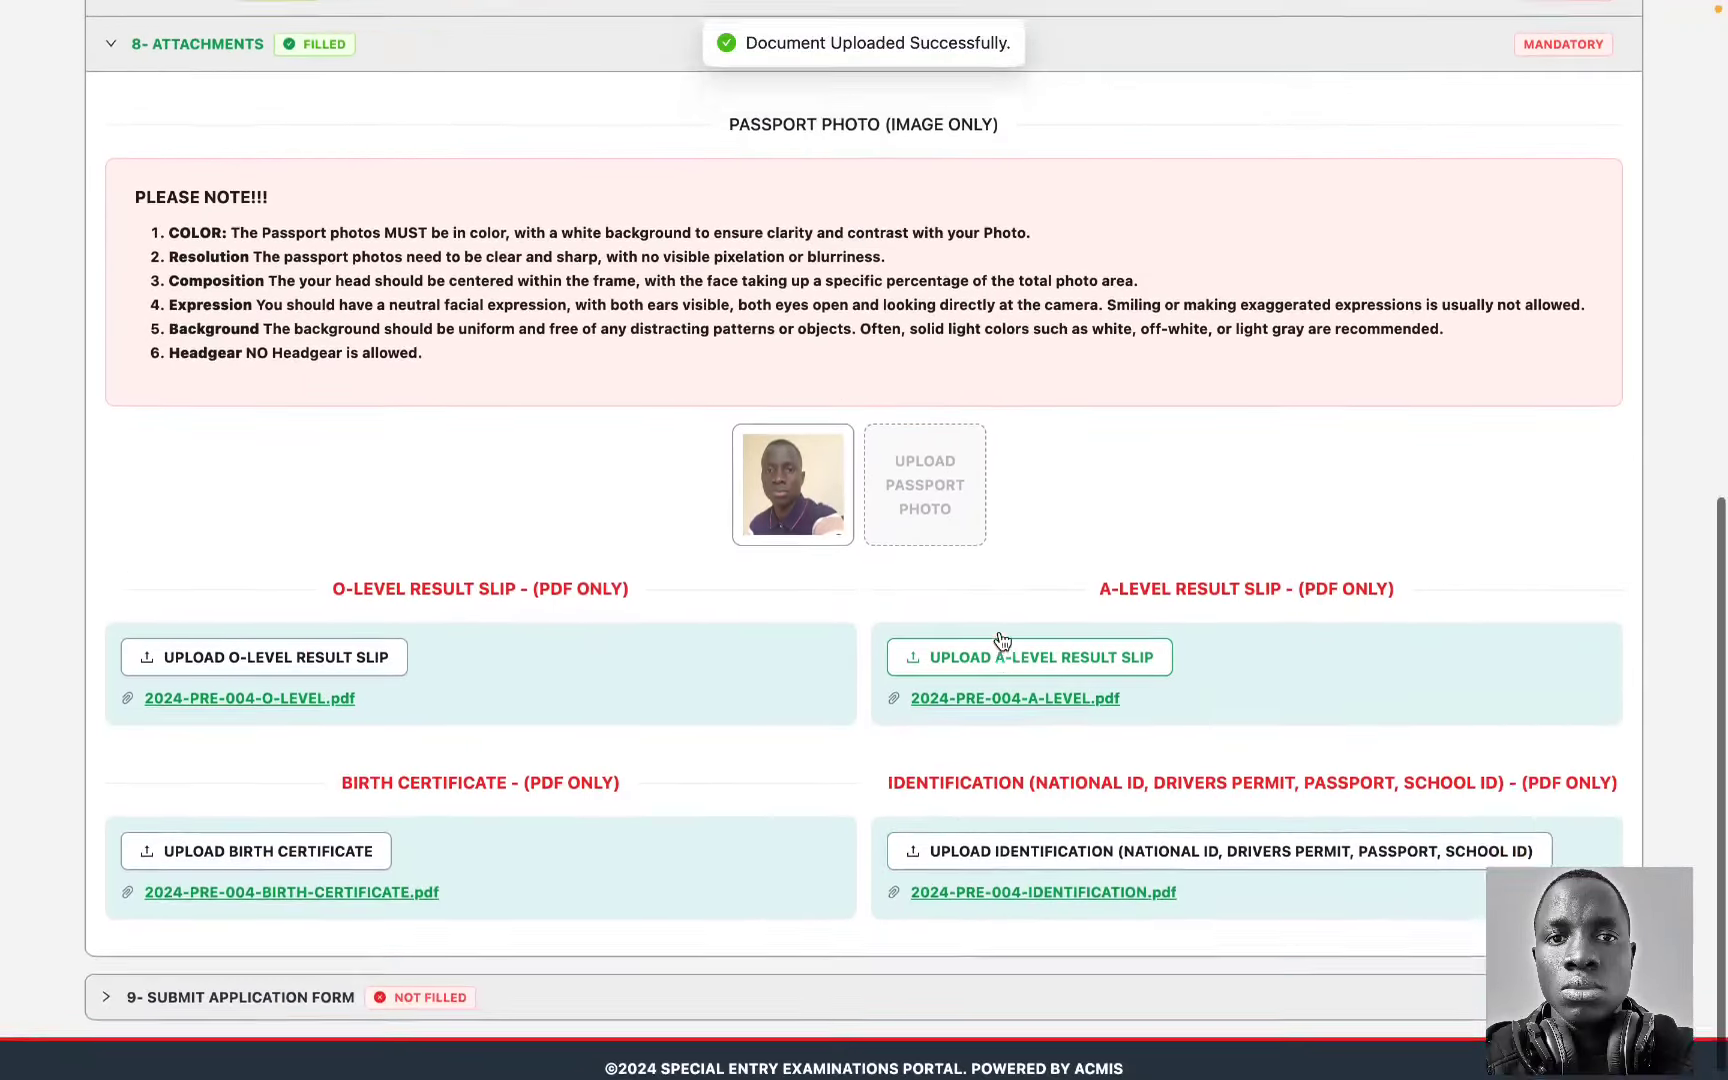
scroll(995, 644, up, 3)
Step: Collapse Attachments, open 9- Submit Application Form, and tick the information-accuracy declaration
click(860, 217)
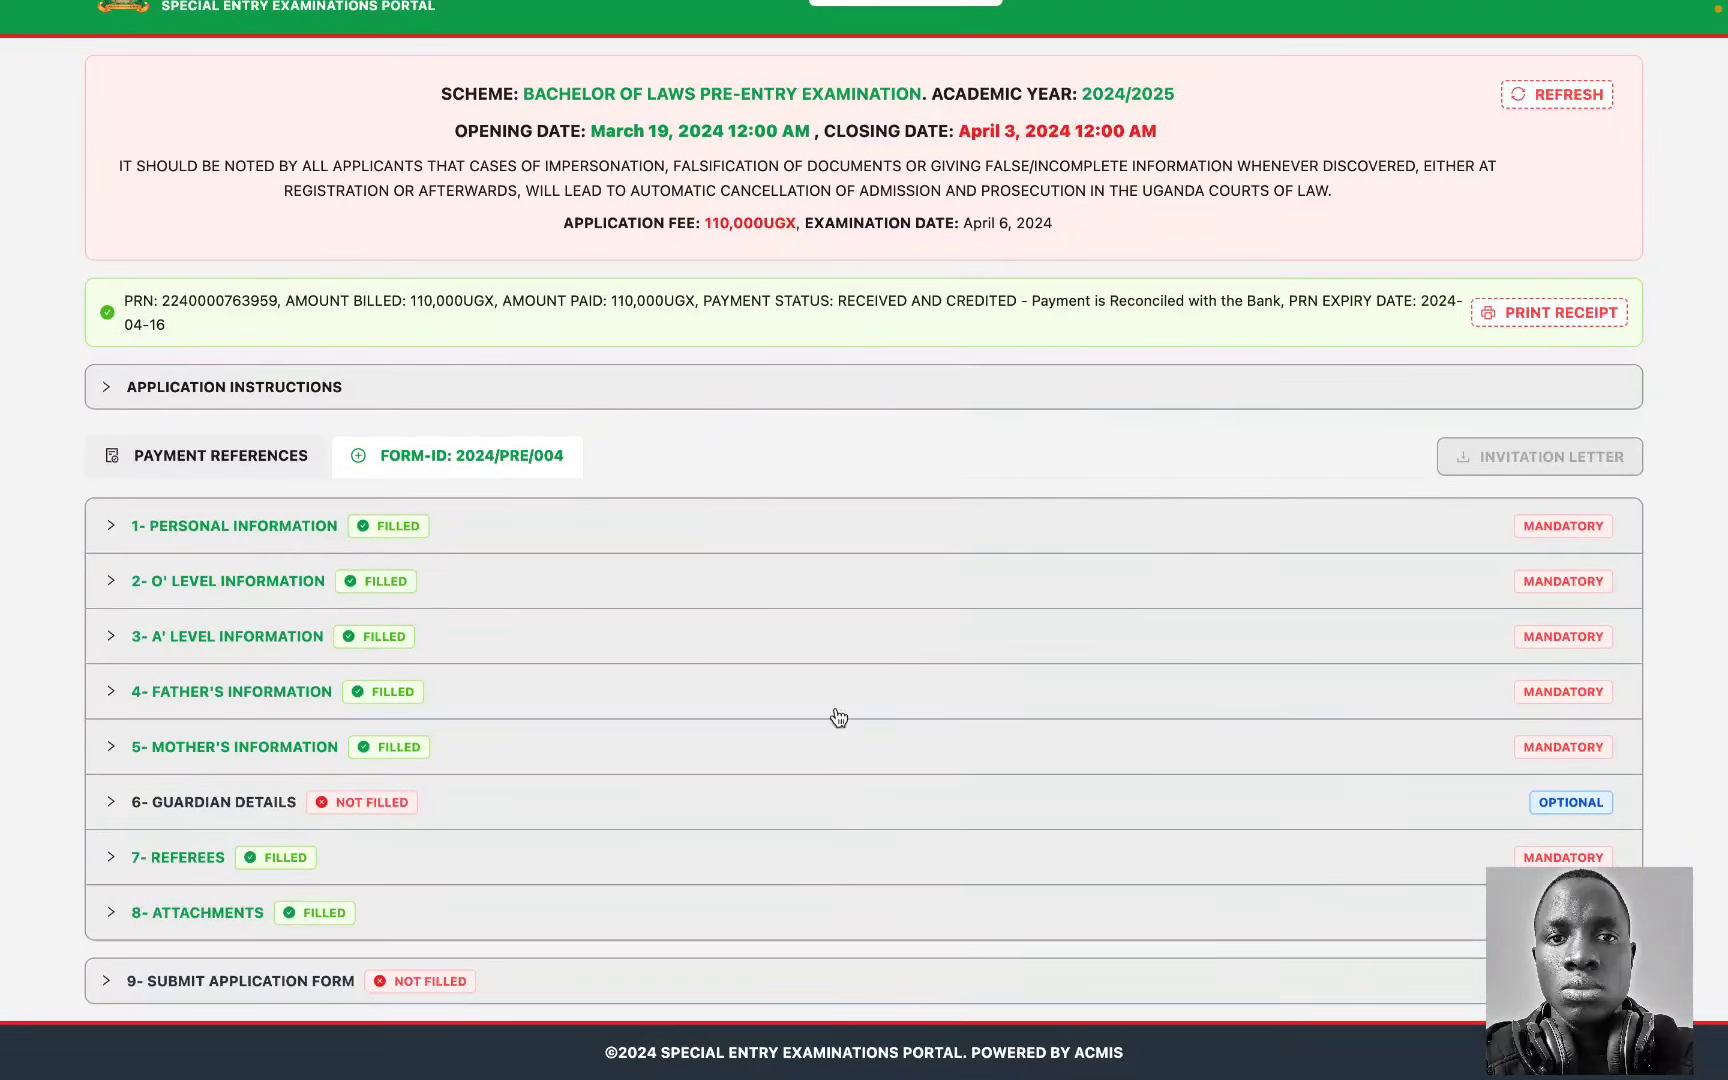
click(820, 990)
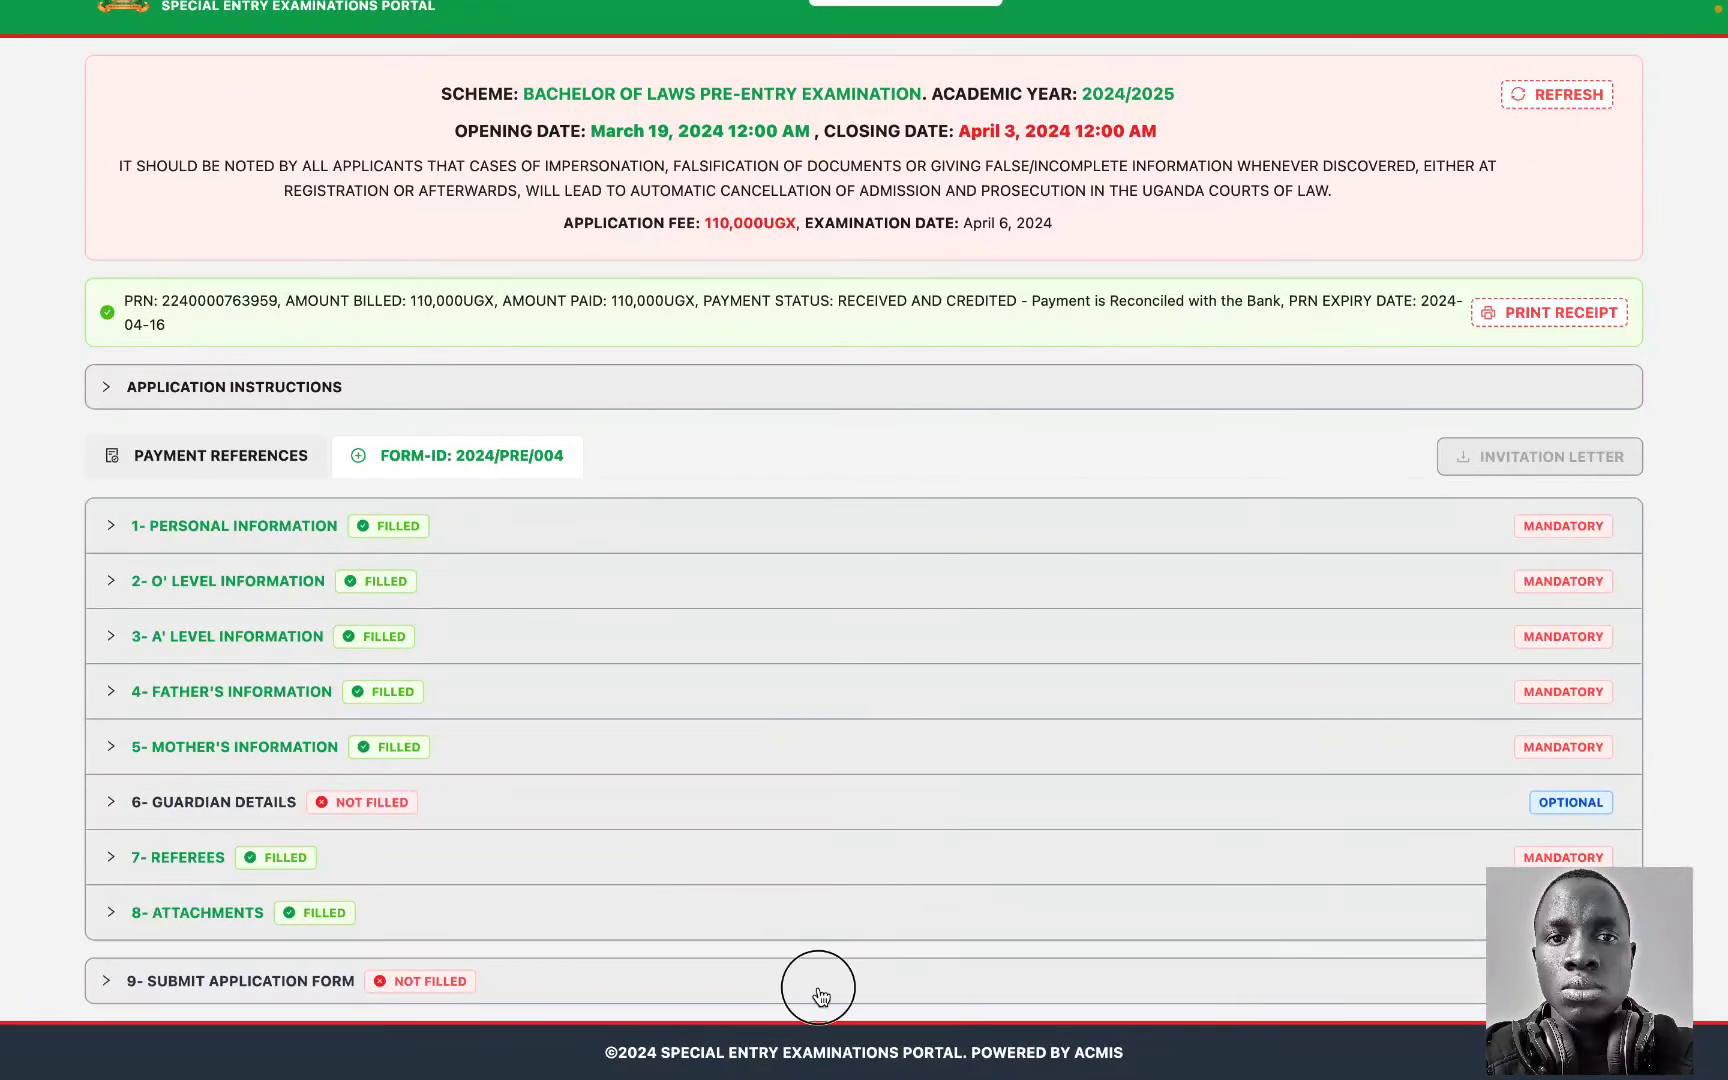
scroll(760, 960, down, 5)
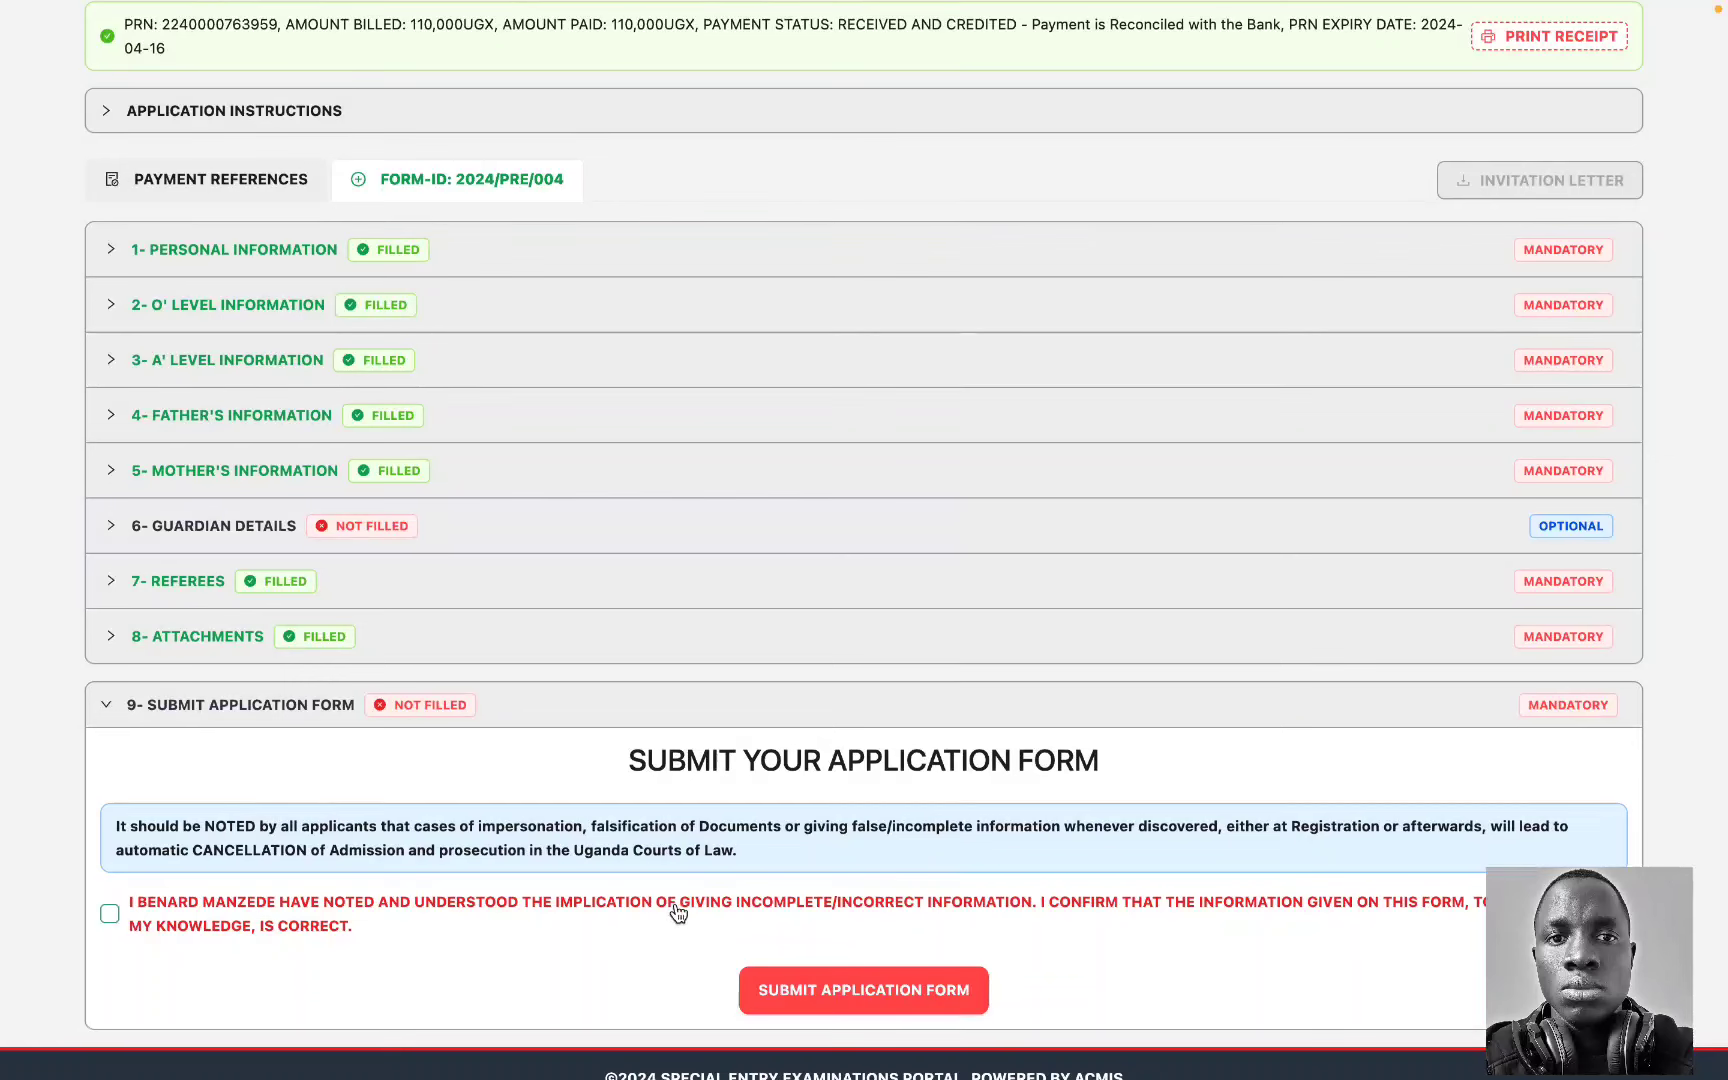
scroll(645, 720, up, 1)
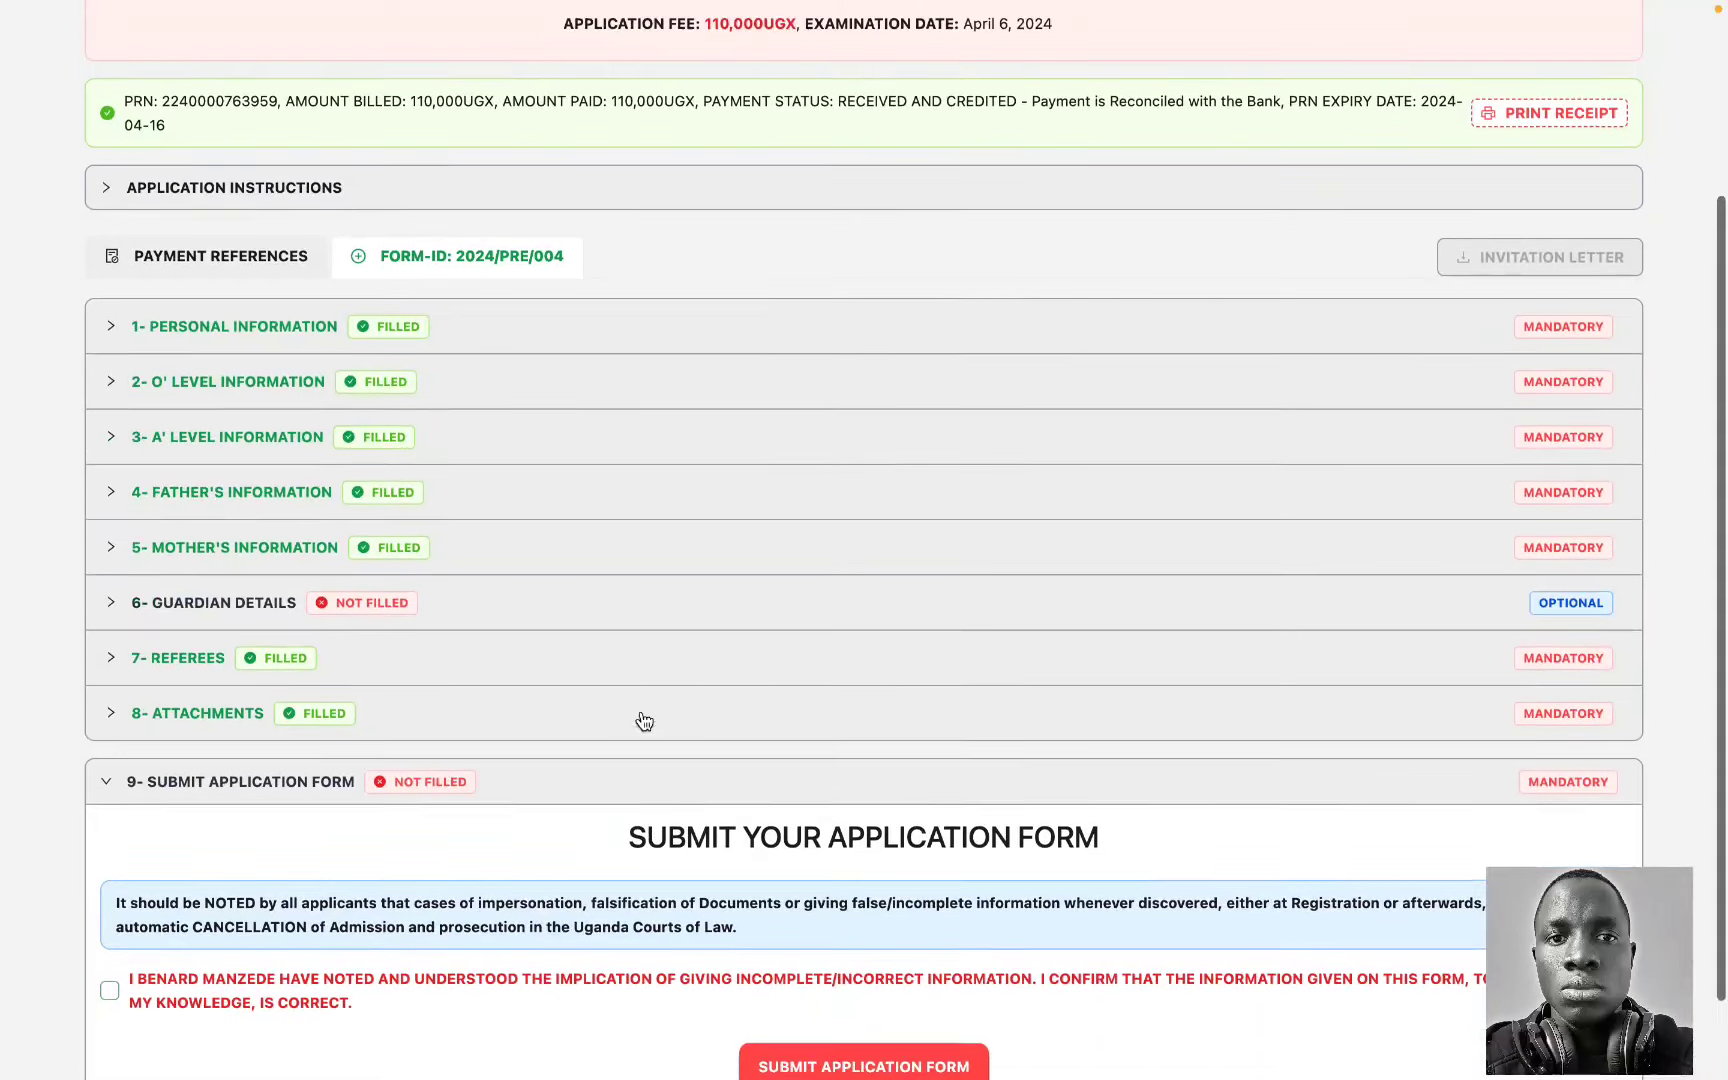
click(437, 347)
click(436, 338)
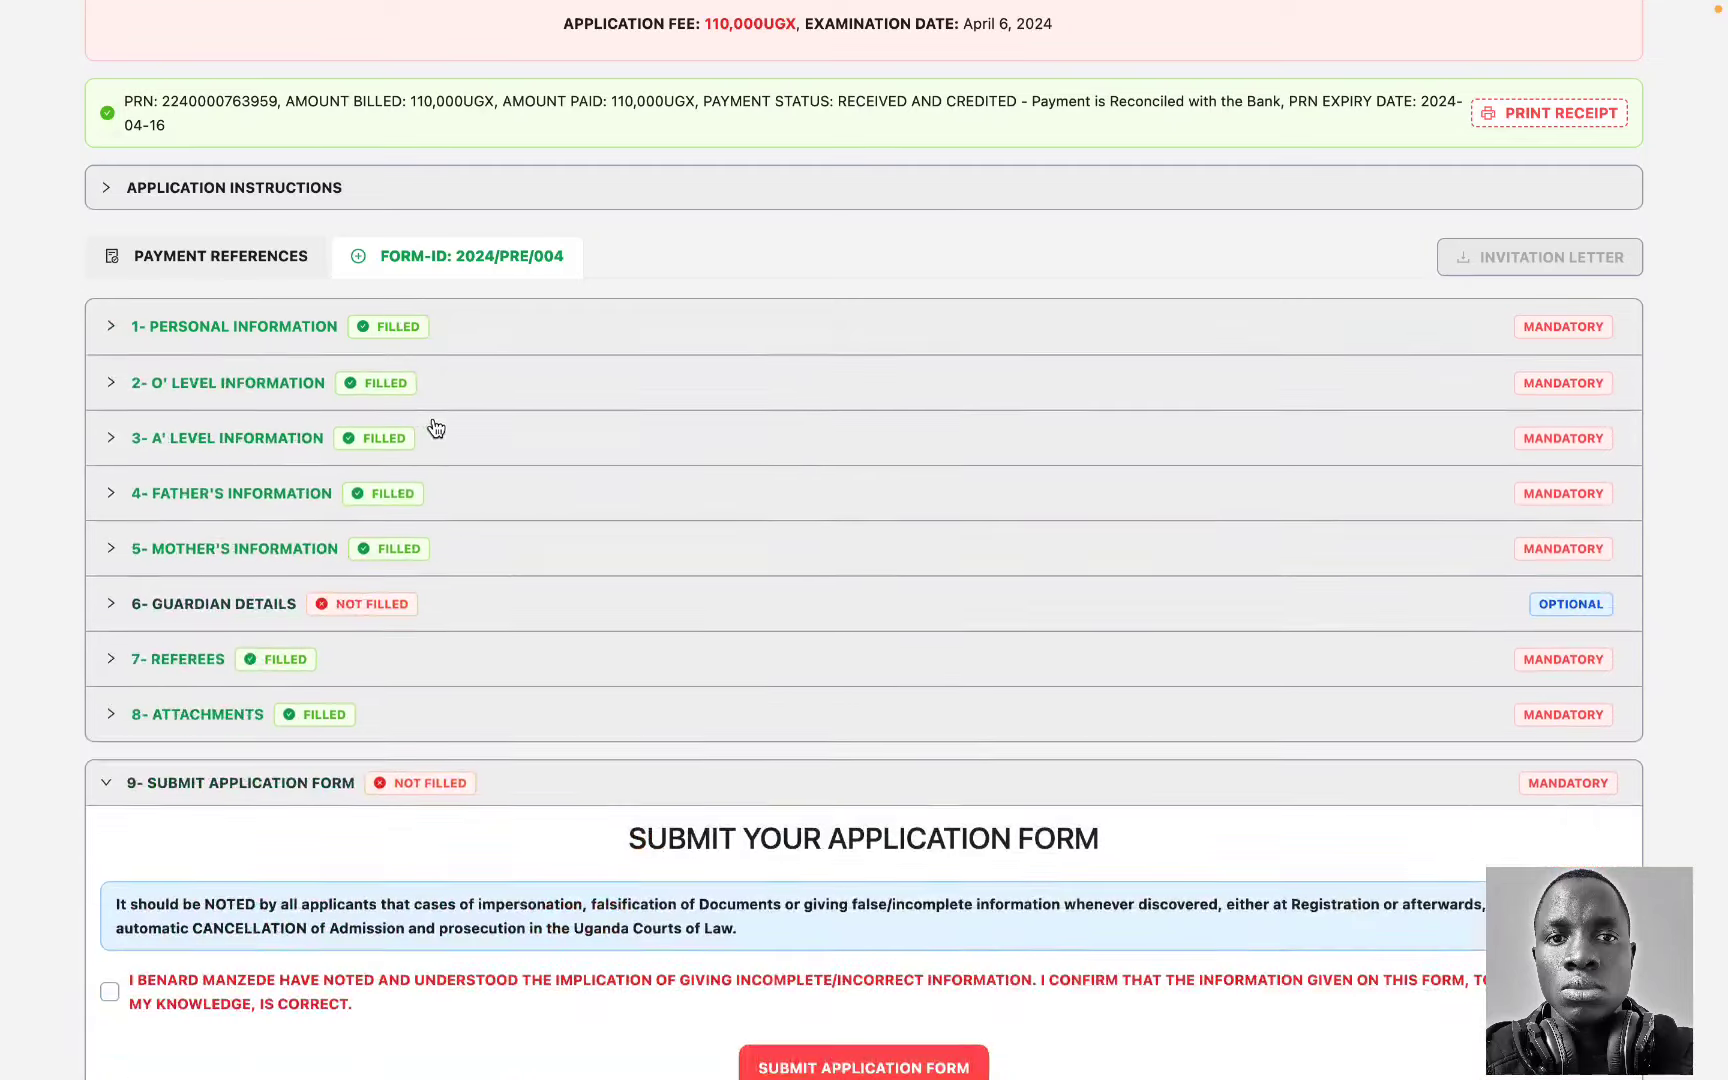
click(152, 999)
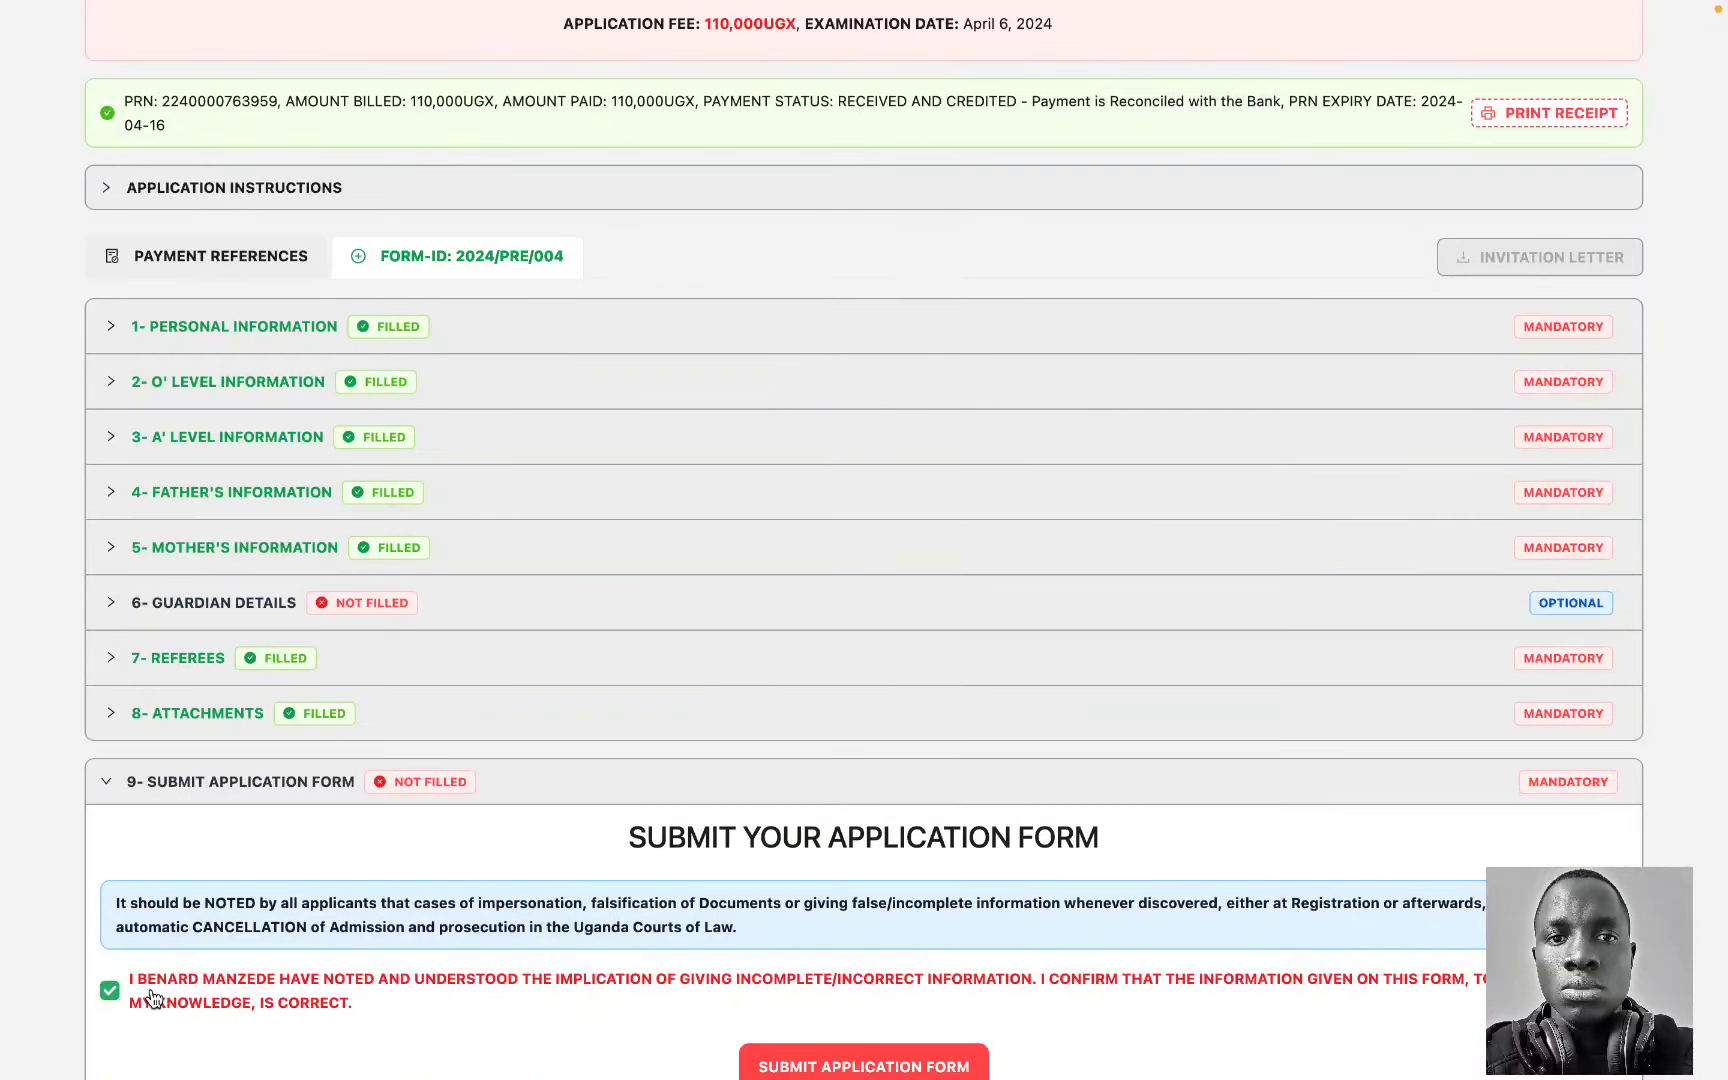
scroll(845, 1010, down, 1)
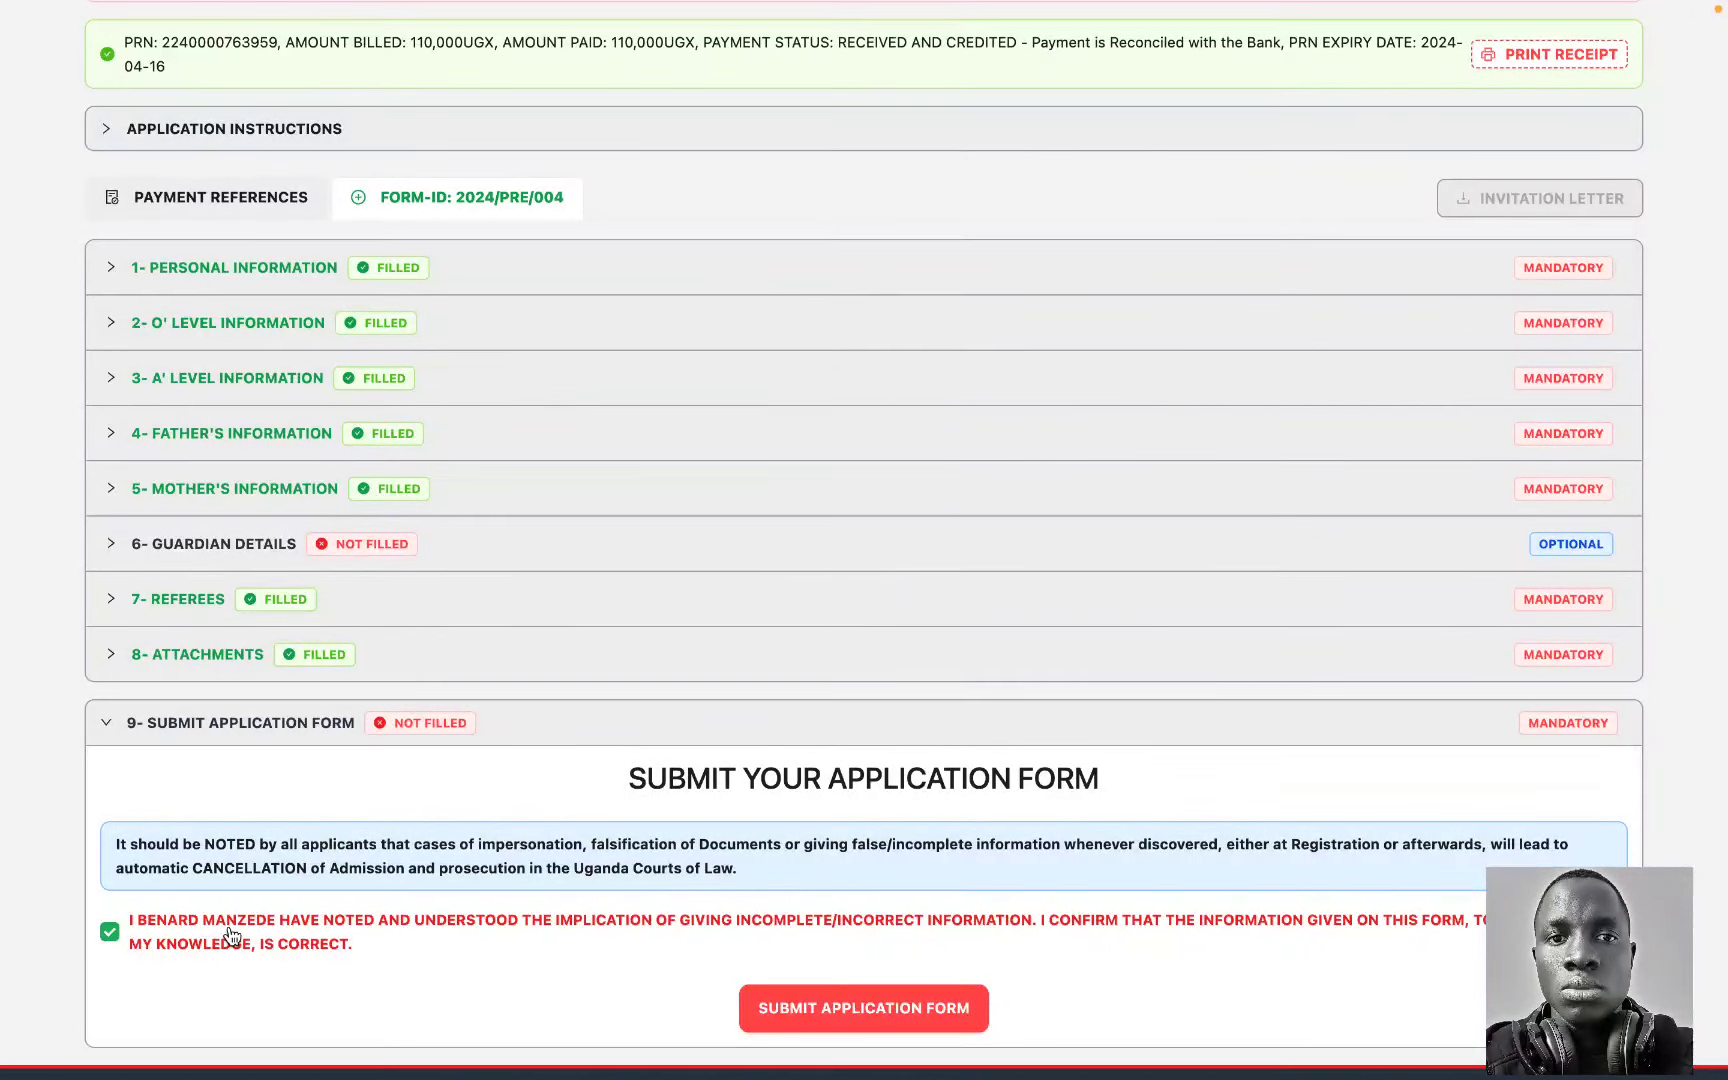
Step: Submit the application form and confirm with I UNDERSTAND
click(855, 1010)
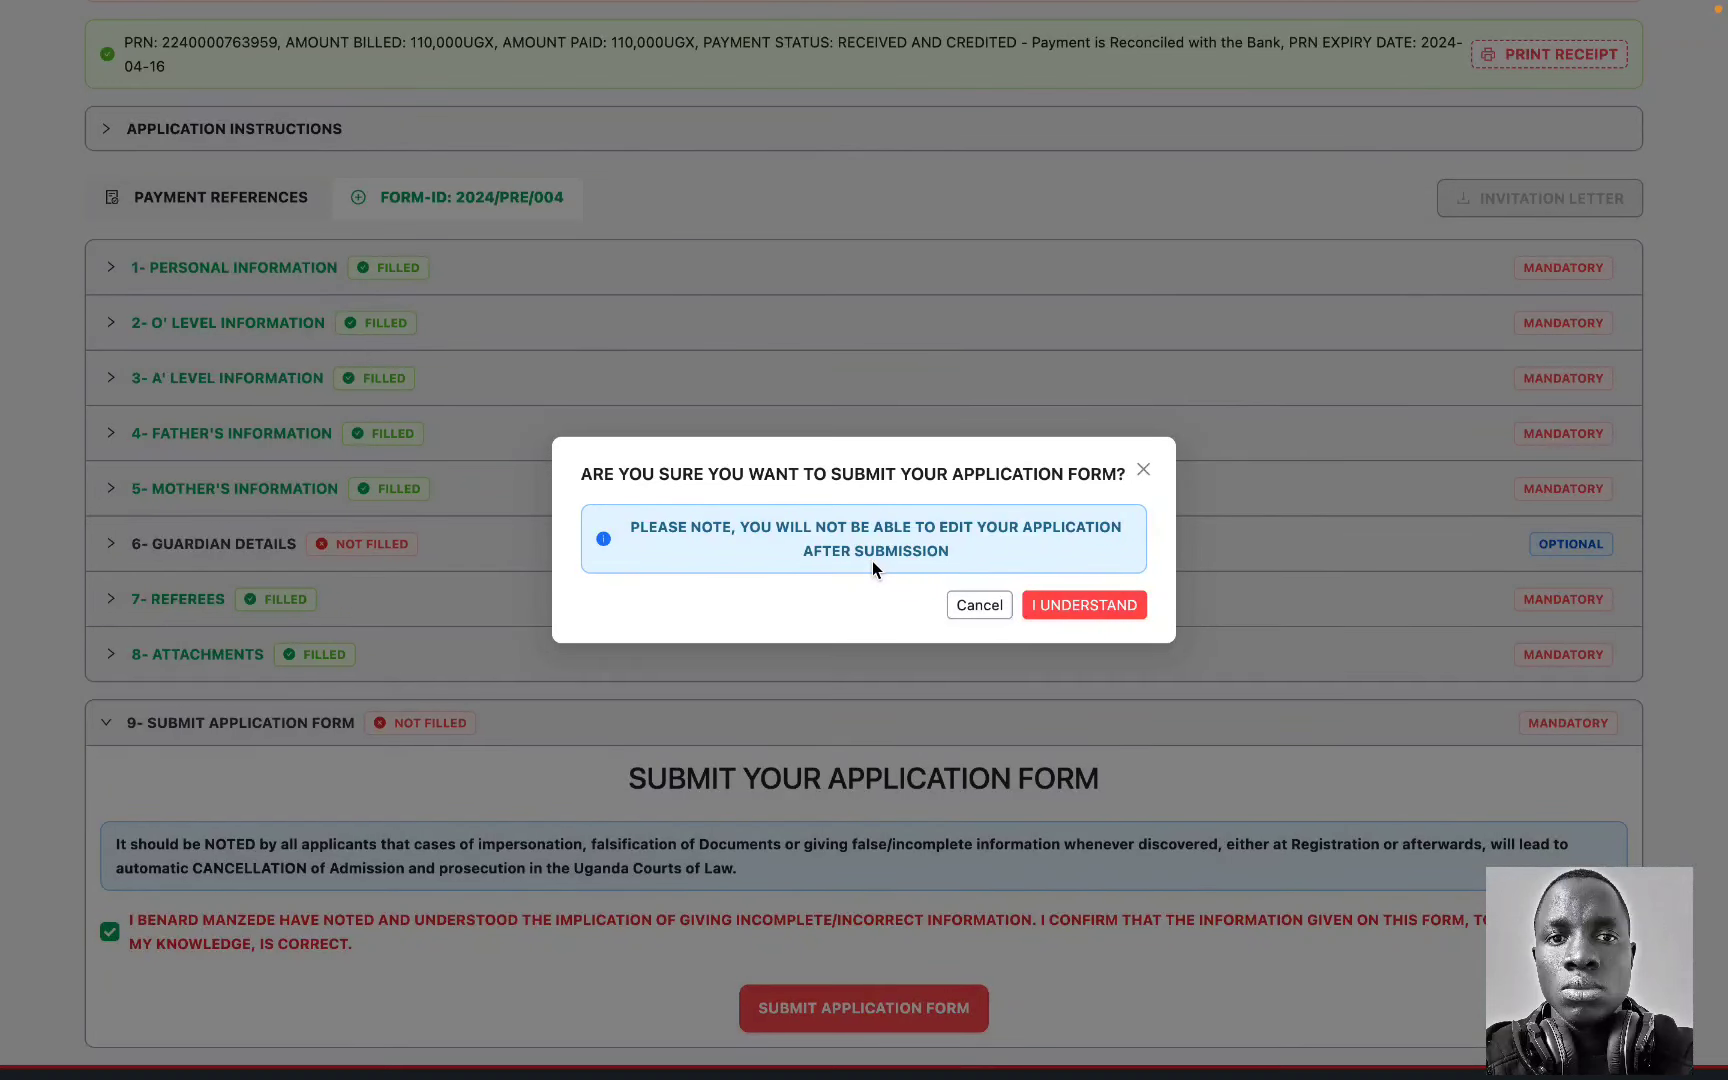
click(1096, 612)
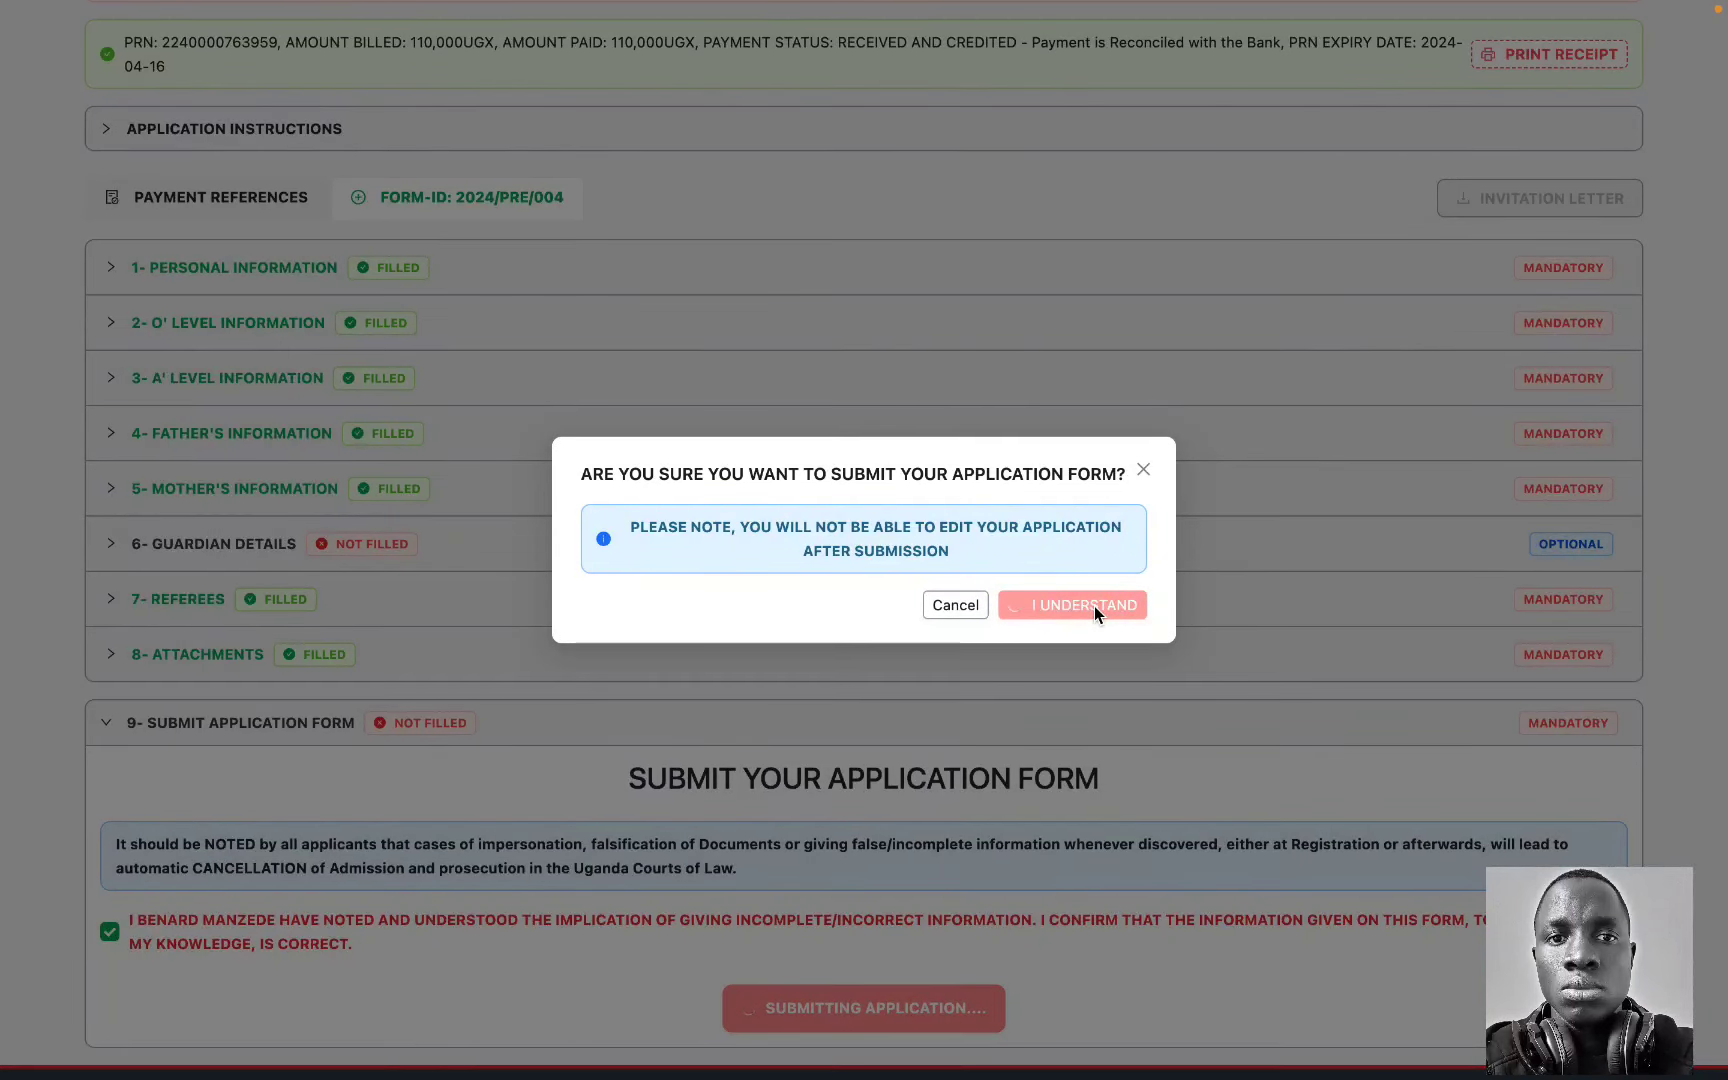
scroll(705, 758, down, 2)
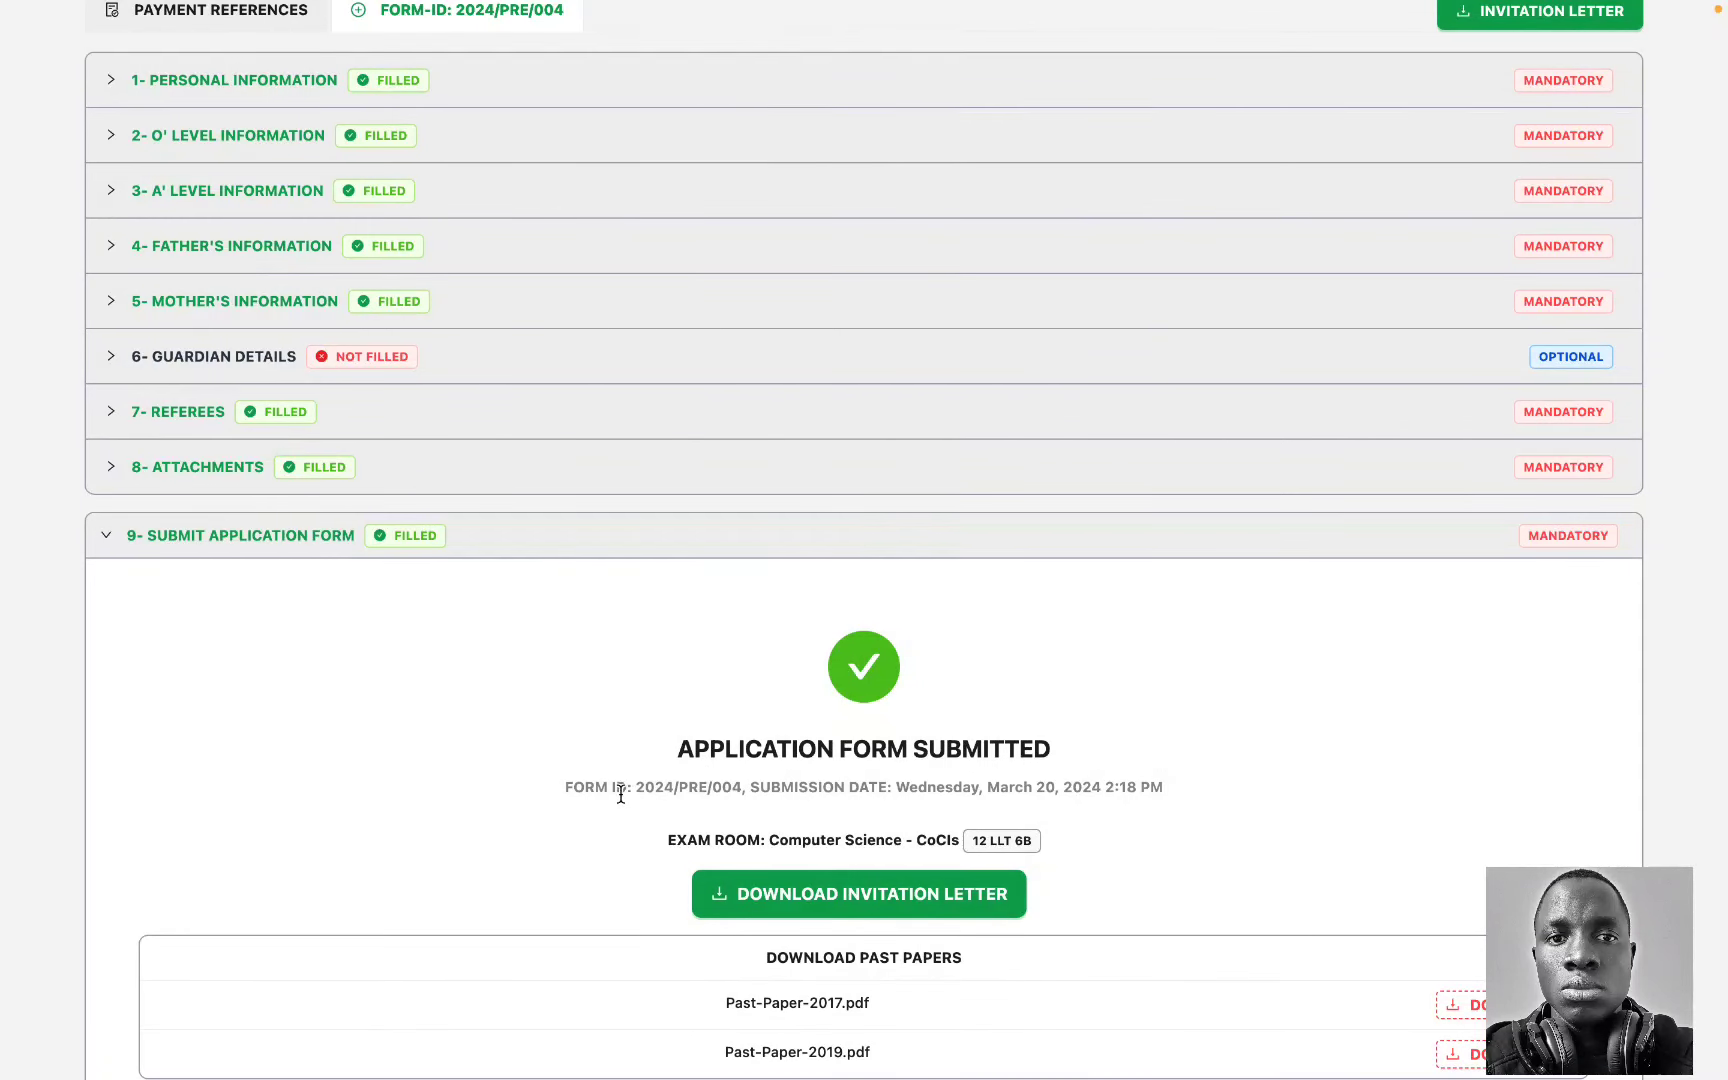
drag(636, 787, 711, 787)
click(711, 787)
scroll(981, 795, down, 1)
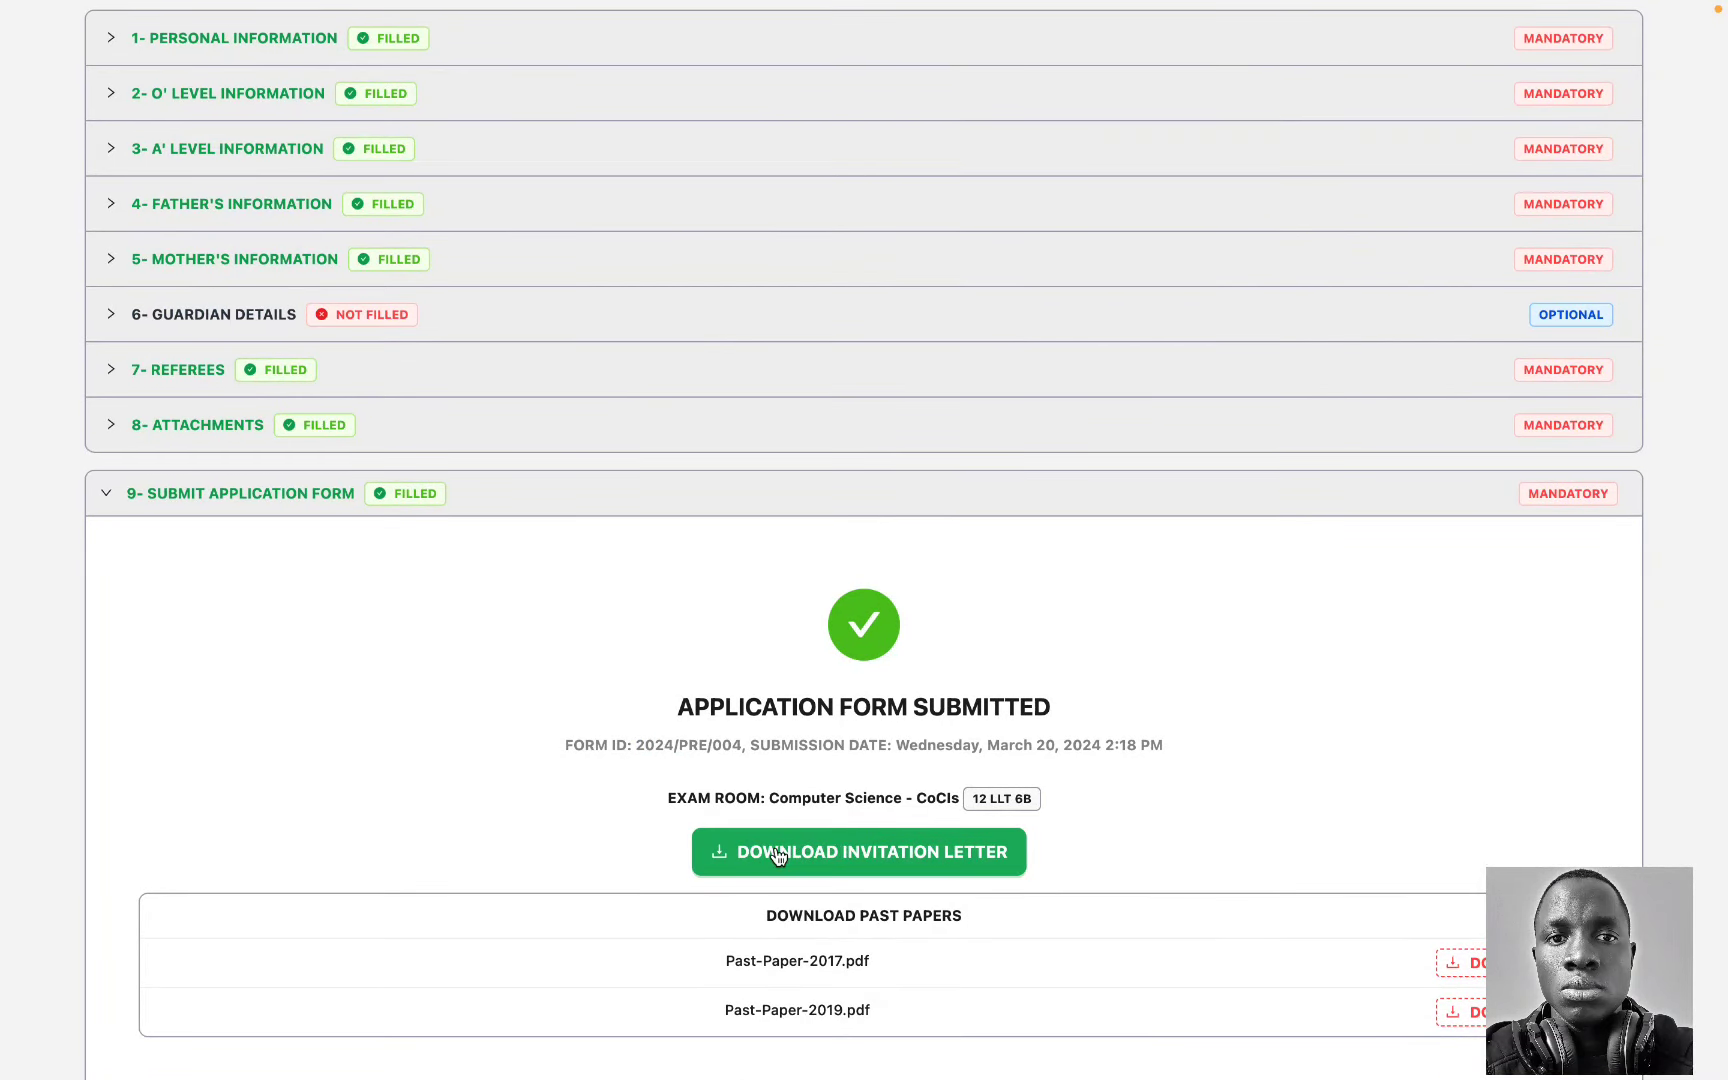
drag(769, 800, 1024, 796)
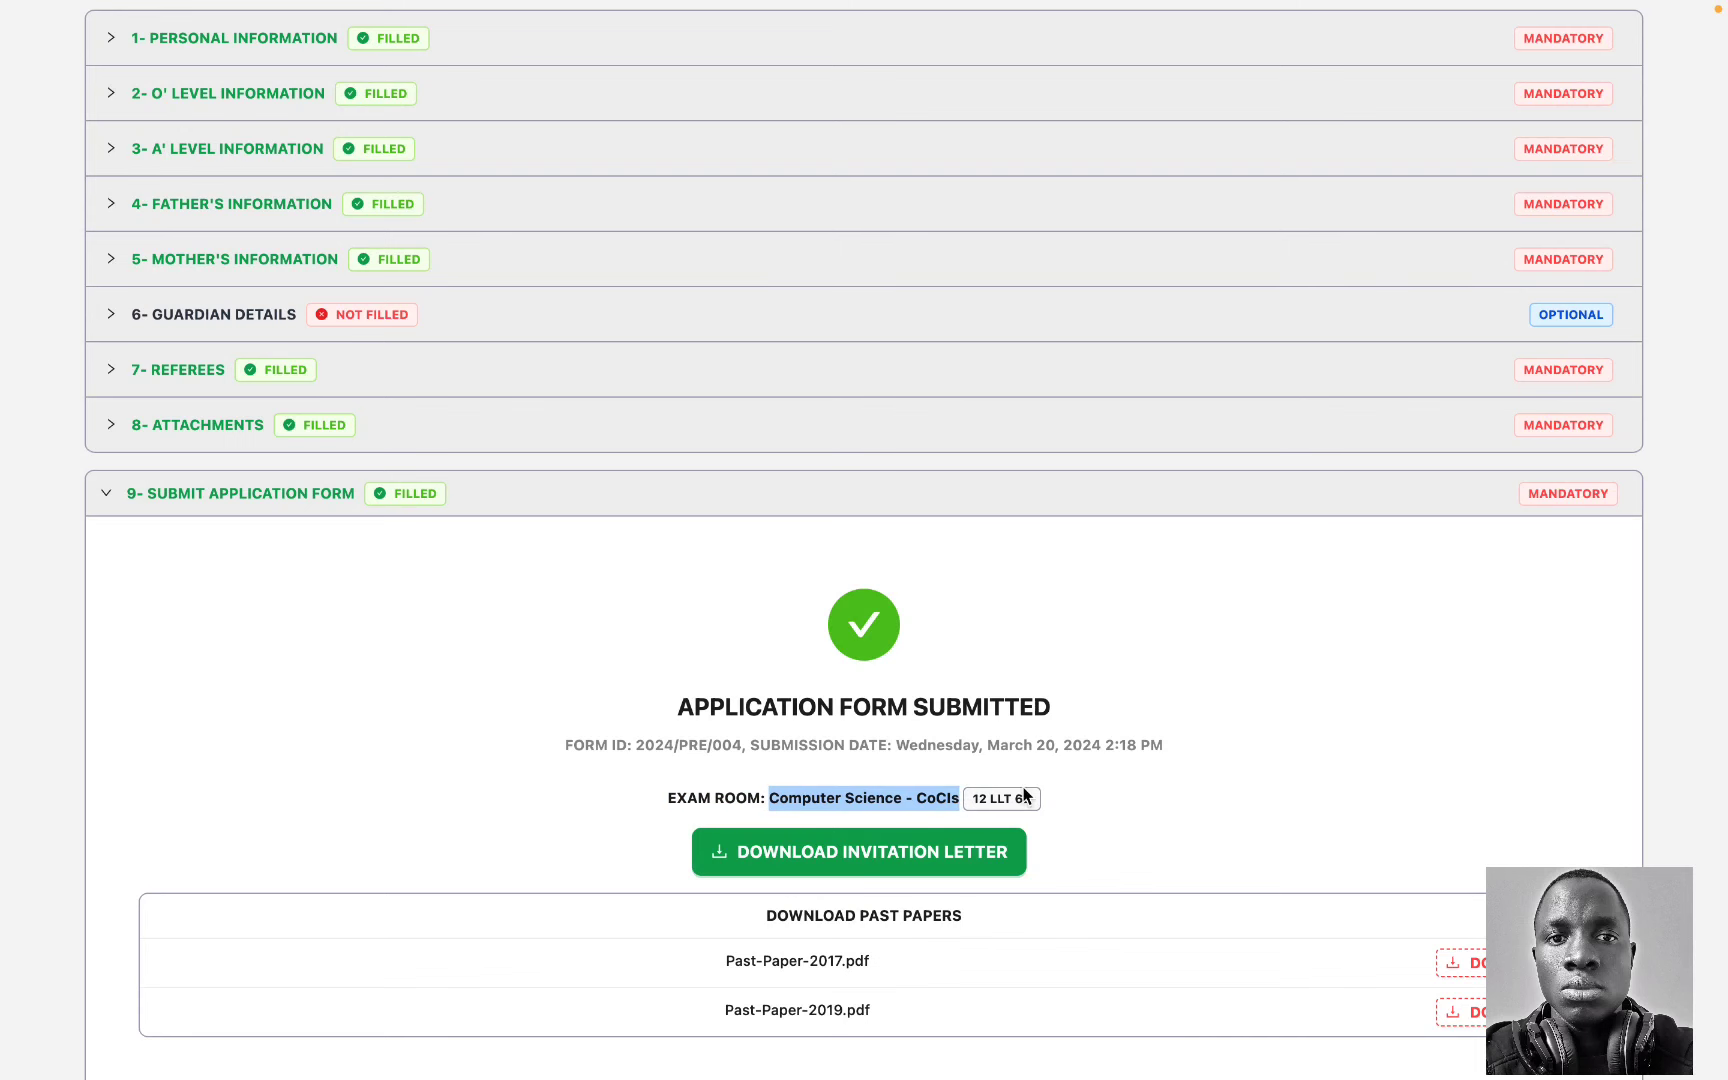
click(1187, 784)
scroll(1187, 784, down, 2)
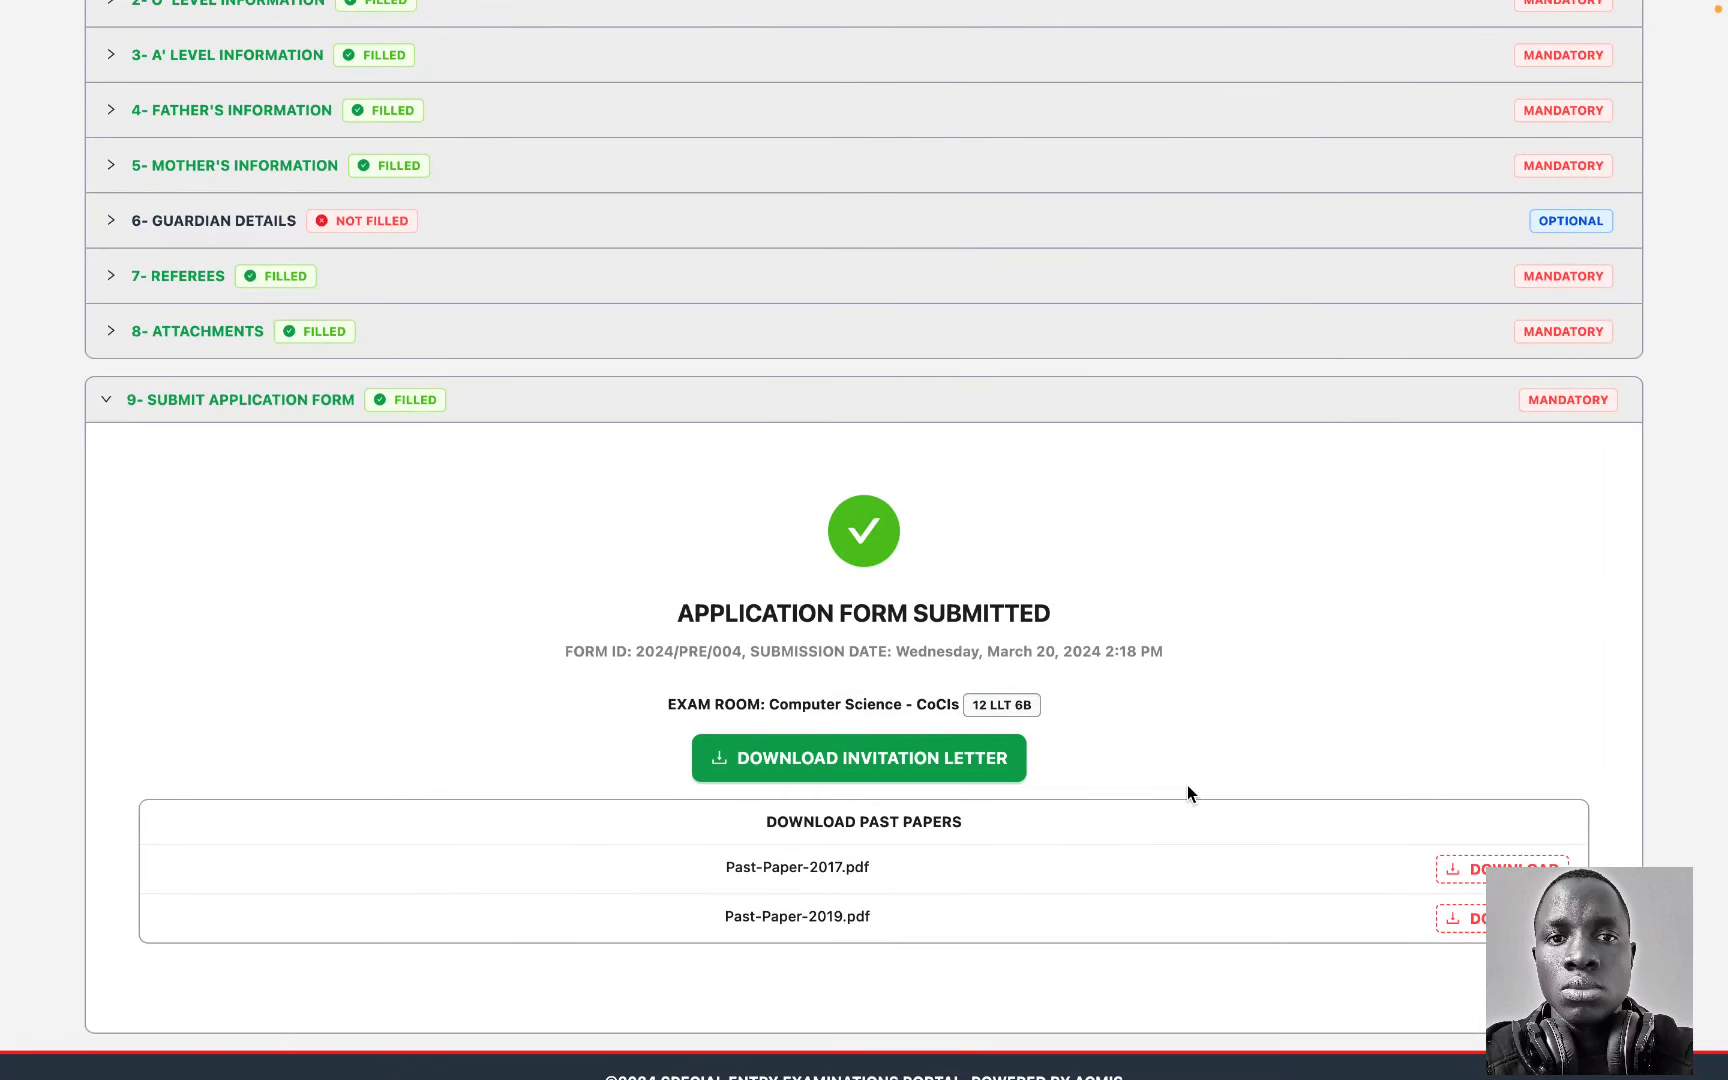
scroll(1187, 793, down, 1)
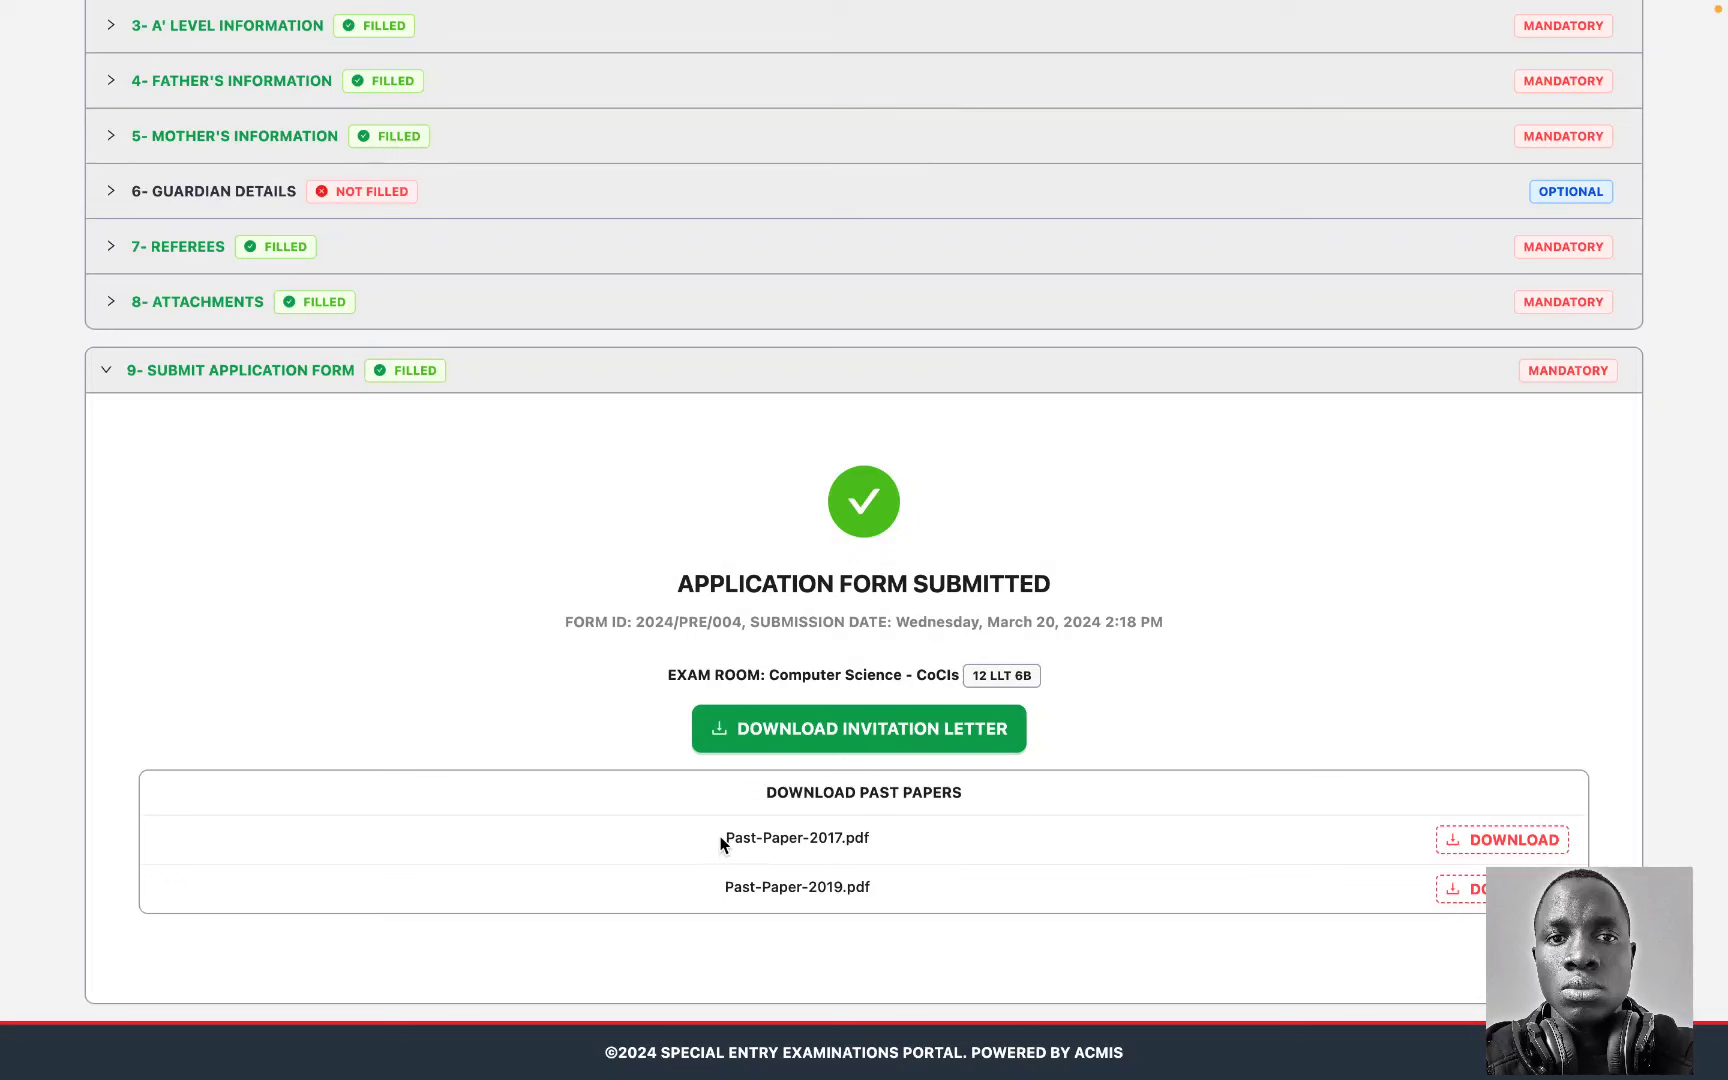
Step: Cancel the 2017 past paper download and save the invitation letter PDF to the Desktop
click(1503, 846)
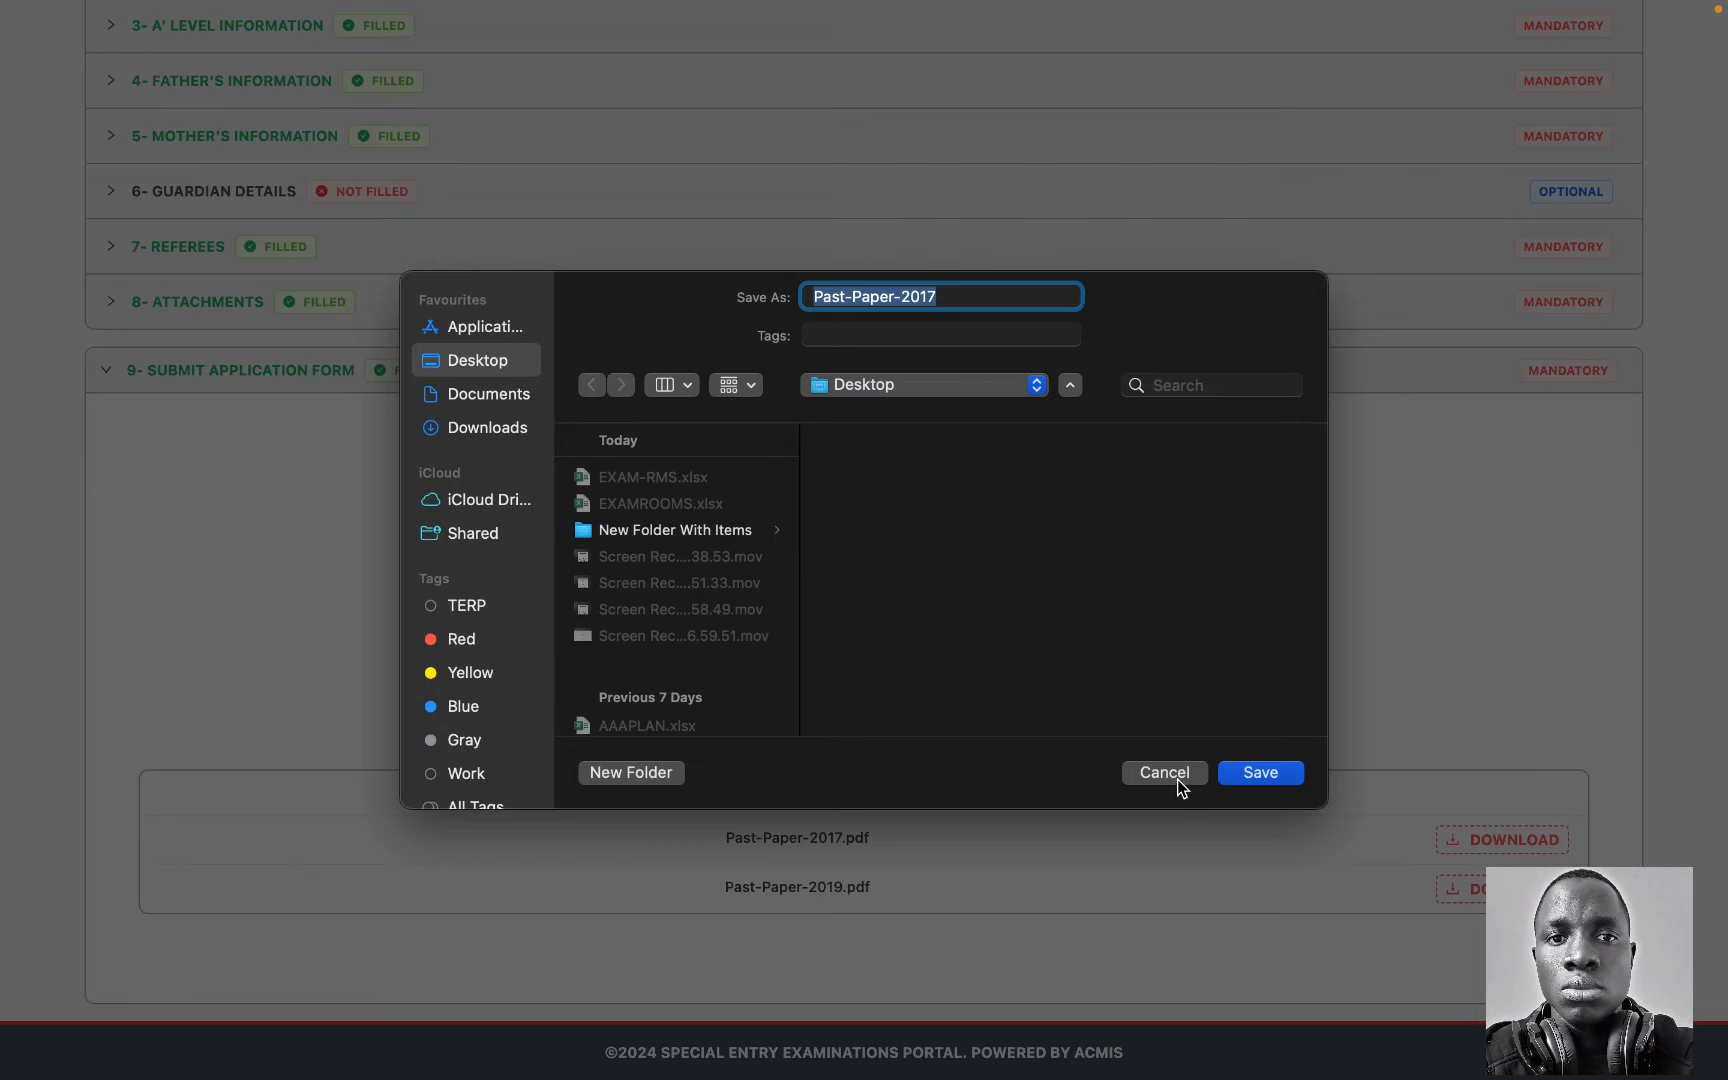
click(1177, 779)
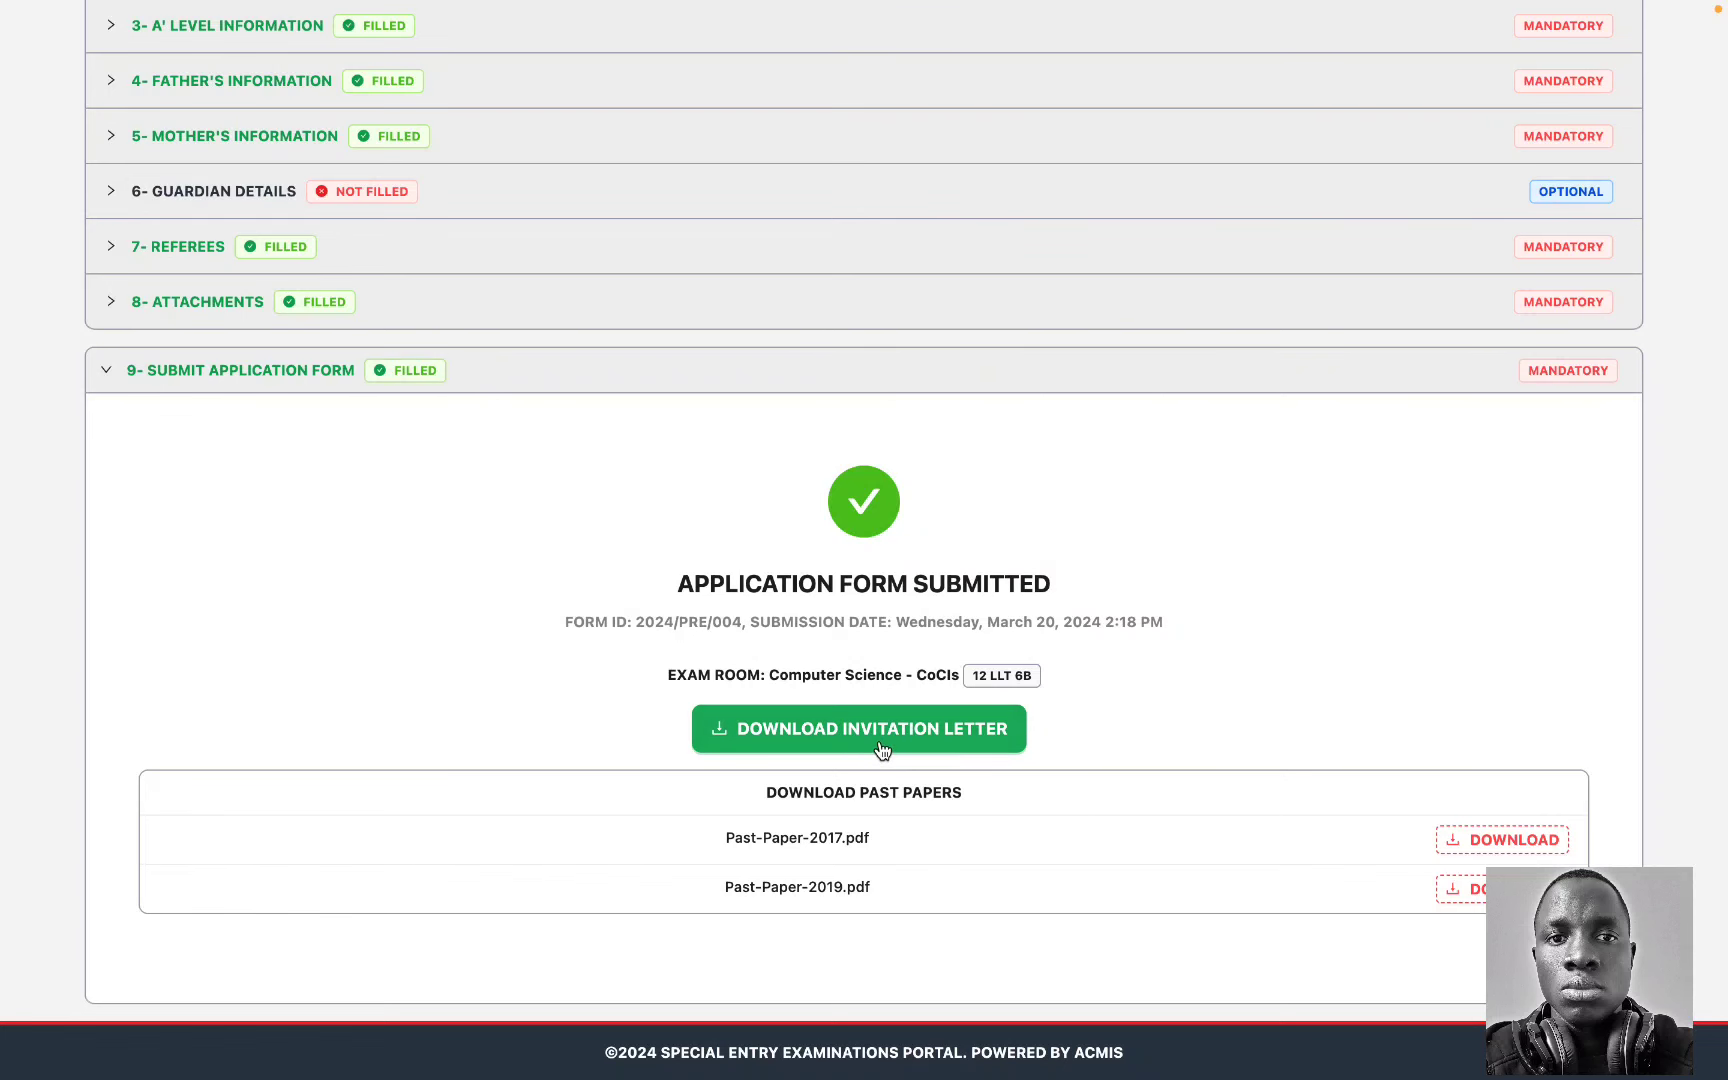
scroll(1053, 645, up, 5)
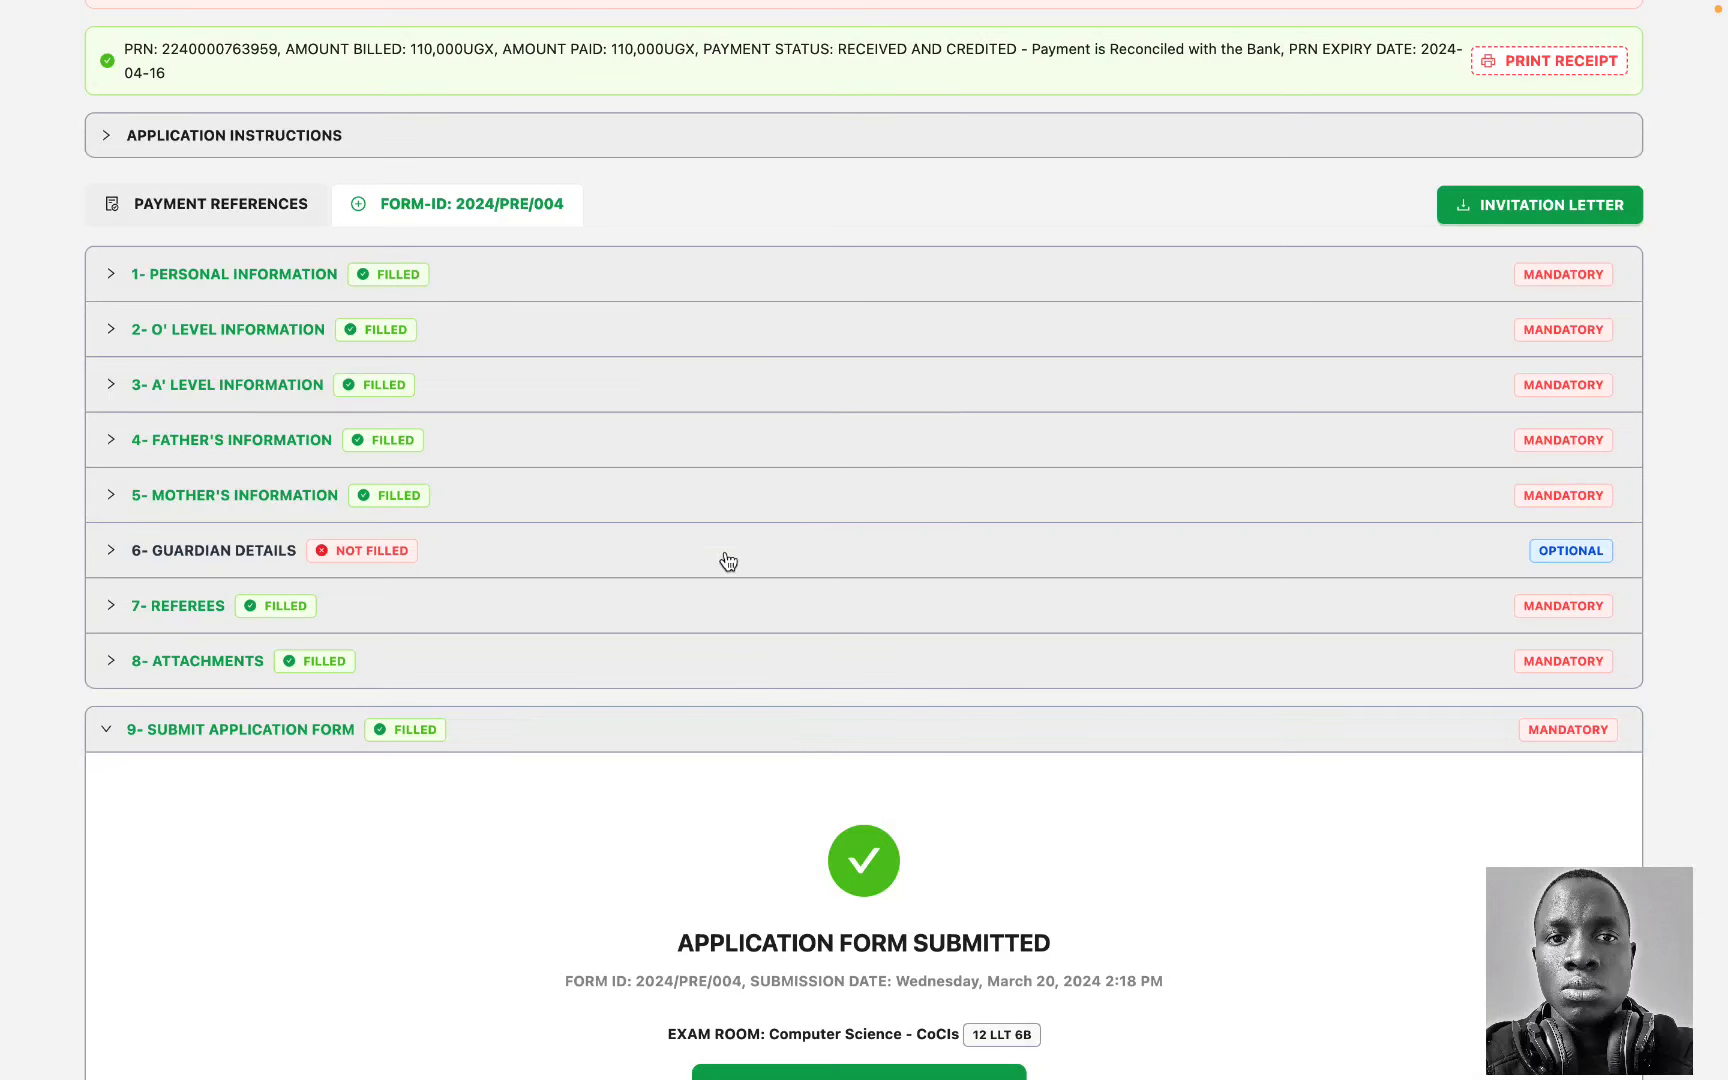
scroll(805, 760, down, 3)
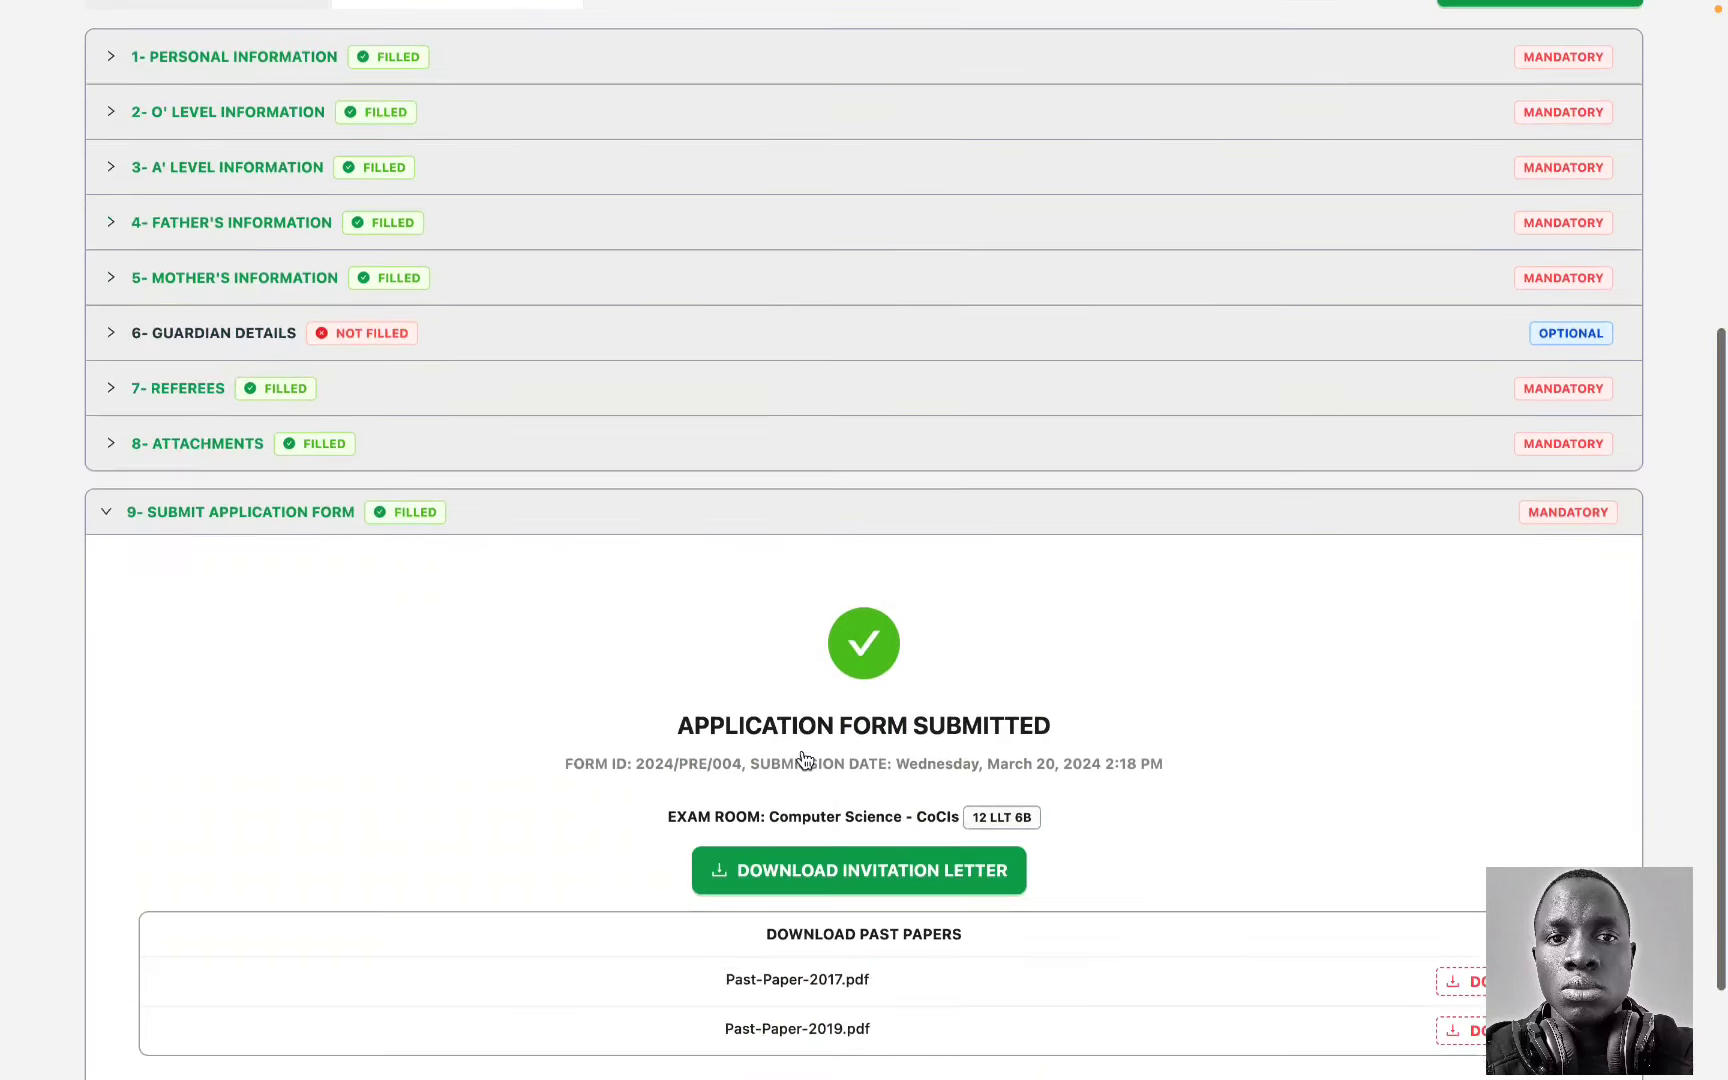
click(870, 878)
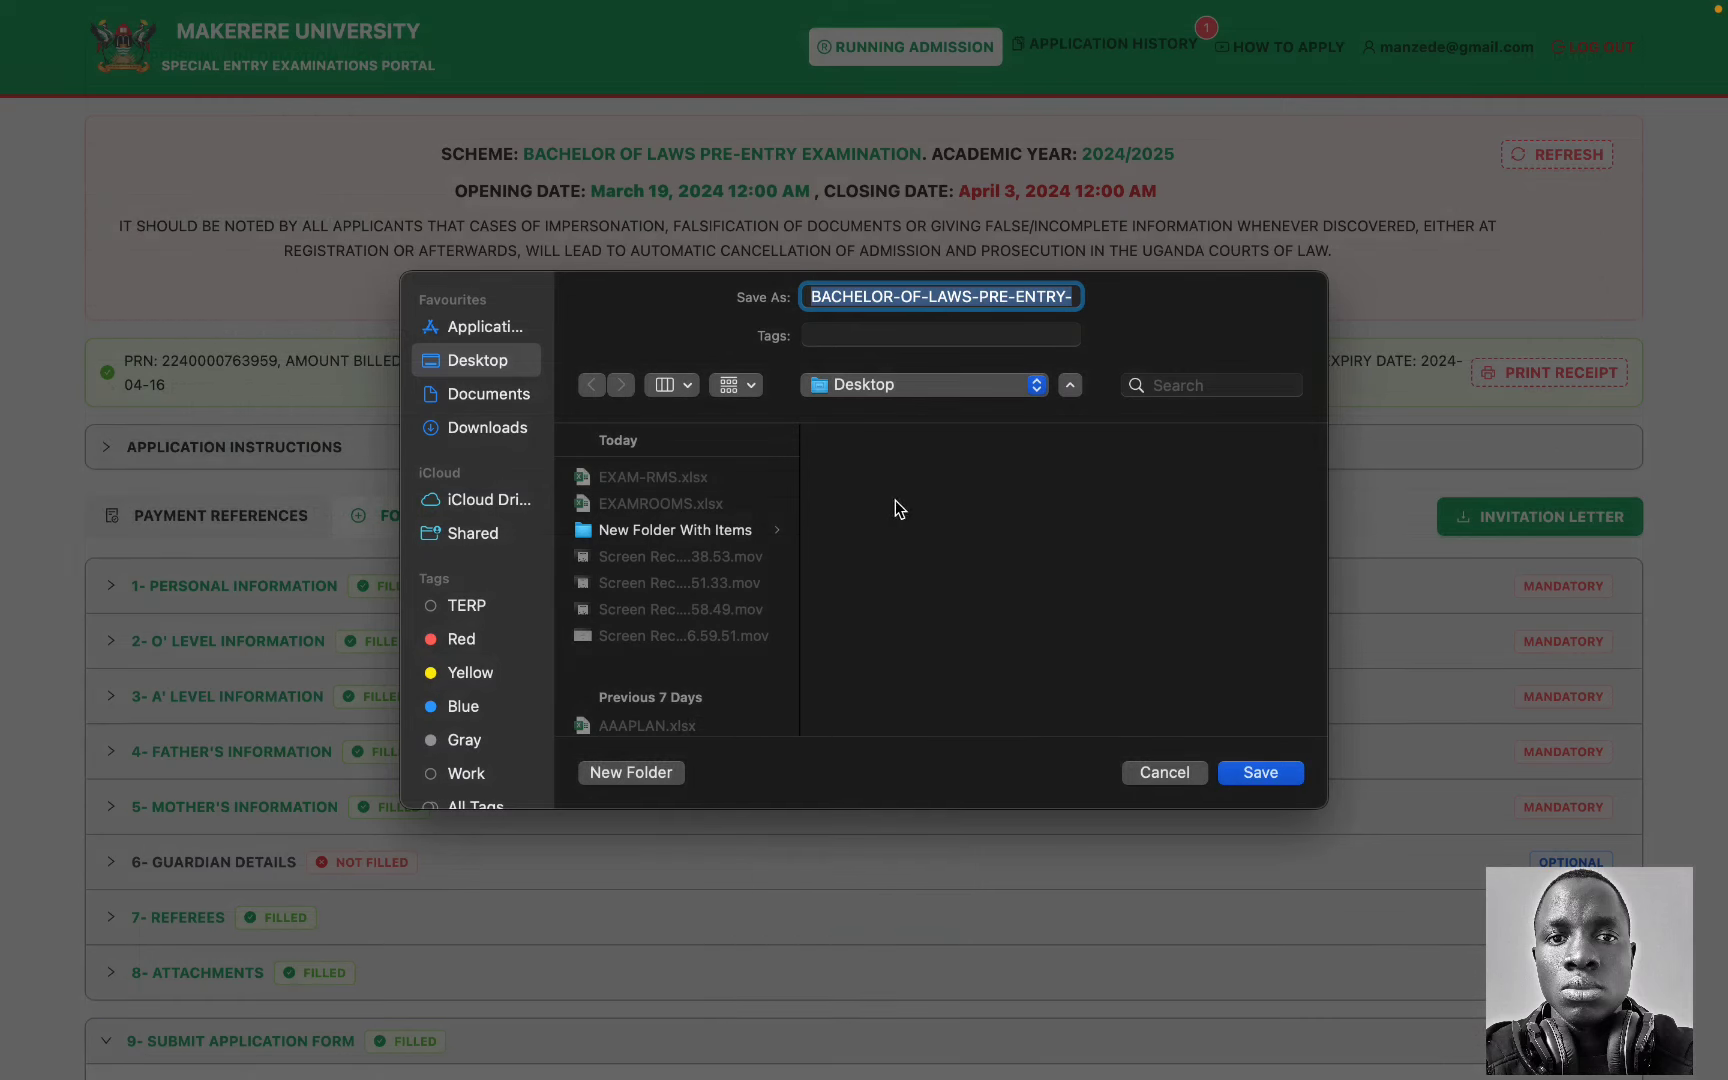
click(1260, 772)
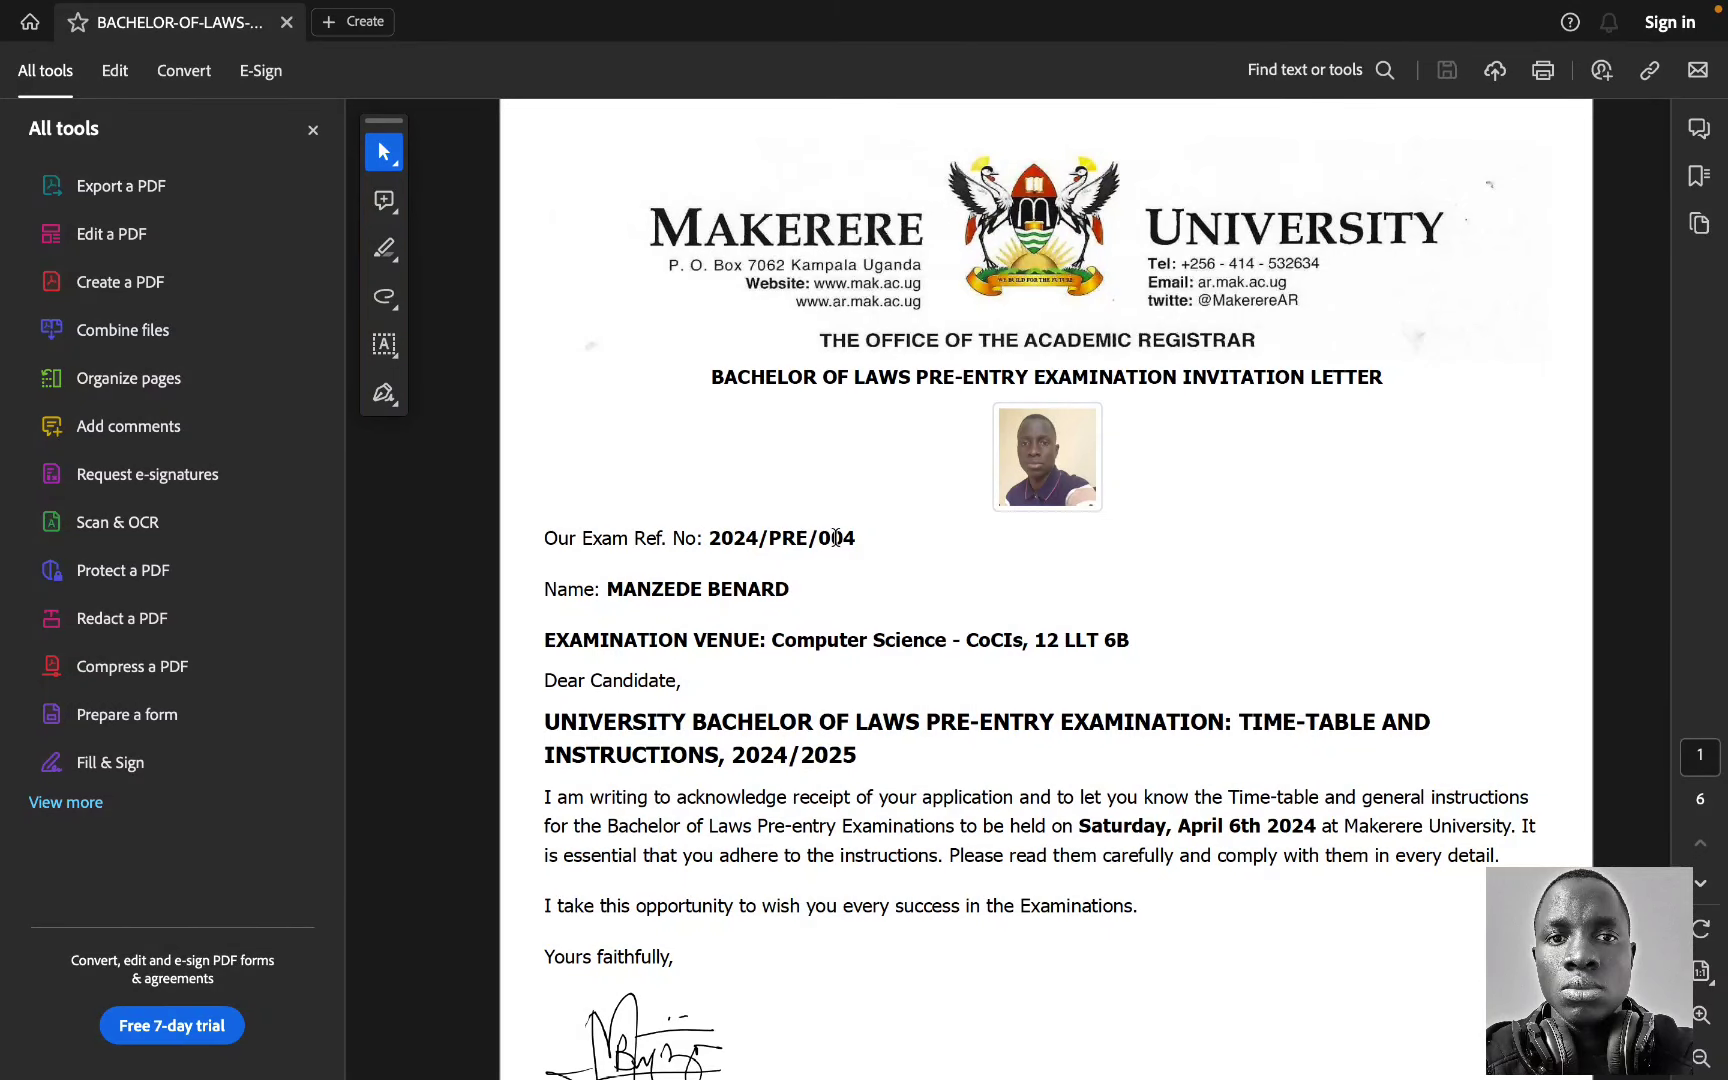
Step: In the invitation letter, clear the highlight on the opening paragraph and the exam date marking
scroll(836, 538, down, 2)
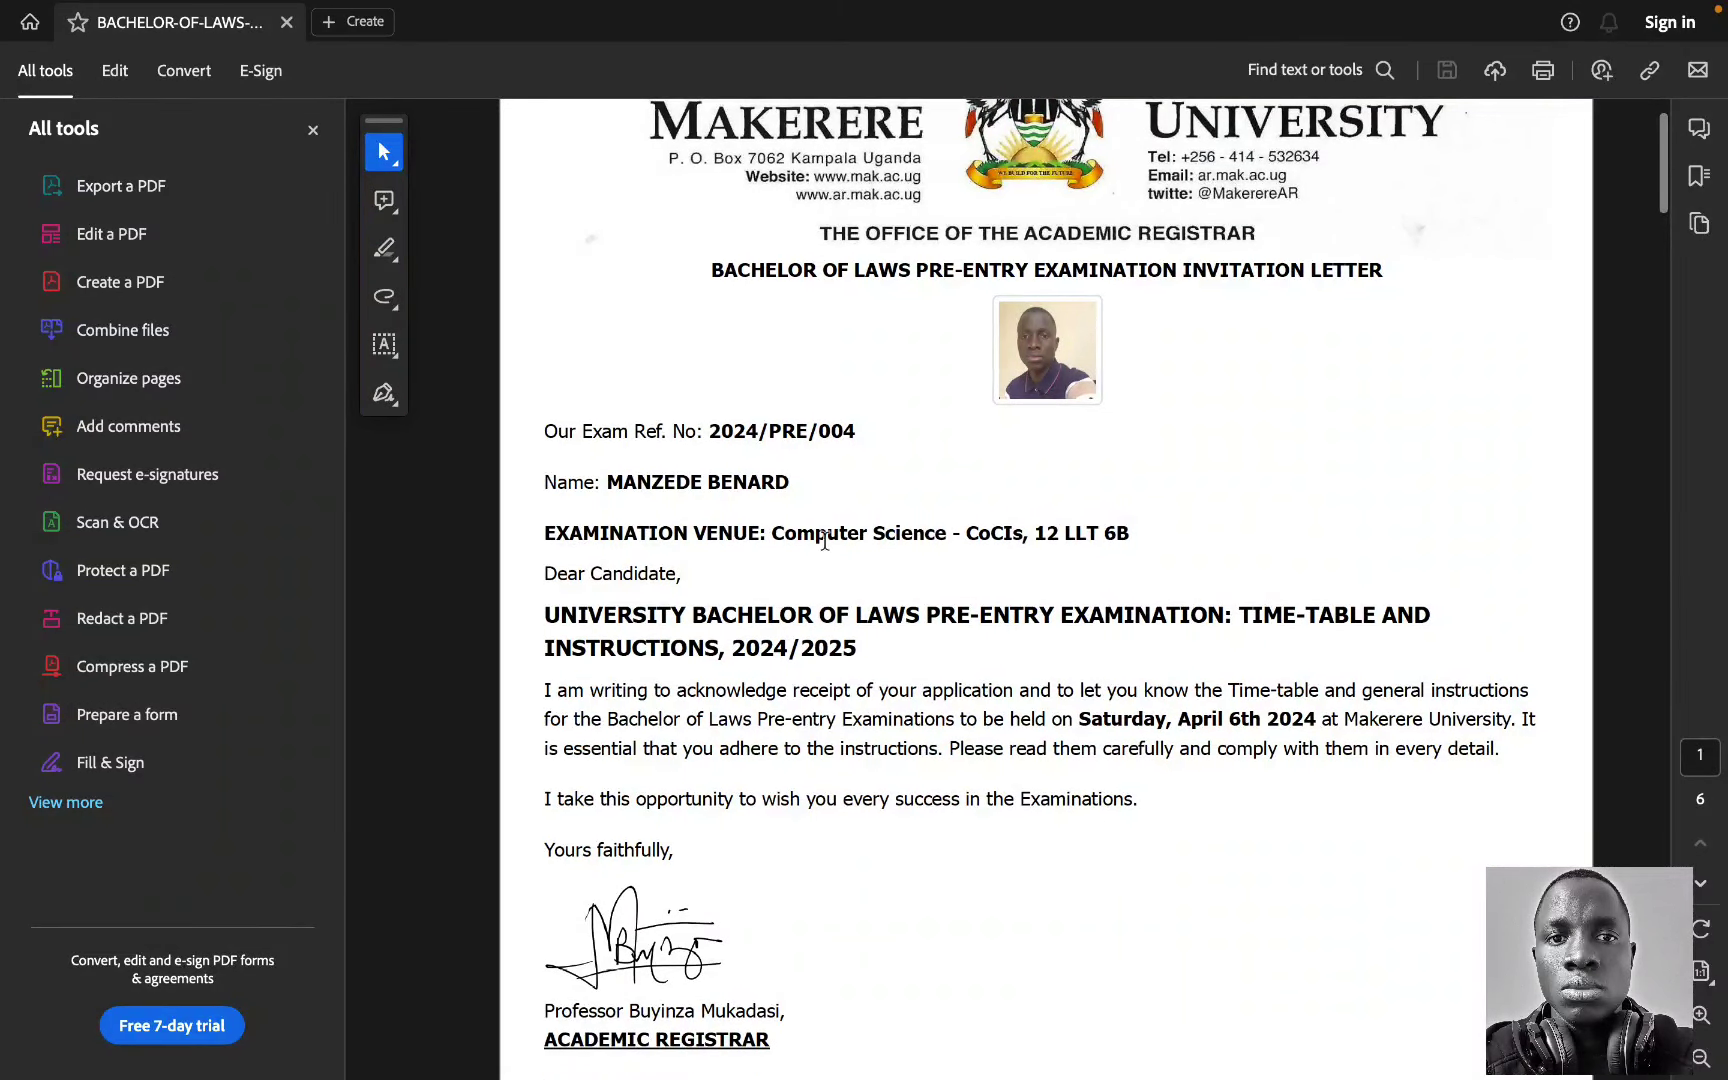
scroll(1071, 530, down, 1)
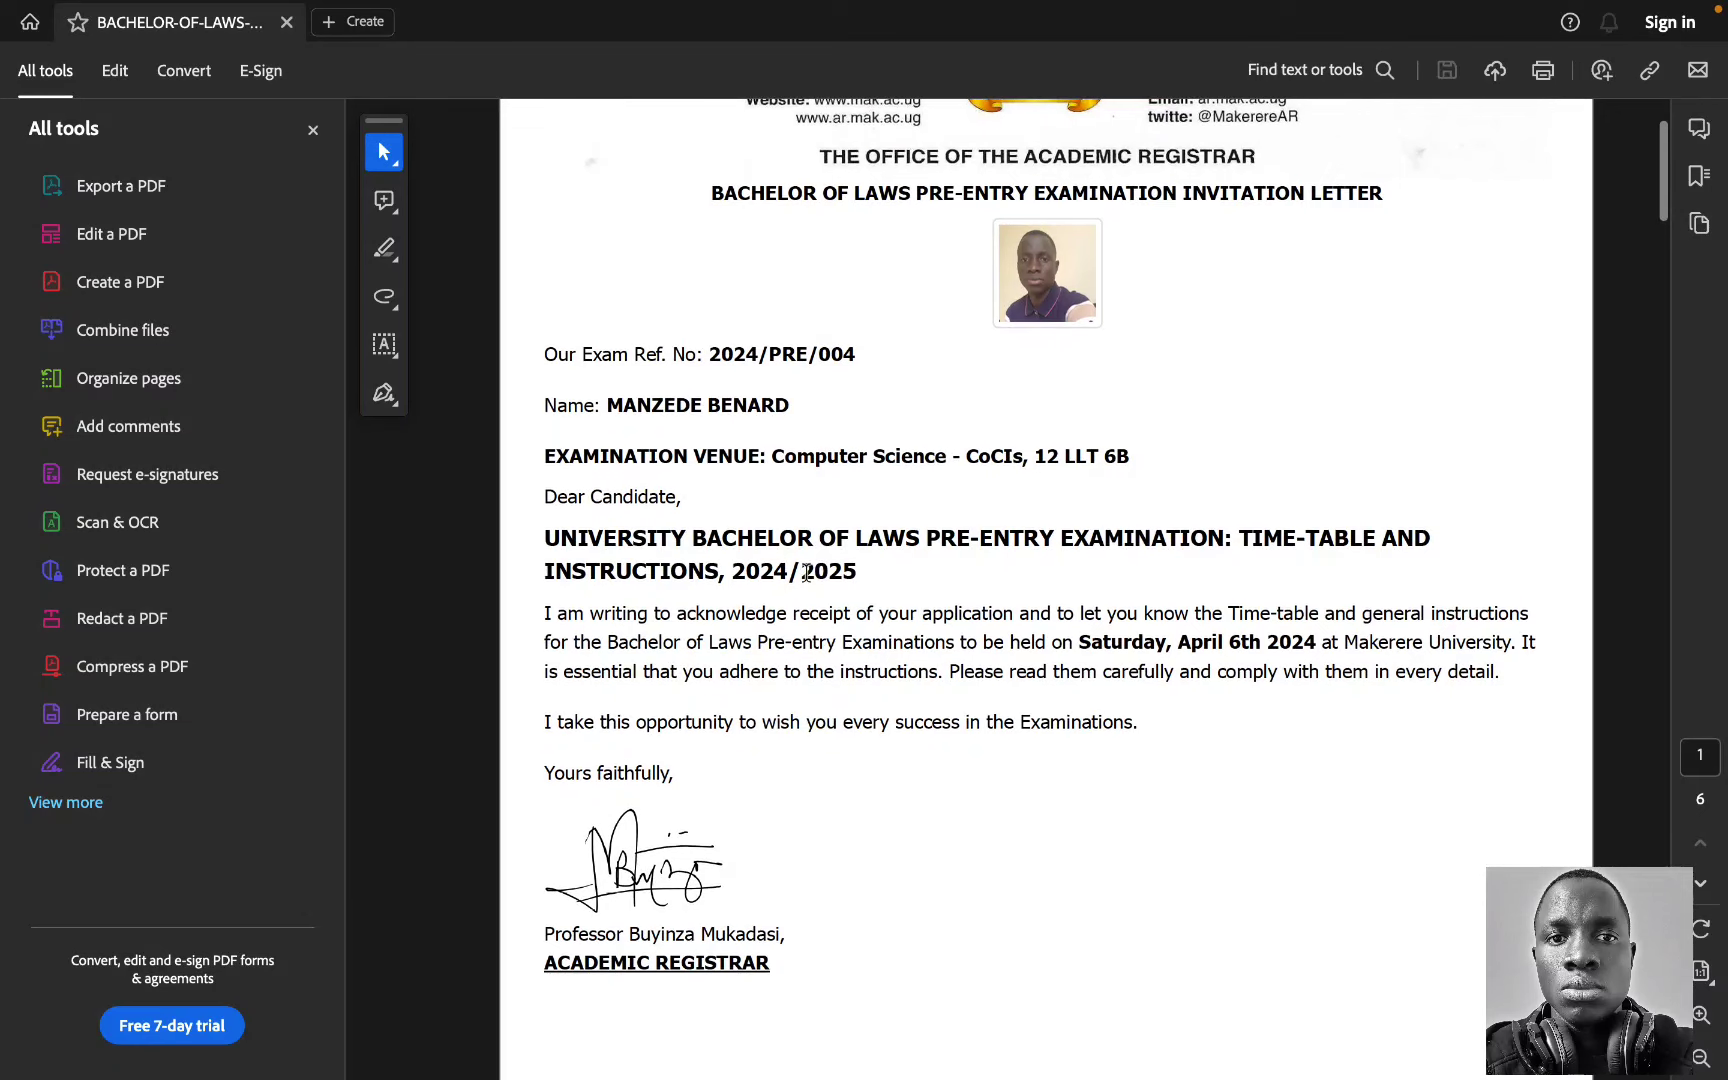
mouse_move(546, 606)
mouse_down()
mouse_move(798, 656)
mouse_move(1030, 672)
mouse_move(1160, 638)
mouse_move(1316, 640)
mouse_up()
click(1030, 672)
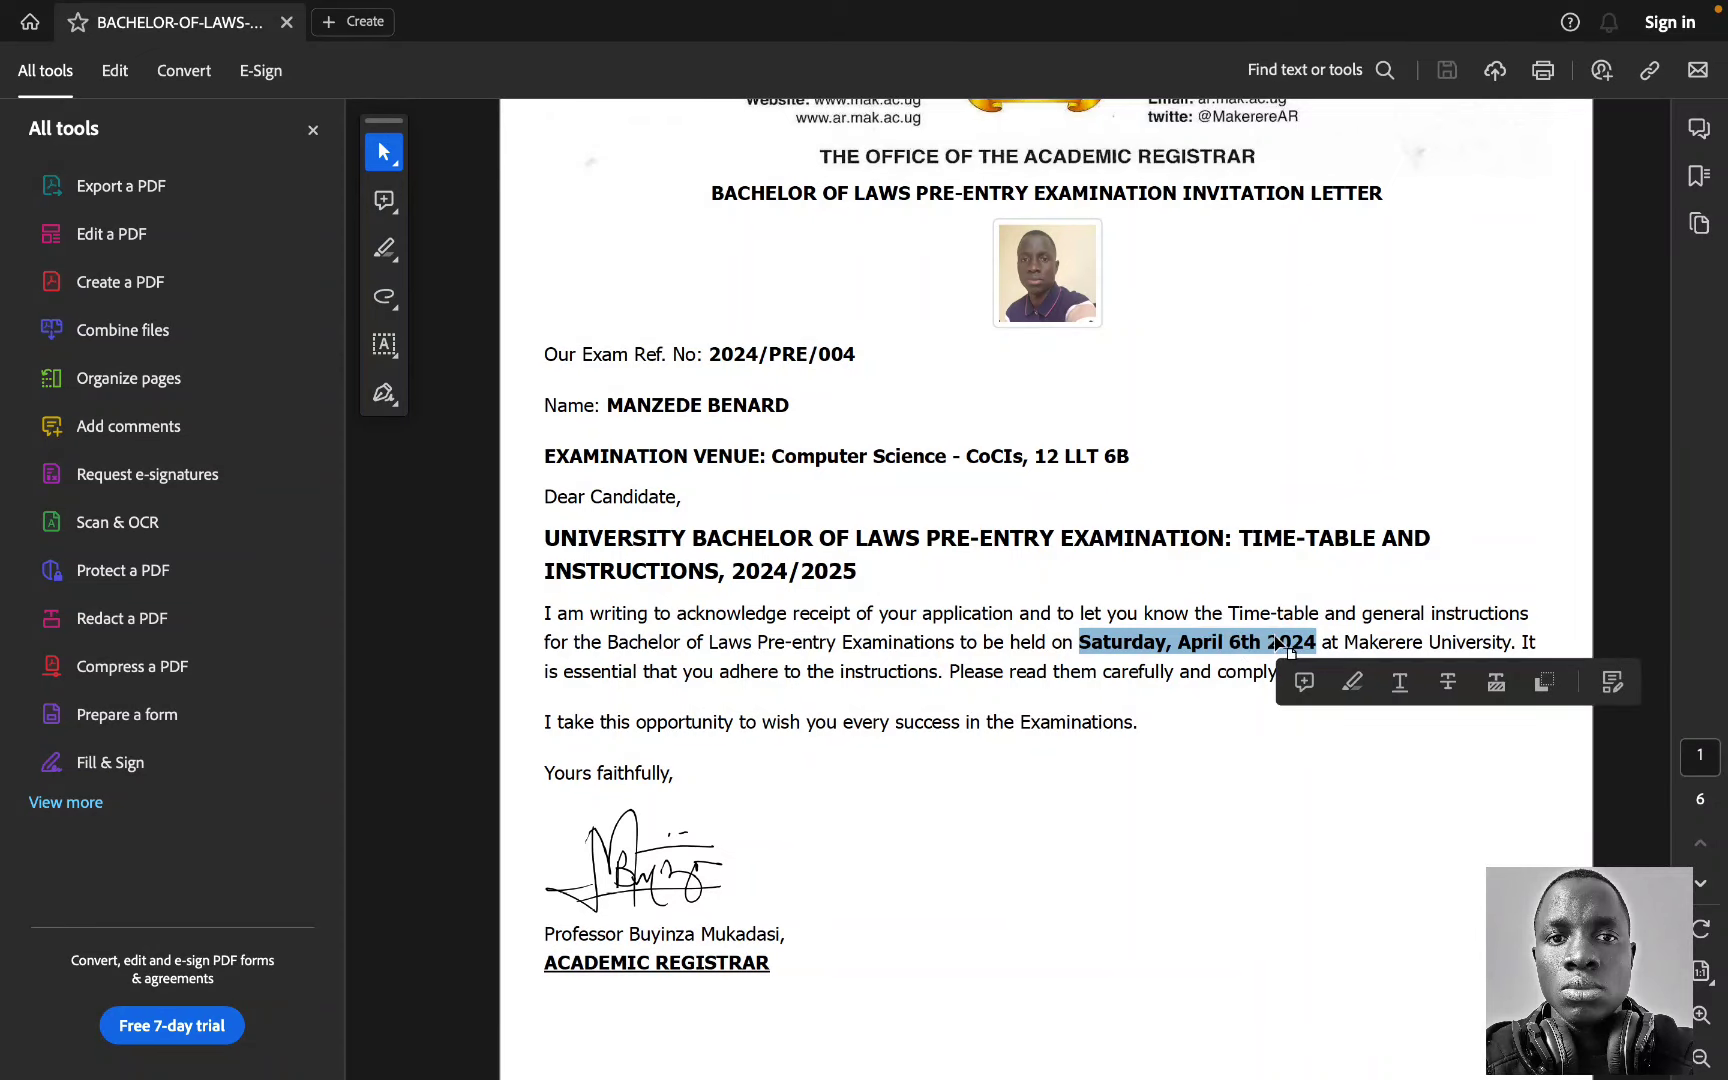
click(1212, 625)
Step: Scroll through the Instructions to the Candidates and Identification sections to page 3
scroll(1210, 625, down, 10)
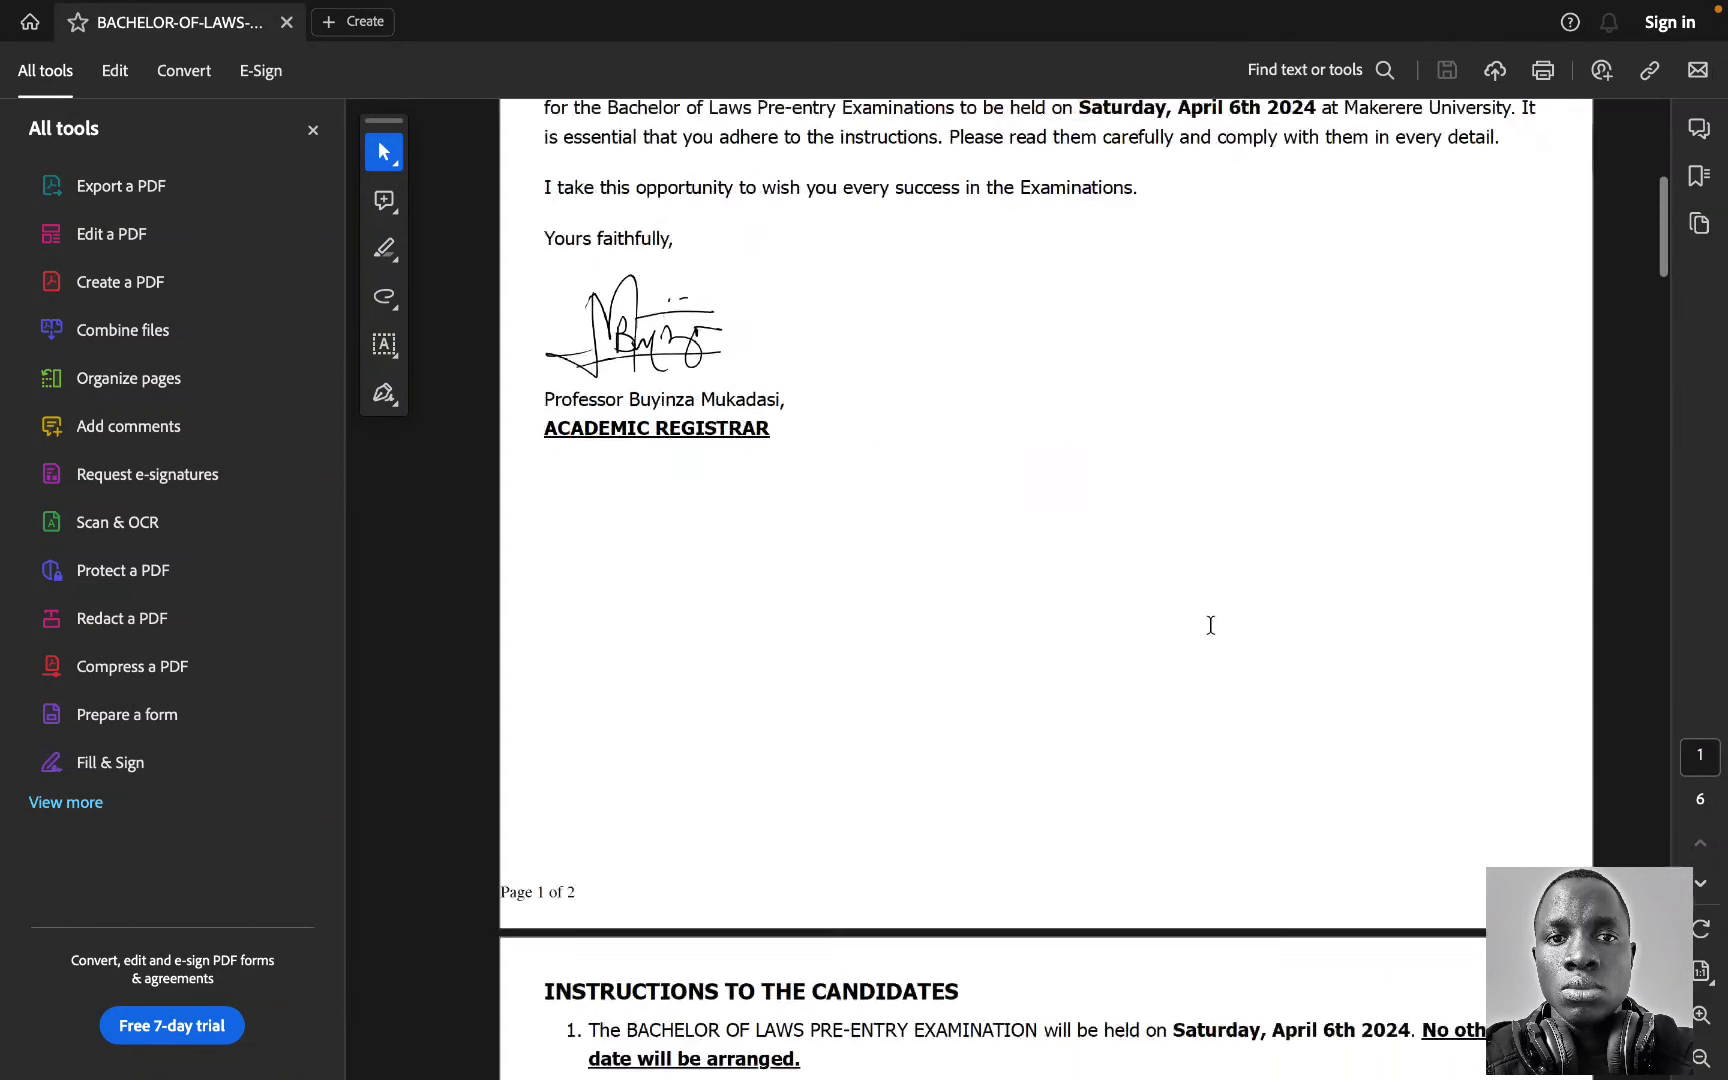
scroll(1190, 626, down, 2)
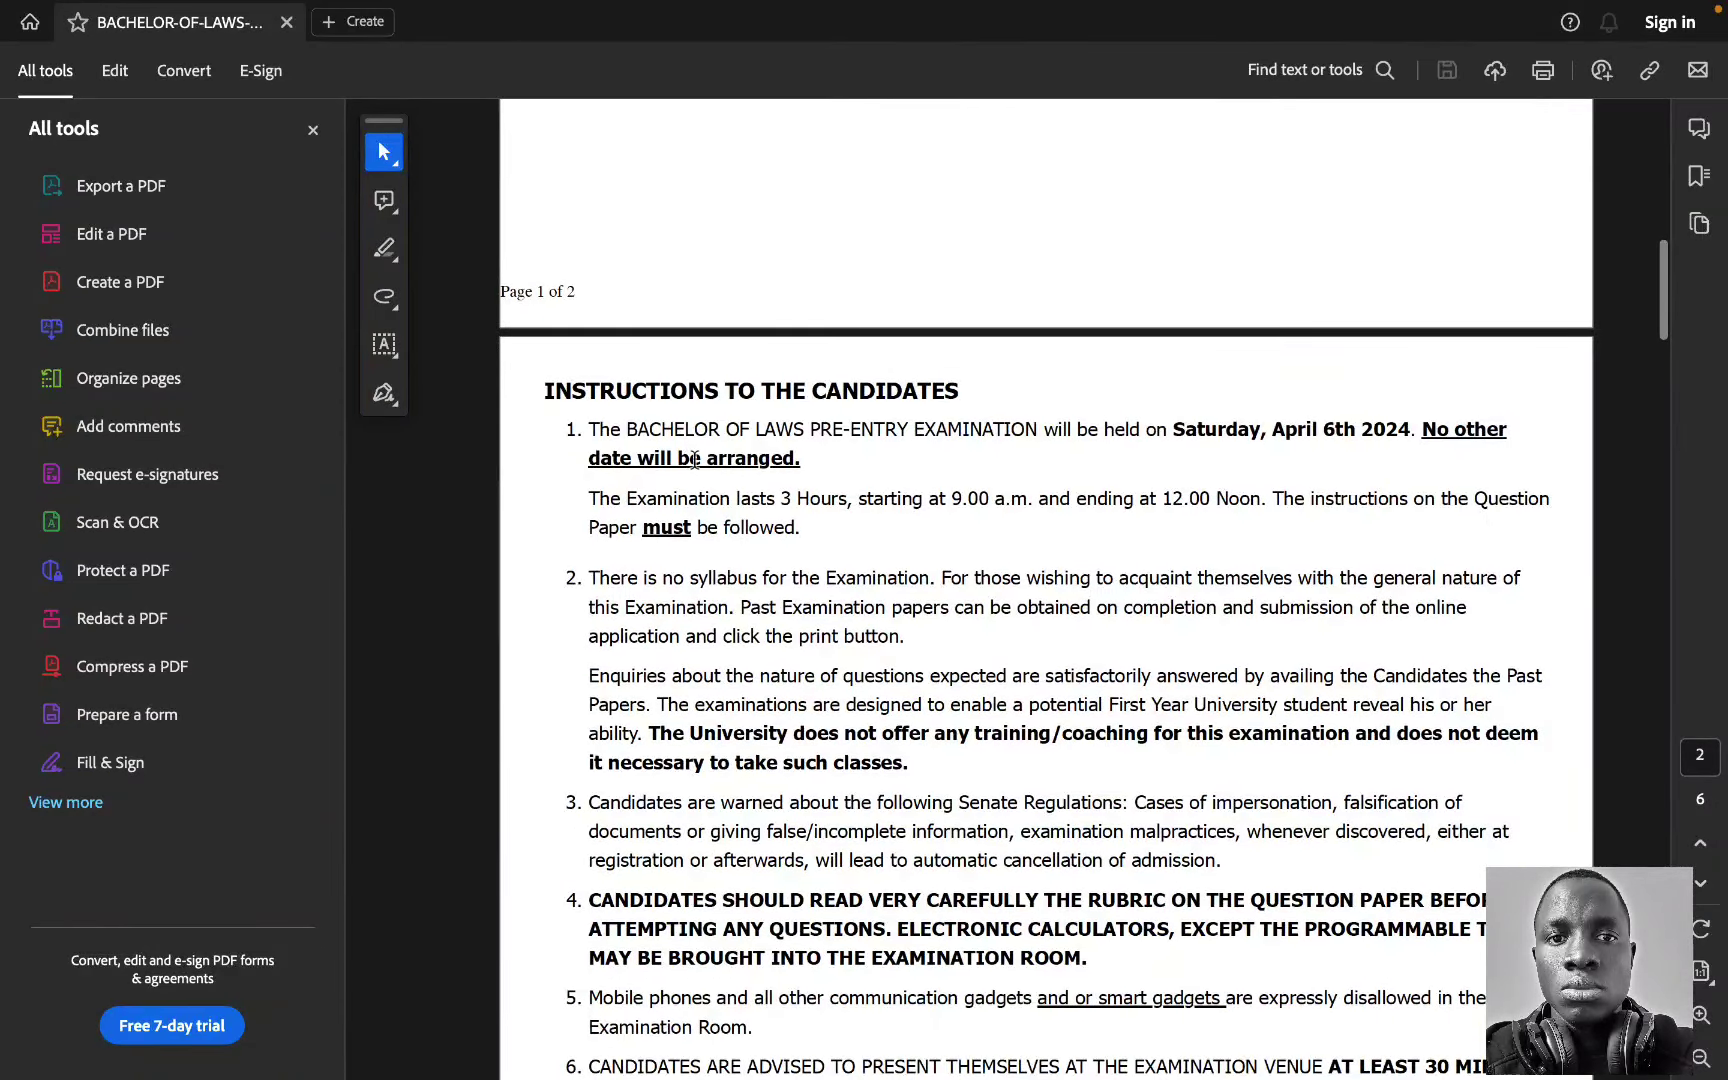
scroll(694, 460, down, 1)
scroll(694, 460, down, 5)
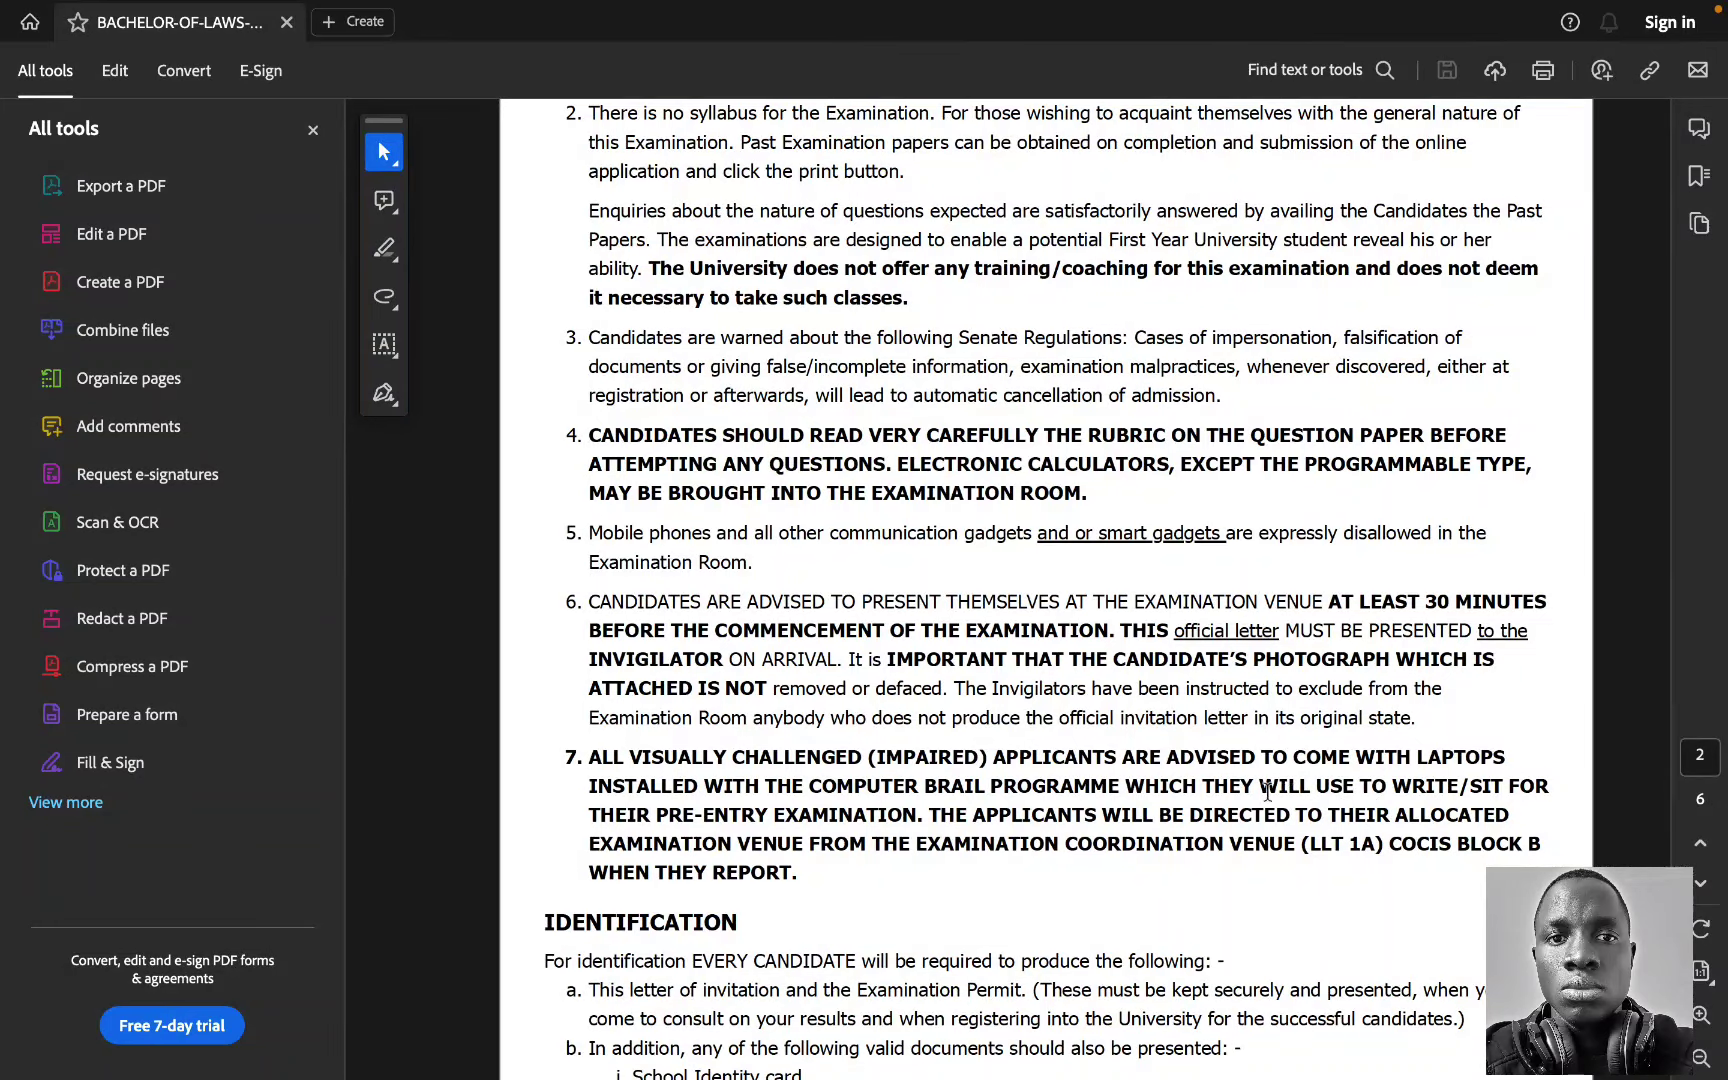
scroll(983, 800, down, 3)
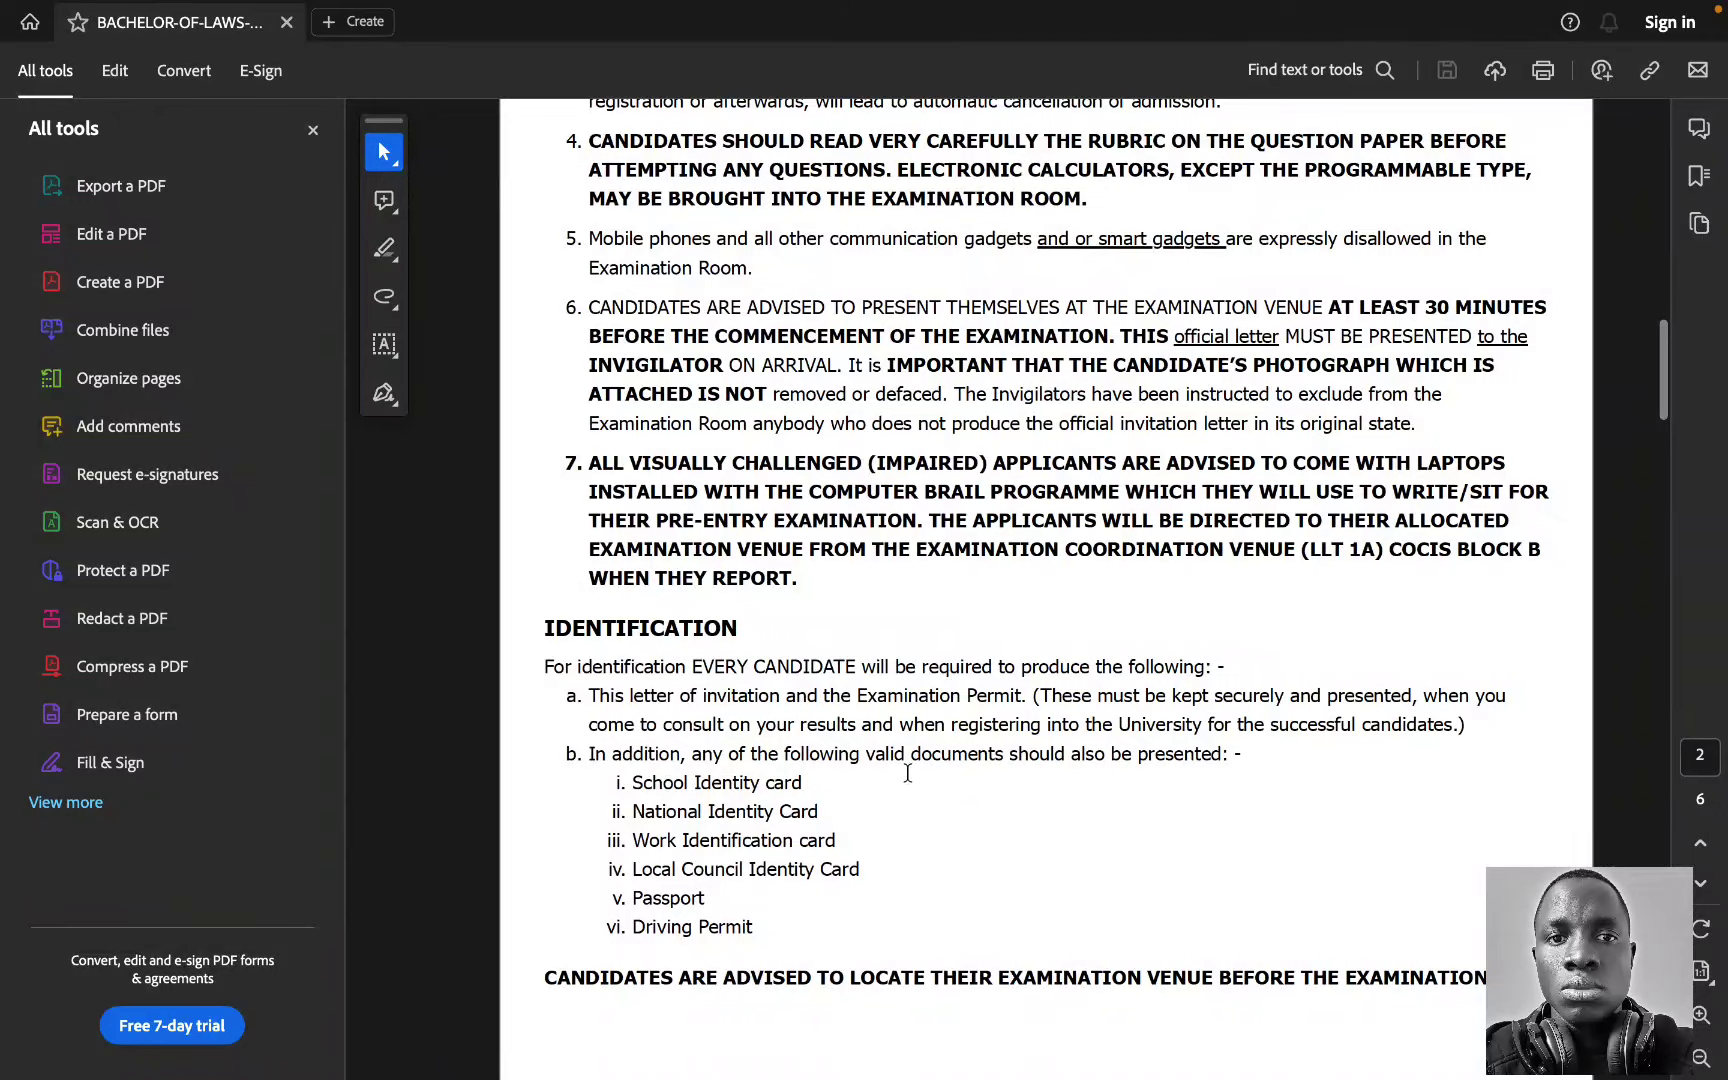
scroll(908, 773, down, 8)
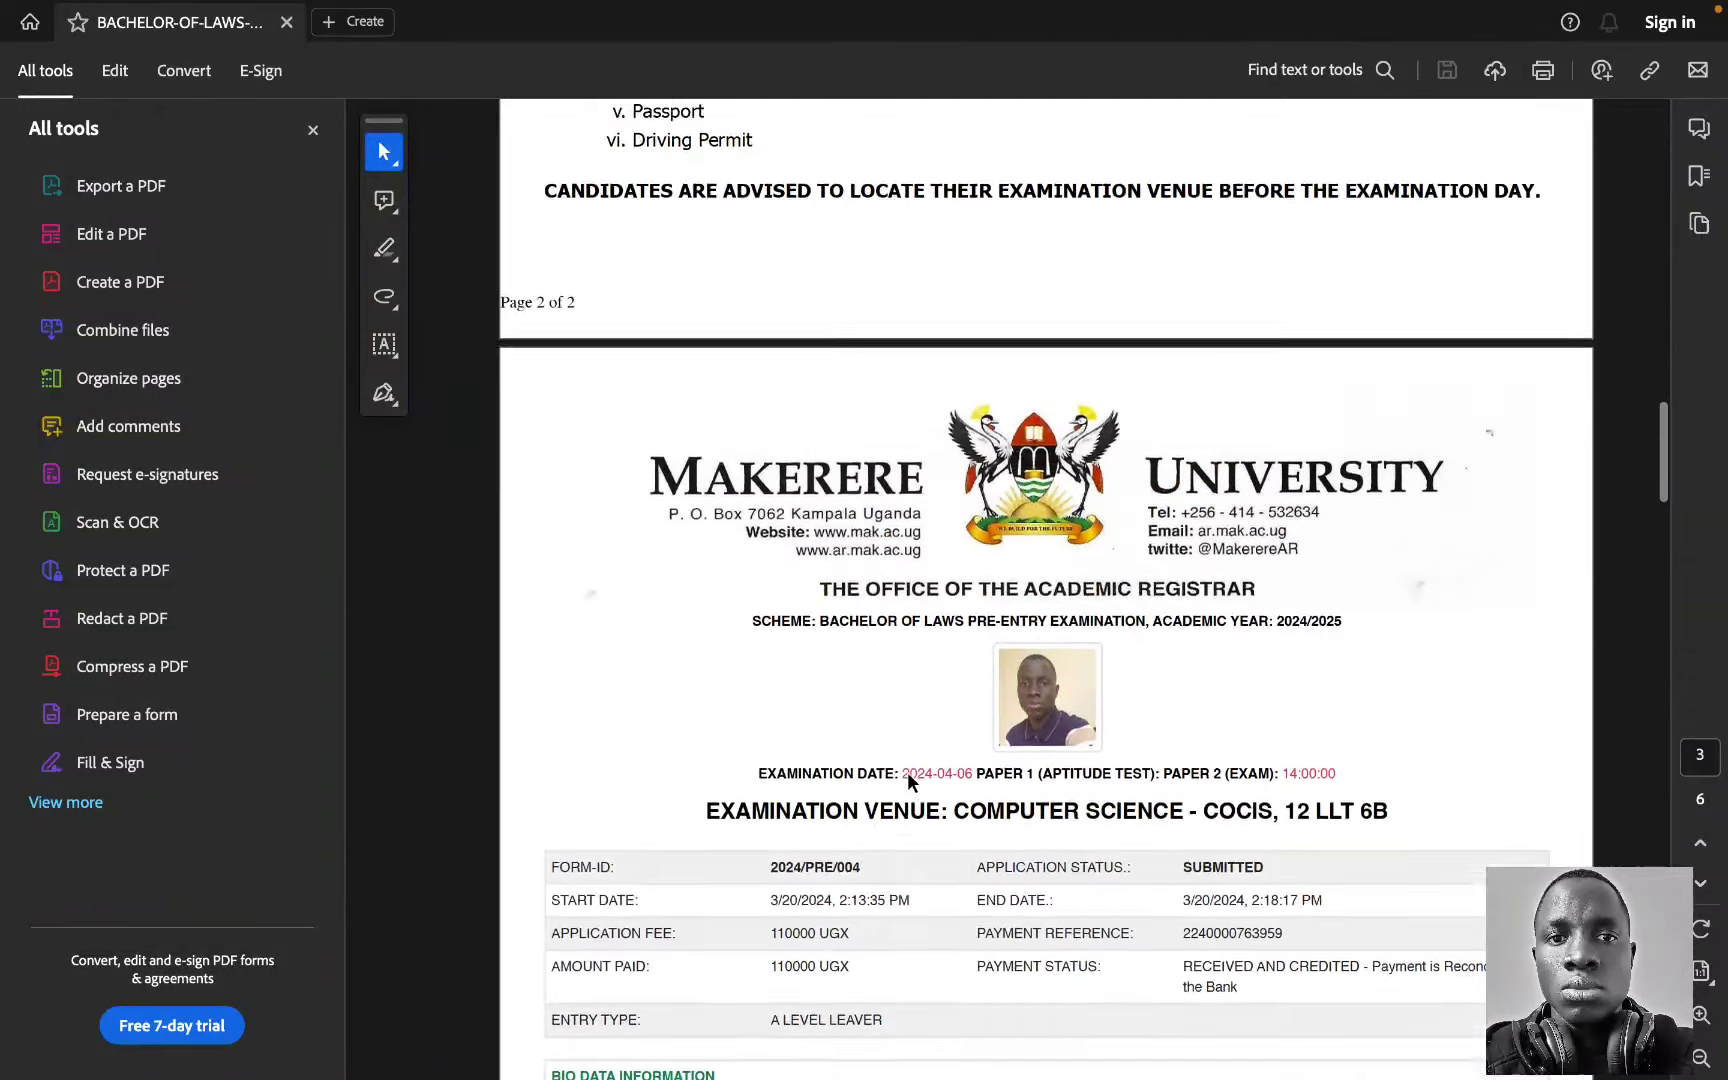
Step: Review the bio data, parents, referees, four attachments and birth certificate pages, then return to page 1
scroll(908, 780, down, 2)
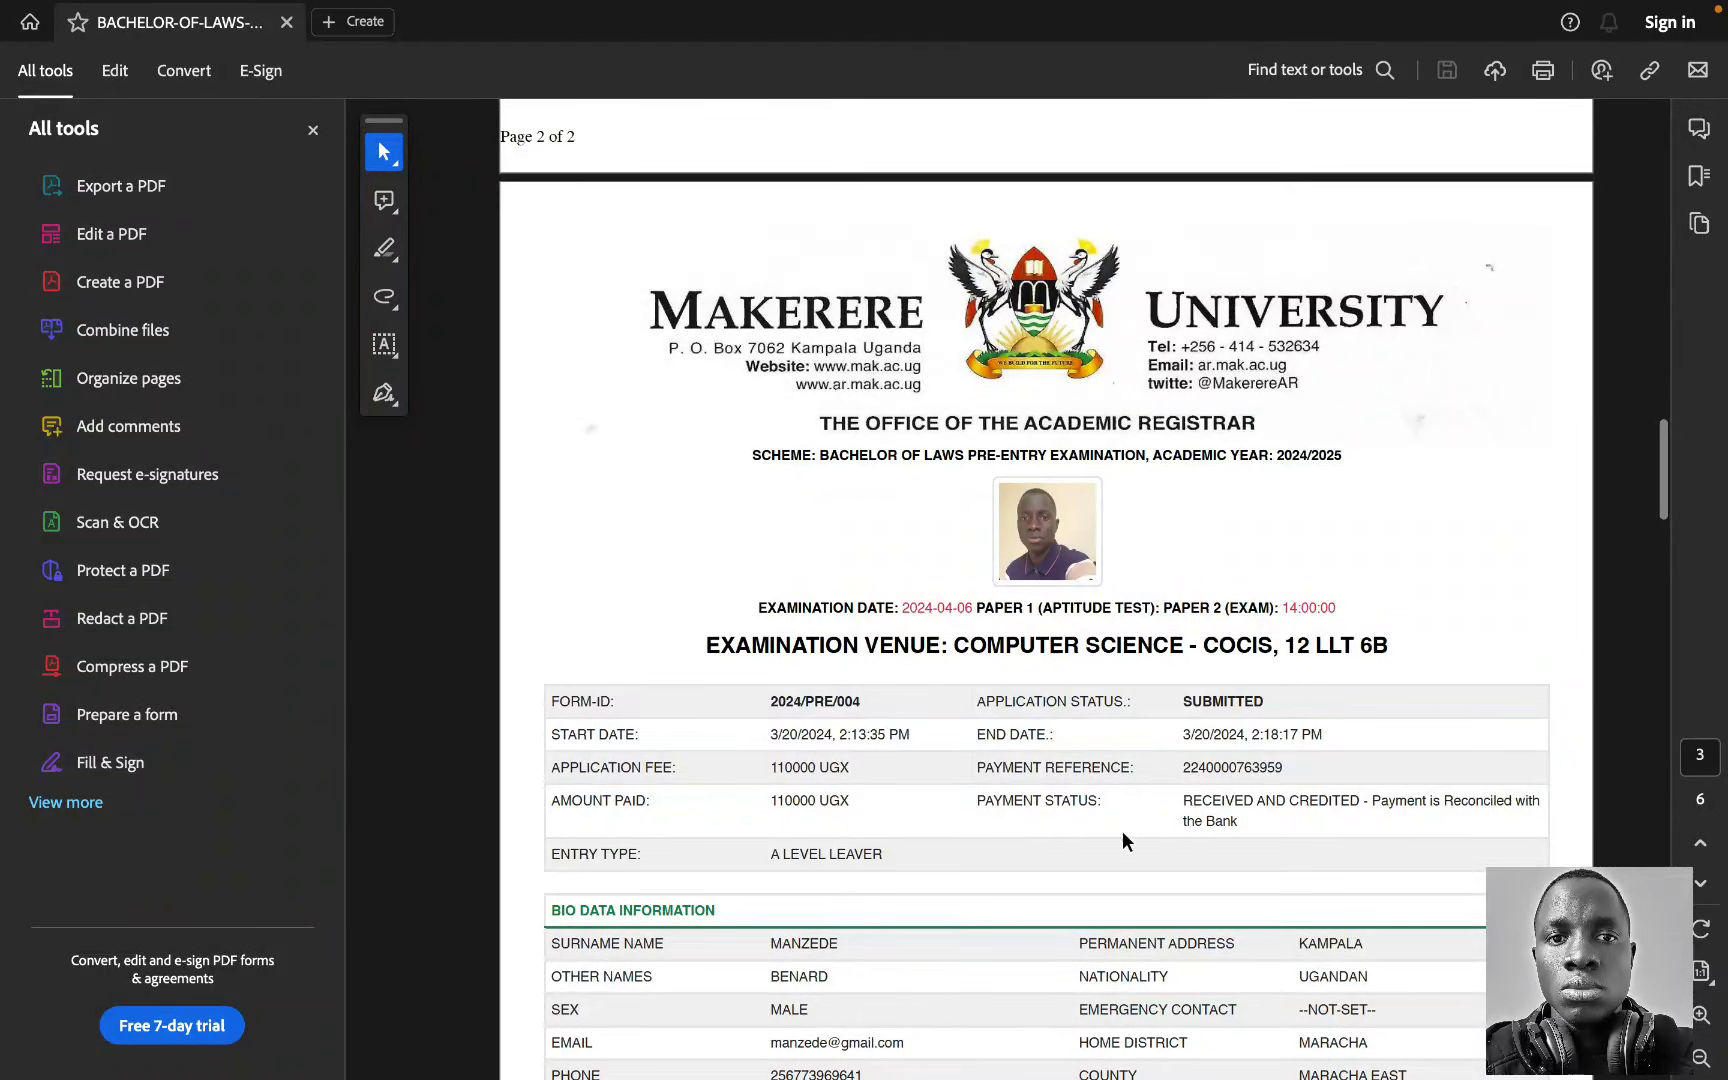
scroll(1005, 797, down, 2)
scroll(928, 773, down, 1)
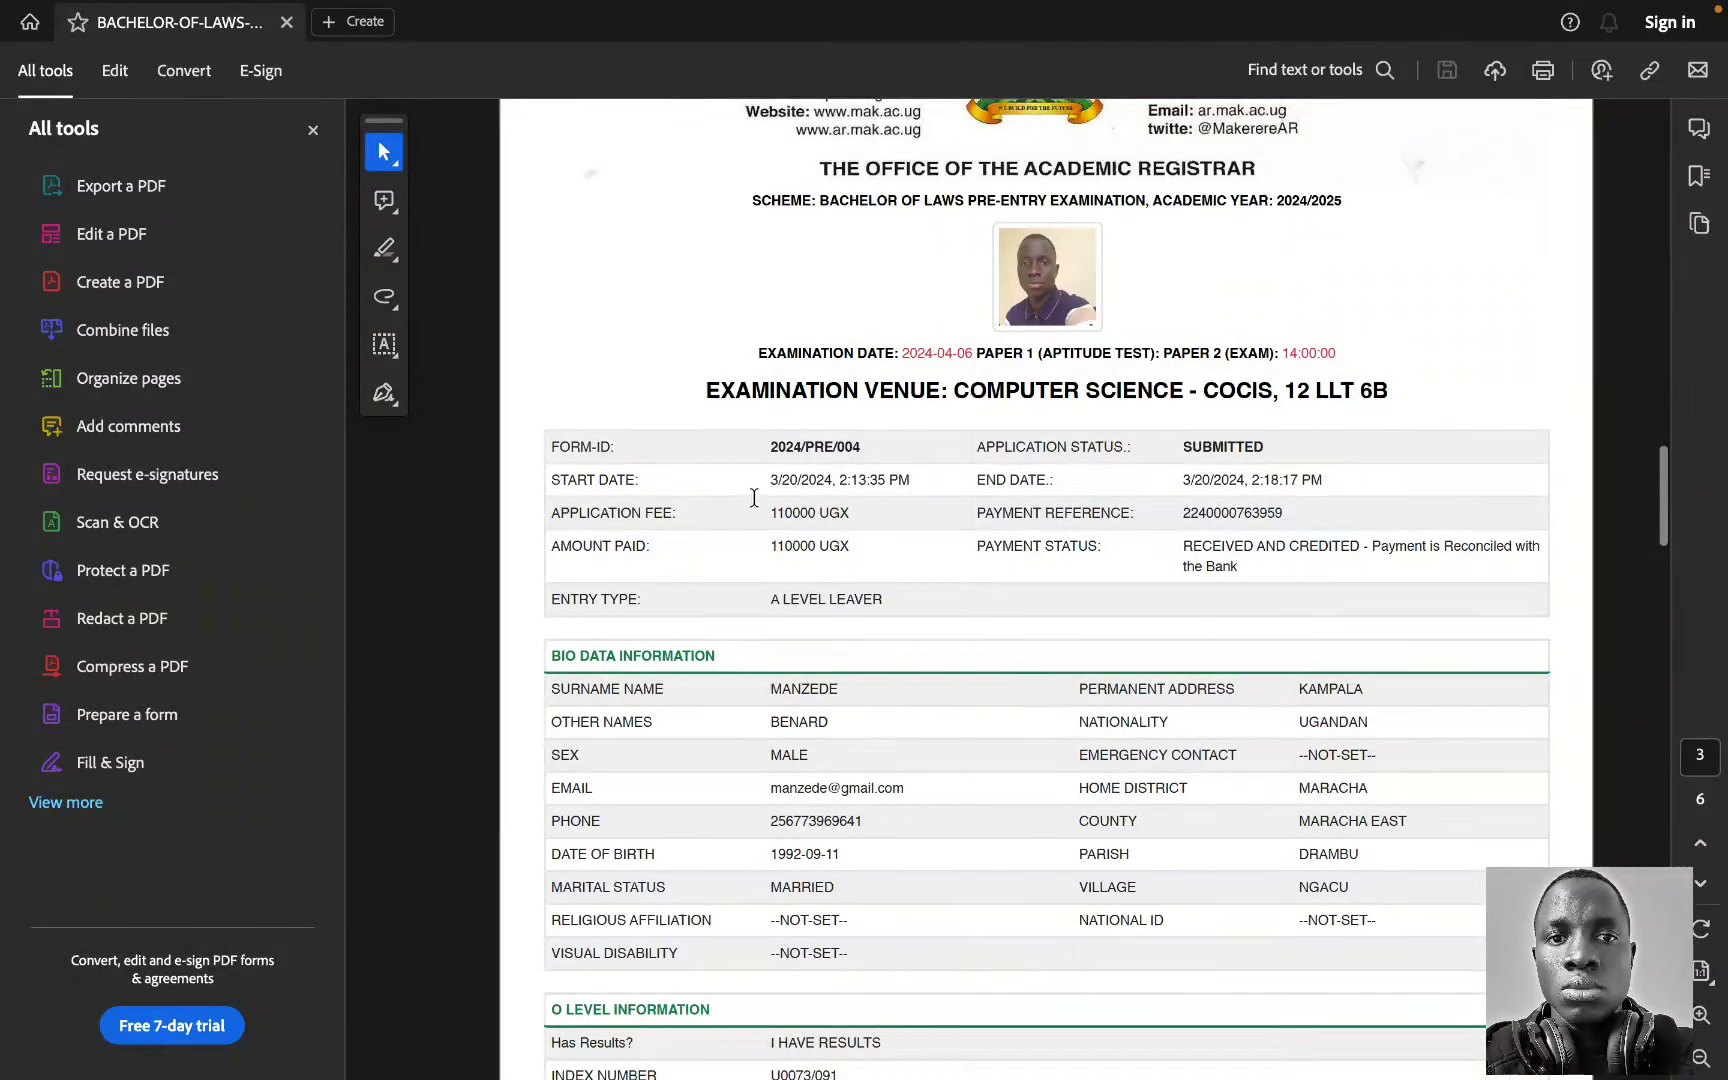
scroll(993, 565, down, 3)
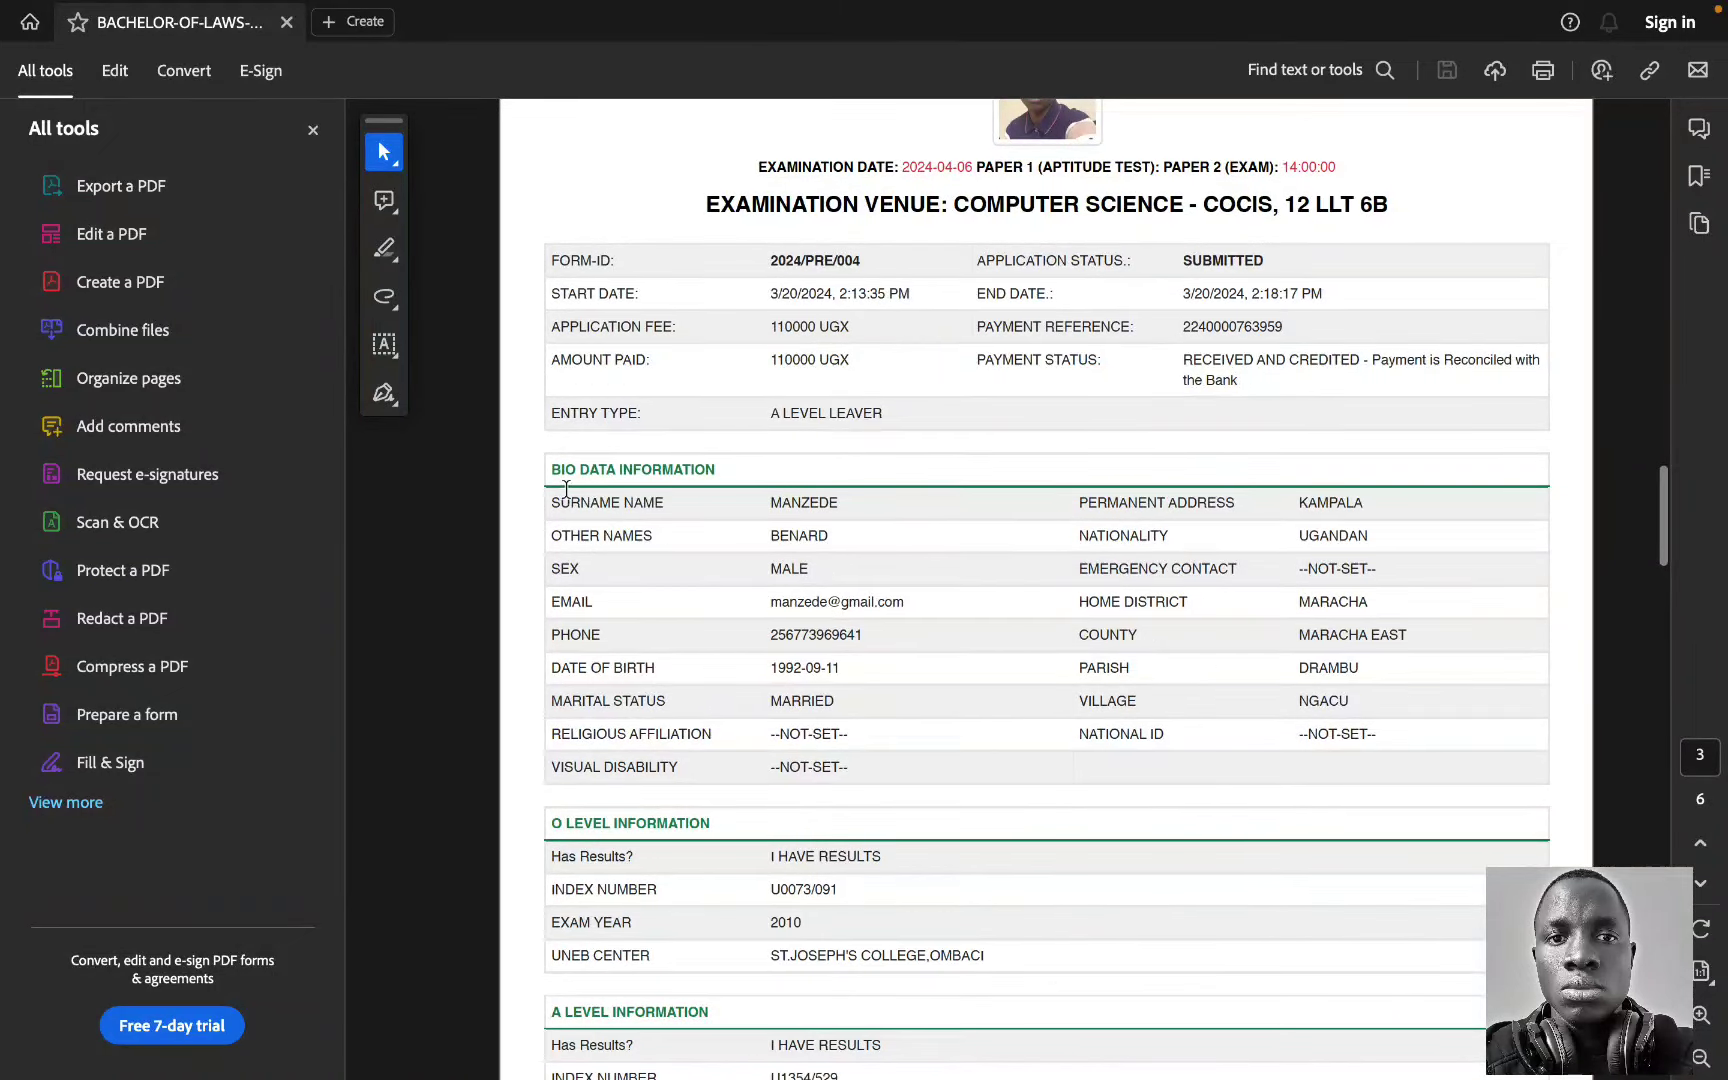
scroll(756, 595, down, 3)
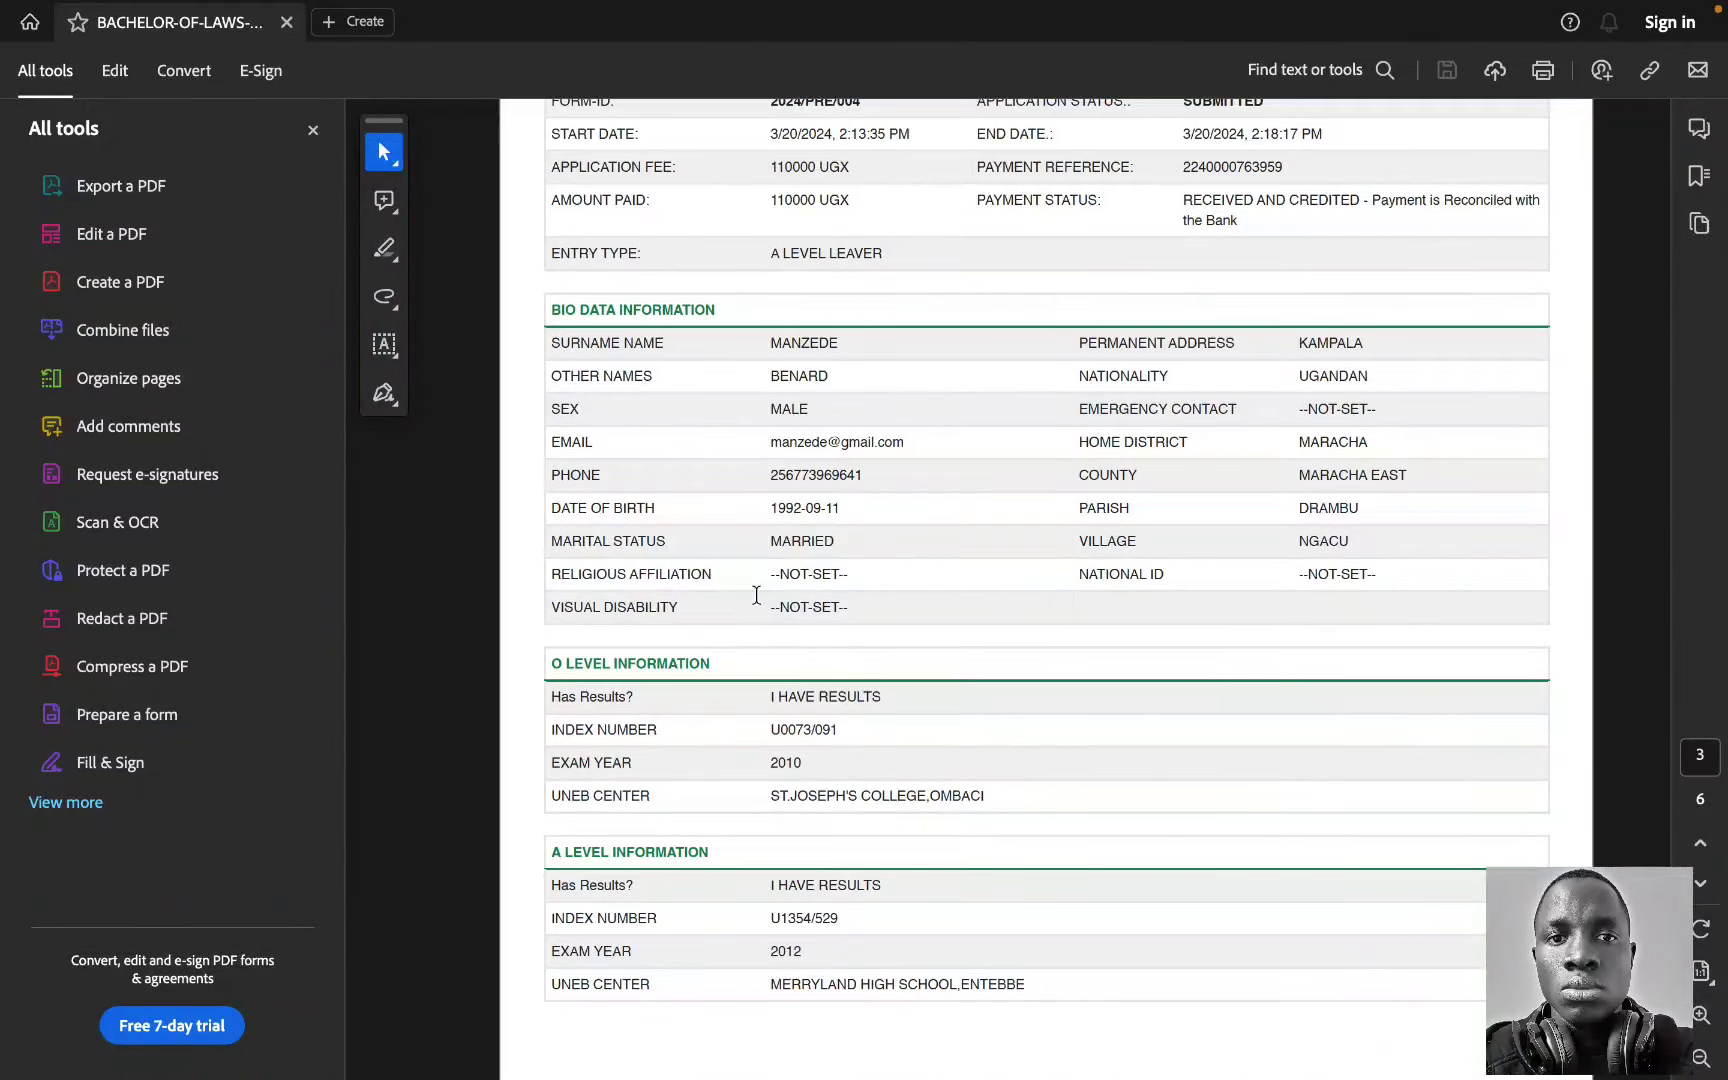
scroll(757, 667, down, 4)
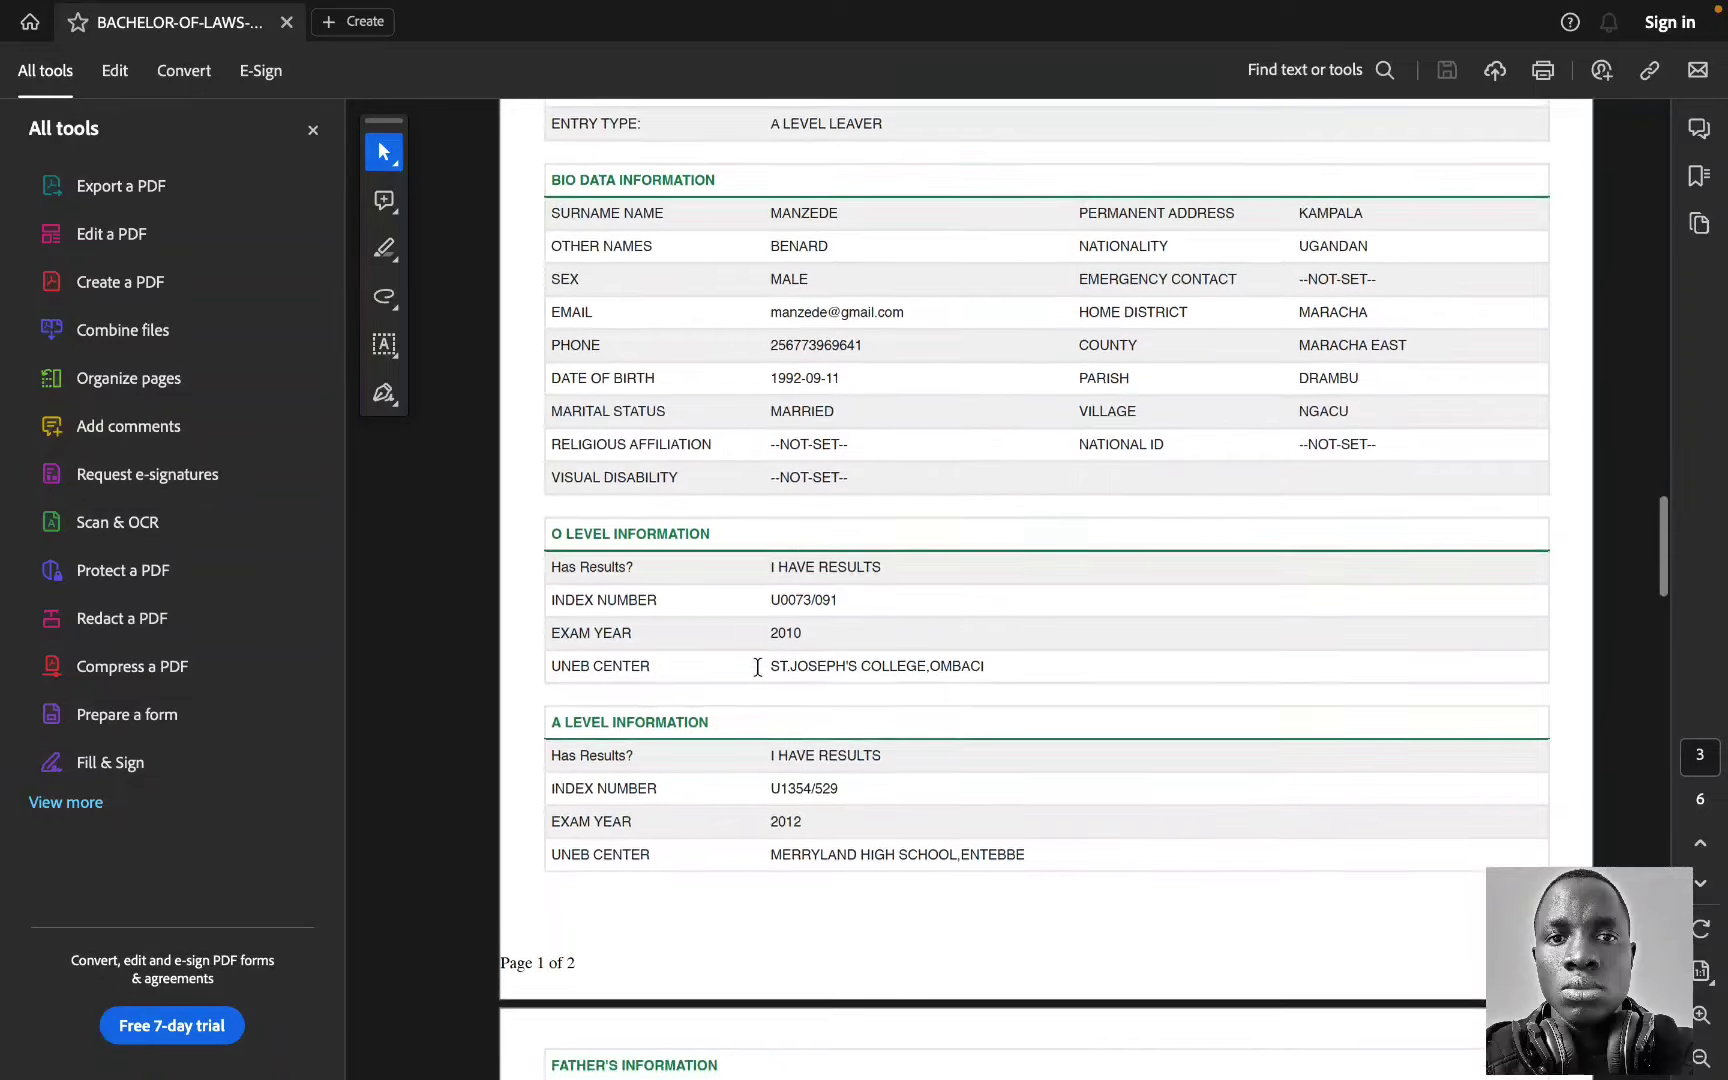
scroll(790, 740, down, 5)
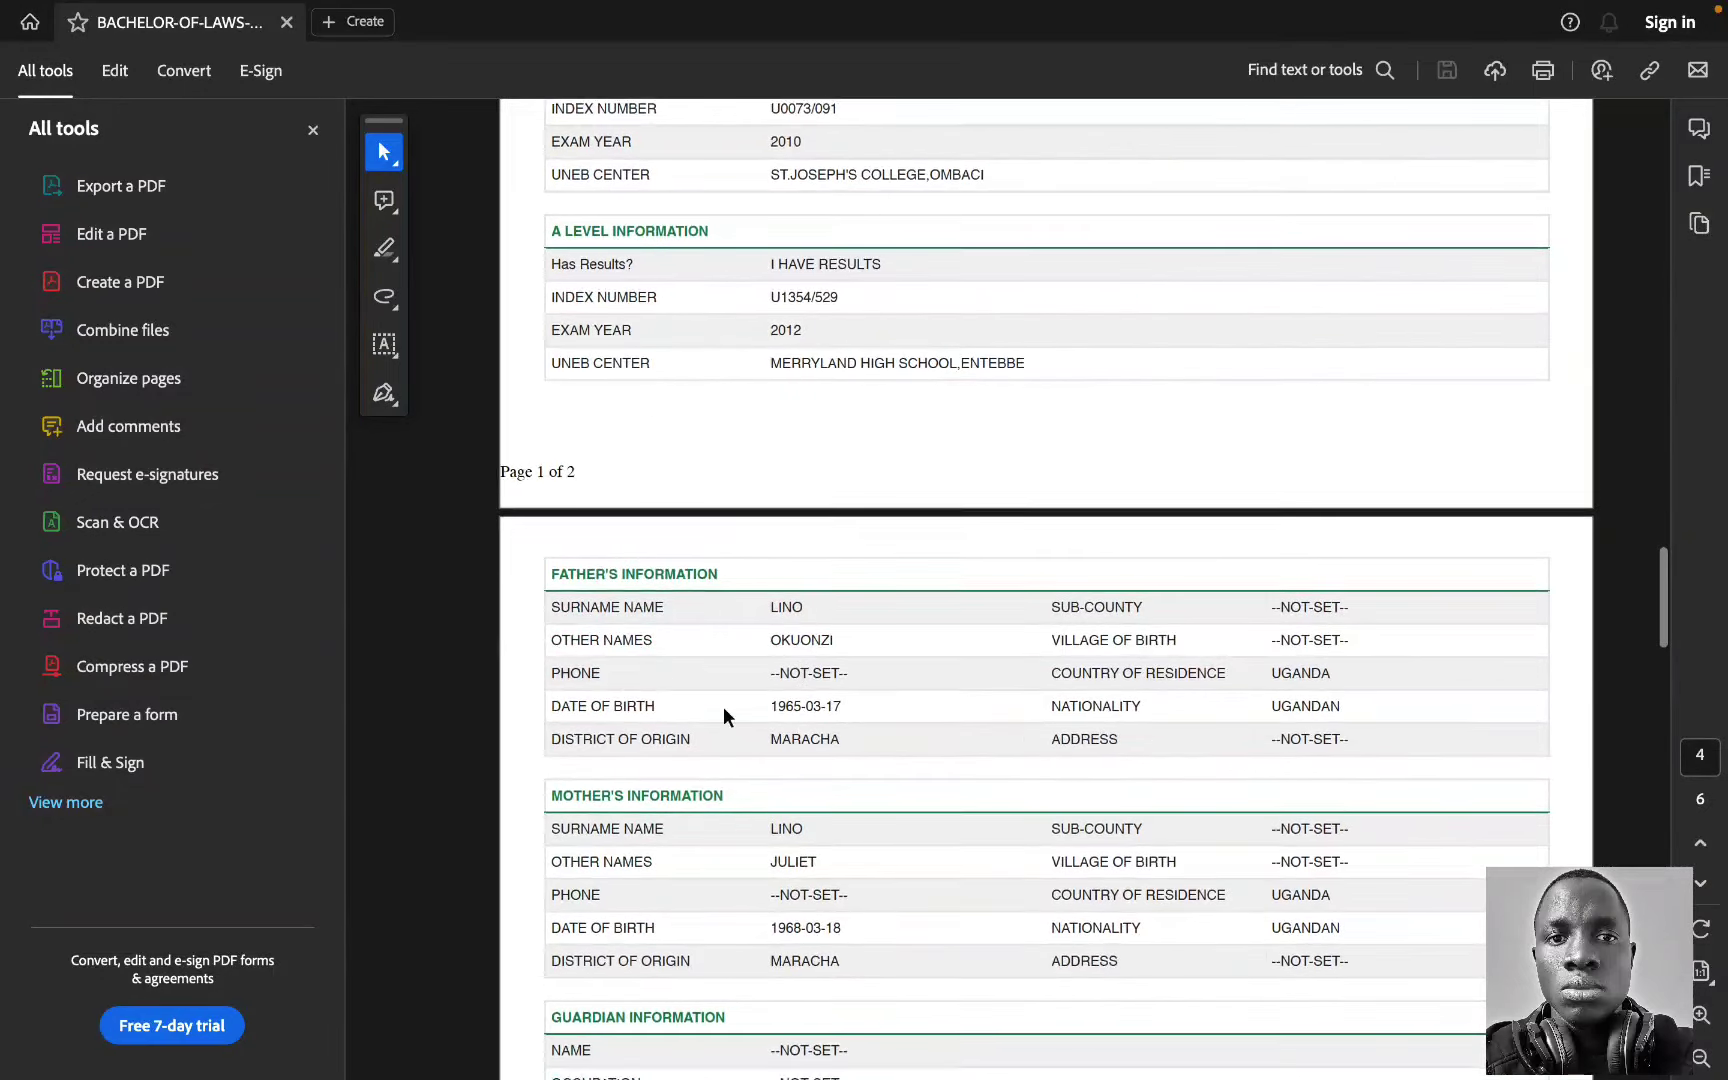
scroll(606, 600, down, 4)
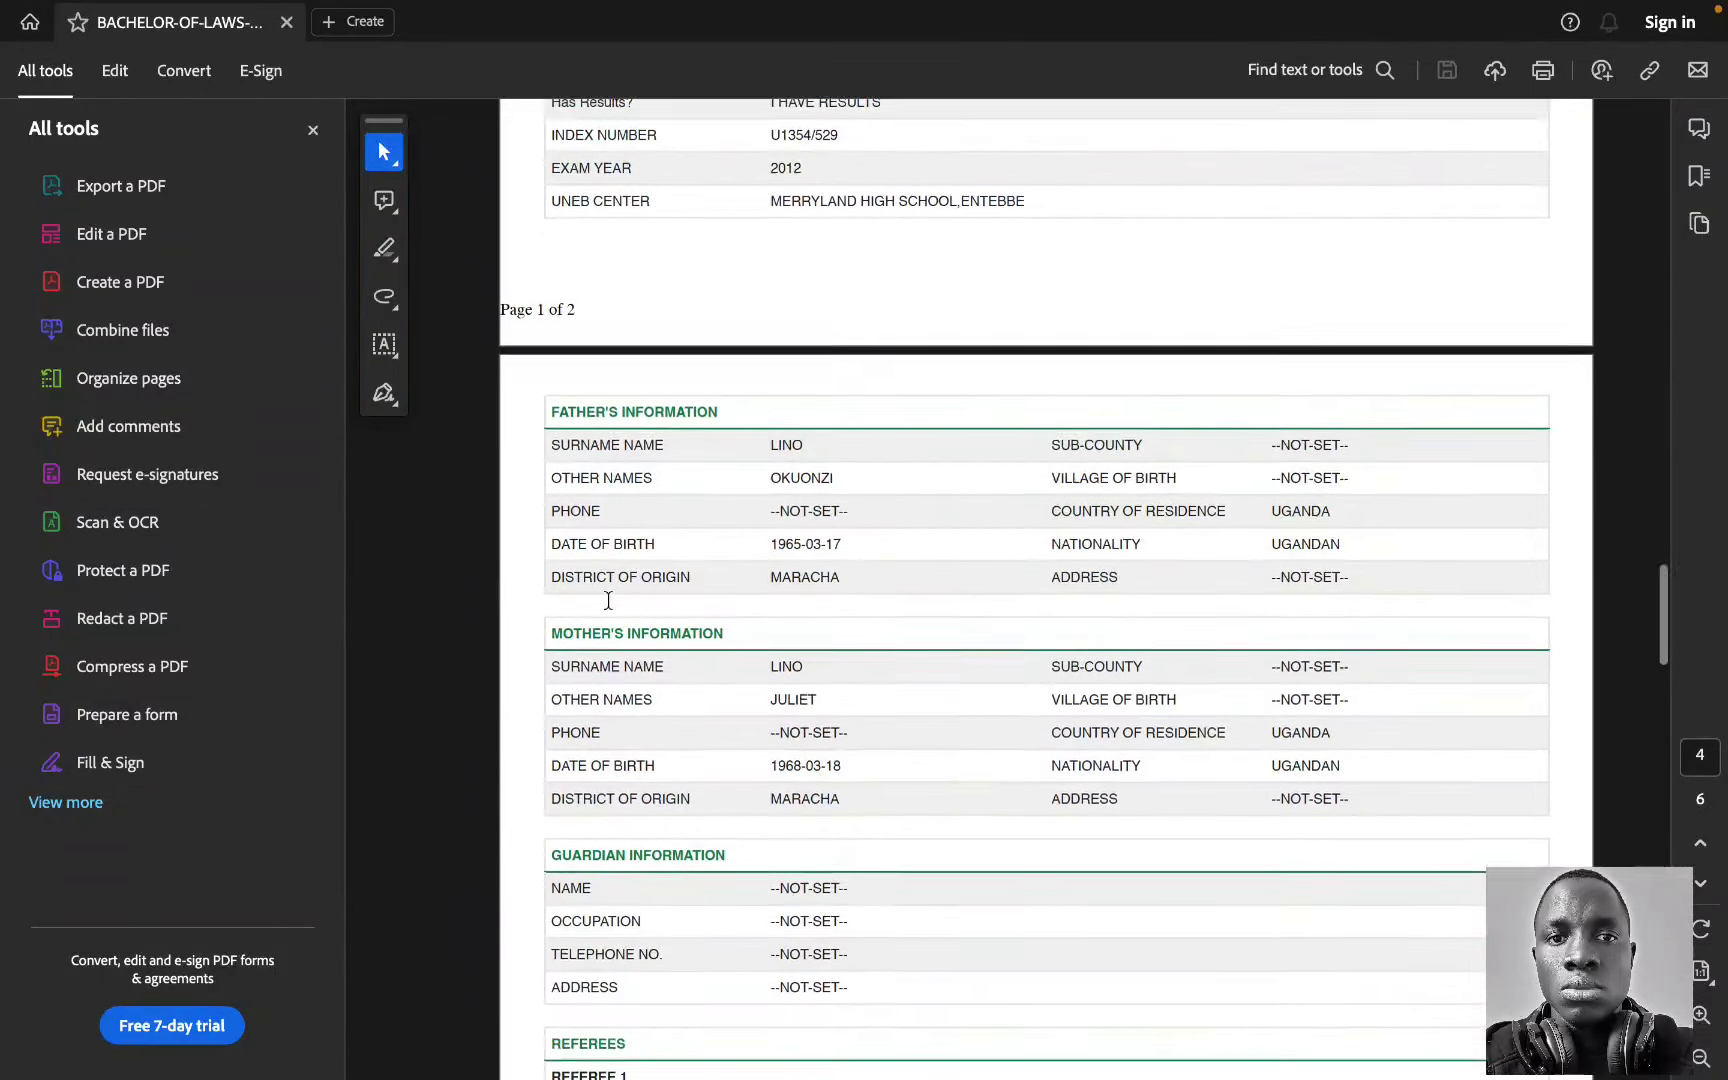
scroll(607, 600, down, 3)
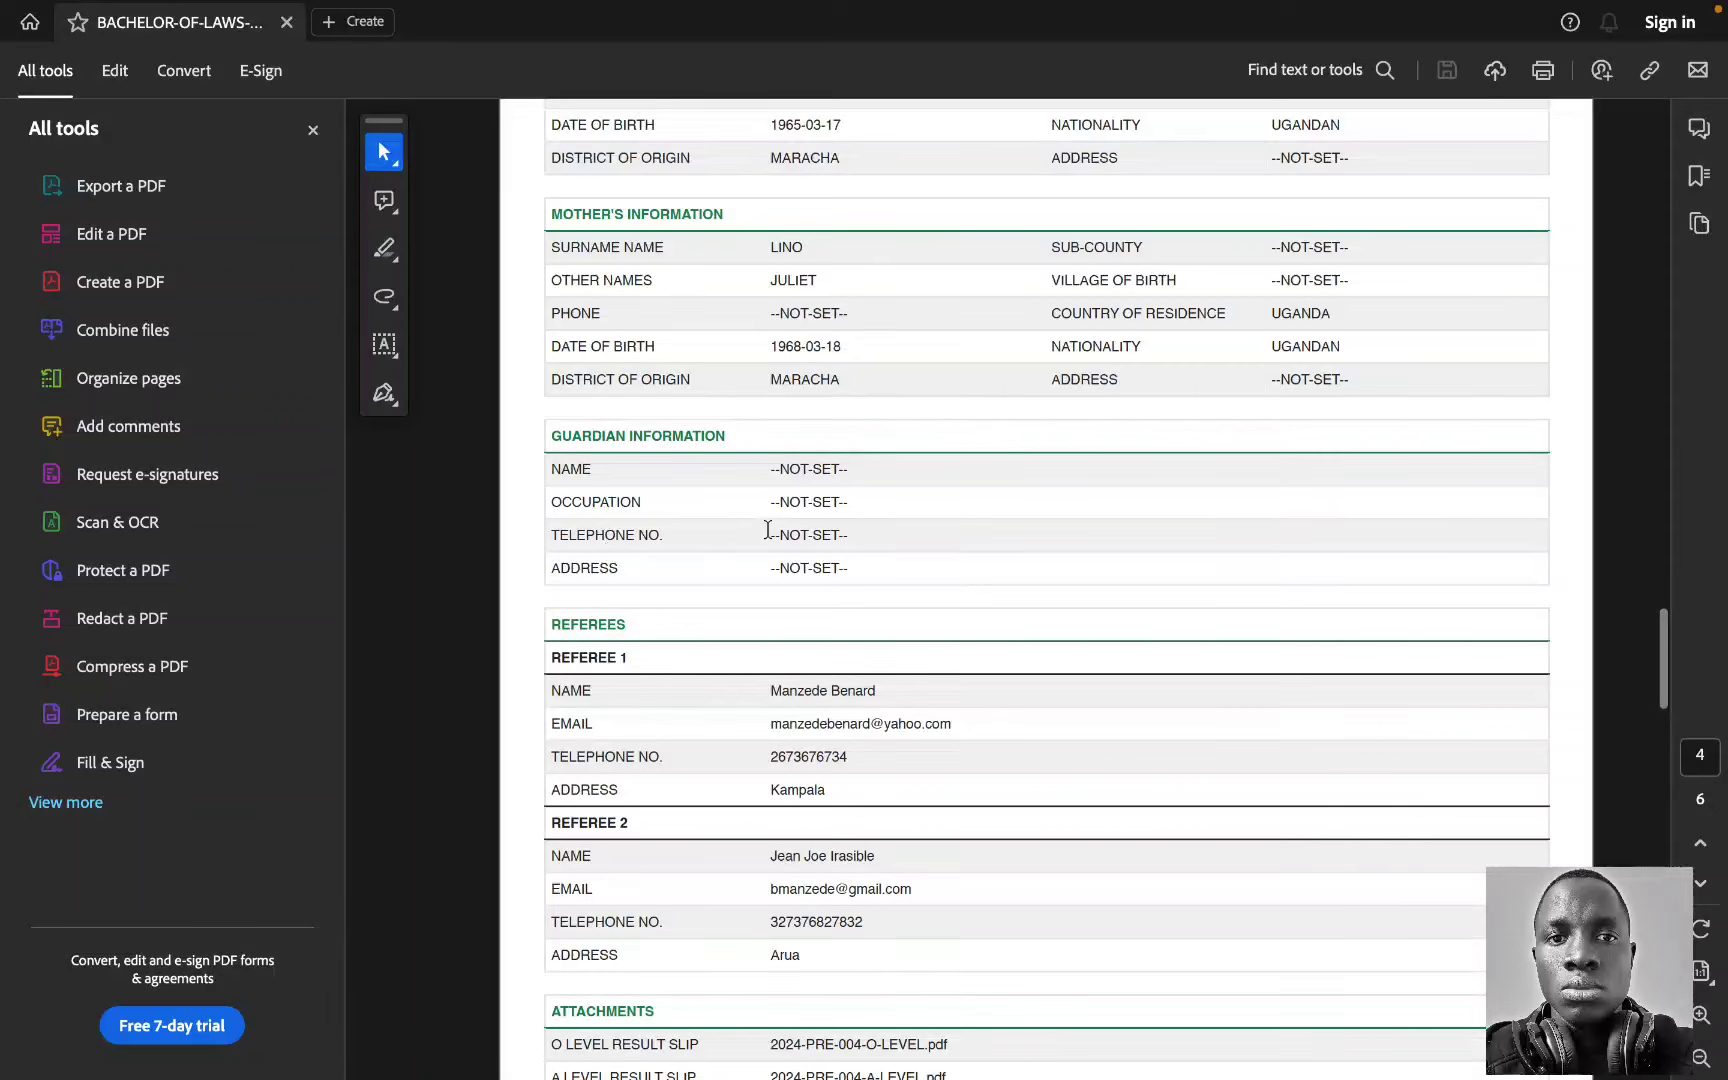
scroll(857, 566, down, 2)
scroll(857, 566, down, 2)
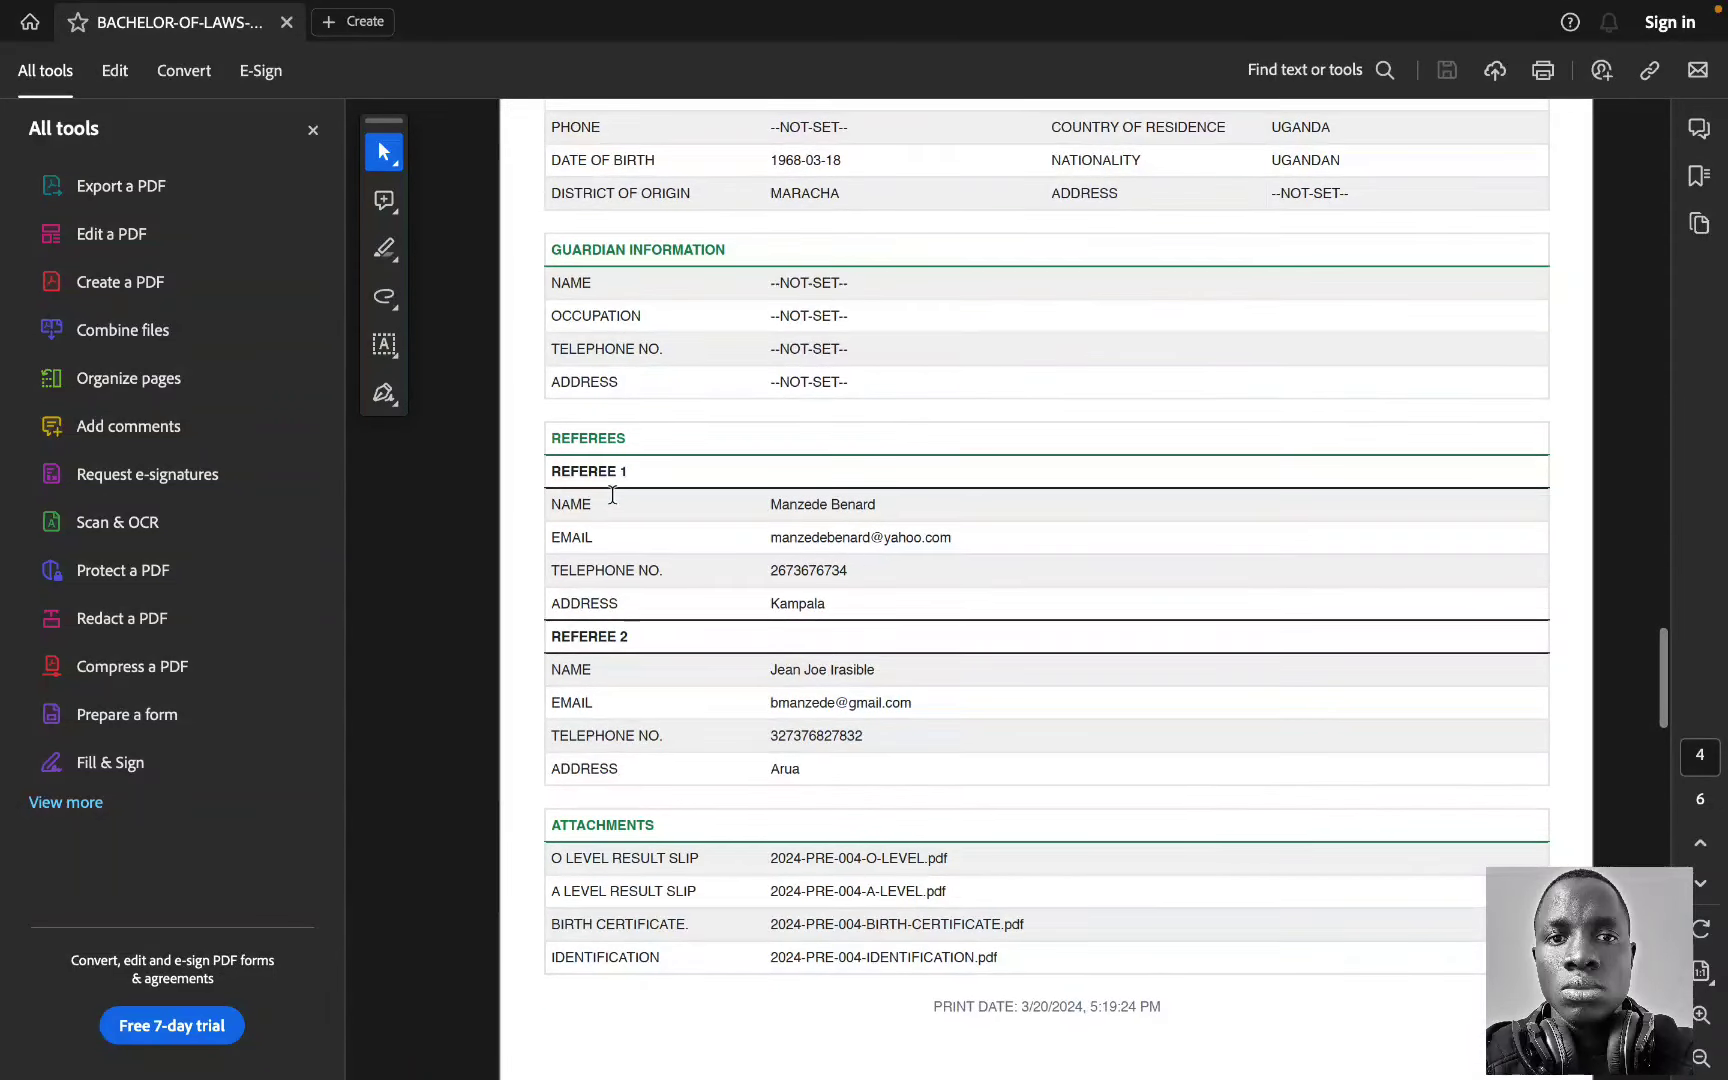
scroll(612, 495, down, 3)
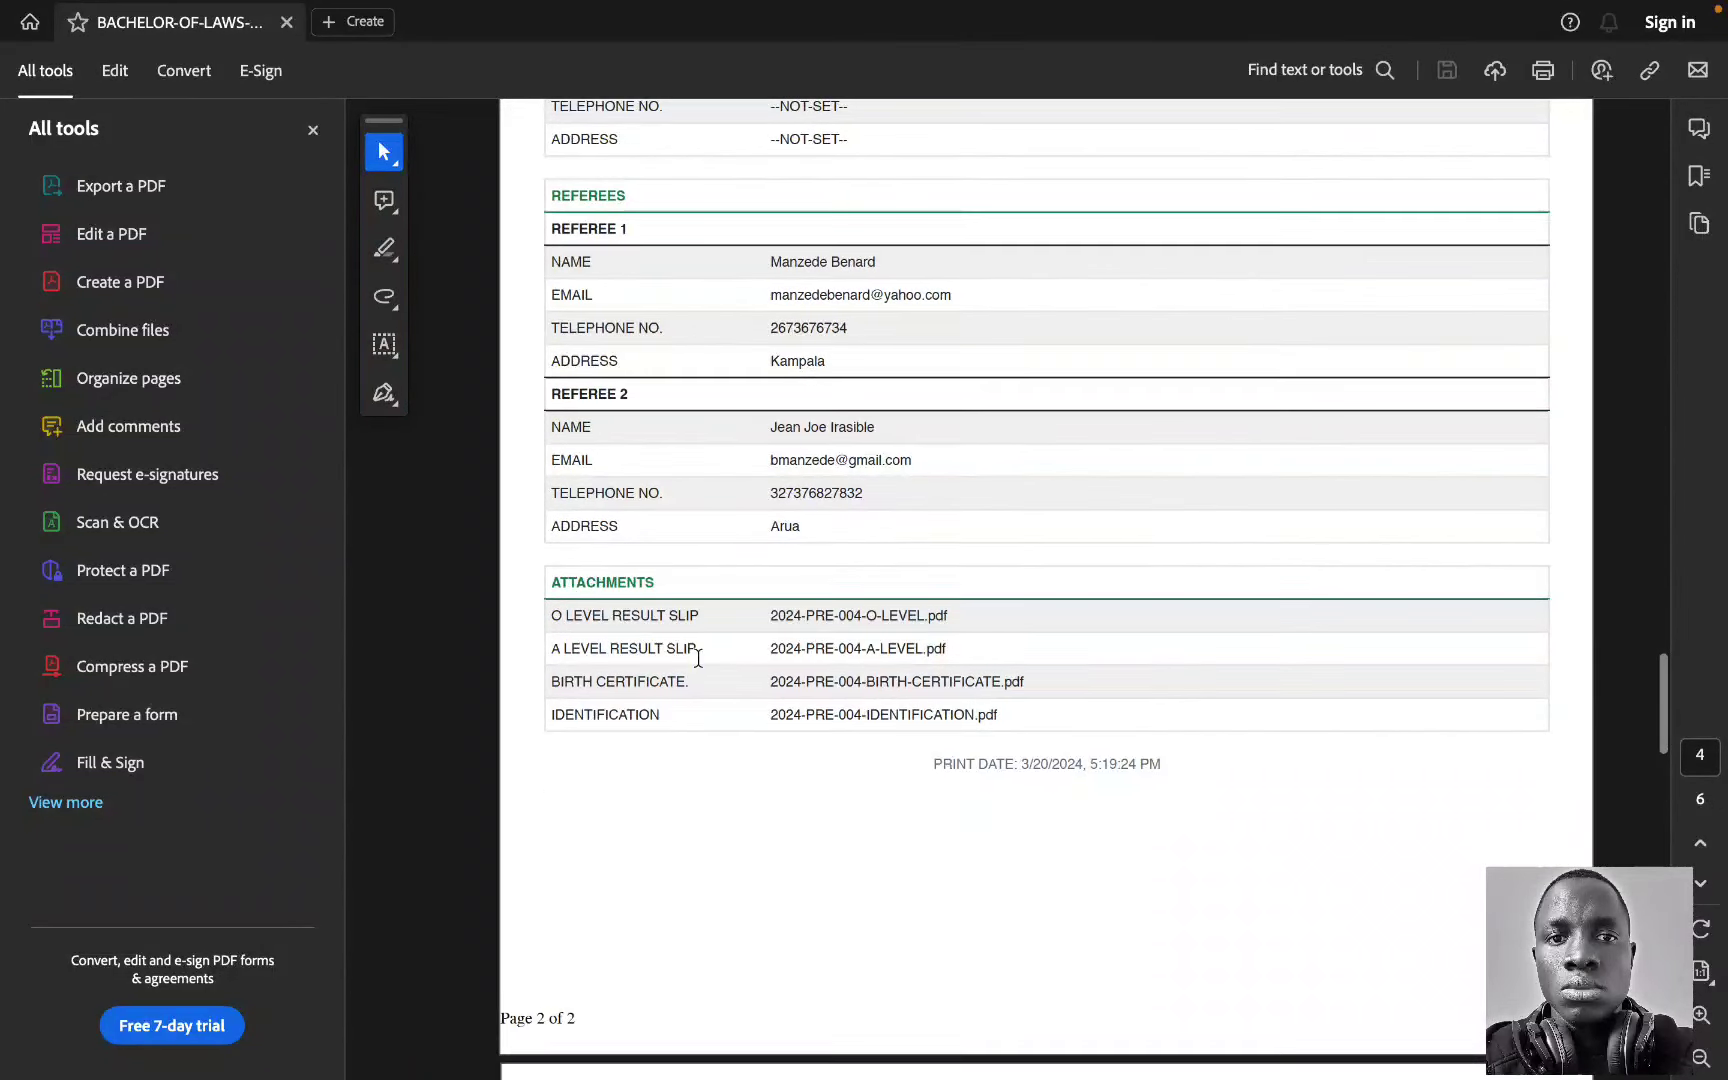
scroll(698, 657, down, 15)
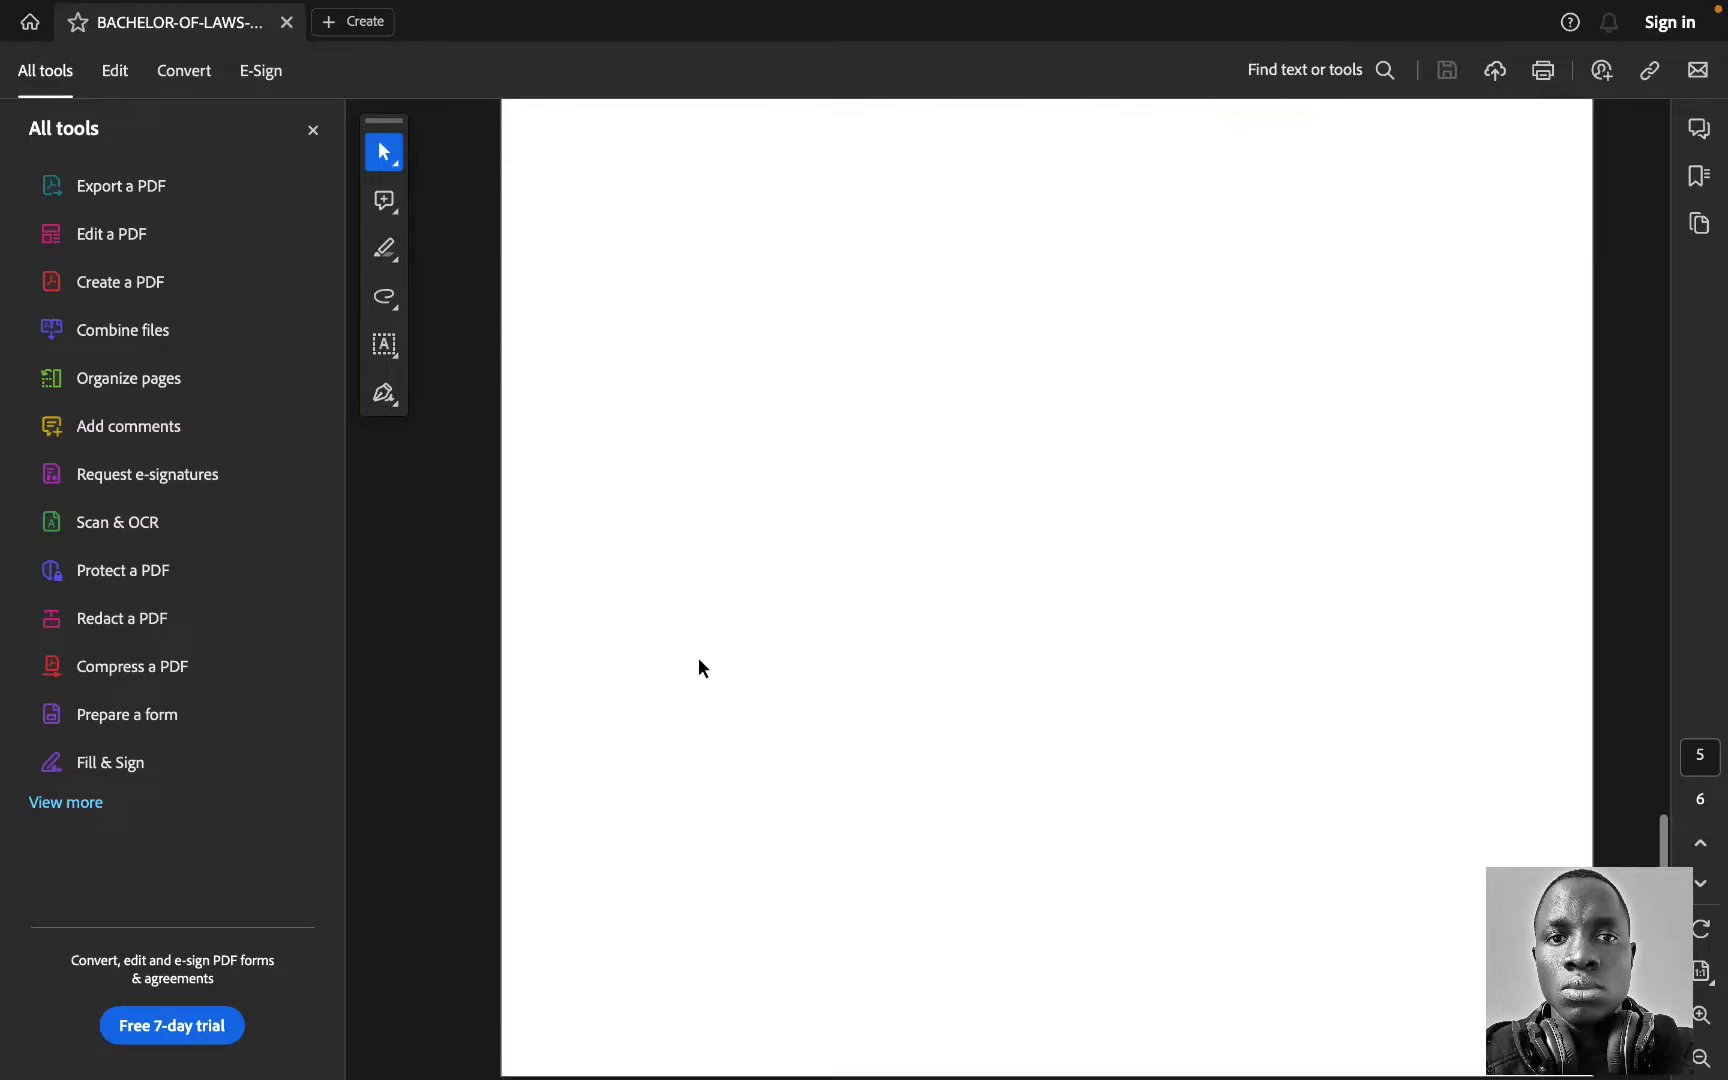
scroll(698, 657, down, 5)
scroll(698, 667, up, 20)
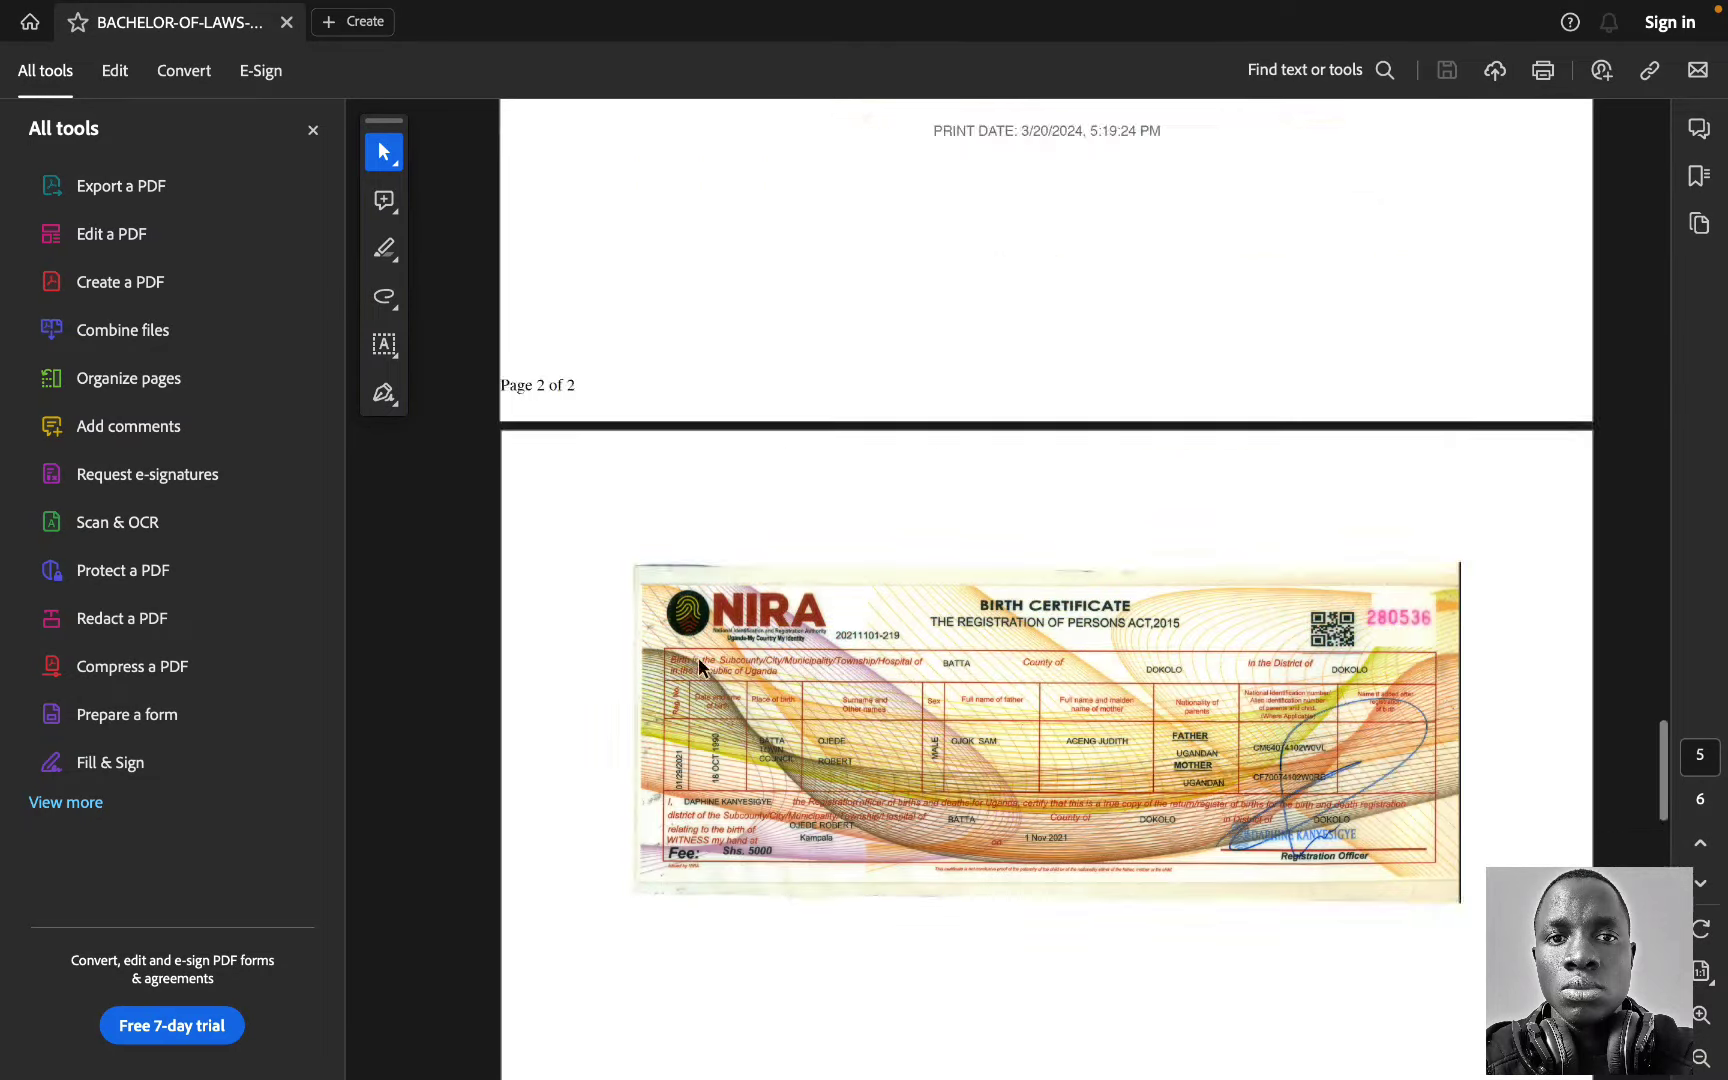
scroll(700, 686, up, 3)
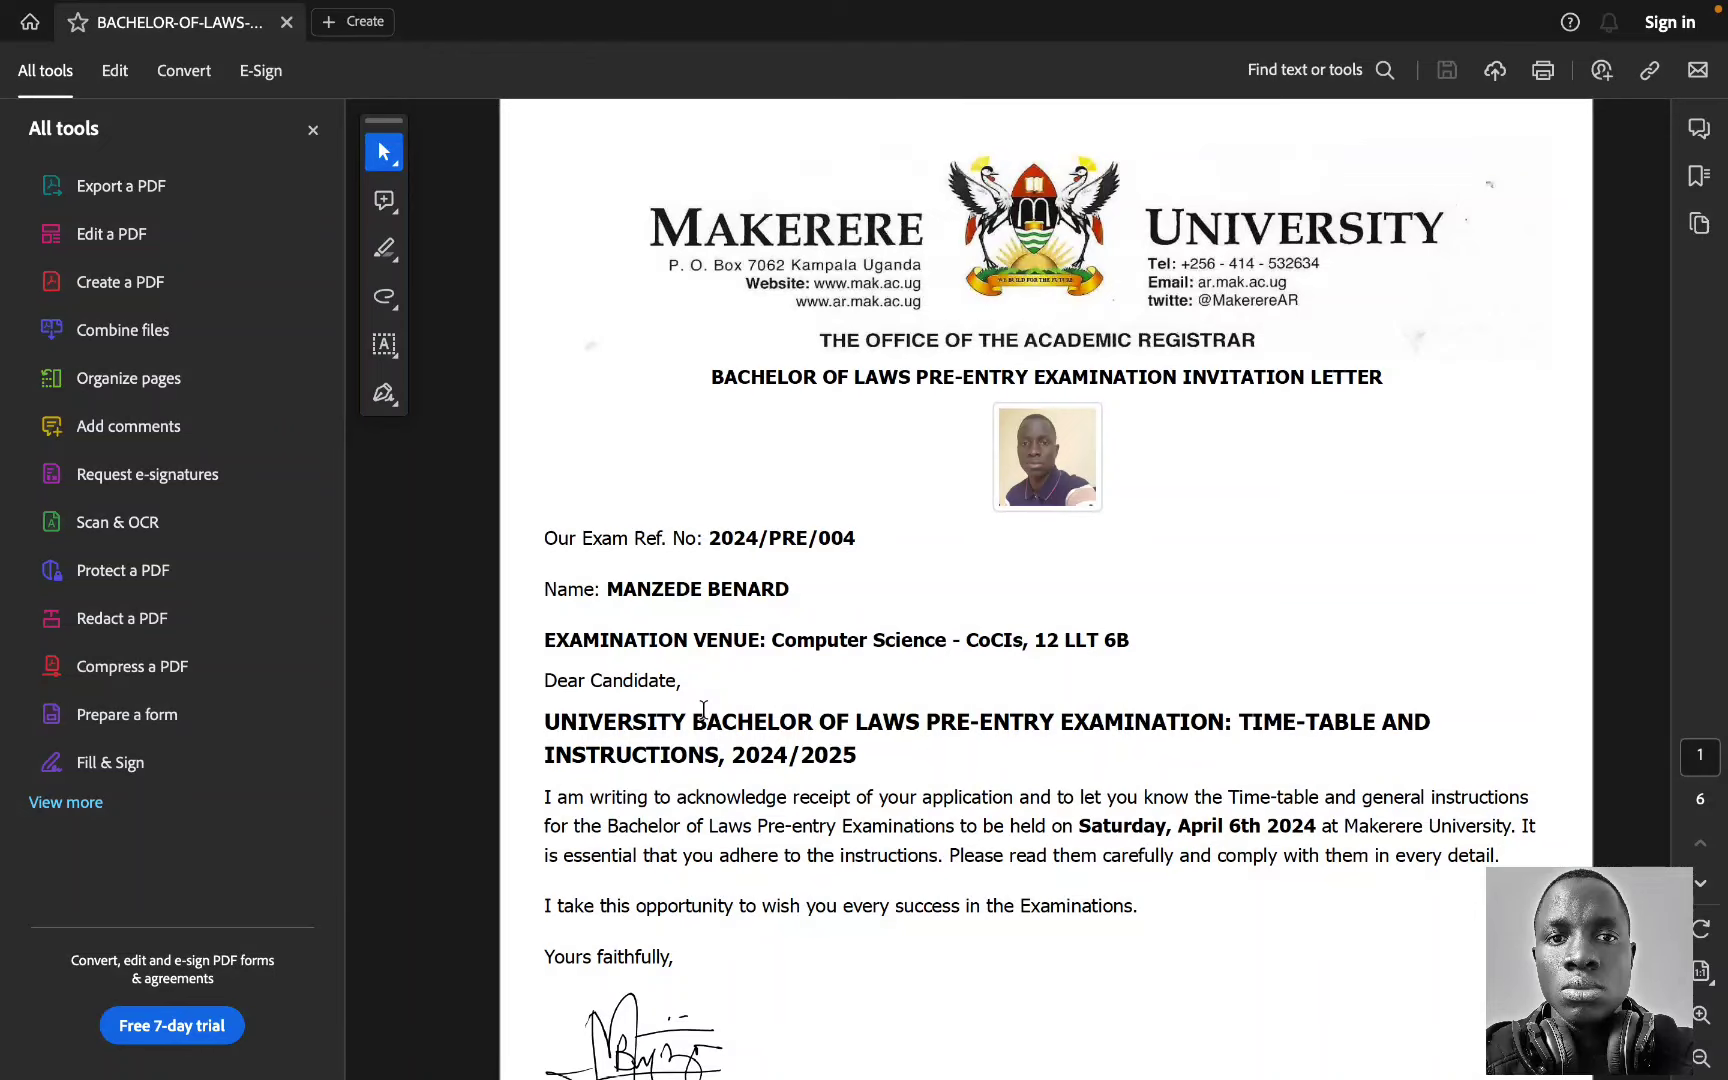
key(super+Tab)
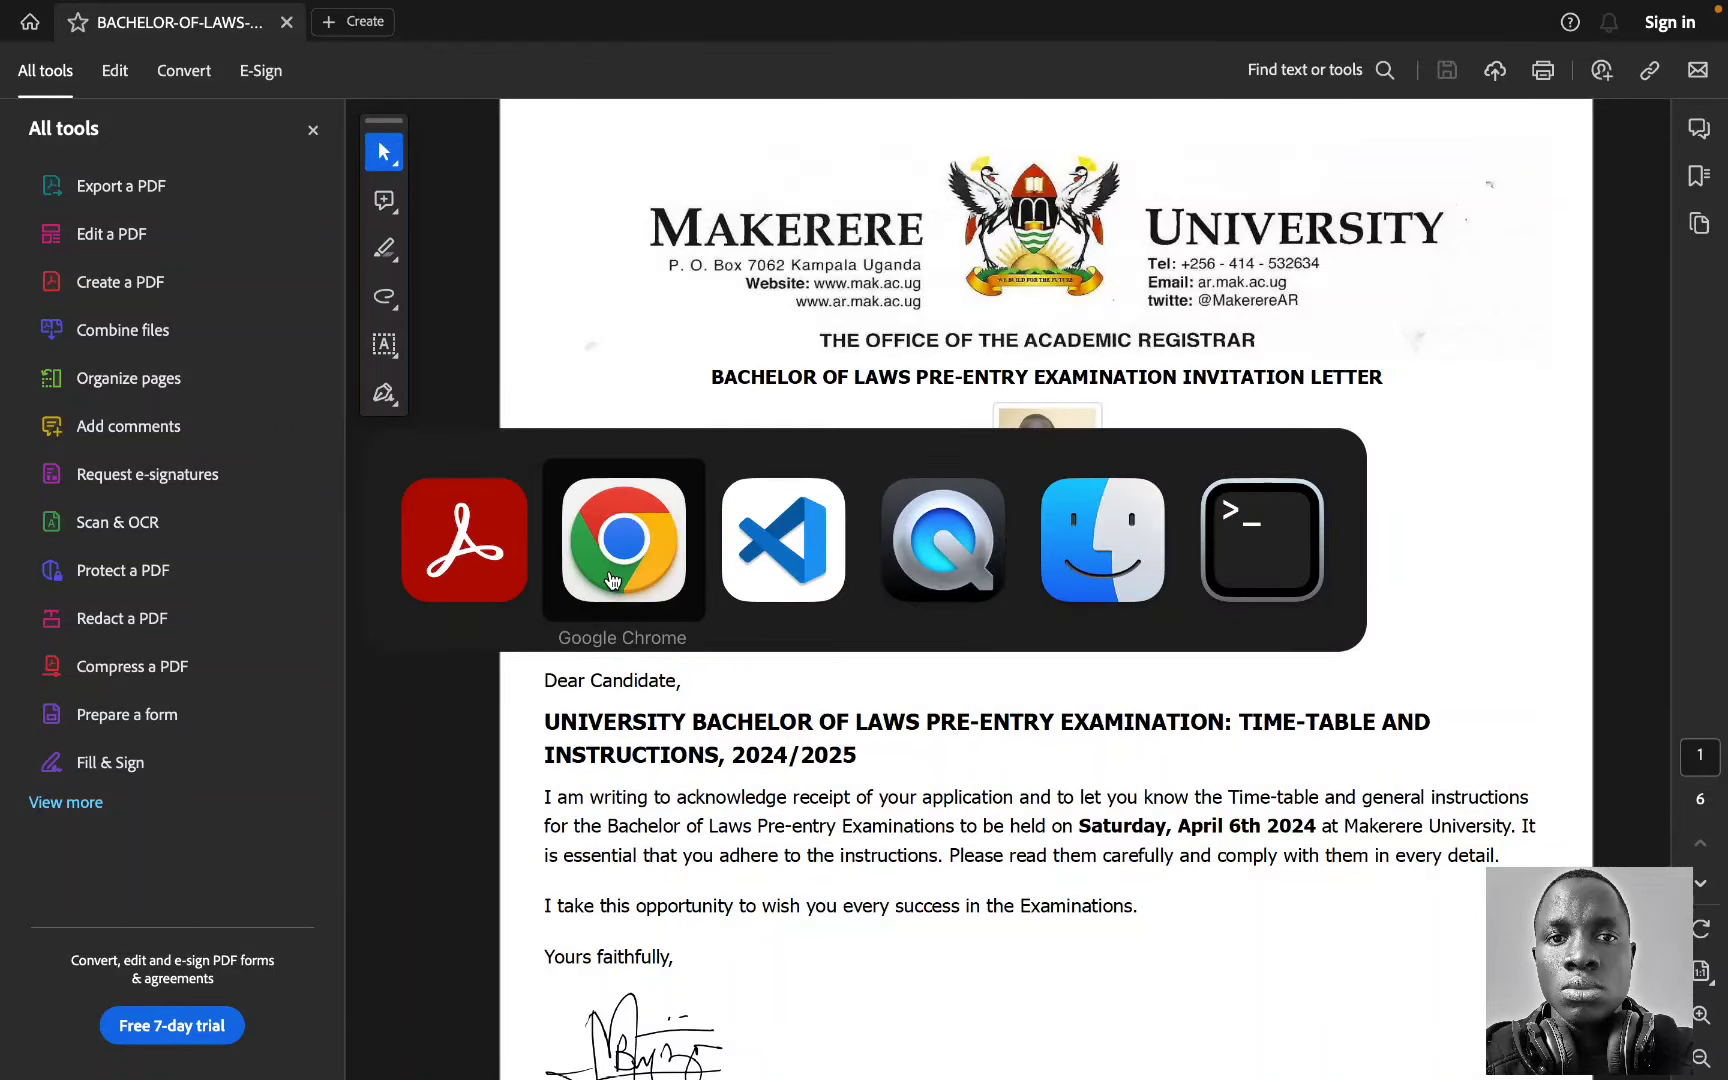
click(613, 580)
key(ctrl+Right)
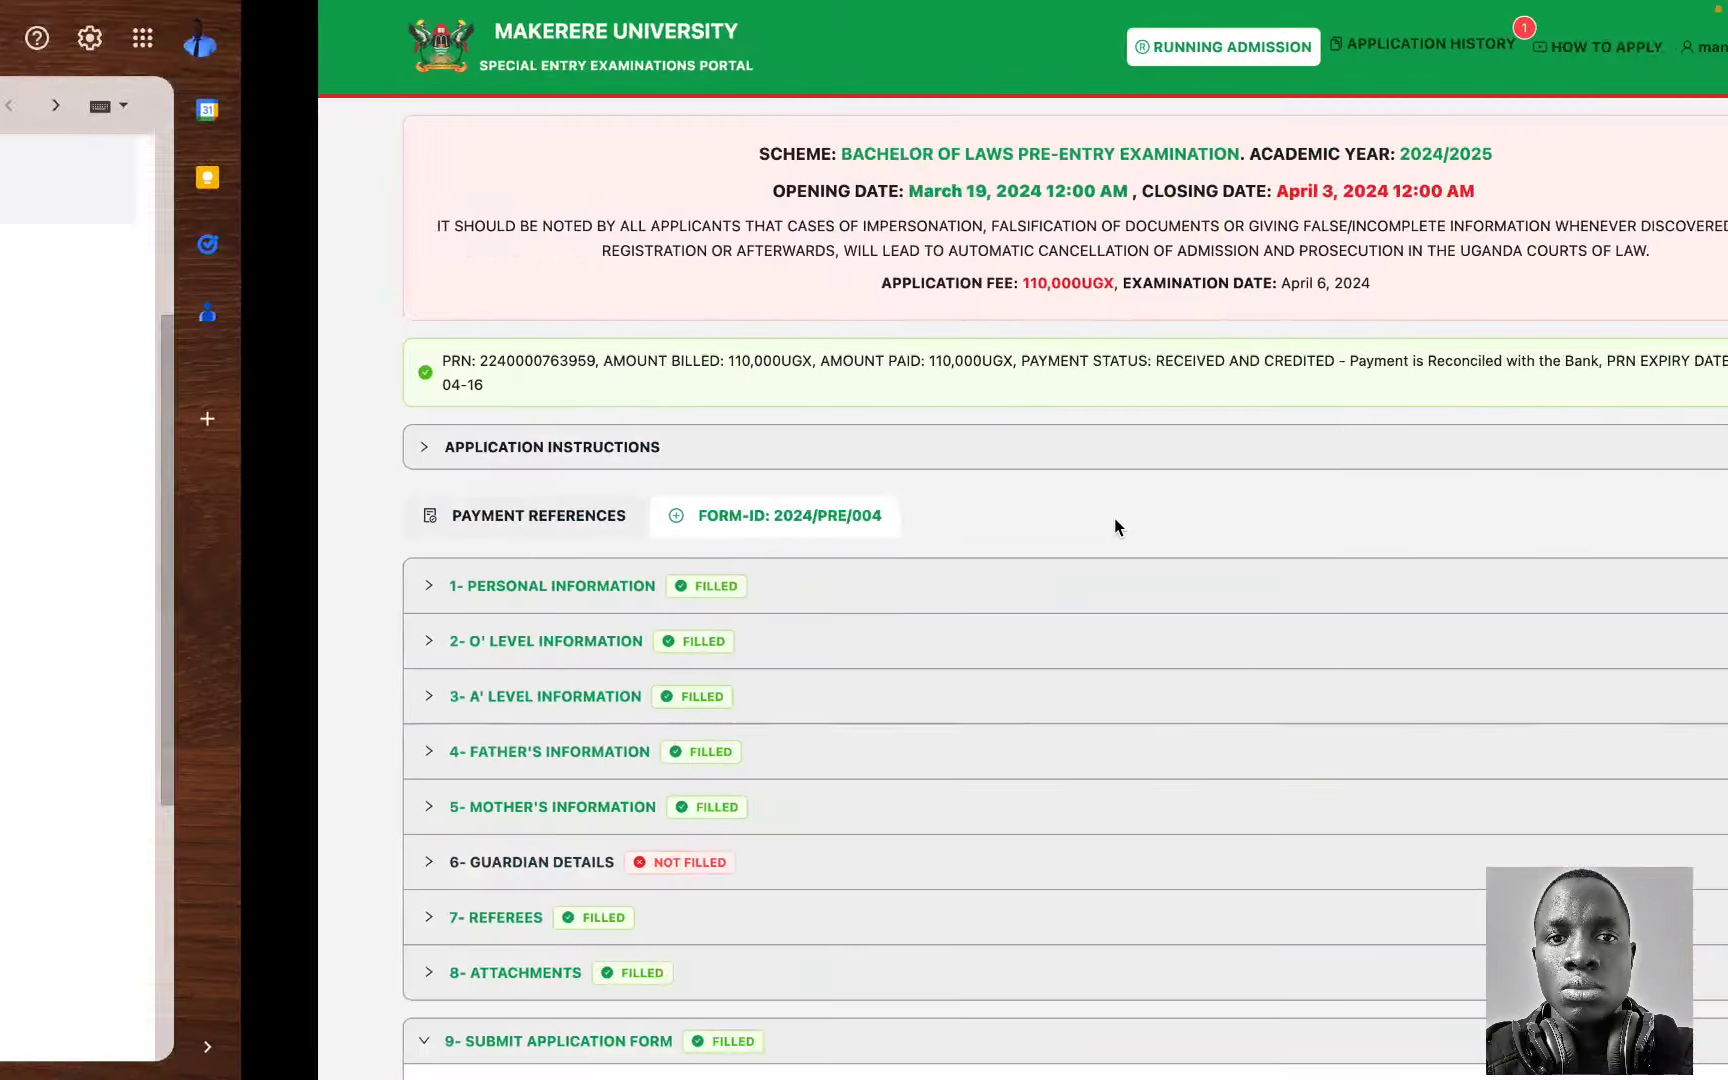
scroll(918, 509, down, 5)
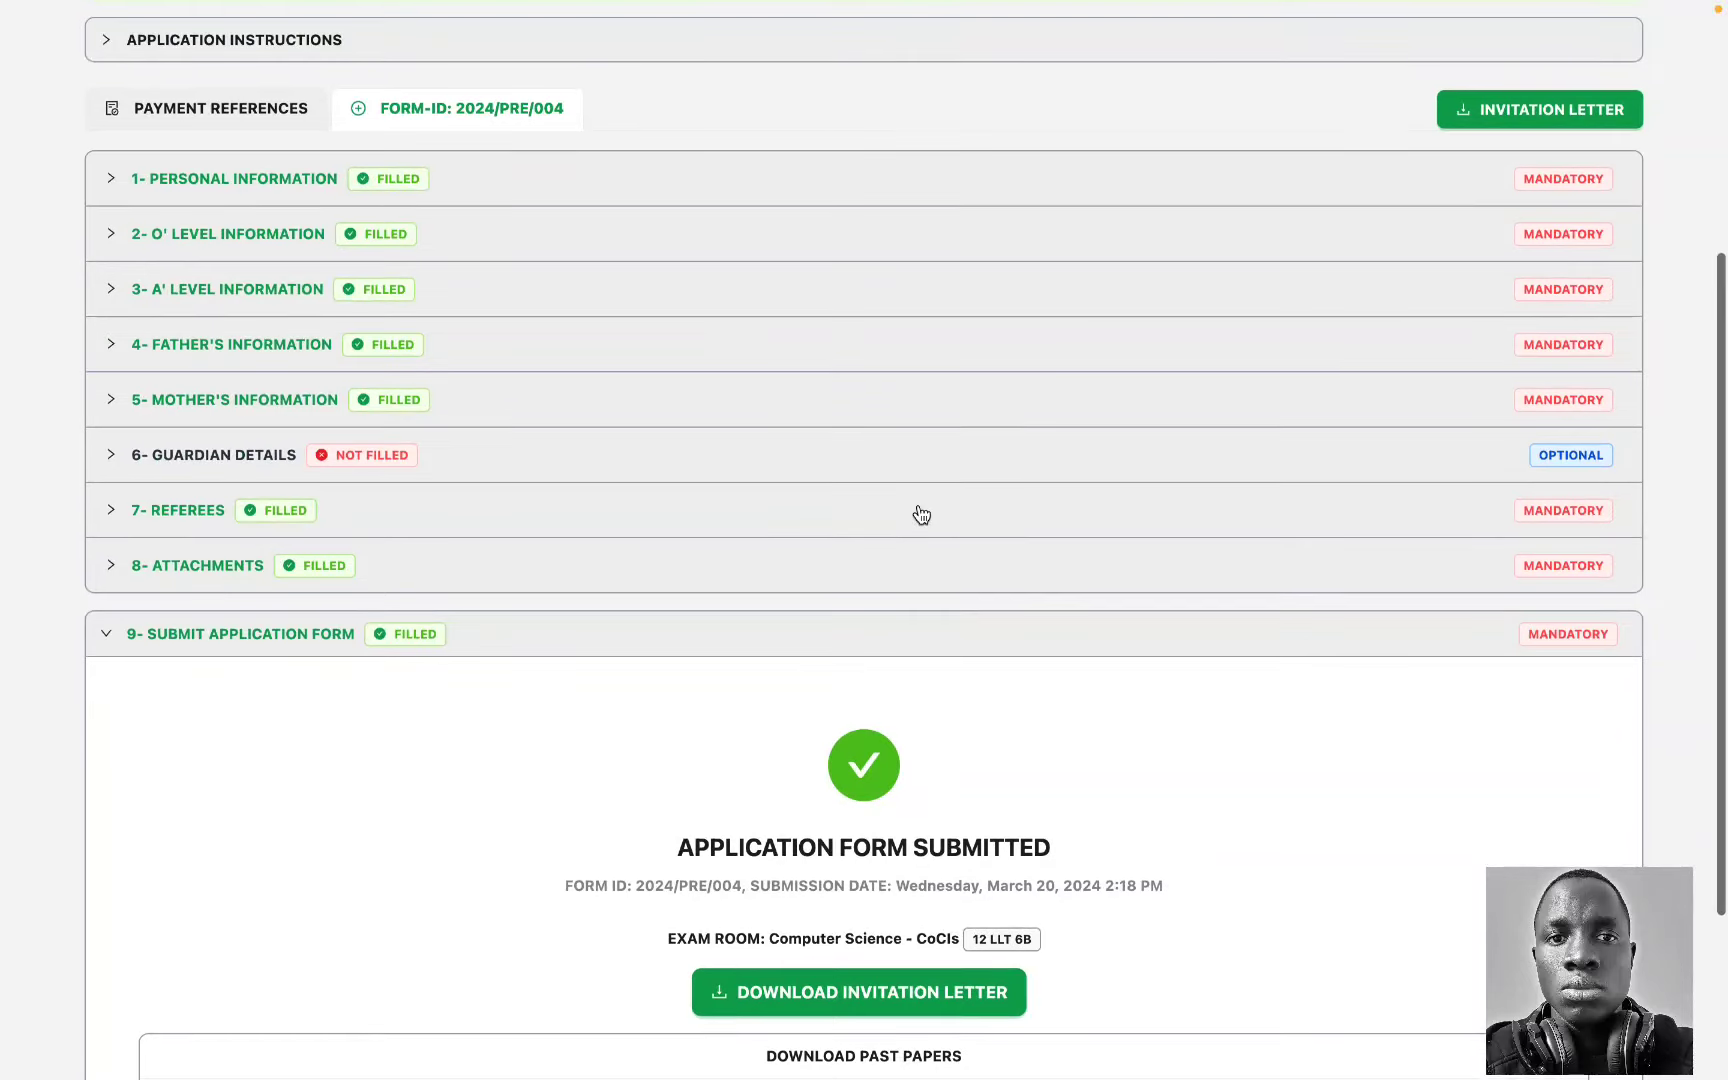
scroll(918, 513, up, 5)
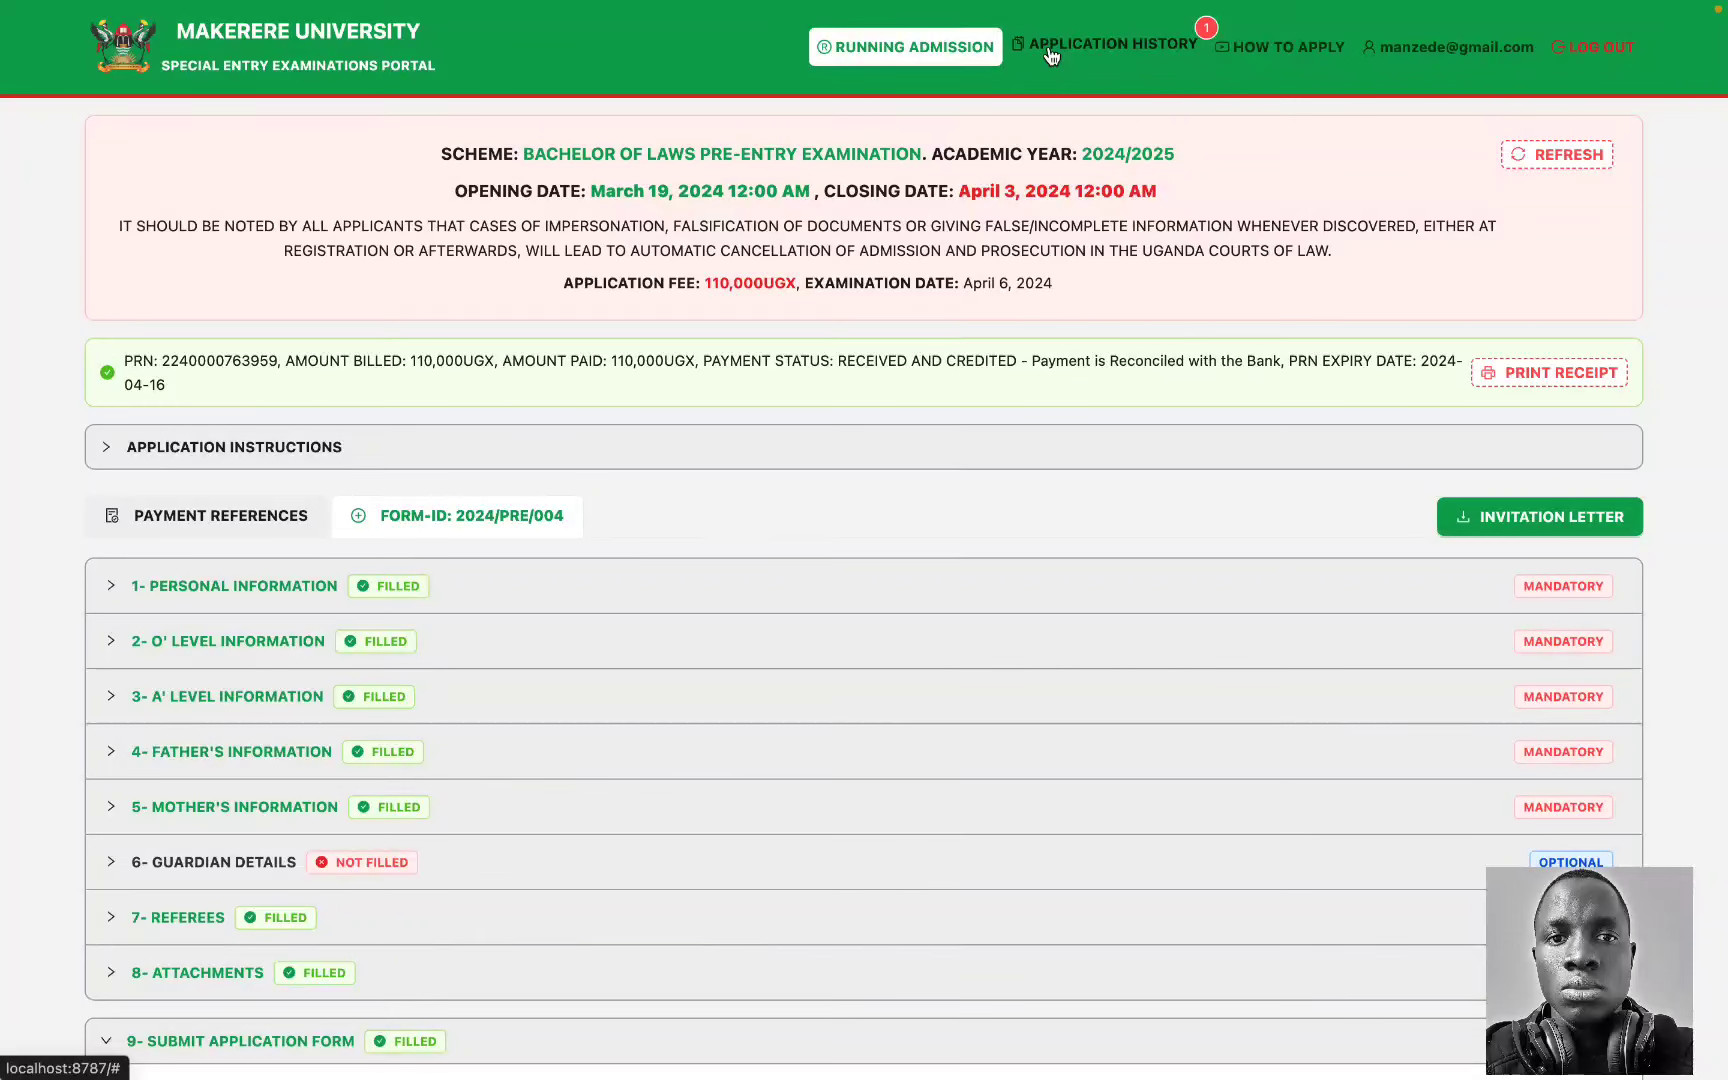
Step: In Application History, expand the Bachelor of Laws 2024/2025 entry and its 9- Submit Application Form section to confirm SUBMITTED
click(1073, 46)
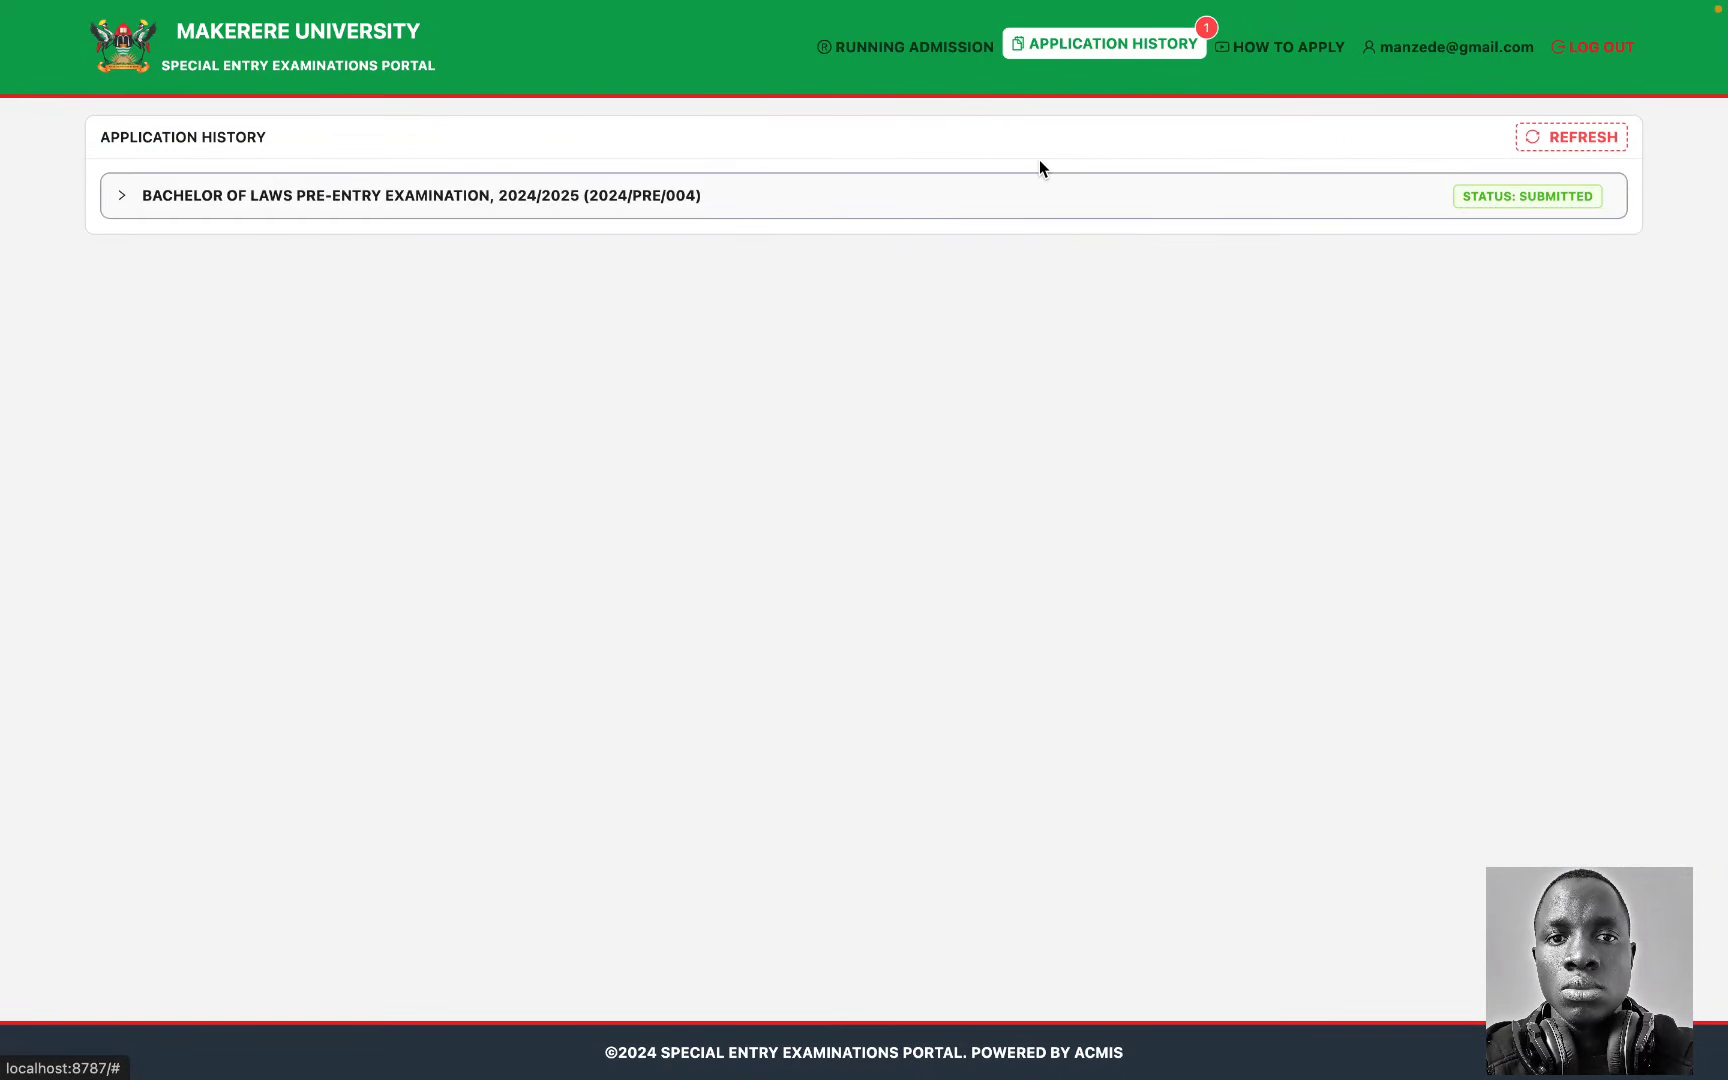
click(834, 196)
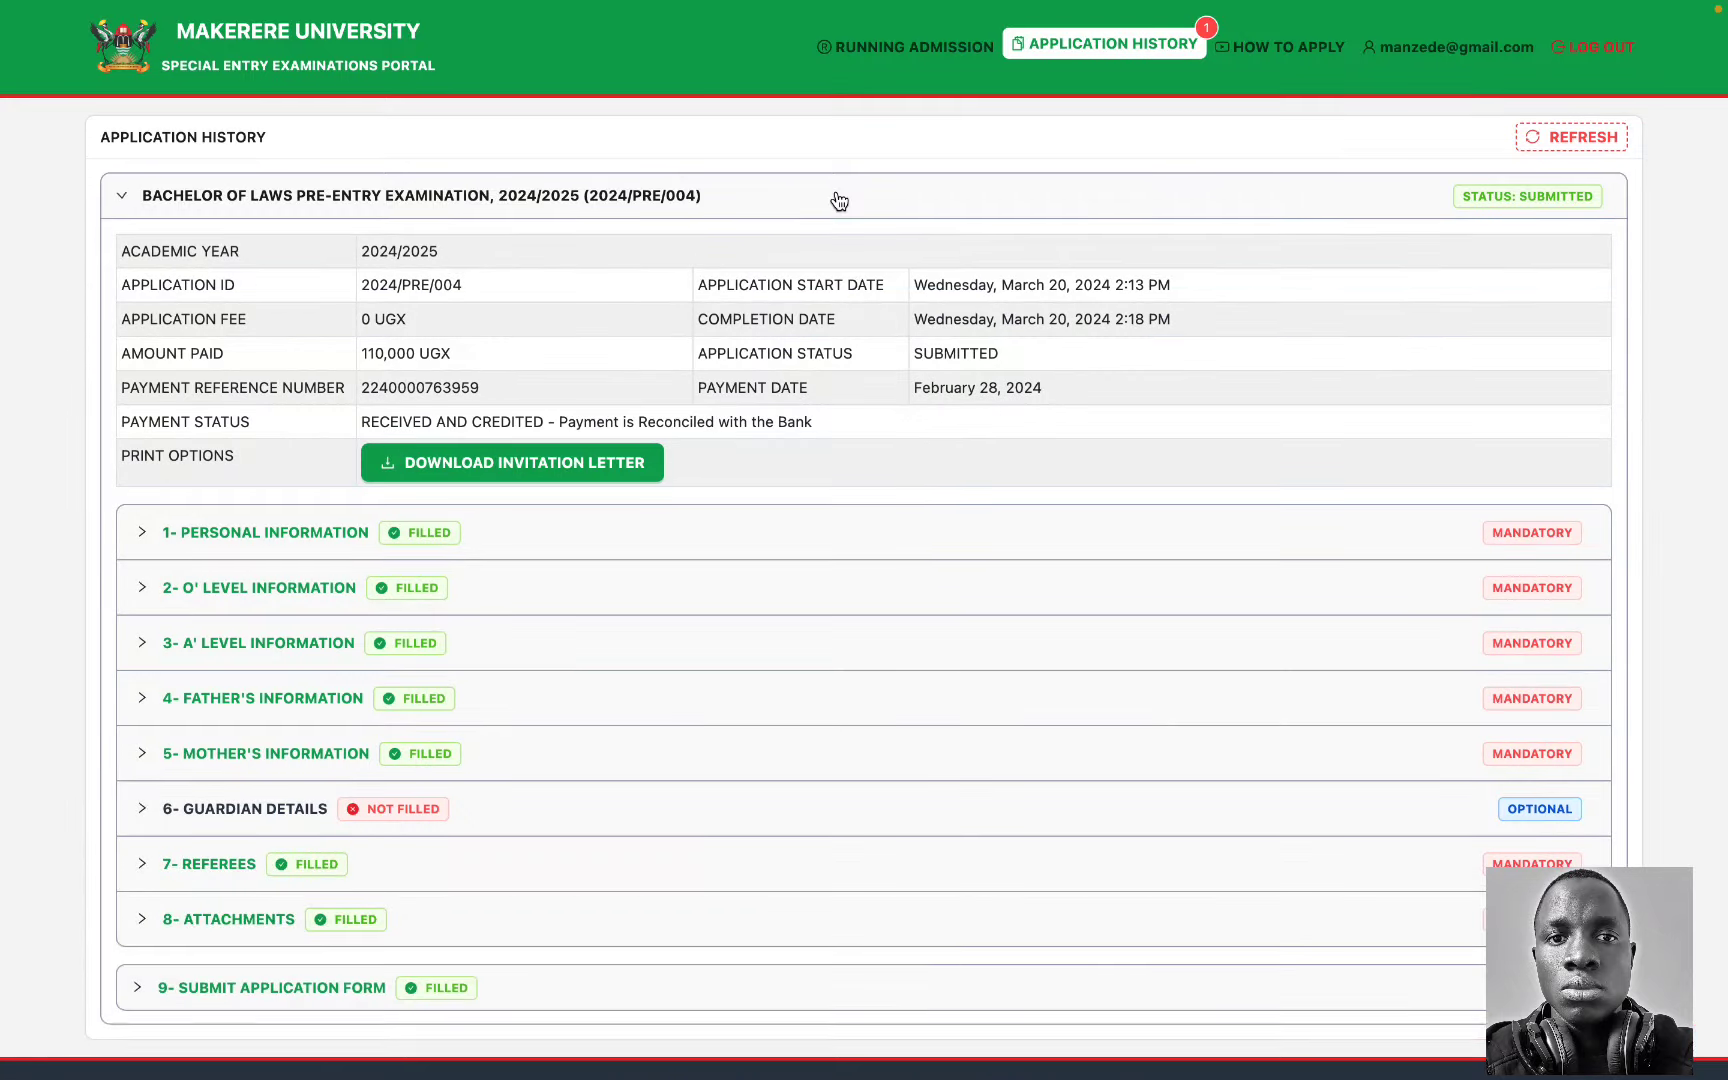
scroll(900, 480, down, 1)
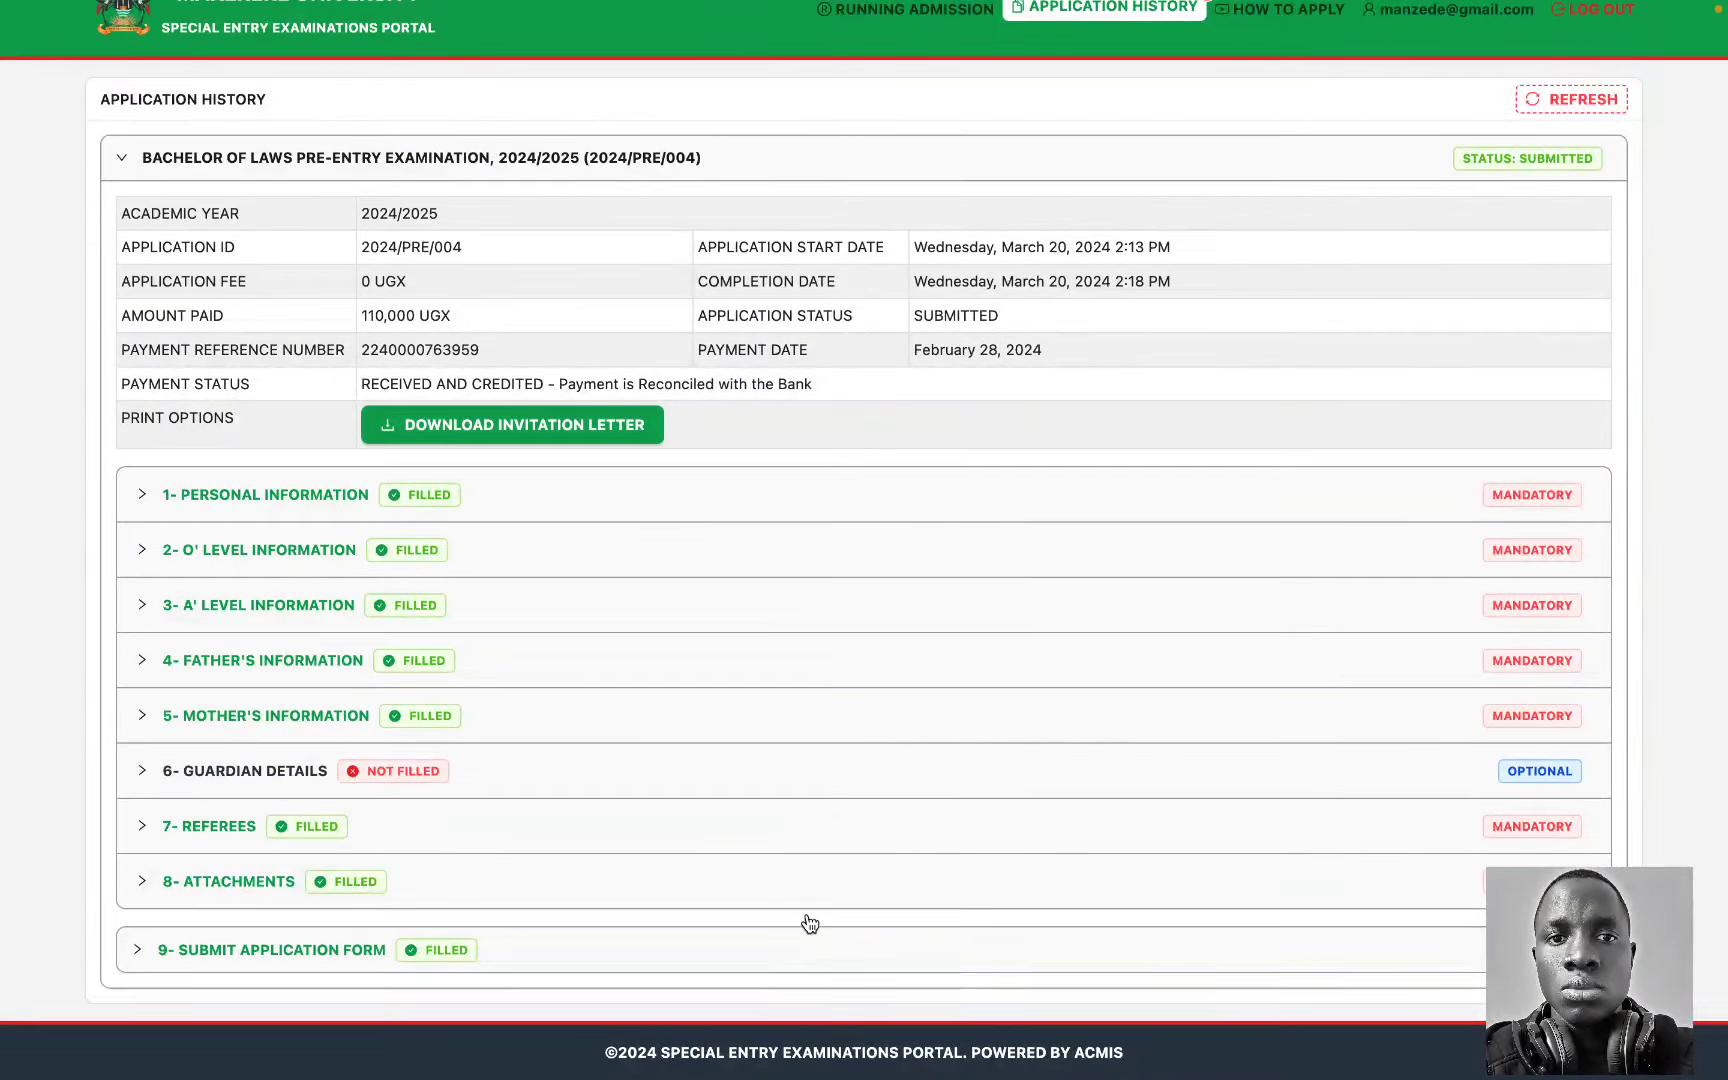
click(741, 955)
scroll(741, 800, down, 6)
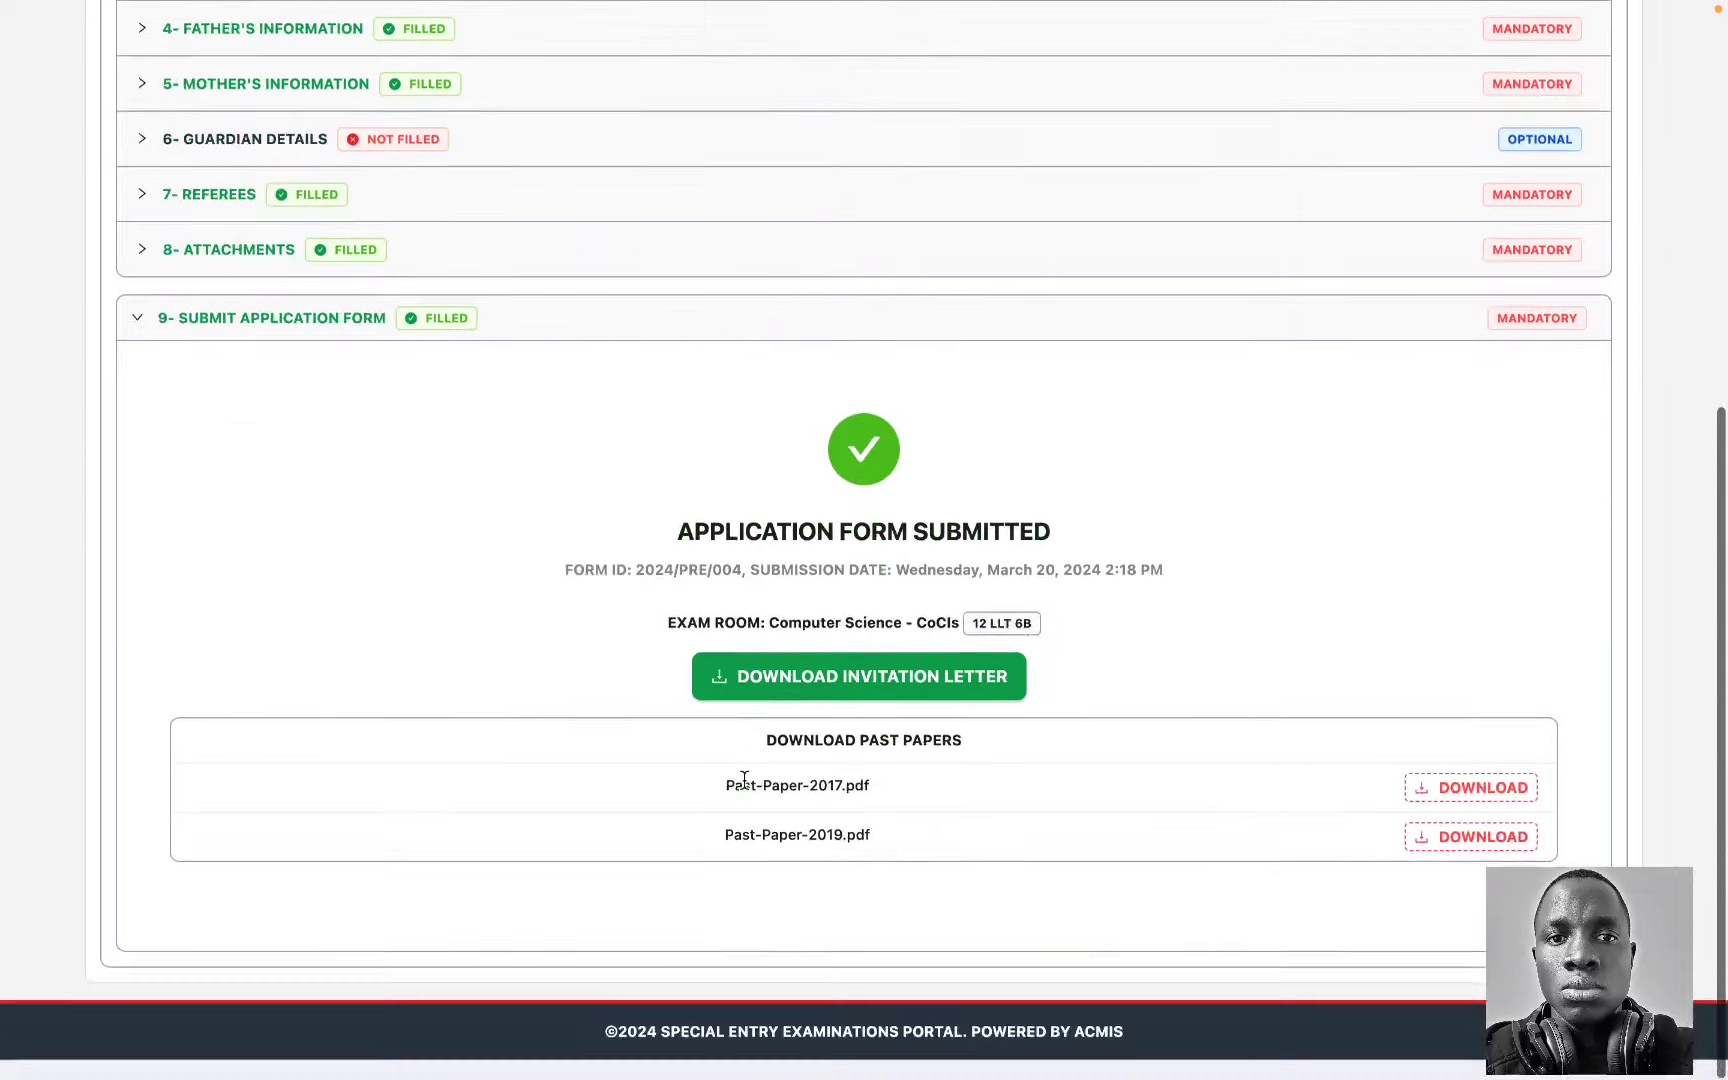
scroll(1161, 781, up, 7)
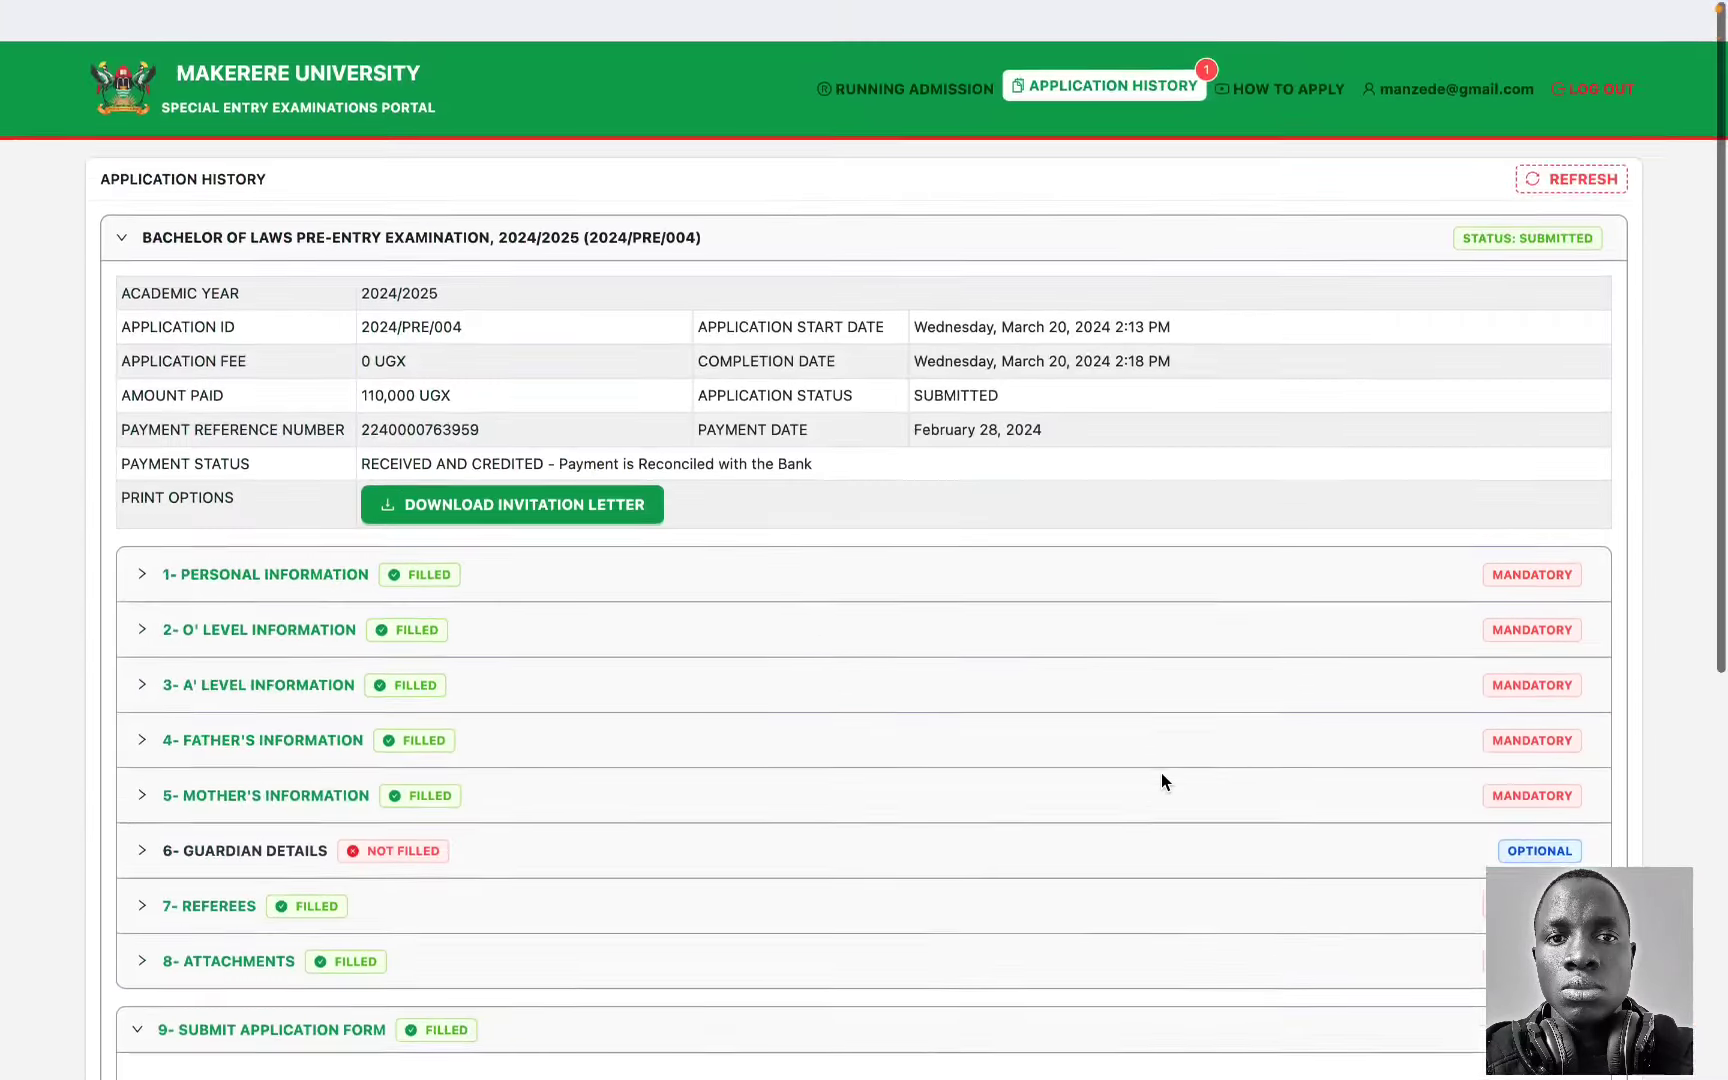